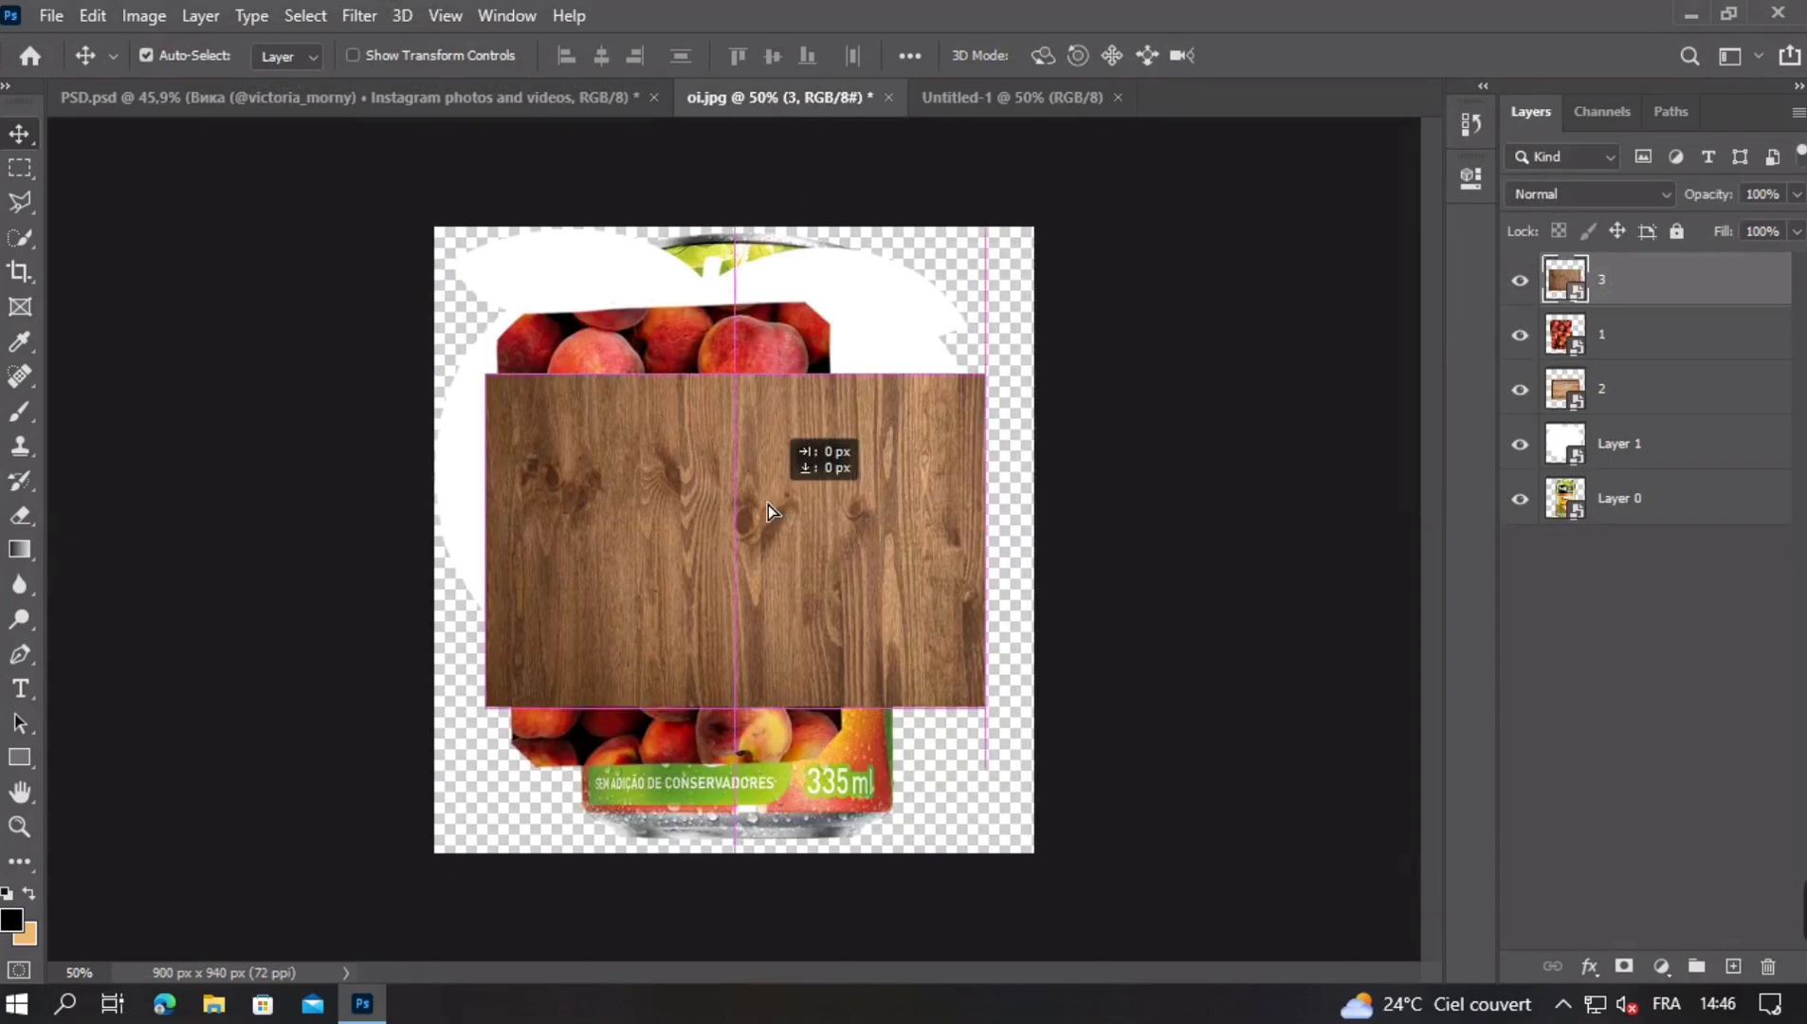
Copy the wood texture from oi.jpg into Untitled-1 and scale it up until it covers the whole canvas
{"action": "left_click_drag", "start_coordinate": [1012, 106], "coordinate": [859, 367]}
{"action": "key", "text": "ctrl+t"}
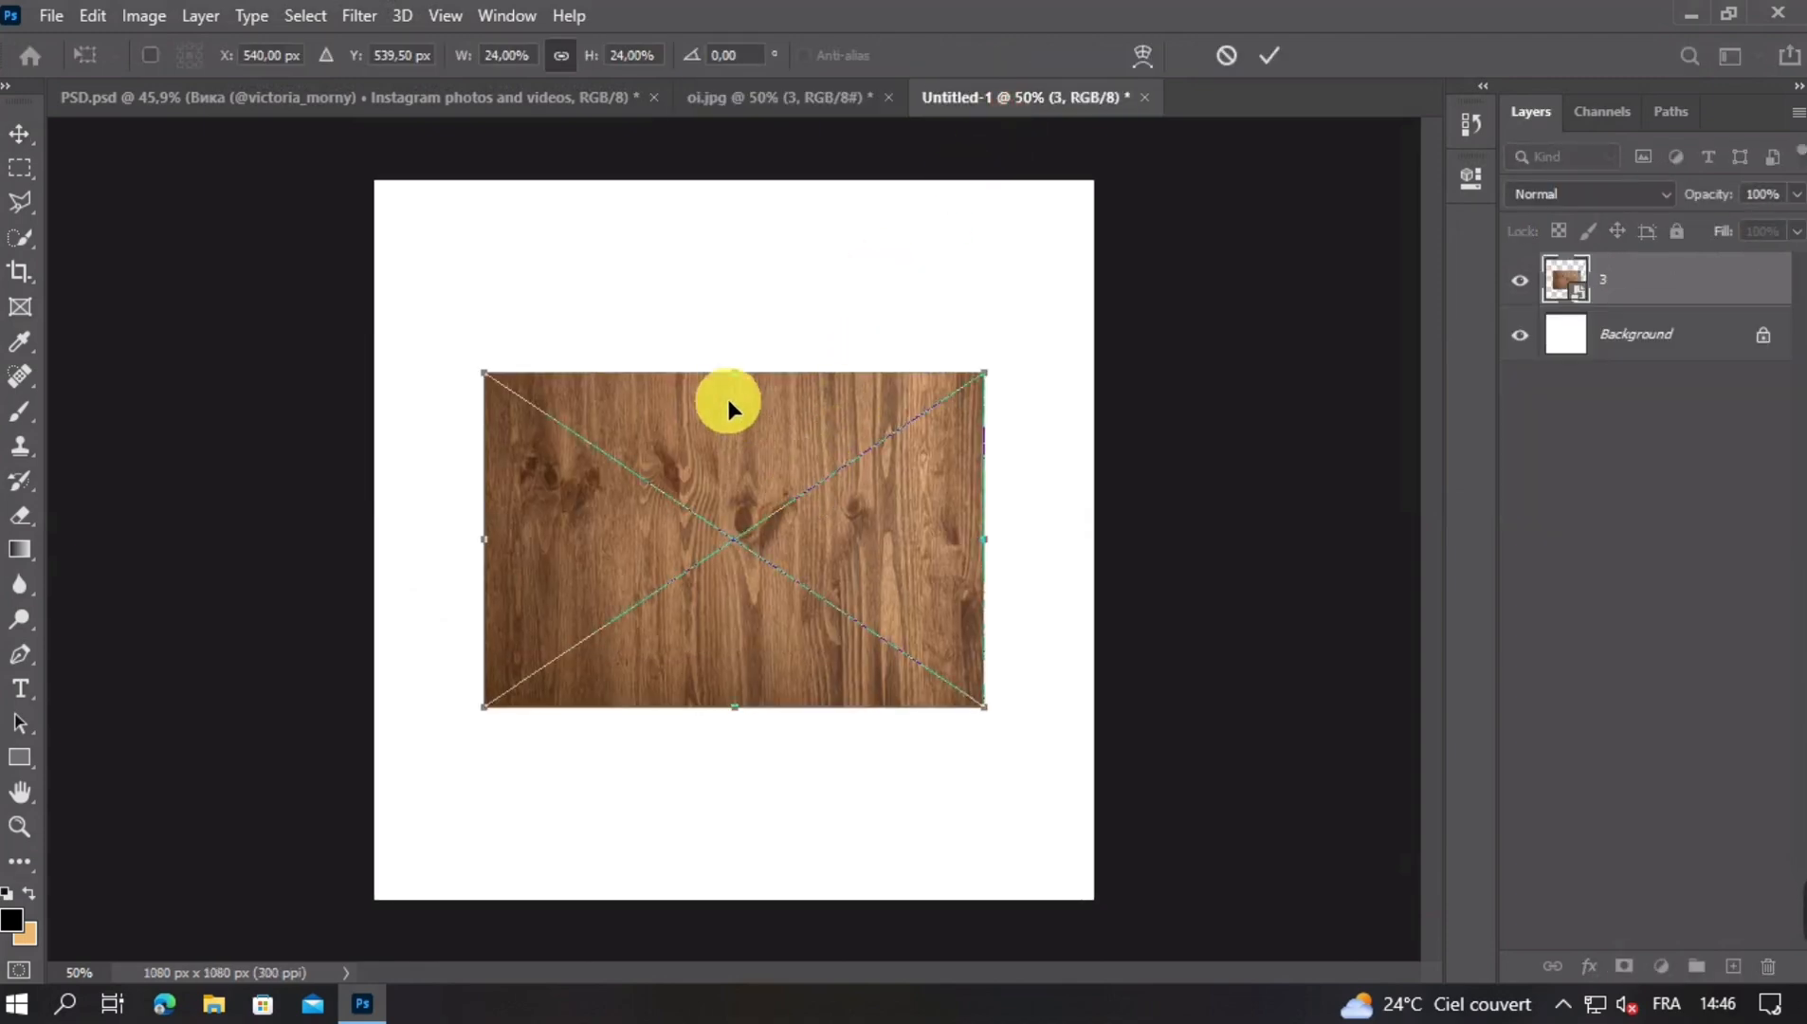
{"action": "left_click_drag", "start_coordinate": [744, 380], "coordinate": [765, 182]}
{"action": "left_click_drag", "start_coordinate": [758, 717], "coordinate": [791, 920]}
{"action": "key", "text": "Return"}
{"action": "key", "text": "ctrl+minus"}
{"action": "key", "text": "ctrl+plus"}
{"action": "key", "text": "ctrl+minus"}
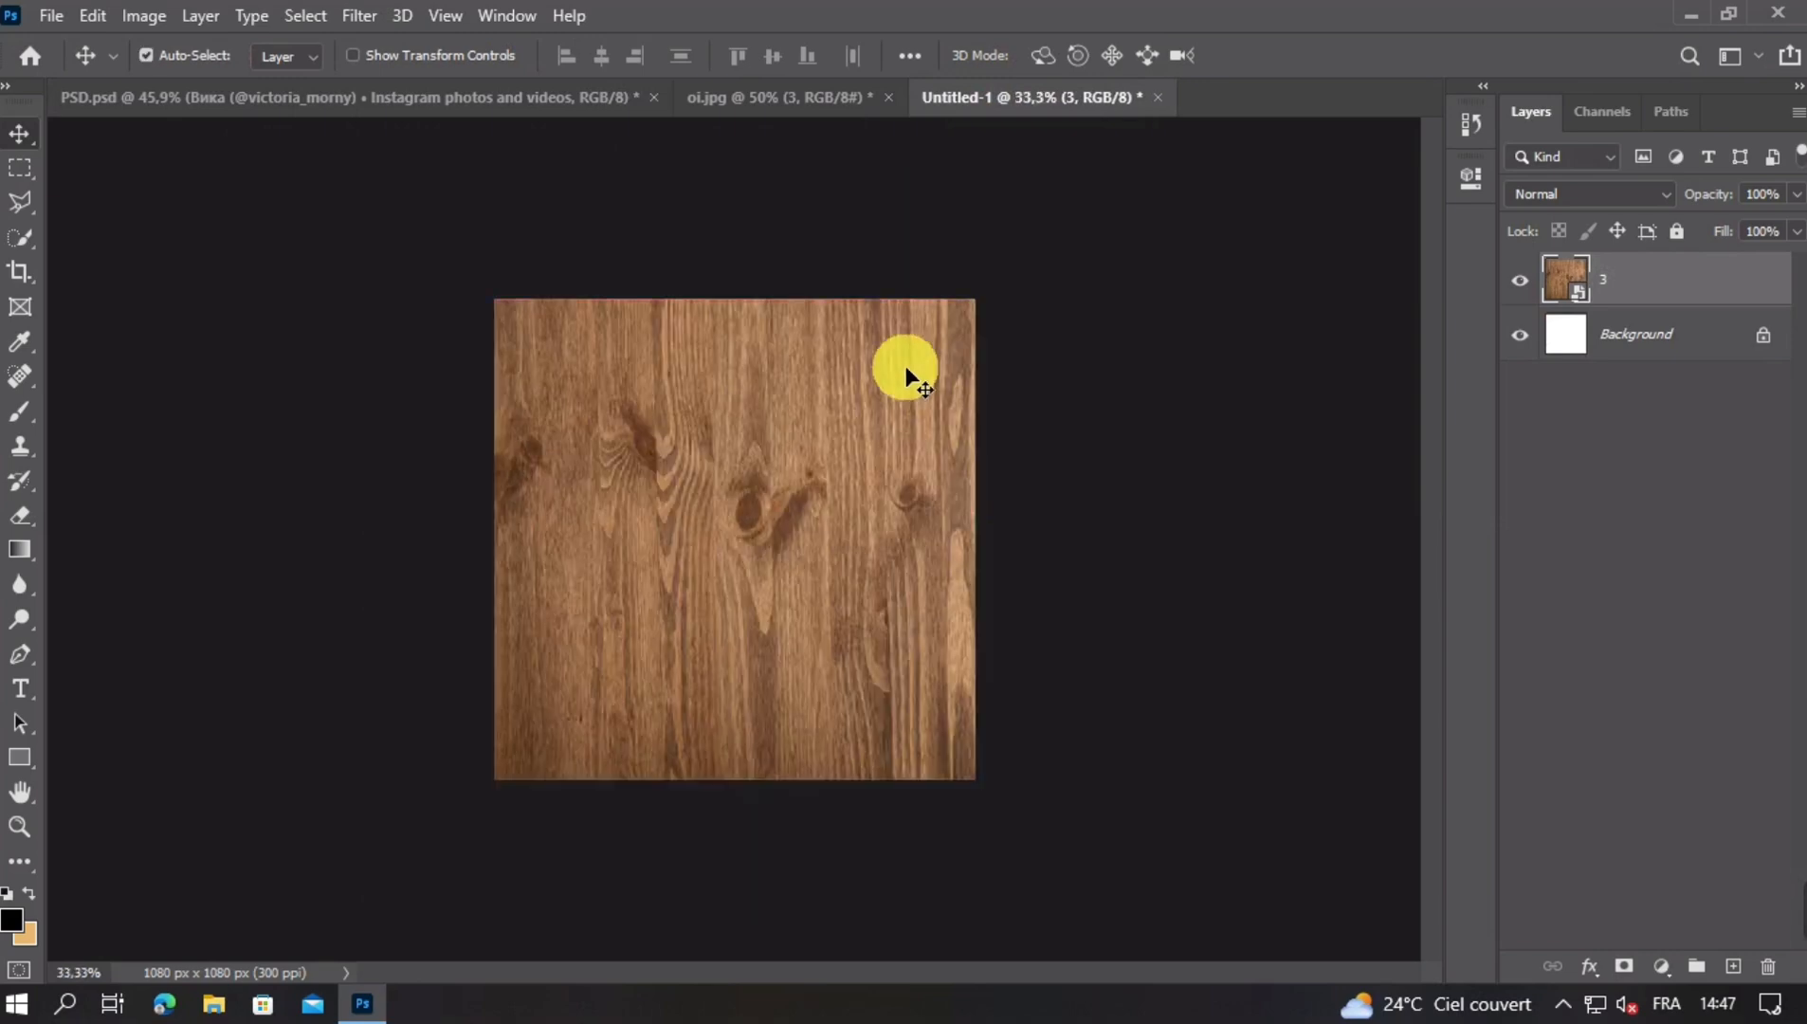
Copy the white peach shape from oi.jpg into Untitled-1 and place it centred over the wood background
{"action": "left_click", "coordinate": [762, 111]}
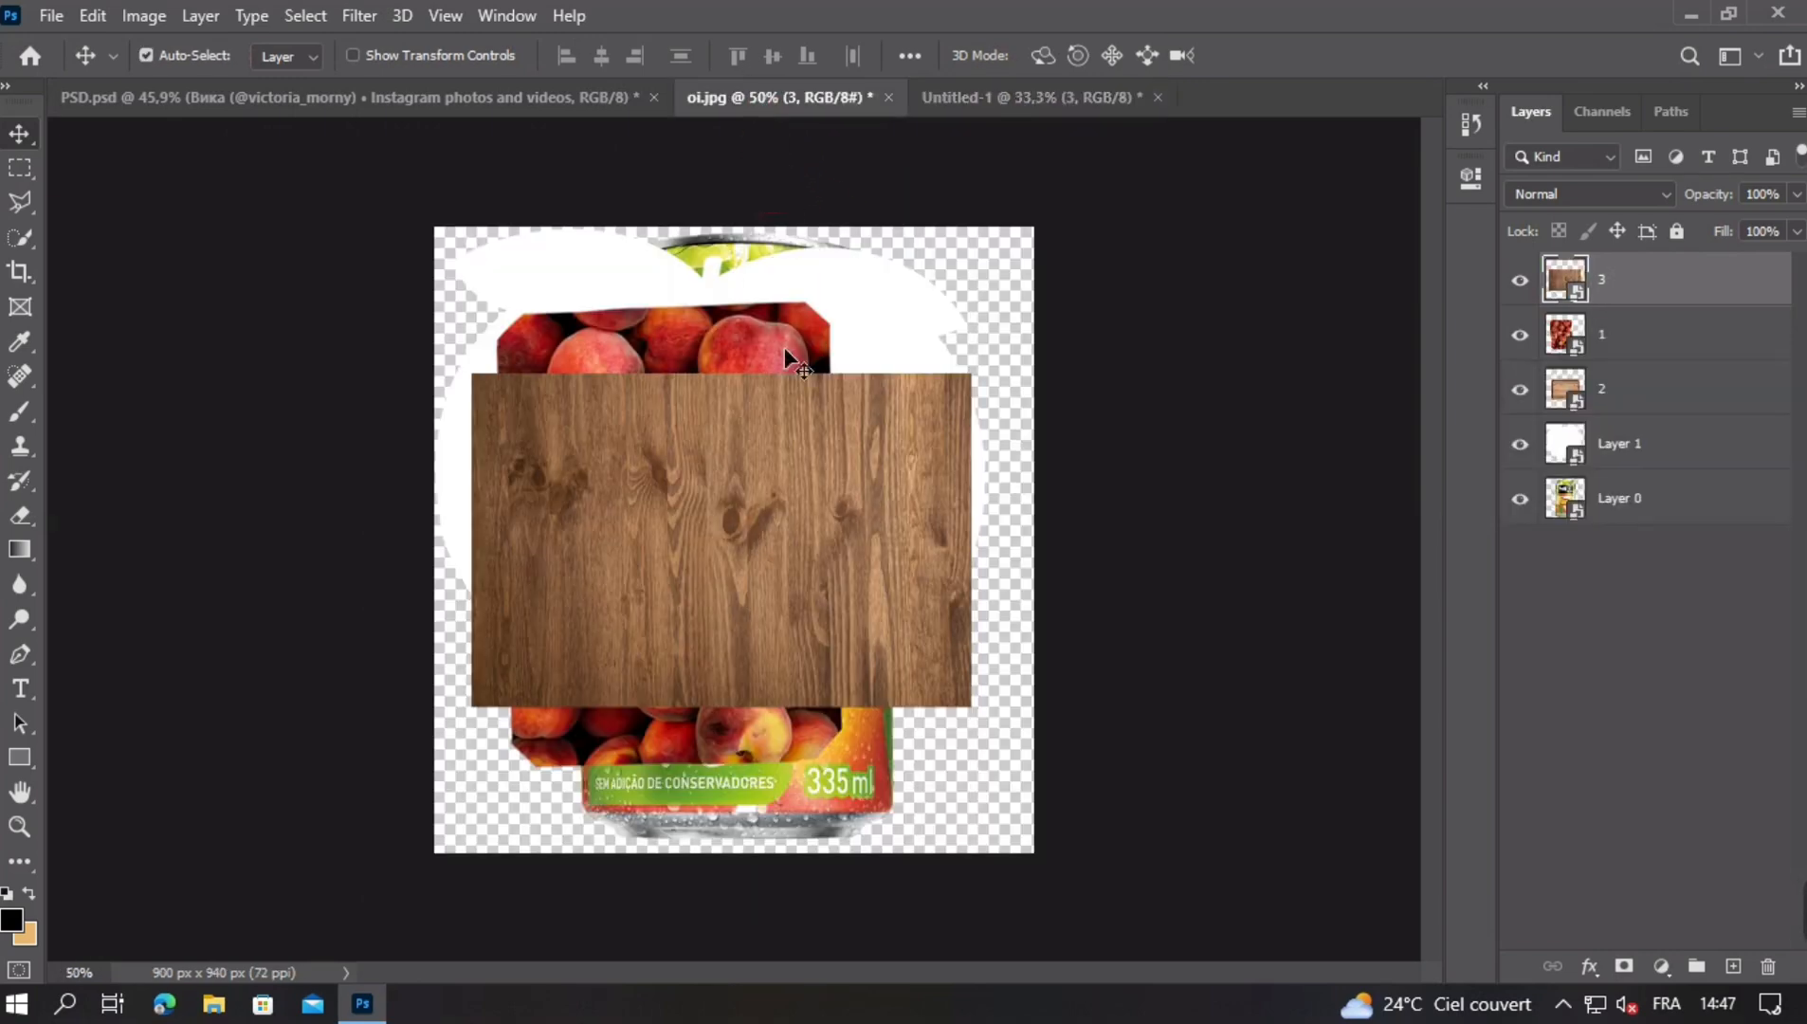
{"action": "left_click", "coordinate": [879, 316]}
{"action": "left_click_drag", "start_coordinate": [879, 317], "coordinate": [801, 561]}
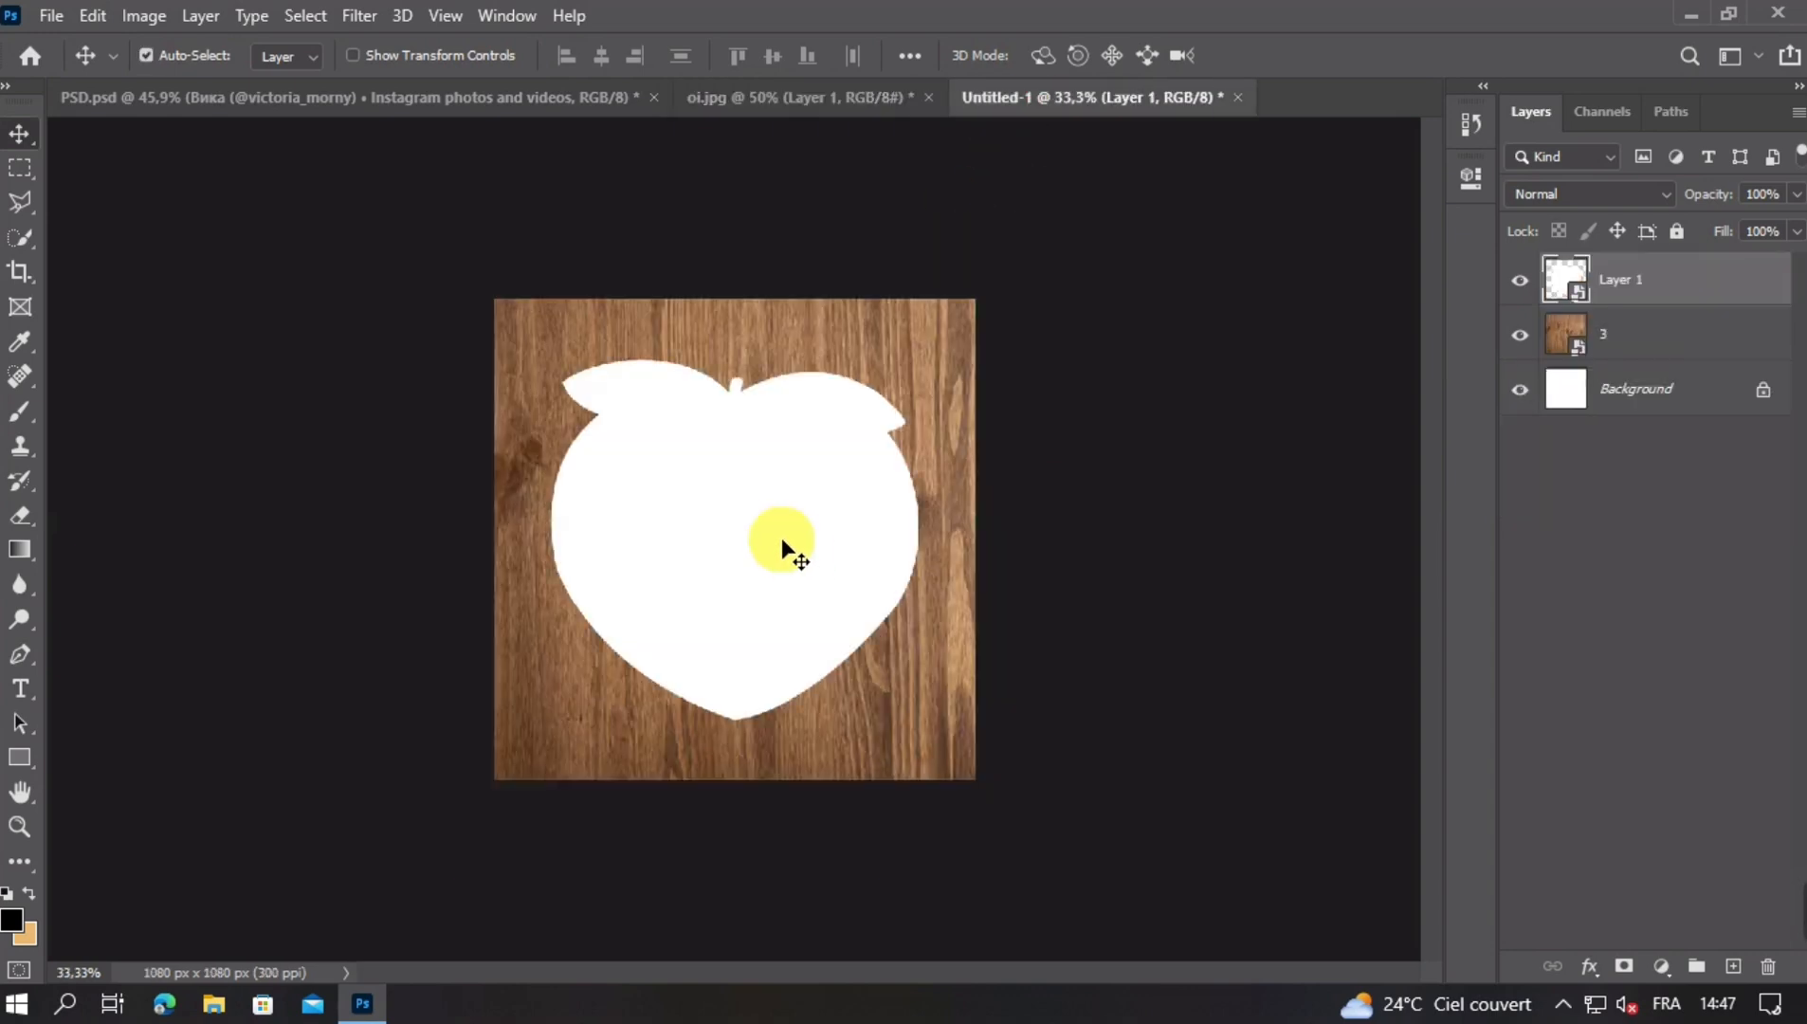
{"action": "key", "text": "ctrl+plus"}
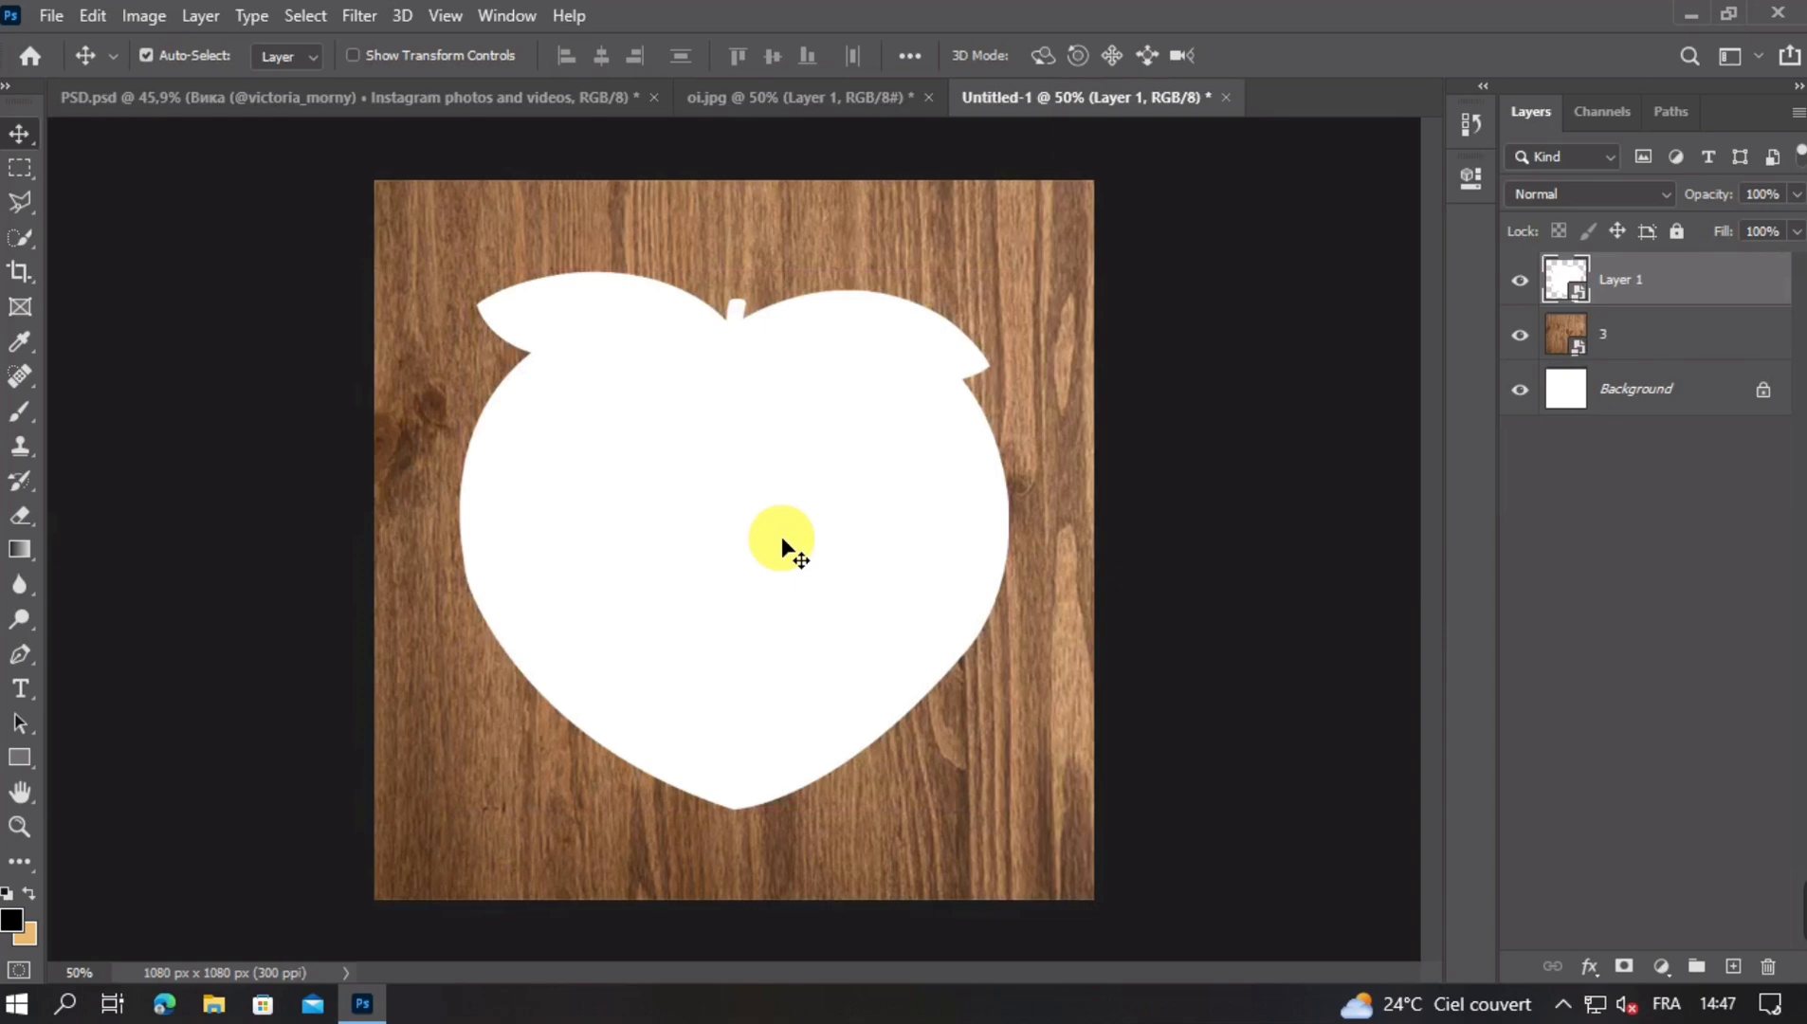
{"action": "left_click", "coordinate": [1520, 281]}
{"action": "left_click", "coordinate": [1521, 285]}
Lower the peach shape layer's opacity to 30% in its blending options
{"action": "double_click", "coordinate": [1670, 291]}
{"action": "left_click_drag", "start_coordinate": [1062, 142], "coordinate": [1304, 135]}
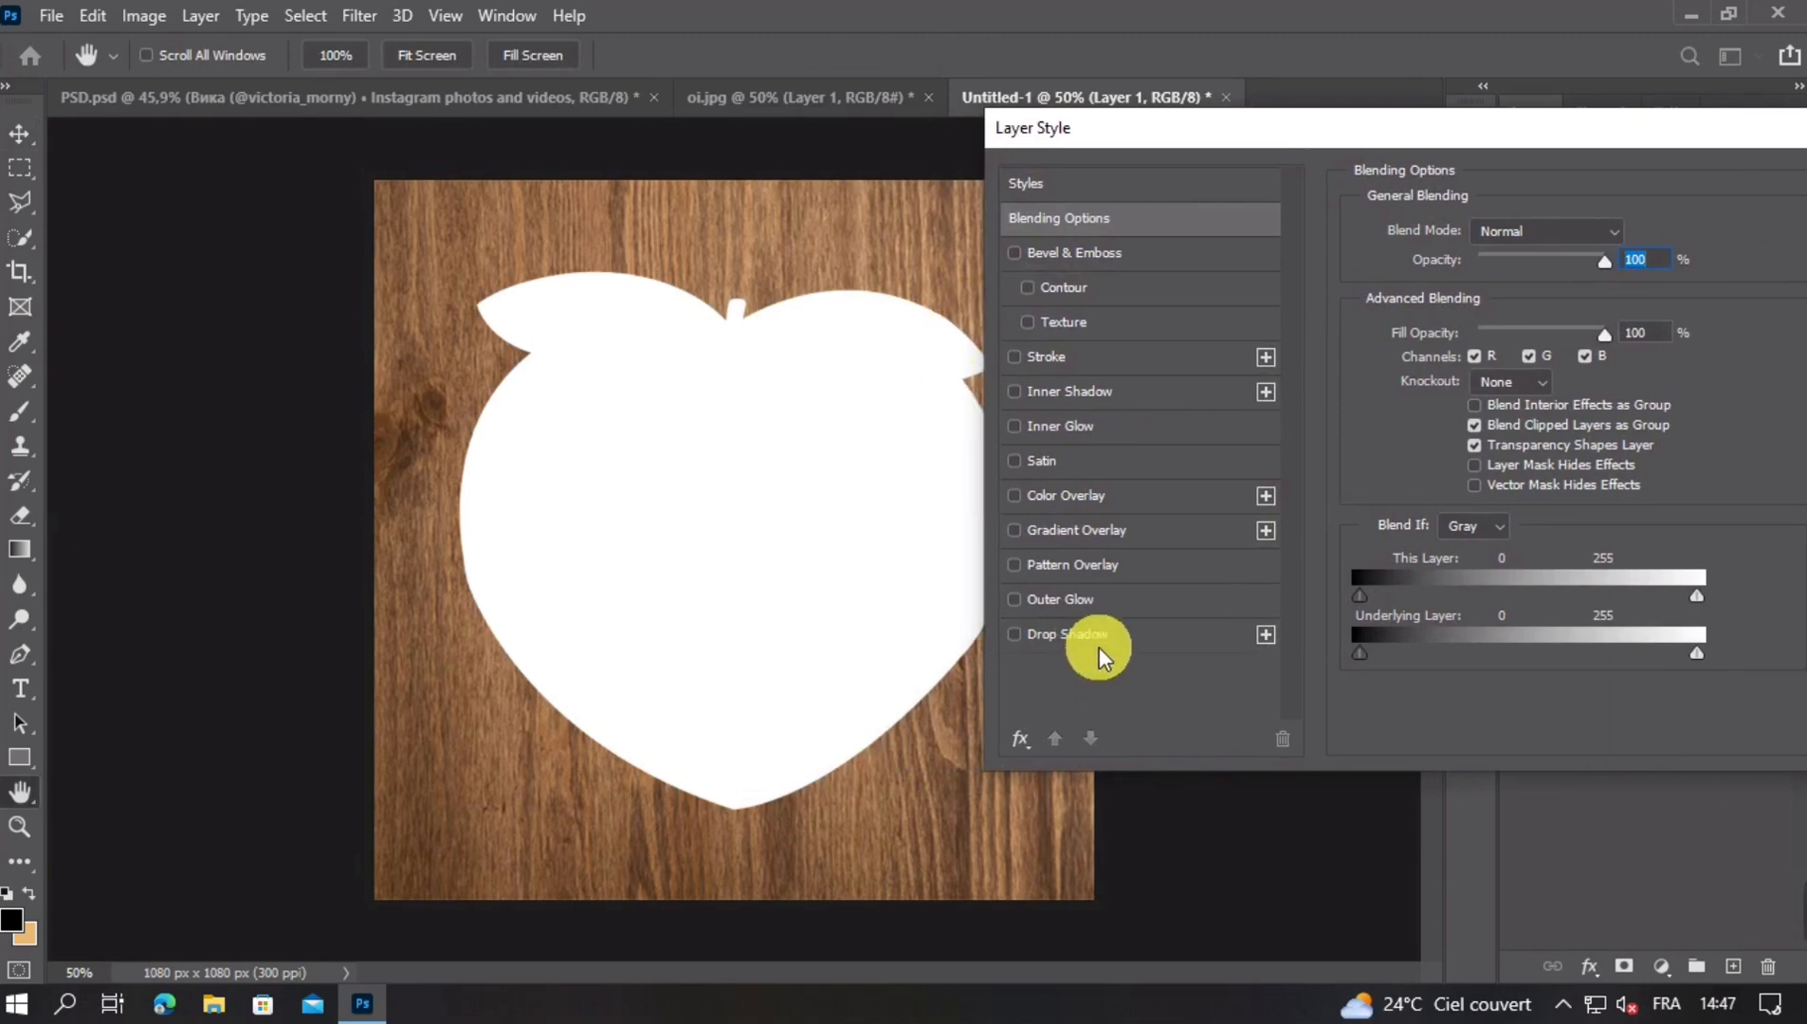
{"action": "left_click_drag", "start_coordinate": [1363, 656], "coordinate": [1401, 654]}
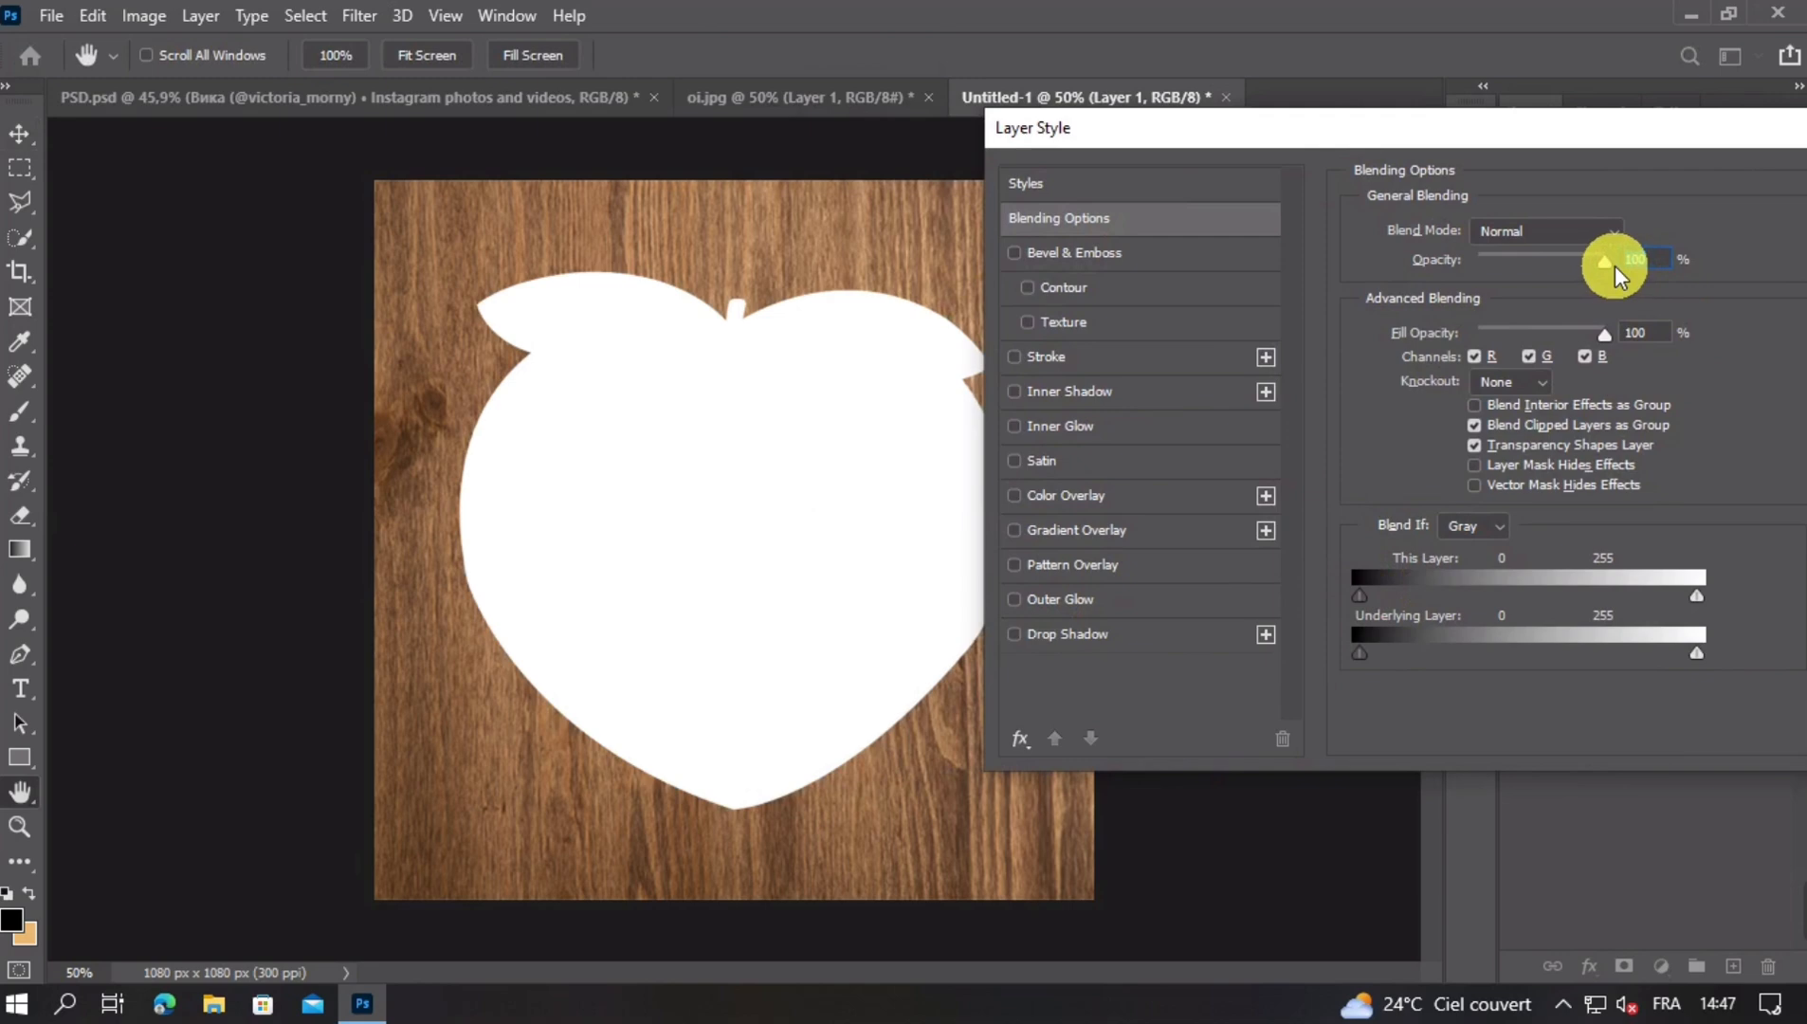
{"action": "left_click_drag", "start_coordinate": [1615, 266], "coordinate": [1517, 272]}
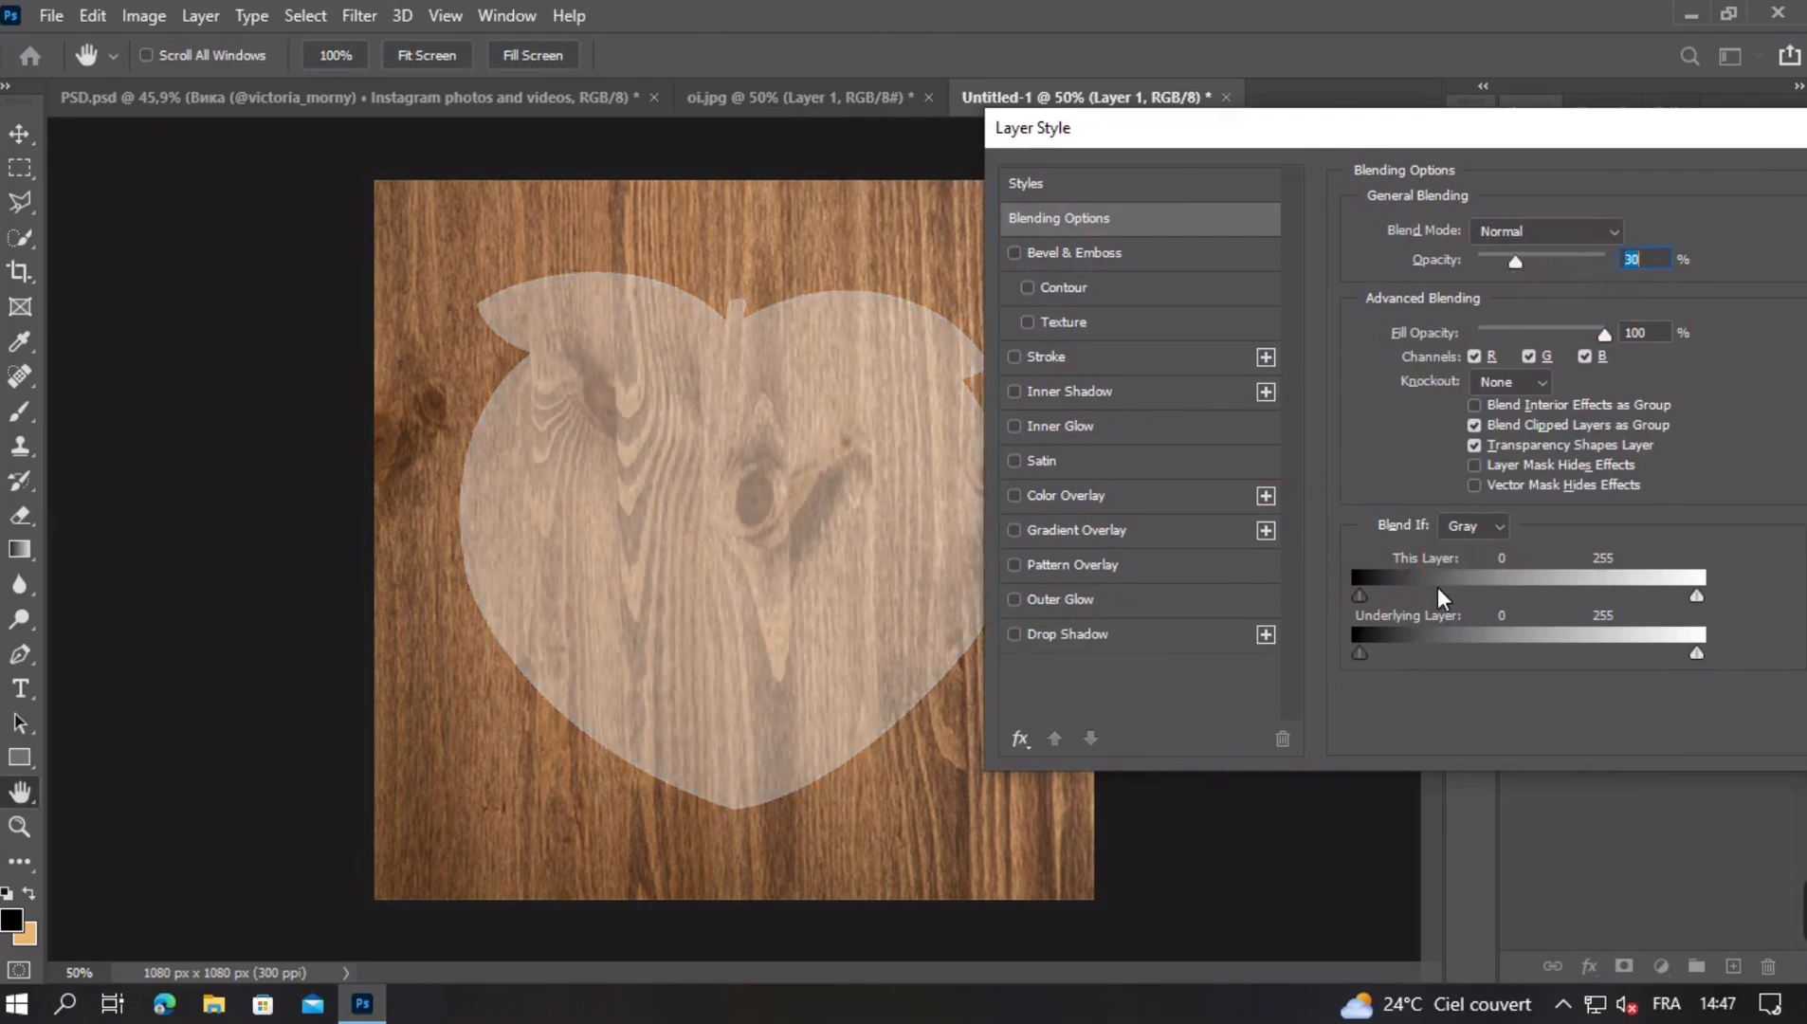
Split the Underlying Layer's dark Blend If slider to 73 / 152 and set the peach shape's opacity to 41%
{"action": "left_click_drag", "start_coordinate": [1373, 654], "coordinate": [1306, 655]}
{"action": "left_click_drag", "start_coordinate": [1420, 652], "coordinate": [1699, 653]}
{"action": "left_click", "coordinate": [1369, 605]}
{"action": "left_click_drag", "start_coordinate": [1369, 602], "coordinate": [1507, 585]}
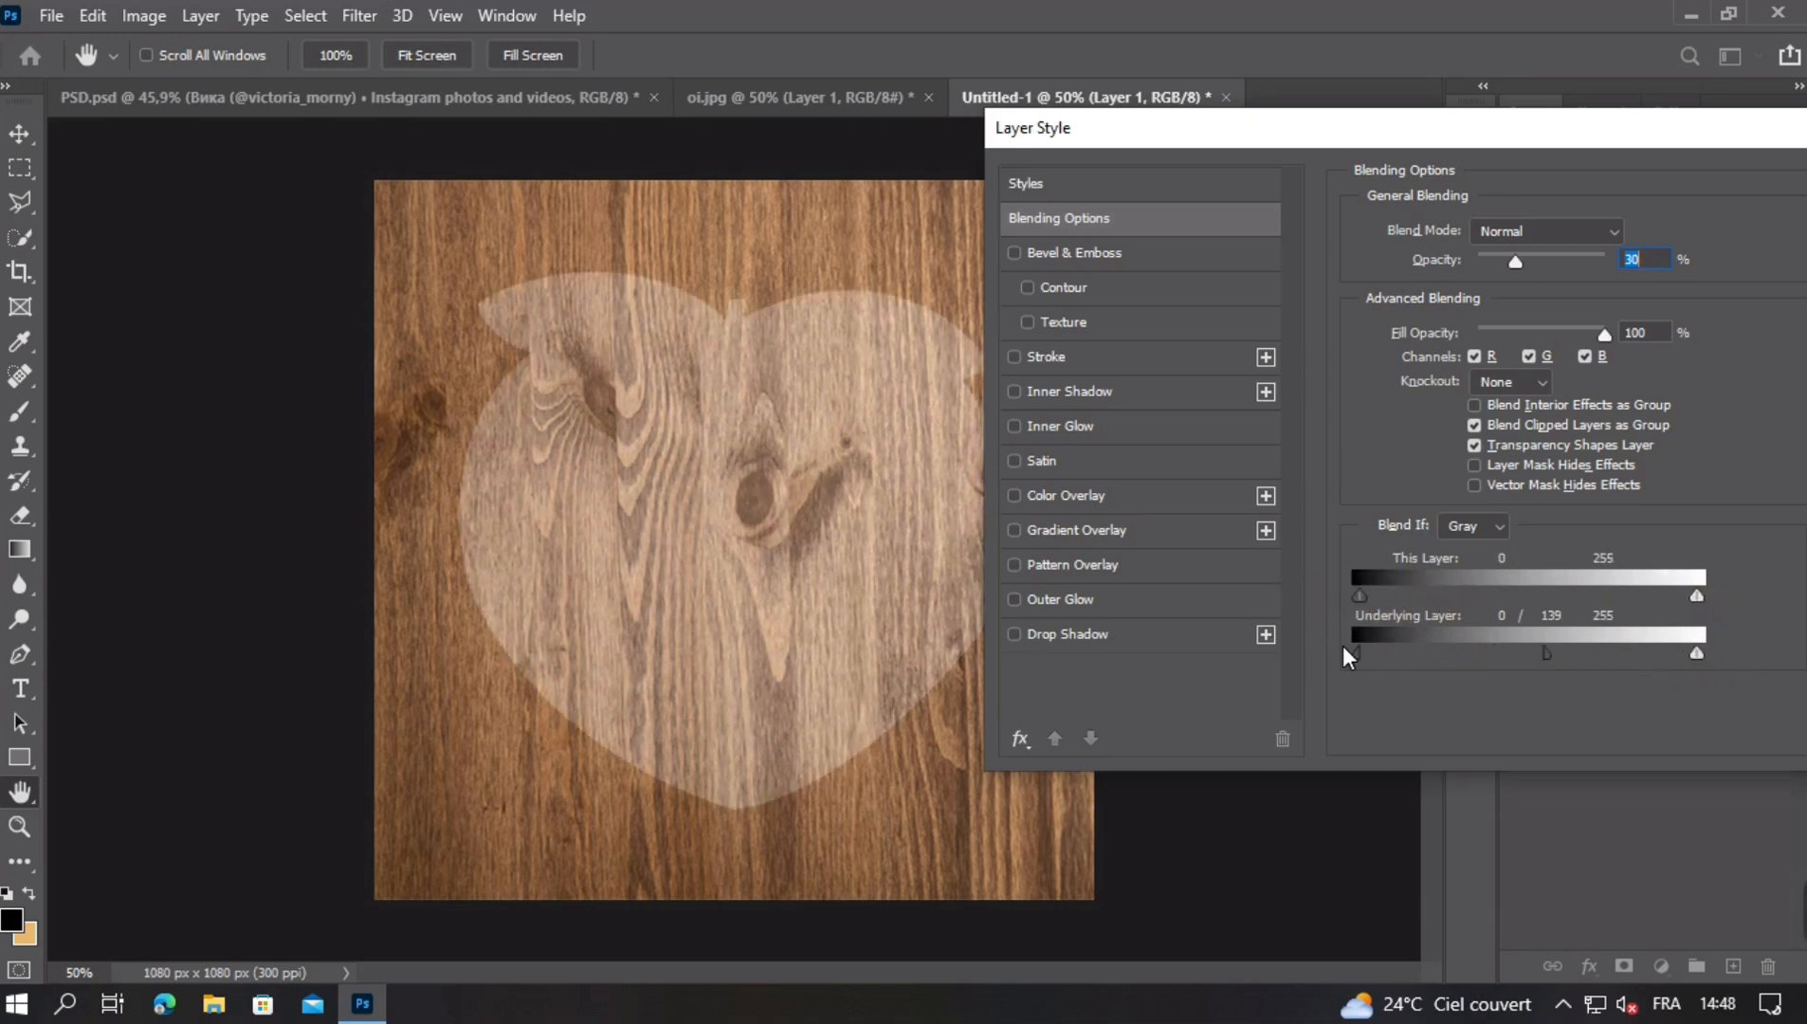
{"action": "left_click_drag", "start_coordinate": [1357, 653], "coordinate": [1452, 654]}
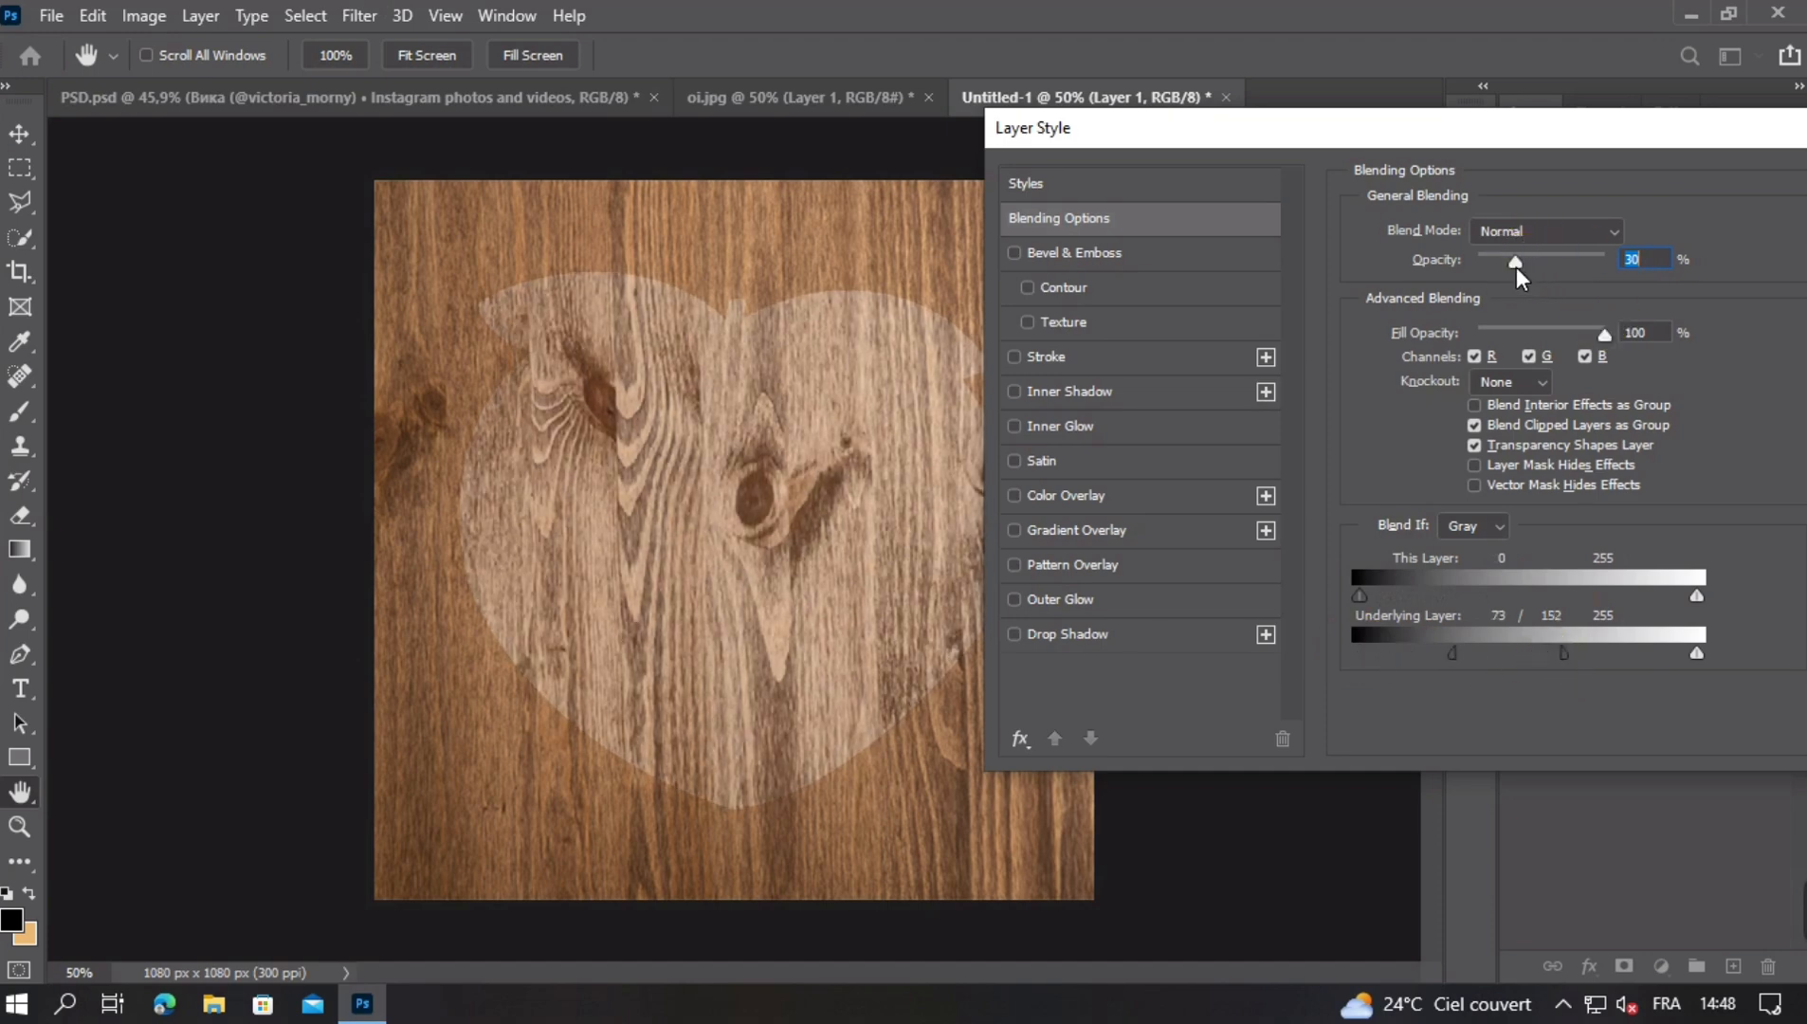
{"action": "left_click_drag", "start_coordinate": [1516, 266], "coordinate": [1531, 268]}
{"action": "left_click_drag", "start_coordinate": [749, 455], "coordinate": [955, 453]}
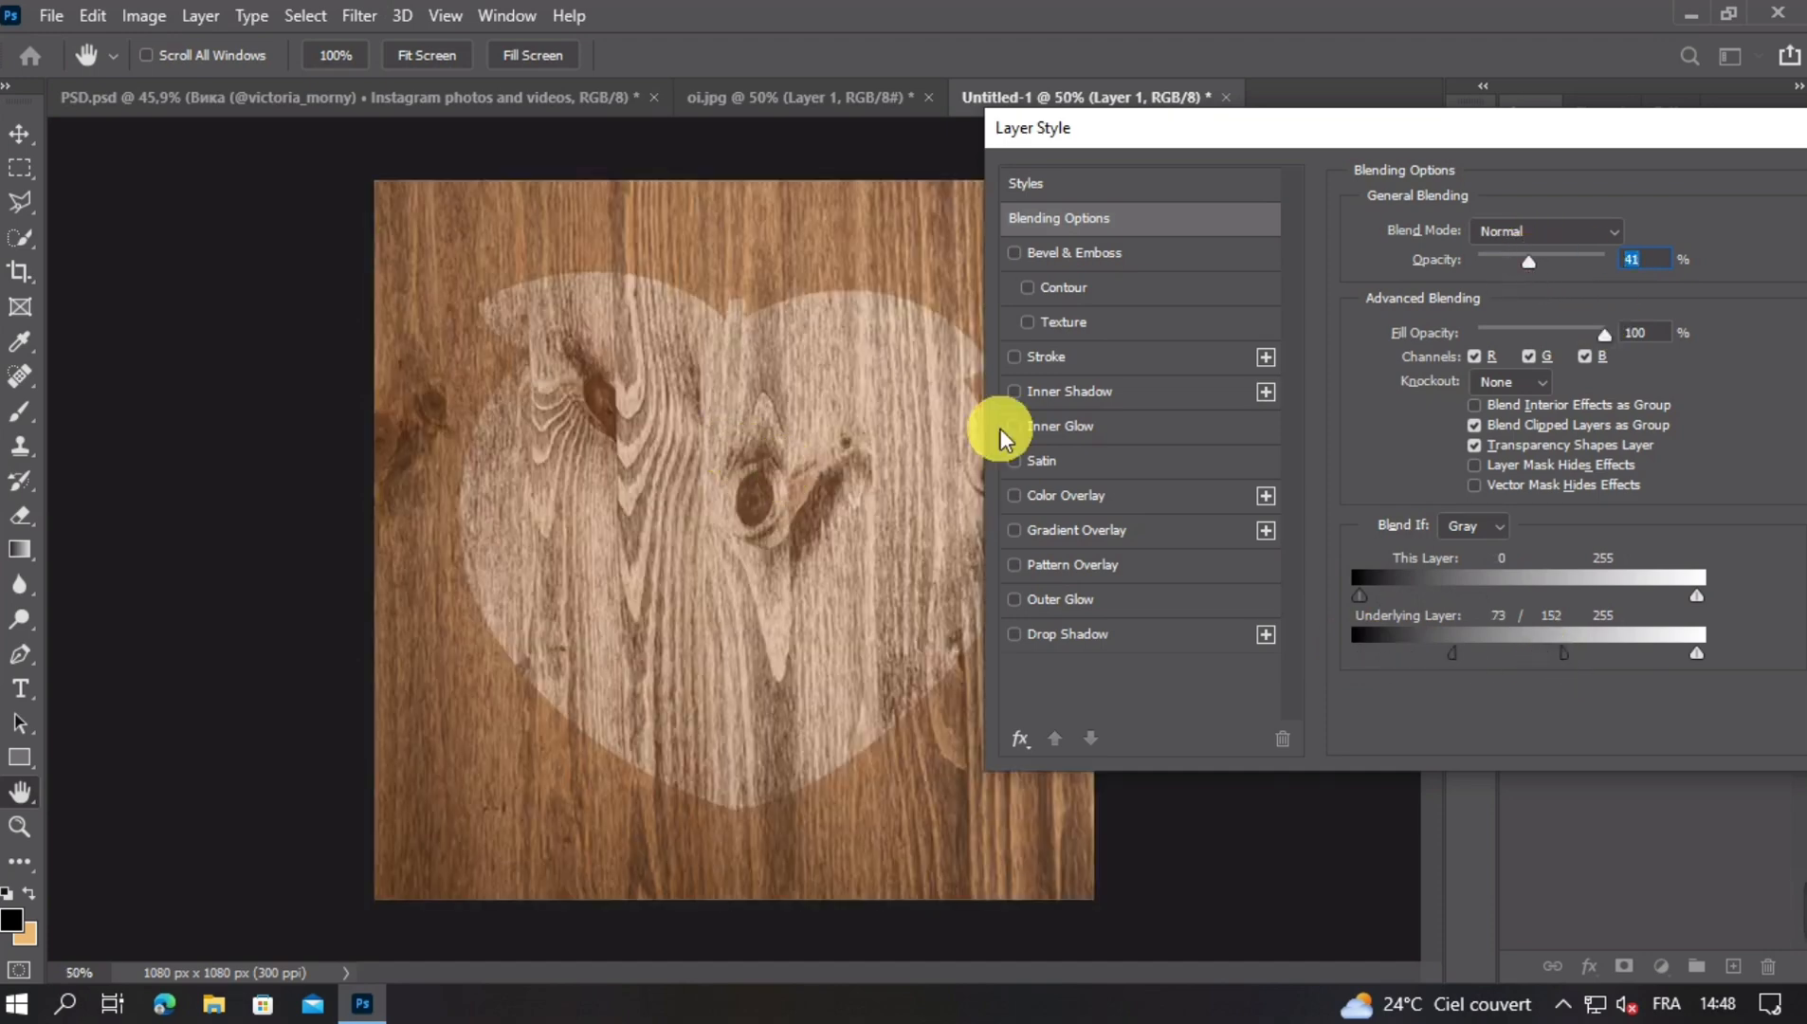
{"action": "key", "text": "Return"}
Rotate the faded peach shape about -3.4° and compare the design with and without that layer
{"action": "key", "text": "ctrl+t"}
{"action": "left_click_drag", "start_coordinate": [1101, 549], "coordinate": [1114, 494]}
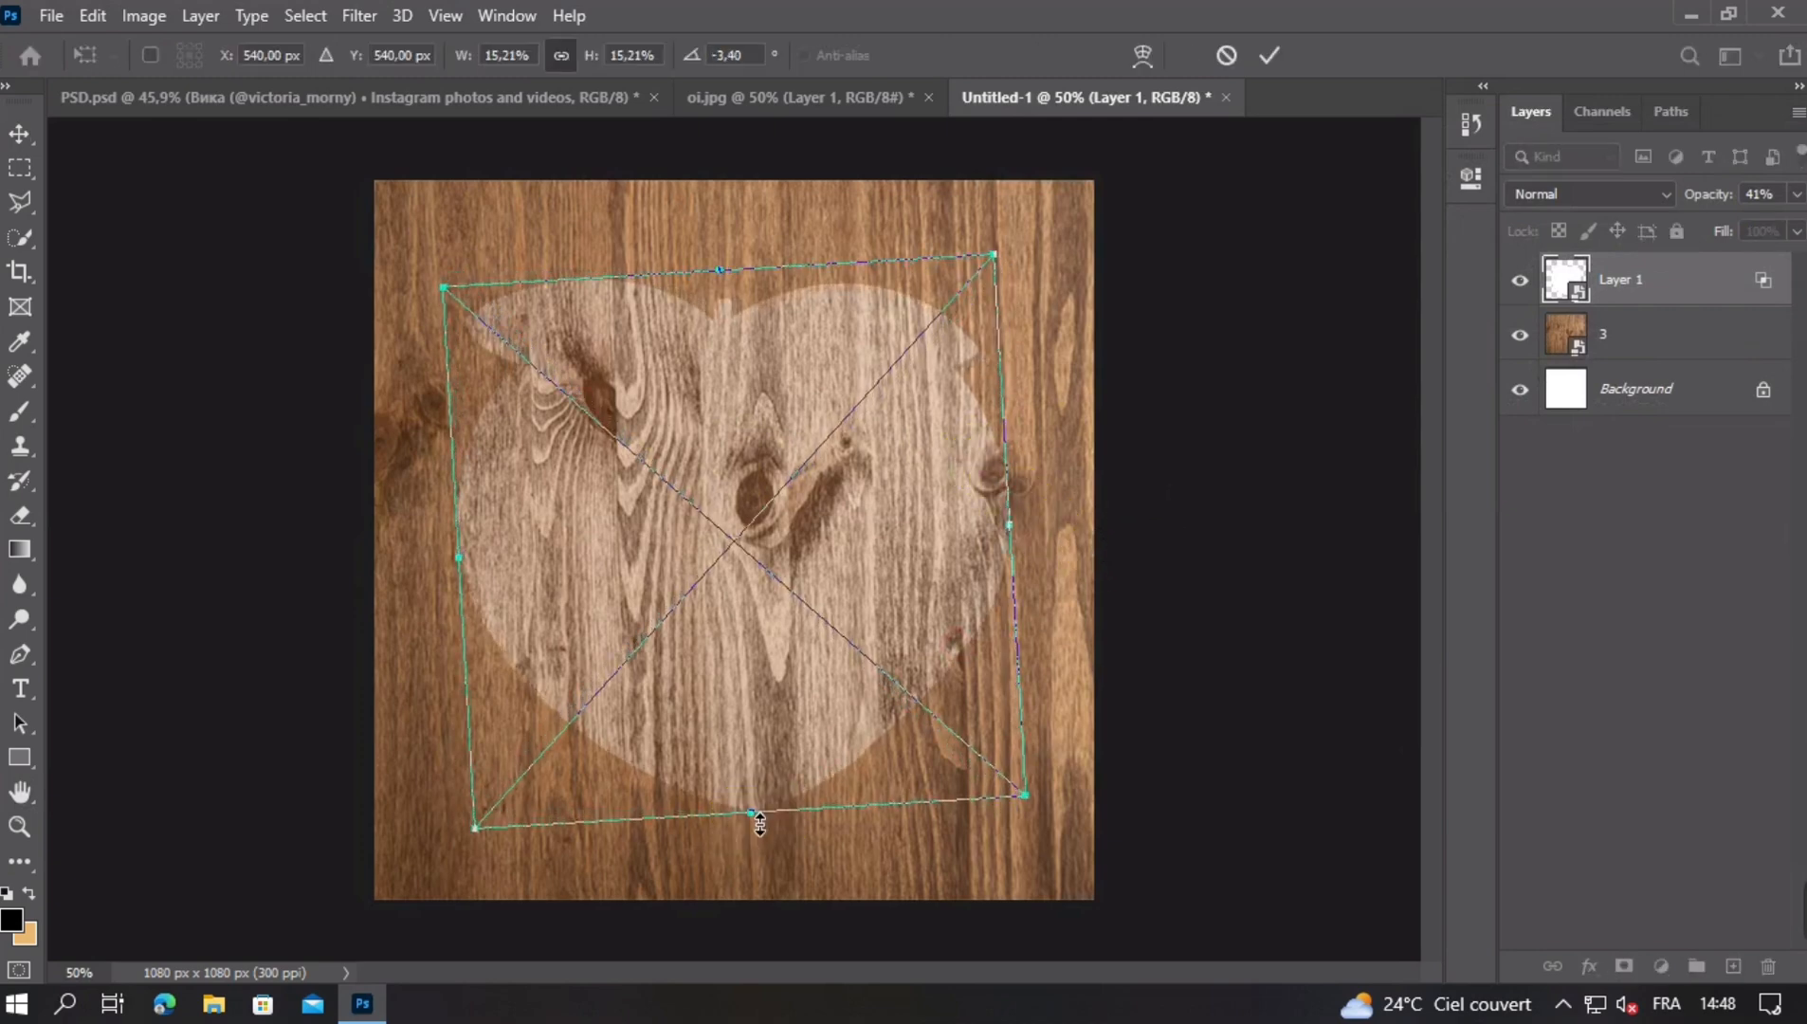
{"action": "double_click", "coordinate": [778, 705]}
{"action": "key", "text": "ctrl+minus"}
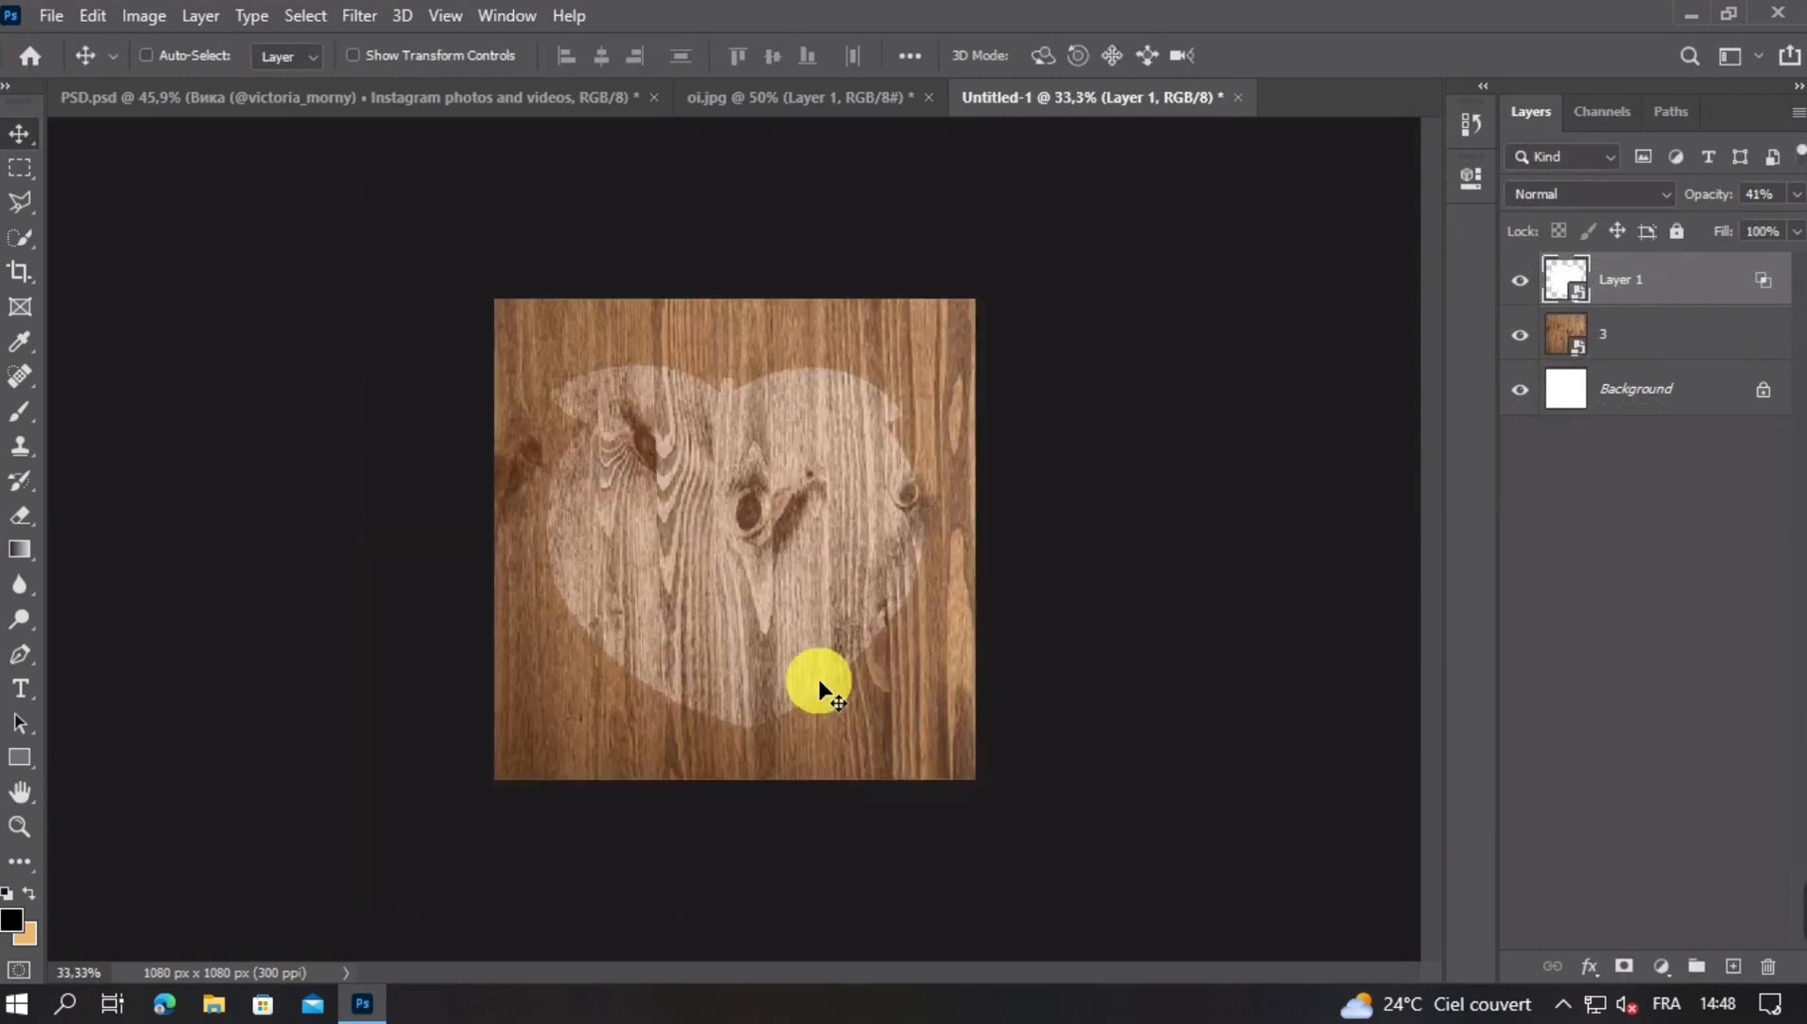
{"action": "left_click", "coordinate": [1520, 301]}
{"action": "left_click", "coordinate": [1520, 302]}
{"action": "key", "text": "ctrl+plus"}
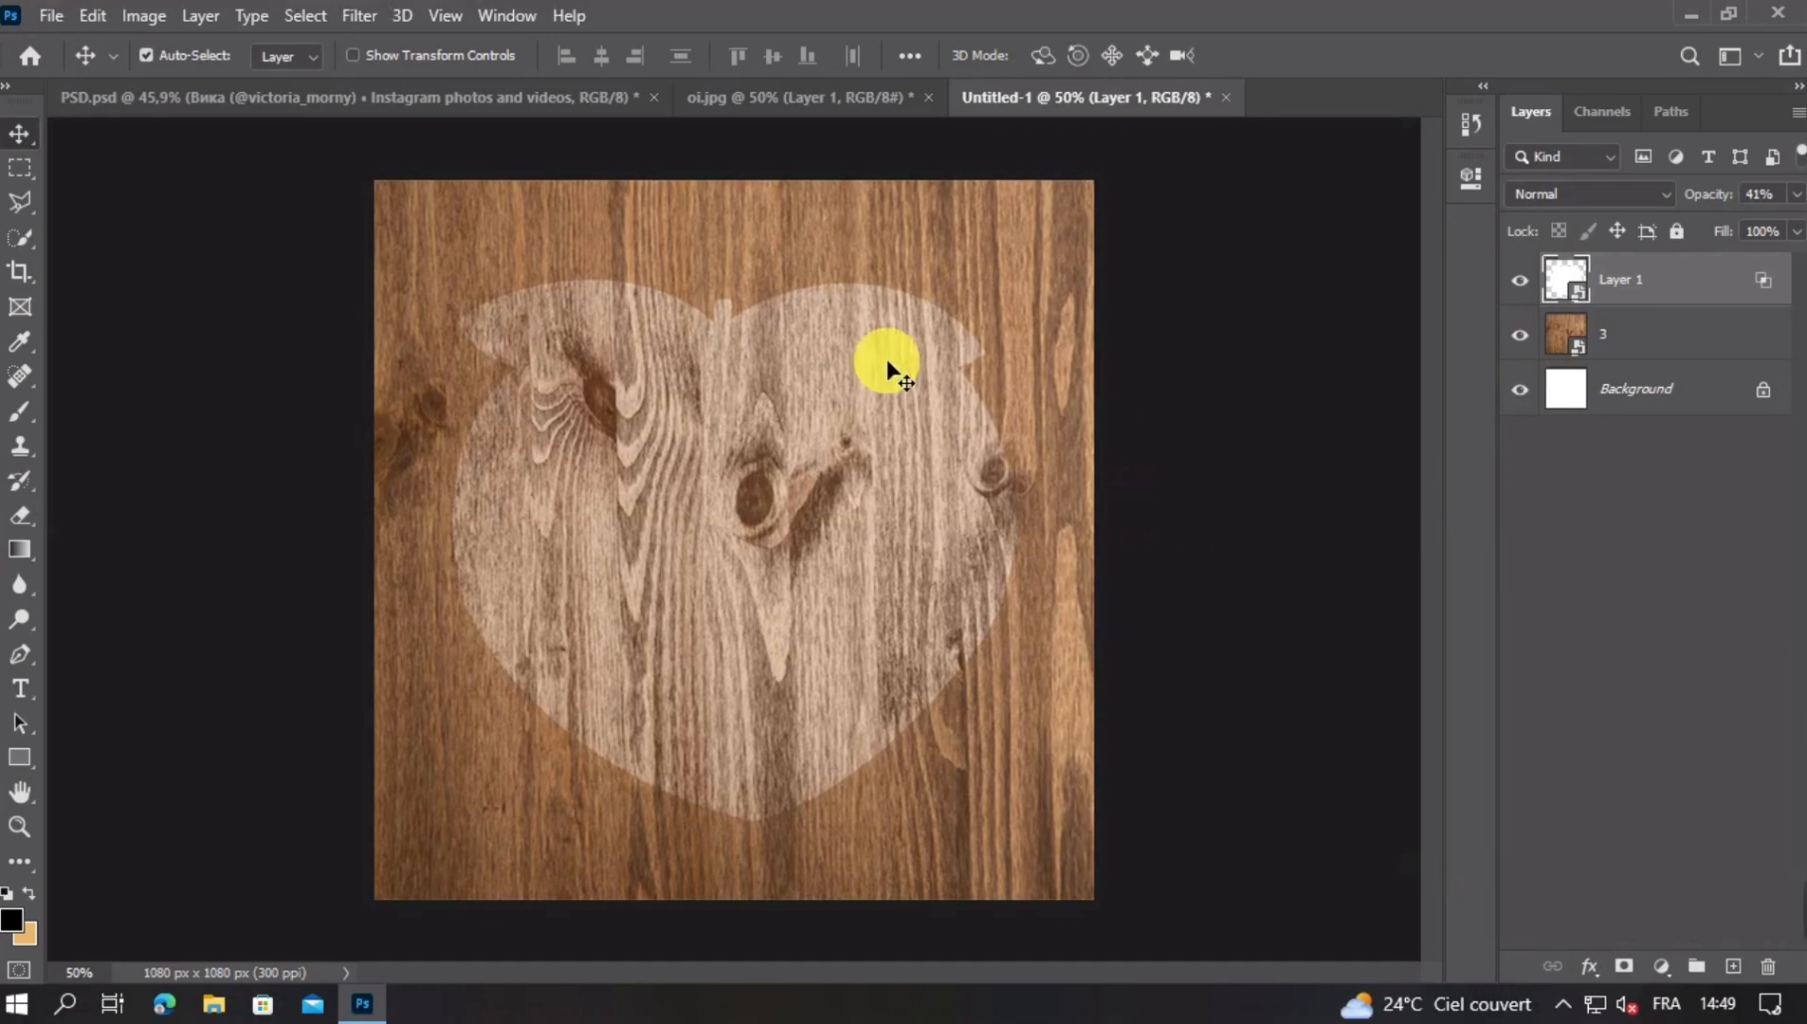
Copy the wooden crate, layer 2, from oi.jpg into Untitled-1 and centre it over the peach shape
{"action": "left_click", "coordinate": [742, 95]}
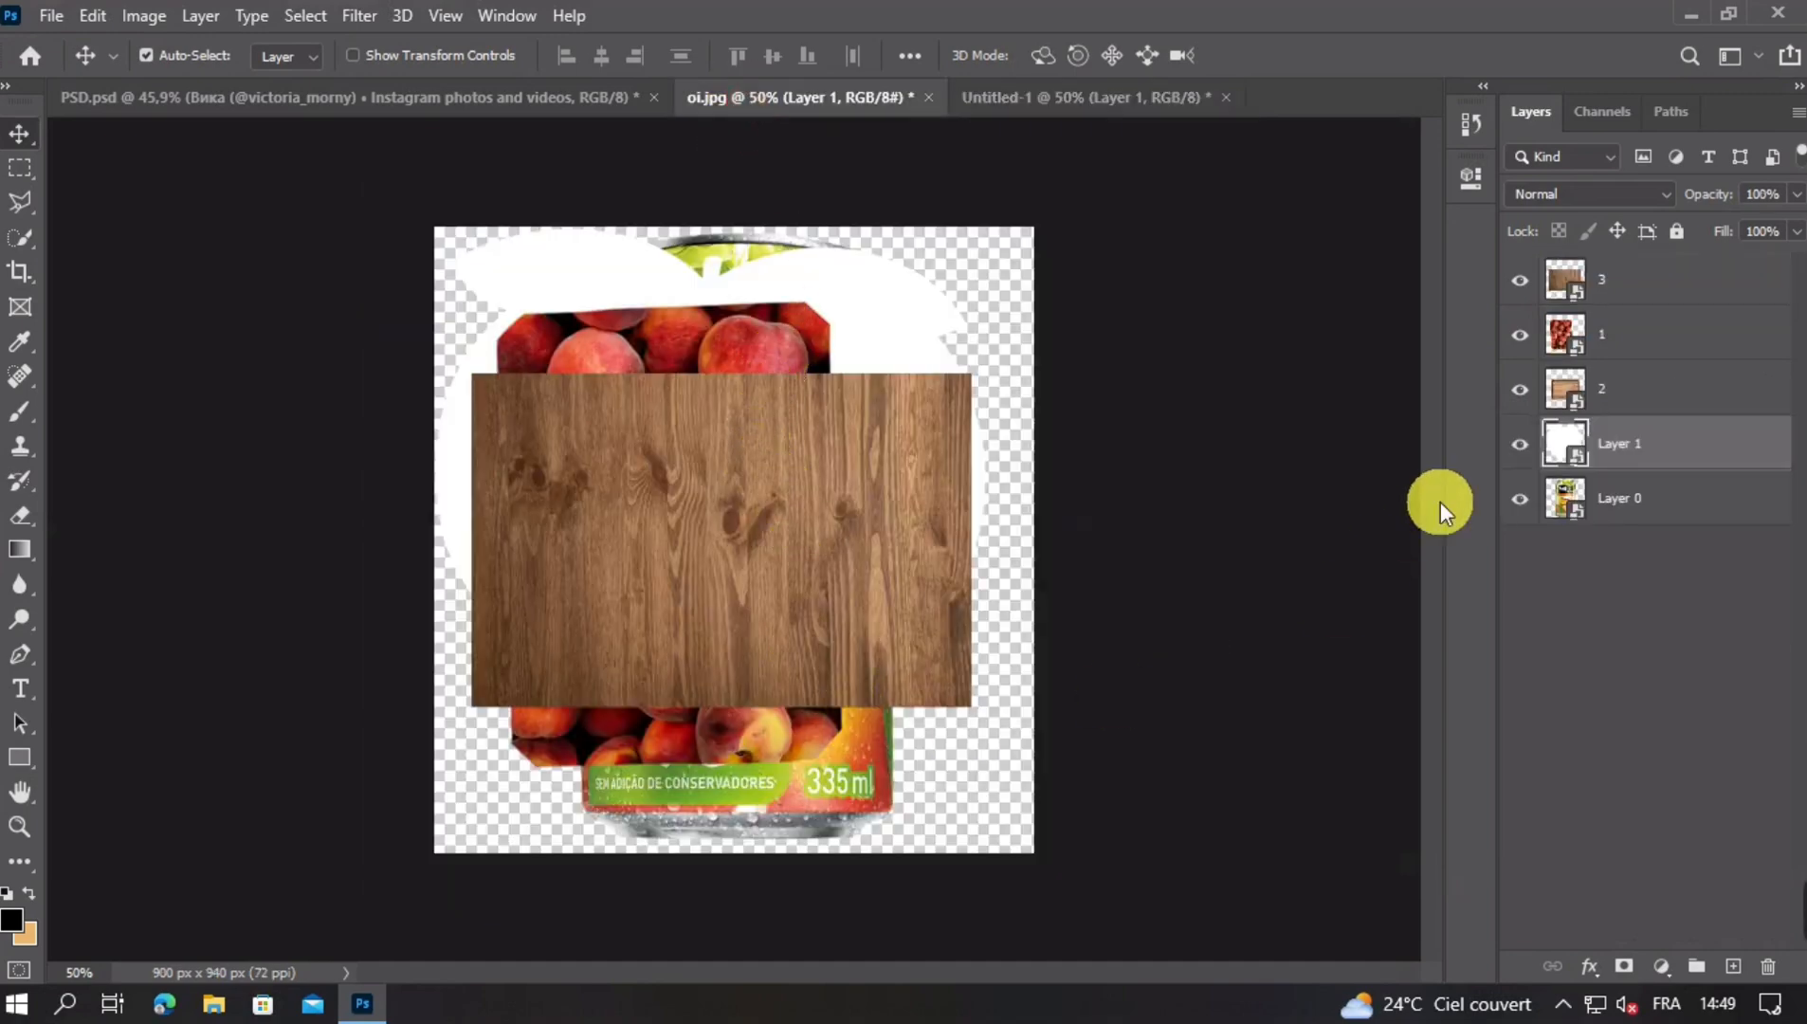
{"action": "left_click", "coordinate": [1618, 394]}
{"action": "key", "text": "ctrl"}
{"action": "left_click_drag", "start_coordinate": [927, 223], "coordinate": [856, 659]}
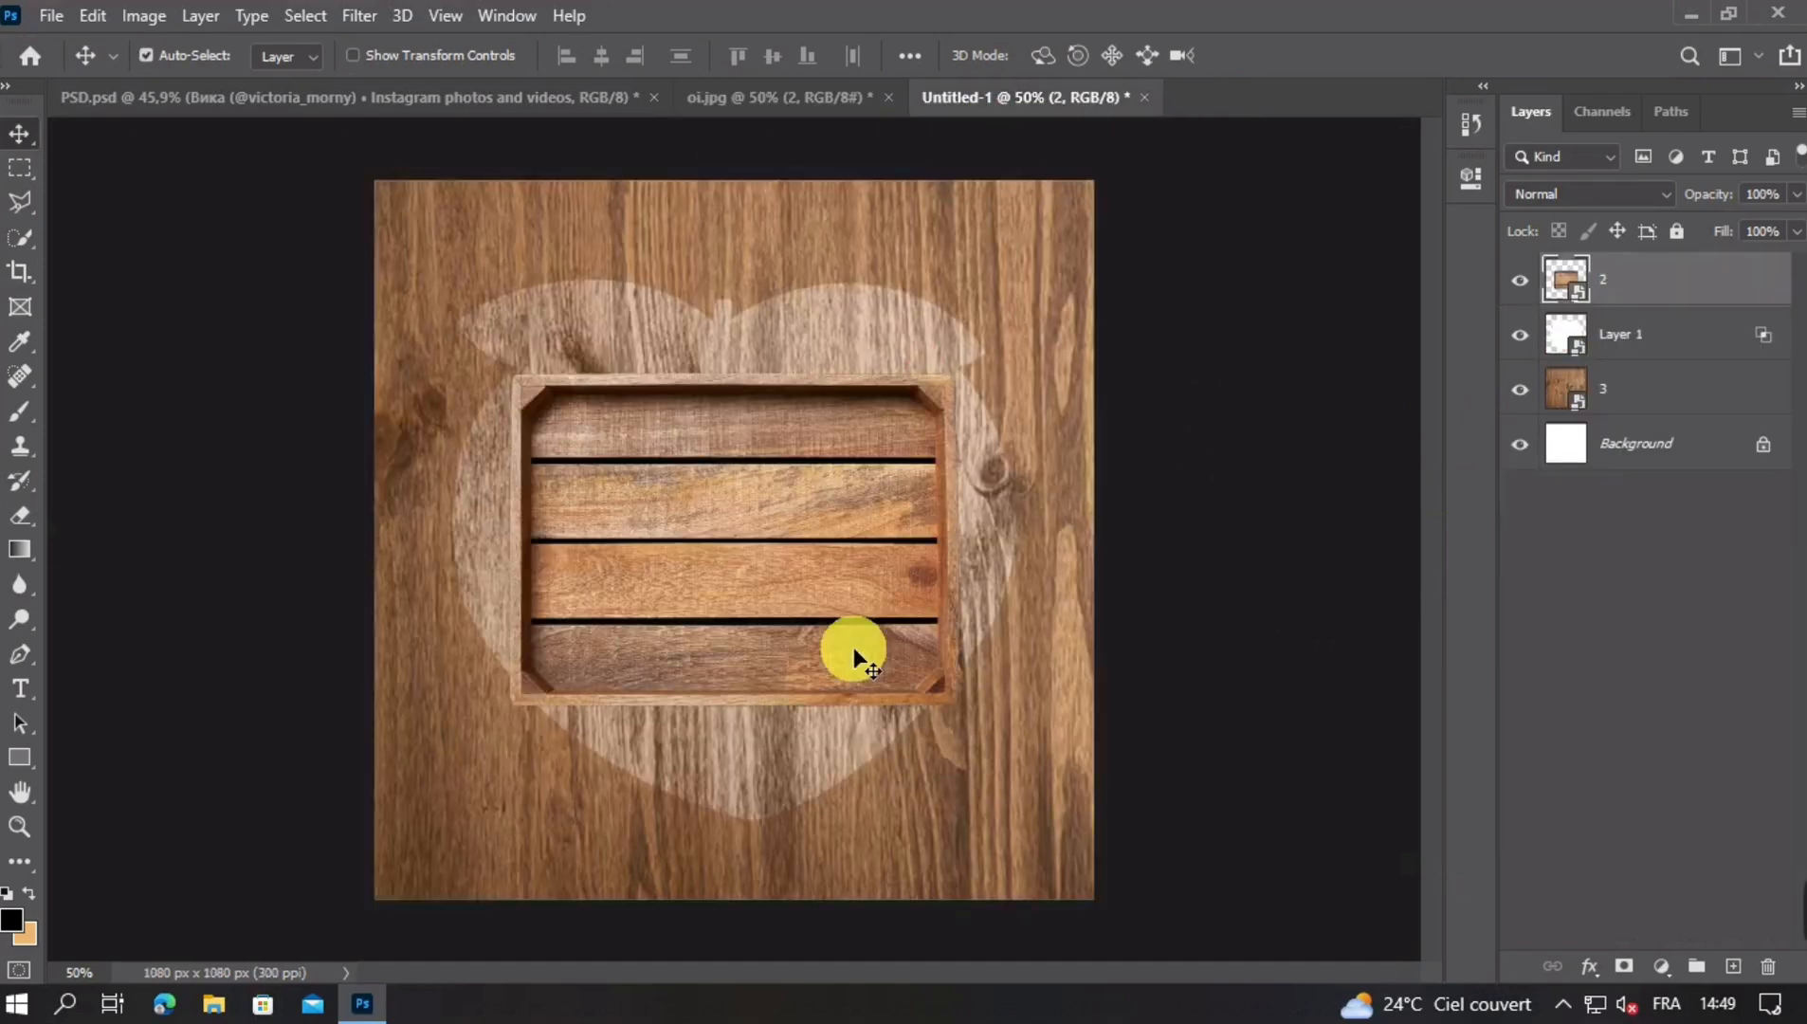
Rotate the crate 90° clockwise so it stands upright and shift it over the peach shape
{"action": "key", "text": "ctrl+t"}
{"action": "right_click", "coordinate": [765, 538]}
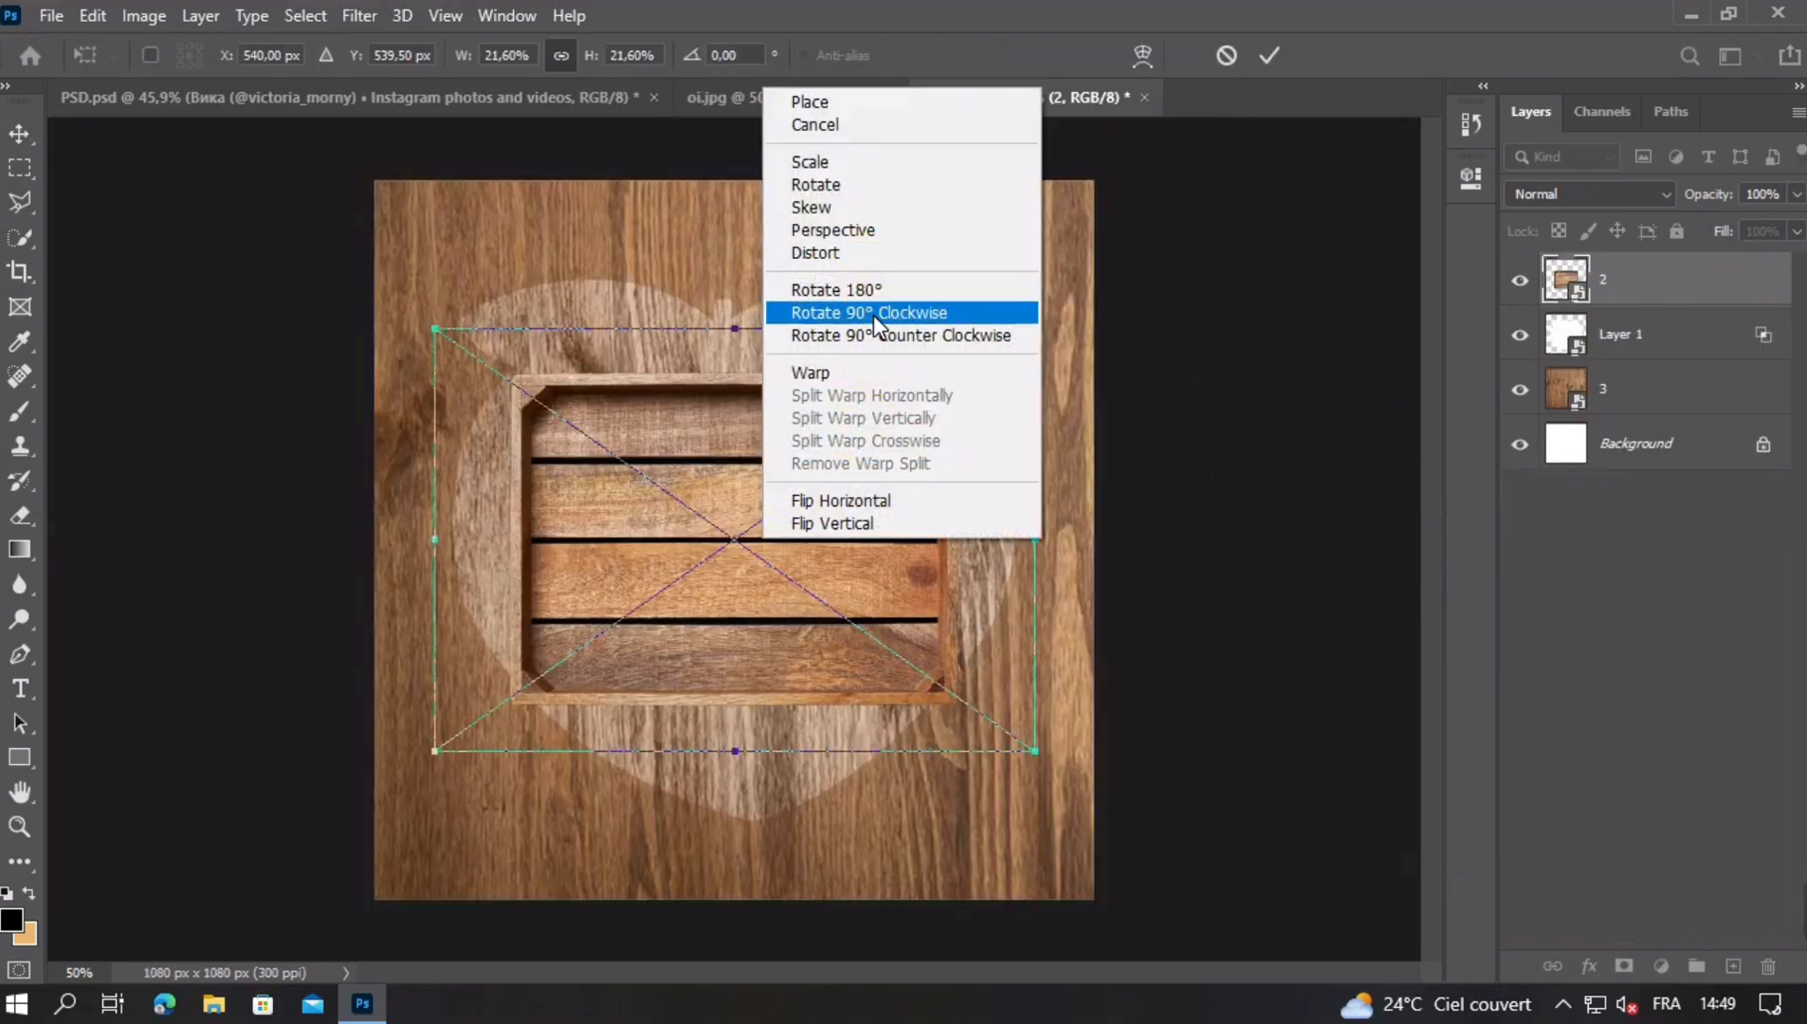
{"action": "left_click", "coordinate": [874, 314]}
{"action": "left_click_drag", "start_coordinate": [822, 450], "coordinate": [841, 470]}
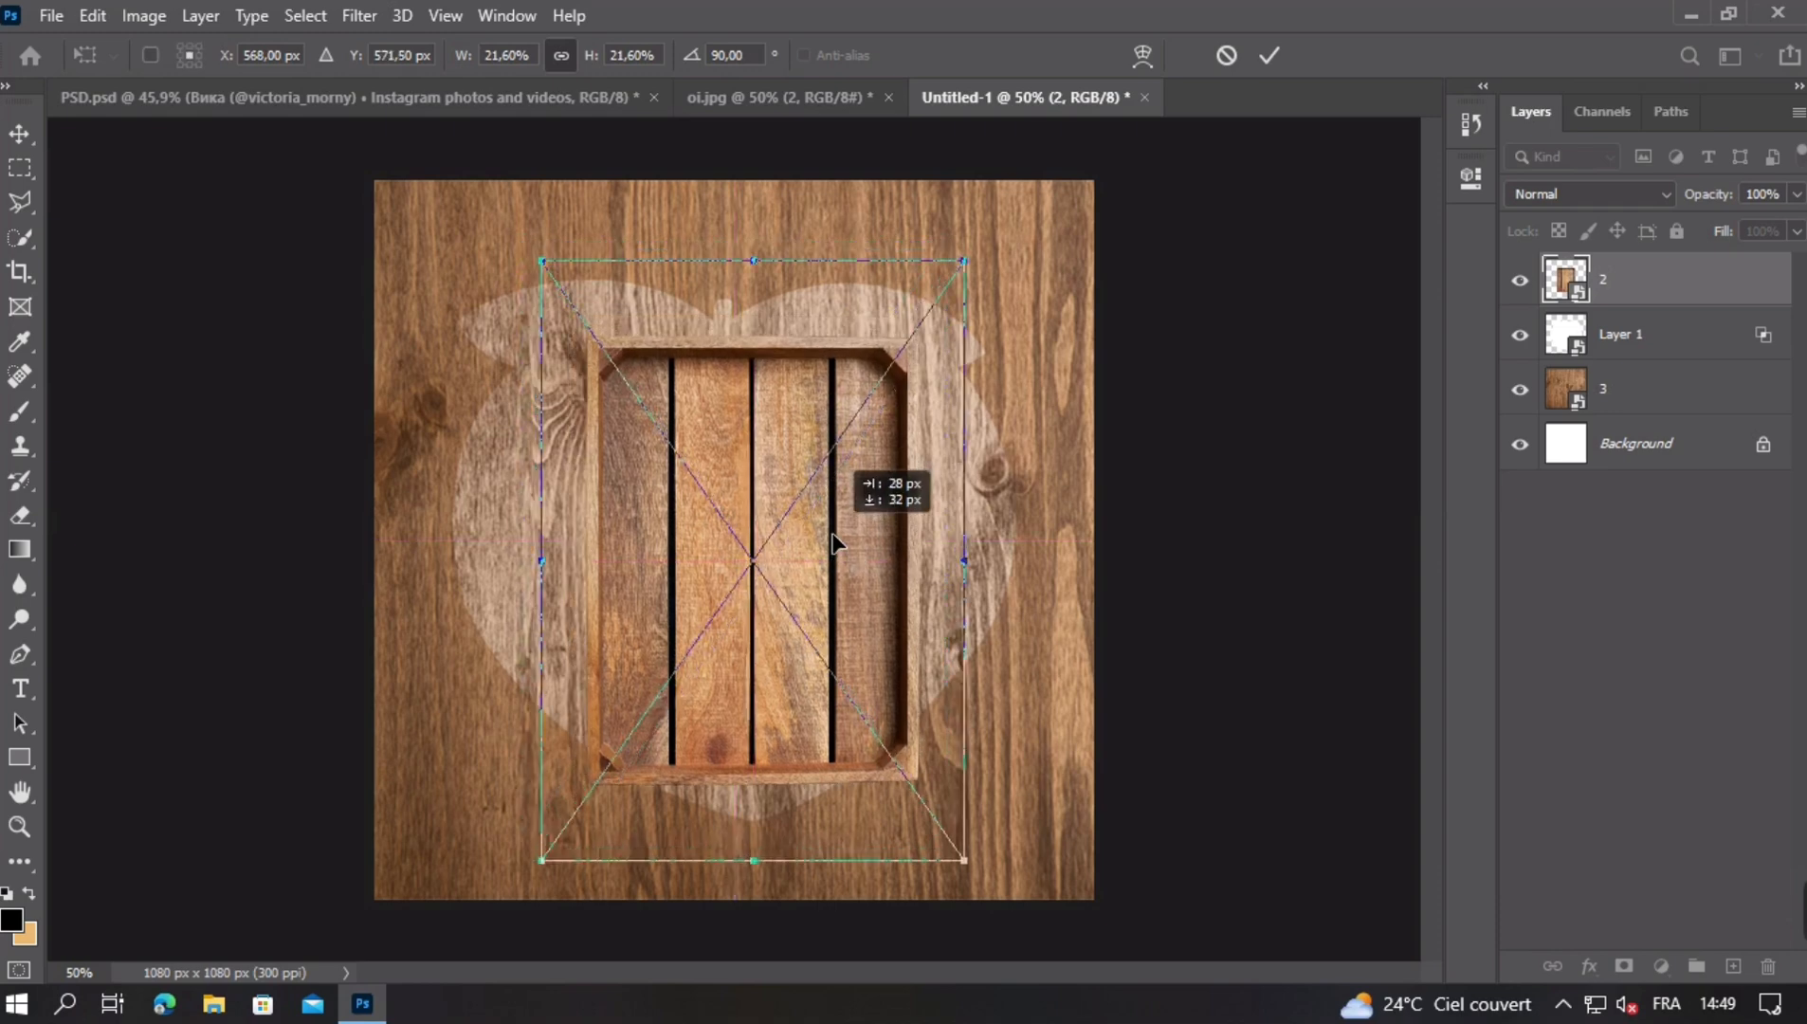
Tilt the upright crate to about 86.4°, enlarge it to about 24.7%, and move it slightly down
{"action": "left_click_drag", "start_coordinate": [960, 552], "coordinate": [1054, 517]}
{"action": "mouse_move", "coordinate": [758, 860]}
{"action": "left_mouse_down"}
{"action": "mouse_move", "coordinate": [791, 895]}
{"action": "mouse_move", "coordinate": [776, 892]}
{"action": "left_mouse_up"}
{"action": "left_click_drag", "start_coordinate": [778, 737], "coordinate": [785, 656]}
{"action": "left_click_drag", "start_coordinate": [791, 856], "coordinate": [811, 903]}
{"action": "left_click_drag", "start_coordinate": [761, 233], "coordinate": [764, 217]}
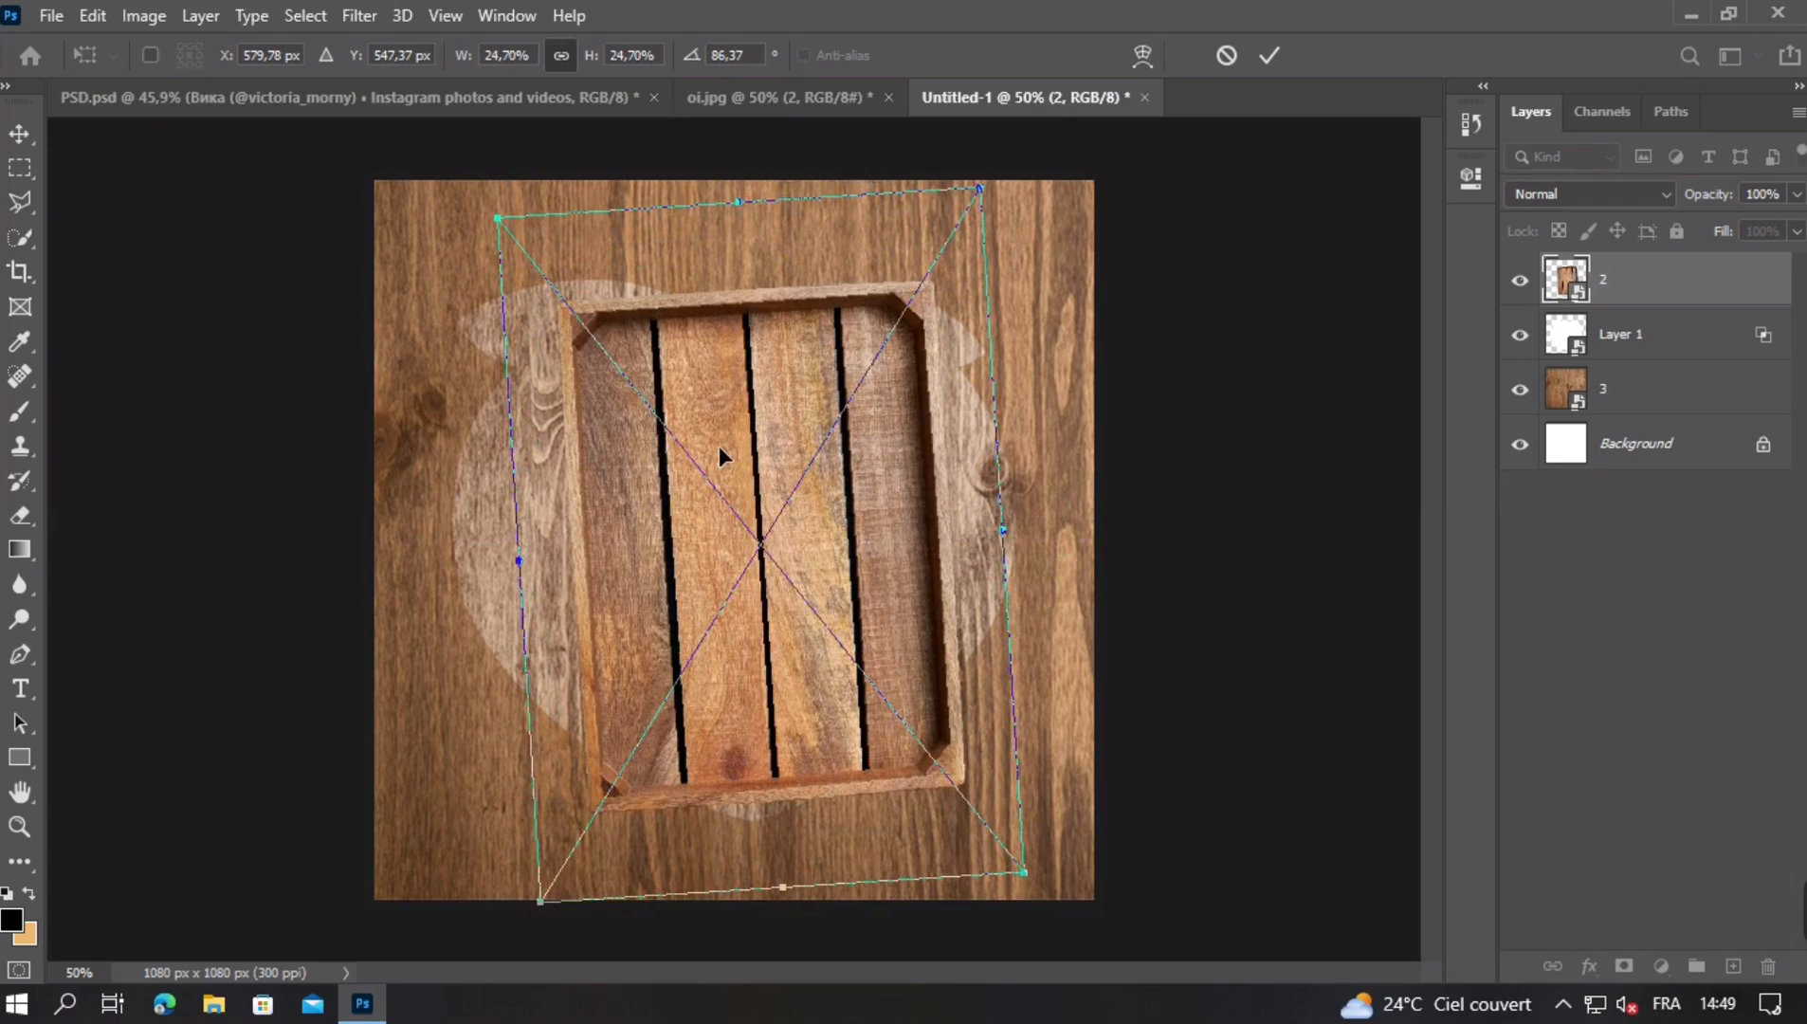
{"action": "left_click_drag", "start_coordinate": [797, 891], "coordinate": [801, 896]}
{"action": "key", "text": "Return"}
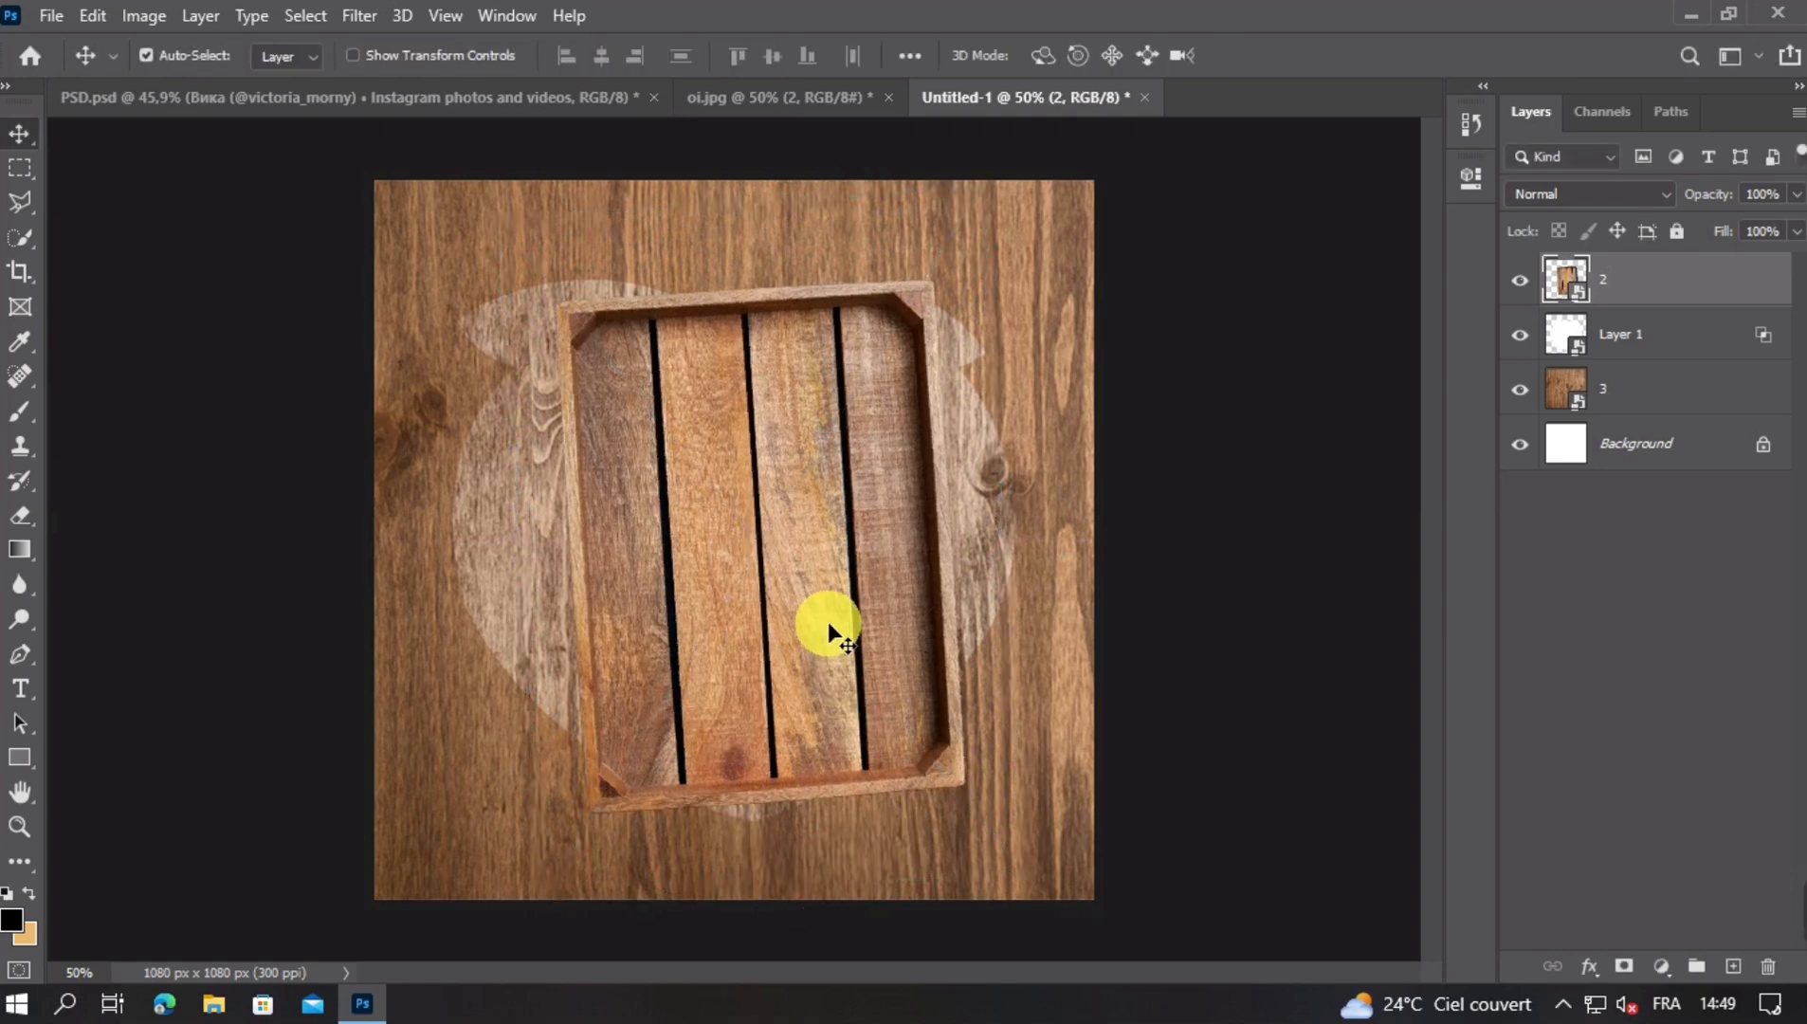
{"action": "left_click_drag", "start_coordinate": [828, 621], "coordinate": [831, 629]}
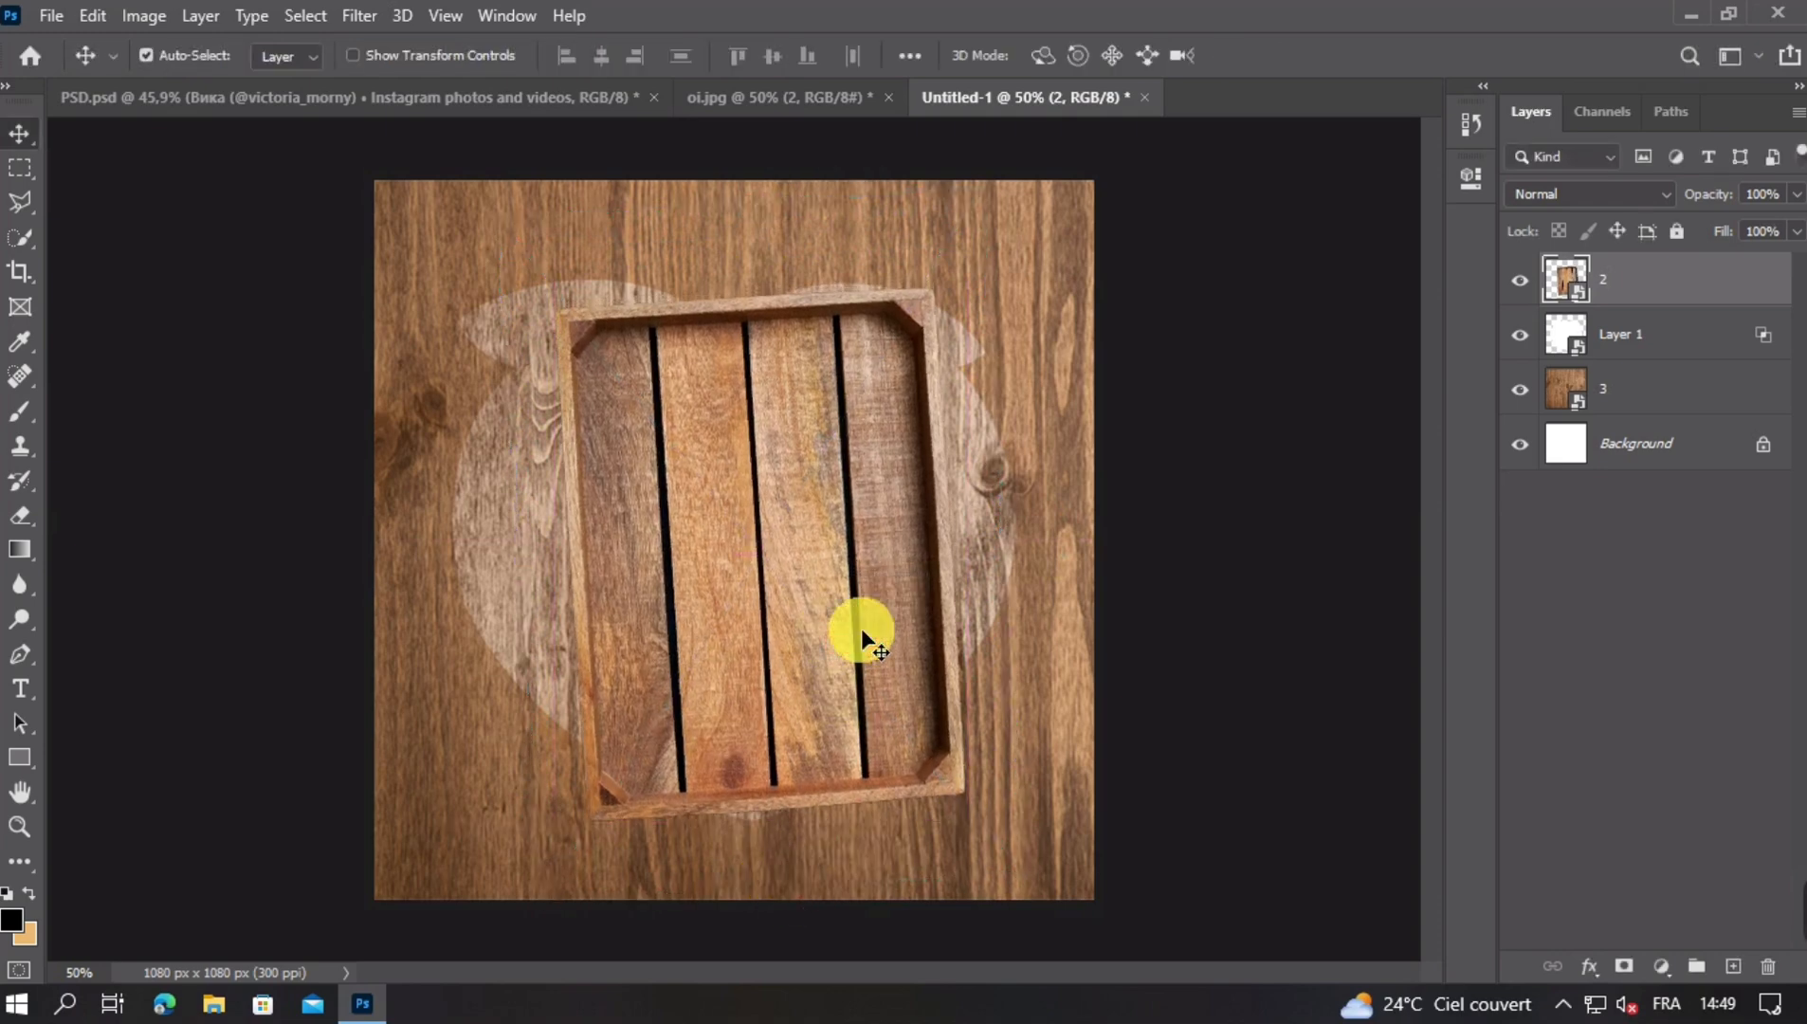
Add a drop shadow to the crate layer with its light angle at 153°
{"action": "double_click", "coordinate": [1636, 281]}
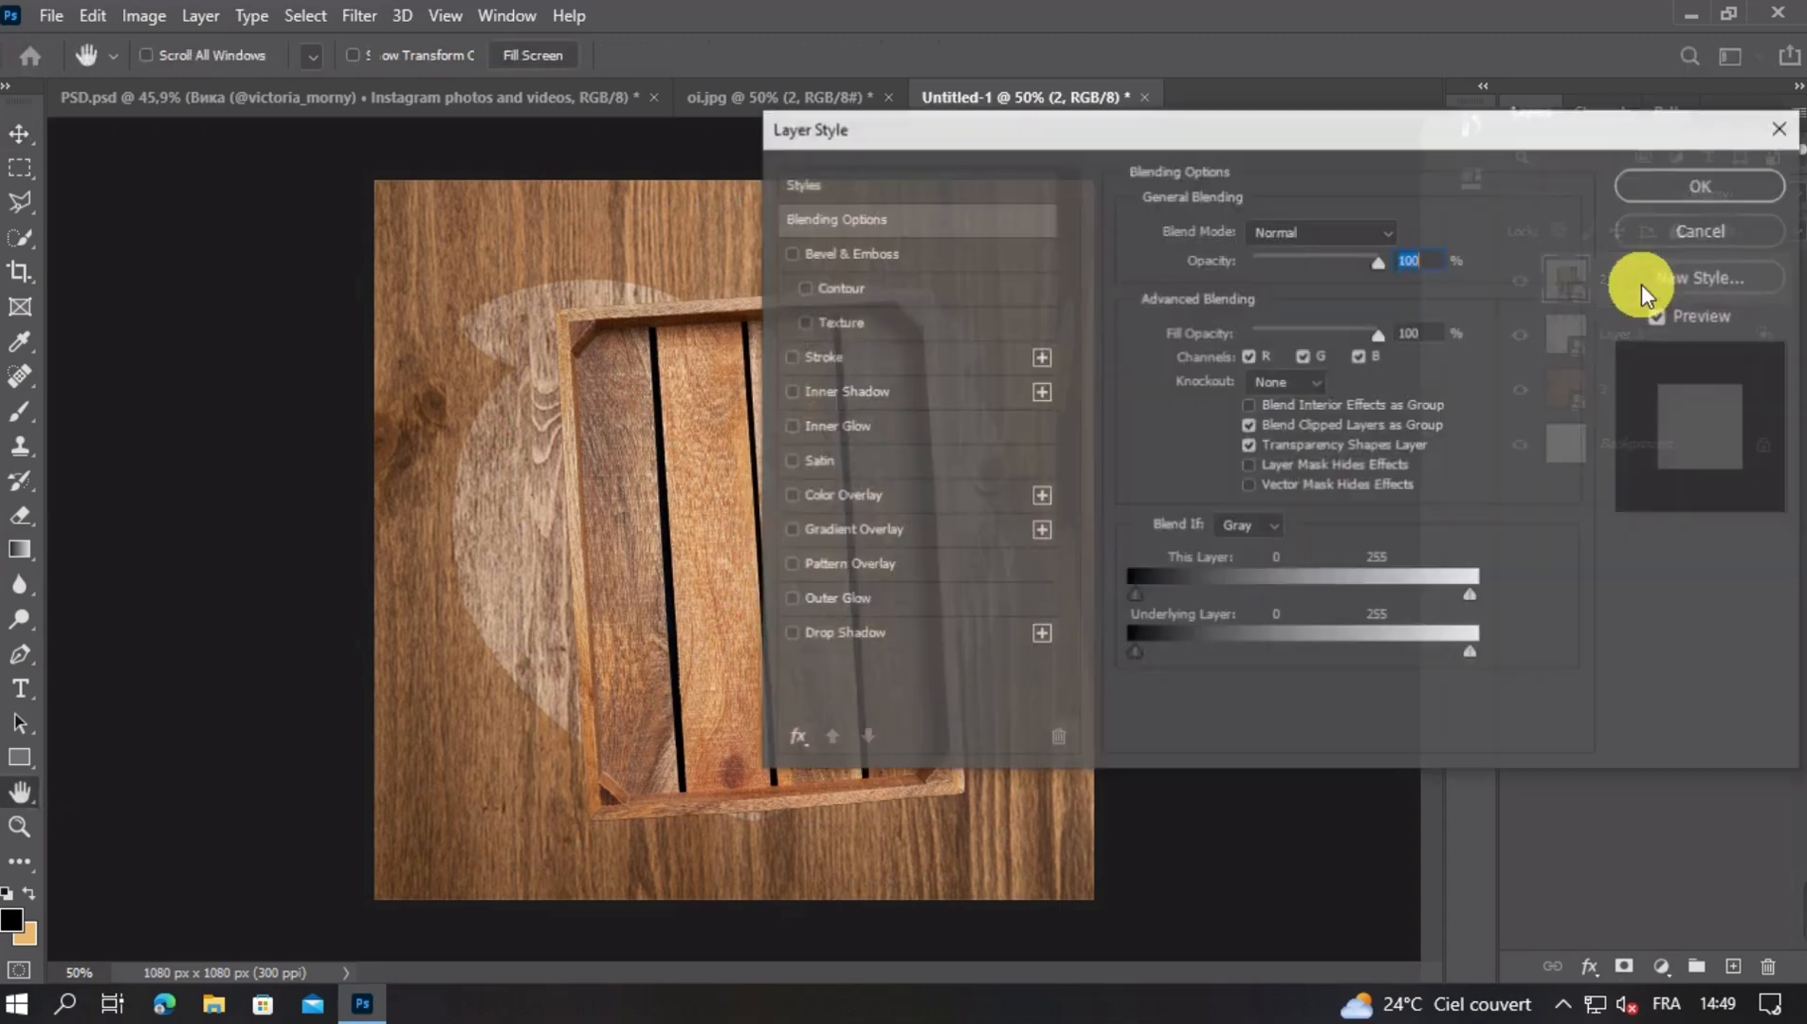
{"action": "left_click_drag", "start_coordinate": [1028, 134], "coordinate": [1239, 110]}
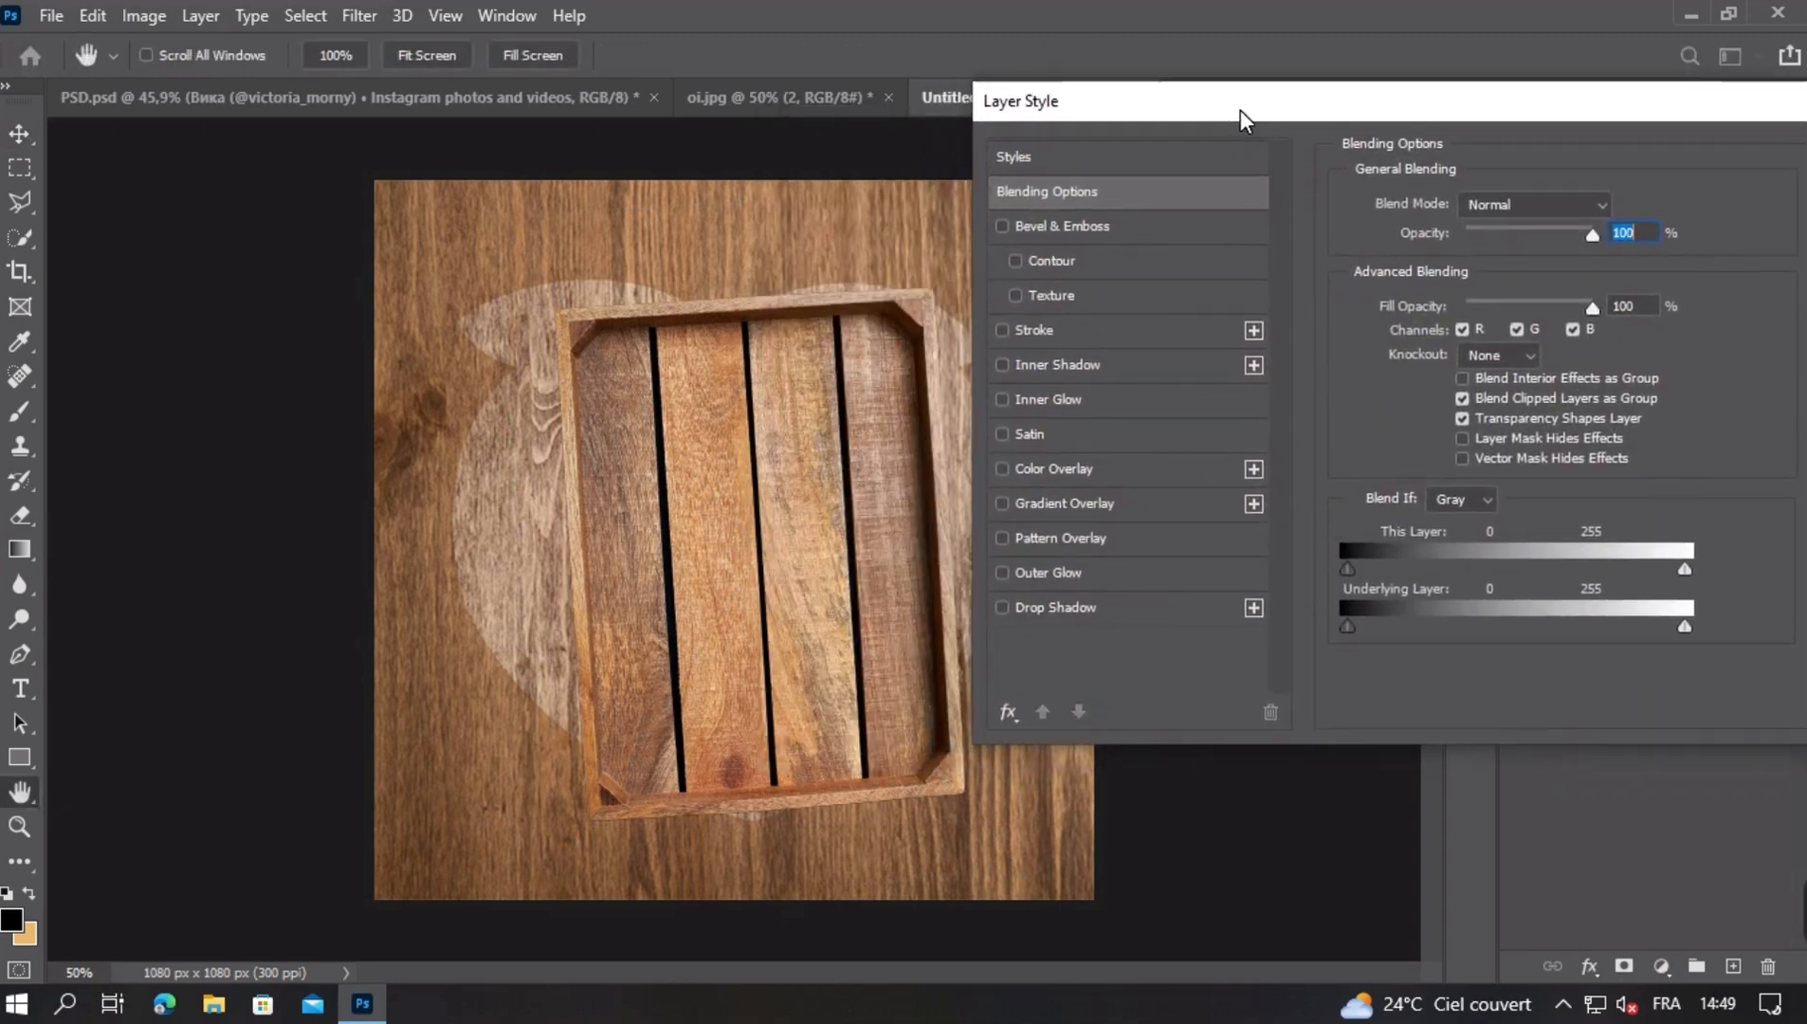
{"action": "left_click", "coordinate": [1098, 614]}
{"action": "left_click_drag", "start_coordinate": [1456, 282], "coordinate": [1471, 282]}
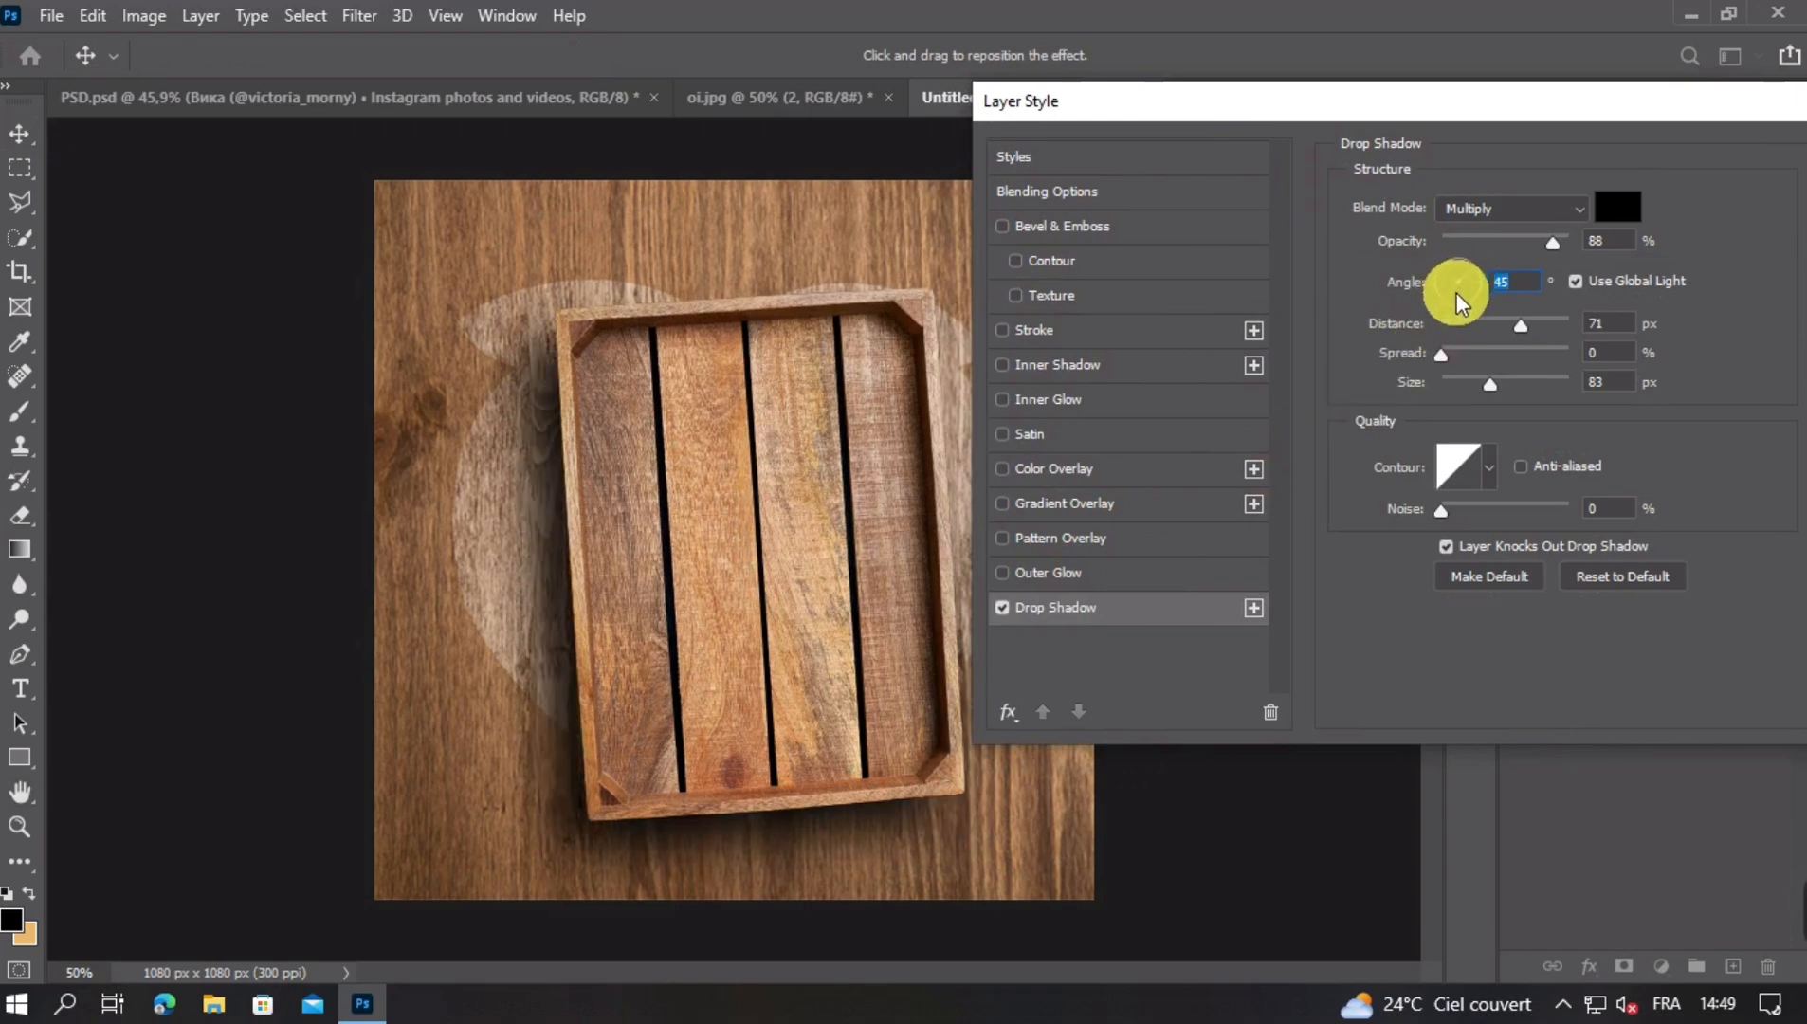
{"action": "left_click", "coordinate": [1442, 295]}
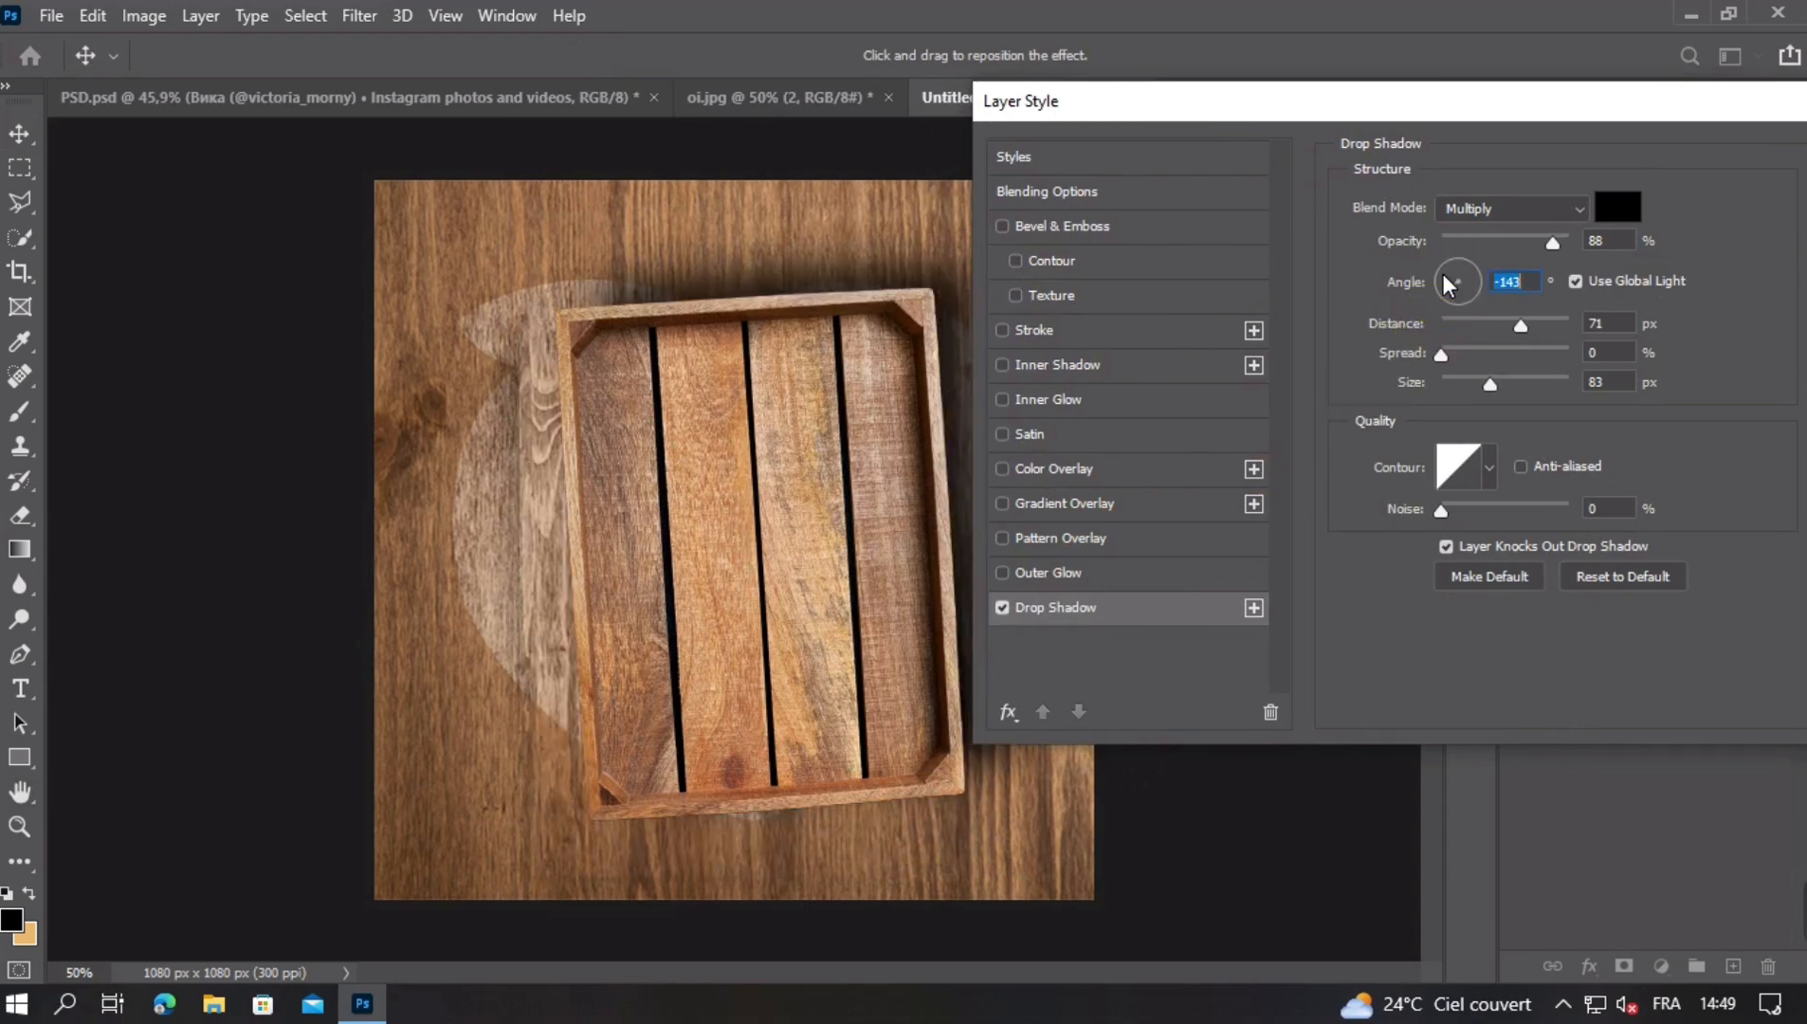
{"action": "left_click", "coordinate": [1447, 278]}
{"action": "left_click_drag", "start_coordinate": [1306, 106], "coordinate": [1363, 103]}
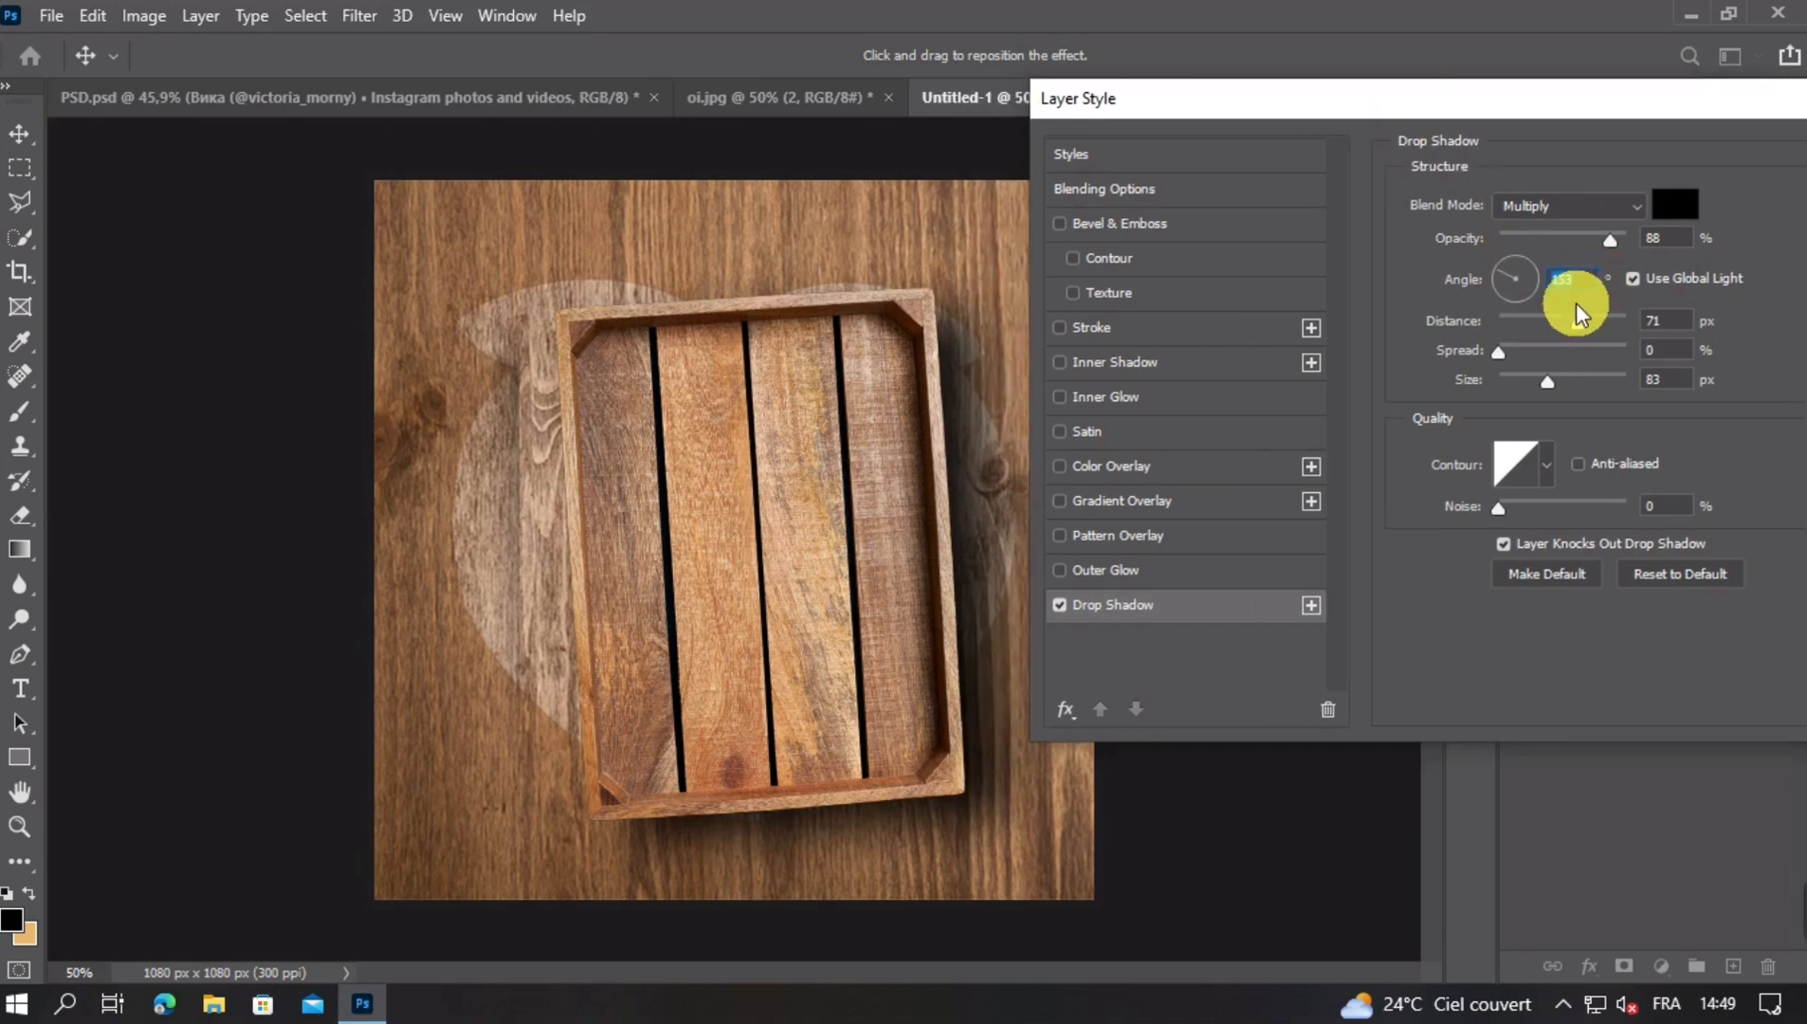
Refine the crate's drop shadow to a 152° angle, 67 px distance and 125 px size, and apply it
{"action": "left_click_drag", "start_coordinate": [1568, 325], "coordinate": [1556, 383]}
{"action": "key", "text": "ctrl+minus"}
{"action": "key", "text": "ctrl+minus"}
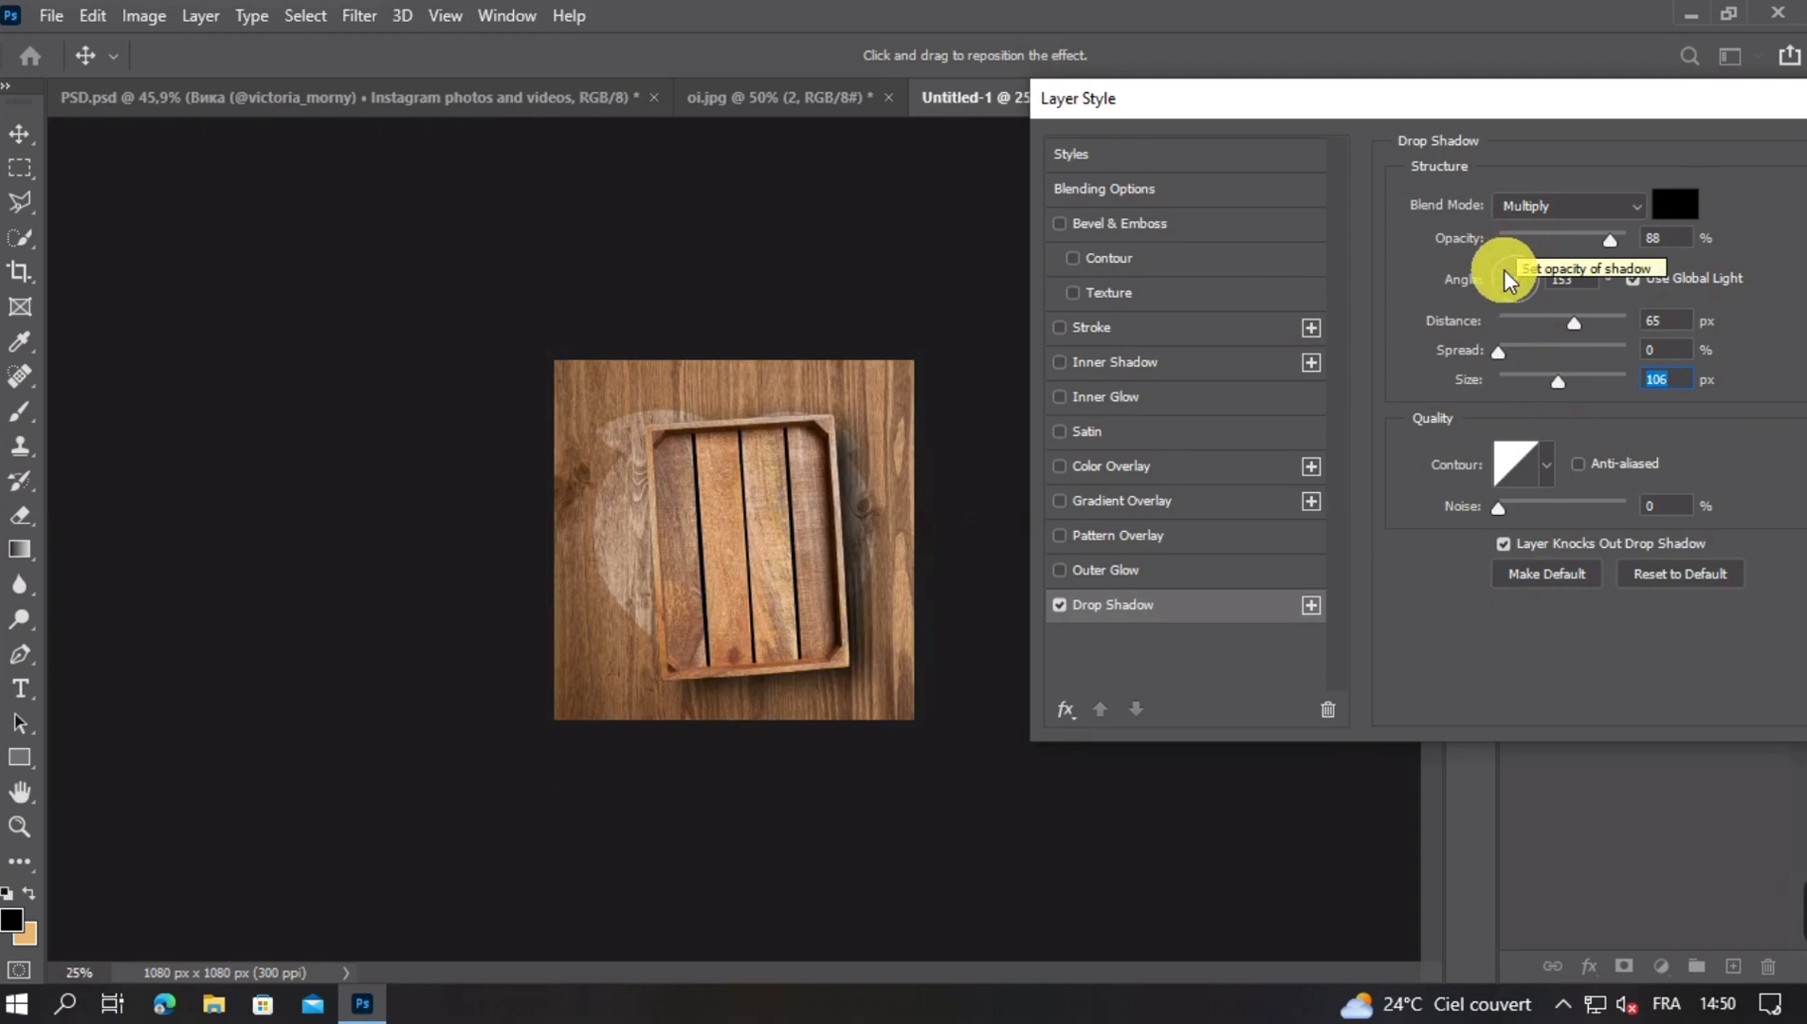
{"action": "left_click", "coordinate": [1576, 284]}
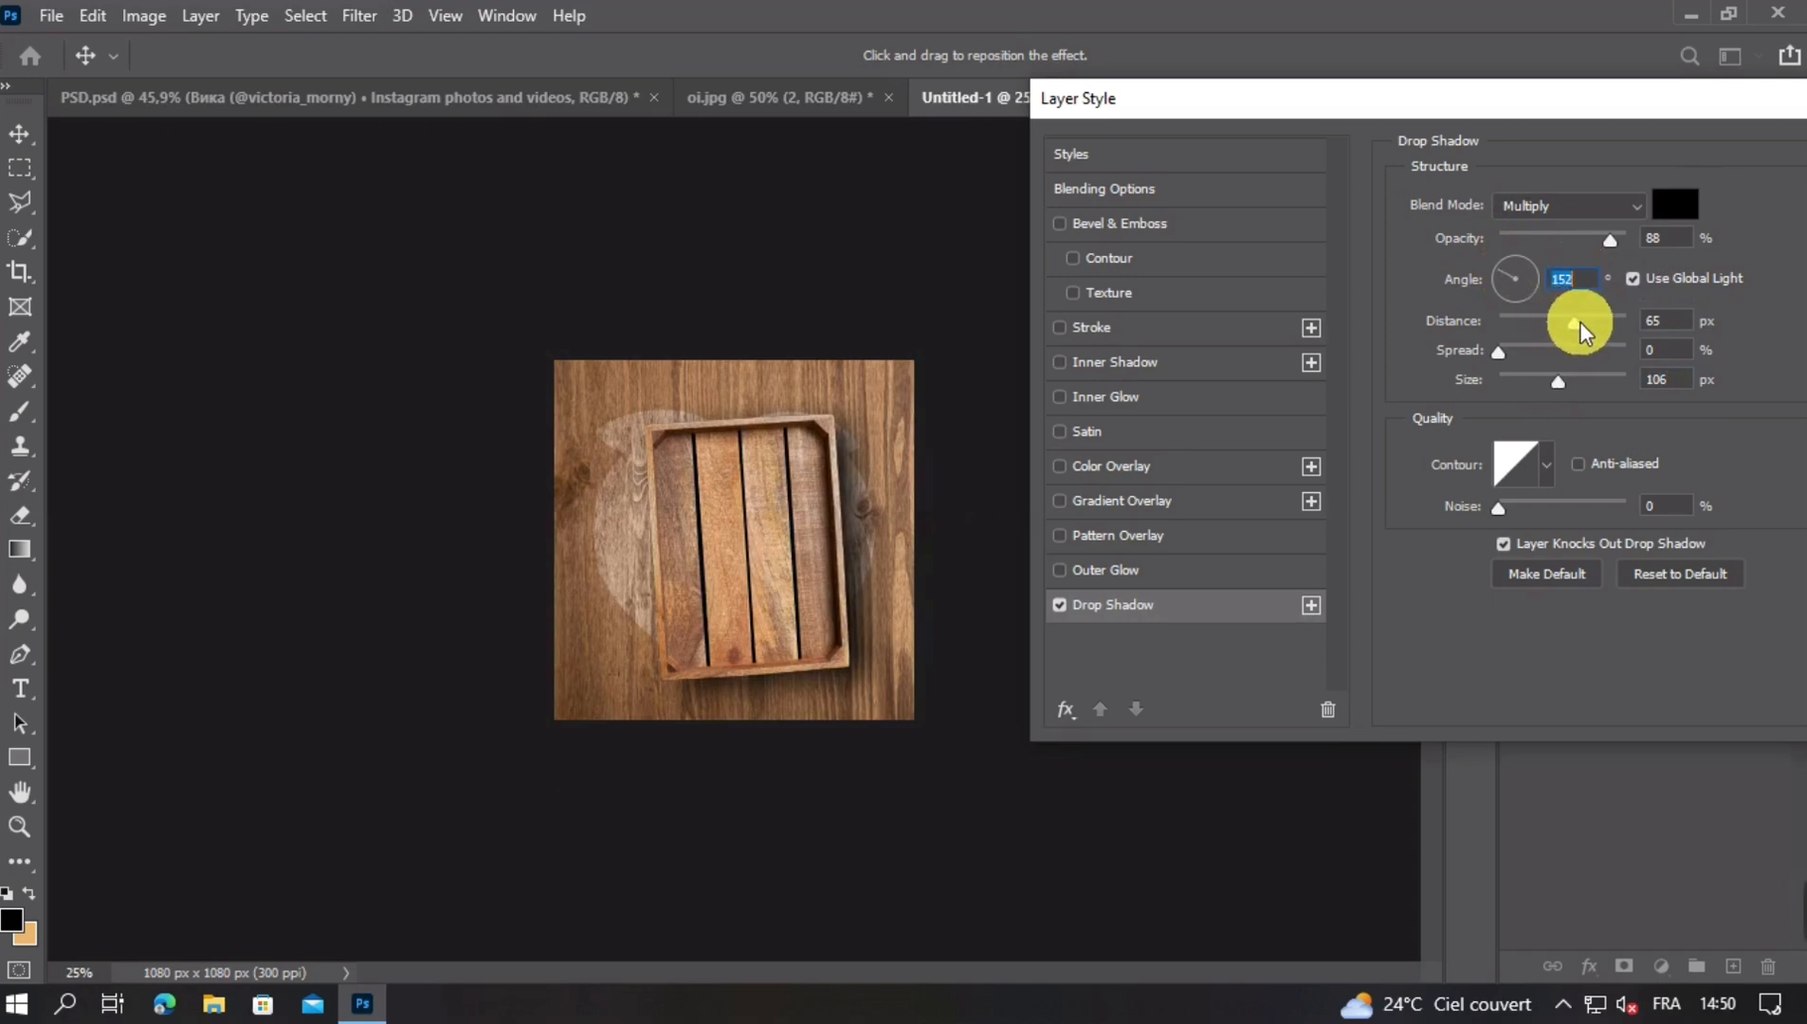
{"action": "mouse_move", "coordinate": [1580, 324]}
{"action": "left_mouse_down"}
{"action": "mouse_move", "coordinate": [1568, 380]}
{"action": "mouse_move", "coordinate": [1579, 324]}
{"action": "left_mouse_up"}
{"action": "key", "text": "ctrl+minus"}
{"action": "key", "text": "ctrl+plus"}
{"action": "key", "text": "ctrl+plus"}
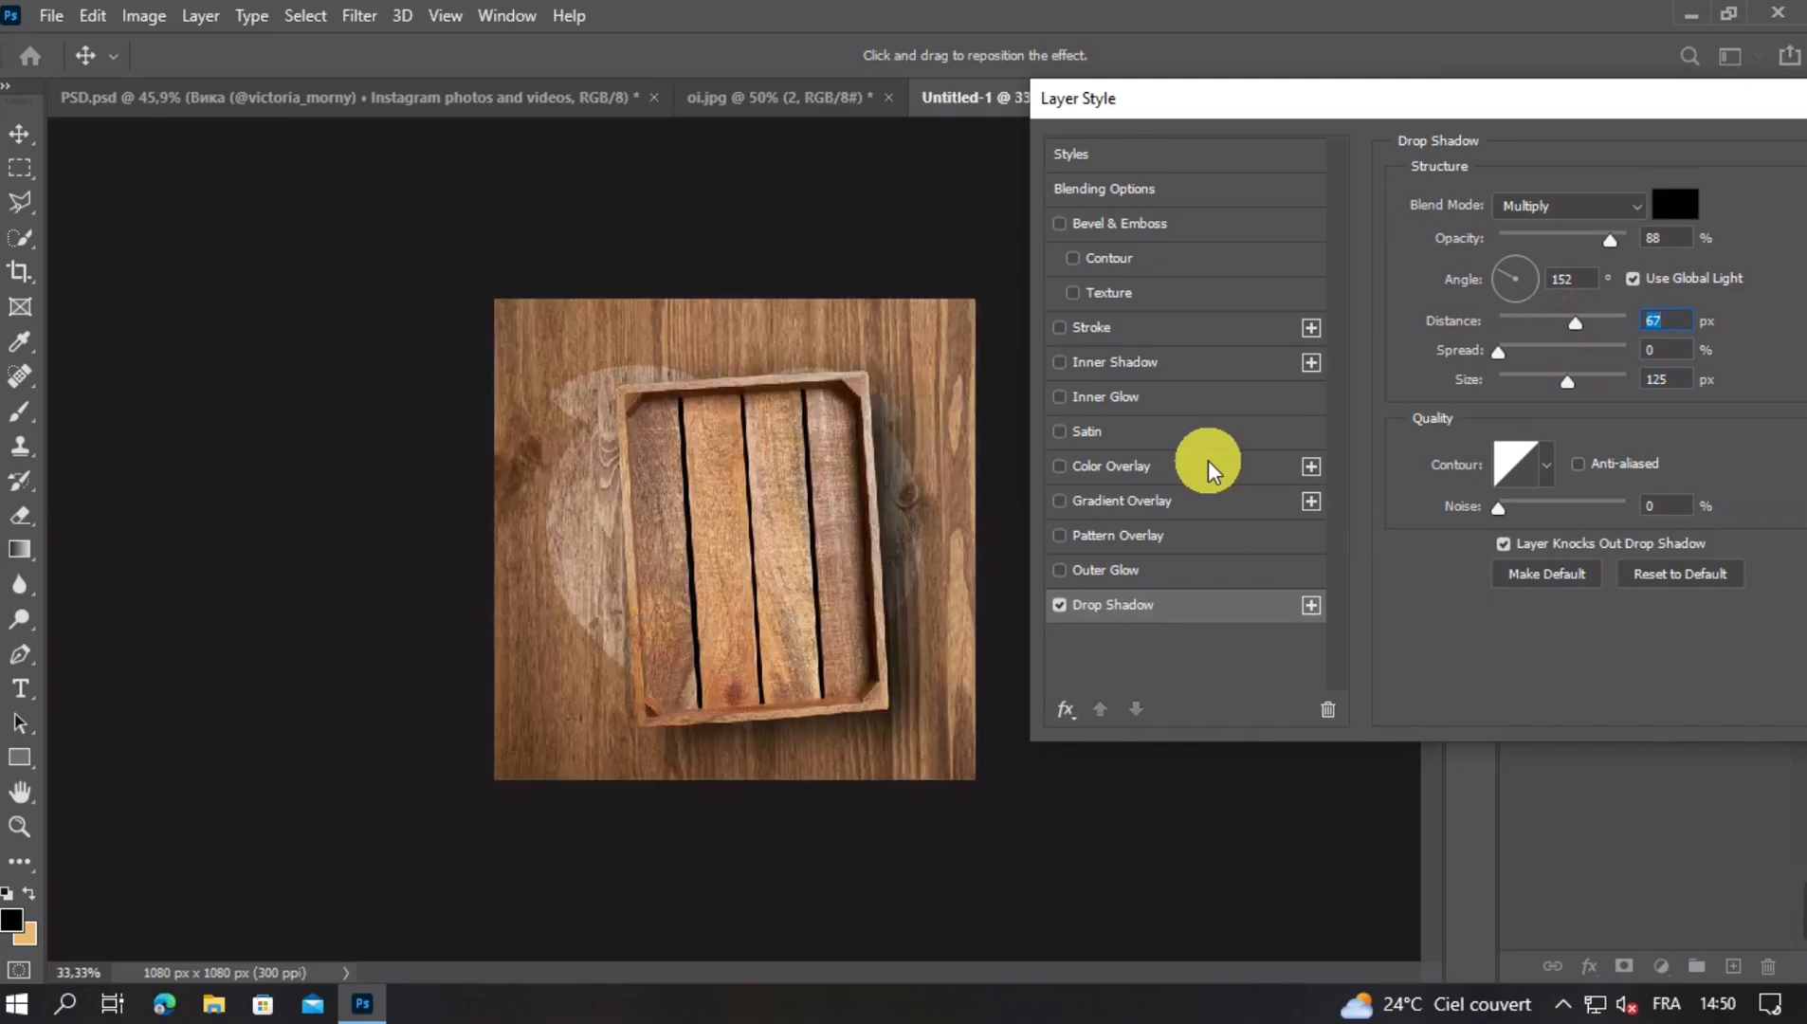
{"action": "left_click_drag", "start_coordinate": [1580, 102], "coordinate": [1184, 120]}
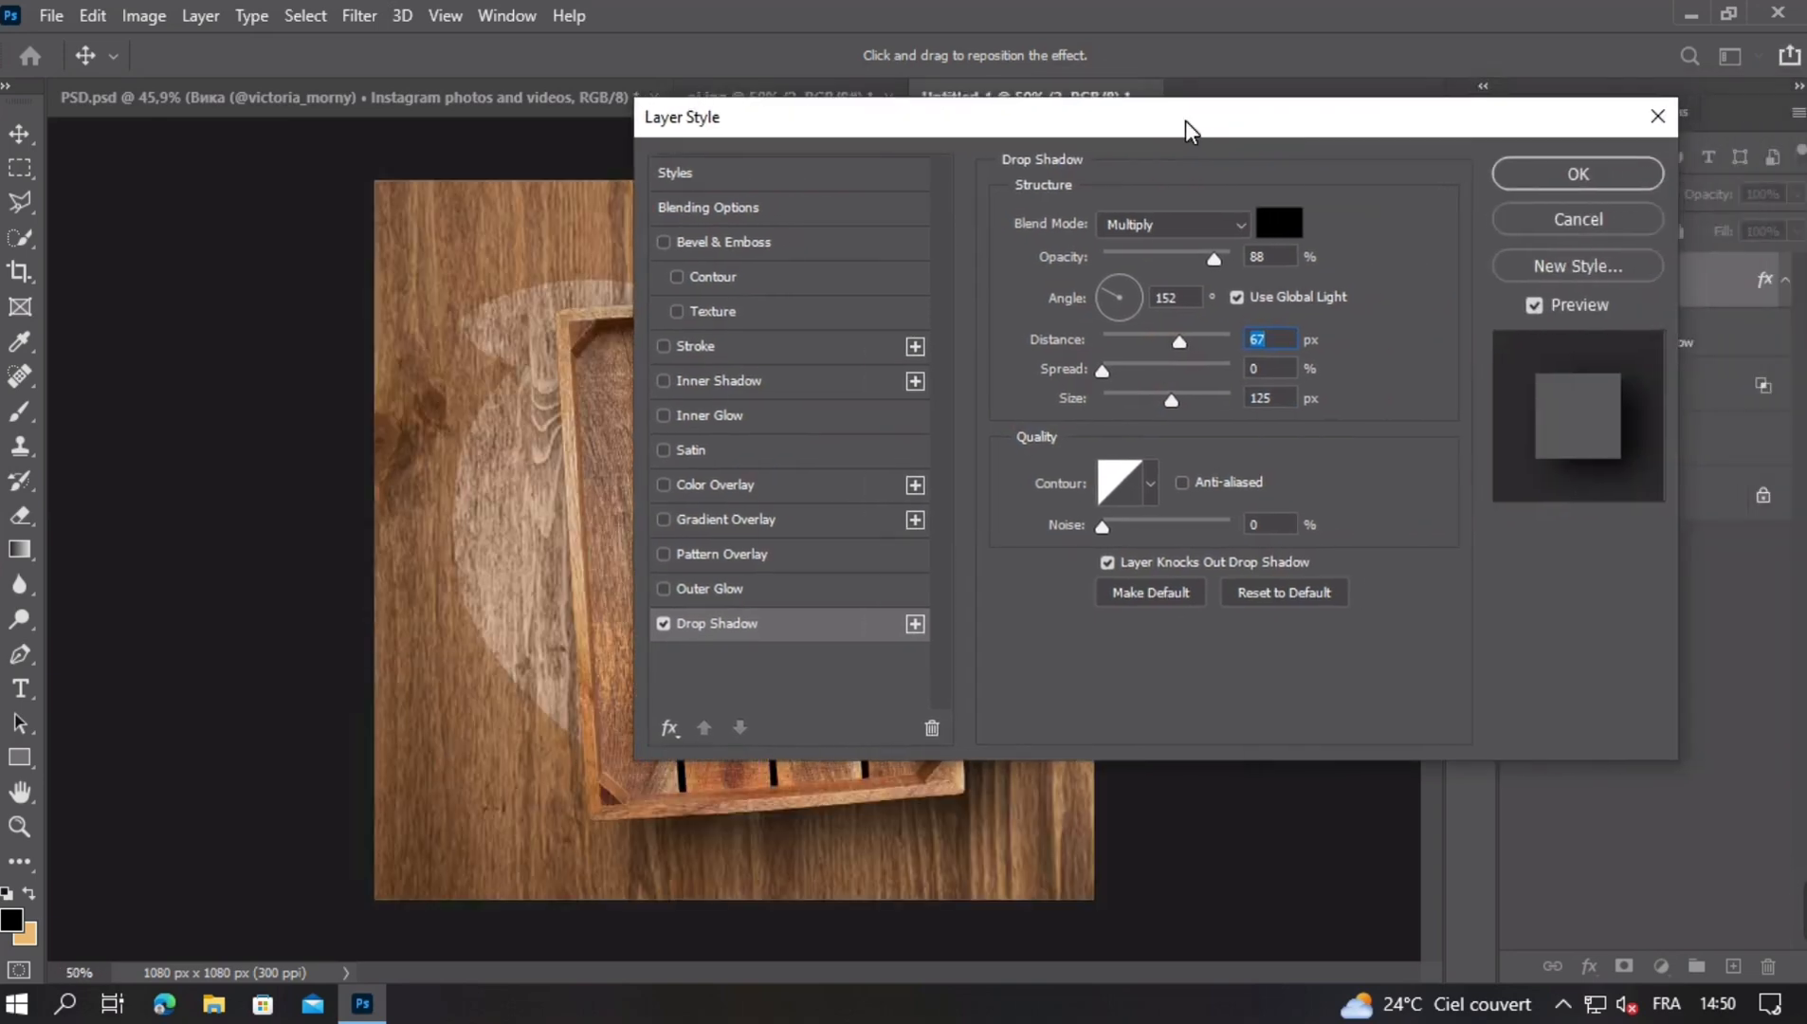
{"action": "left_click", "coordinate": [1578, 174]}
{"action": "key", "text": "ctrl+minus"}
{"action": "key", "text": "ctrl+plus"}
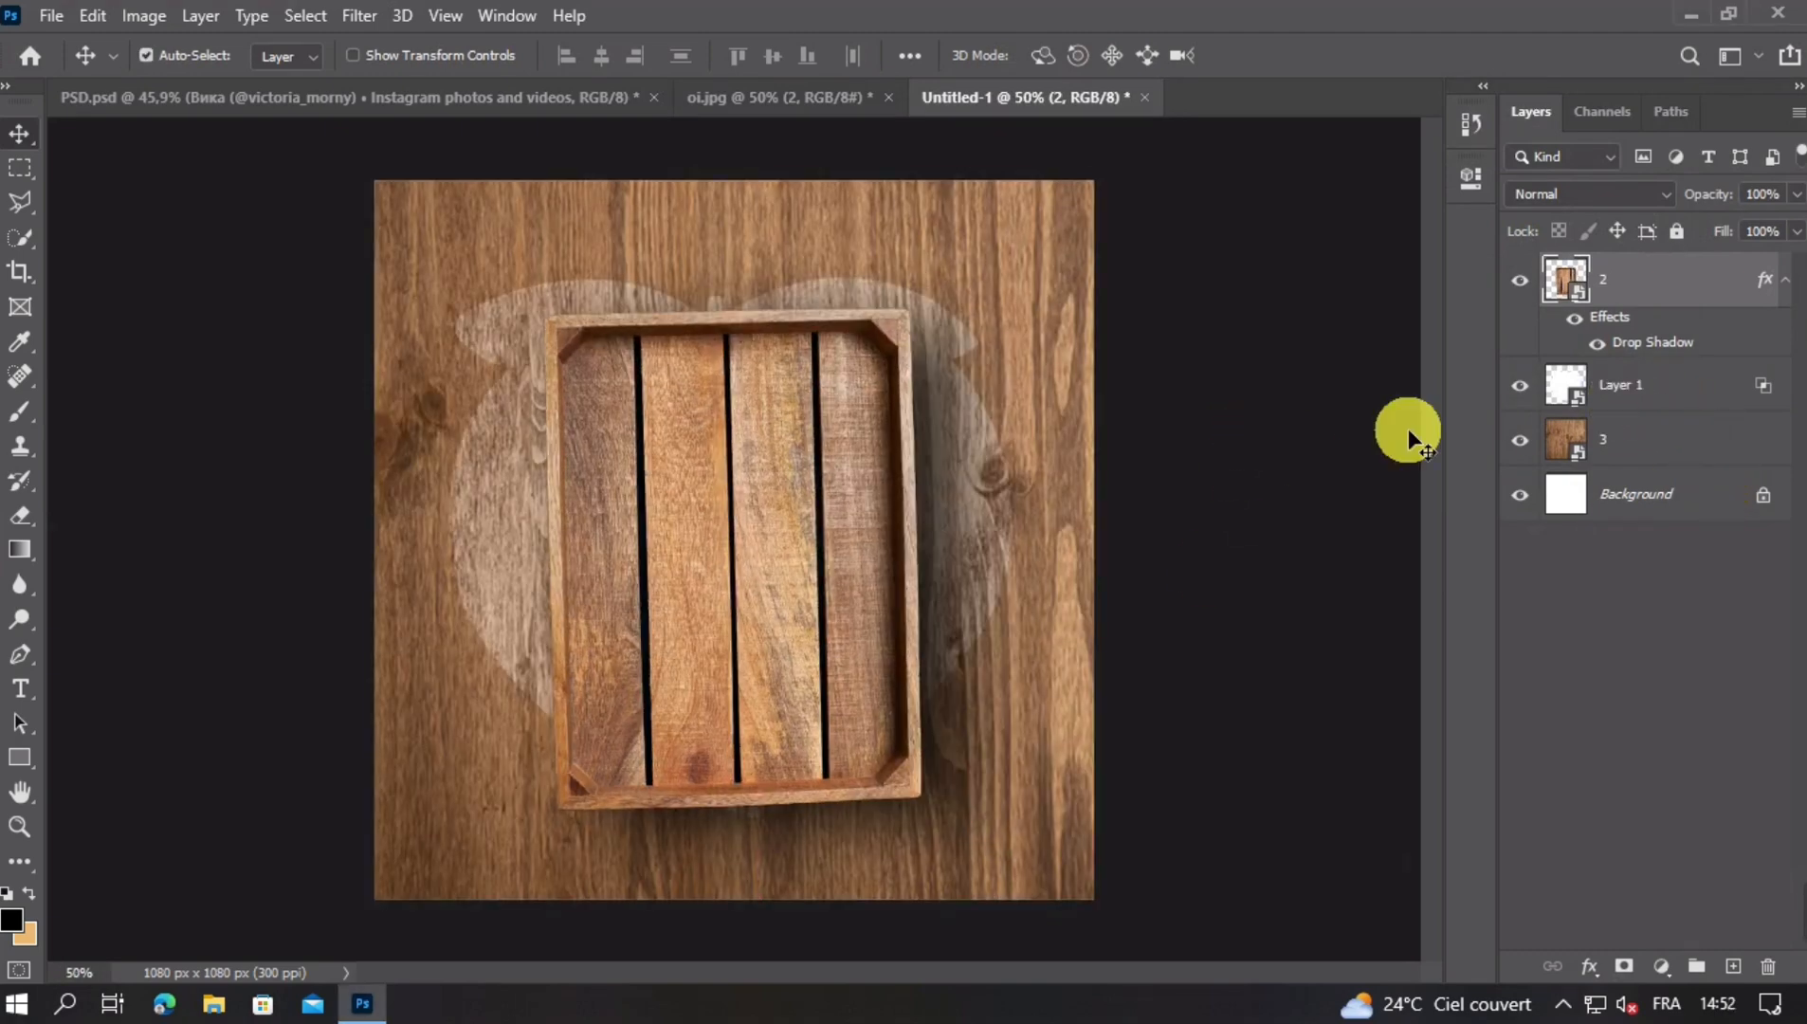
Rotate the faded peach shape behind the crate slightly counter-clockwise
{"action": "key", "text": "ctrl+t"}
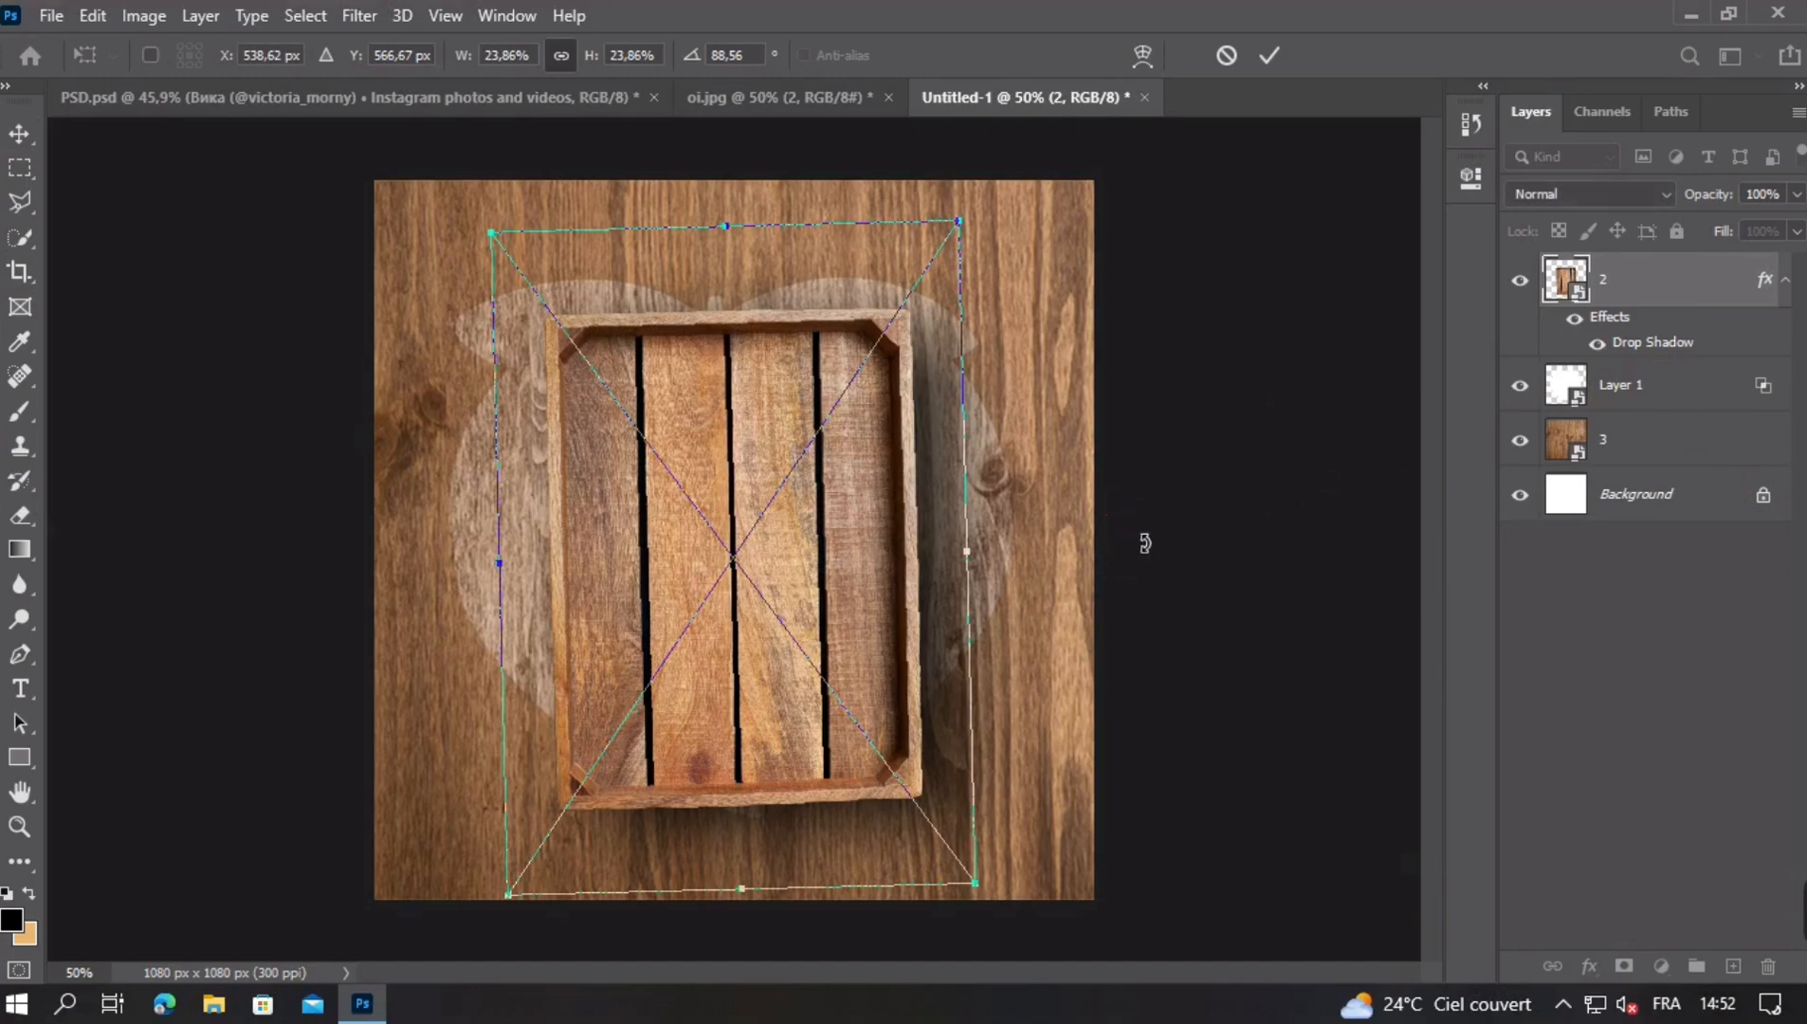
{"action": "left_click", "coordinate": [1658, 414]}
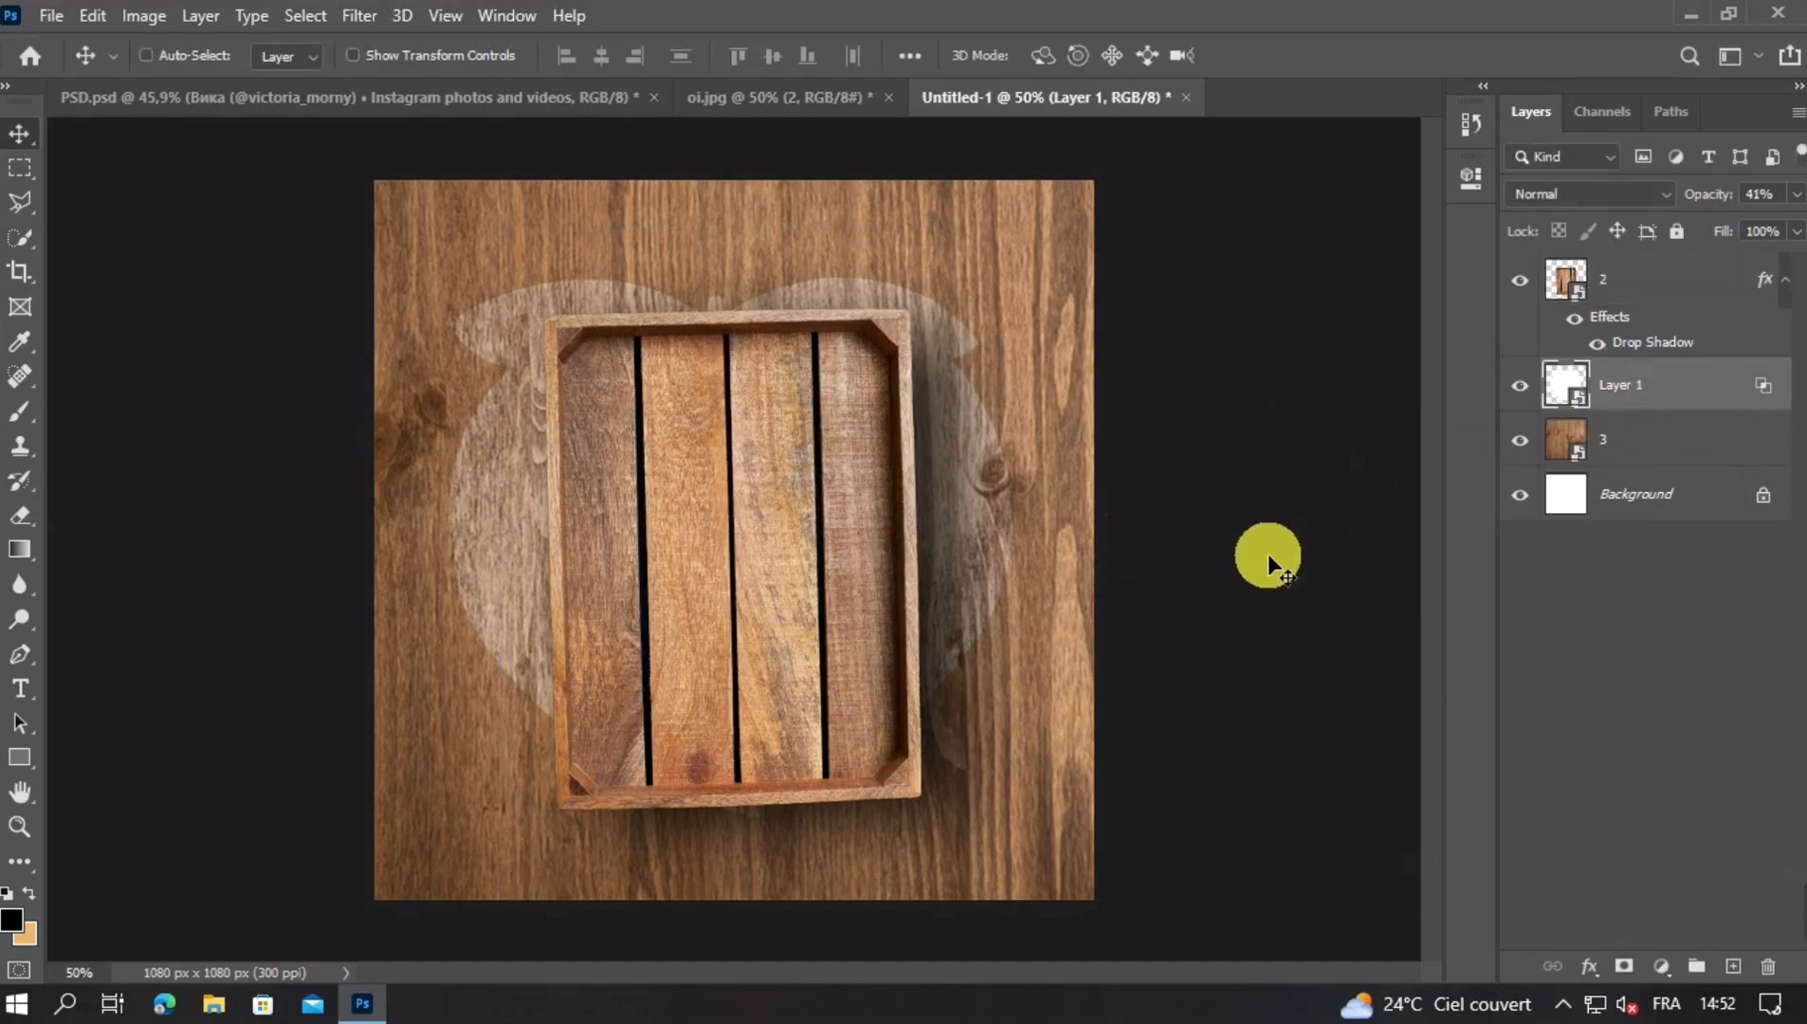
{"action": "key", "text": "ctrl+t"}
{"action": "left_click_drag", "start_coordinate": [1196, 590], "coordinate": [1197, 570]}
{"action": "key", "text": "Return"}
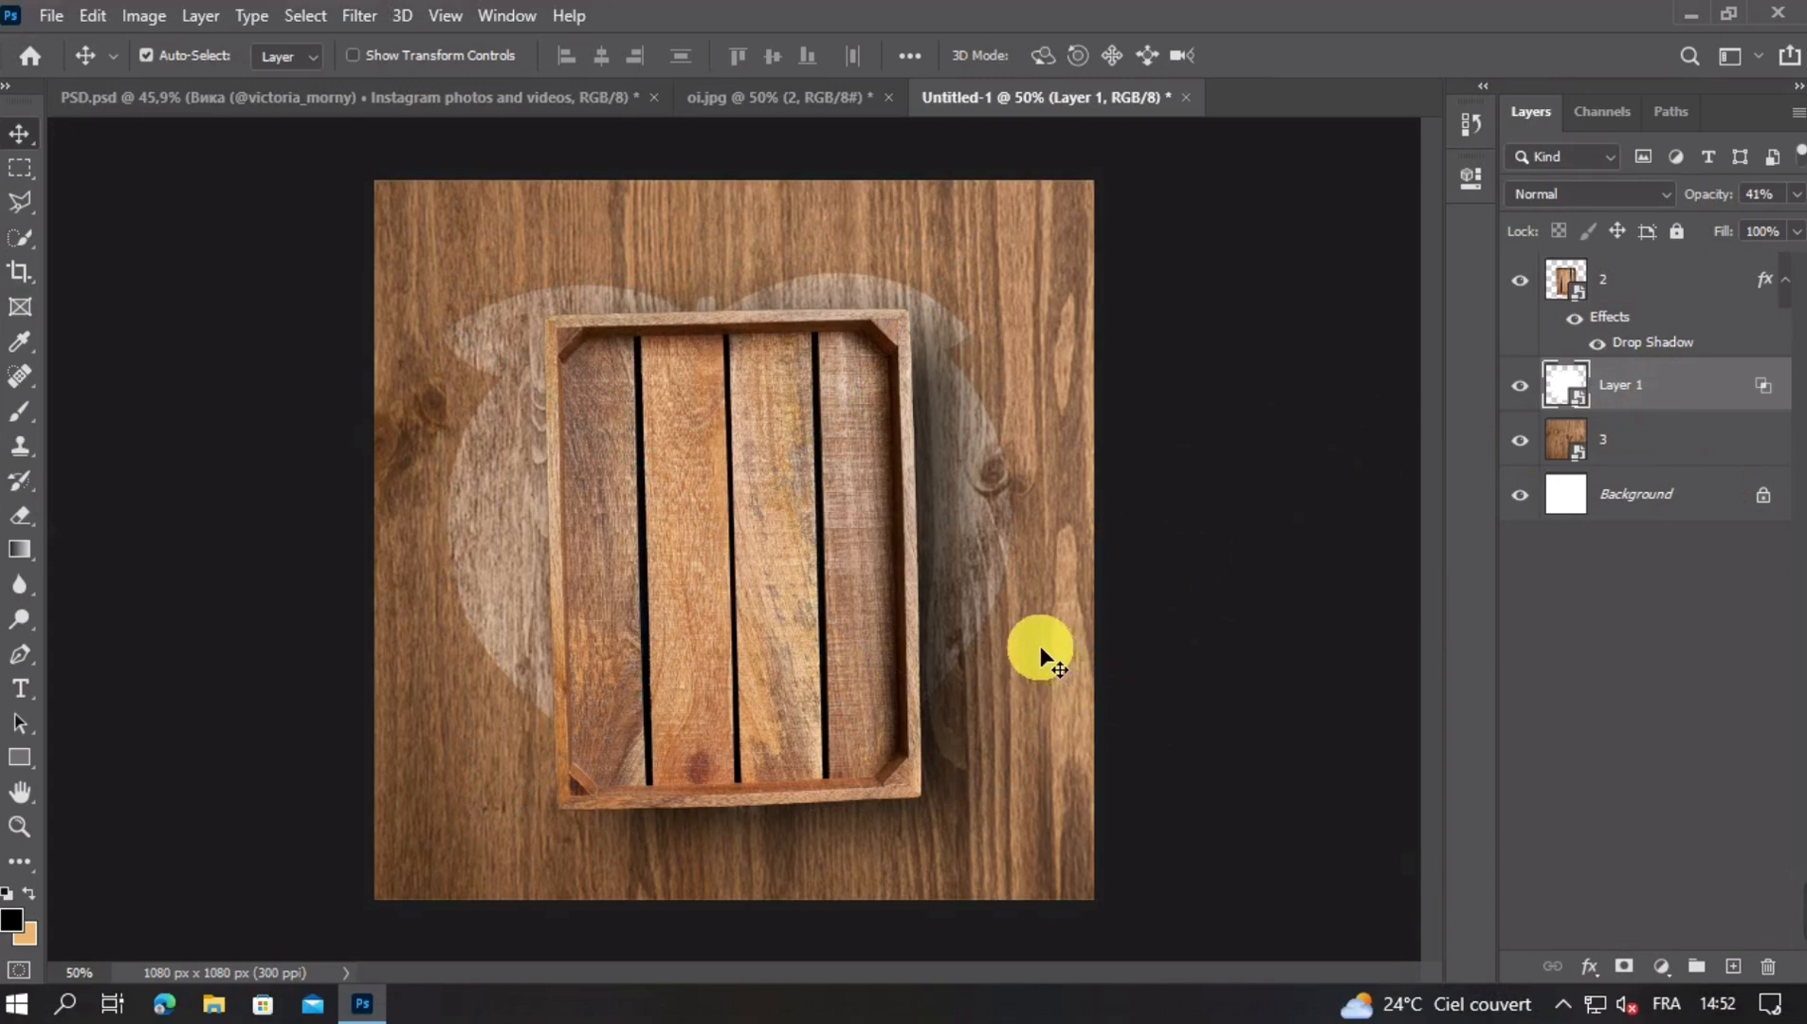
Nudge the peach shape layer a few pixels down behind the crate
{"action": "key", "text": "Down"}
{"action": "key", "text": "Down"}
{"action": "key", "text": "Down"}
{"action": "key", "text": "Down"}
{"action": "key", "text": "Down"}
{"action": "key", "text": "Down"}
{"action": "key", "text": "Down"}
{"action": "key", "text": "Down"}
{"action": "key", "text": "Down"}
{"action": "key", "text": "Down"}
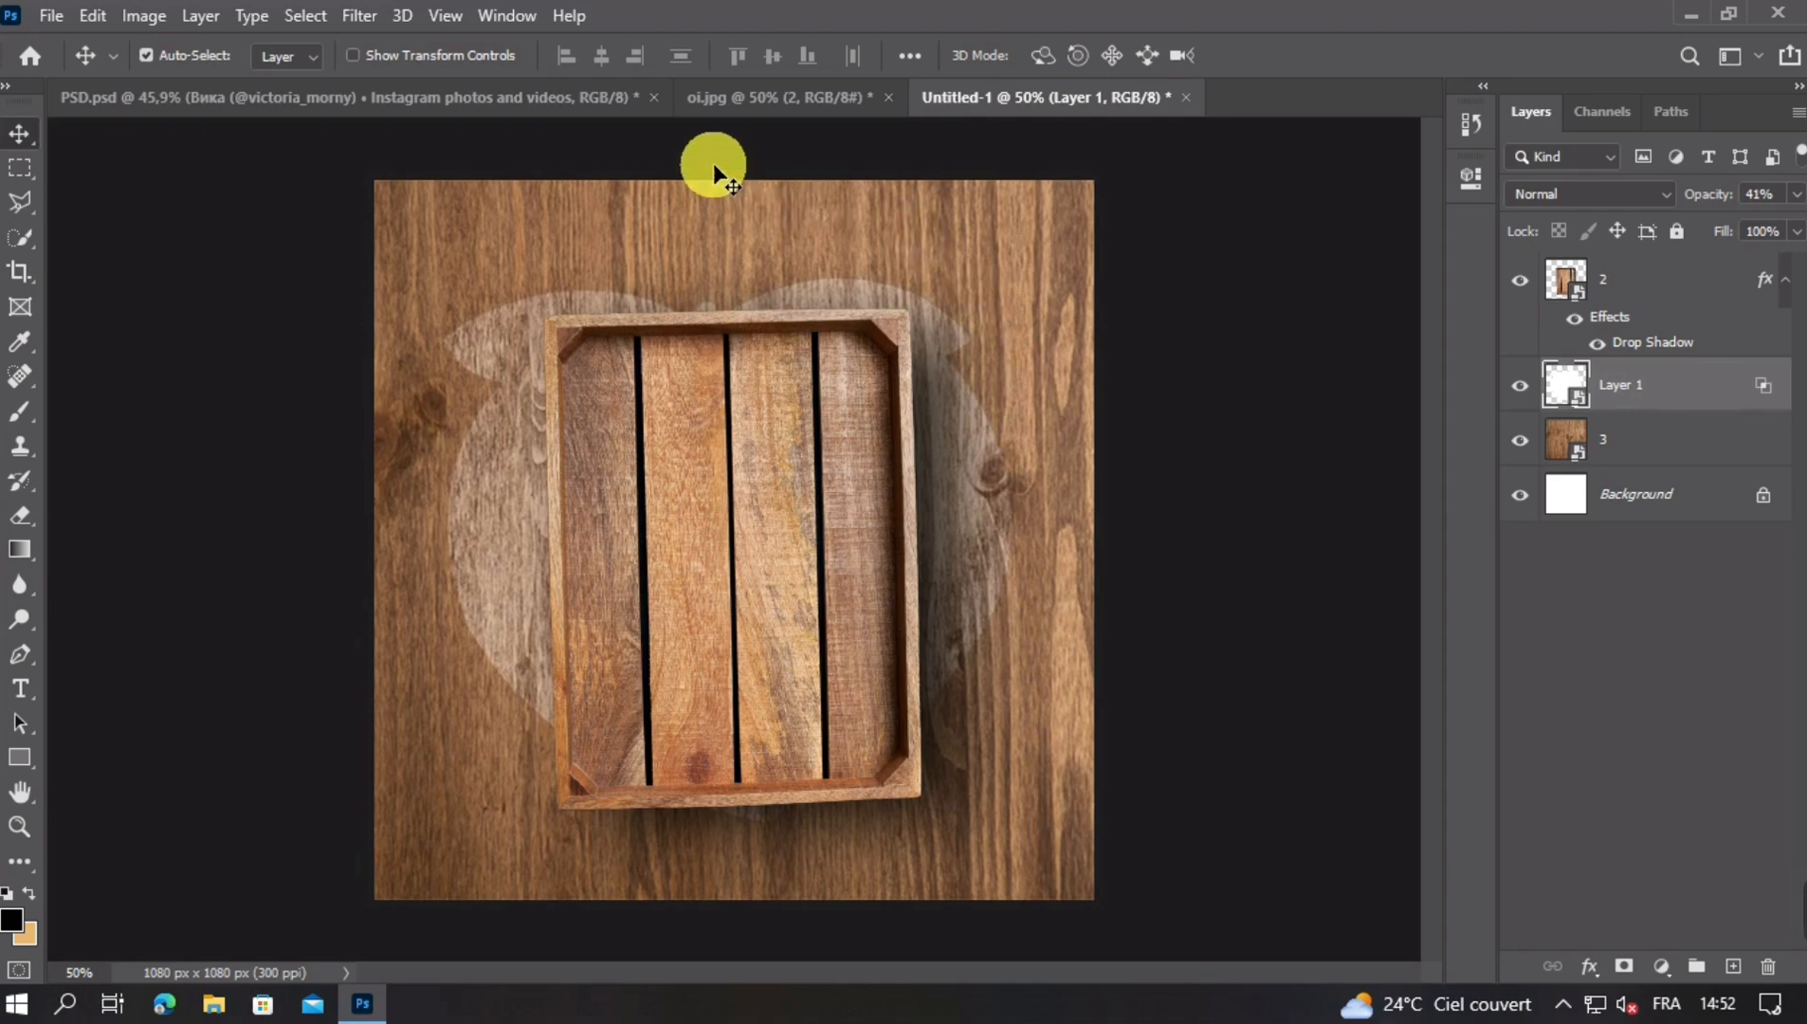
Isolate the peaches image in oi.jpg by hiding the wood and crate layers, and copy it to the top of the Untitled-1 composite
{"action": "left_click", "coordinate": [713, 105]}
{"action": "left_click", "coordinate": [1520, 390]}
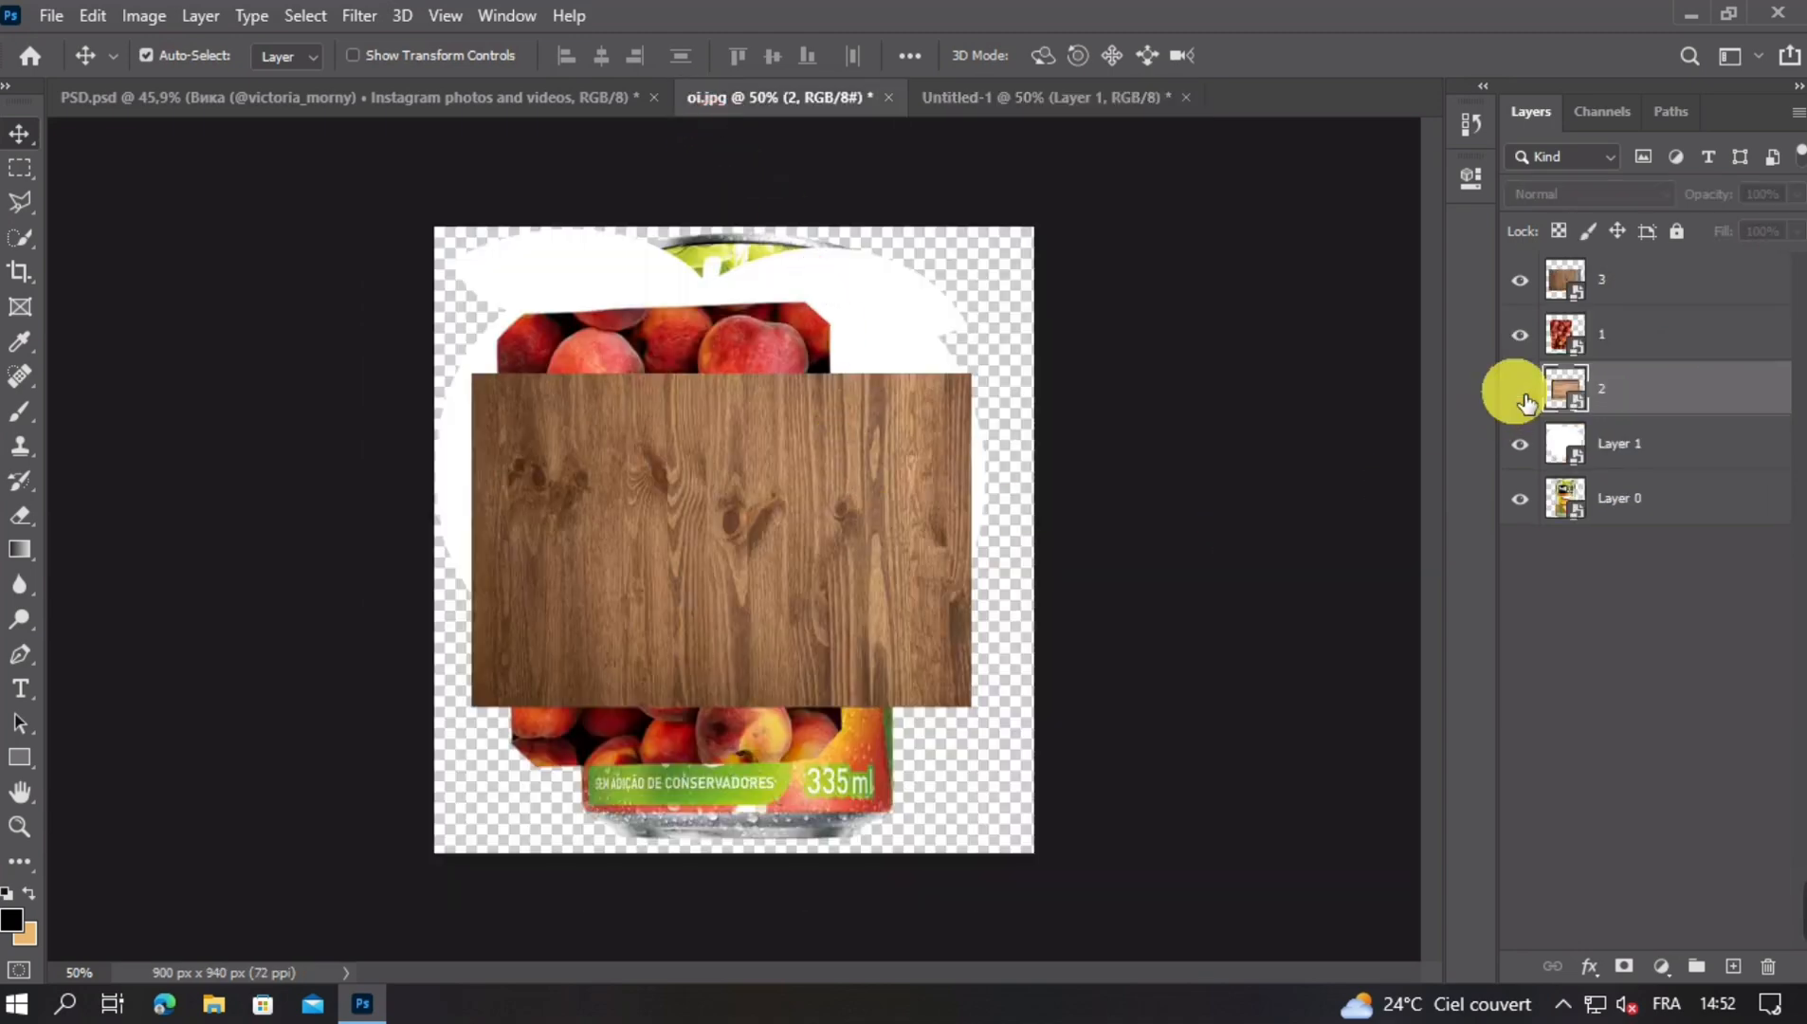
{"action": "left_click", "coordinate": [1520, 389]}
{"action": "left_click", "coordinate": [1520, 283]}
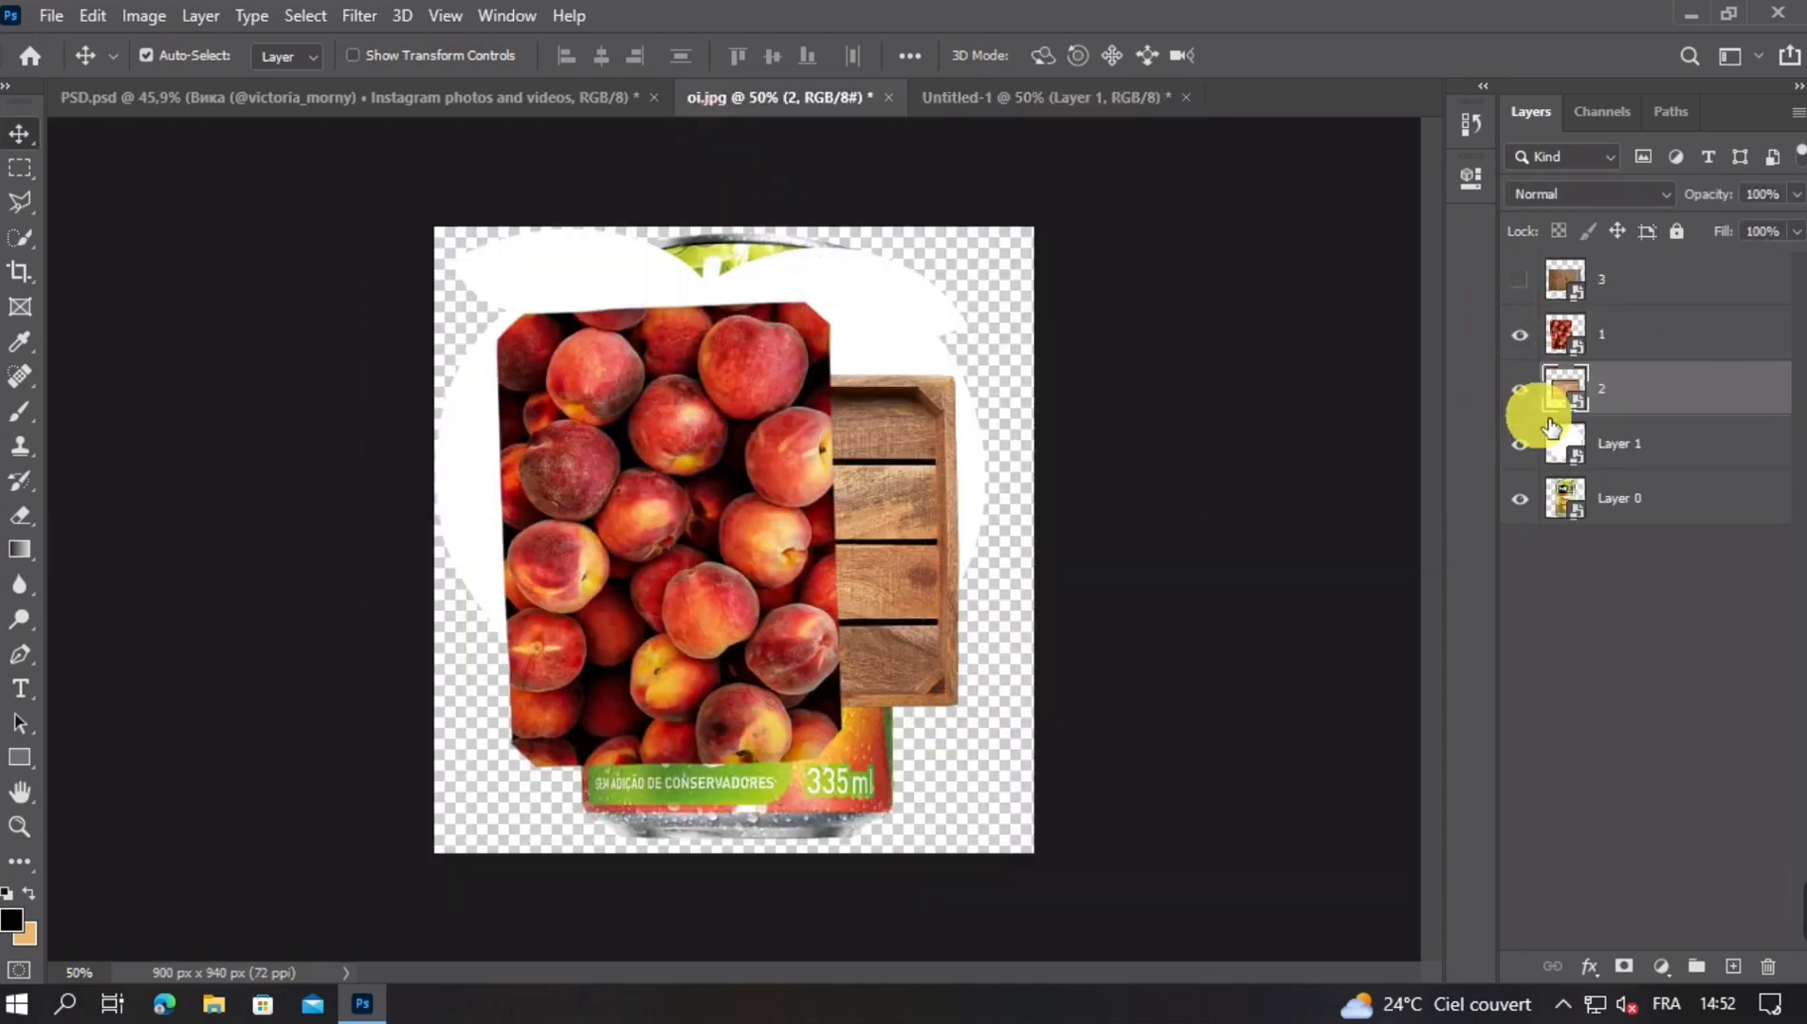
{"action": "left_click", "coordinate": [1520, 390]}
{"action": "left_click", "coordinate": [707, 589]}
{"action": "left_click_drag", "start_coordinate": [706, 590], "coordinate": [774, 593]}
{"action": "left_click_drag", "start_coordinate": [990, 114], "coordinate": [778, 584]}
{"action": "left_click_drag", "start_coordinate": [1673, 394], "coordinate": [1616, 277]}
Fit the peaches inside the crate, scaling them to 23.71% with a rotation of -0.08°
{"action": "key", "text": "ctrl+t"}
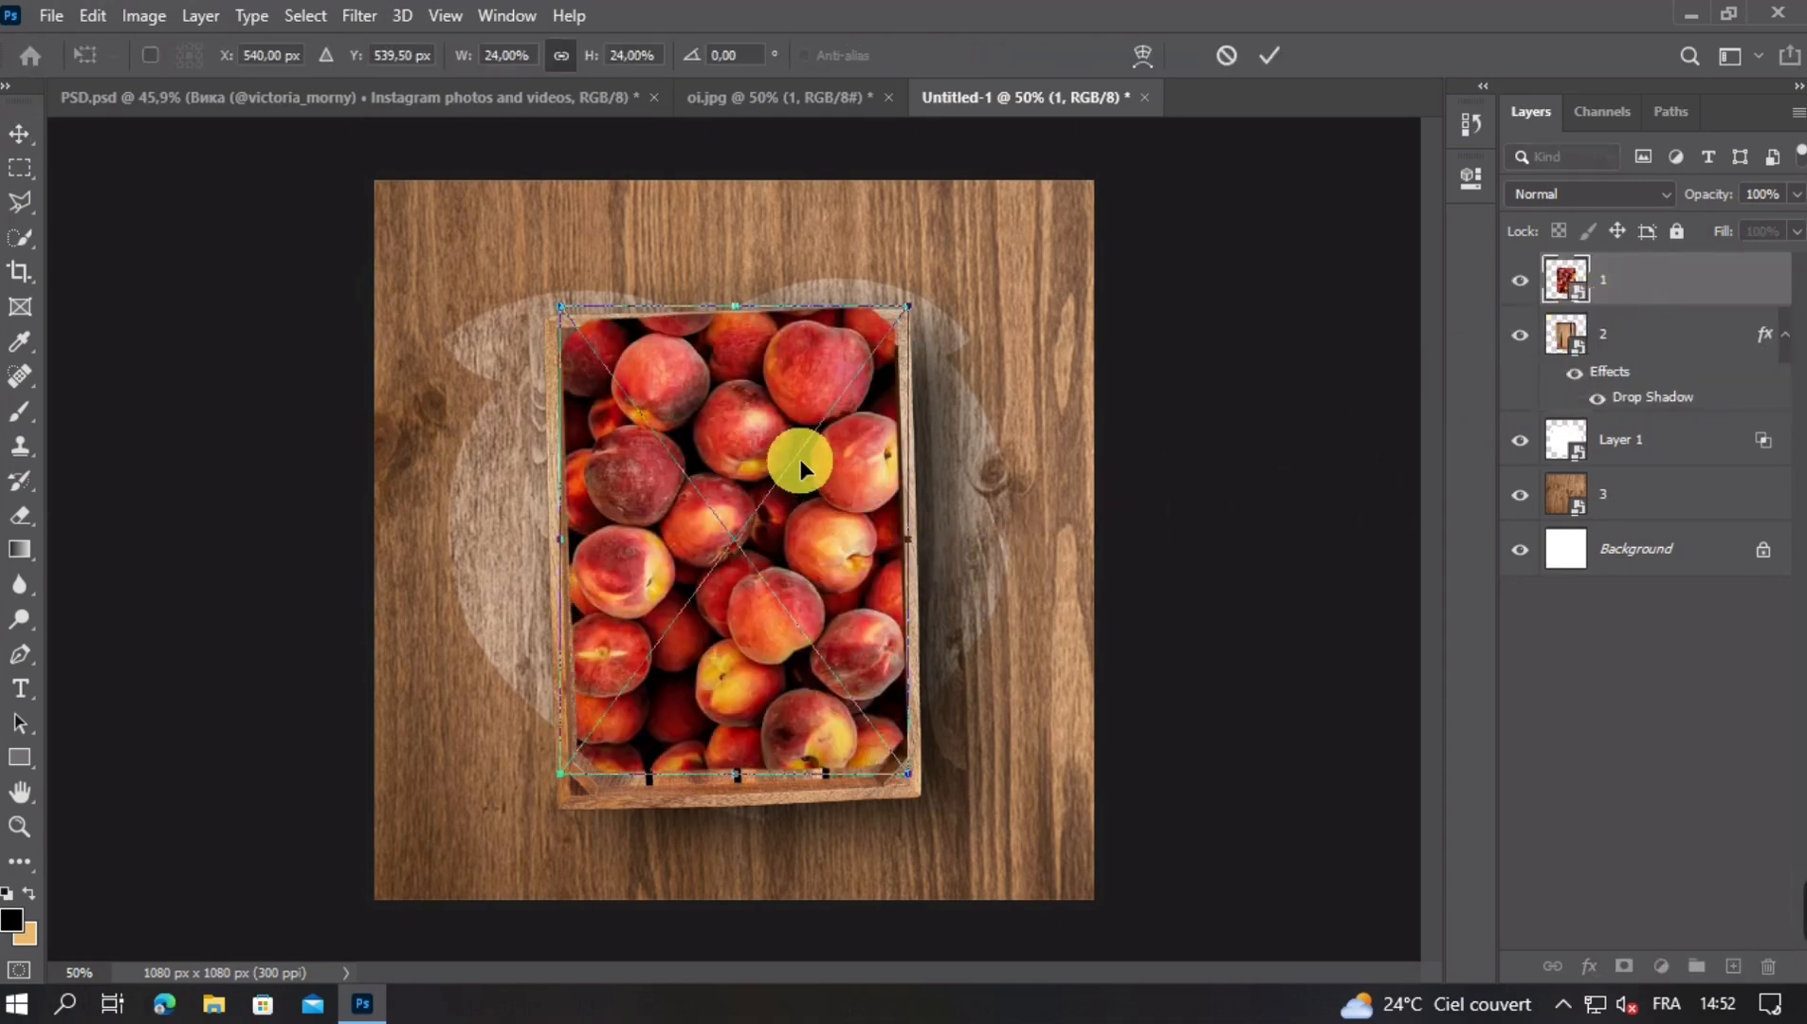
{"action": "left_click_drag", "start_coordinate": [750, 437], "coordinate": [749, 456]}
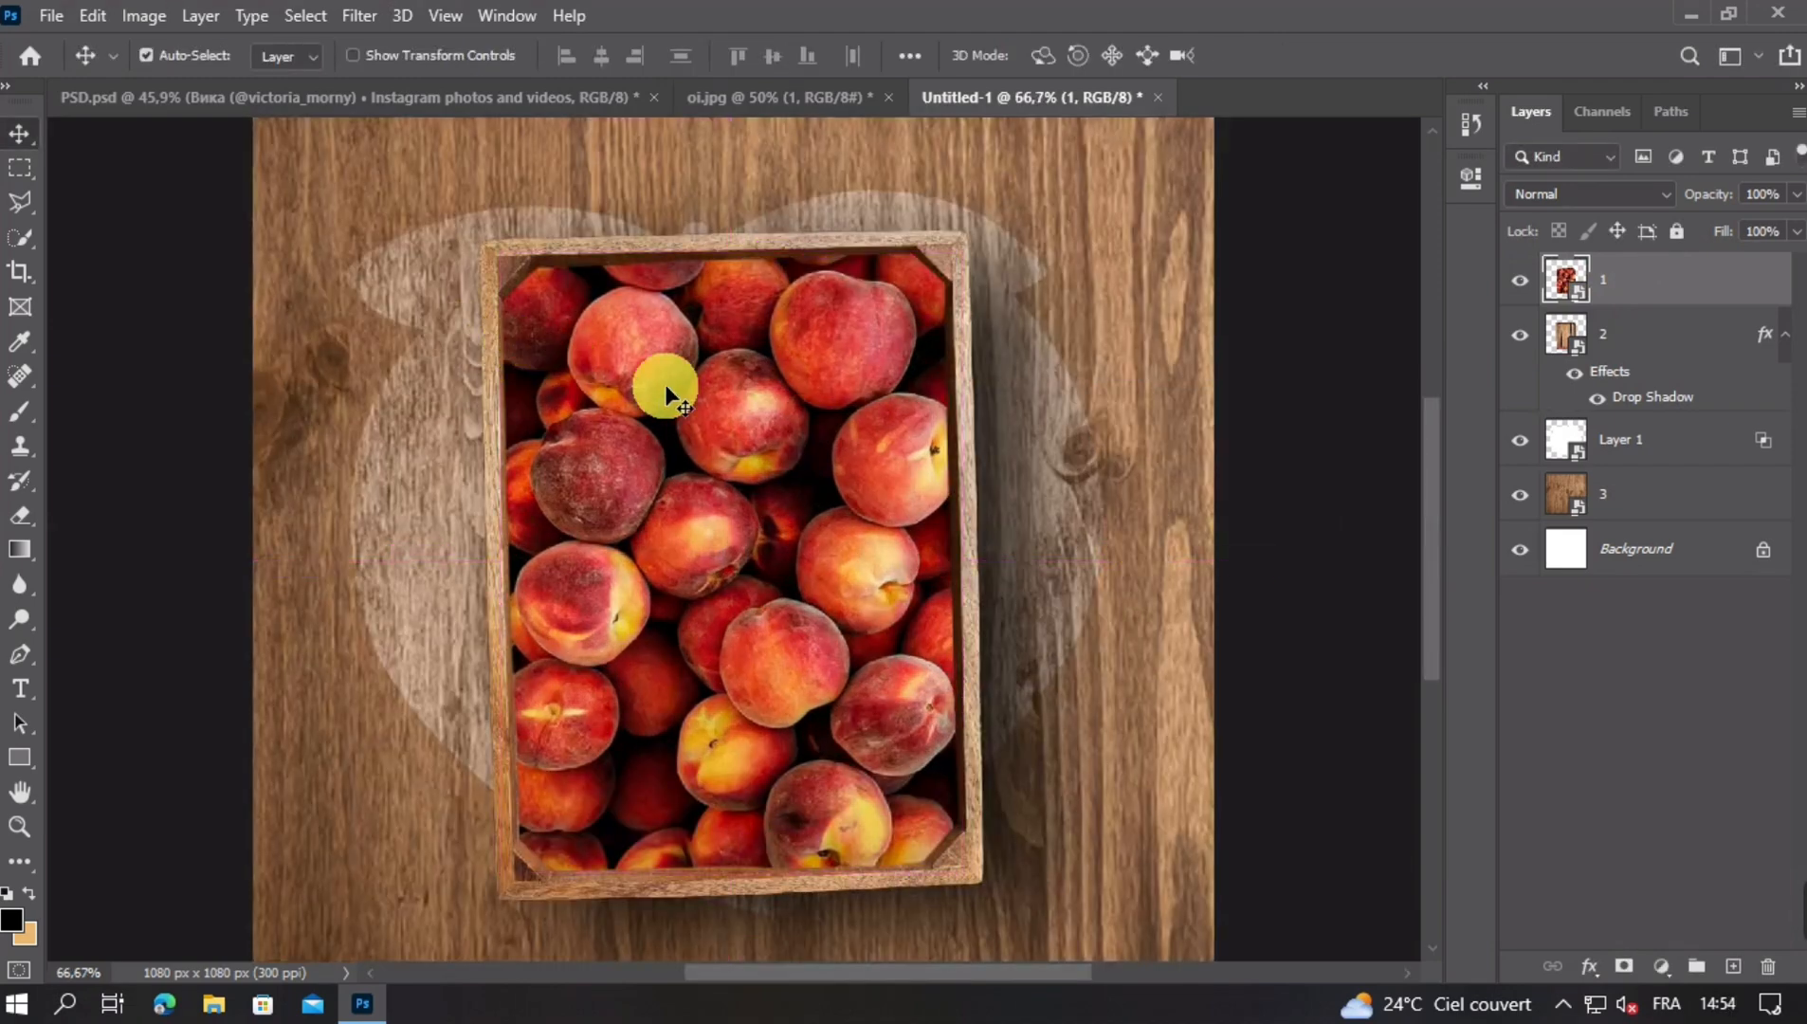
{"action": "key", "text": "ctrl+t"}
{"action": "left_click_drag", "start_coordinate": [738, 255], "coordinate": [751, 274]}
{"action": "mouse_move", "coordinate": [747, 889]}
{"action": "left_mouse_down"}
{"action": "mouse_move", "coordinate": [726, 880]}
{"action": "mouse_move", "coordinate": [749, 886]}
{"action": "left_mouse_up"}
{"action": "mouse_move", "coordinate": [992, 901]}
{"action": "left_mouse_down"}
{"action": "mouse_move", "coordinate": [1003, 882]}
{"action": "mouse_move", "coordinate": [991, 896]}
{"action": "left_mouse_up"}
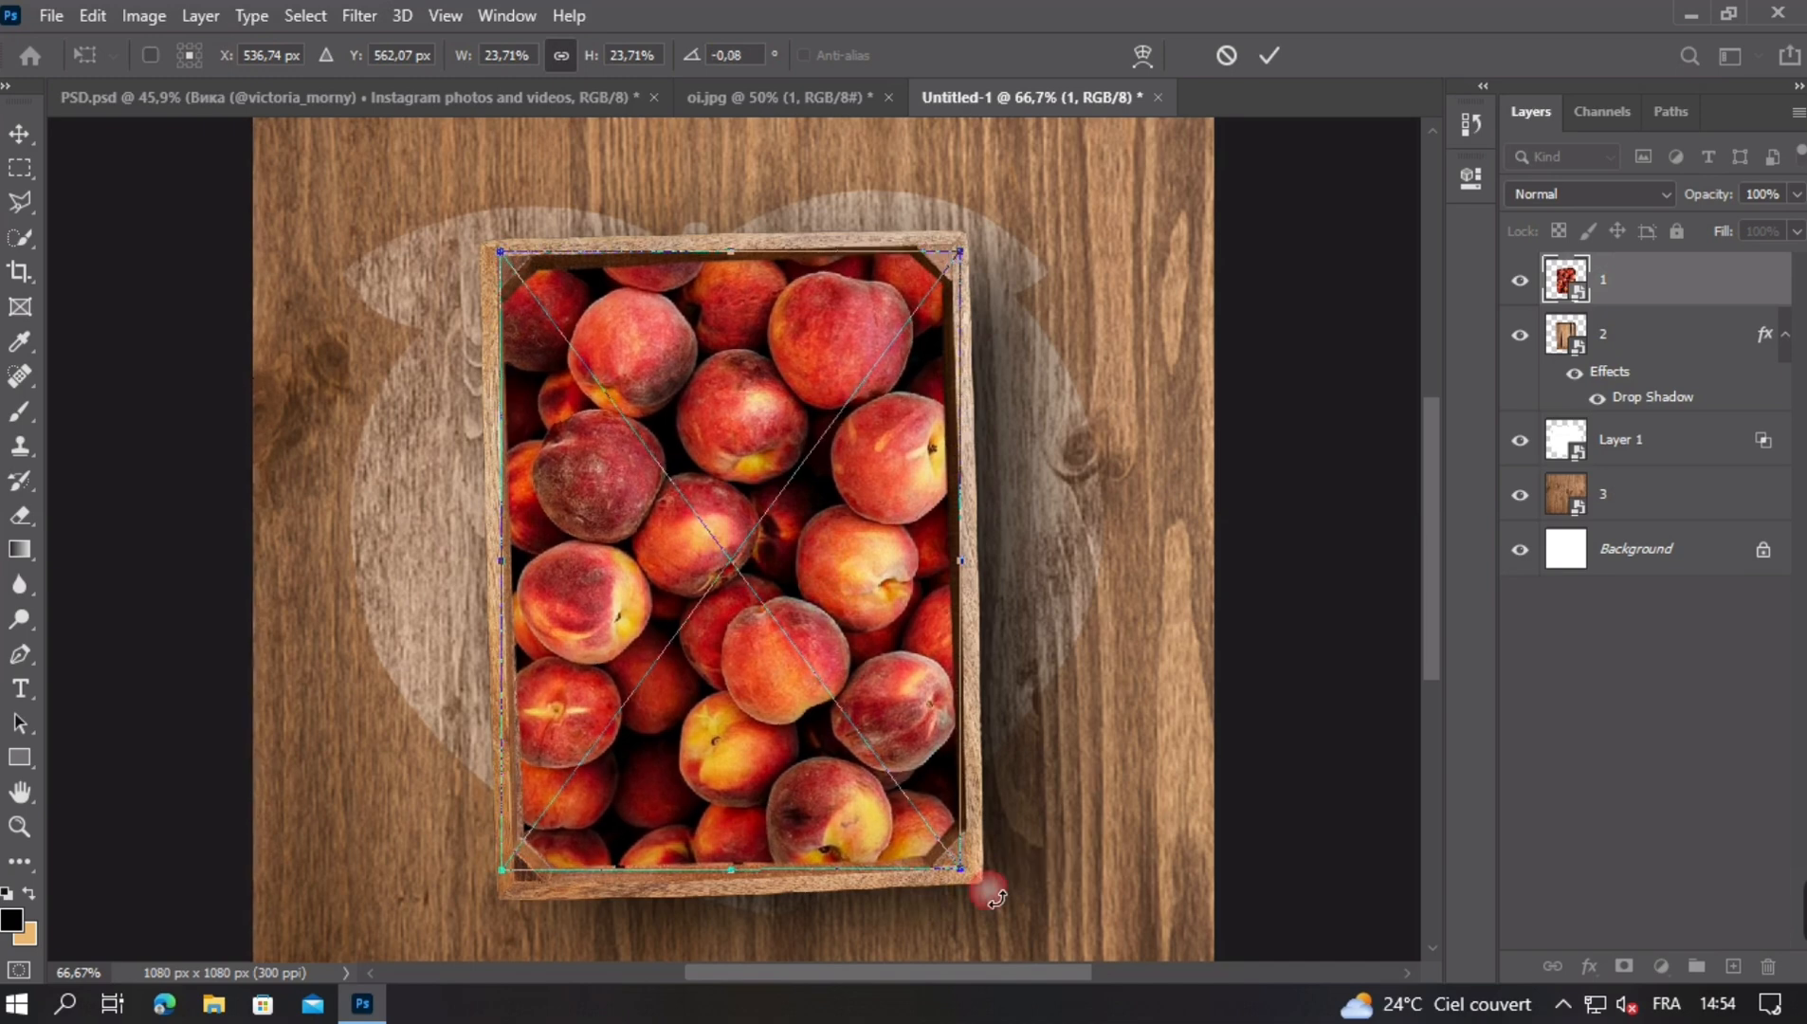
{"action": "key", "text": "Return"}
{"action": "key", "text": "ctrl+minus"}
{"action": "left_click", "coordinate": [1662, 966]}
{"action": "left_click", "coordinate": [1603, 495]}
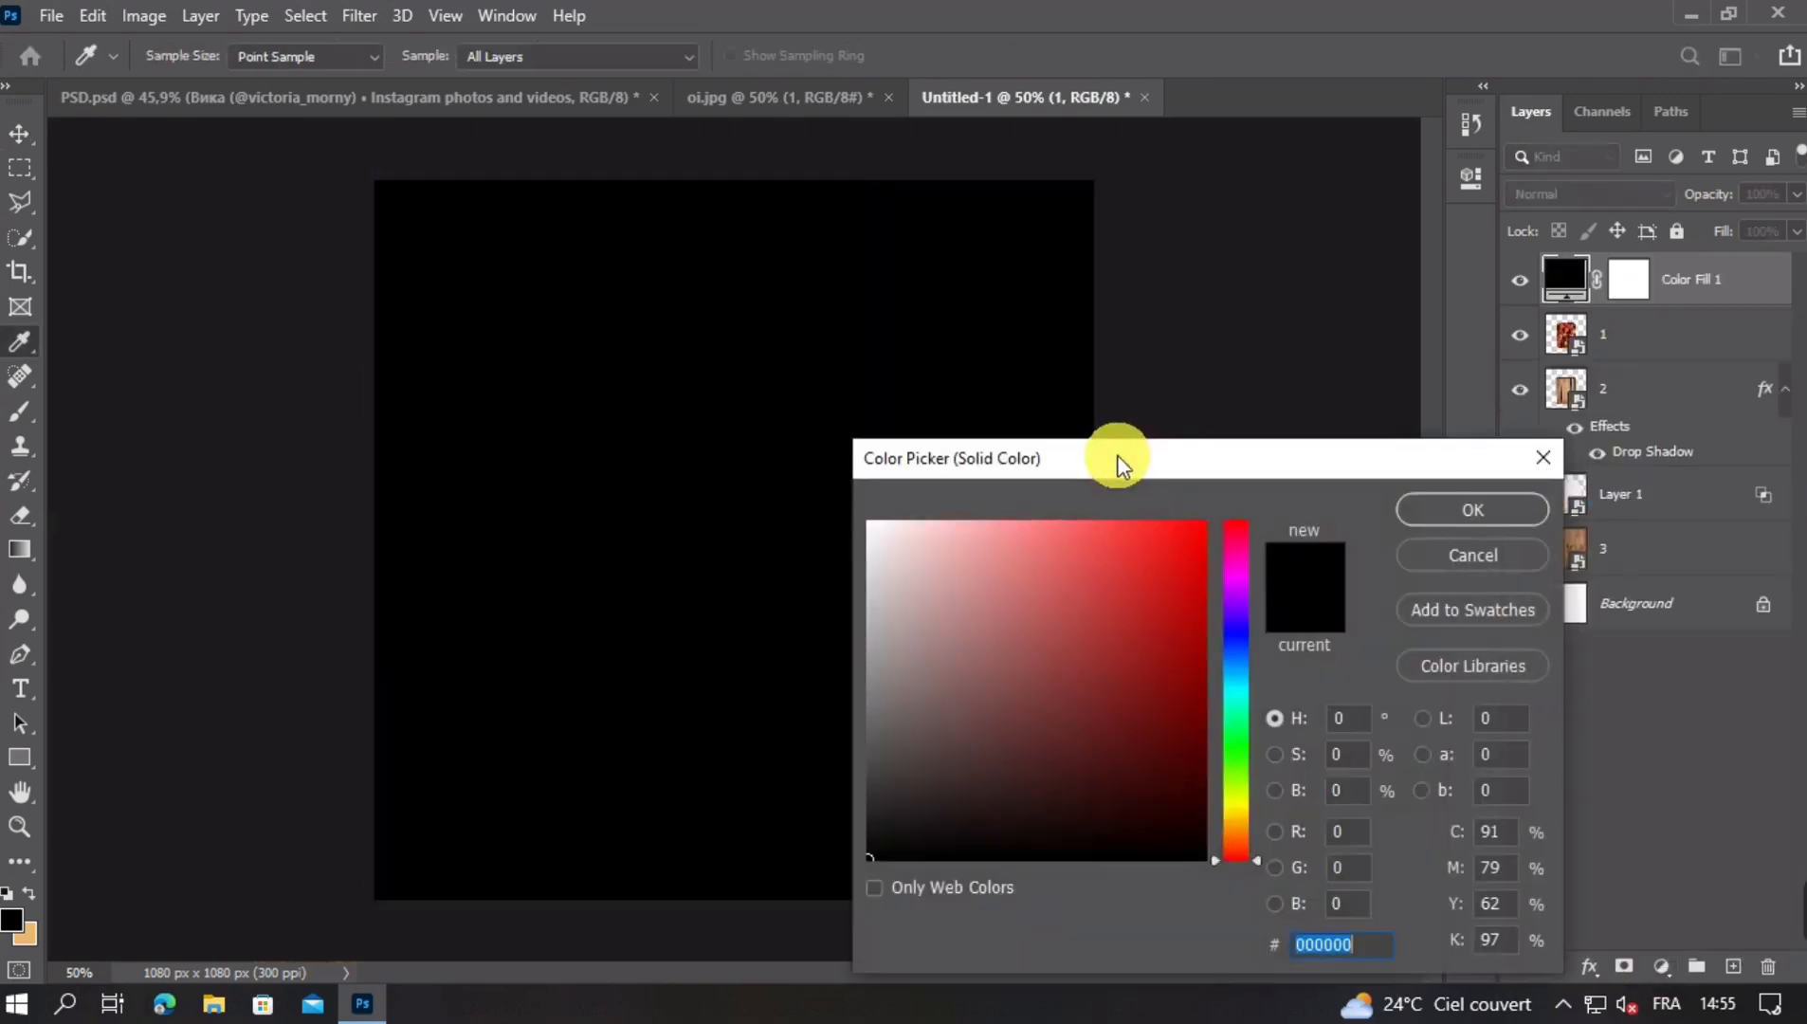
{"action": "left_click", "coordinate": [1461, 512]}
Add a Levels adjustment clipped to the peaches with the output white level at 15, and invert its mask to black
{"action": "left_click", "coordinate": [1662, 966]}
{"action": "left_click", "coordinate": [1639, 599]}
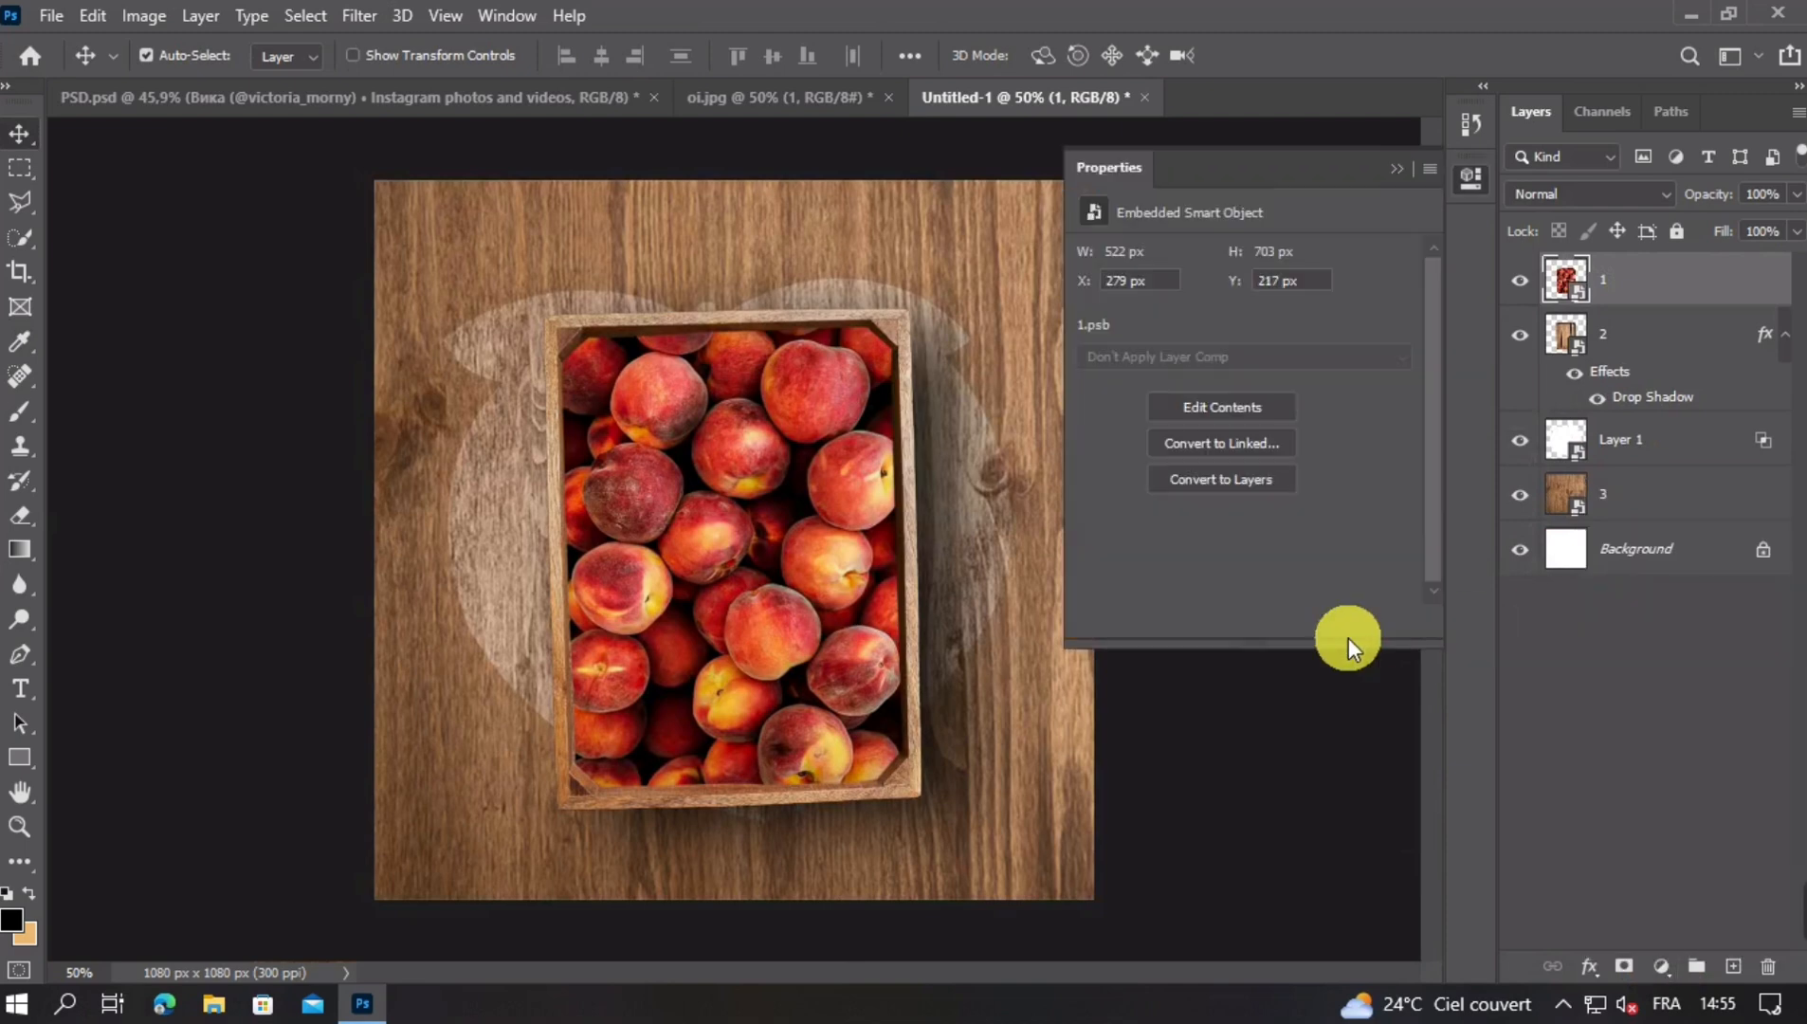
{"action": "left_click_drag", "start_coordinate": [1398, 529], "coordinate": [1137, 526]}
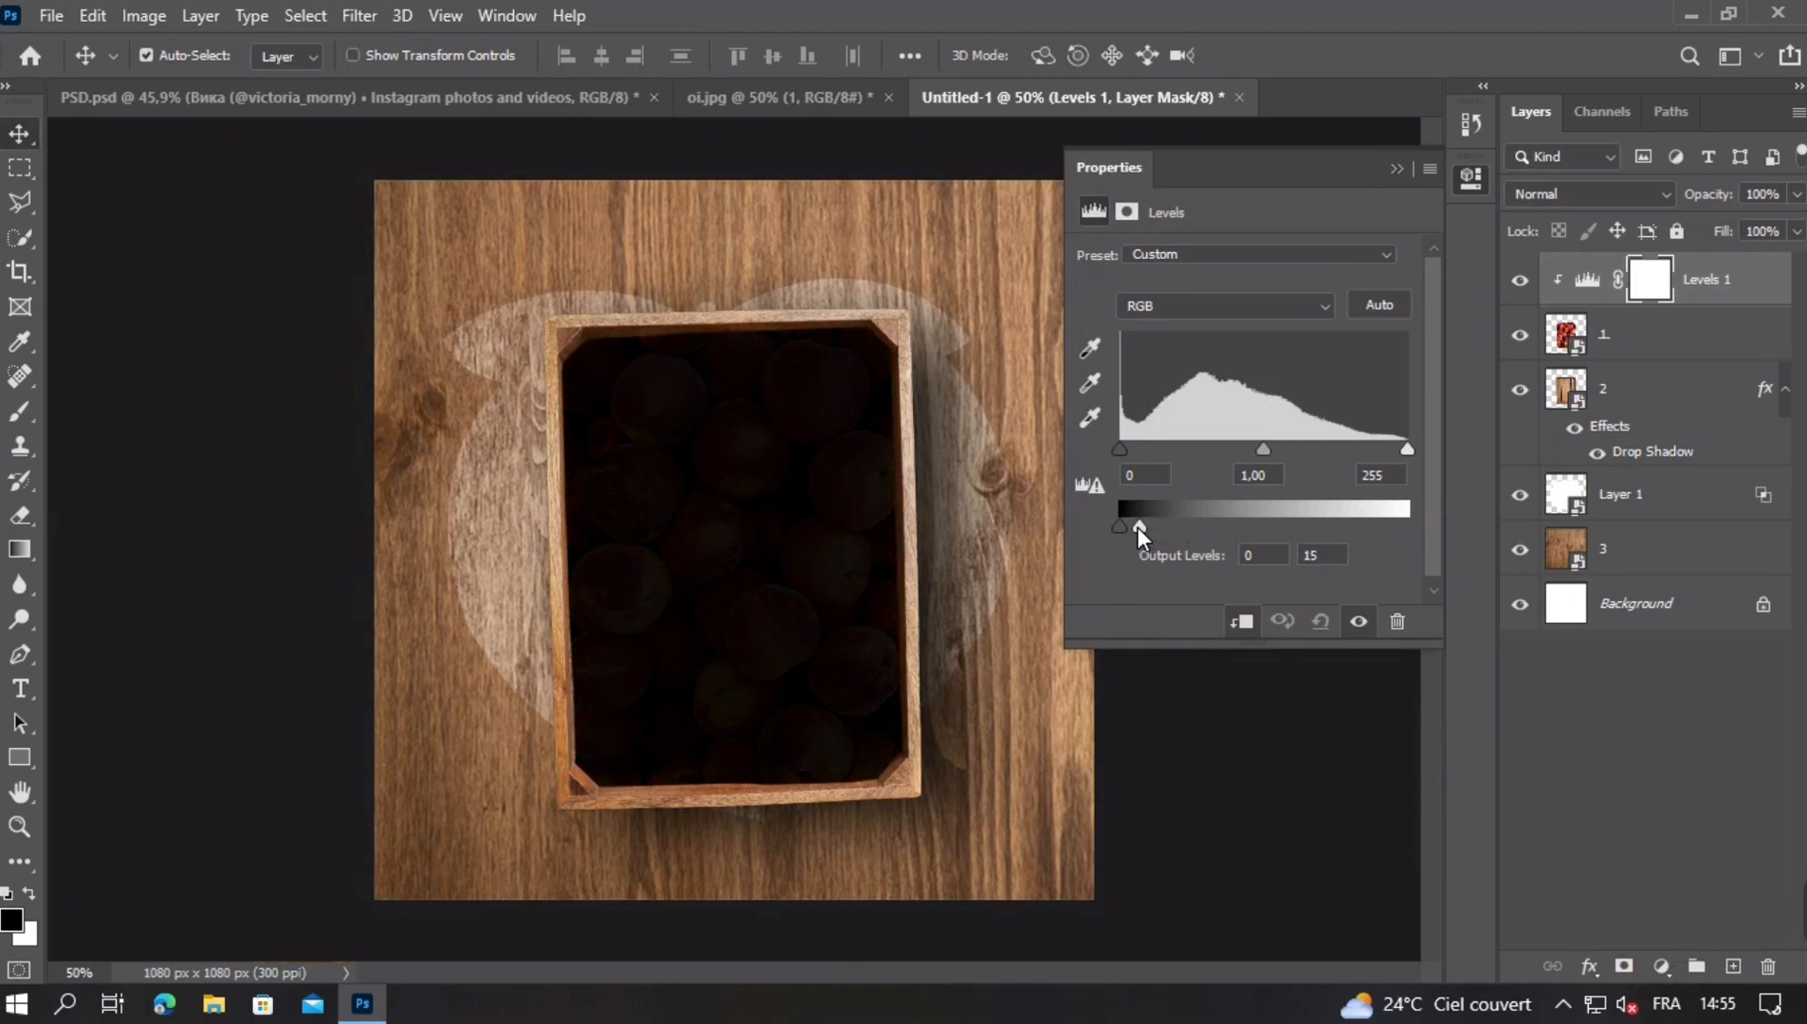
{"action": "left_click", "coordinate": [1398, 171]}
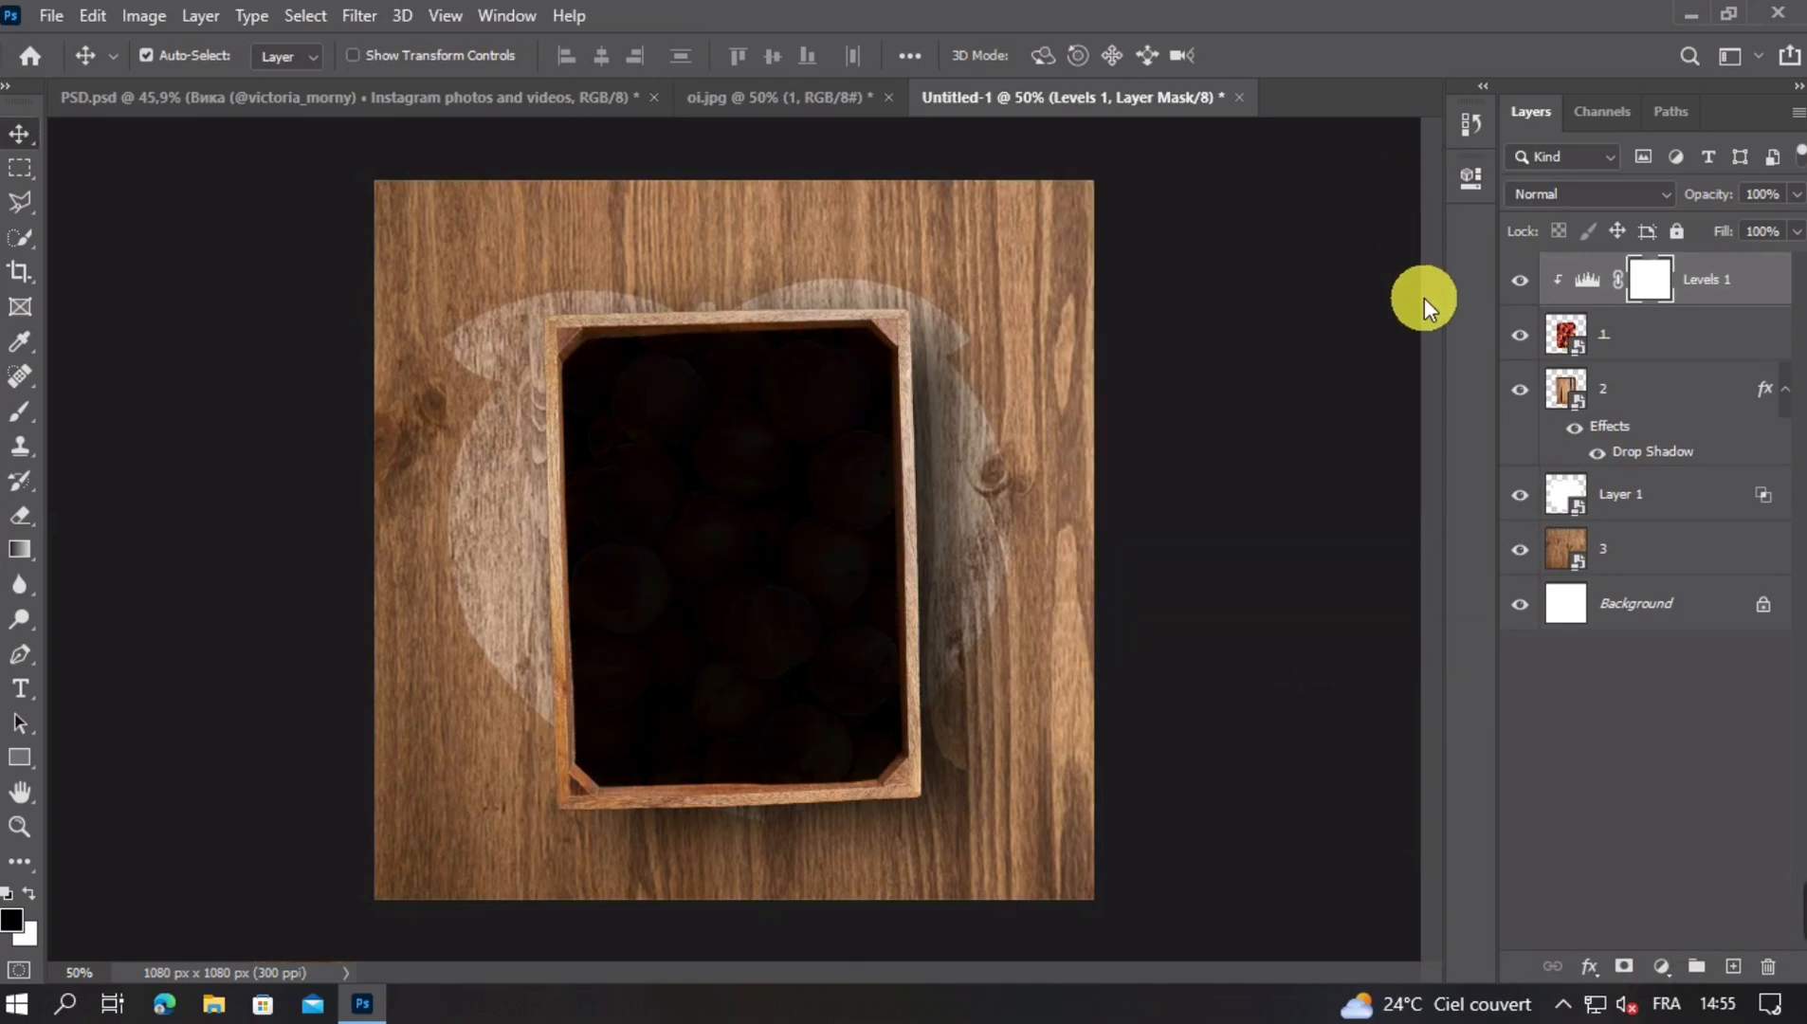
{"action": "key", "text": "ctrl+i"}
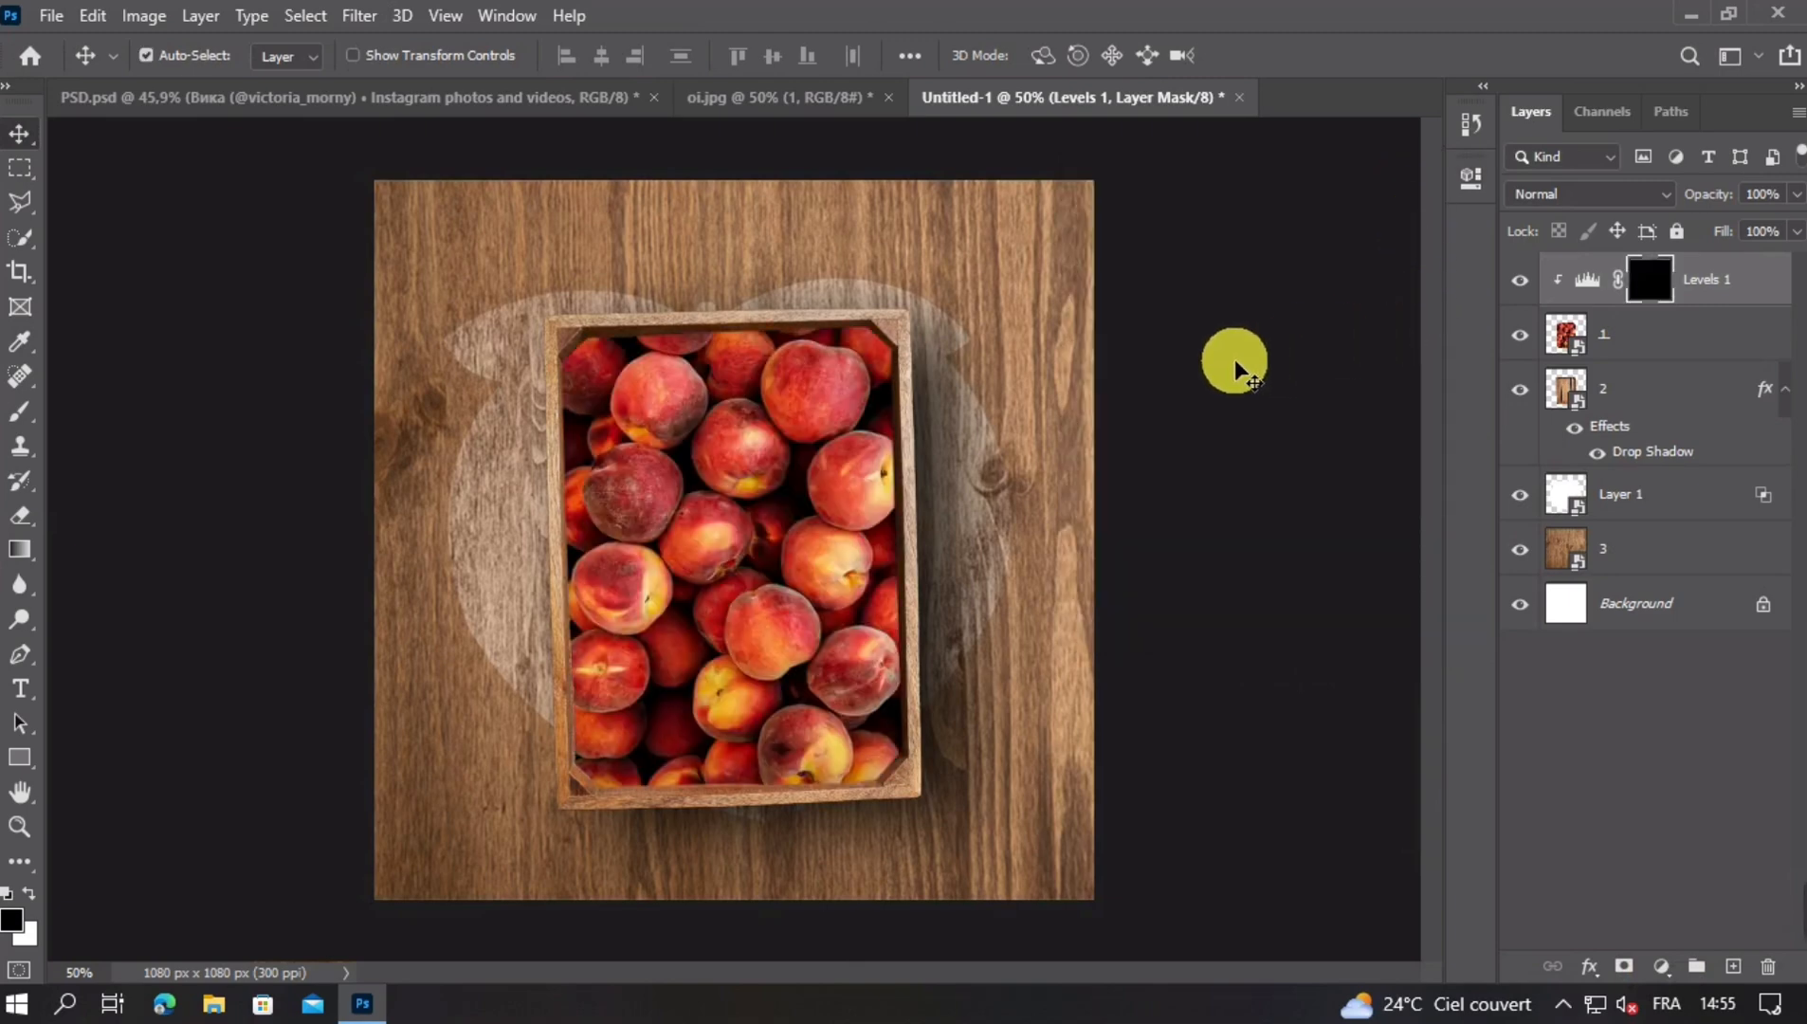
Paint white on the Levels mask around the crate's inner edges with a 413 px Soft Round brush to shade the outer peaches
{"action": "left_click", "coordinate": [20, 411]}
{"action": "left_click", "coordinate": [29, 893]}
{"action": "left_click_drag", "start_coordinate": [648, 492], "coordinate": [788, 491]}
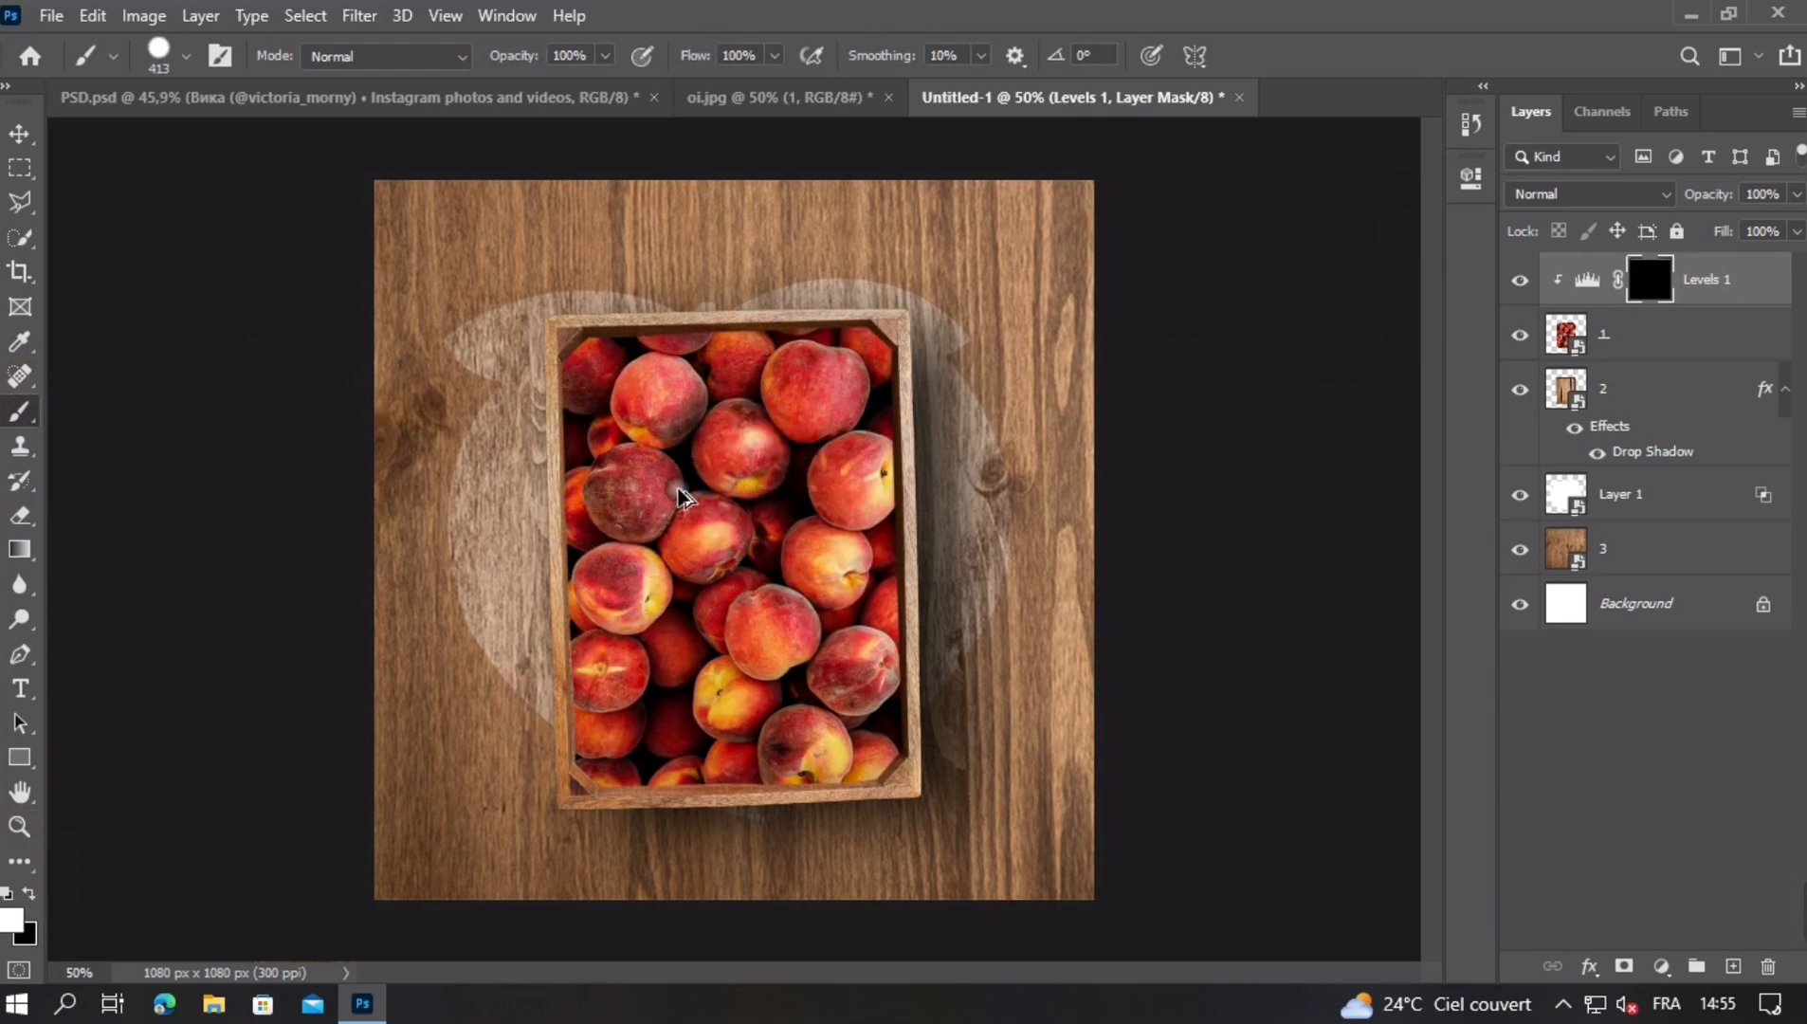
{"action": "left_click_drag", "start_coordinate": [503, 382], "coordinate": [382, 612]}
{"action": "key", "text": "ctrl+z"}
{"action": "left_click", "coordinate": [185, 55]}
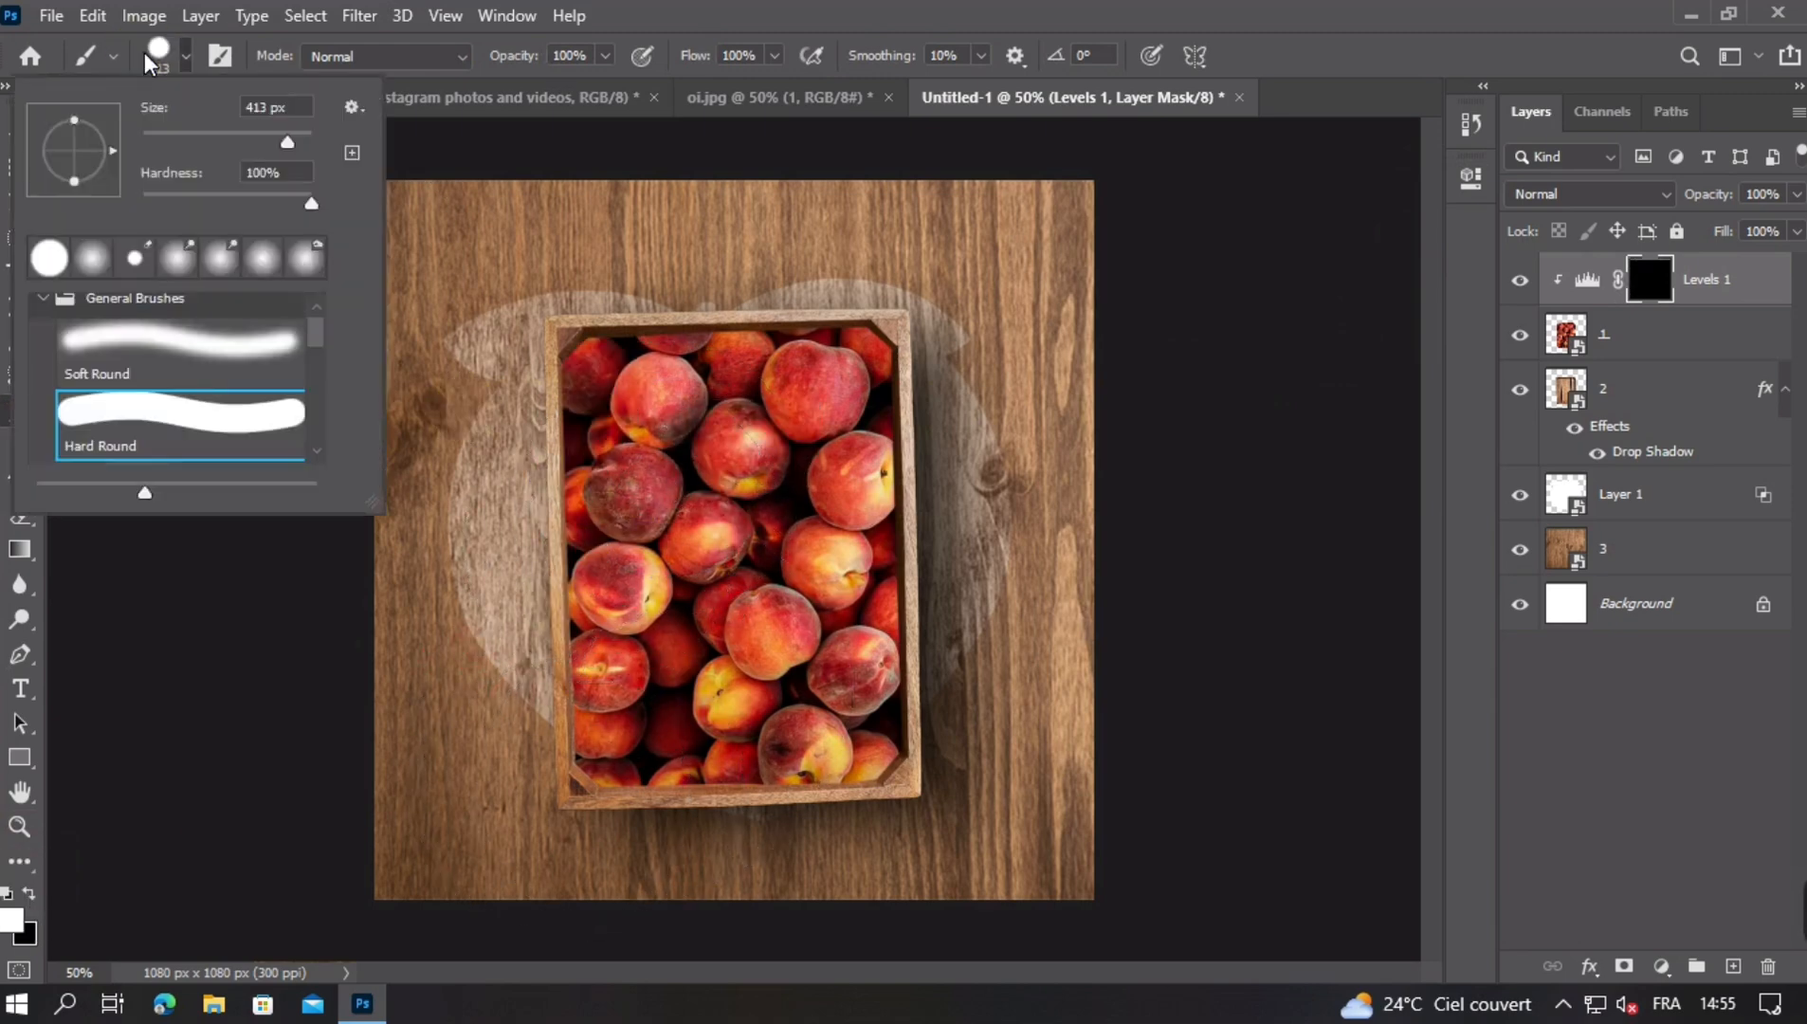
{"action": "left_click", "coordinate": [187, 343]}
{"action": "mouse_move", "coordinate": [523, 417]}
{"action": "left_mouse_down"}
{"action": "mouse_move", "coordinate": [544, 502]}
{"action": "mouse_move", "coordinate": [525, 685]}
{"action": "mouse_move", "coordinate": [563, 696]}
{"action": "mouse_move", "coordinate": [565, 664]}
{"action": "left_mouse_up"}
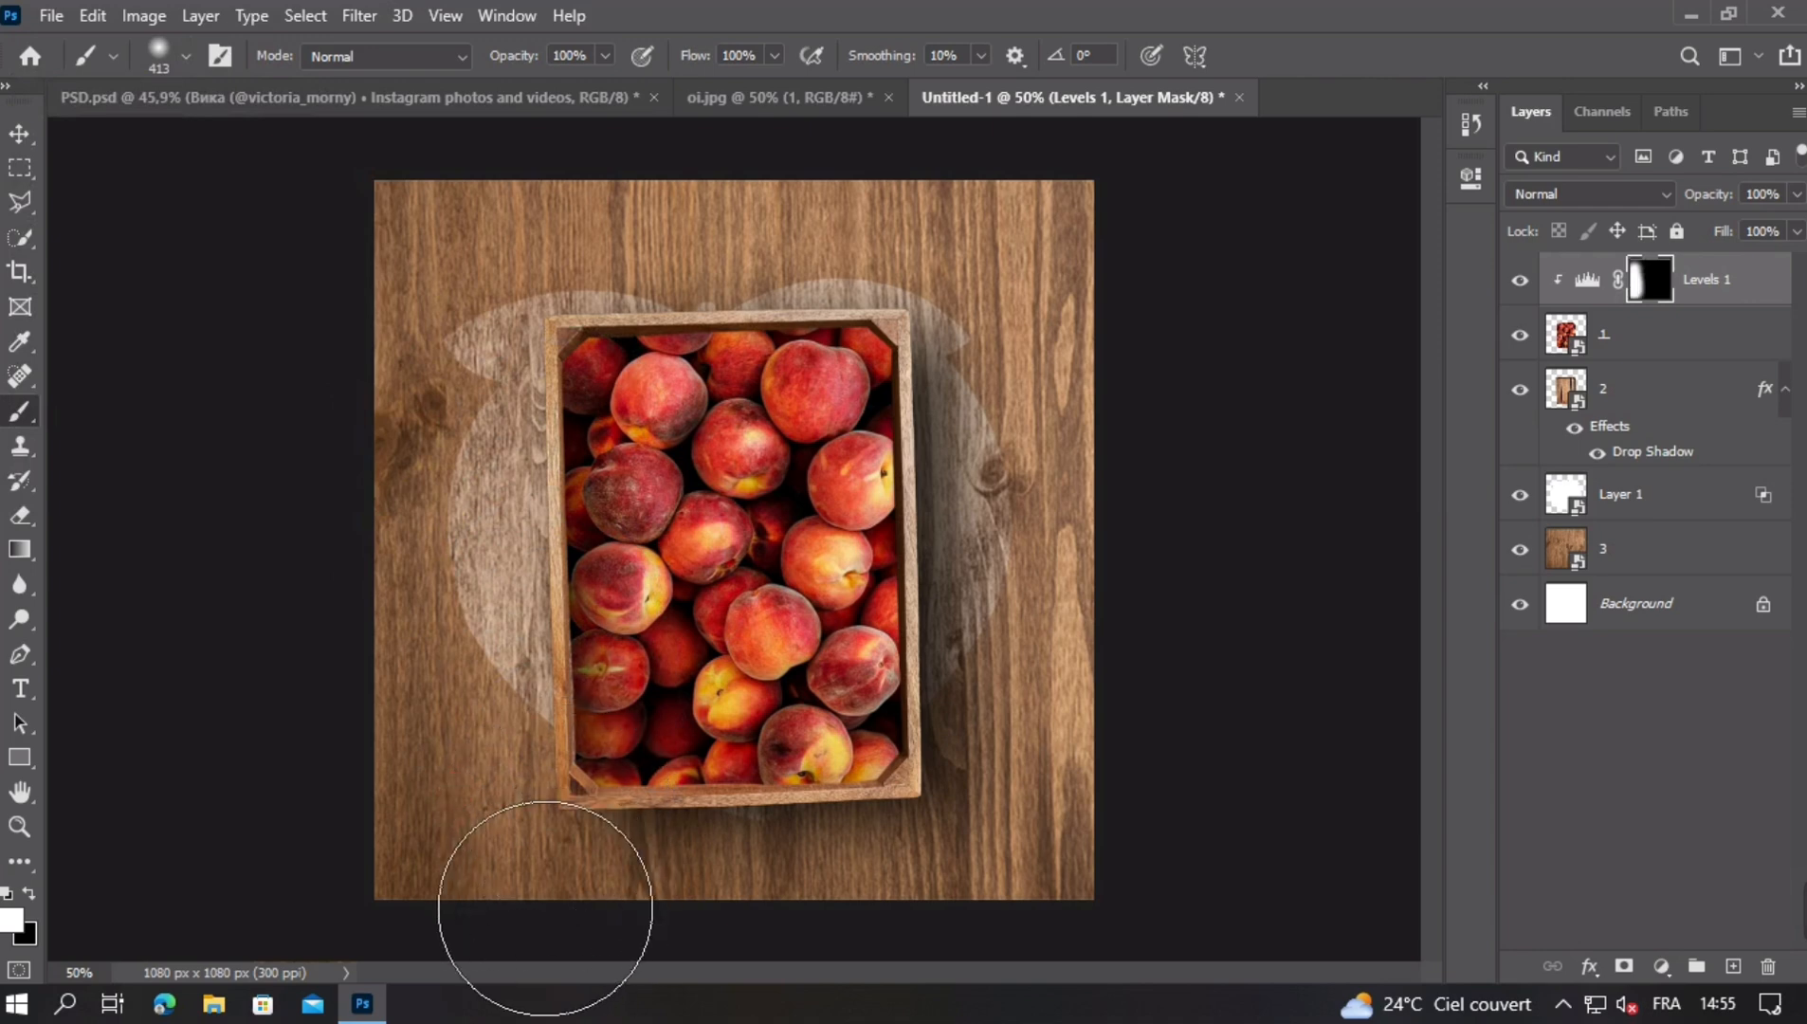
{"action": "key", "text": "ctrl+minus"}
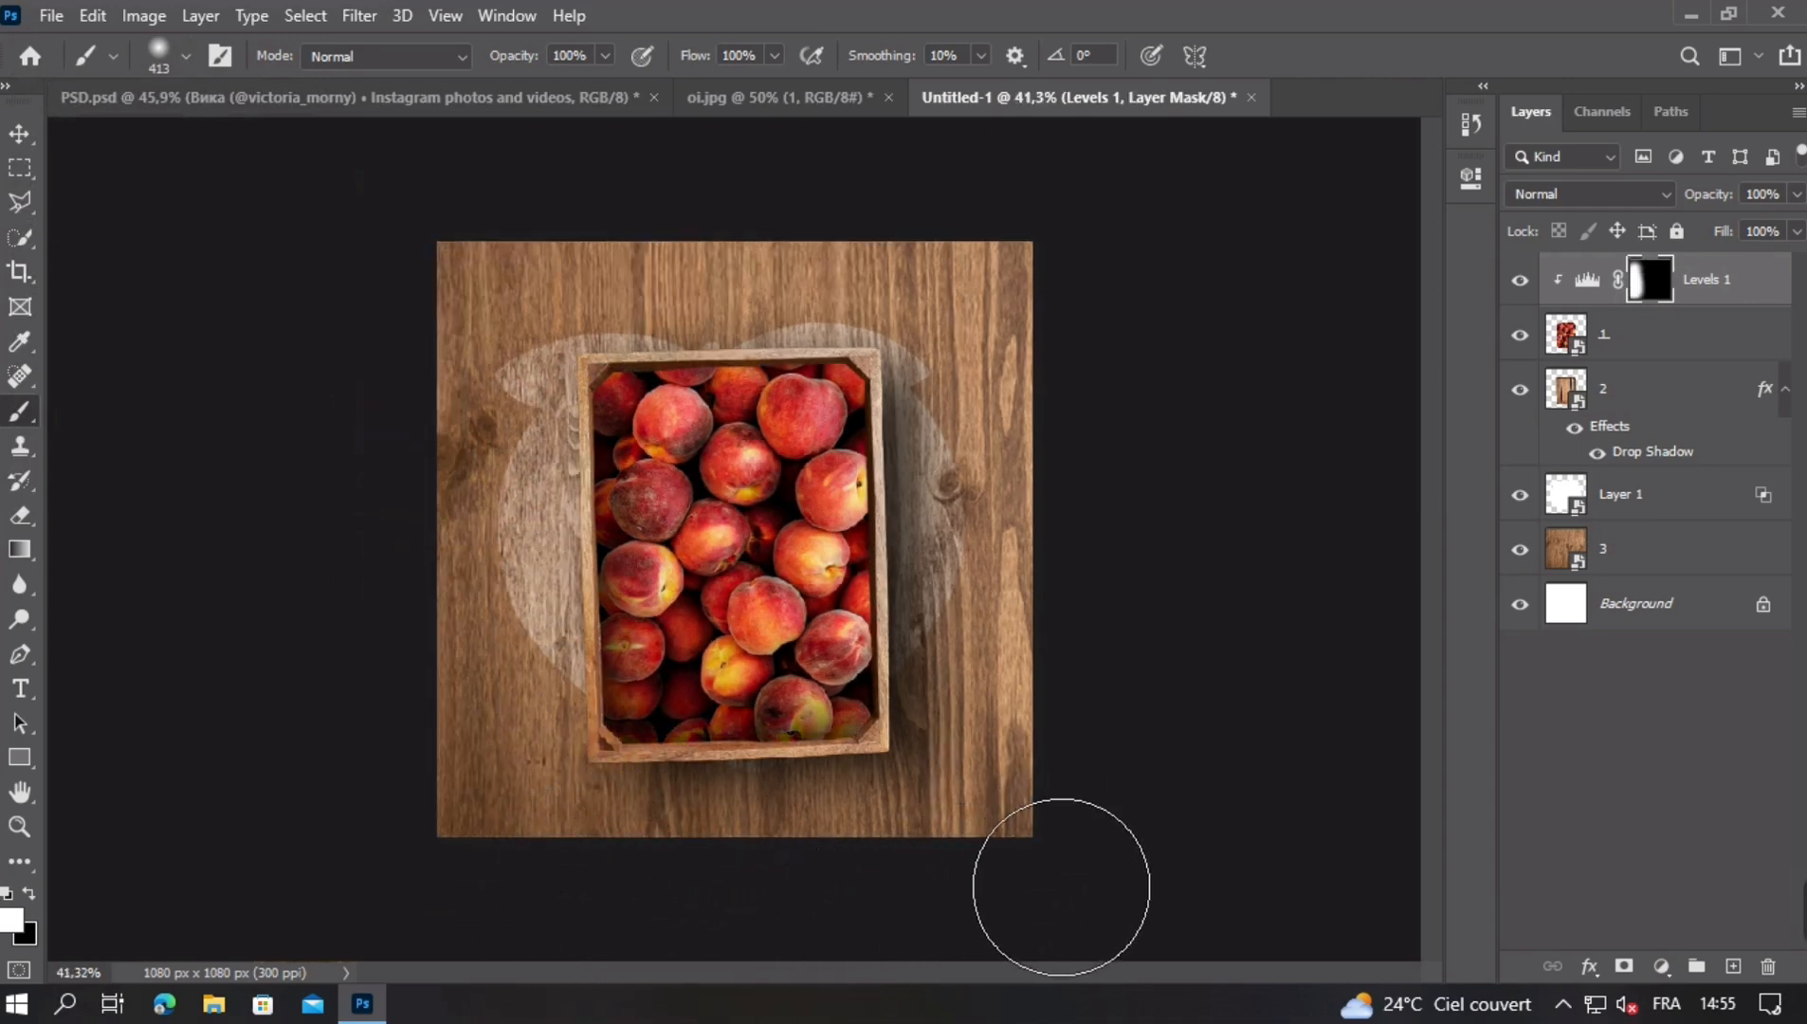
{"action": "mouse_move", "coordinate": [1055, 832]}
{"action": "left_mouse_down"}
{"action": "mouse_move", "coordinate": [1069, 544]}
{"action": "mouse_move", "coordinate": [816, 370]}
{"action": "mouse_move", "coordinate": [550, 417]}
{"action": "mouse_move", "coordinate": [533, 765]}
{"action": "left_mouse_up"}
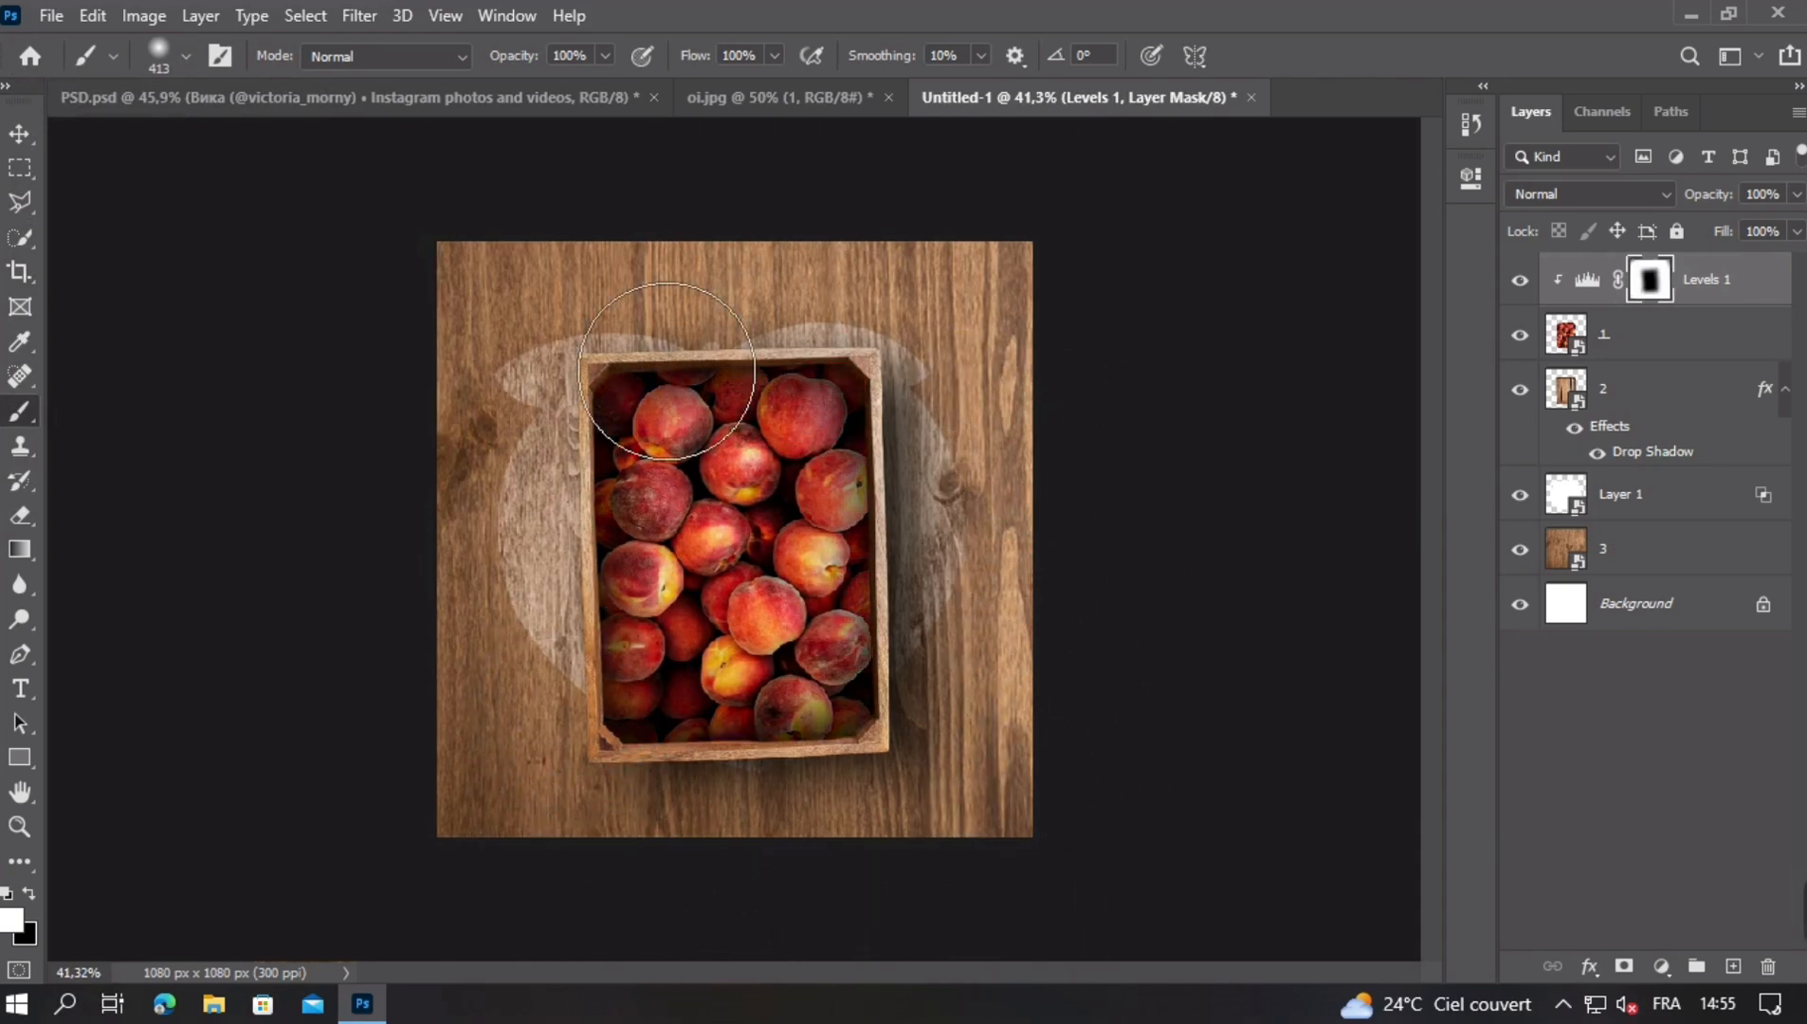
Refine the Levels mask shading along the crate's inner edges and corners with a smaller 307 px soft brush
{"action": "key", "text": "ctrl+plus"}
{"action": "key", "text": "ctrl+plus"}
{"action": "key", "text": "ctrl+plus"}
{"action": "left_click_drag", "start_coordinate": [1356, 735], "coordinate": [892, 764]}
{"action": "left_click_drag", "start_coordinate": [615, 369], "coordinate": [427, 403]}
{"action": "left_click_drag", "start_coordinate": [664, 332], "coordinate": [705, 577]}
{"action": "left_click_drag", "start_coordinate": [674, 674], "coordinate": [745, 490]}
{"action": "left_click_drag", "start_coordinate": [681, 507], "coordinate": [836, 500]}
{"action": "mouse_move", "coordinate": [836, 584]}
{"action": "left_mouse_down"}
{"action": "mouse_move", "coordinate": [836, 692]}
{"action": "mouse_move", "coordinate": [1081, 484]}
{"action": "mouse_move", "coordinate": [1275, 274]}
{"action": "left_mouse_up"}
{"action": "left_click_drag", "start_coordinate": [1133, 727], "coordinate": [665, 749]}
{"action": "left_click_drag", "start_coordinate": [553, 548], "coordinate": [629, 766]}
{"action": "mouse_move", "coordinate": [512, 795]}
{"action": "left_mouse_down"}
{"action": "mouse_move", "coordinate": [547, 761]}
{"action": "mouse_move", "coordinate": [554, 569]}
{"action": "left_mouse_up"}
{"action": "mouse_move", "coordinate": [554, 569]}
{"action": "left_mouse_down"}
{"action": "mouse_move", "coordinate": [560, 852]}
{"action": "mouse_move", "coordinate": [562, 612]}
{"action": "left_mouse_up"}
{"action": "mouse_move", "coordinate": [562, 611]}
{"action": "left_mouse_down"}
{"action": "mouse_move", "coordinate": [545, 797]}
{"action": "mouse_move", "coordinate": [540, 484]}
{"action": "left_mouse_up"}
{"action": "left_click_drag", "start_coordinate": [739, 312], "coordinate": [607, 530]}
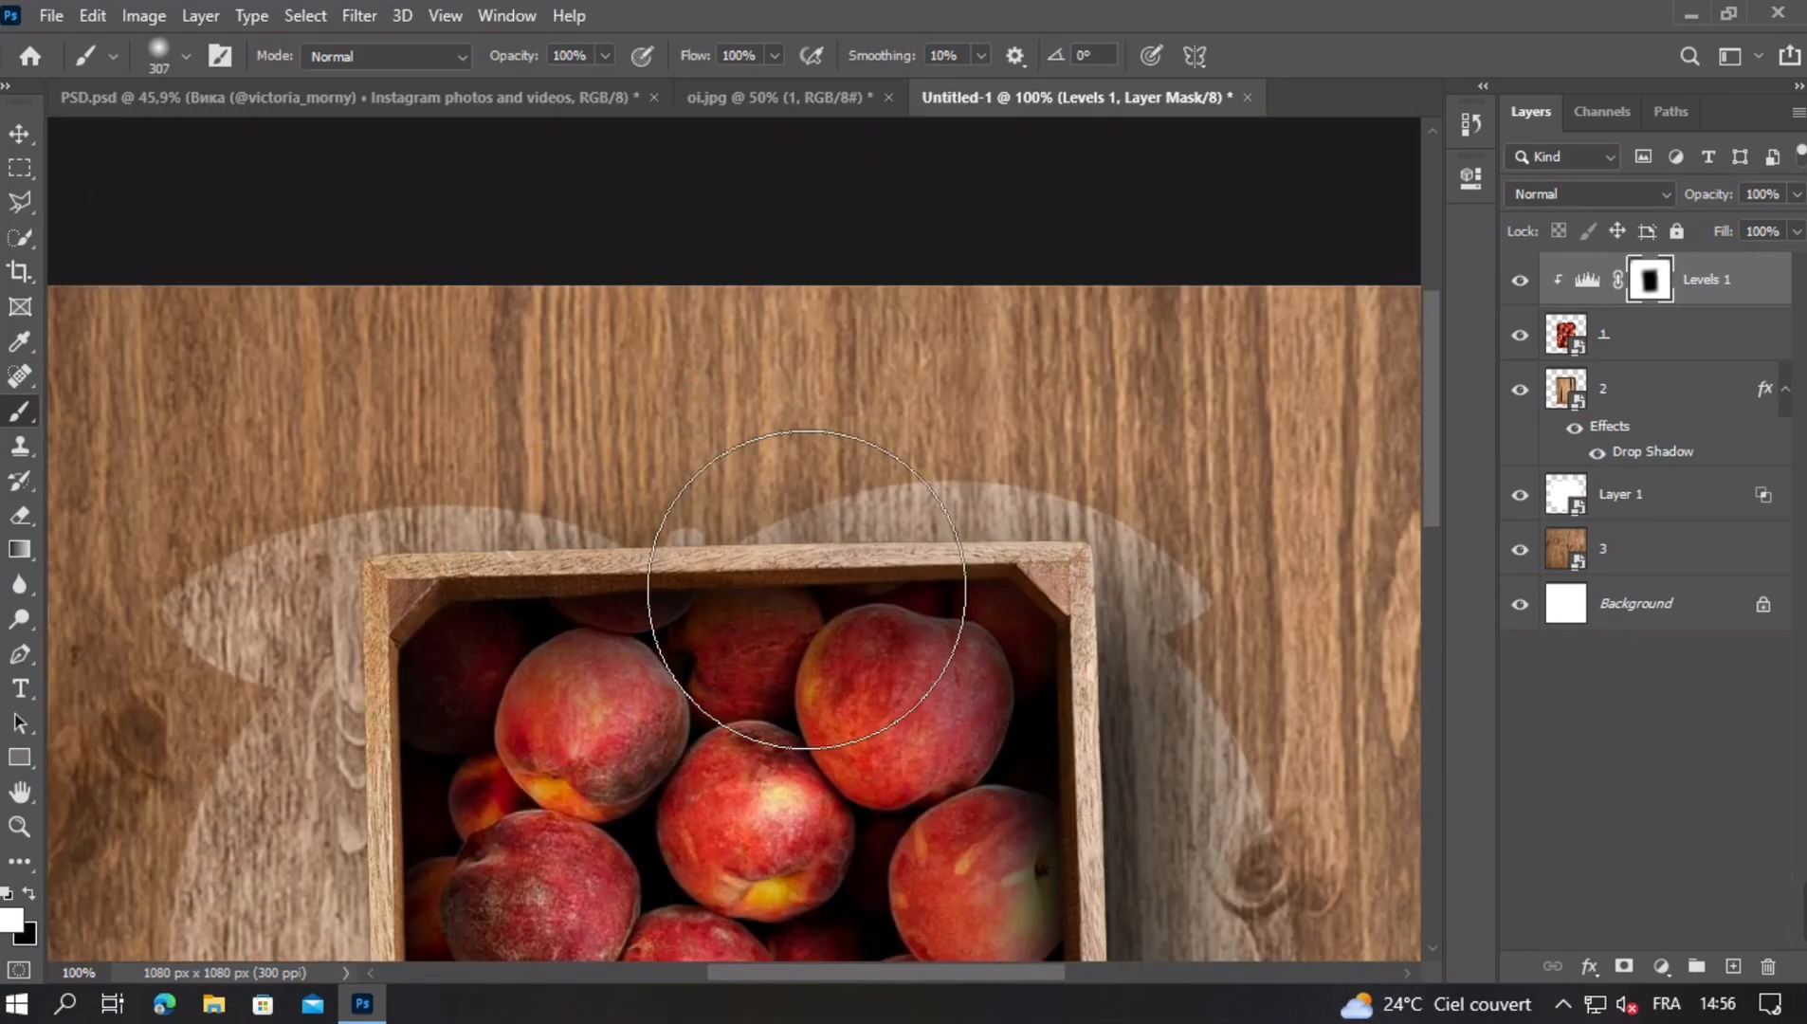
Try deepening the shadow over the right side of the peaches with a 1398 px soft brush on the Levels 1 mask
{"action": "key", "text": "ctrl+0"}
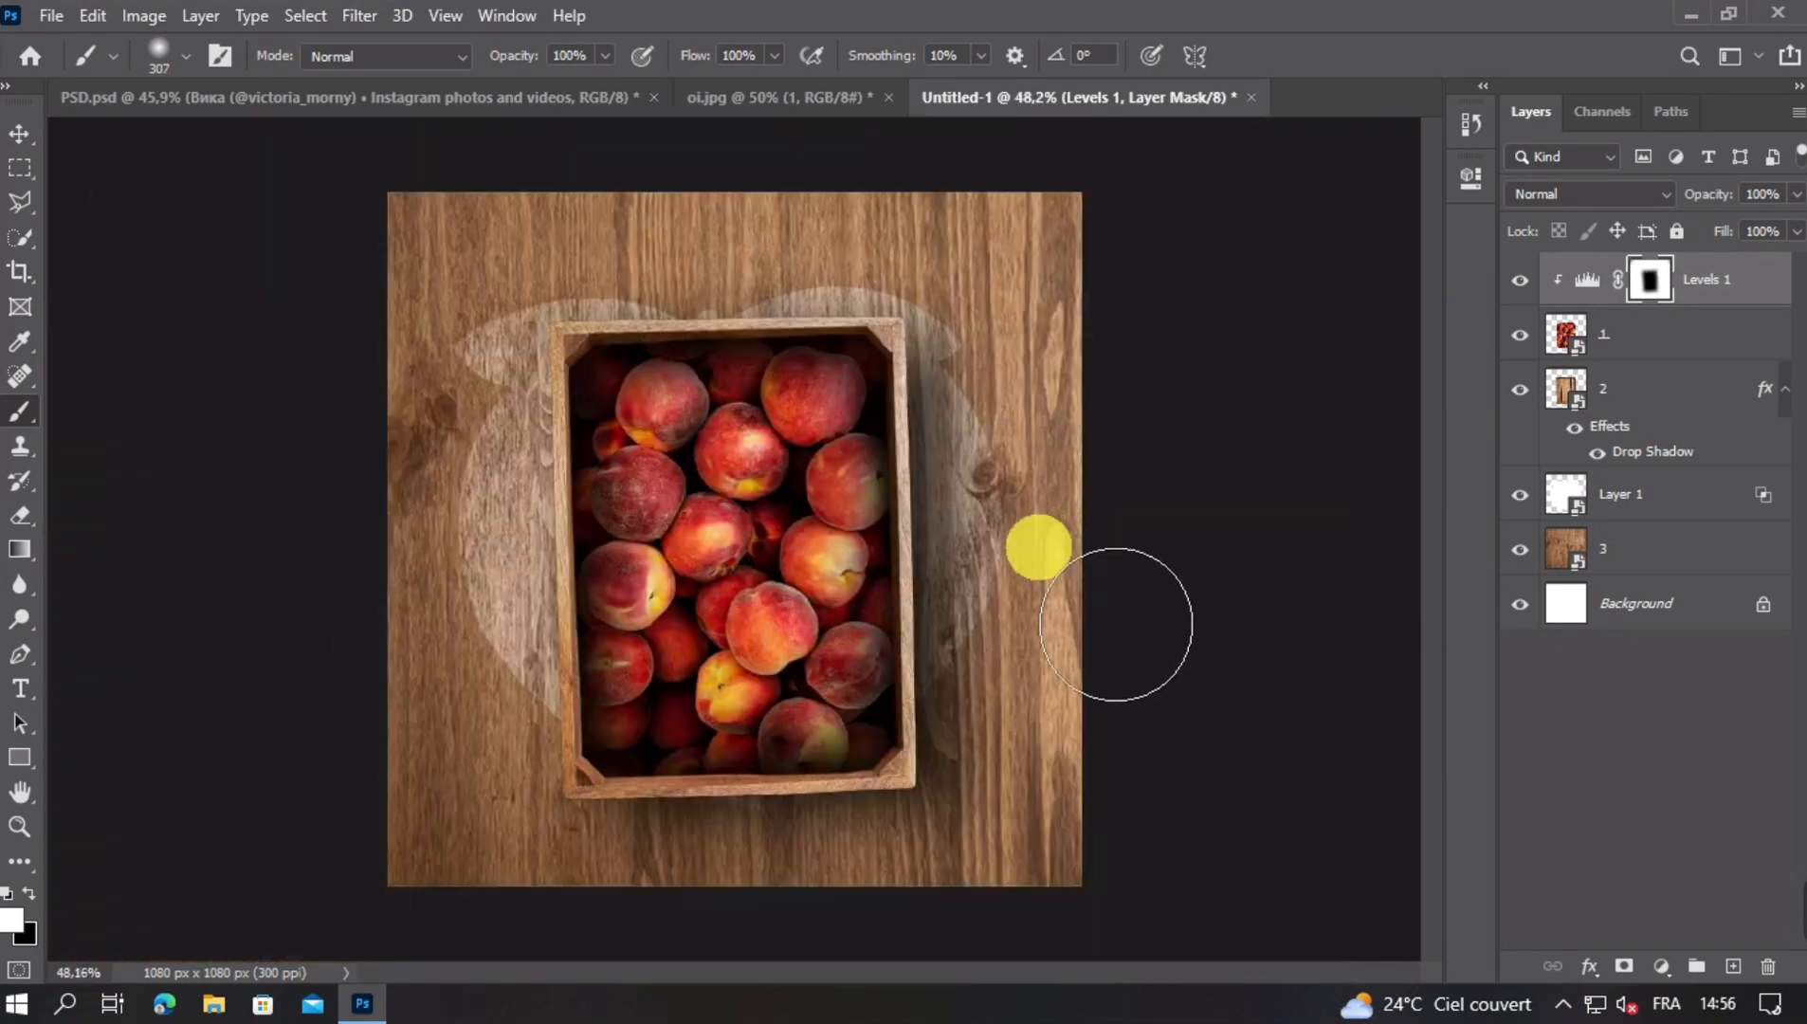
{"action": "key", "text": "ctrl+plus"}
{"action": "left_click_drag", "start_coordinate": [1039, 547], "coordinate": [1142, 408]}
{"action": "left_click_drag", "start_coordinate": [1014, 597], "coordinate": [1052, 422]}
{"action": "key", "text": "ctrl+z"}
{"action": "mouse_move", "coordinate": [1073, 338]}
{"action": "left_mouse_down"}
{"action": "mouse_move", "coordinate": [1108, 829]}
{"action": "mouse_move", "coordinate": [1082, 864]}
{"action": "mouse_move", "coordinate": [1096, 370]}
{"action": "mouse_move", "coordinate": [1181, 529]}
{"action": "left_mouse_up"}
{"action": "key", "text": "ctrl+z"}
{"action": "scroll", "coordinate": [964, 678], "scroll_direction": "down", "scroll_amount": 4}
{"action": "left_click_drag", "start_coordinate": [878, 661], "coordinate": [987, 615]}
{"action": "mouse_move", "coordinate": [1021, 684]}
{"action": "left_mouse_down"}
{"action": "mouse_move", "coordinate": [927, 858]}
{"action": "mouse_move", "coordinate": [1095, 768]}
{"action": "left_mouse_up"}
{"action": "scroll", "coordinate": [995, 649], "scroll_direction": "up", "scroll_amount": 4}
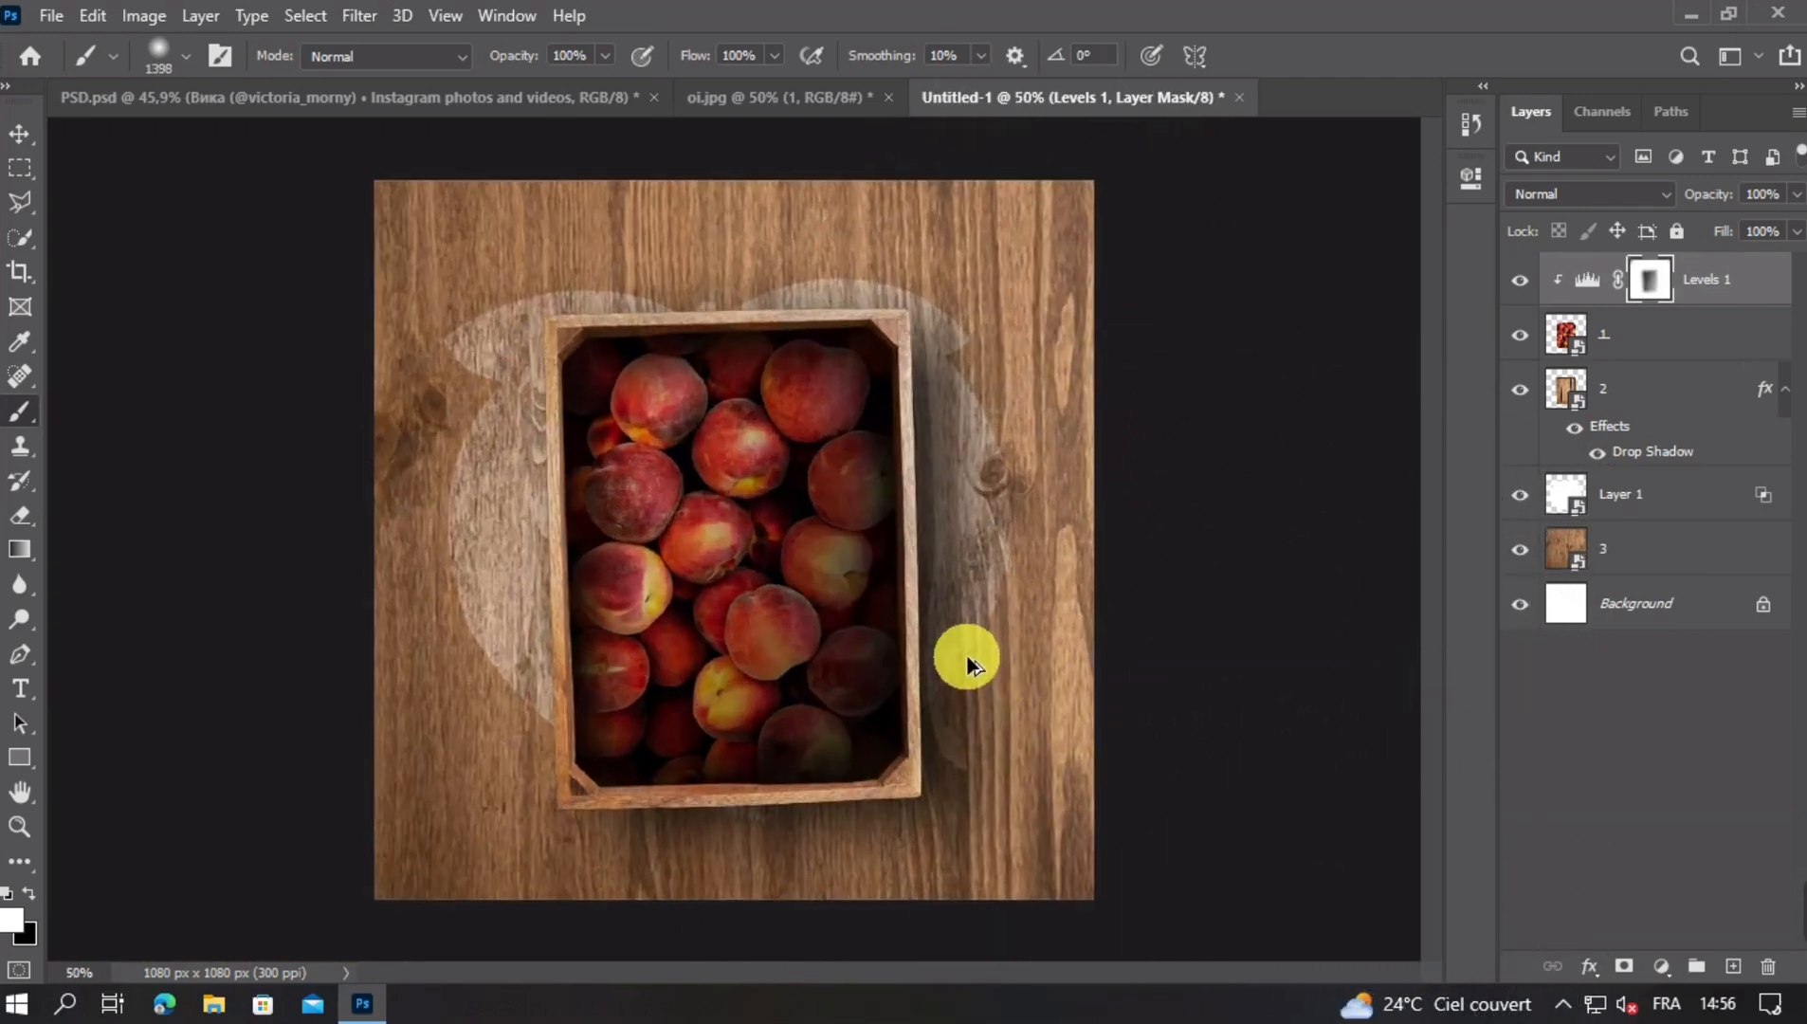
{"action": "scroll", "coordinate": [962, 650], "scroll_direction": "up", "scroll_amount": 1}
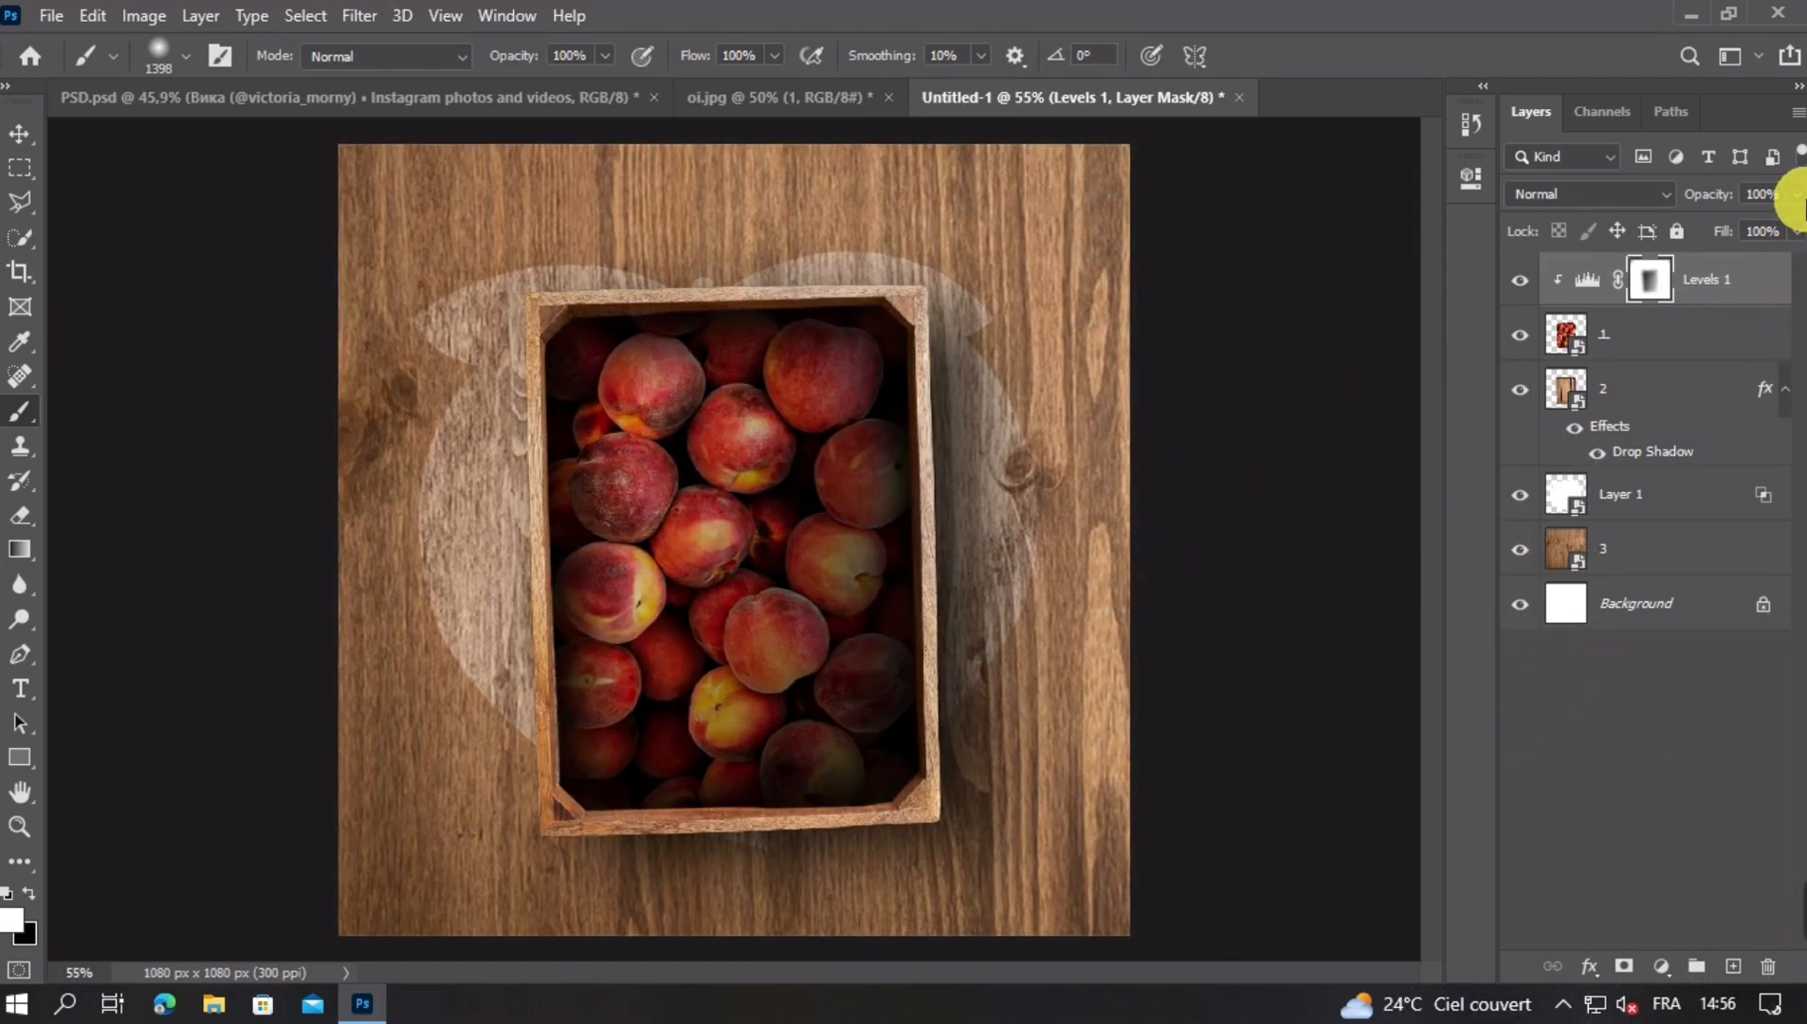
{"action": "left_click_drag", "start_coordinate": [1793, 232], "coordinate": [1786, 231]}
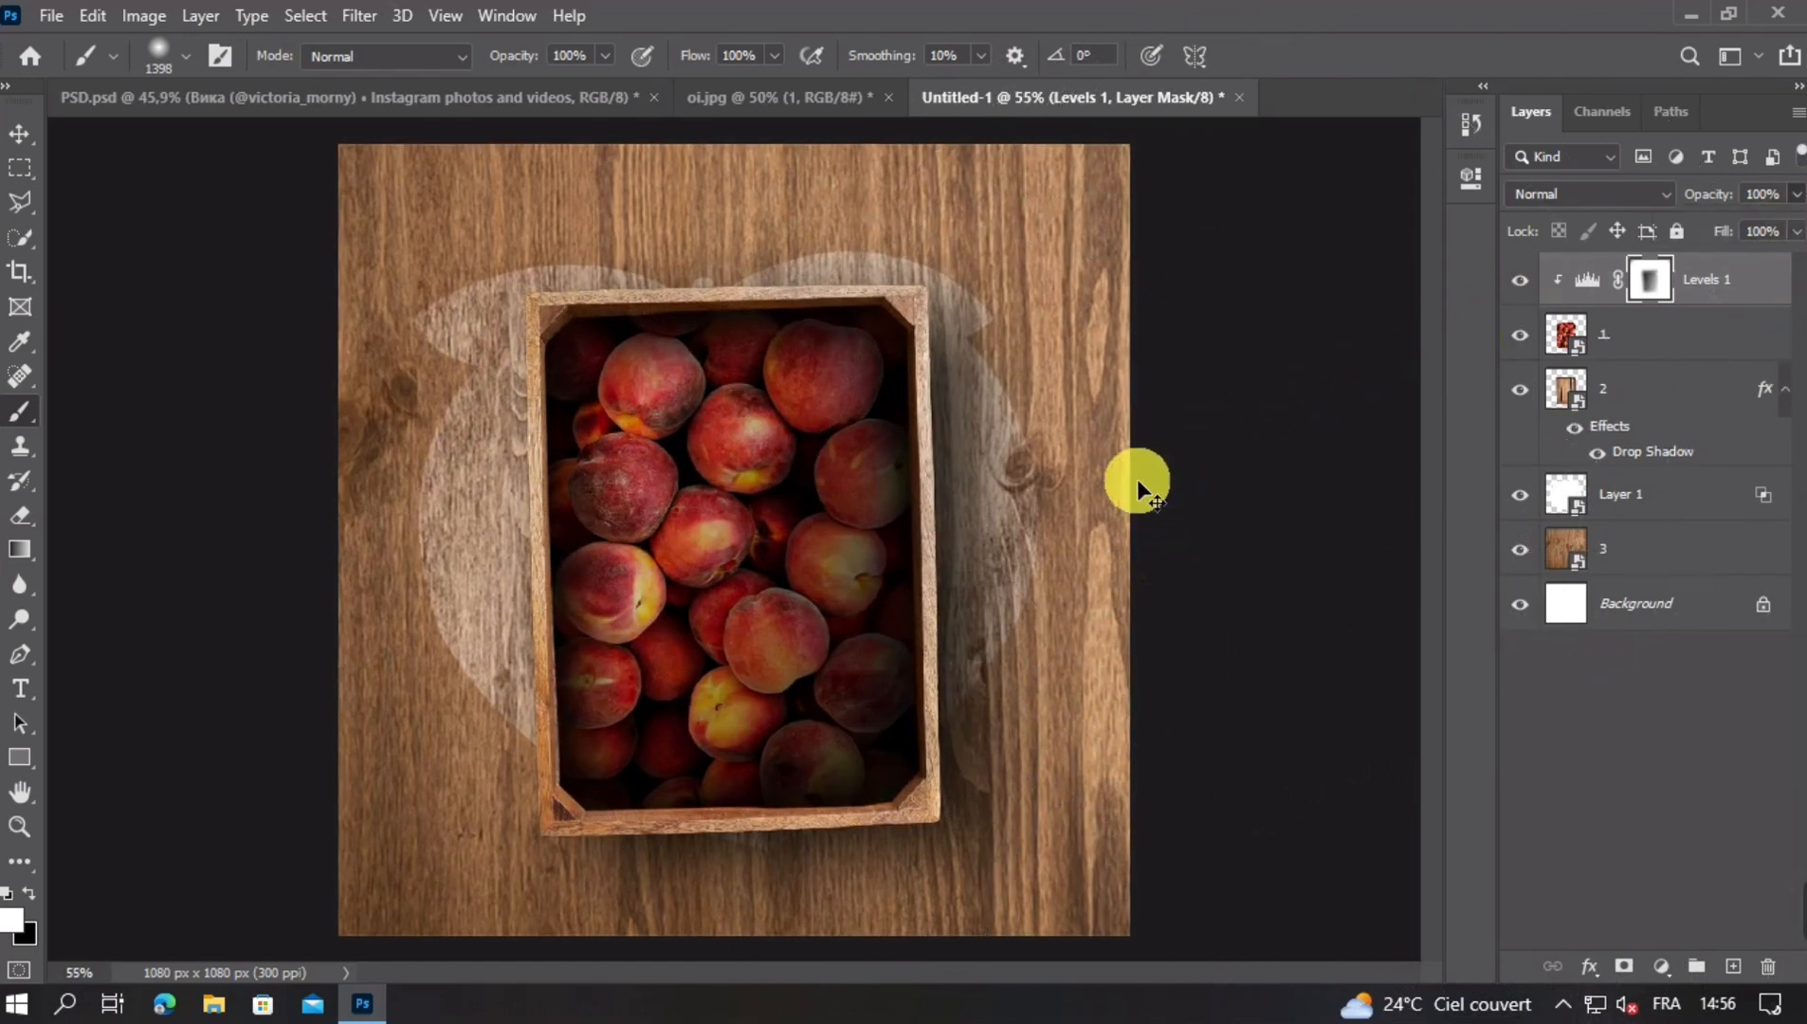
{"action": "key", "text": "ctrl+z"}
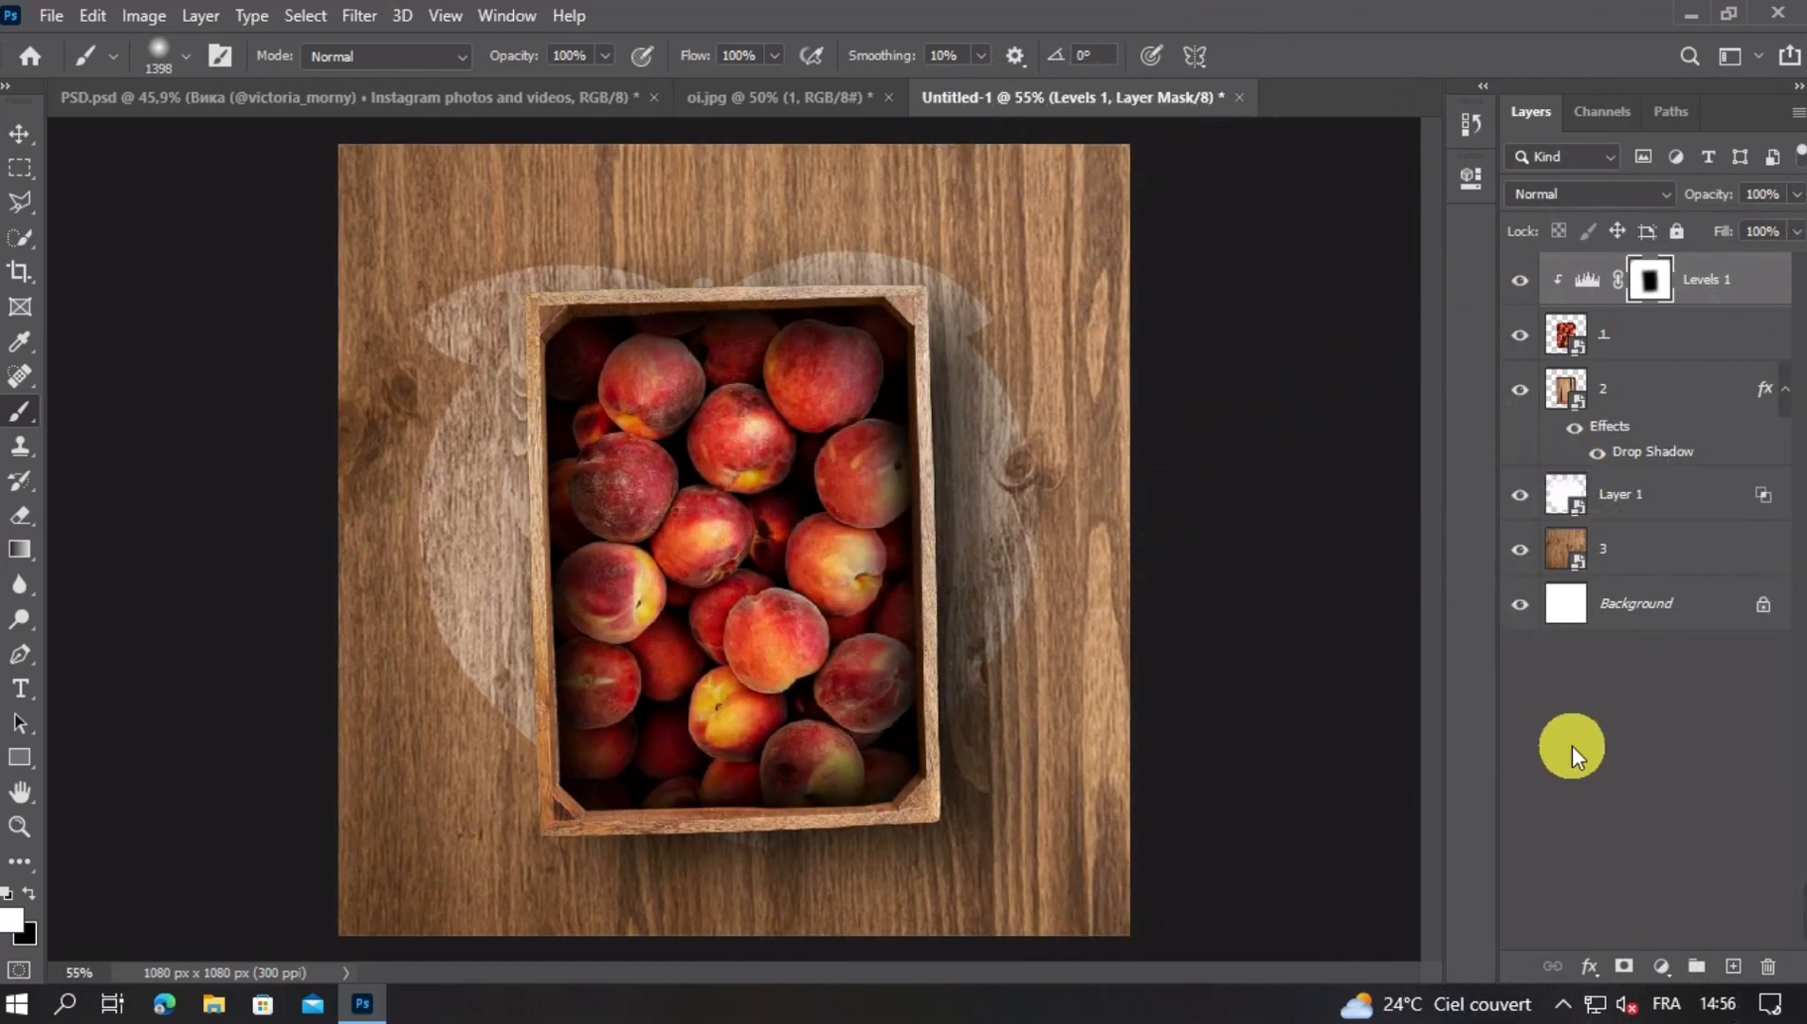
Add a second clipped Levels adjustment directly above the peaches layer, lower its output white level strongly, and invert its mask
{"action": "left_click", "coordinate": [1673, 332]}
{"action": "left_click", "coordinate": [1675, 967]}
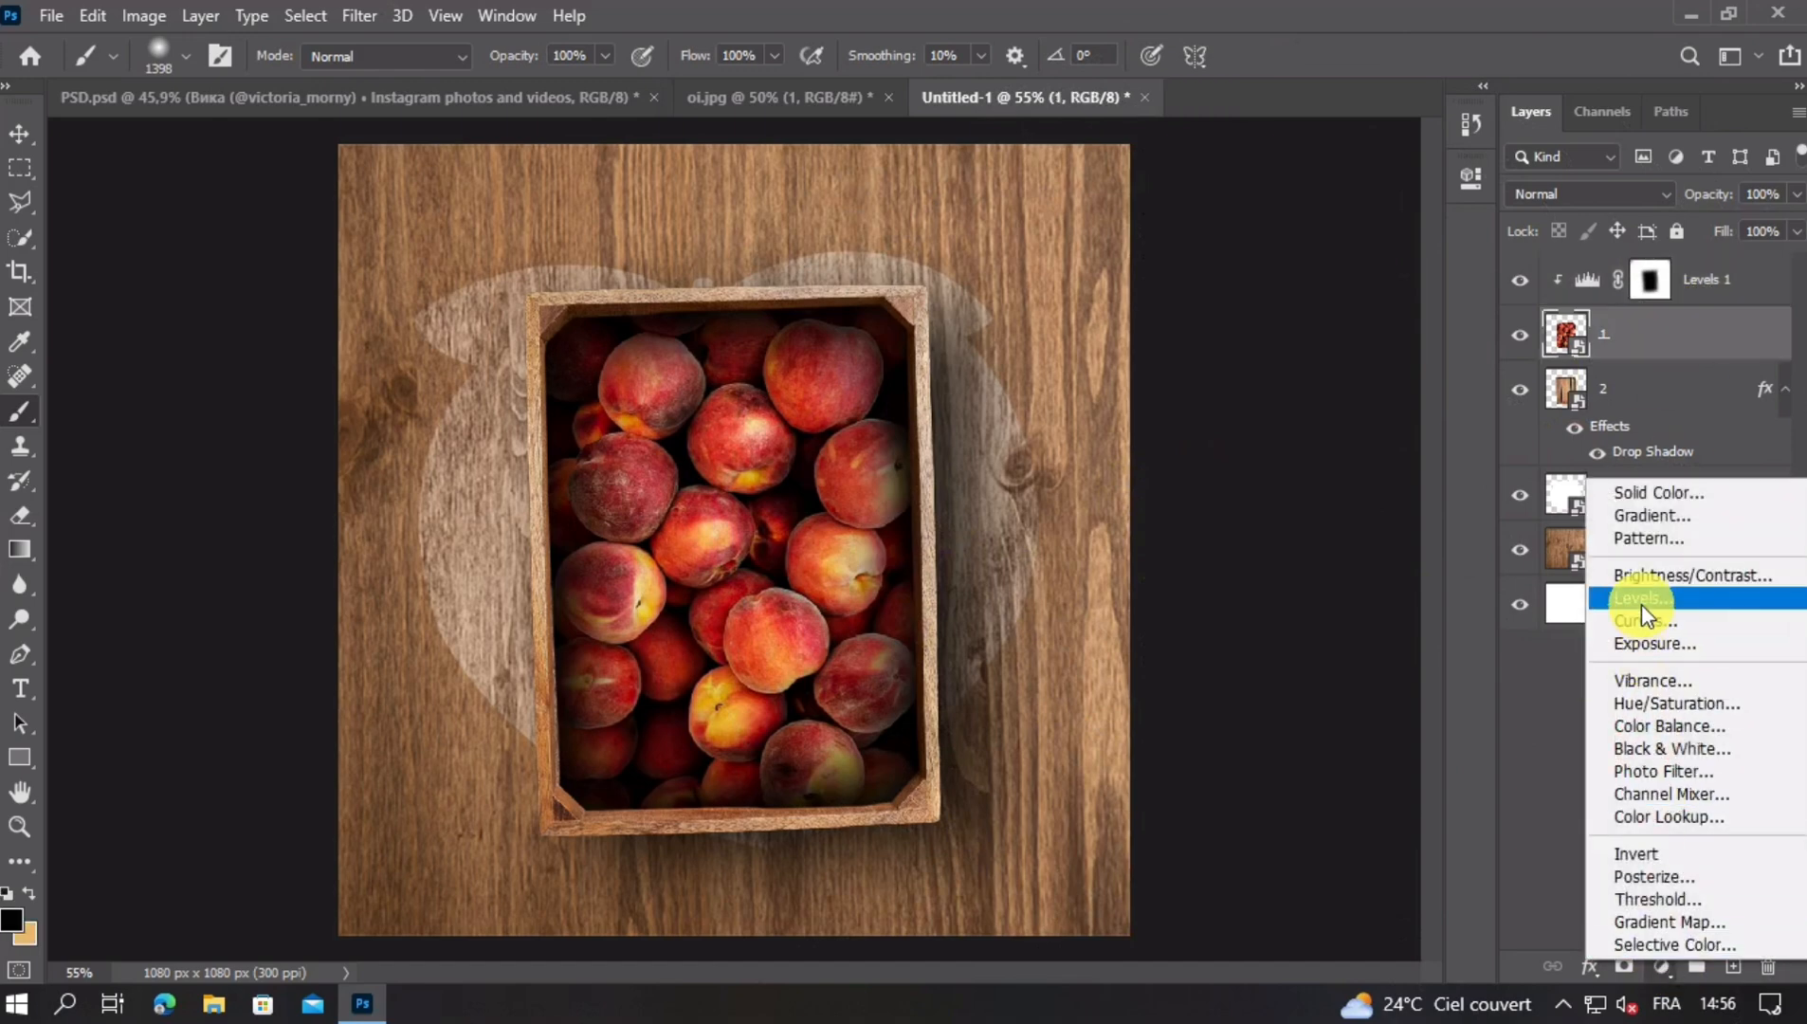
{"action": "left_click_drag", "start_coordinate": [1403, 531], "coordinate": [1170, 531]}
{"action": "left_click", "coordinate": [1394, 168]}
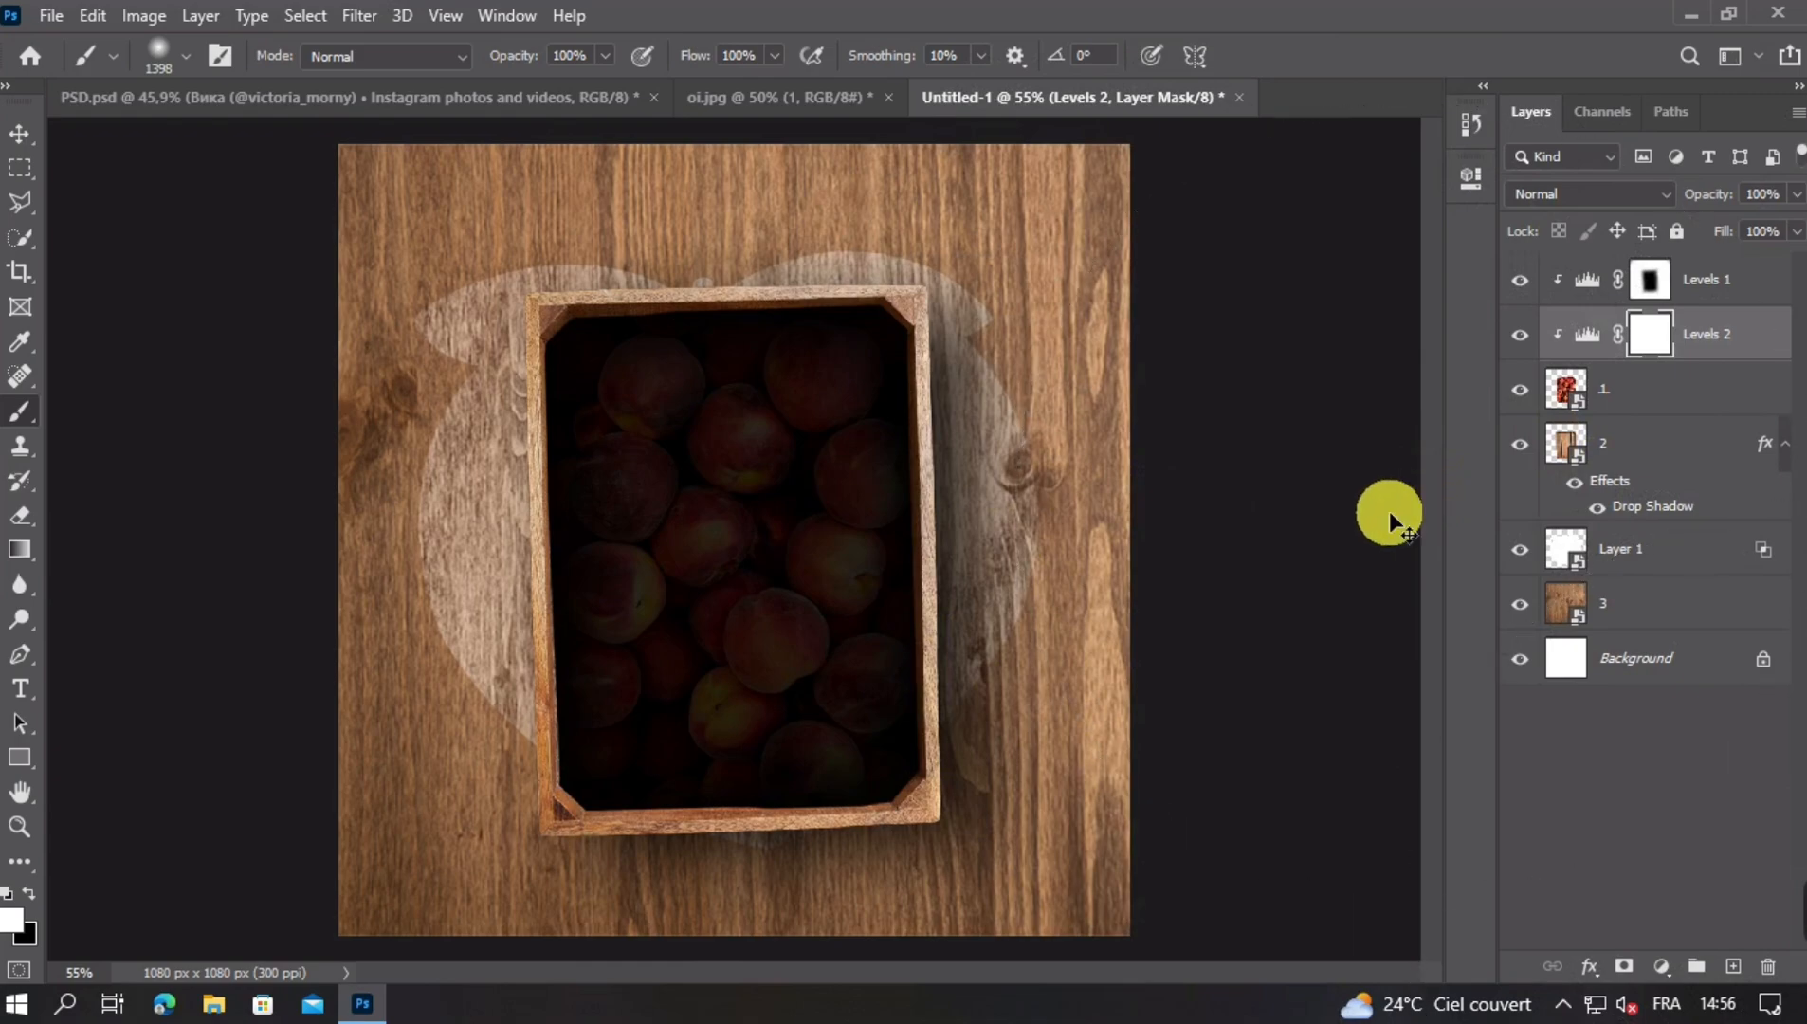
{"action": "key", "text": "ctrl+i"}
Paint a soft white gradient on the right side of the Levels 2 mask and set that layer's opacity to 89%
{"action": "key", "text": "ctrl+minus"}
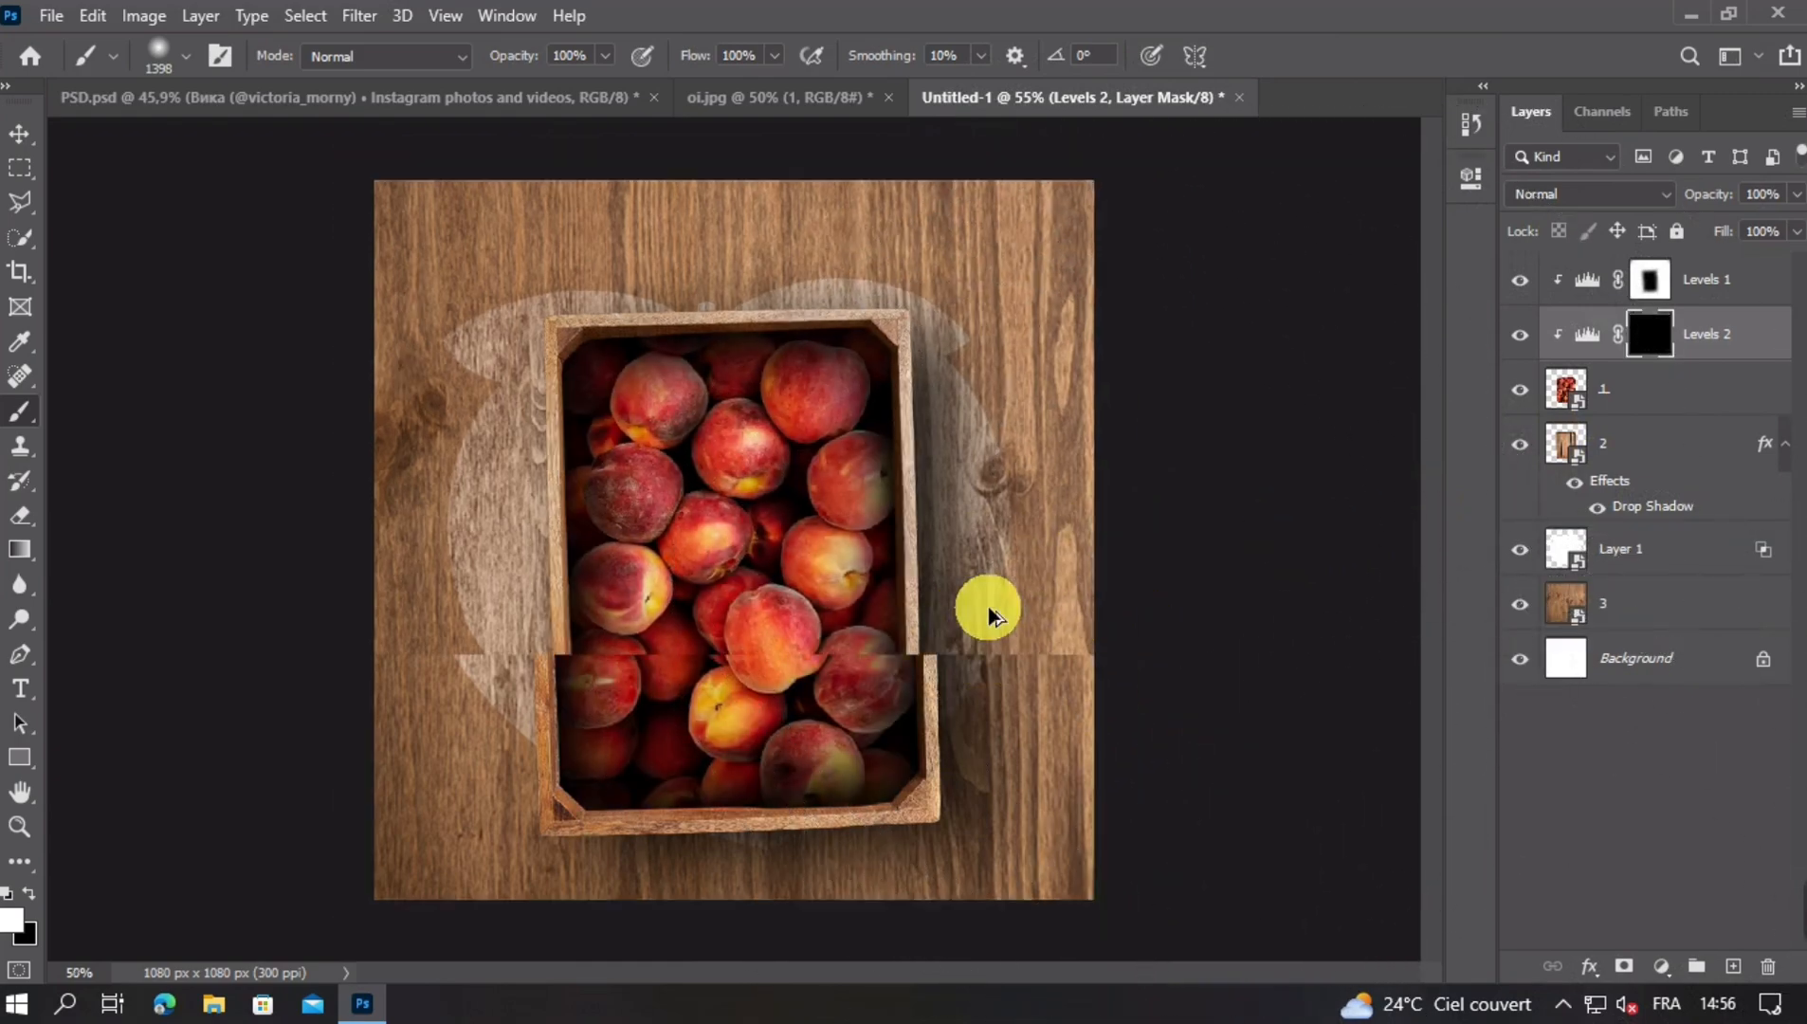
{"action": "scroll", "coordinate": [991, 614], "scroll_direction": "down", "scroll_amount": 3}
{"action": "left_click_drag", "start_coordinate": [1021, 396], "coordinate": [915, 815]}
{"action": "scroll", "coordinate": [1045, 837], "scroll_direction": "up", "scroll_amount": 4}
{"action": "left_click", "coordinate": [1797, 196]}
{"action": "left_click_drag", "start_coordinate": [1797, 224], "coordinate": [1780, 225]}
{"action": "left_click_drag", "start_coordinate": [956, 637], "coordinate": [822, 637]}
{"action": "left_click", "coordinate": [1060, 581]}
{"action": "key", "text": "ctrl+plus"}
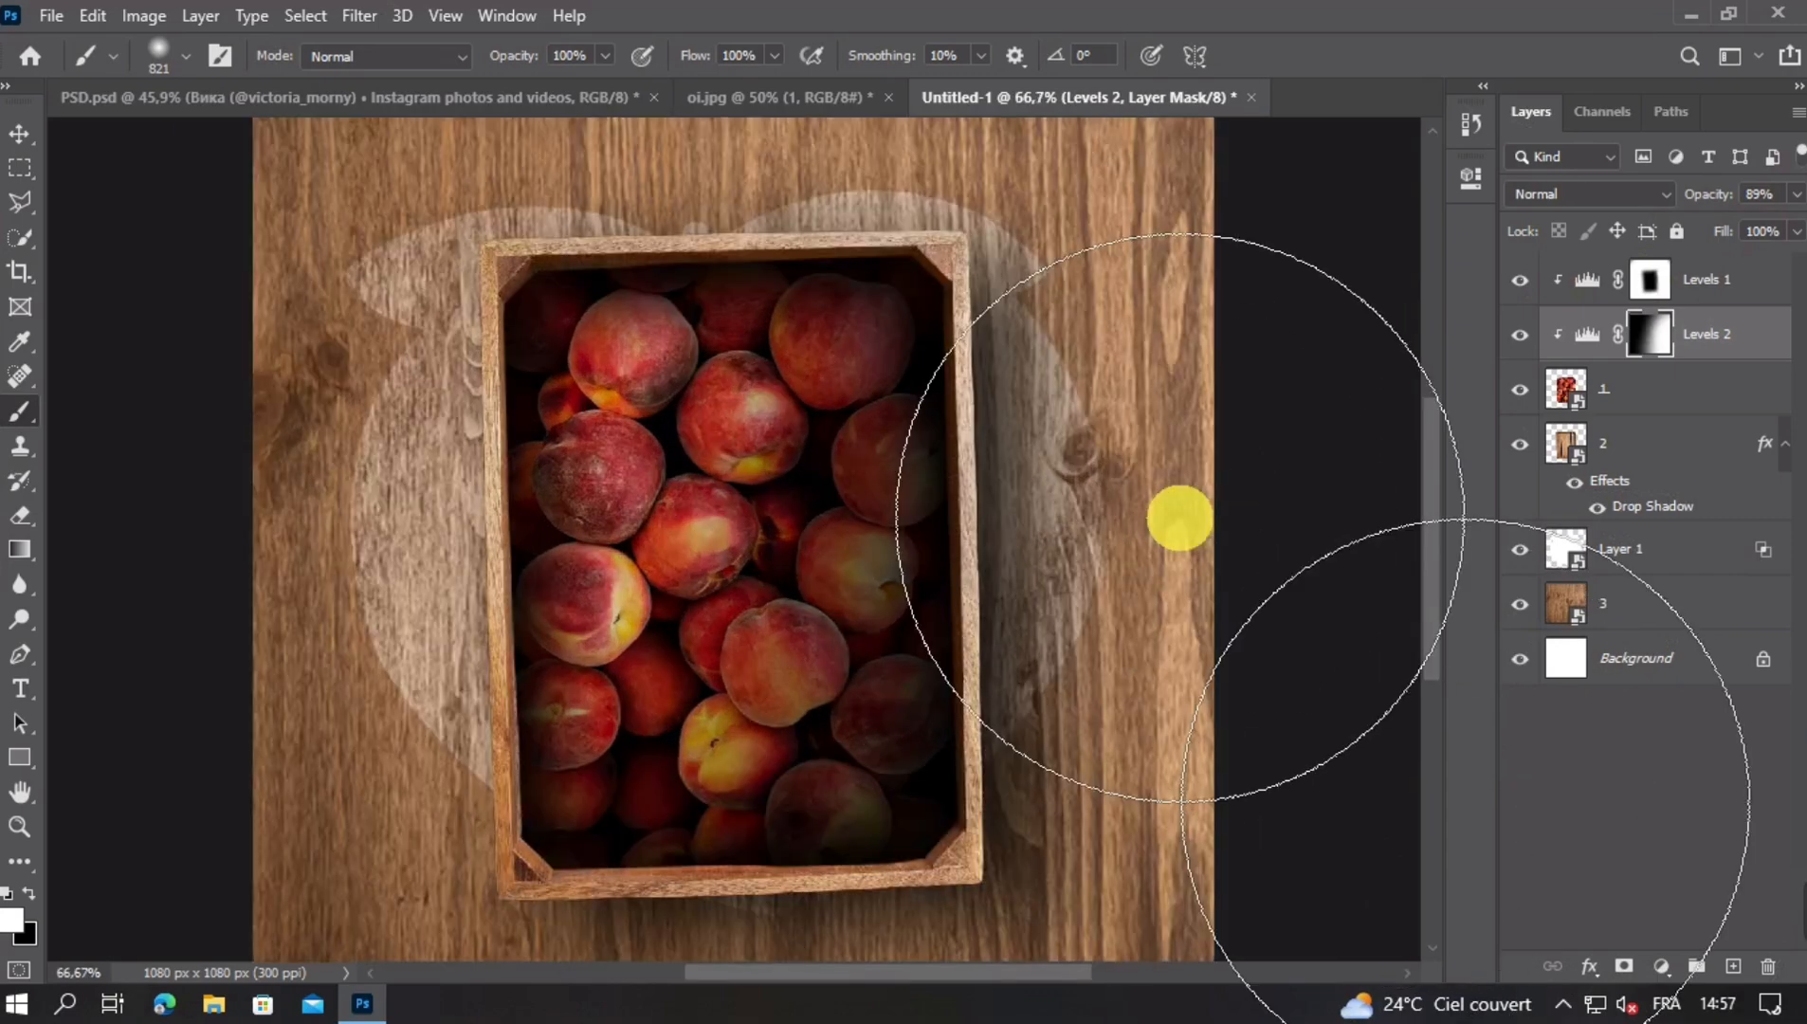
Rasterize the peaches layer and darken its midtones with the Burn tool at 50% exposure
{"action": "key", "text": "v"}
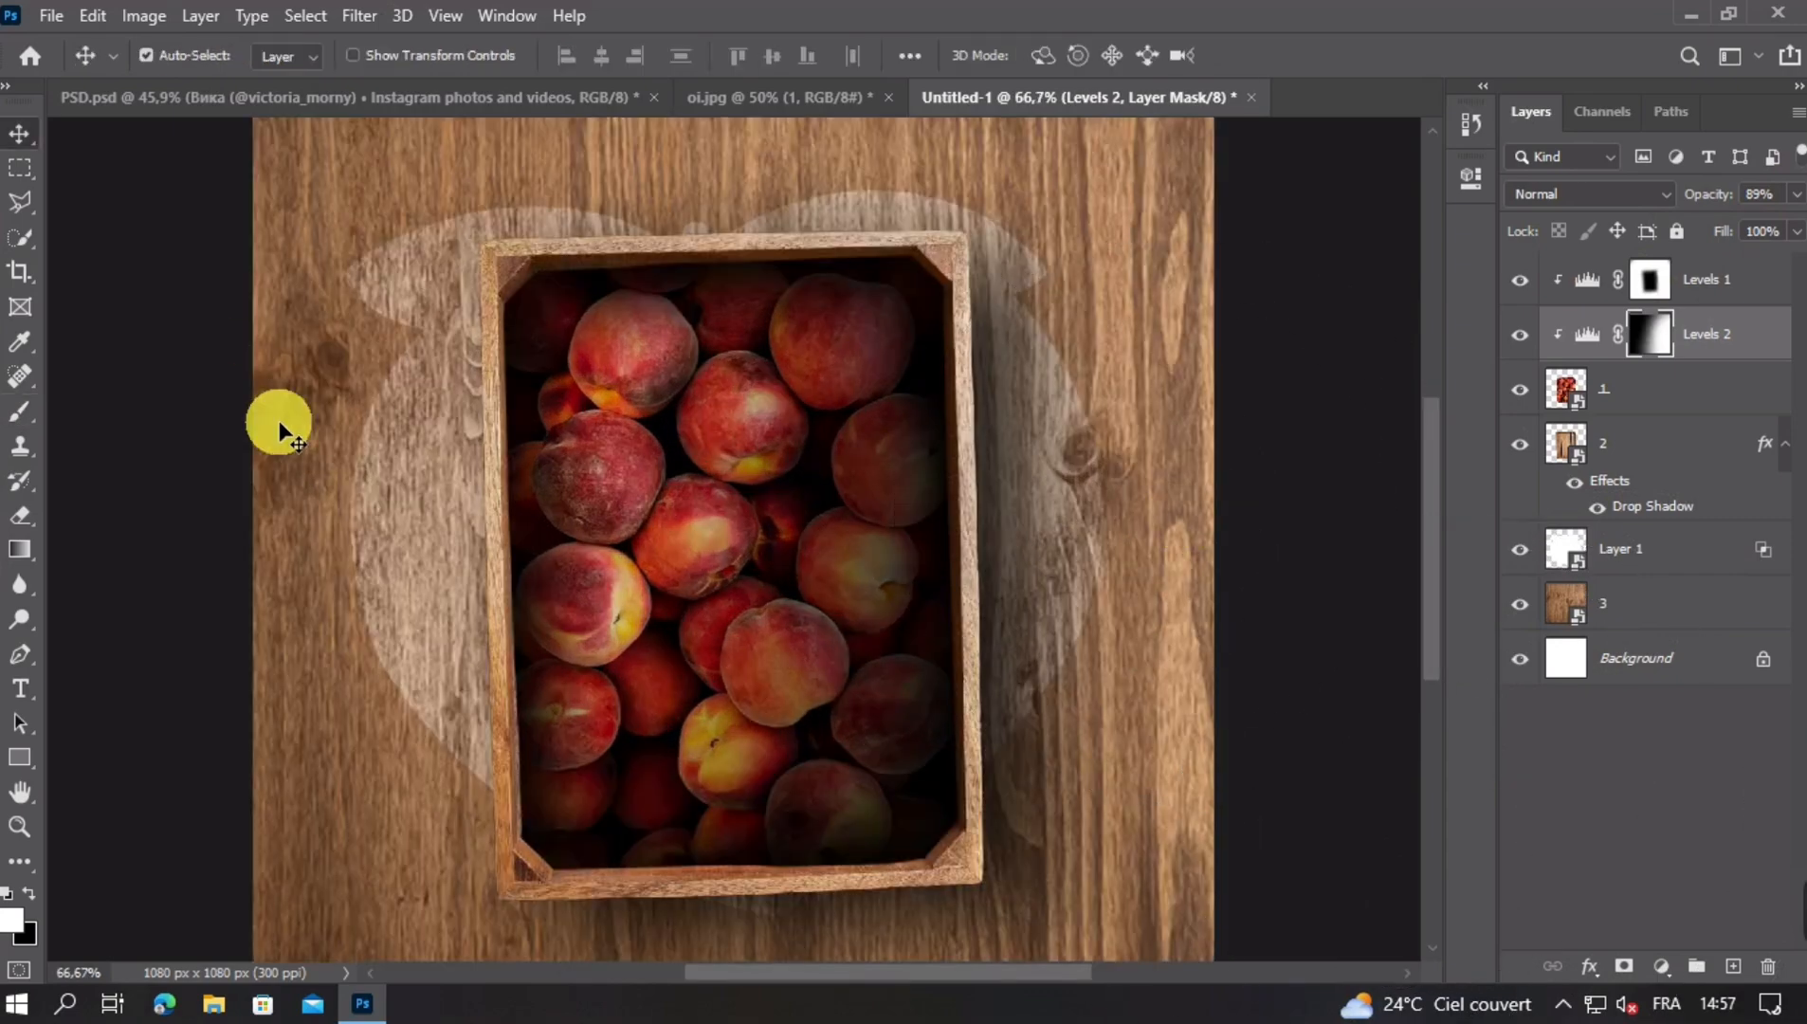
{"action": "right_click", "coordinate": [1612, 390]}
{"action": "left_click", "coordinate": [1527, 464]}
{"action": "key", "text": "o"}
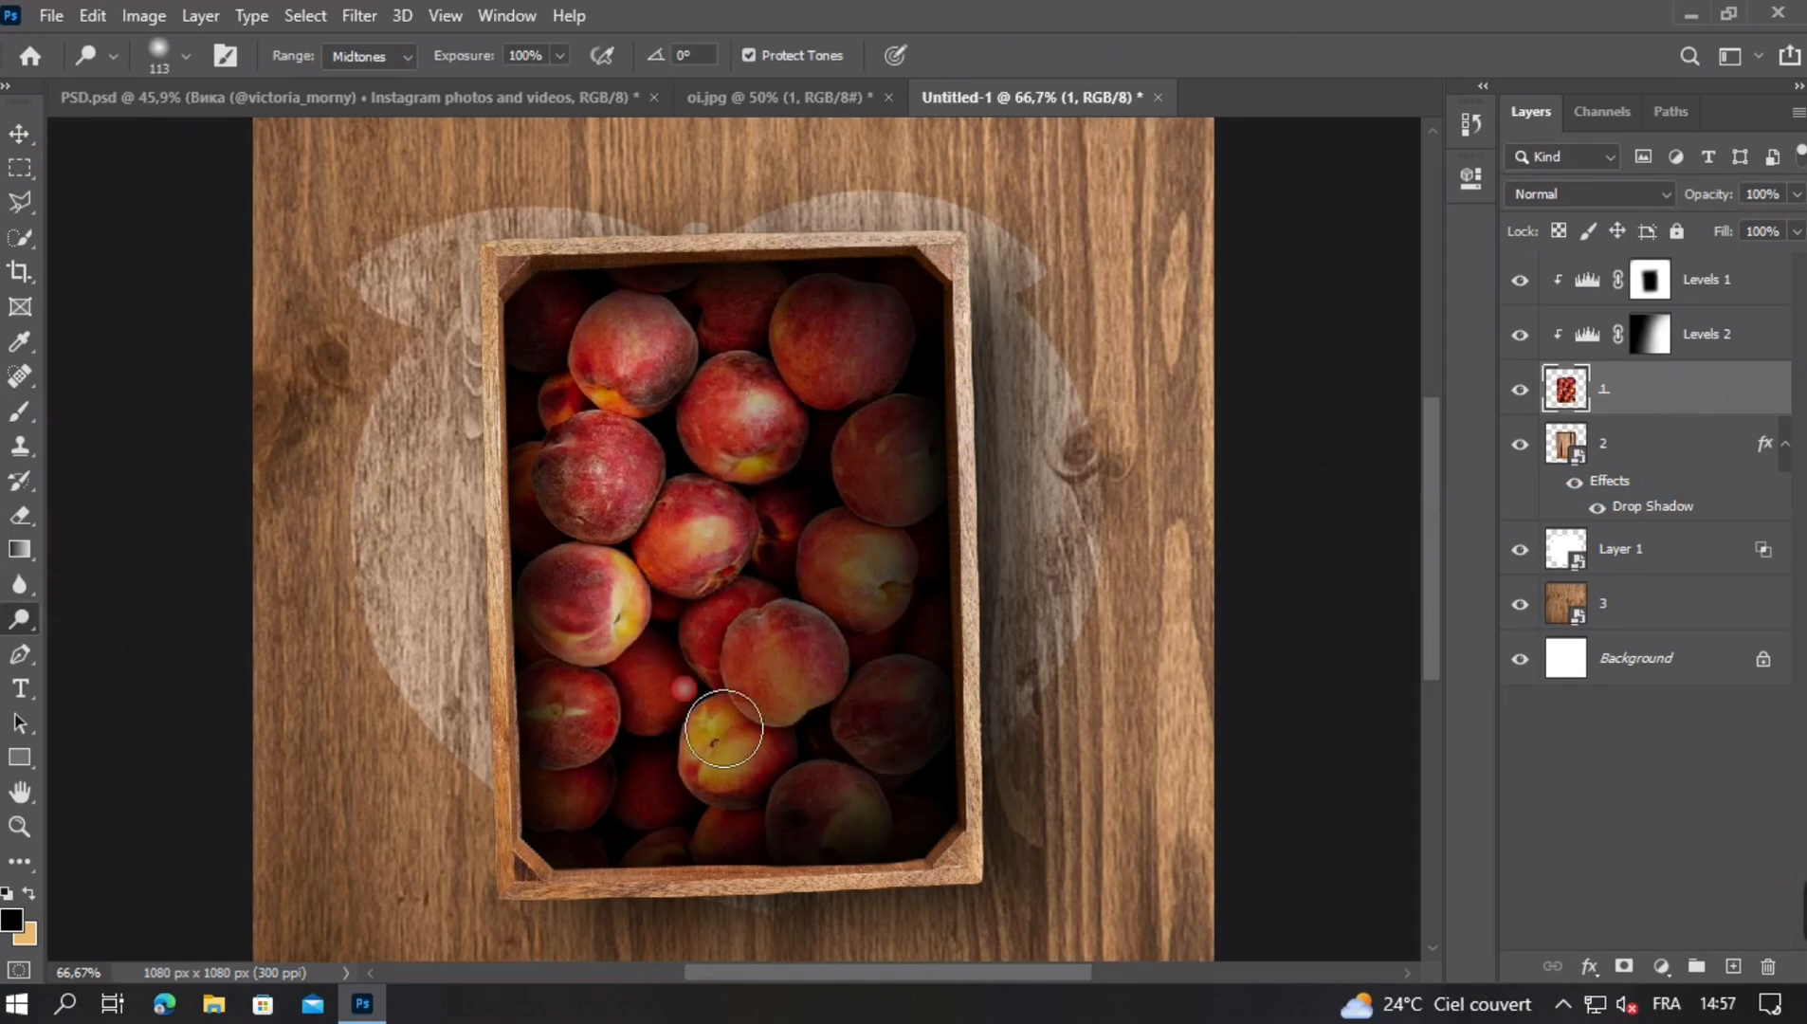
{"action": "left_click_drag", "start_coordinate": [20, 619], "coordinate": [104, 641]}
{"action": "left_click_drag", "start_coordinate": [778, 730], "coordinate": [588, 740]}
{"action": "scroll", "coordinate": [988, 607], "scroll_direction": "down", "scroll_amount": 5}
{"action": "scroll", "coordinate": [988, 607], "scroll_direction": "up", "scroll_amount": 2}
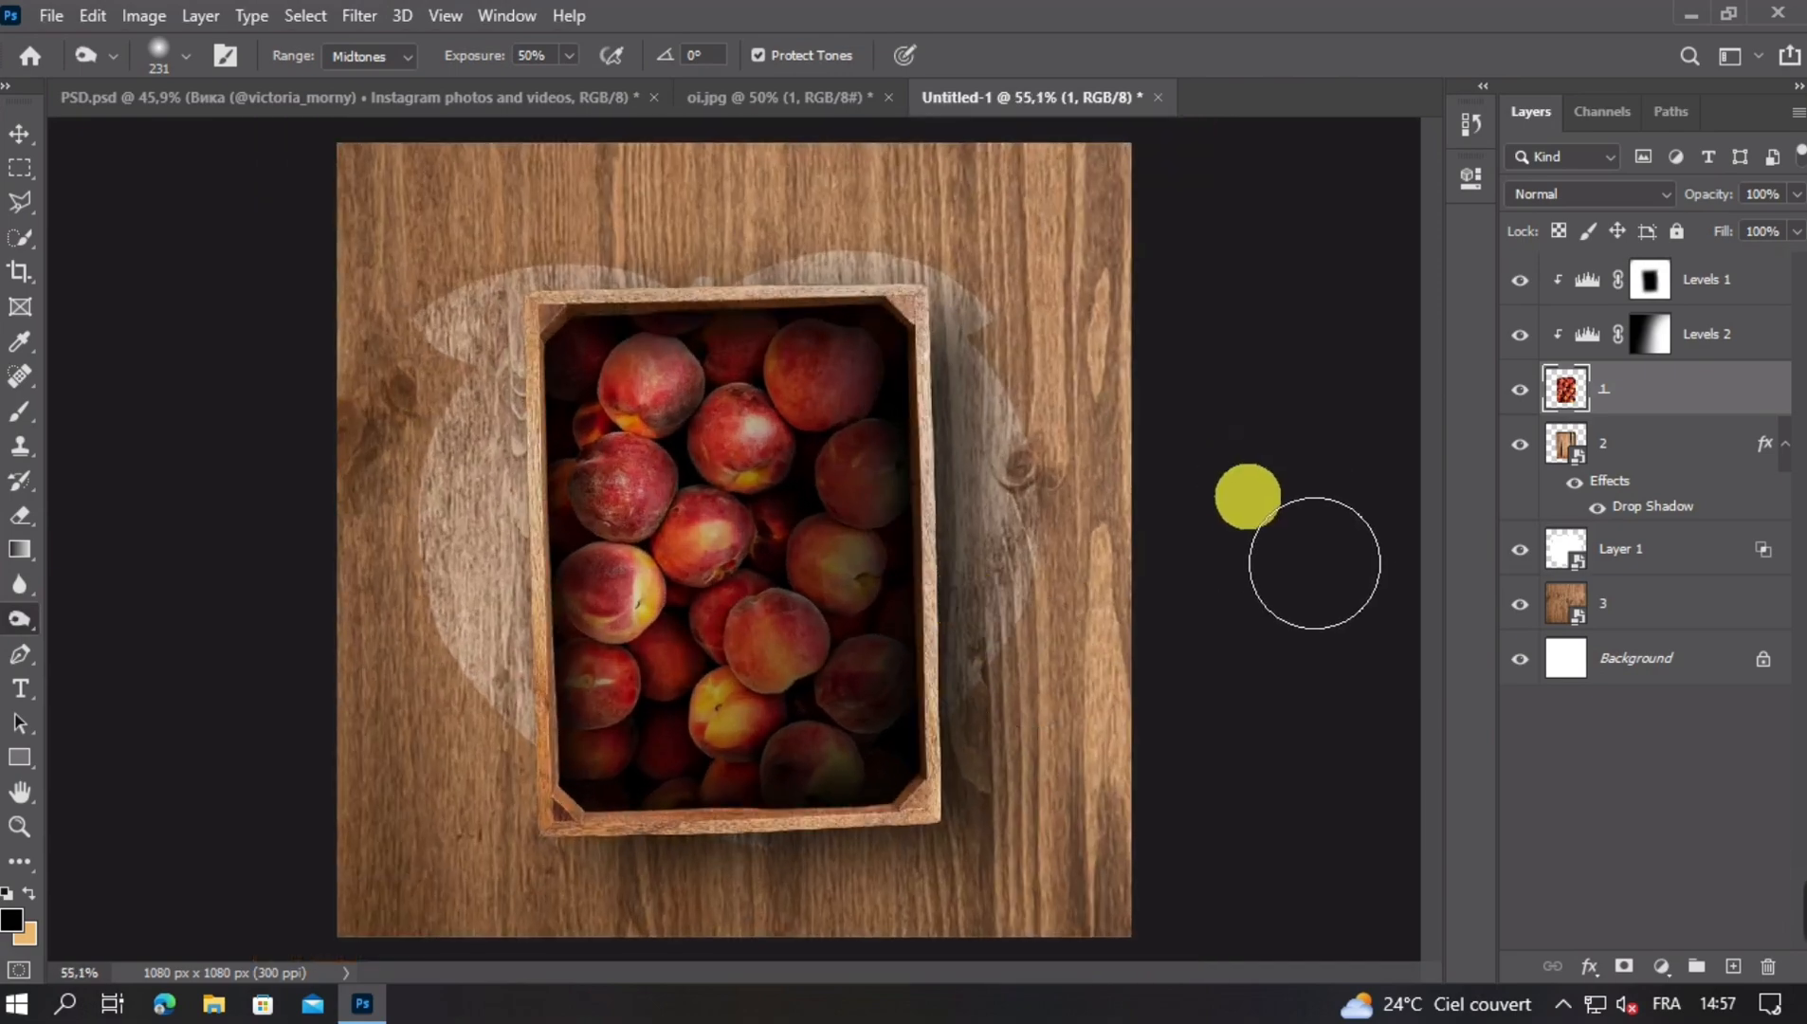
Compare the shading with each Levels adjustment hidden and shown, and set the Levels 1 opacity to 95%
{"action": "left_click", "coordinate": [20, 134]}
{"action": "left_click", "coordinate": [1520, 333]}
{"action": "left_click", "coordinate": [1520, 333]}
{"action": "left_click", "coordinate": [1650, 334]}
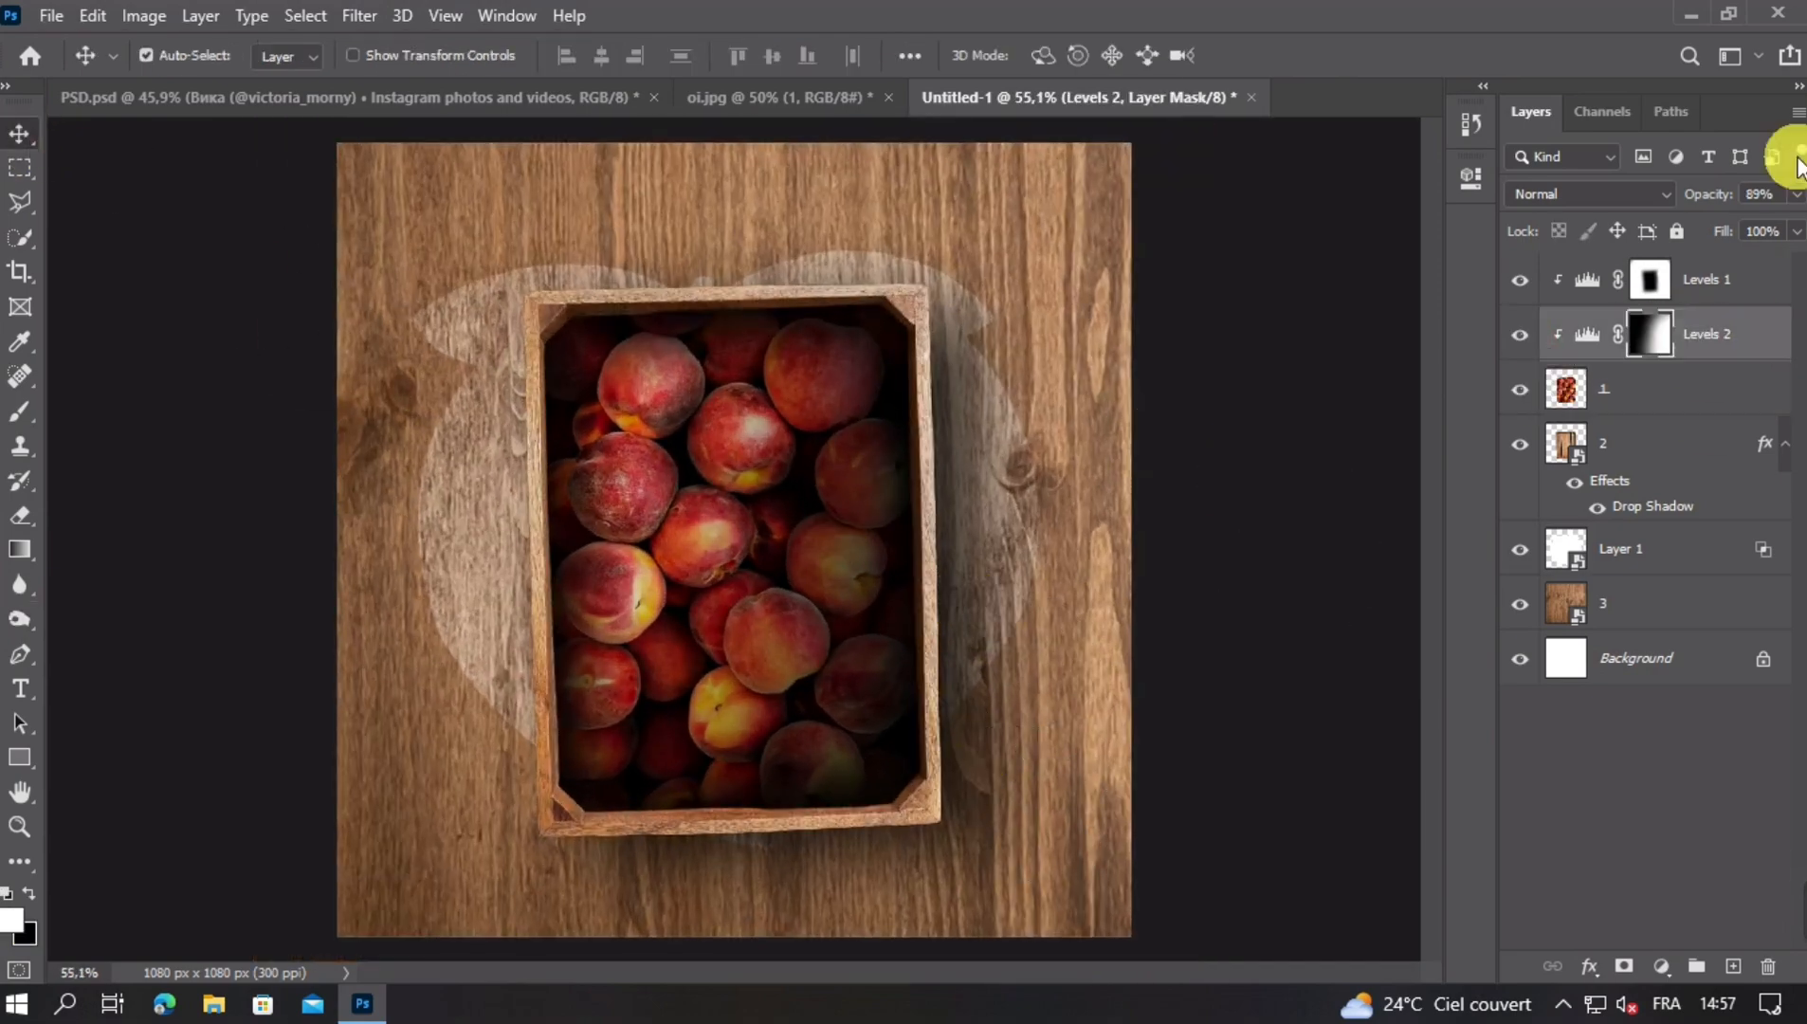
{"action": "left_click", "coordinate": [1520, 279]}
{"action": "left_click", "coordinate": [1520, 278]}
{"action": "left_click", "coordinate": [1649, 279]}
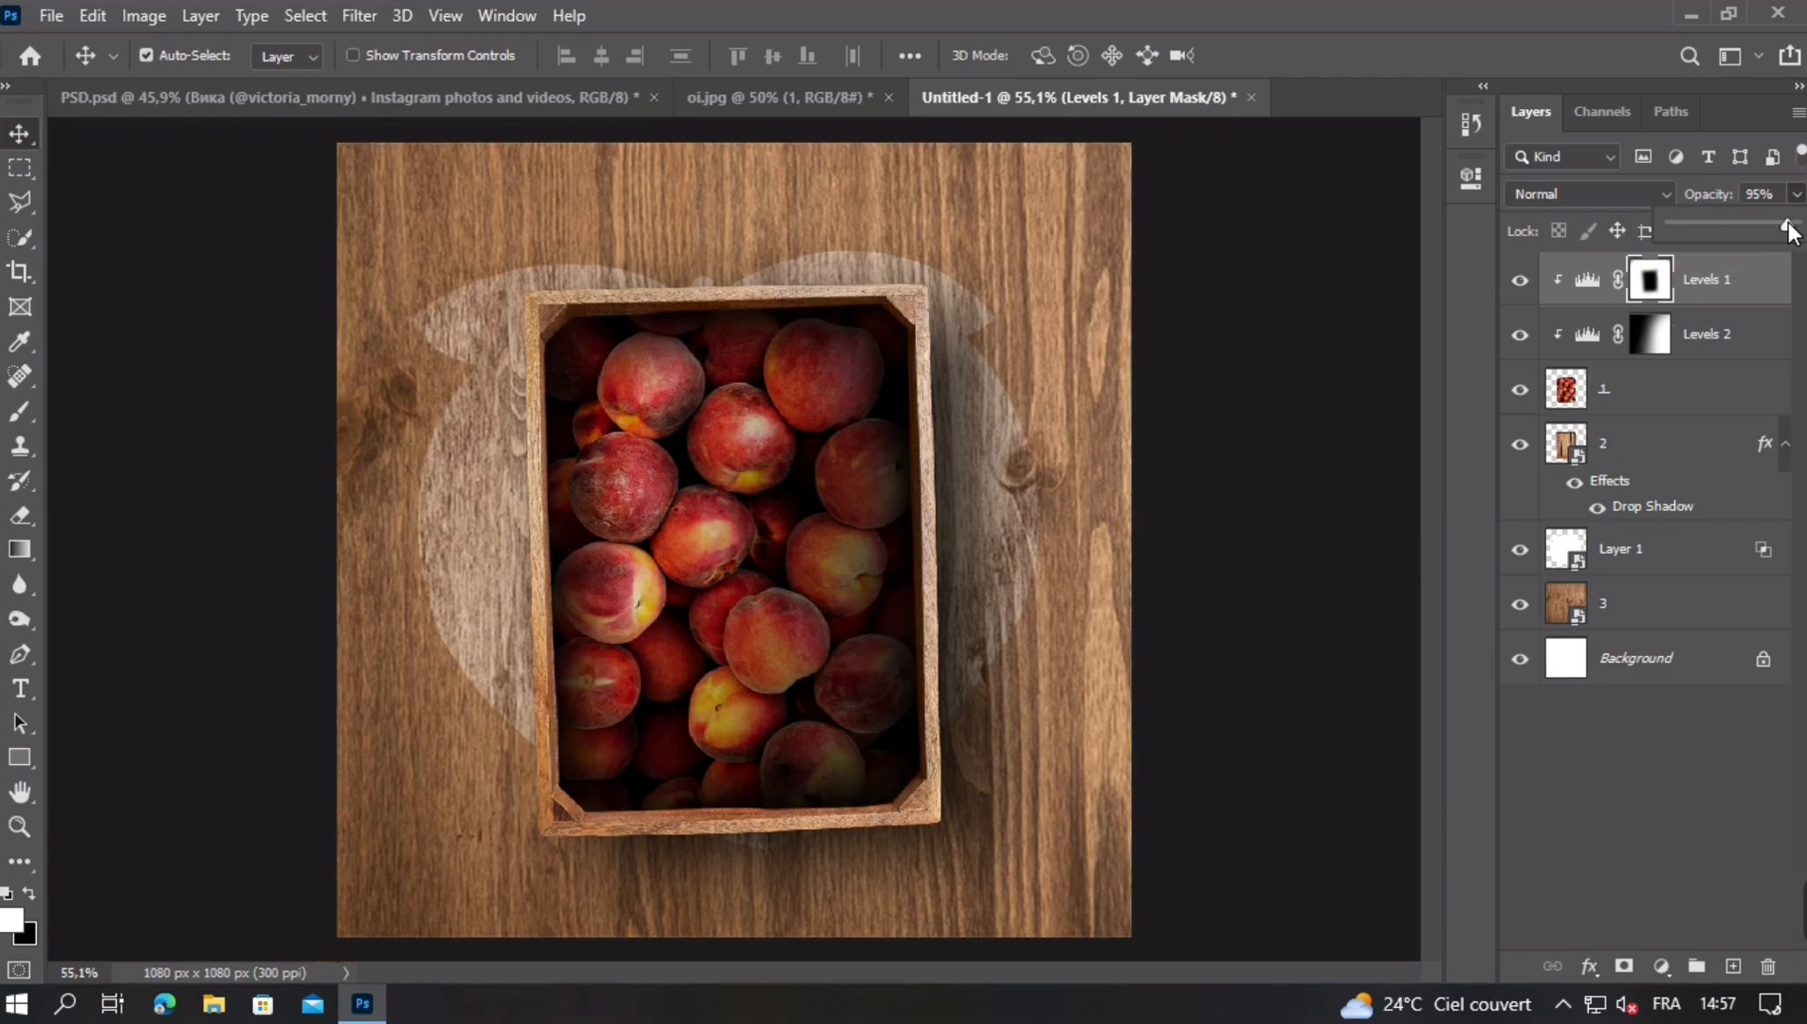
Darken the peaches along the crate's inner edges with a 175 px soft brush on the Levels 1 mask, and set Levels 2 opacity to 88%
{"action": "key", "text": "ctrl+1"}
{"action": "key", "text": "ctrl+minus"}
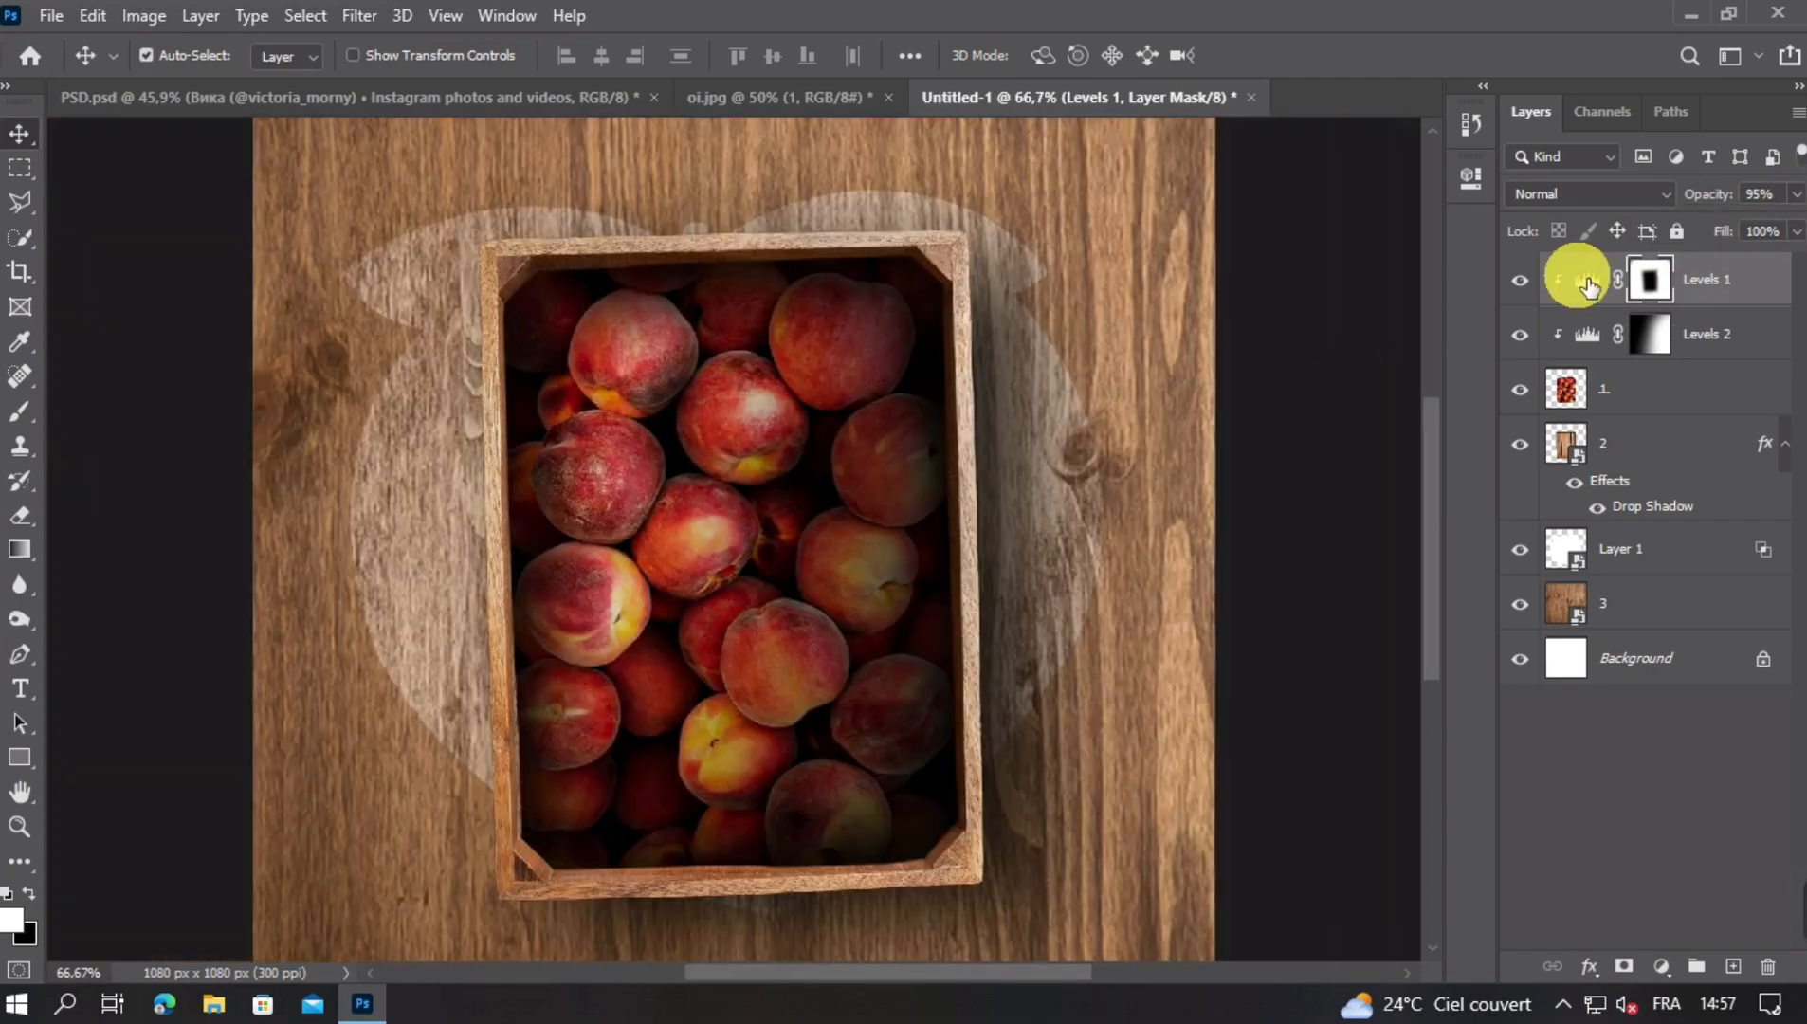
{"action": "left_click", "coordinate": [20, 410]}
{"action": "scroll", "coordinate": [724, 449], "scroll_direction": "up", "scroll_amount": 1}
{"action": "mouse_move", "coordinate": [633, 463]}
{"action": "left_mouse_down"}
{"action": "mouse_move", "coordinate": [354, 460]}
{"action": "mouse_move", "coordinate": [372, 433]}
{"action": "left_mouse_up"}
{"action": "left_click_drag", "start_coordinate": [705, 451], "coordinate": [750, 450]}
{"action": "left_click_drag", "start_coordinate": [735, 553], "coordinate": [782, 249]}
{"action": "left_click_drag", "start_coordinate": [509, 805], "coordinate": [474, 454]}
{"action": "left_click_drag", "start_coordinate": [472, 375], "coordinate": [489, 571]}
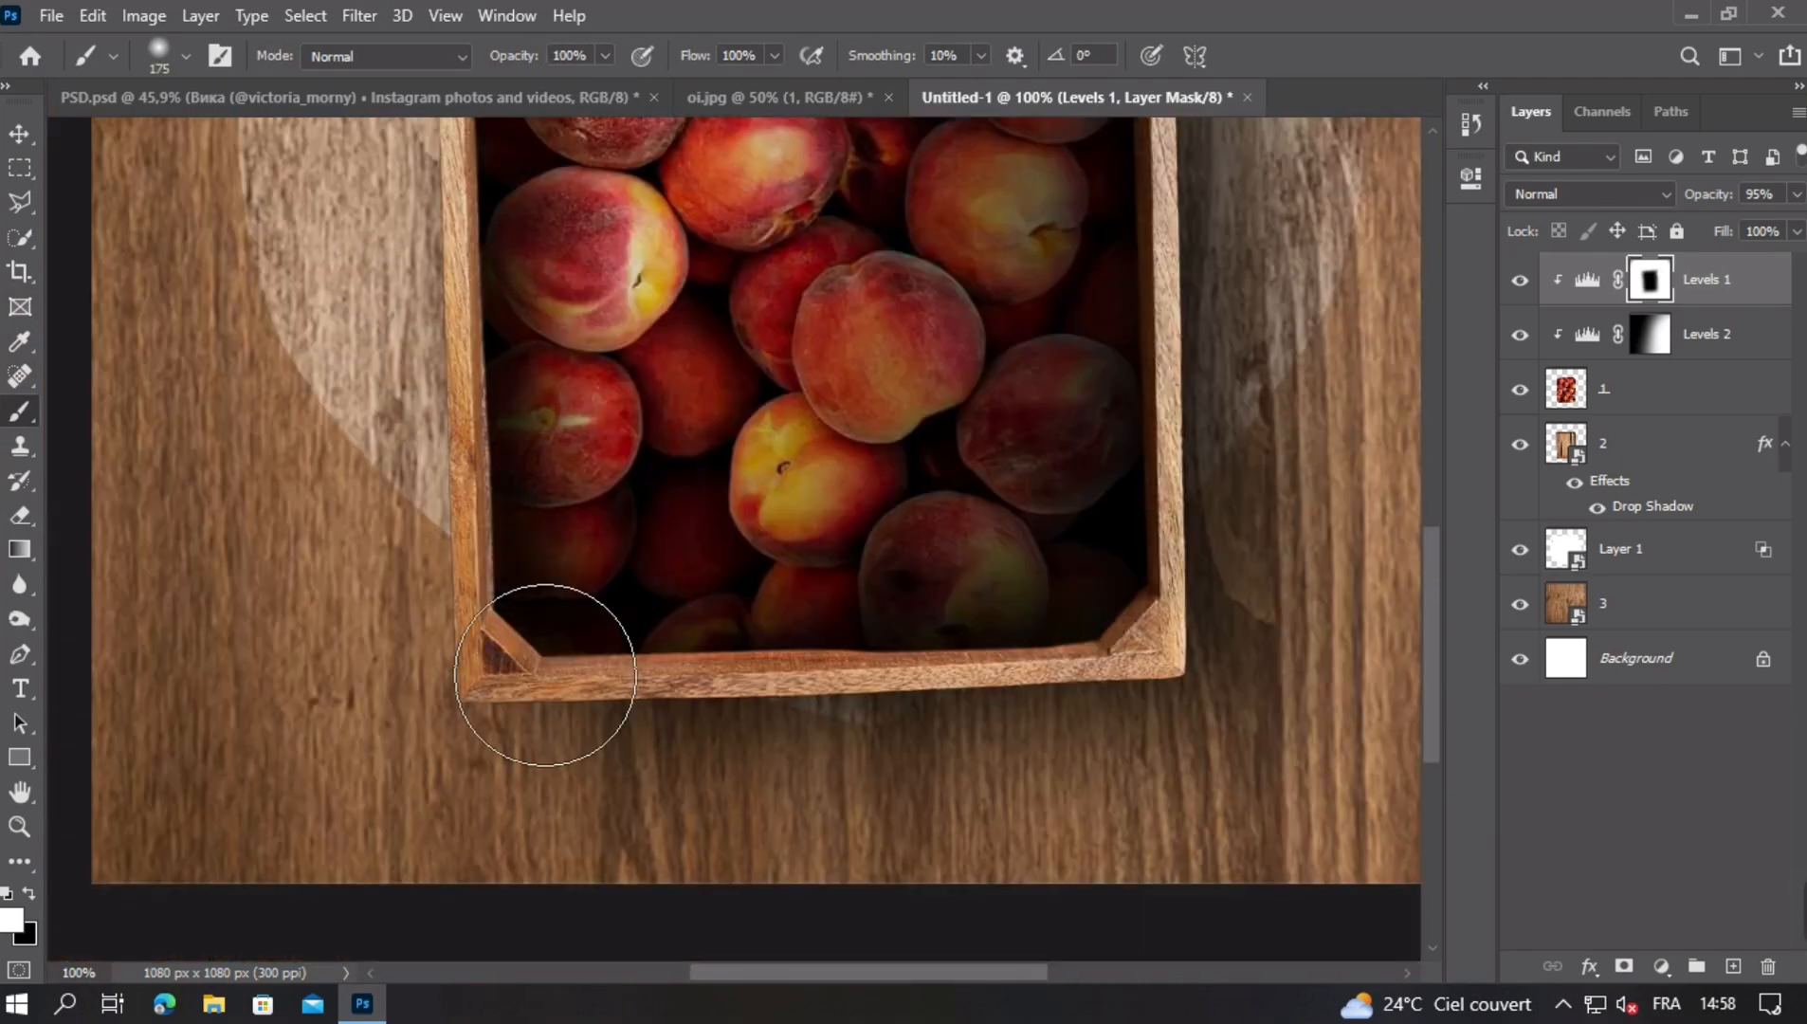
{"action": "left_click_drag", "start_coordinate": [1256, 442], "coordinate": [881, 655]}
{"action": "scroll", "coordinate": [882, 657], "scroll_direction": "down", "scroll_amount": 1}
{"action": "scroll", "coordinate": [880, 656], "scroll_direction": "down", "scroll_amount": 1}
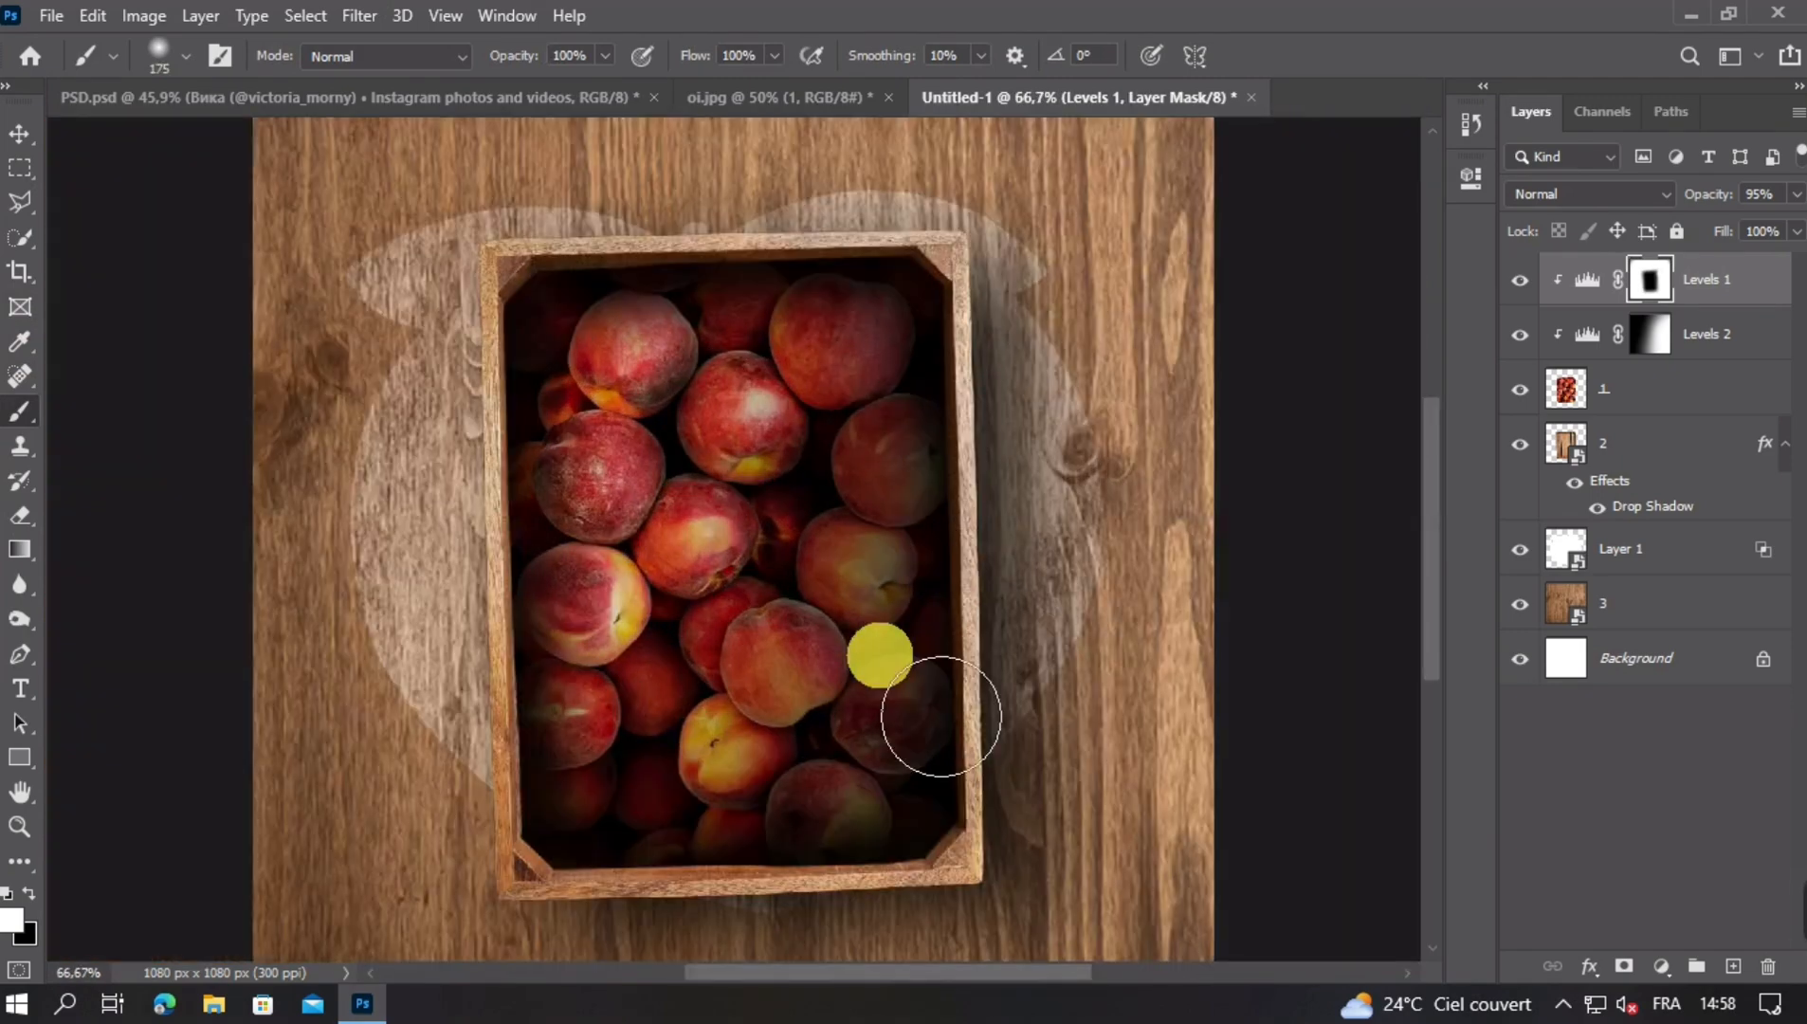
{"action": "key", "text": "v"}
{"action": "left_click", "coordinate": [1798, 199]}
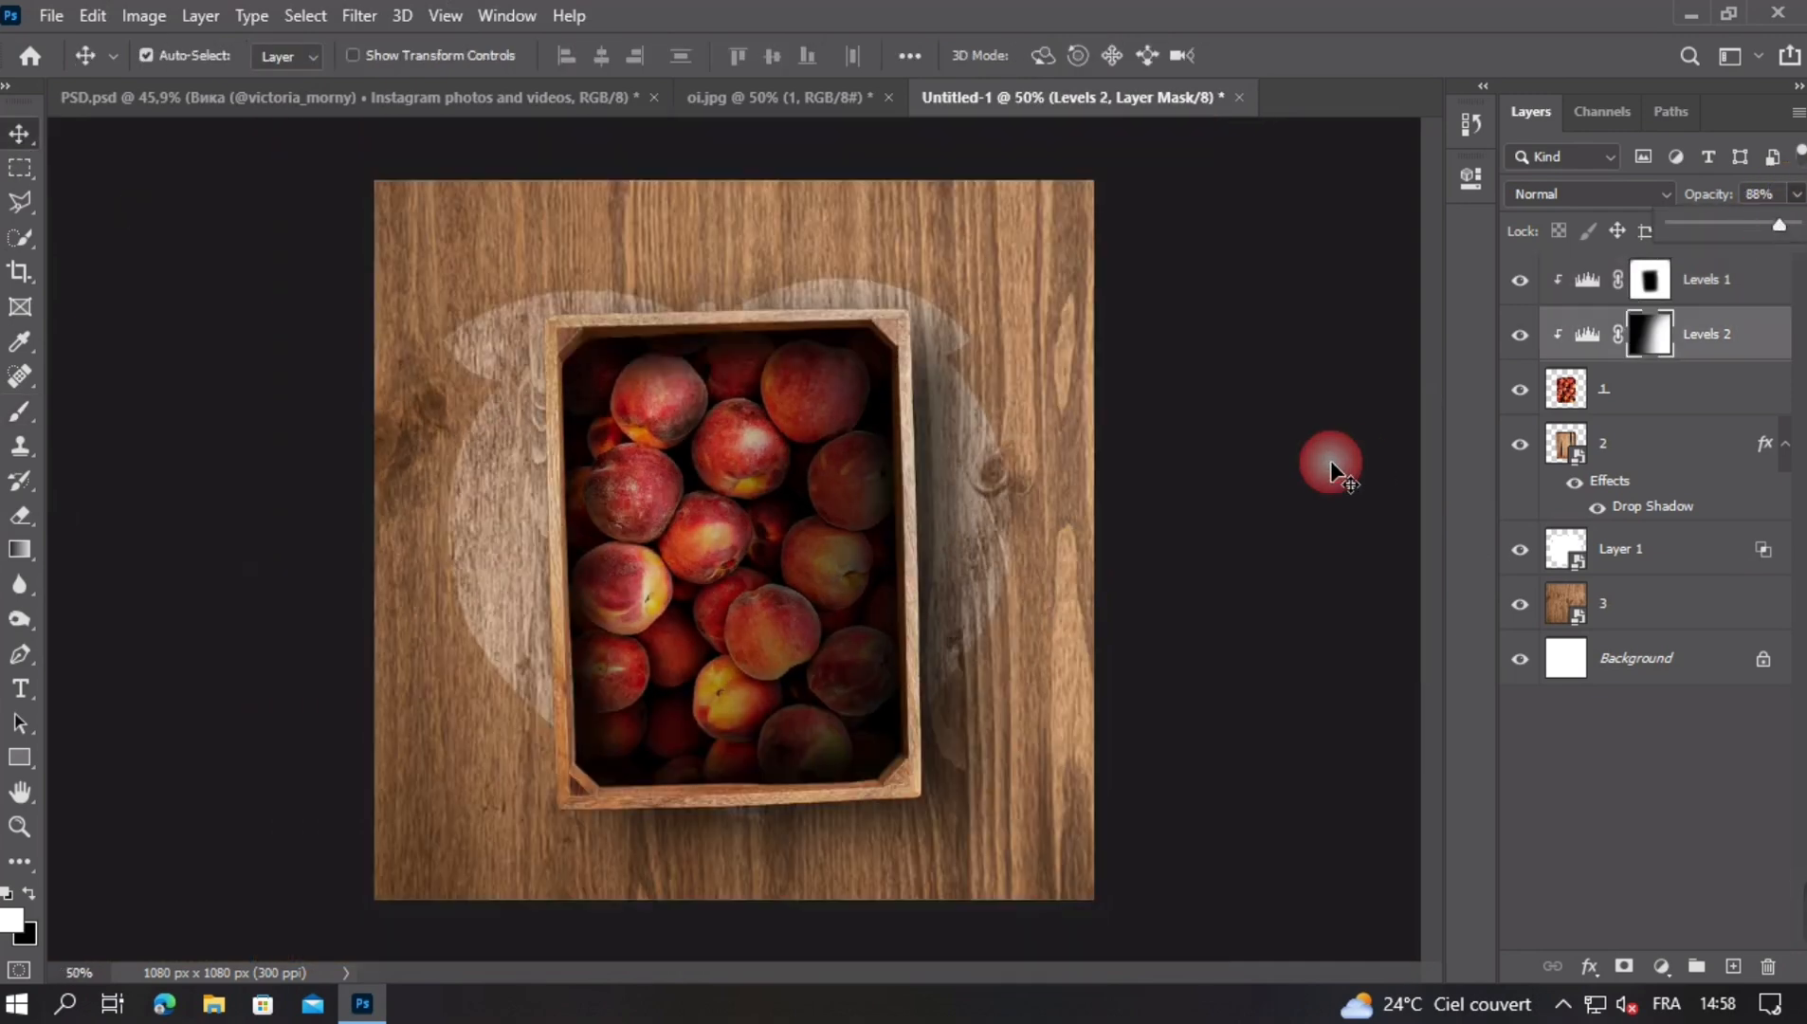
Add a Levels adjustment clipped to the wood background layer with the output white level at 26
{"action": "left_click", "coordinate": [1631, 604]}
{"action": "left_click", "coordinate": [1661, 966]}
{"action": "left_click", "coordinate": [1660, 603]}
{"action": "left_click_drag", "start_coordinate": [1405, 526], "coordinate": [1149, 527]}
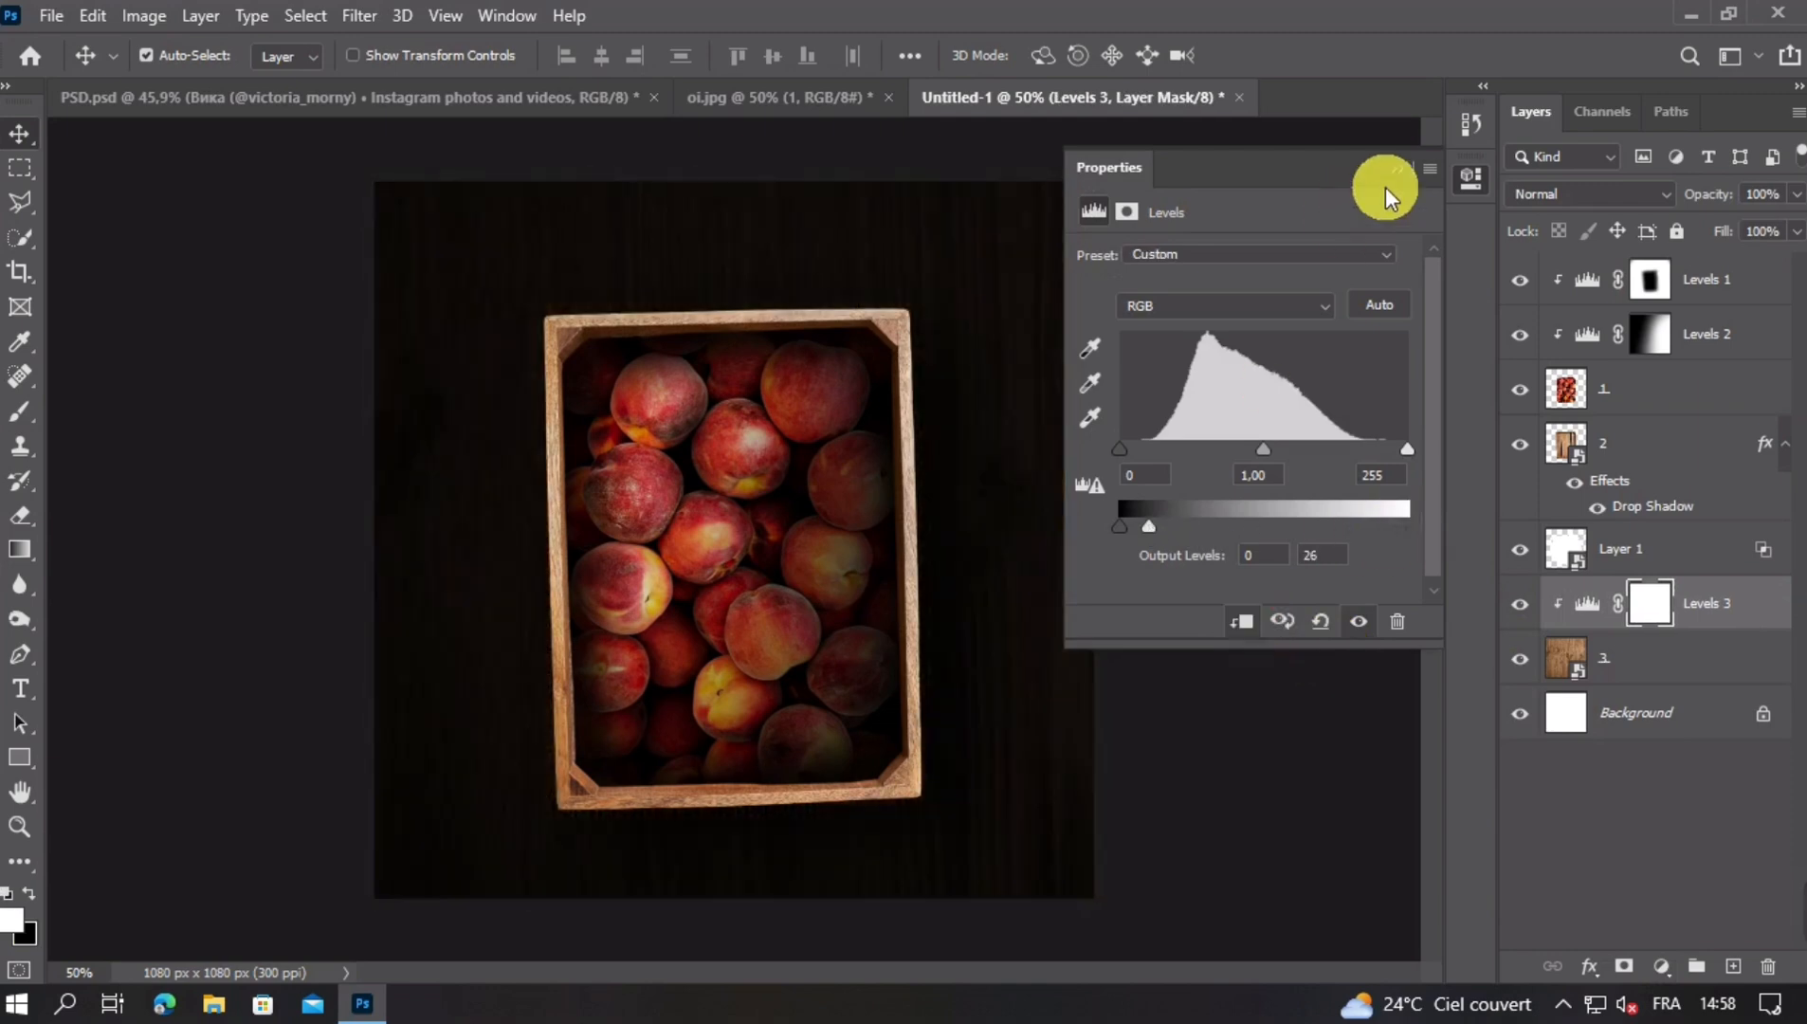
Invert the Levels 3 mask to black and try painting the wood's right side with a 1645 px soft white brush
{"action": "left_click", "coordinate": [1397, 169]}
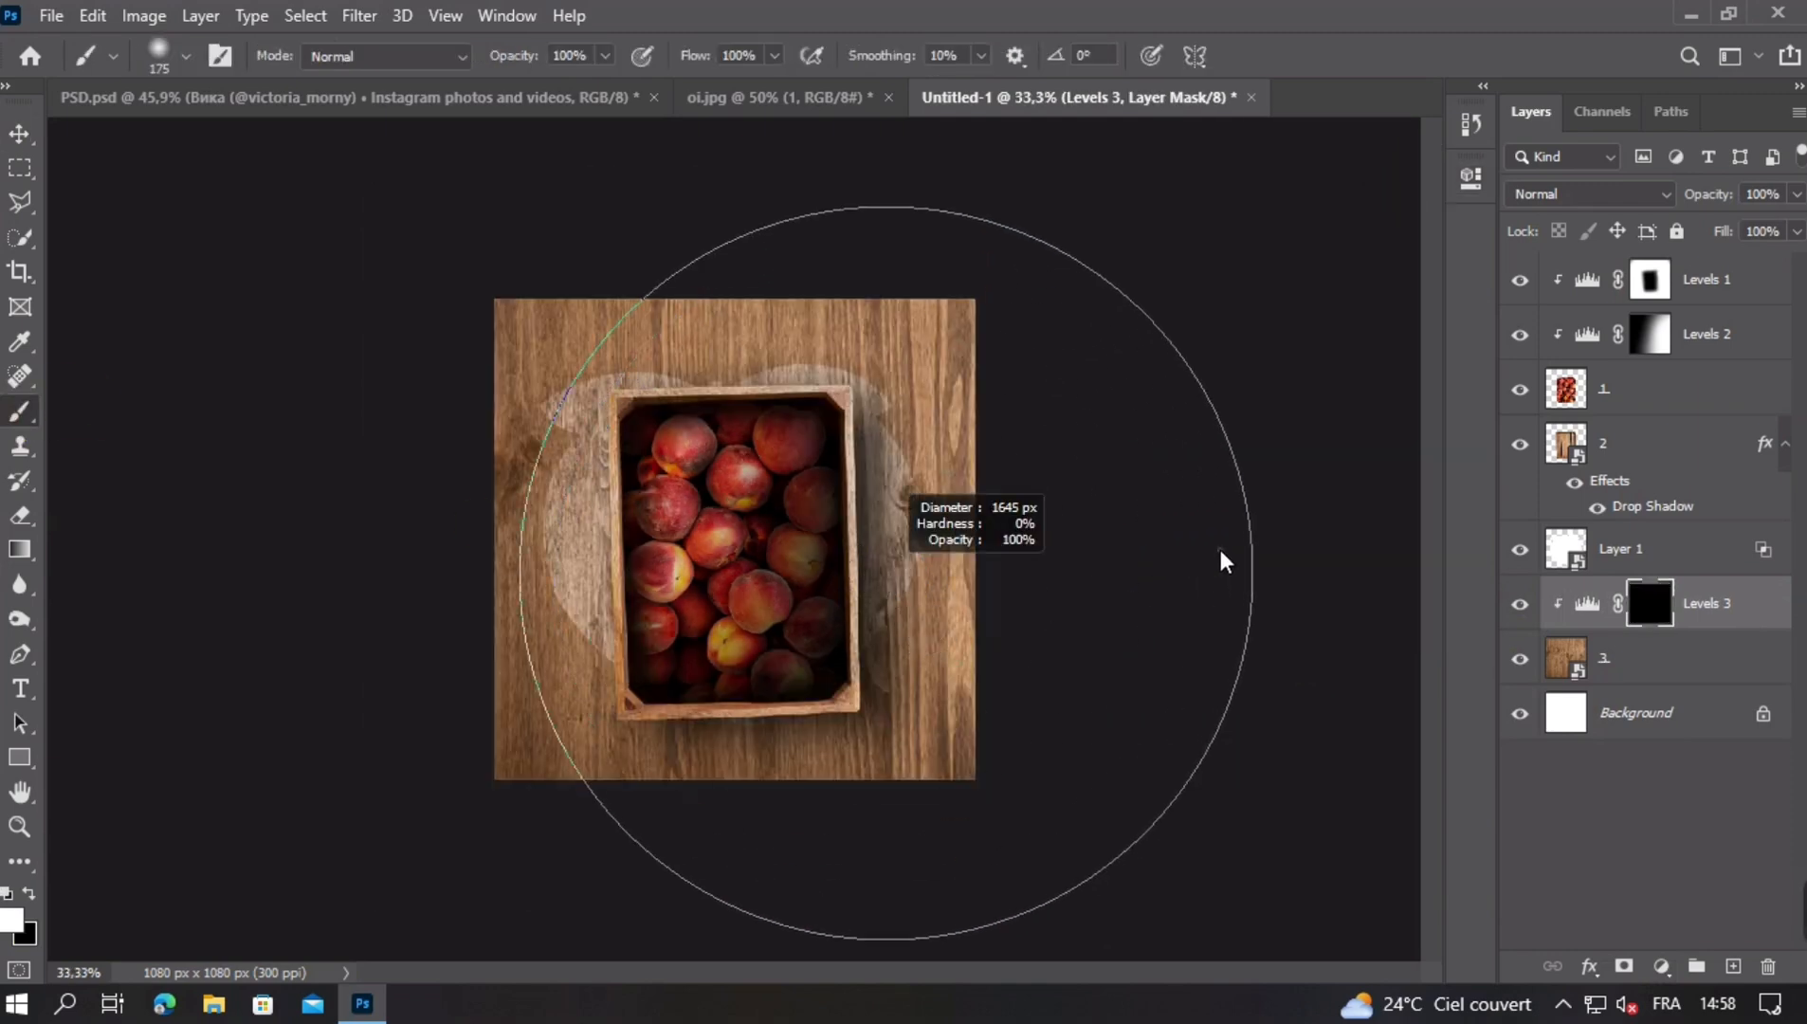
{"action": "left_click", "coordinate": [923, 891]}
{"action": "key", "text": "ctrl+z"}
{"action": "key", "text": "ctrl+z"}
{"action": "scroll", "coordinate": [975, 705], "scroll_direction": "down", "scroll_amount": 2}
{"action": "left_click_drag", "start_coordinate": [979, 319], "coordinate": [654, 900]}
{"action": "key", "text": "ctrl+z"}
Try further large soft strokes down the wood's right side on the Levels 3 mask, varying the brush opacity
{"action": "left_click_drag", "start_coordinate": [538, 65], "coordinate": [474, 64]}
{"action": "left_click_drag", "start_coordinate": [972, 508], "coordinate": [868, 853]}
{"action": "key", "text": "ctrl+z"}
{"action": "left_click_drag", "start_coordinate": [1001, 436], "coordinate": [852, 904]}
{"action": "key", "text": "0"}
{"action": "mouse_move", "coordinate": [996, 417]}
{"action": "left_mouse_down"}
{"action": "mouse_move", "coordinate": [756, 905]}
{"action": "mouse_move", "coordinate": [884, 976]}
{"action": "left_mouse_up"}
{"action": "key", "text": "ctrl+z"}
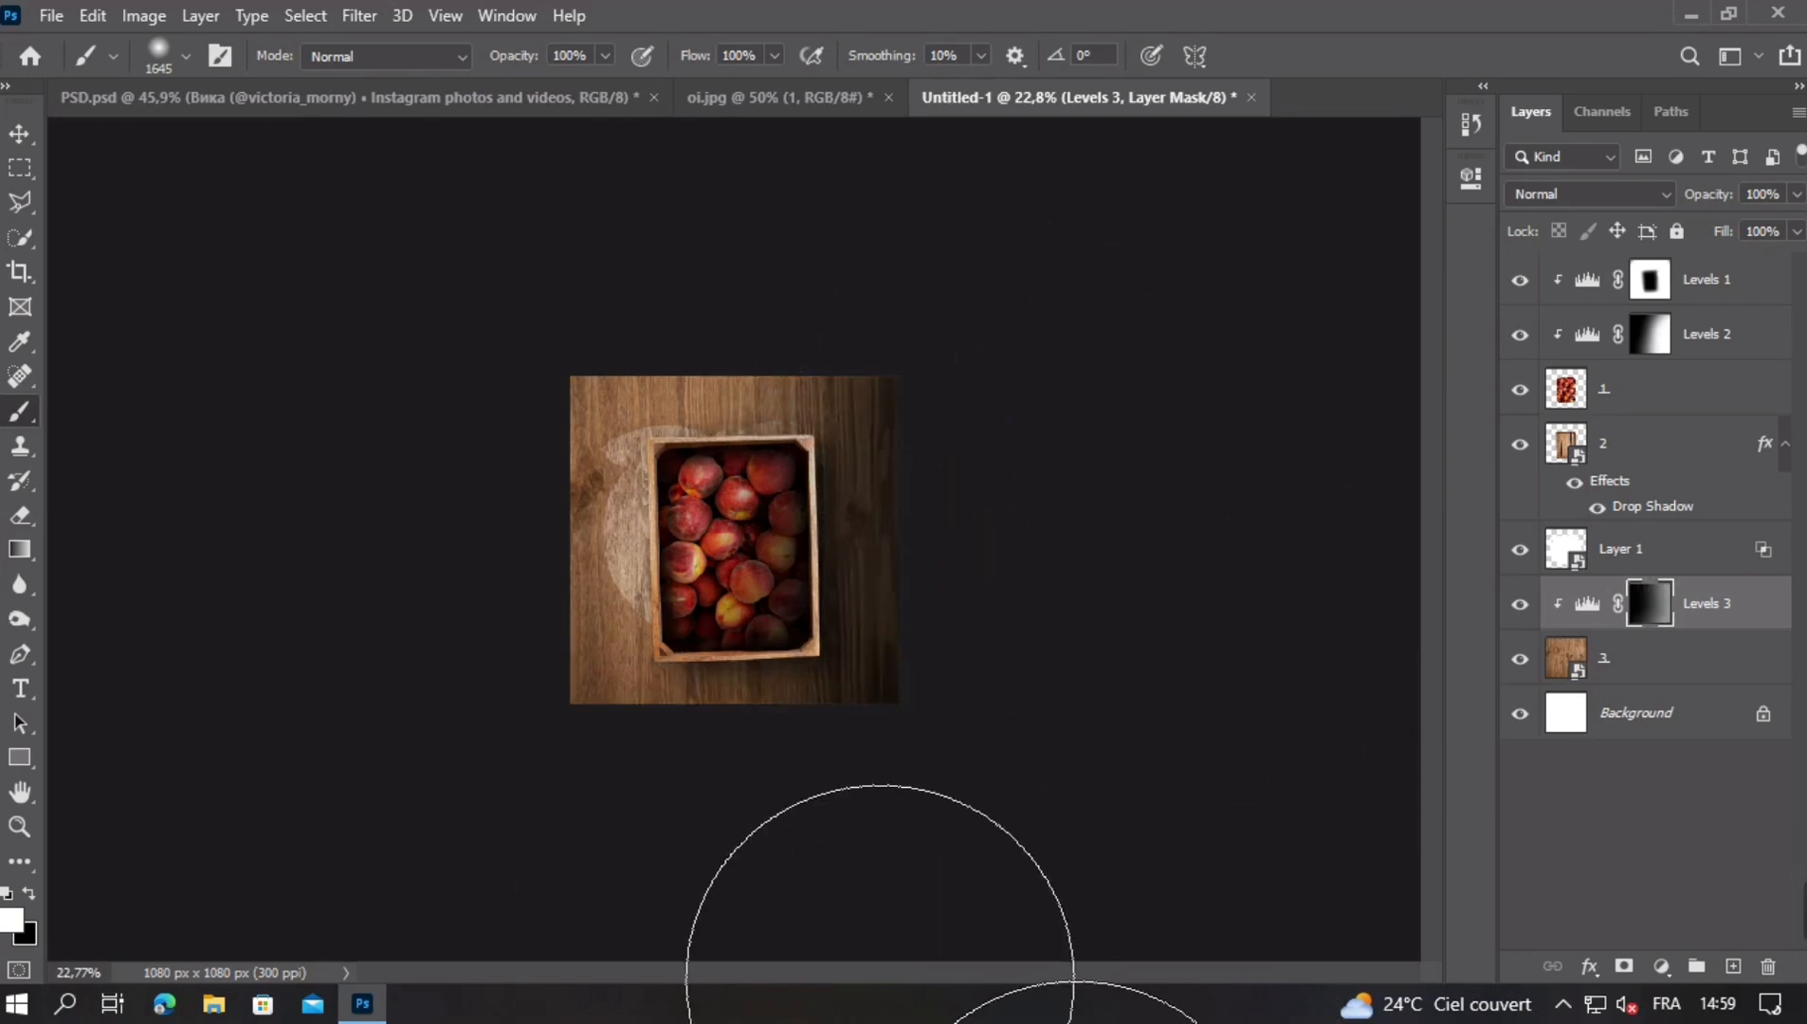
{"action": "key", "text": "ctrl+z"}
Darken the right side of the wood with a 2189 px soft white stroke on the Levels 3 mask
{"action": "mouse_move", "coordinate": [1041, 443]}
{"action": "left_mouse_down"}
{"action": "mouse_move", "coordinate": [860, 555]}
{"action": "mouse_move", "coordinate": [1088, 415]}
{"action": "mouse_move", "coordinate": [1035, 817]}
{"action": "mouse_move", "coordinate": [944, 833]}
{"action": "left_mouse_up"}
{"action": "scroll", "coordinate": [936, 622], "scroll_direction": "up", "scroll_amount": 7}
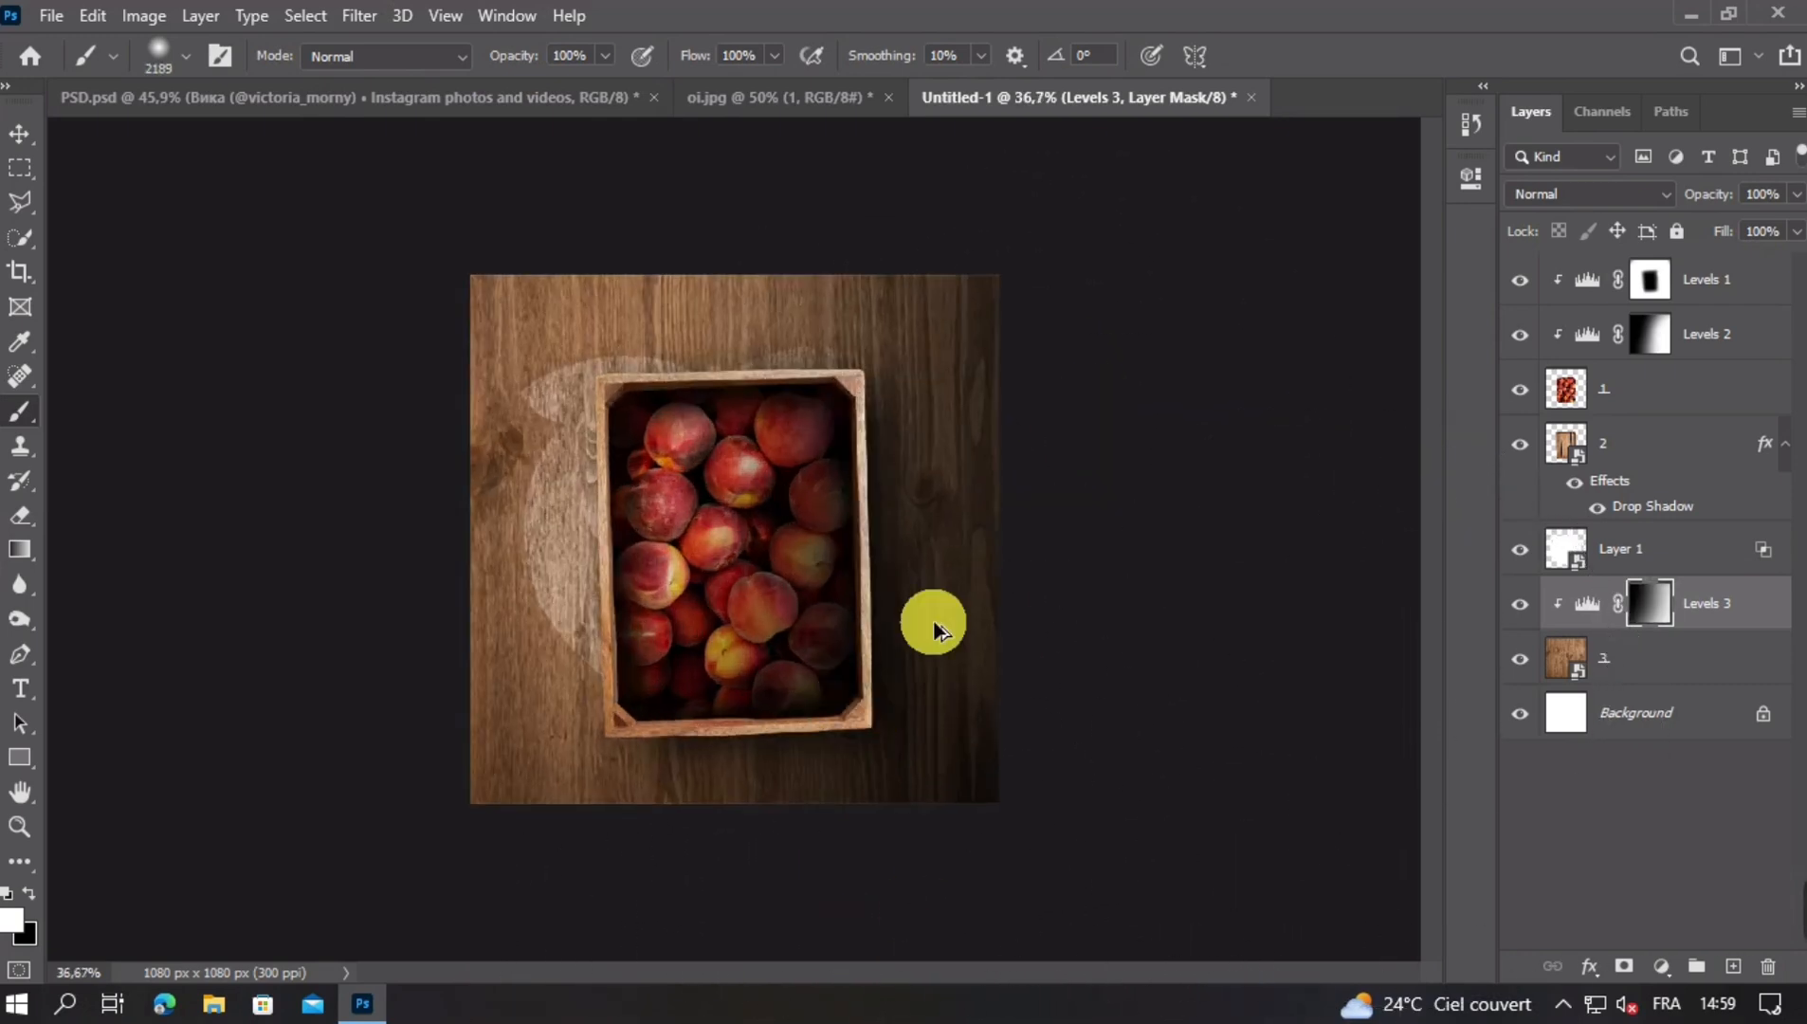
{"action": "key", "text": "v"}
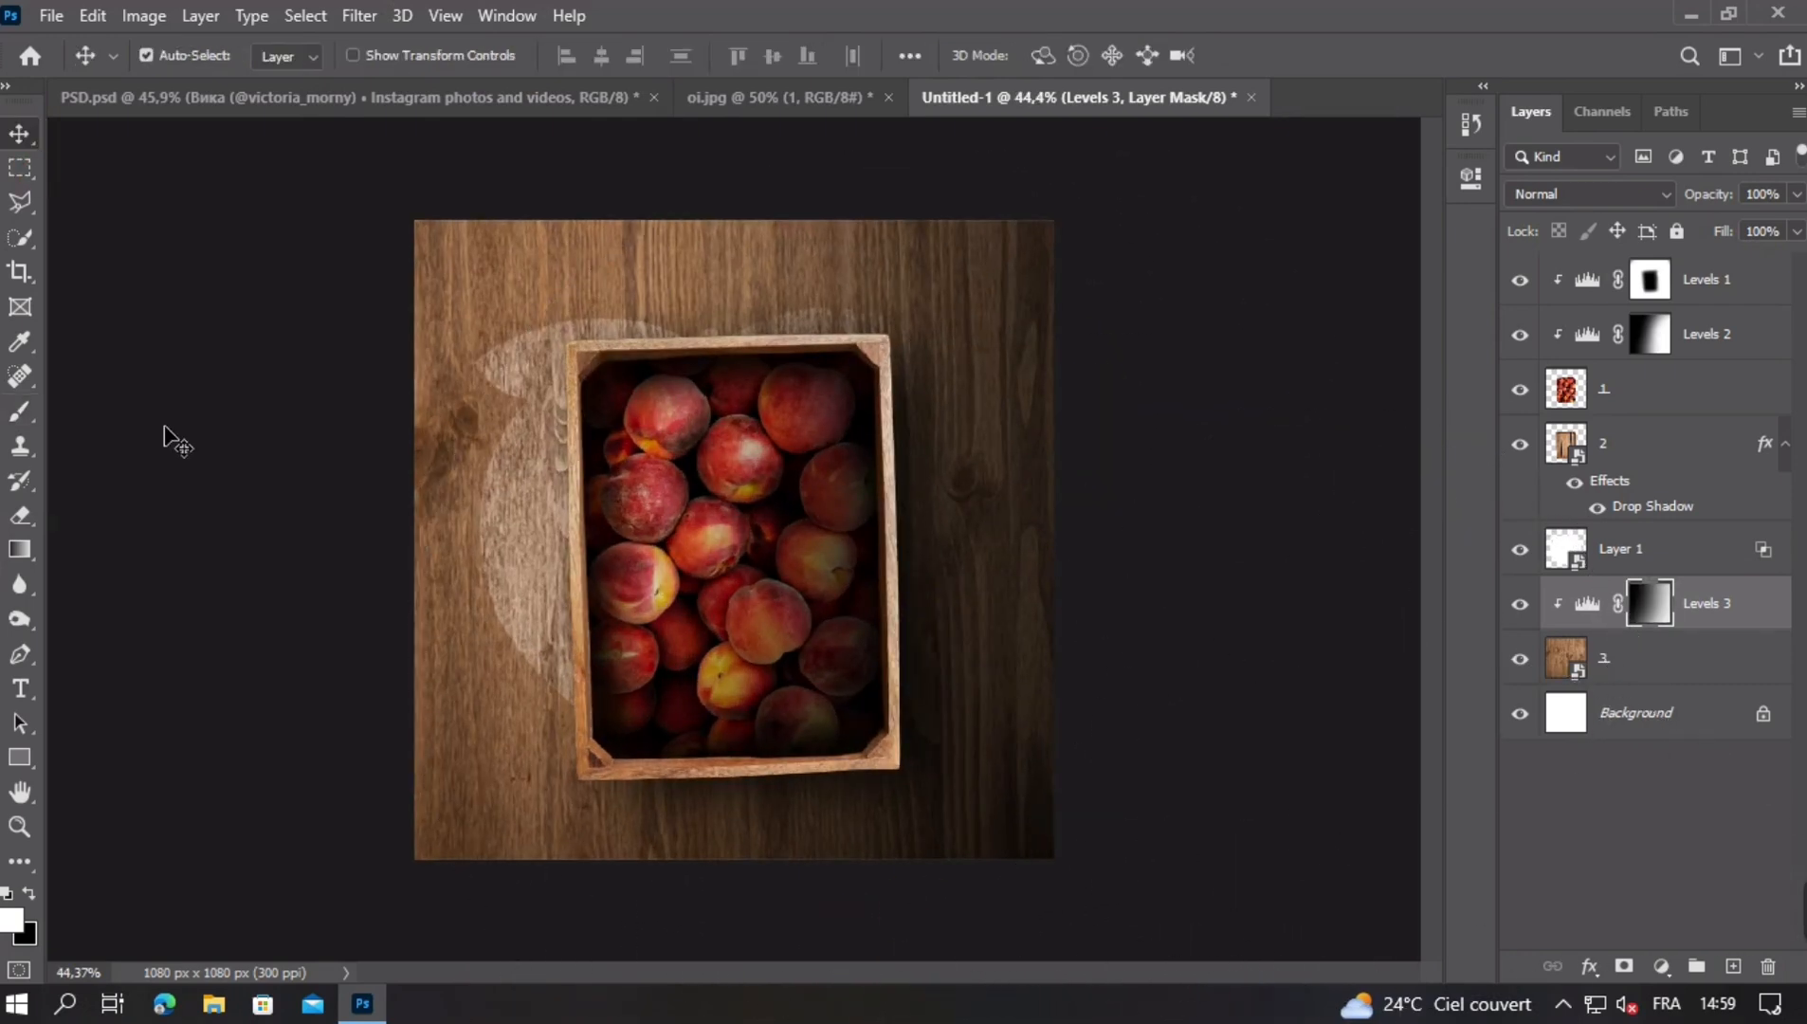
Add a Levels adjustment clipped to the crate layer, lower its output white level, and invert its mask to black
{"action": "left_click", "coordinate": [576, 550]}
{"action": "left_click", "coordinate": [1661, 967]}
{"action": "left_click", "coordinate": [1648, 599]}
{"action": "left_click", "coordinate": [1242, 622]}
{"action": "left_click_drag", "start_coordinate": [1408, 527], "coordinate": [1167, 532]}
{"action": "left_click", "coordinate": [1397, 169]}
{"action": "key", "text": "ctrl+i"}
Set up a 769 px soft brush and try strokes along the crate's right side on the Levels 4 mask
{"action": "left_click", "coordinate": [19, 412]}
{"action": "left_click_drag", "start_coordinate": [906, 484], "coordinate": [486, 515]}
{"action": "mouse_move", "coordinate": [991, 339]}
{"action": "left_mouse_down"}
{"action": "mouse_move", "coordinate": [1049, 569]}
{"action": "mouse_move", "coordinate": [1075, 861]}
{"action": "left_mouse_up"}
{"action": "key", "text": "ctrl+z"}
{"action": "left_click", "coordinate": [965, 678]}
{"action": "scroll", "coordinate": [918, 739], "scroll_direction": "down", "scroll_amount": 2}
{"action": "mouse_move", "coordinate": [918, 738]}
{"action": "left_mouse_down"}
{"action": "mouse_move", "coordinate": [907, 322]}
{"action": "mouse_move", "coordinate": [980, 829]}
{"action": "left_mouse_up"}
{"action": "key", "text": "ctrl+z"}
{"action": "key", "text": "ctrl+z"}
{"action": "key", "text": "ctrl+z"}
Try a stroke beside the crate's right edge on the Levels 4 mask at 50% brush opacity
{"action": "left_click", "coordinate": [525, 58]}
{"action": "type", "text": "50"}
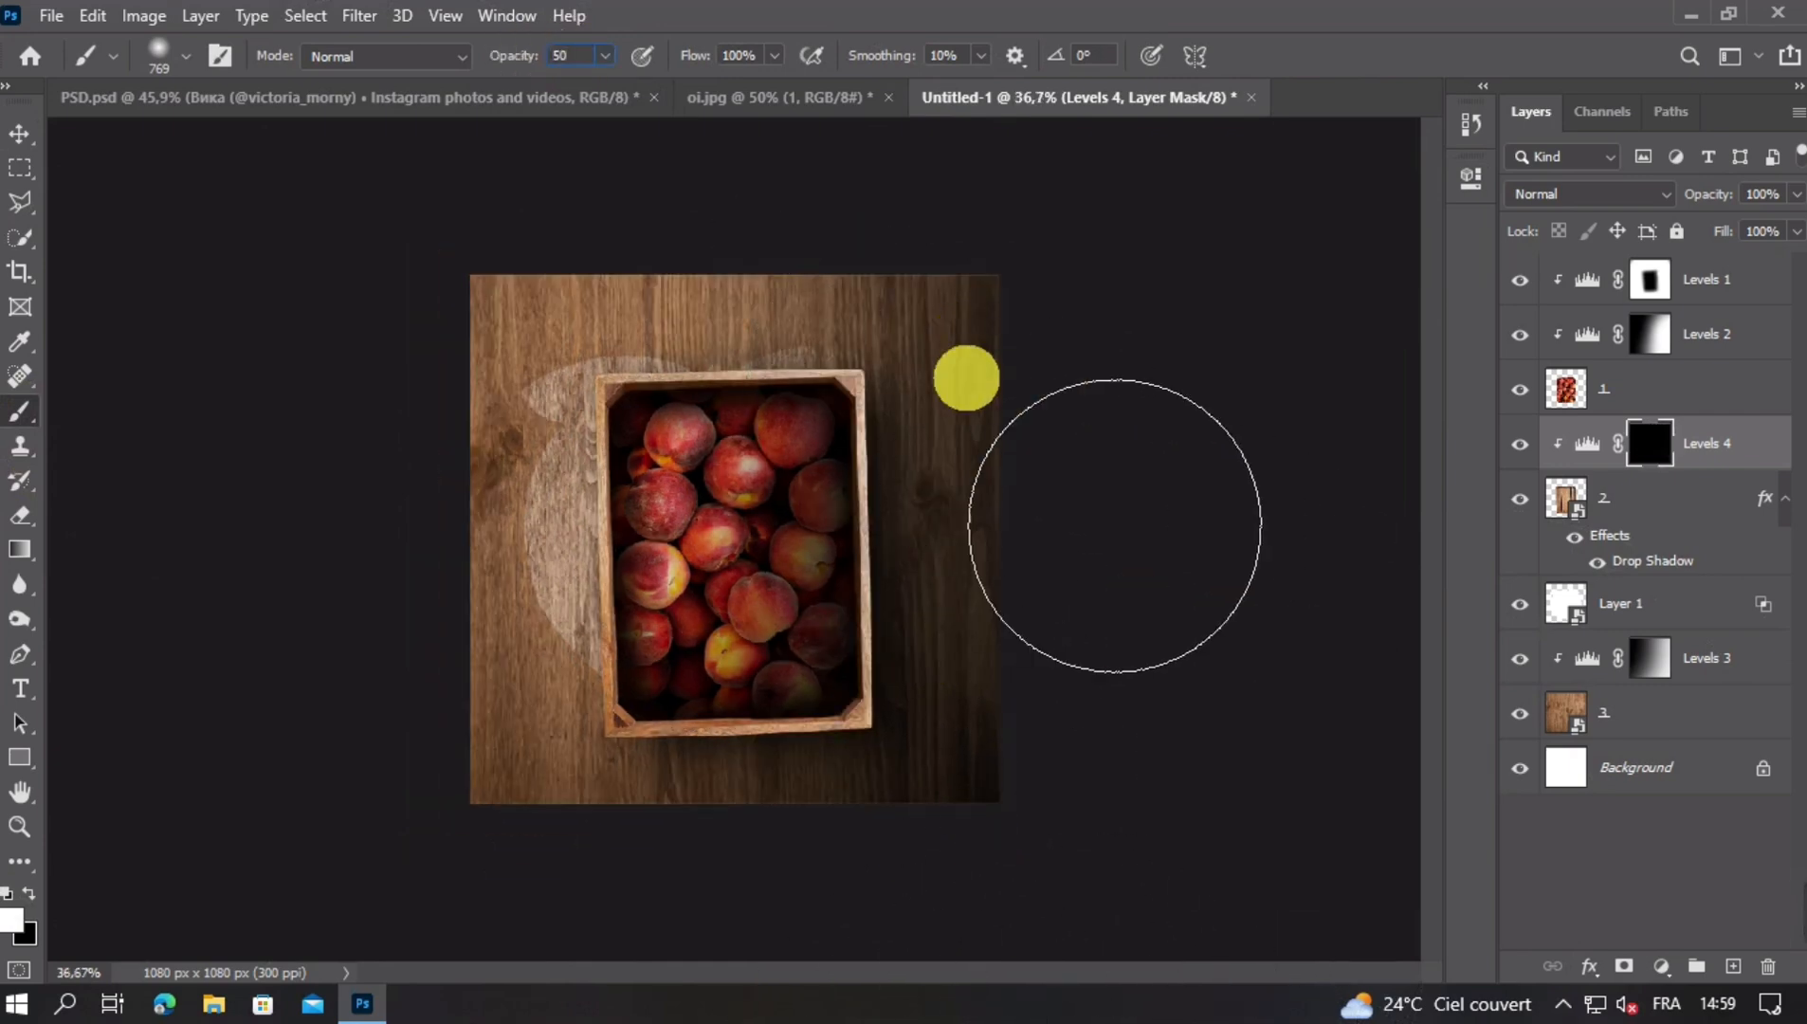
{"action": "left_click_drag", "start_coordinate": [1138, 535], "coordinate": [948, 981]}
{"action": "key", "text": "ctrl+z"}
Darken the crate's right and lower edges on the Levels 4 mask with a 769 px soft brush at 100% opacity
{"action": "left_click", "coordinate": [525, 58]}
{"action": "type", "text": "100"}
{"action": "mouse_move", "coordinate": [1062, 359]}
{"action": "left_mouse_down"}
{"action": "mouse_move", "coordinate": [1145, 655]}
{"action": "mouse_move", "coordinate": [943, 1023]}
{"action": "left_mouse_up"}
{"action": "mouse_move", "coordinate": [1069, 405]}
{"action": "left_mouse_down"}
{"action": "mouse_move", "coordinate": [1083, 420]}
{"action": "mouse_move", "coordinate": [988, 653]}
{"action": "left_mouse_up"}
{"action": "scroll", "coordinate": [1006, 626], "scroll_direction": "up", "scroll_amount": 2}
{"action": "left_click_drag", "start_coordinate": [1090, 463], "coordinate": [1108, 870]}
{"action": "scroll", "coordinate": [1091, 835], "scroll_direction": "down", "scroll_amount": 3}
{"action": "left_click_drag", "start_coordinate": [939, 745], "coordinate": [901, 993]}
{"action": "scroll", "coordinate": [995, 540], "scroll_direction": "up", "scroll_amount": 3}
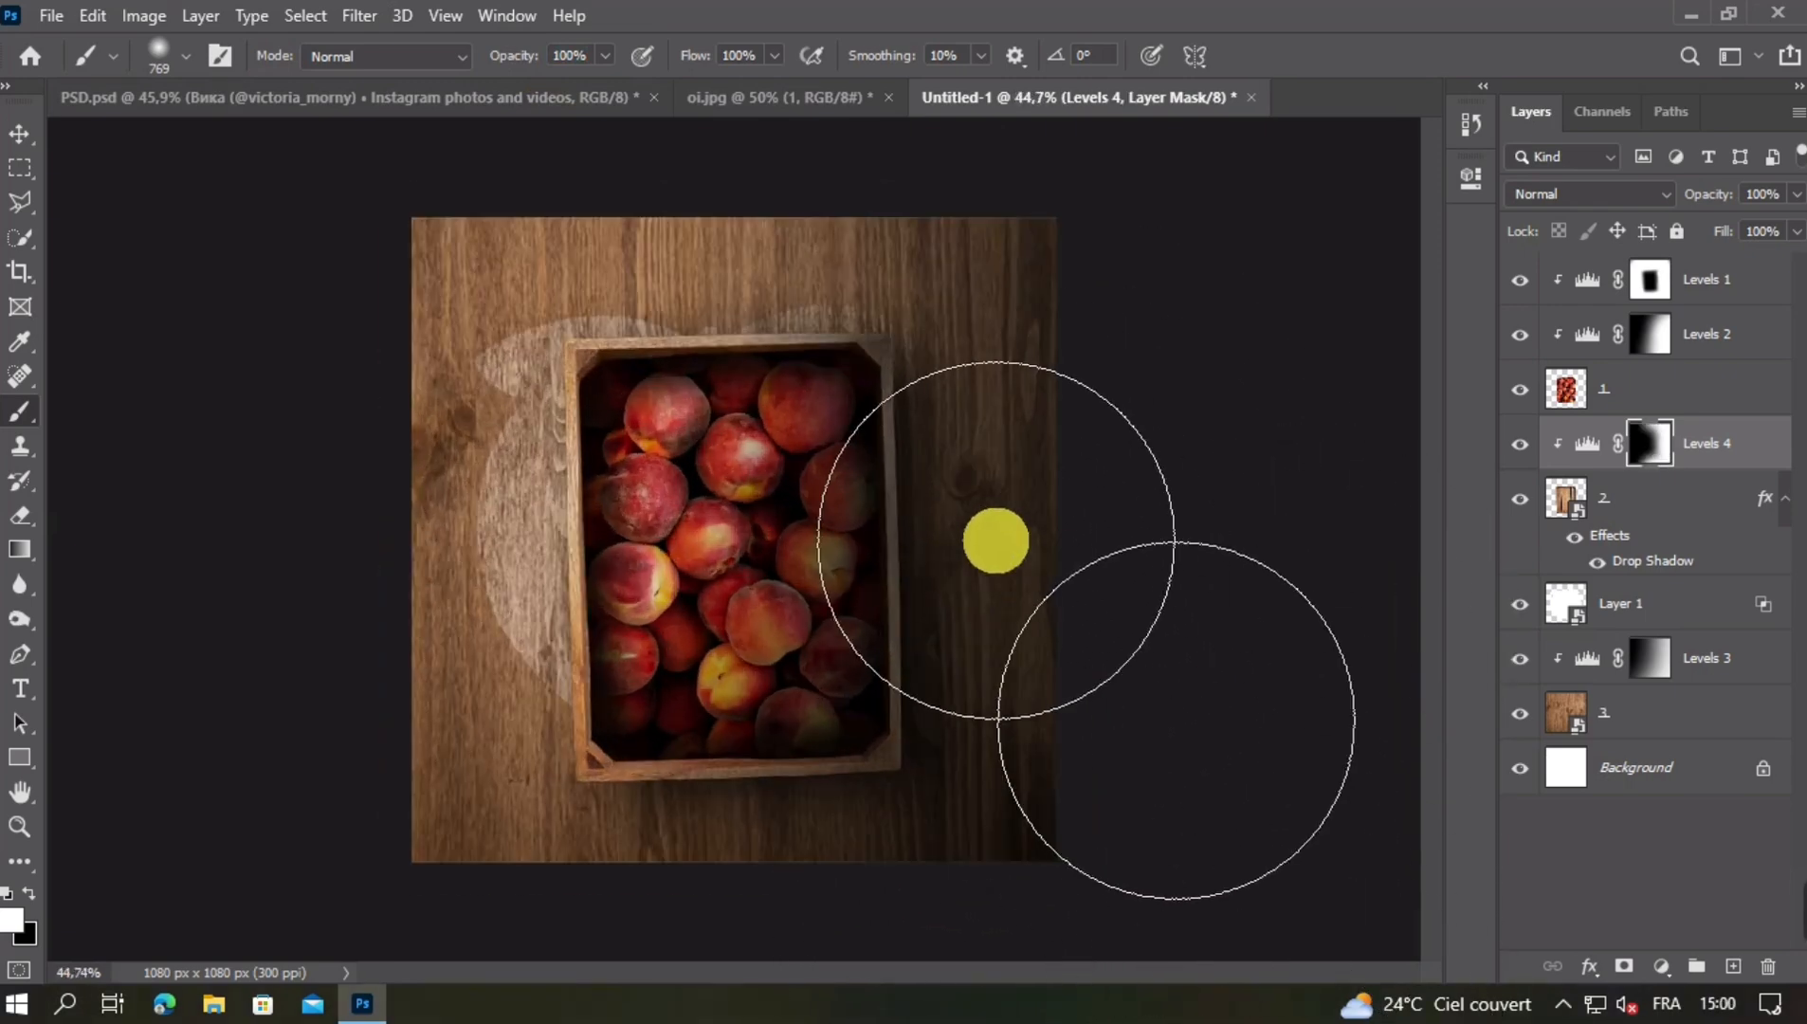
Create a new layer beneath the crate and outline its cast shadow with the Polygonal Lasso, from lower-left to upper-right crate corner
{"action": "left_click", "coordinate": [22, 137]}
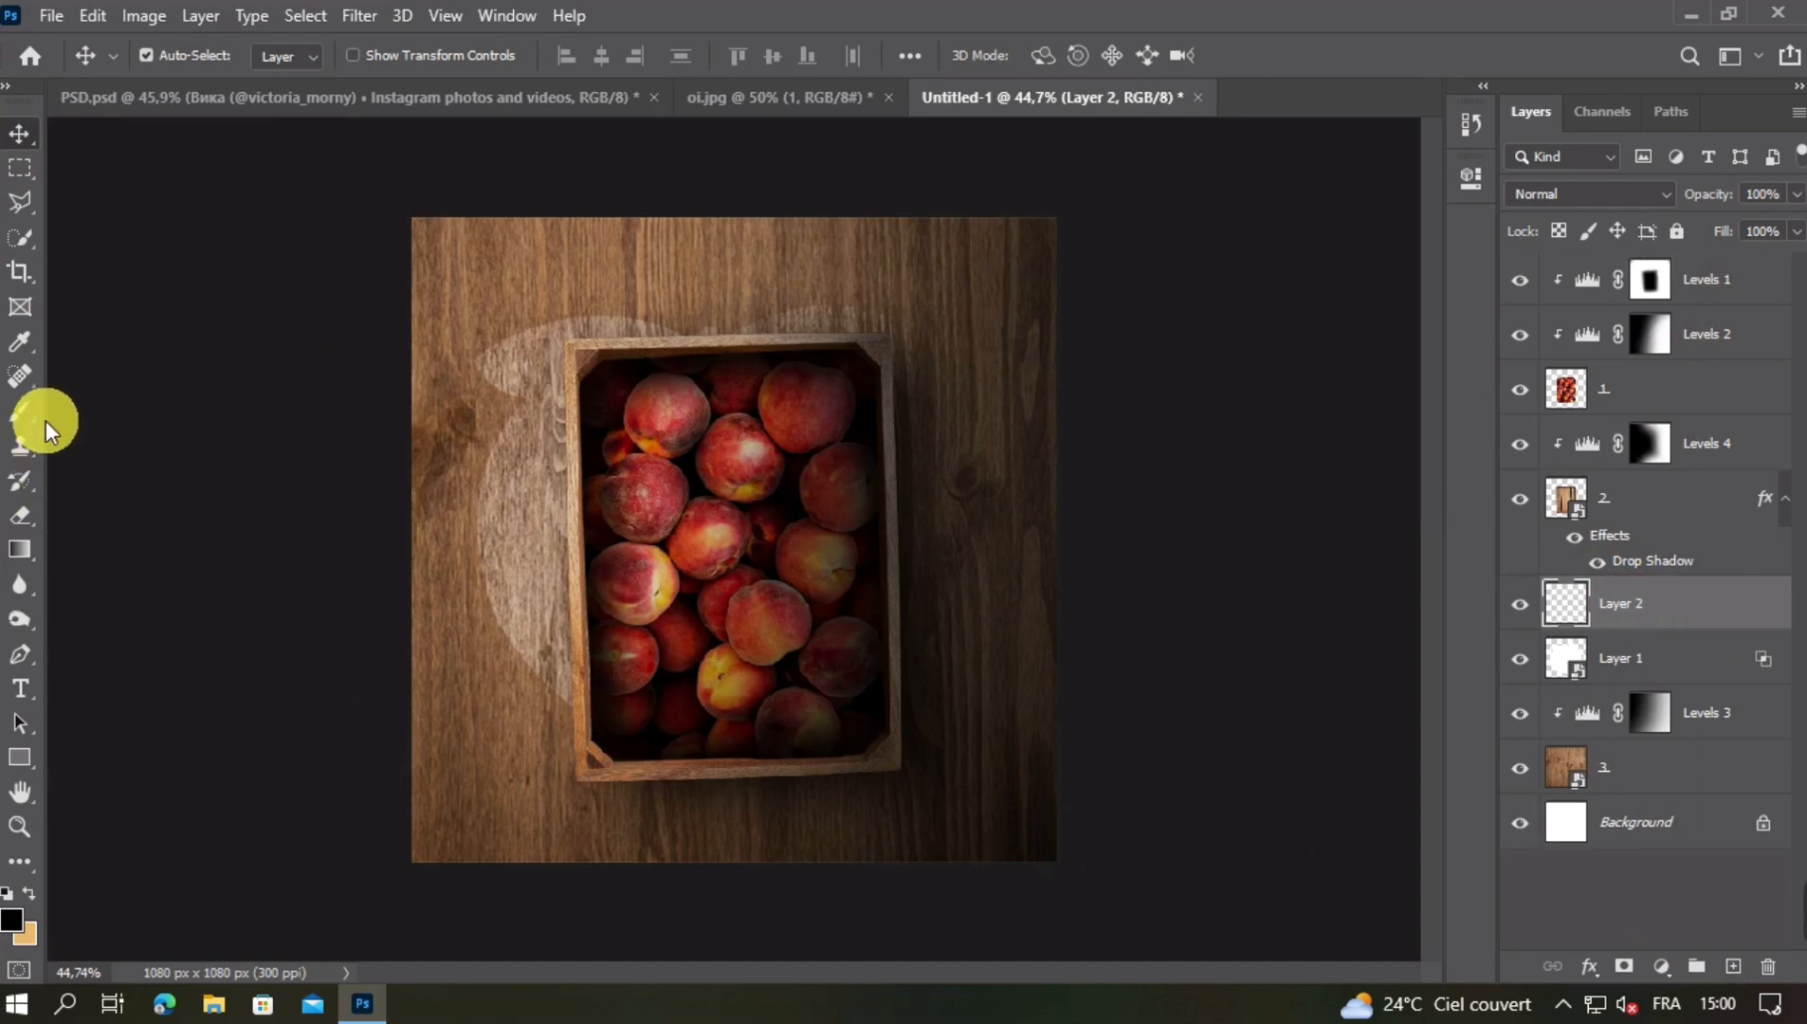
{"action": "left_click", "coordinate": [21, 202]}
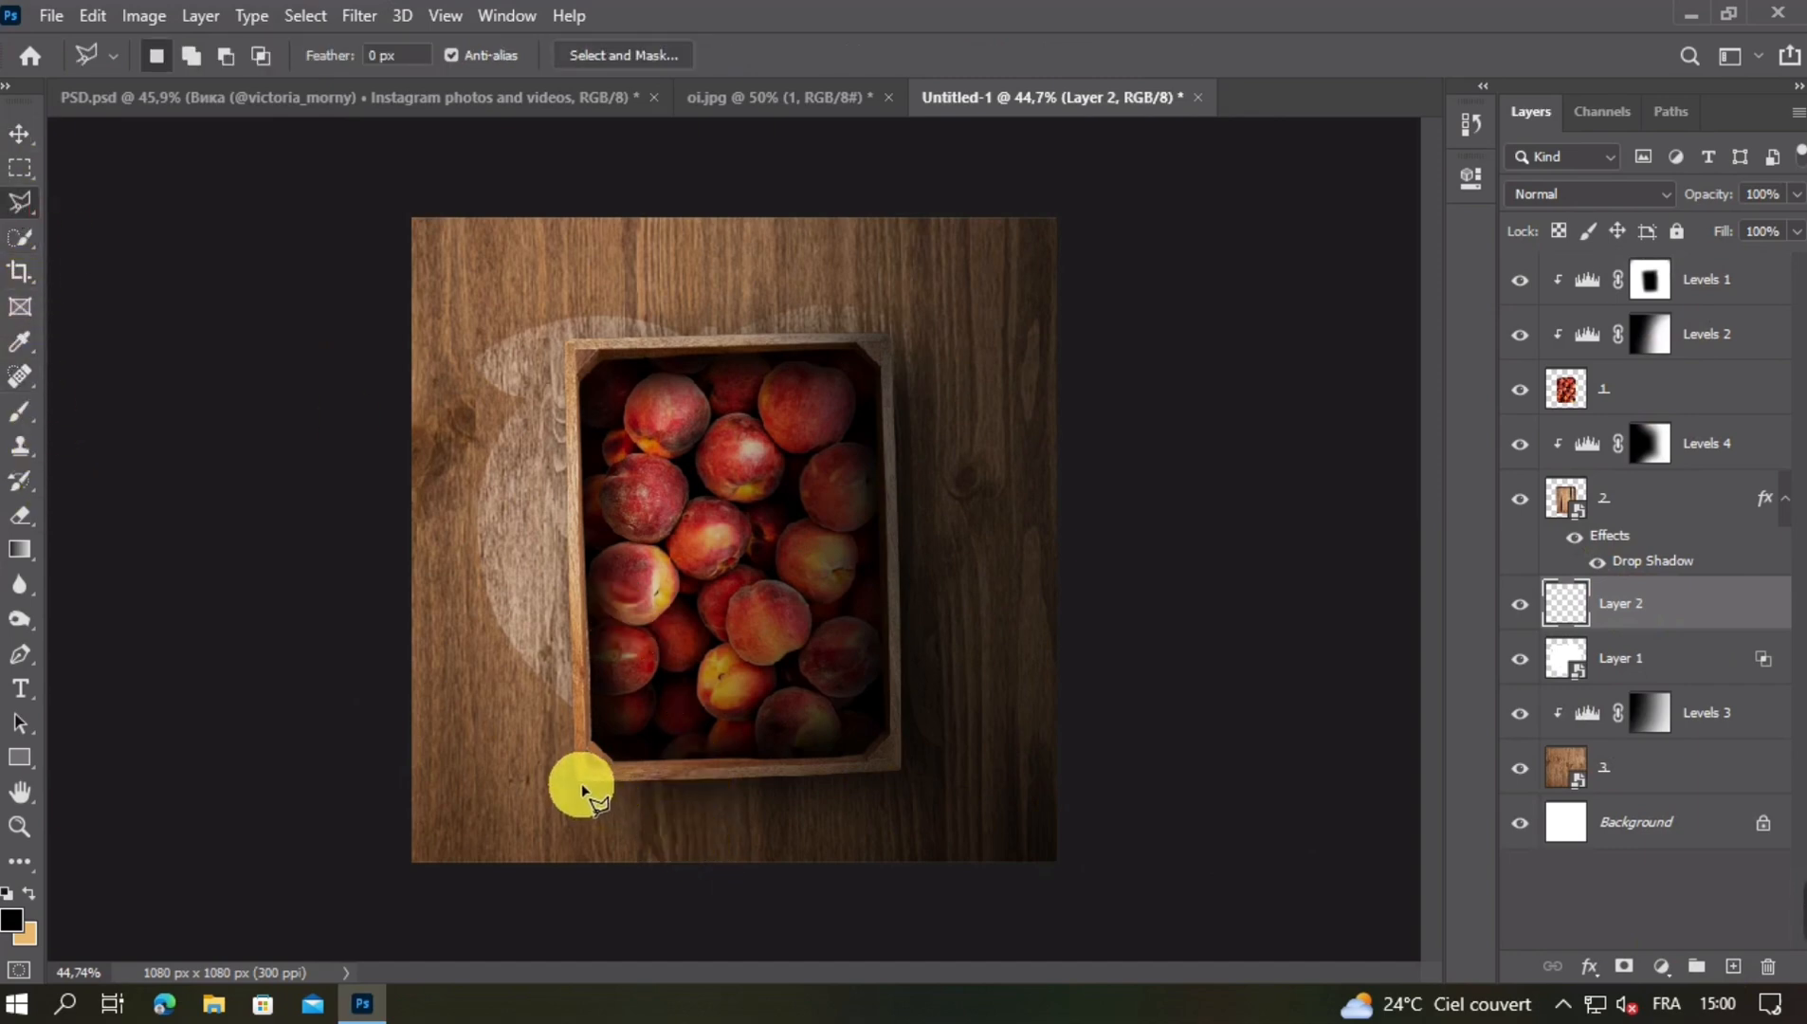
{"action": "scroll", "coordinate": [581, 792], "scroll_direction": "up", "scroll_amount": 2}
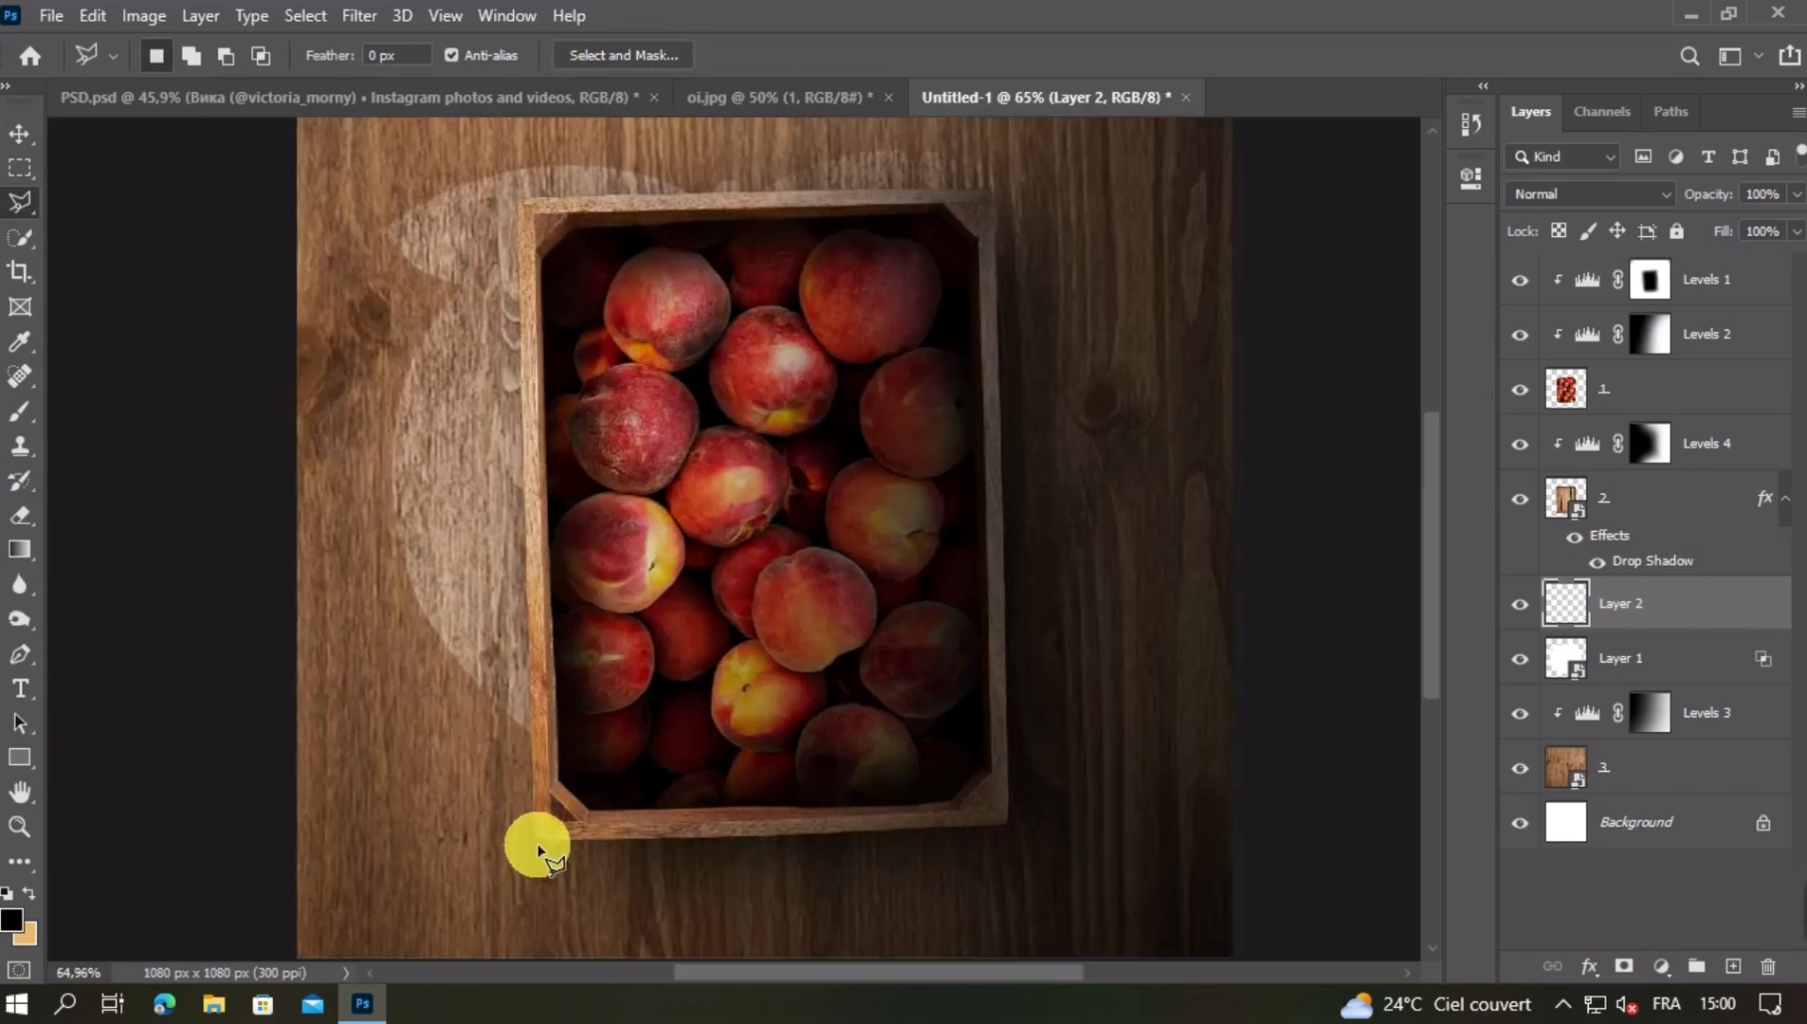
{"action": "left_click_drag", "start_coordinate": [735, 916], "coordinate": [680, 677]}
{"action": "left_click", "coordinate": [1077, 844]}
{"action": "left_click", "coordinate": [1248, 856]}
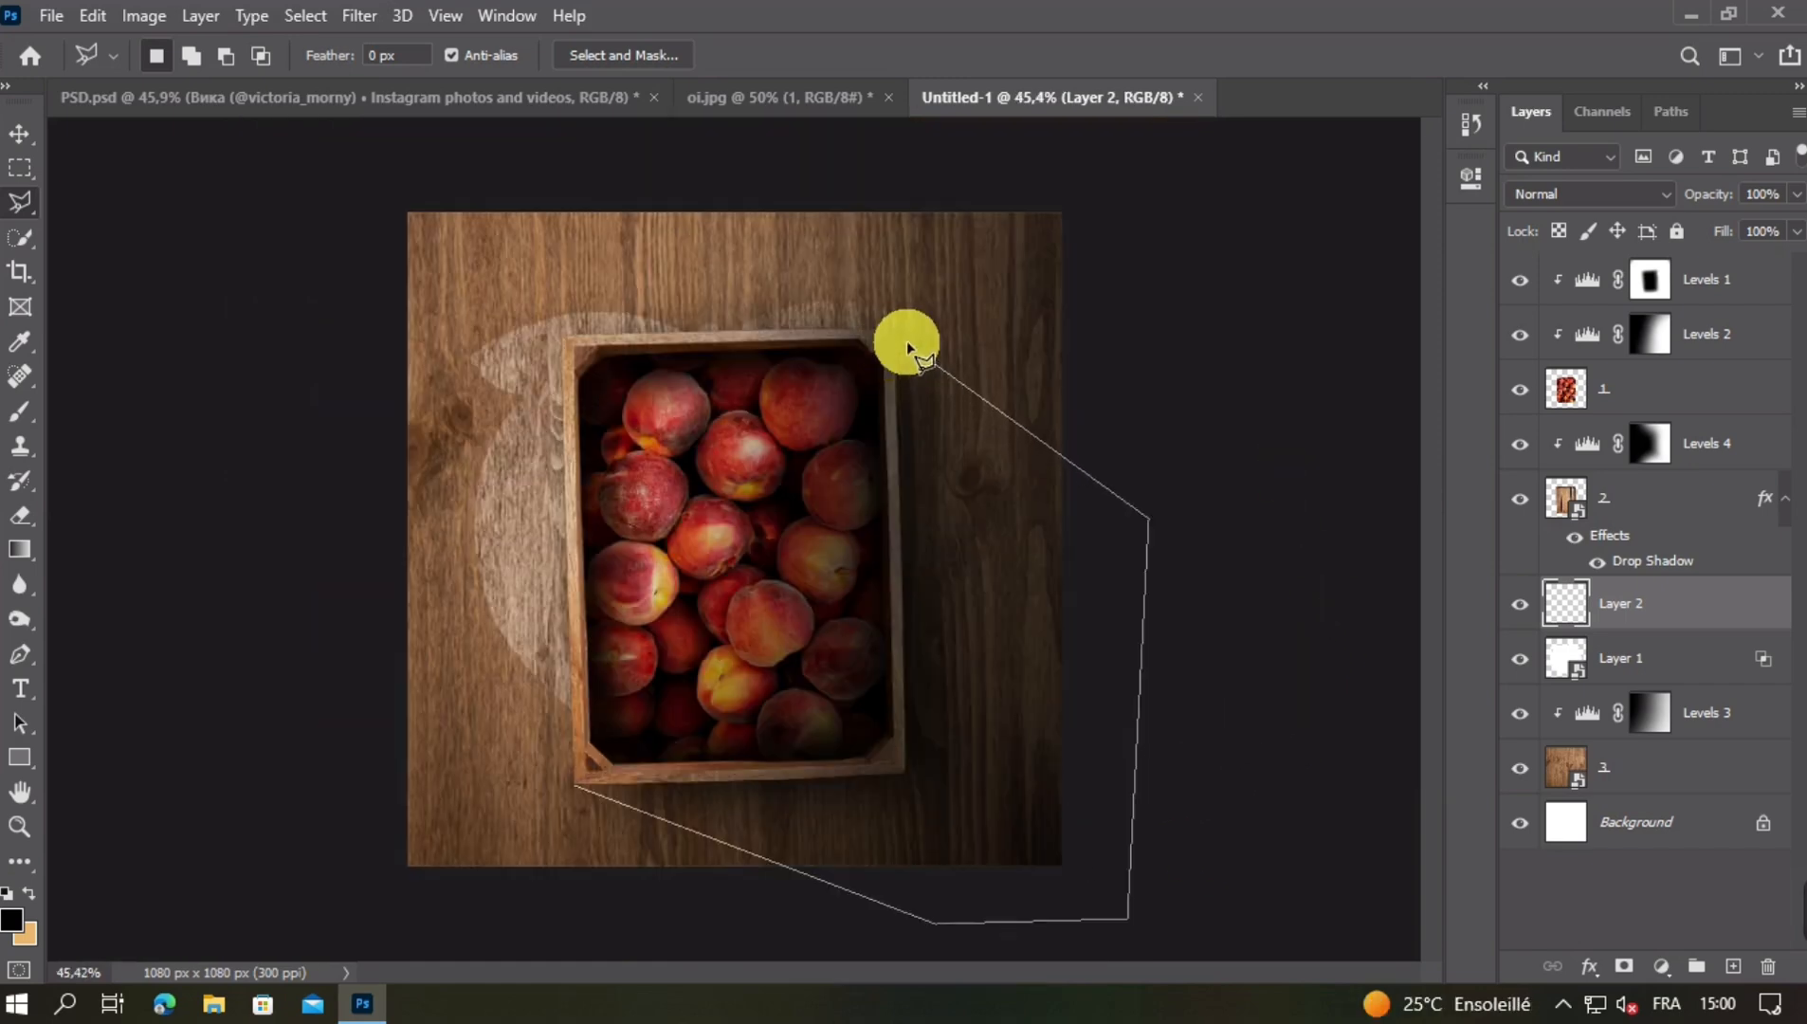
{"action": "key", "text": "ctrl+plus"}
{"action": "key", "text": "ctrl+plus"}
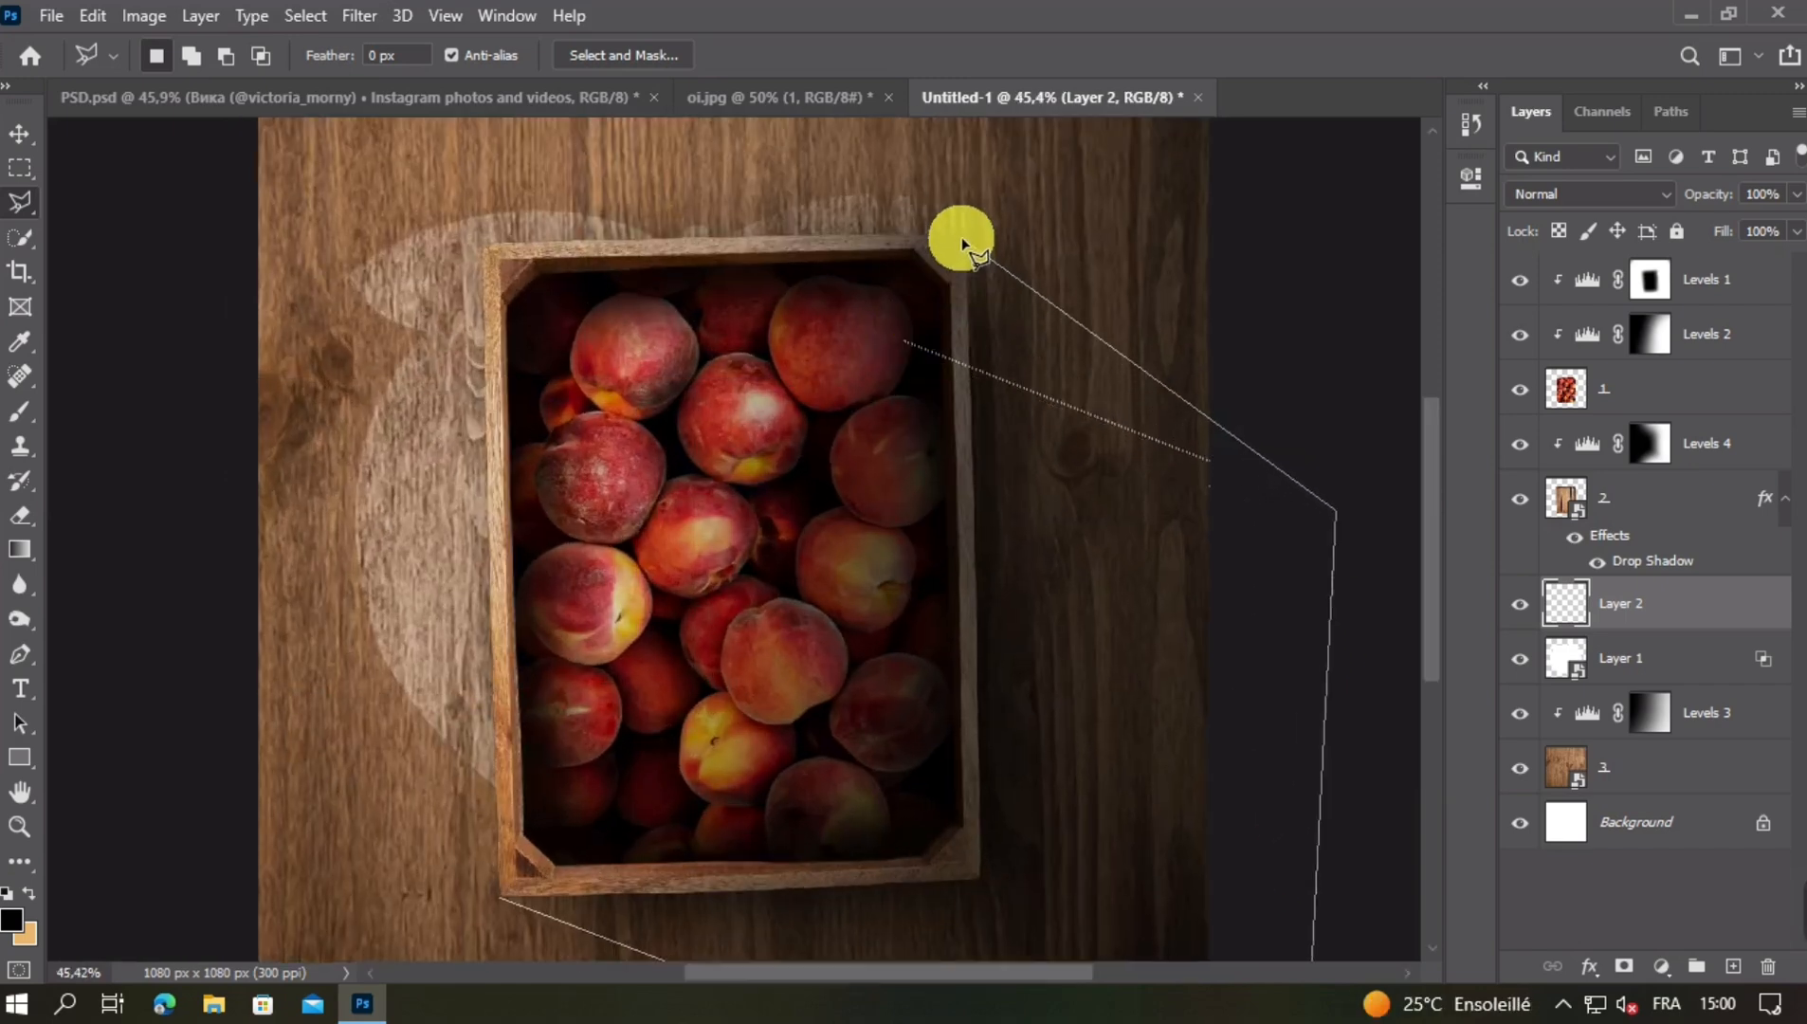
{"action": "key", "text": "ctrl+minus"}
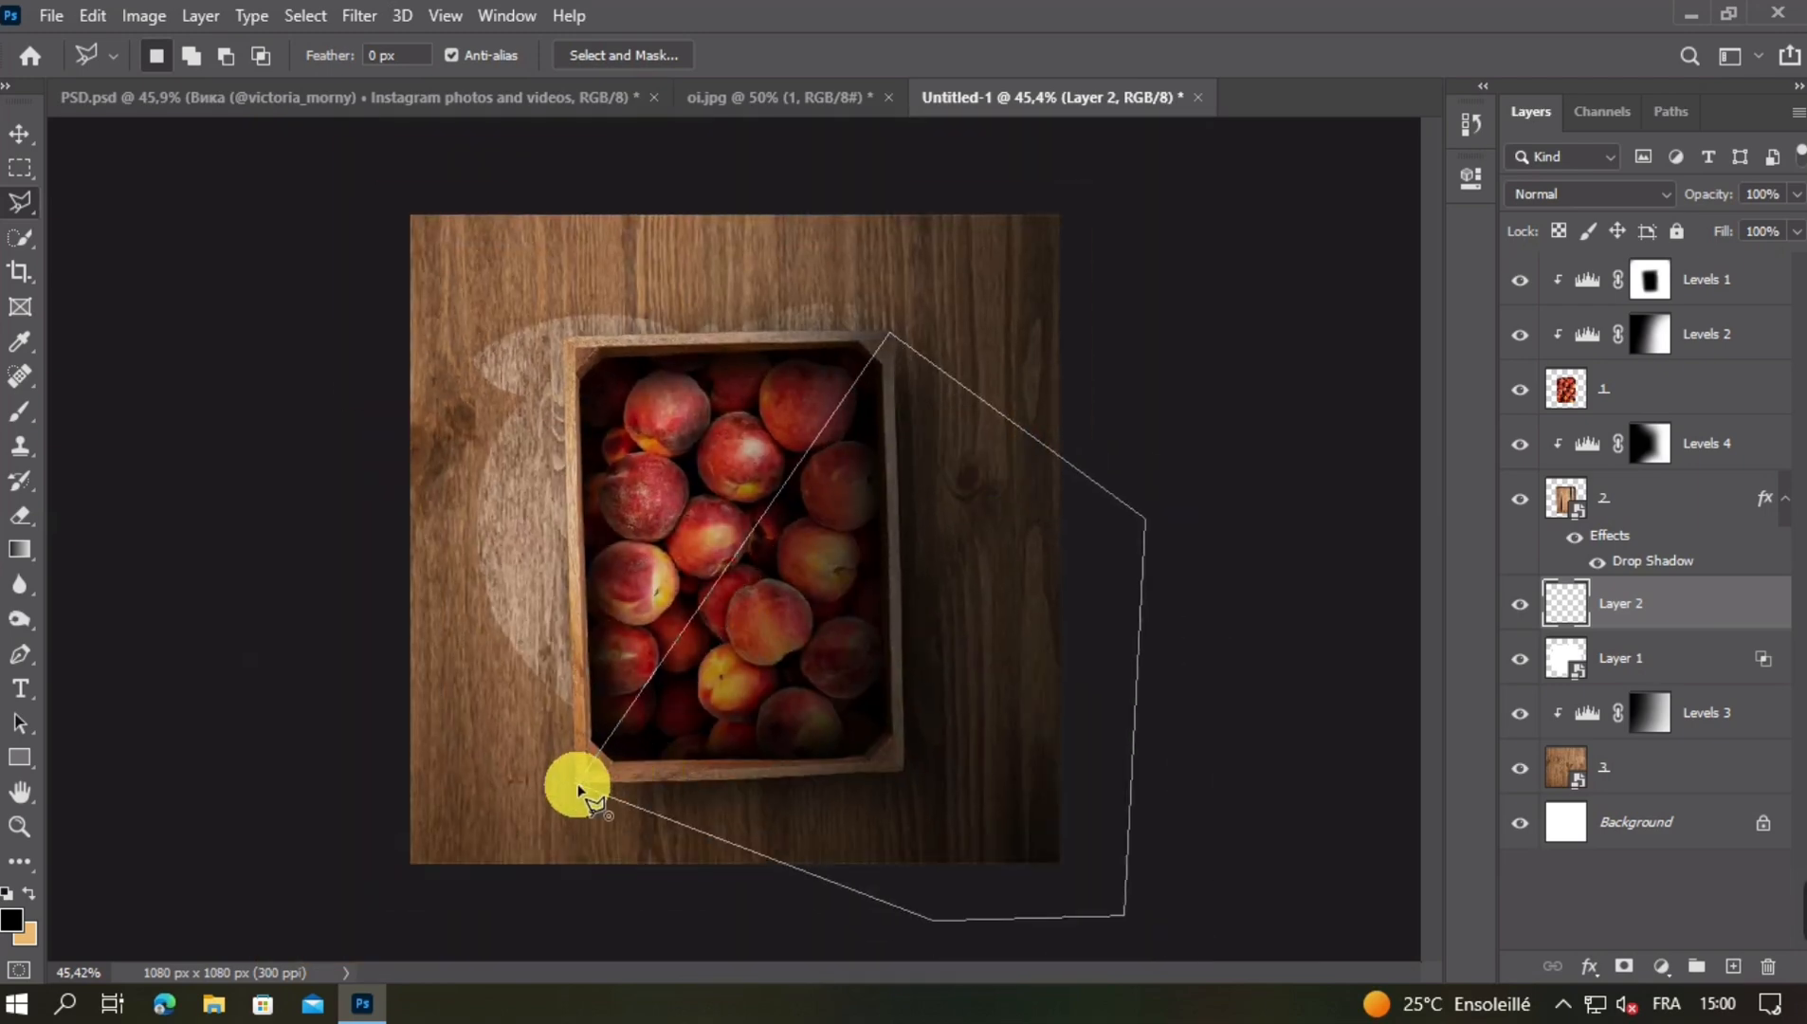
{"action": "left_click", "coordinate": [580, 787]}
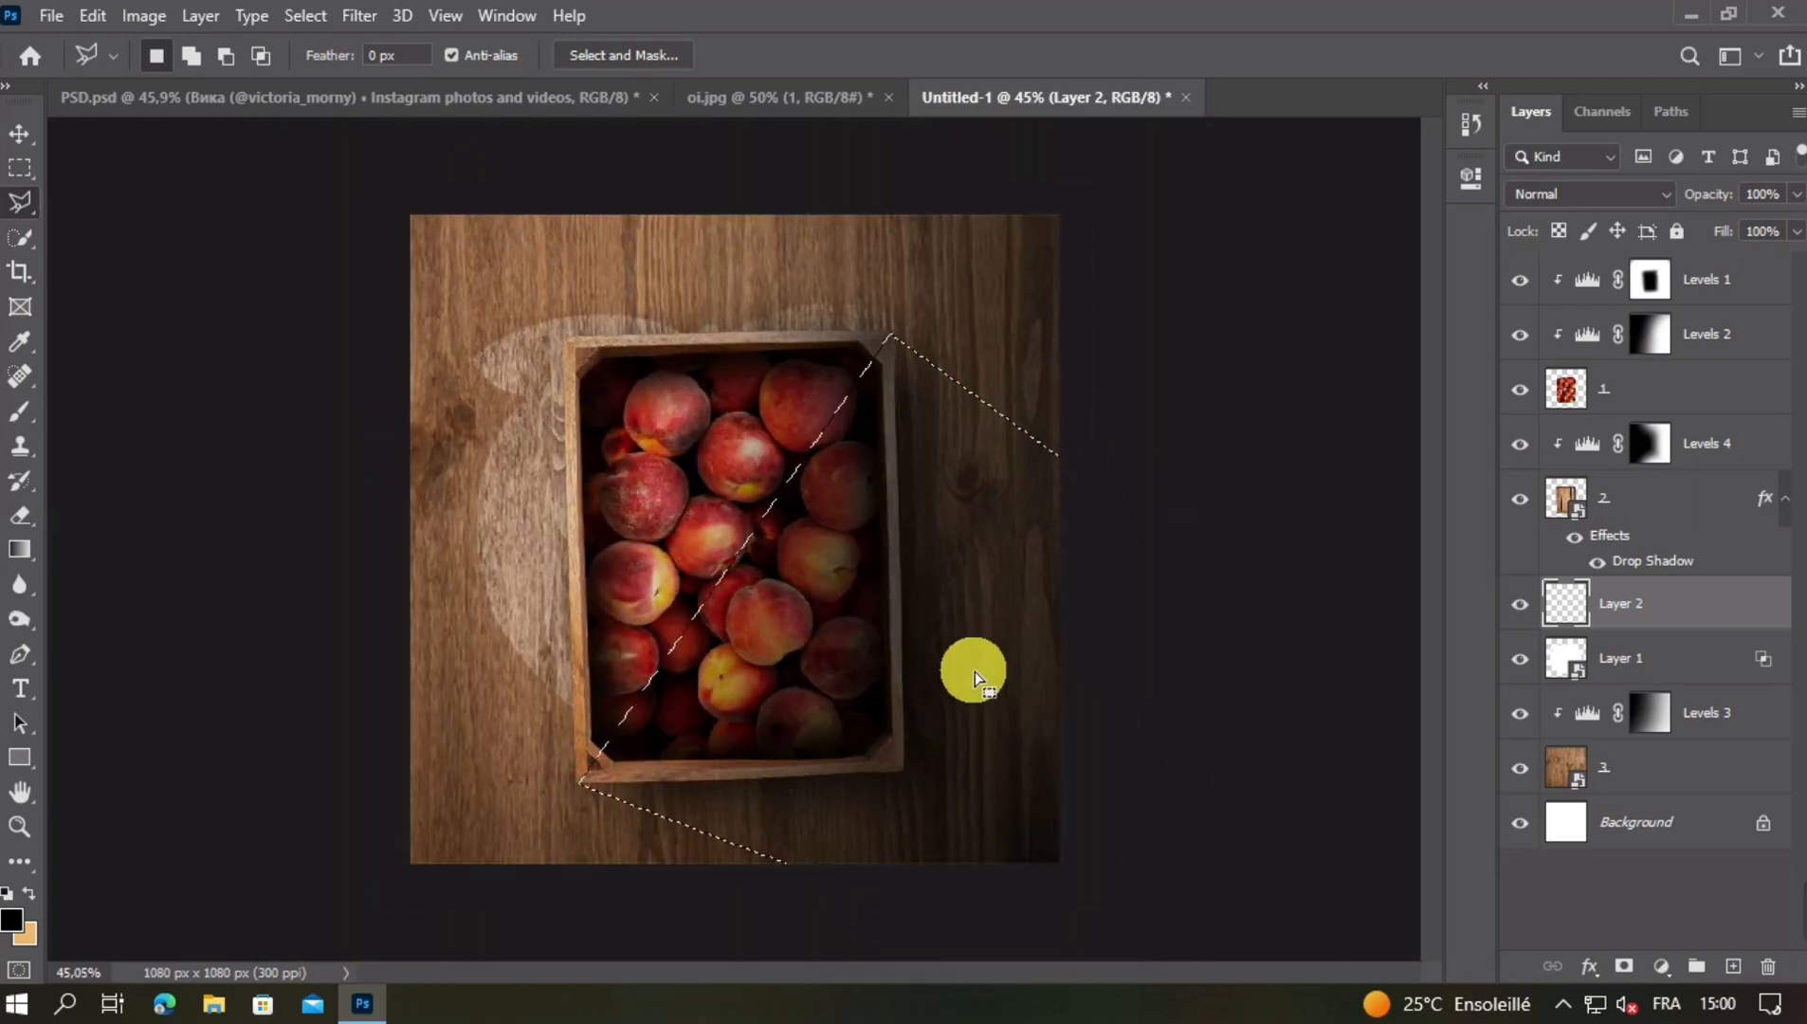
Fill the shadow selection on Layer 2 with the black foreground color and clear the selection
{"action": "right_click", "coordinate": [858, 645]}
{"action": "left_click", "coordinate": [927, 486]}
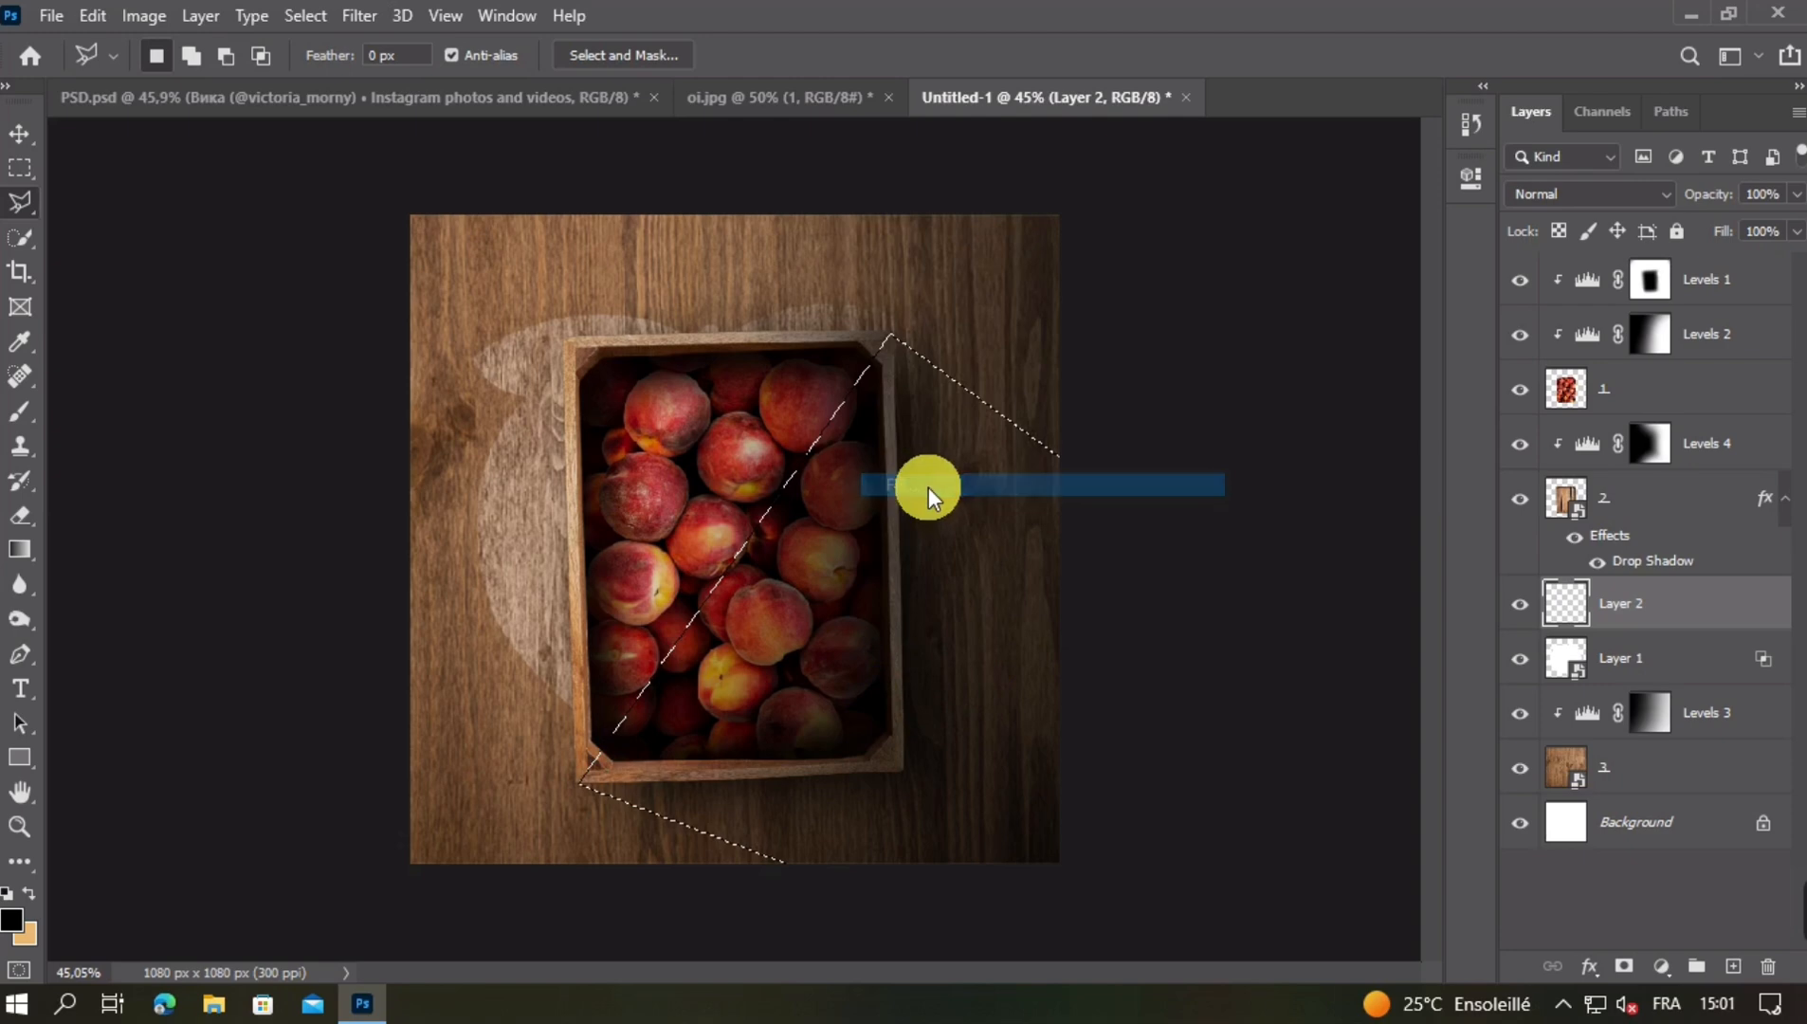
{"action": "left_click", "coordinate": [1068, 243]}
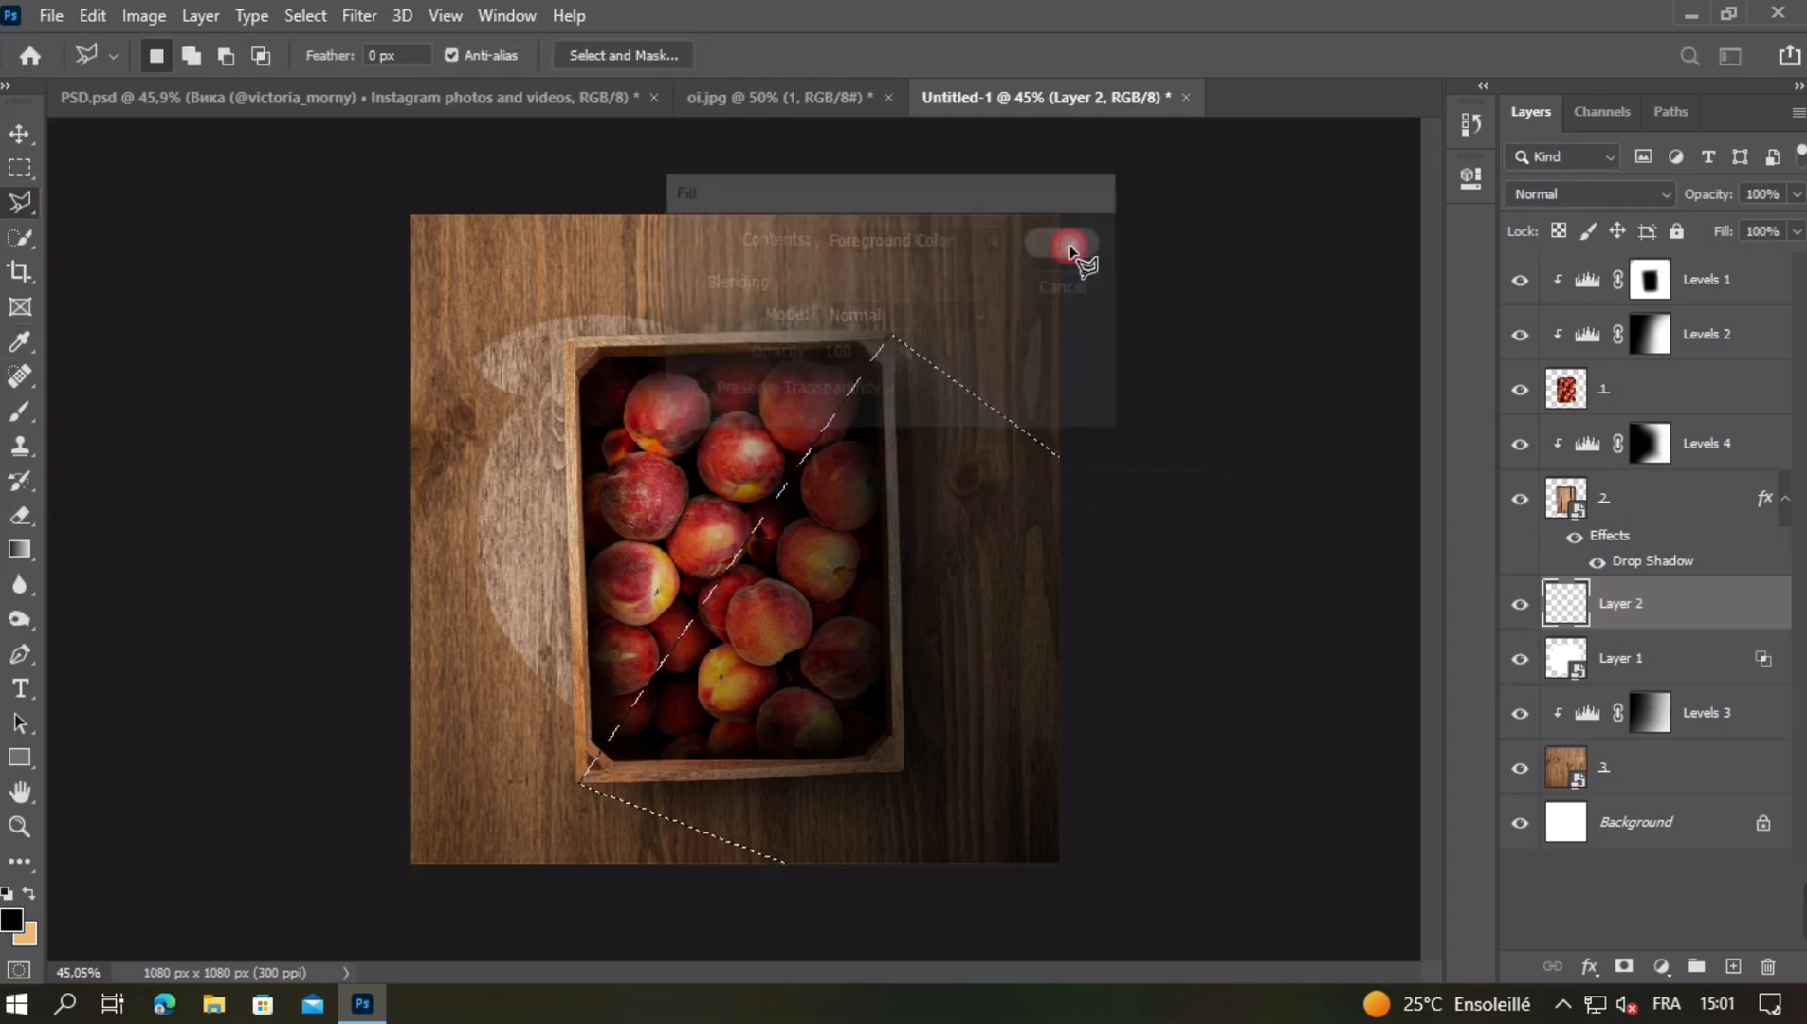
{"action": "left_click", "coordinate": [19, 138]}
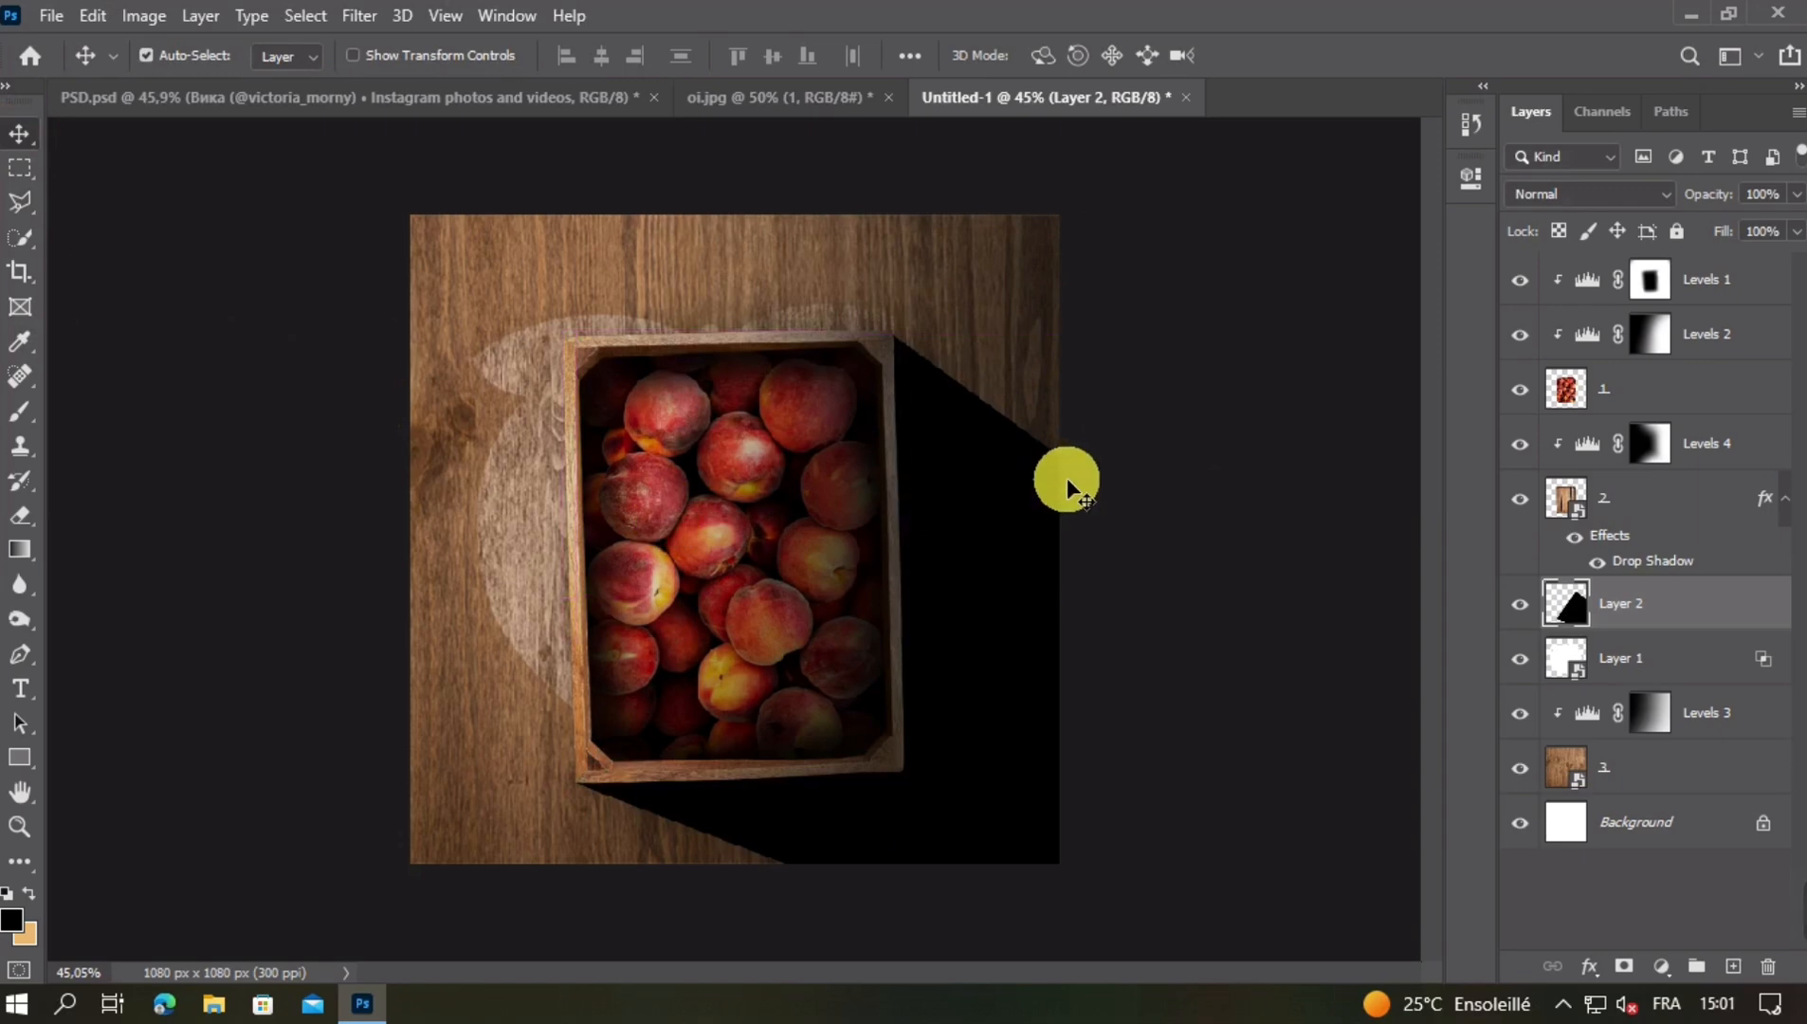
Soften the cast shadow on Layer 2 with a Gaussian Blur of 20 pixels radius
{"action": "left_click", "coordinate": [352, 20]}
{"action": "mouse_move", "coordinate": [606, 327]}
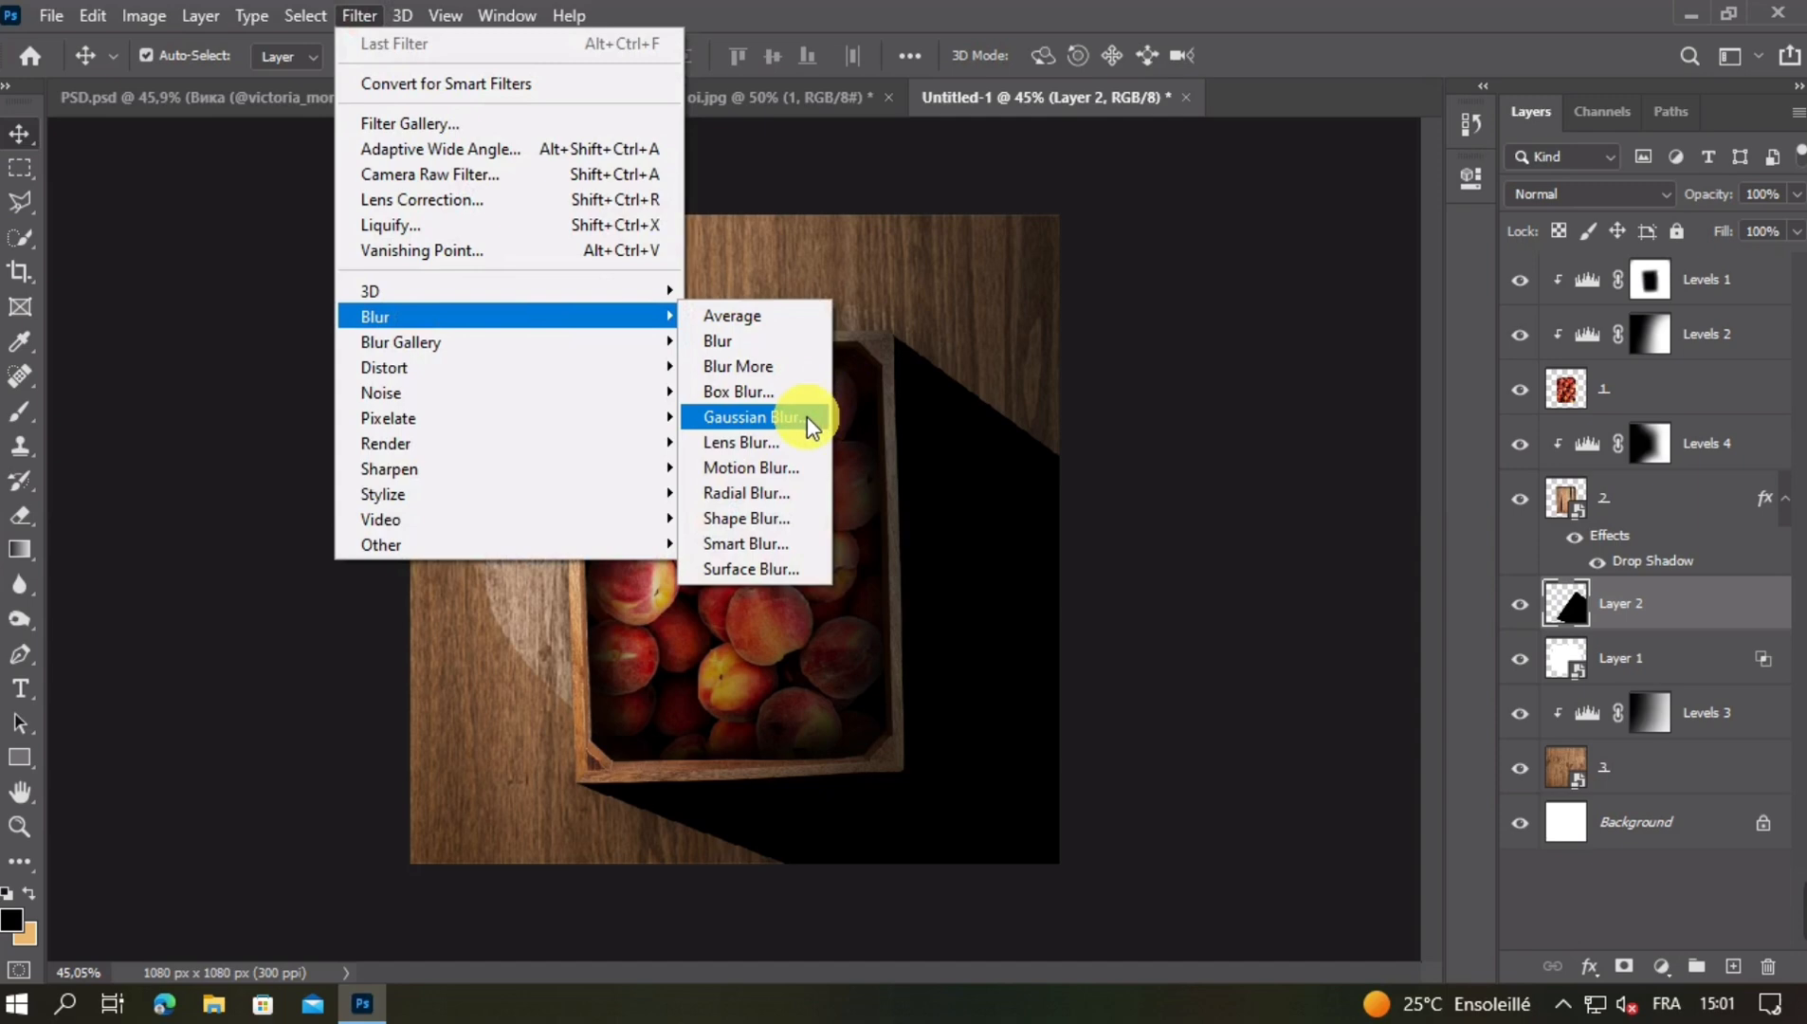
{"action": "left_click", "coordinate": [759, 417]}
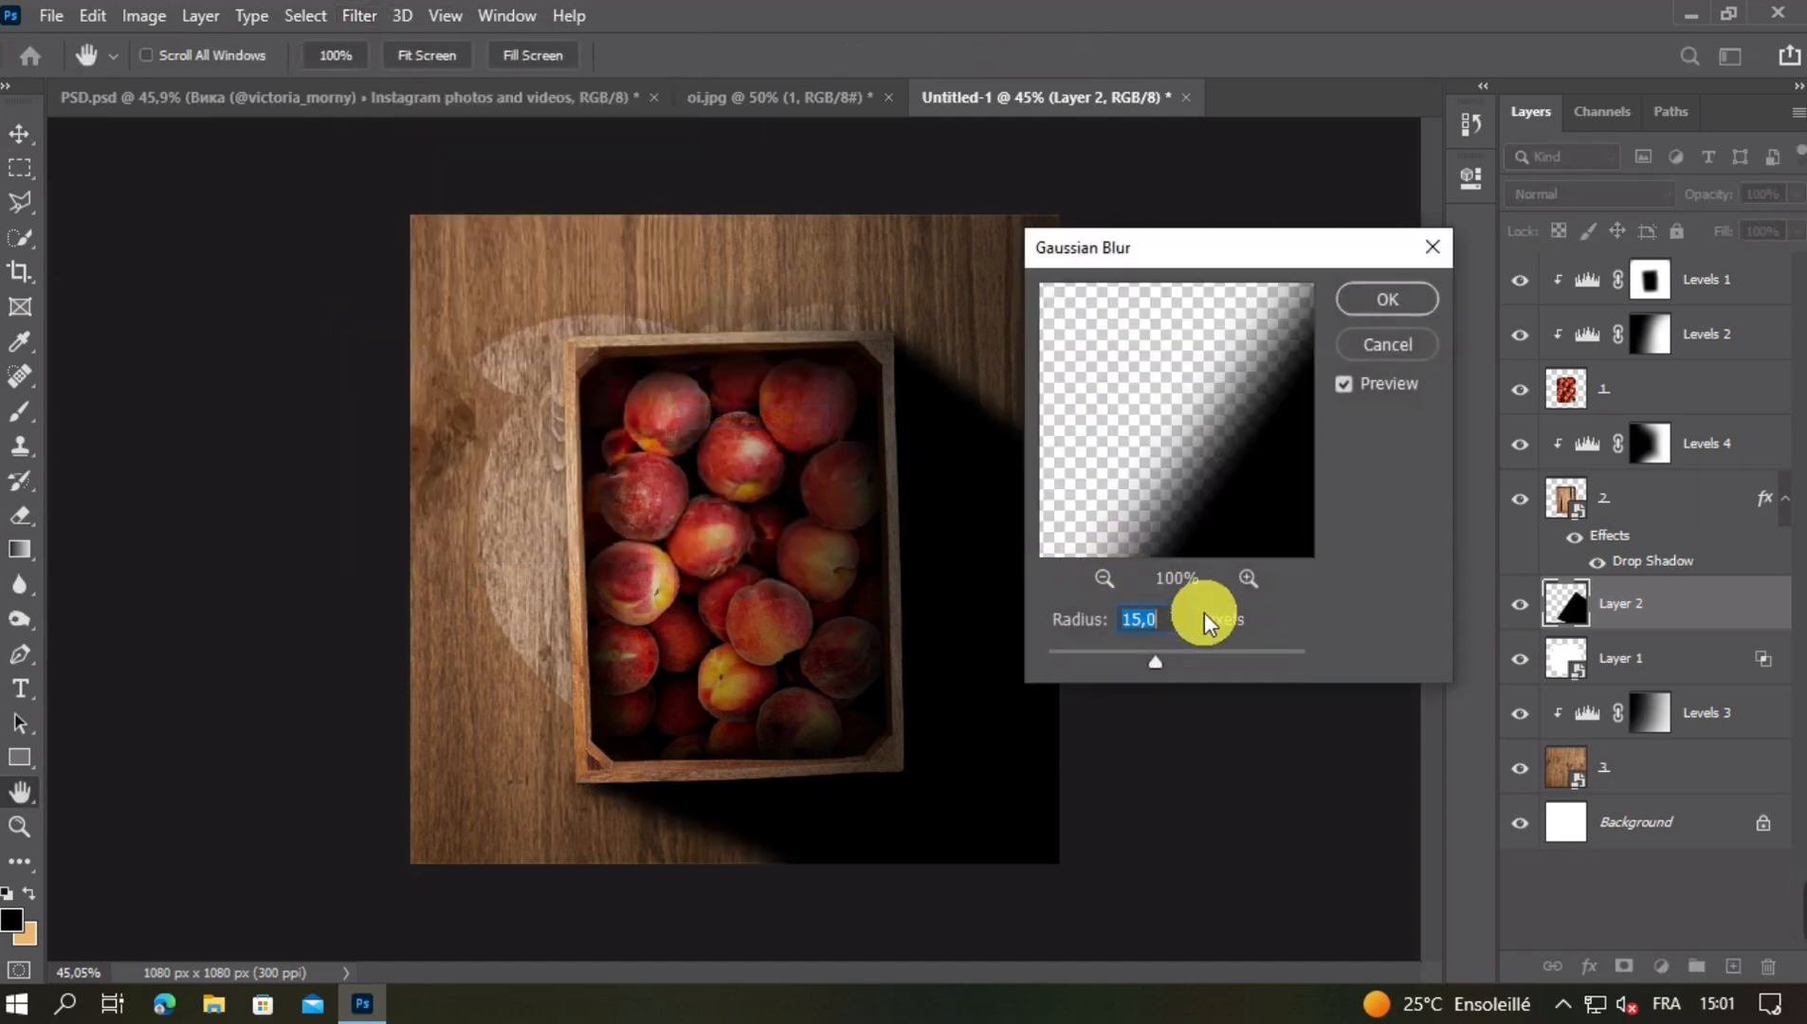
{"action": "type", "text": "20"}
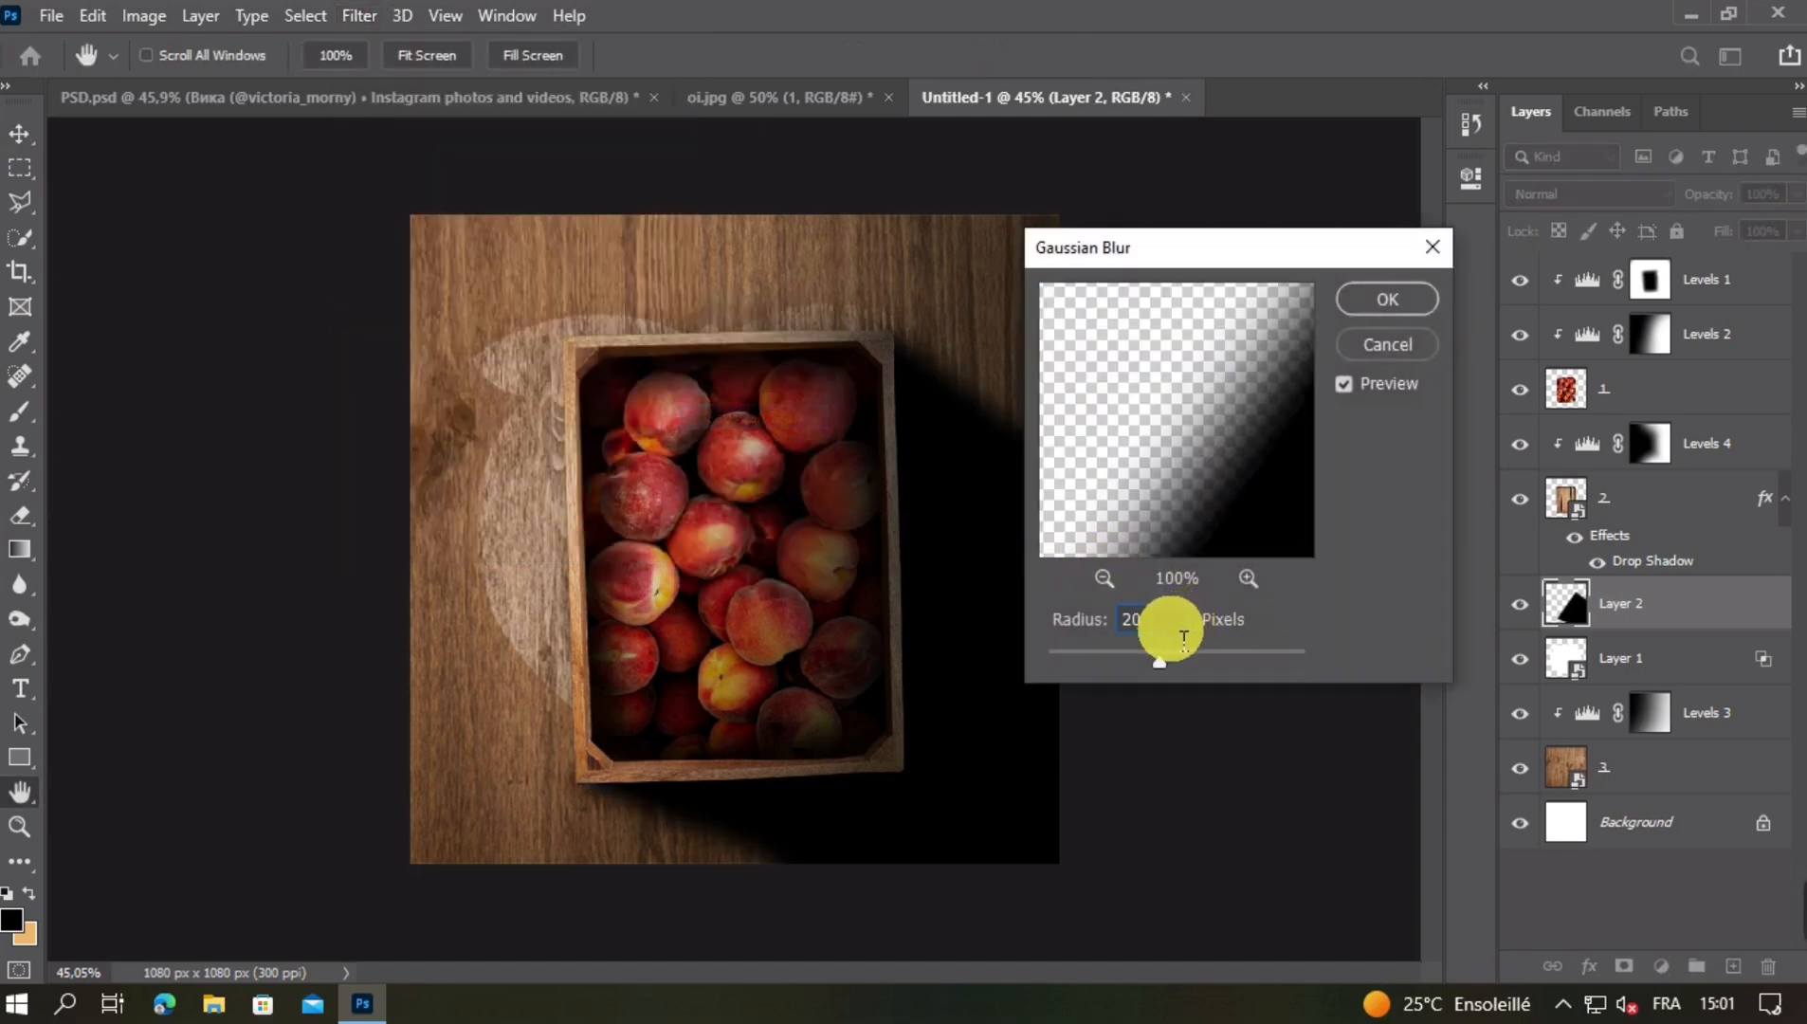
{"action": "left_click", "coordinate": [1388, 300]}
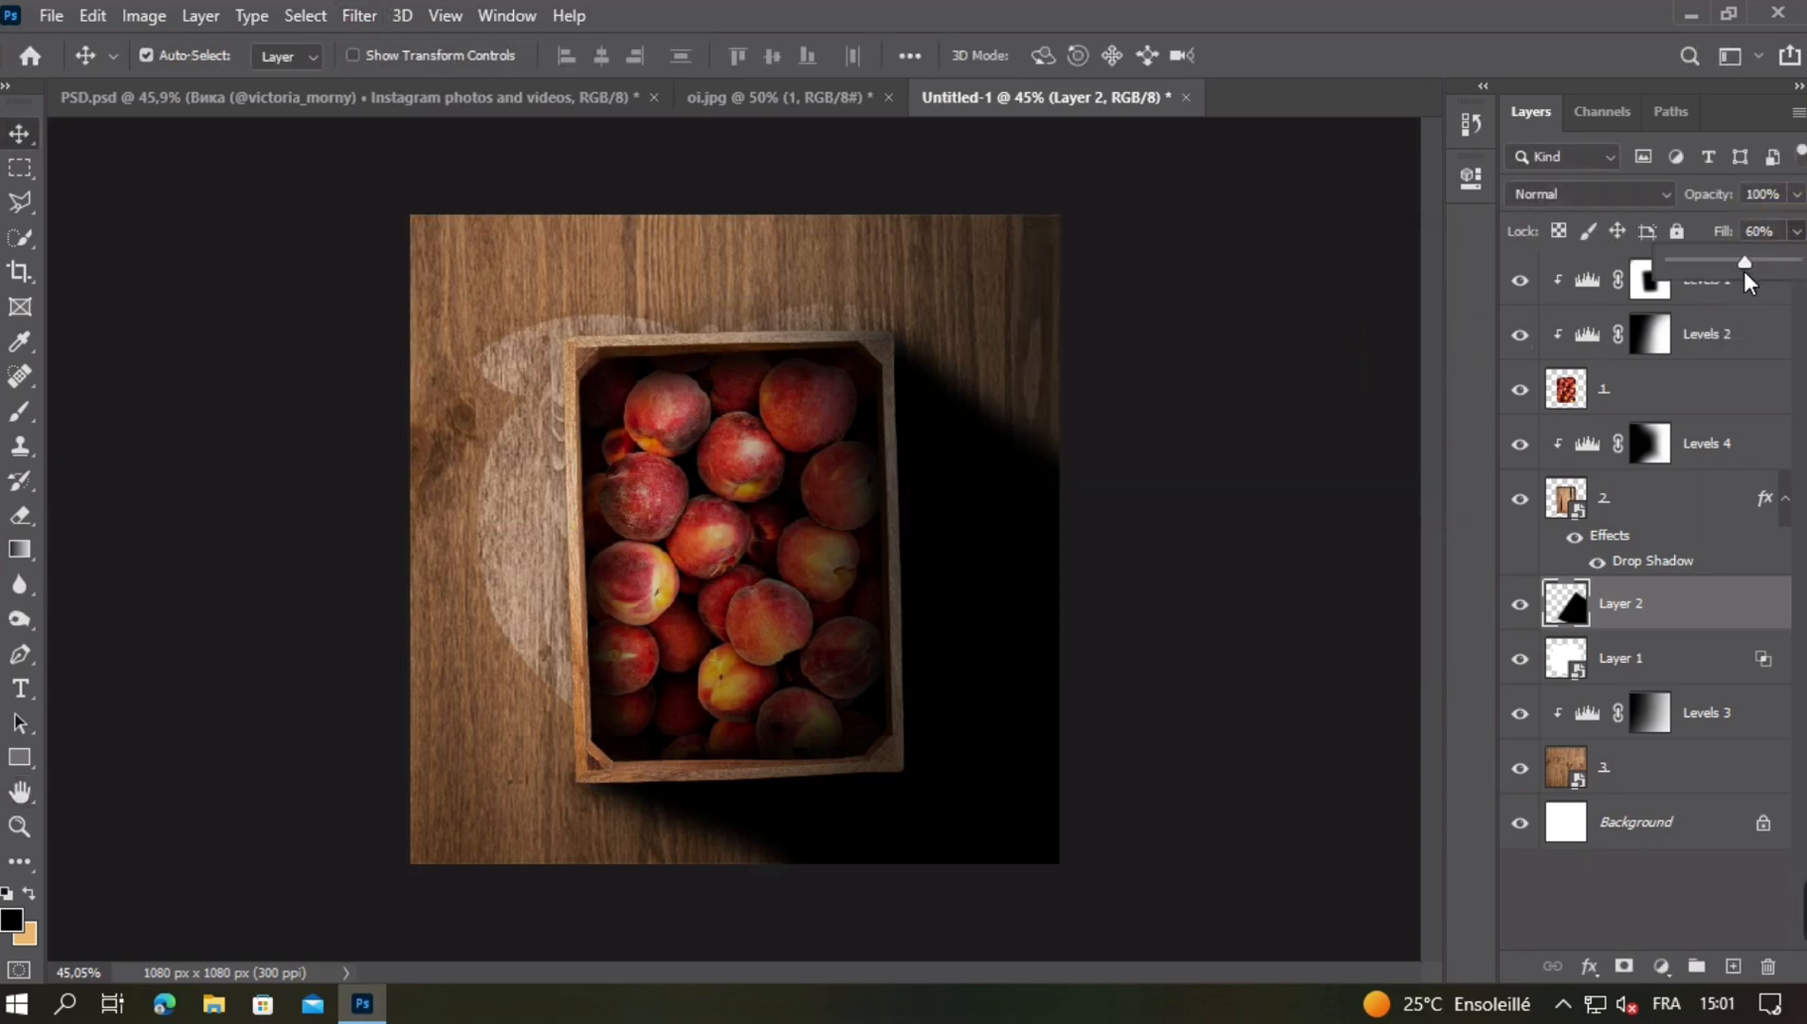
Lower the fill of the cast shadow layer to 34% and check the composite
{"action": "left_click_drag", "start_coordinate": [1744, 271], "coordinate": [1731, 275]}
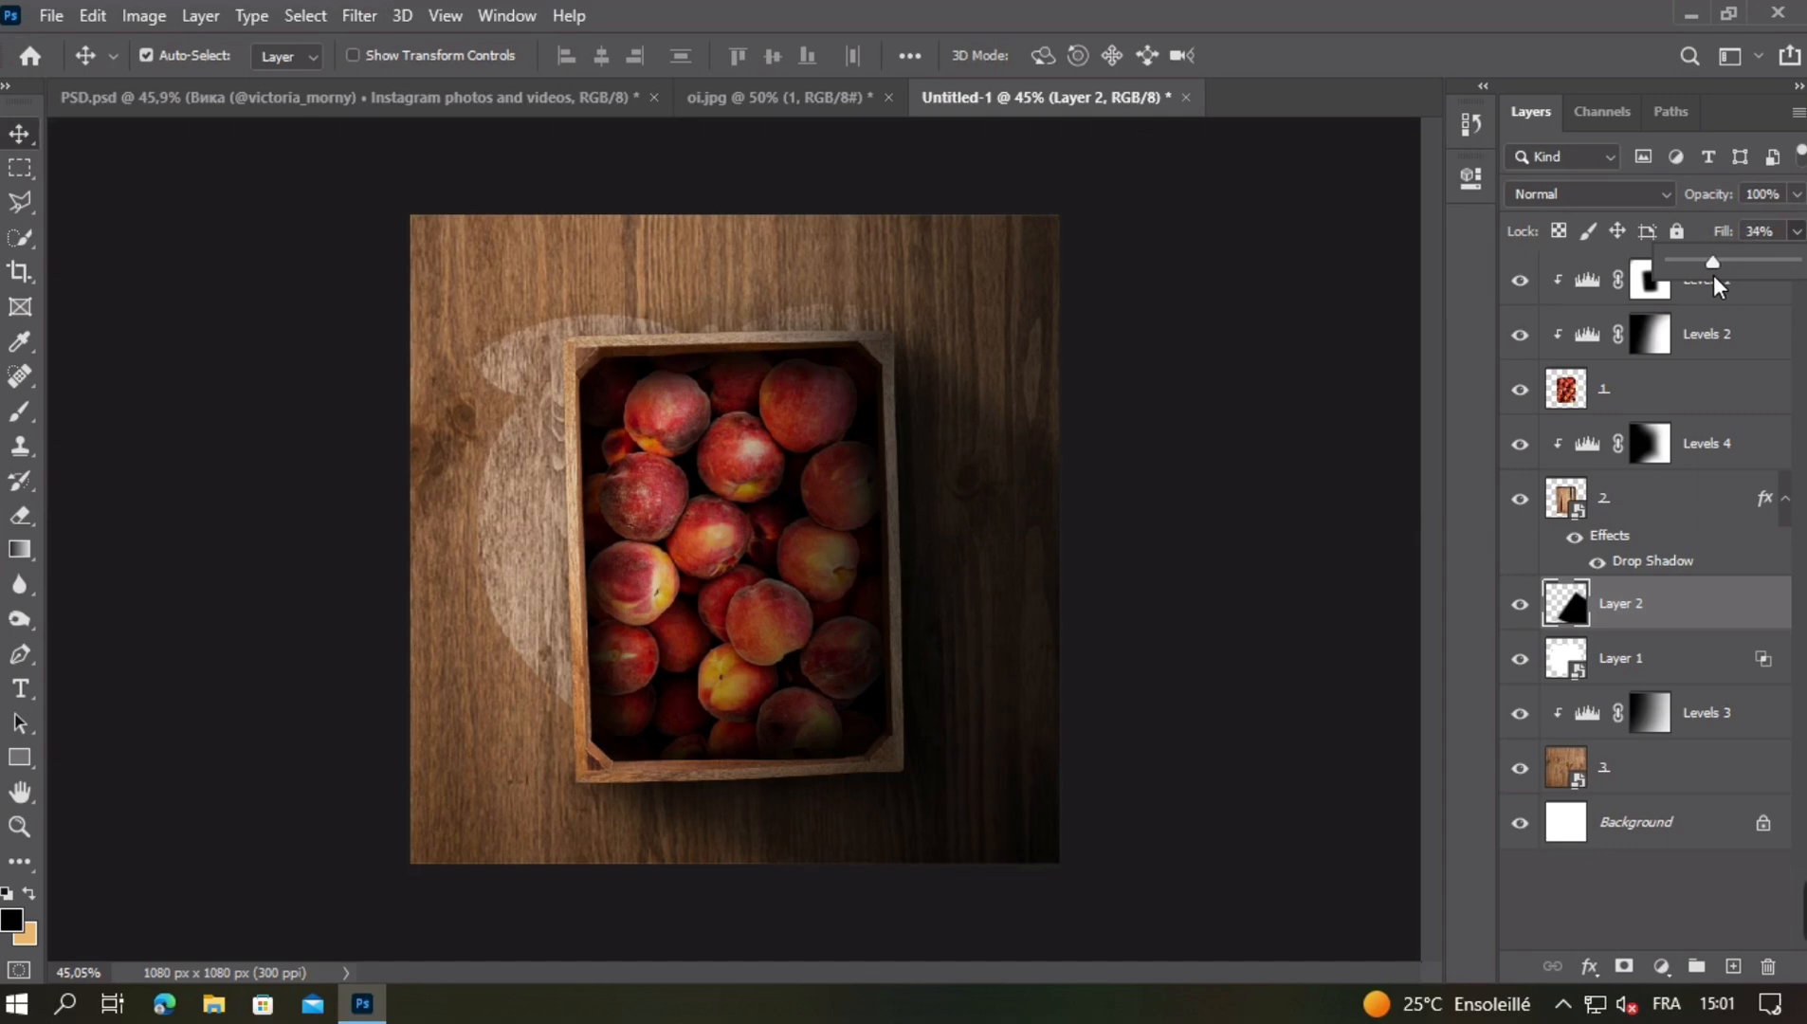
{"action": "key", "text": "ctrl+minus"}
{"action": "key", "text": "ctrl+minus"}
{"action": "key", "text": "ctrl+plus"}
{"action": "key", "text": "ctrl+plus"}
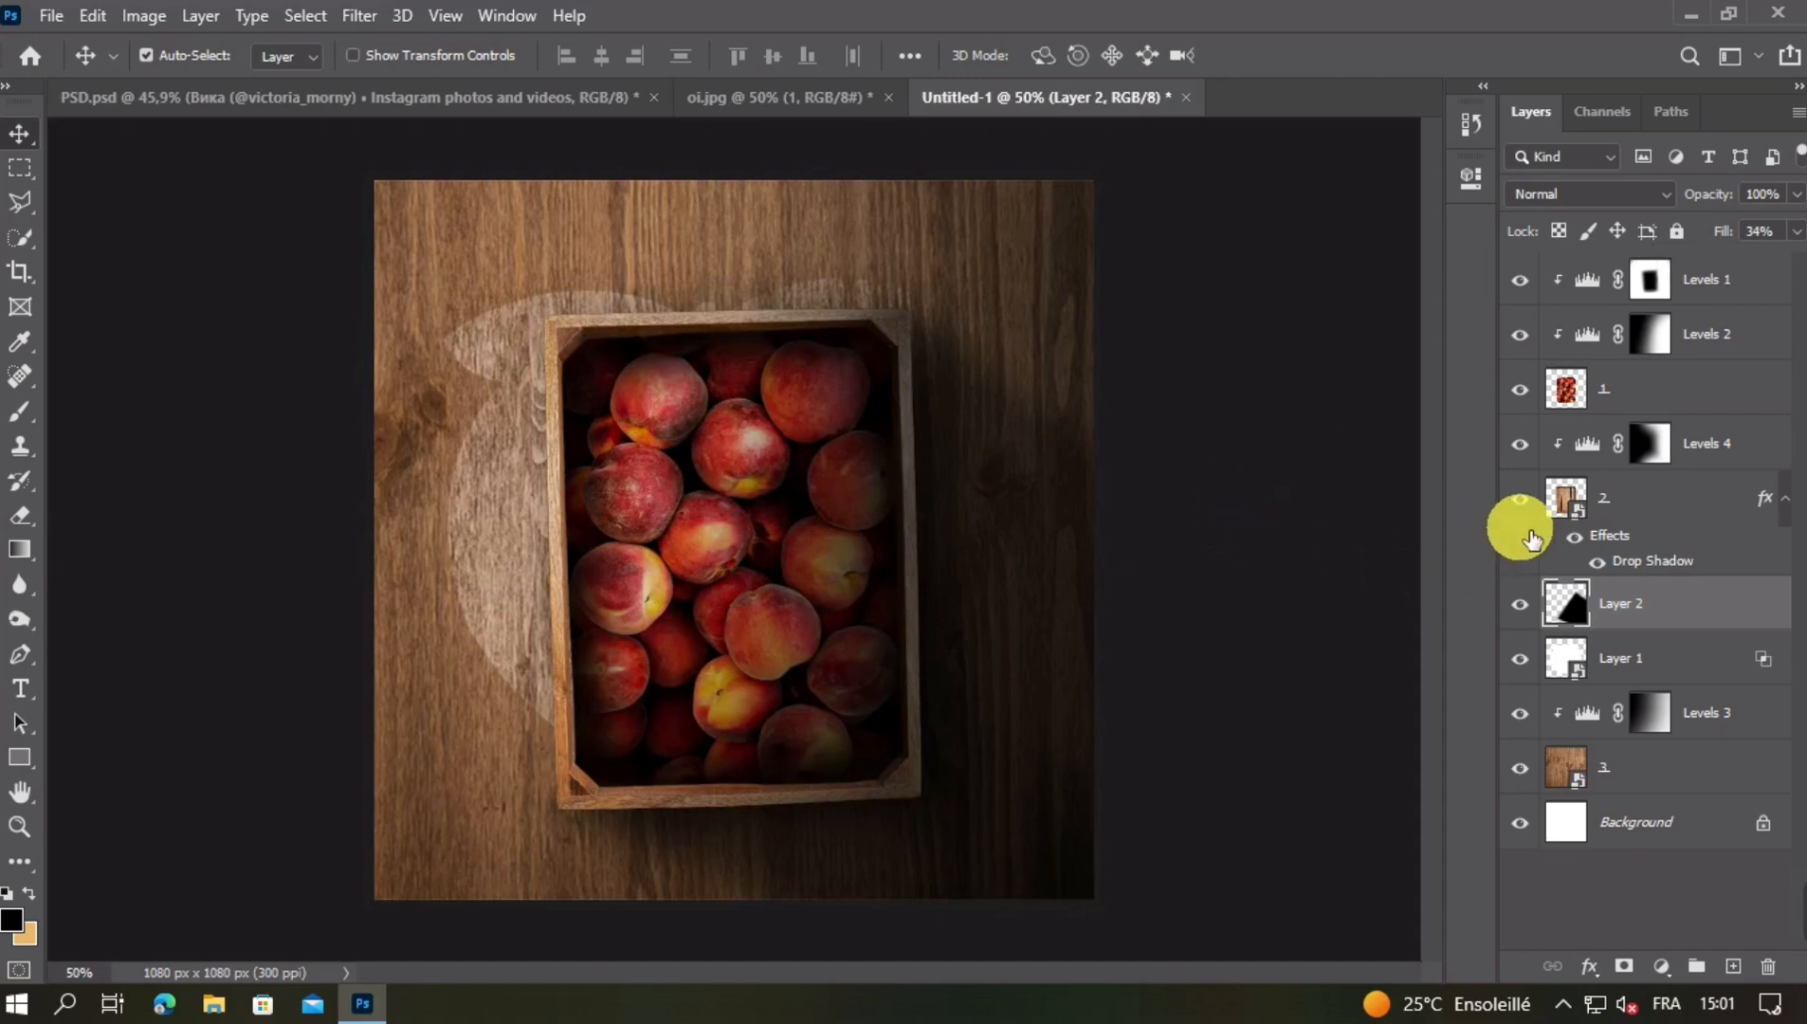
{"action": "scroll", "coordinate": [954, 558], "scroll_direction": "up", "scroll_amount": 2}
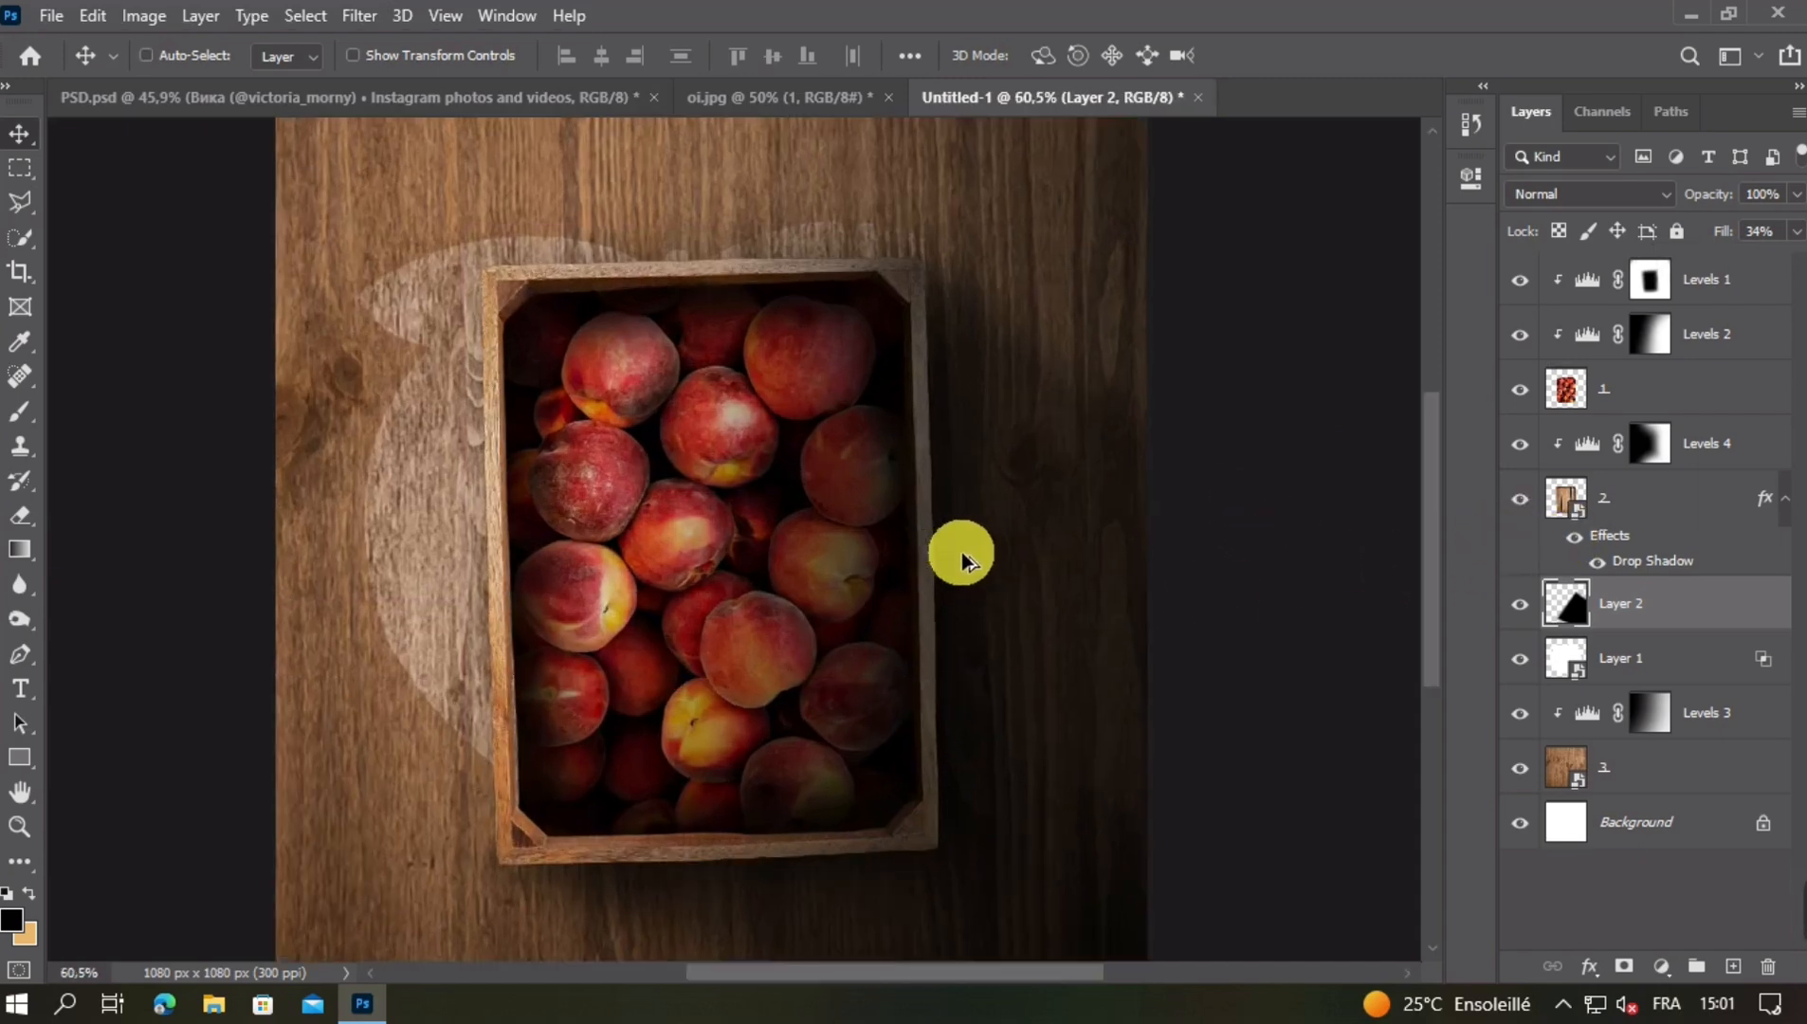
{"action": "scroll", "coordinate": [991, 559], "scroll_direction": "down", "scroll_amount": 2}
{"action": "scroll", "coordinate": [1004, 559], "scroll_direction": "down", "scroll_amount": 2}
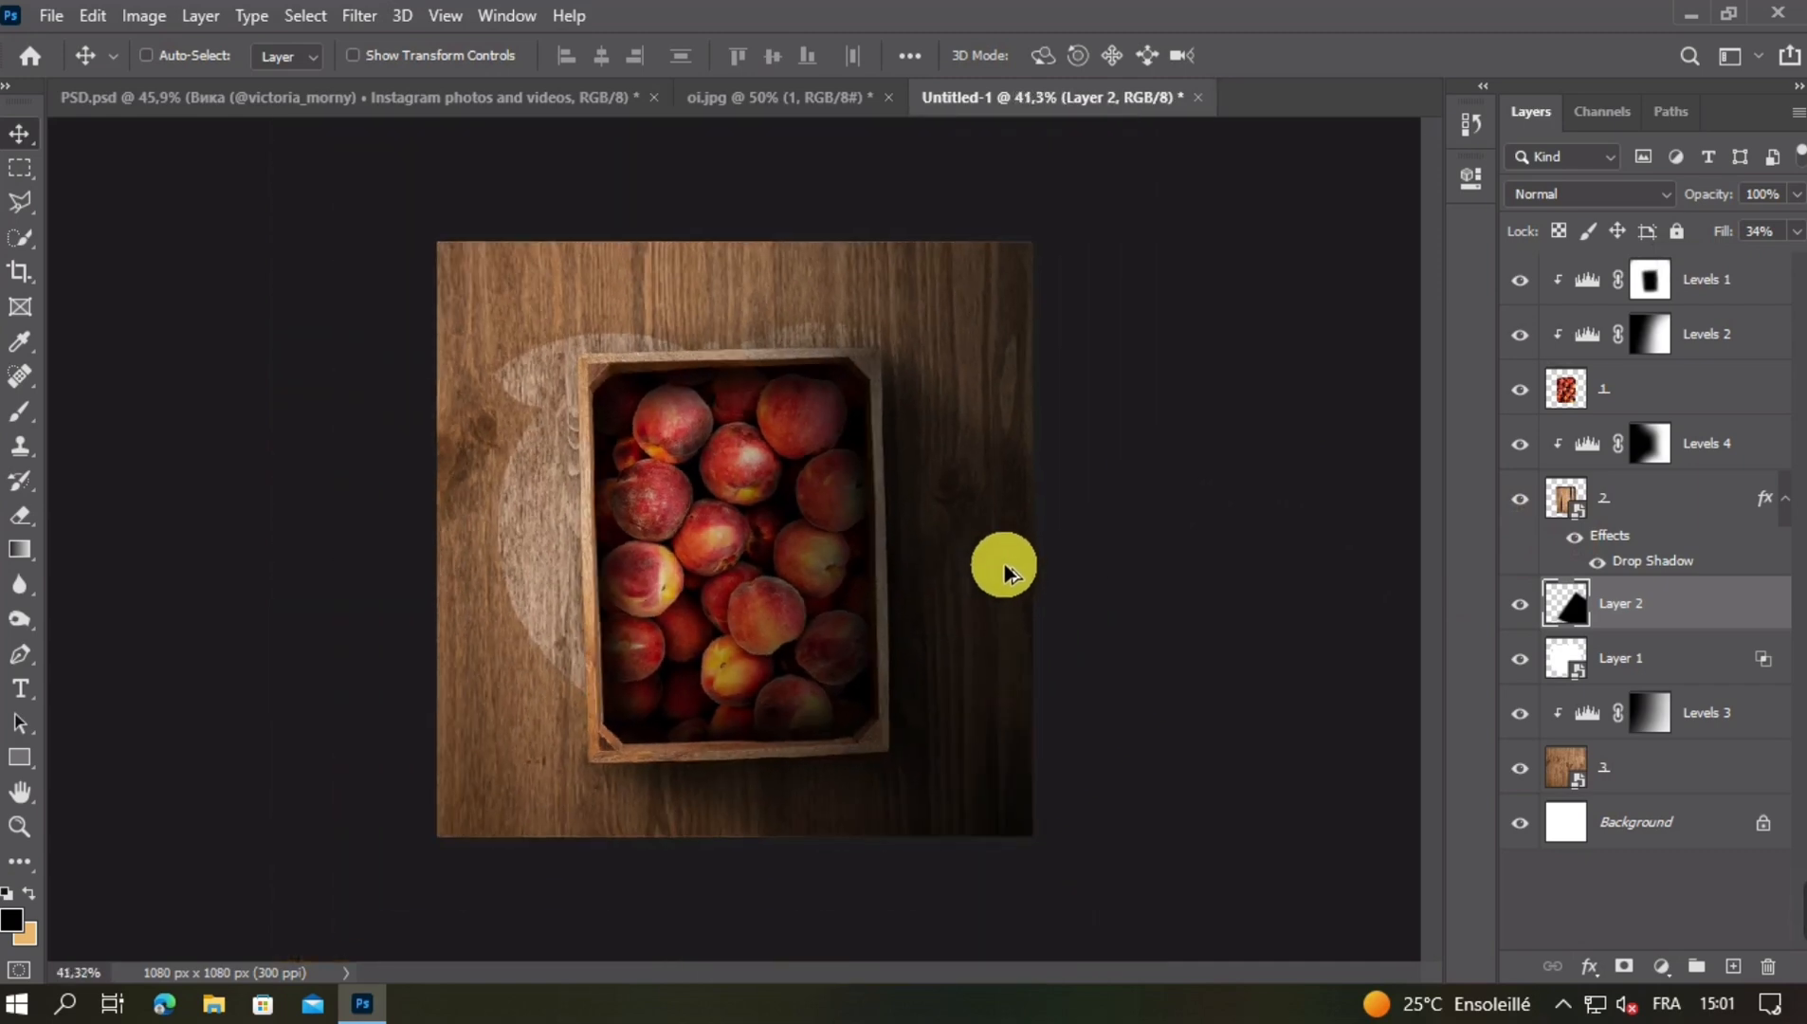
{"action": "scroll", "coordinate": [994, 574], "scroll_direction": "up", "scroll_amount": 2}
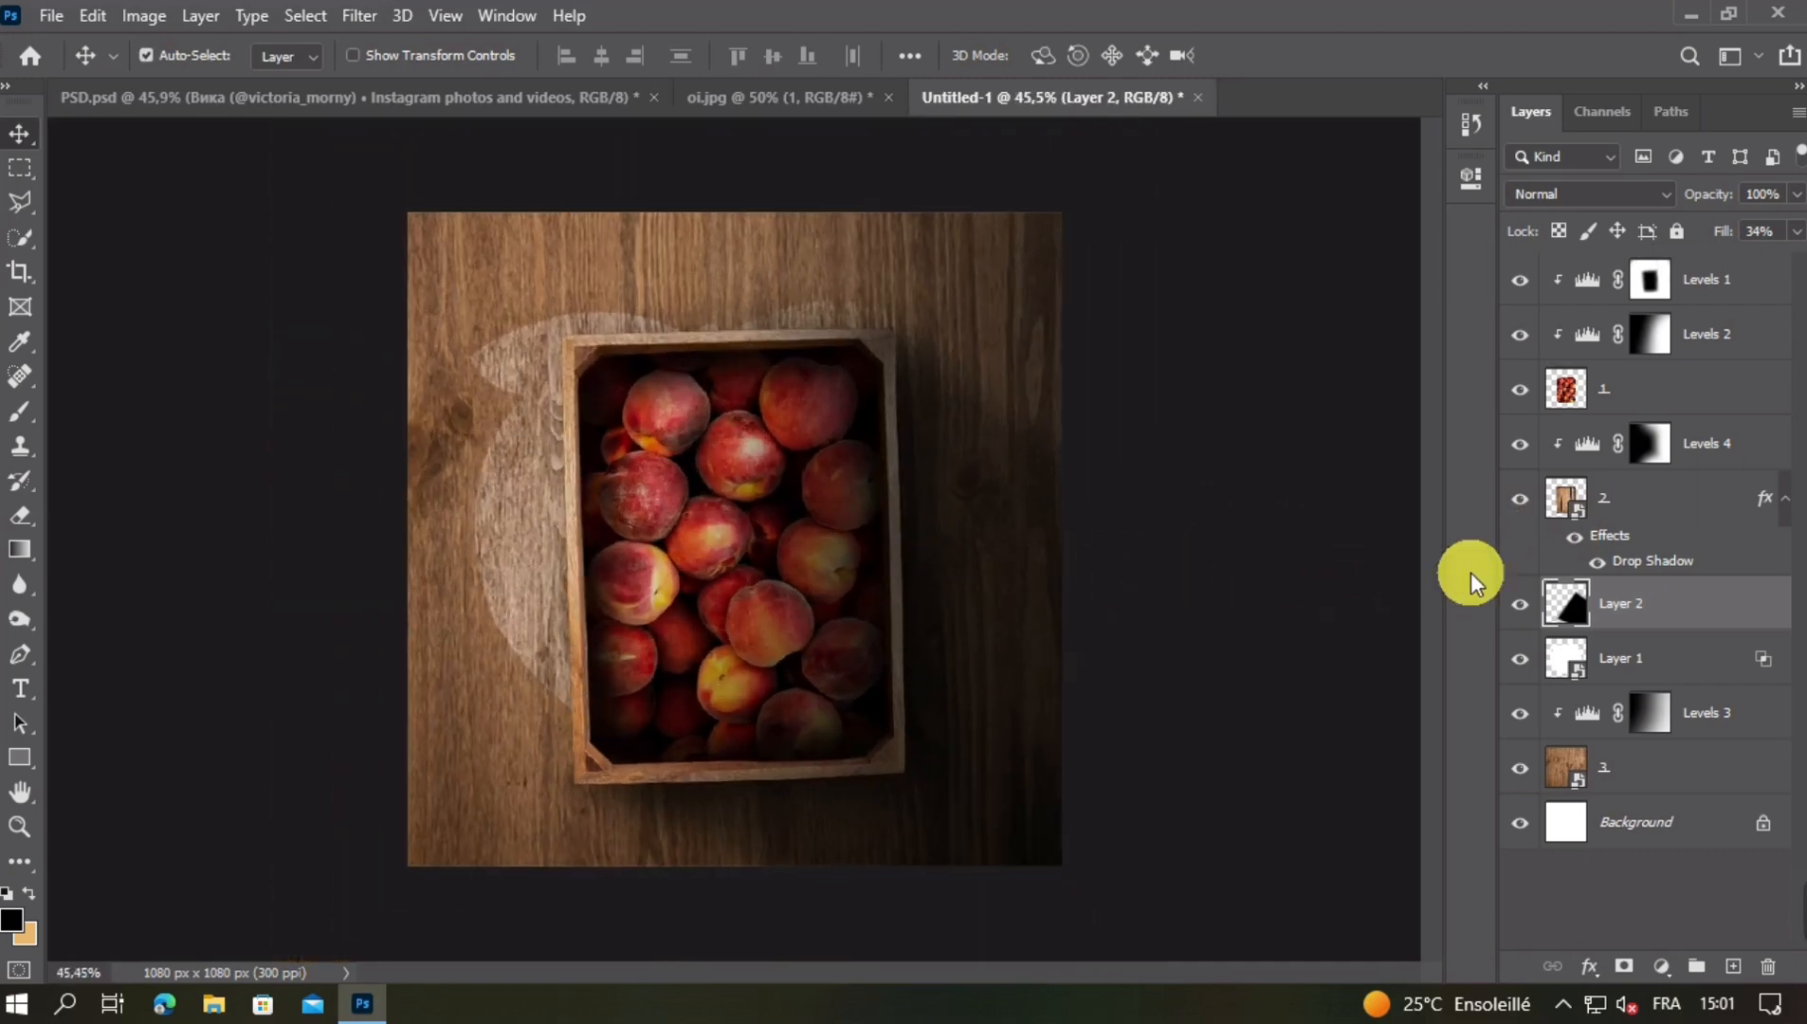
Set the crate's drop shadow to 100% opacity, 63 px distance and 90 px size
{"action": "left_click", "coordinate": [1601, 567]}
{"action": "left_click", "coordinate": [1600, 567]}
{"action": "left_click", "coordinate": [1653, 561]}
{"action": "double_click", "coordinate": [1583, 580]}
{"action": "left_click_drag", "start_coordinate": [983, 118], "coordinate": [1366, 120]}
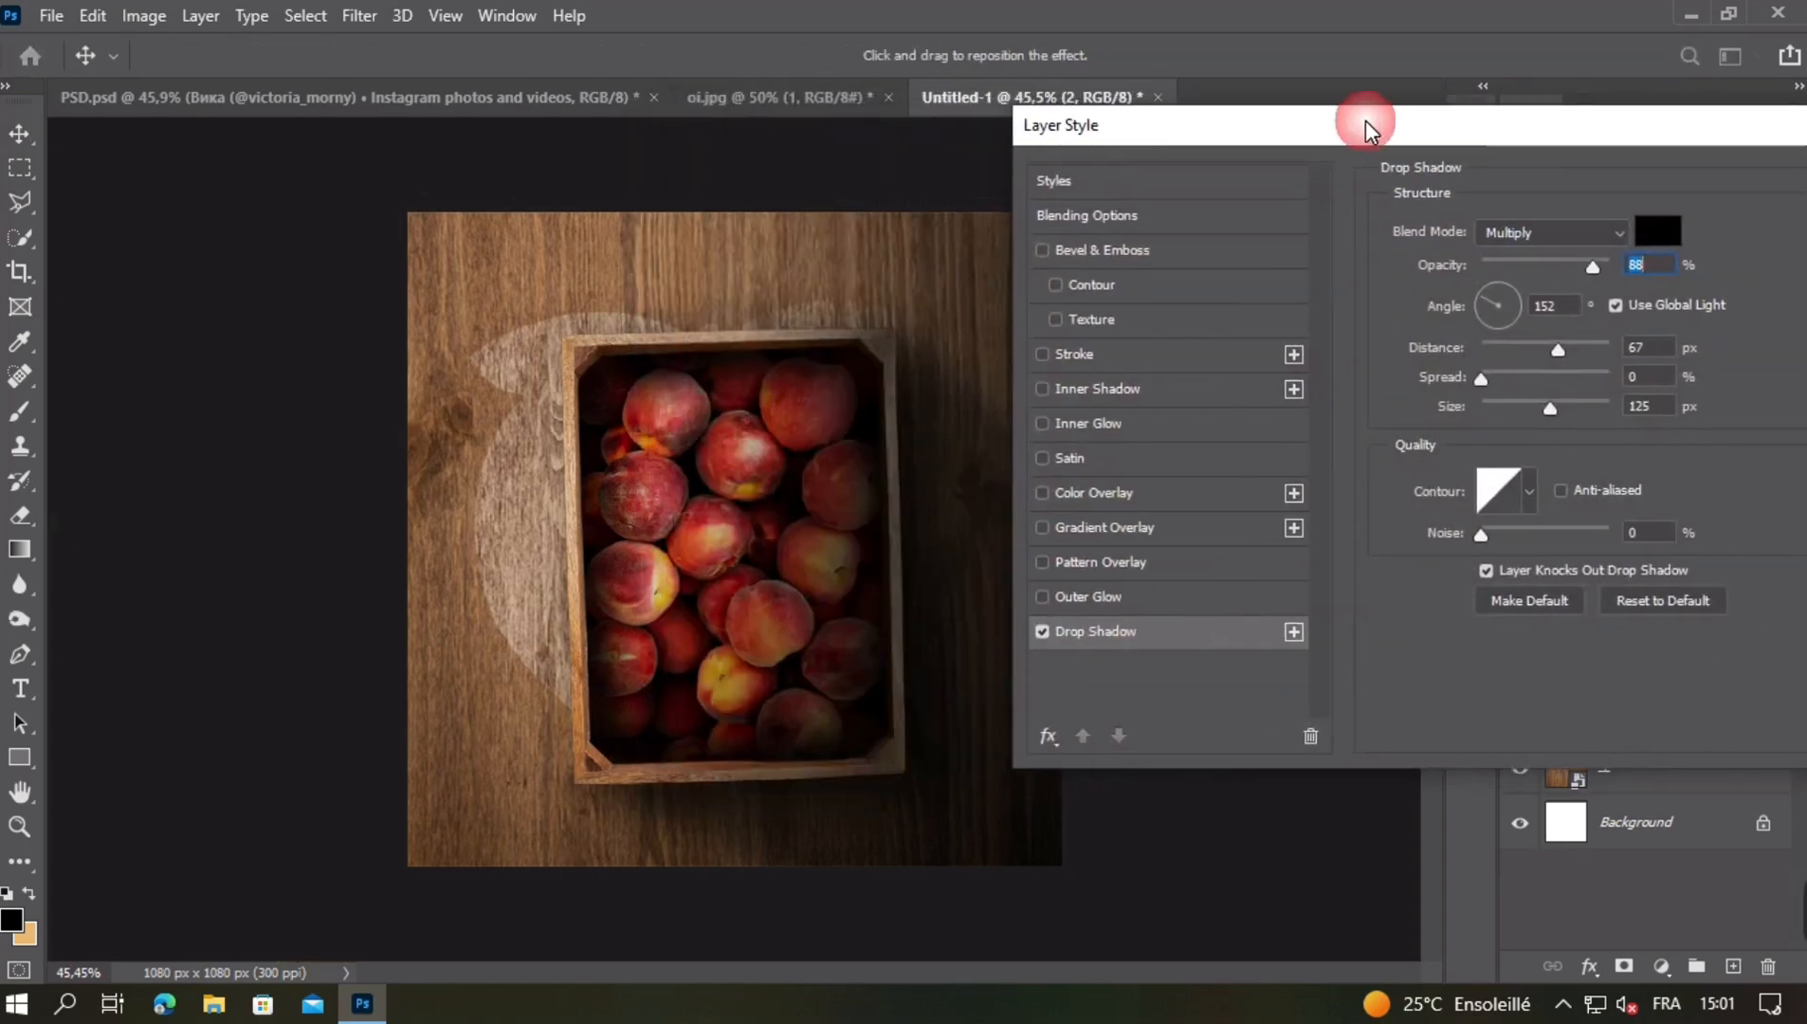
{"action": "left_click", "coordinate": [1549, 353]}
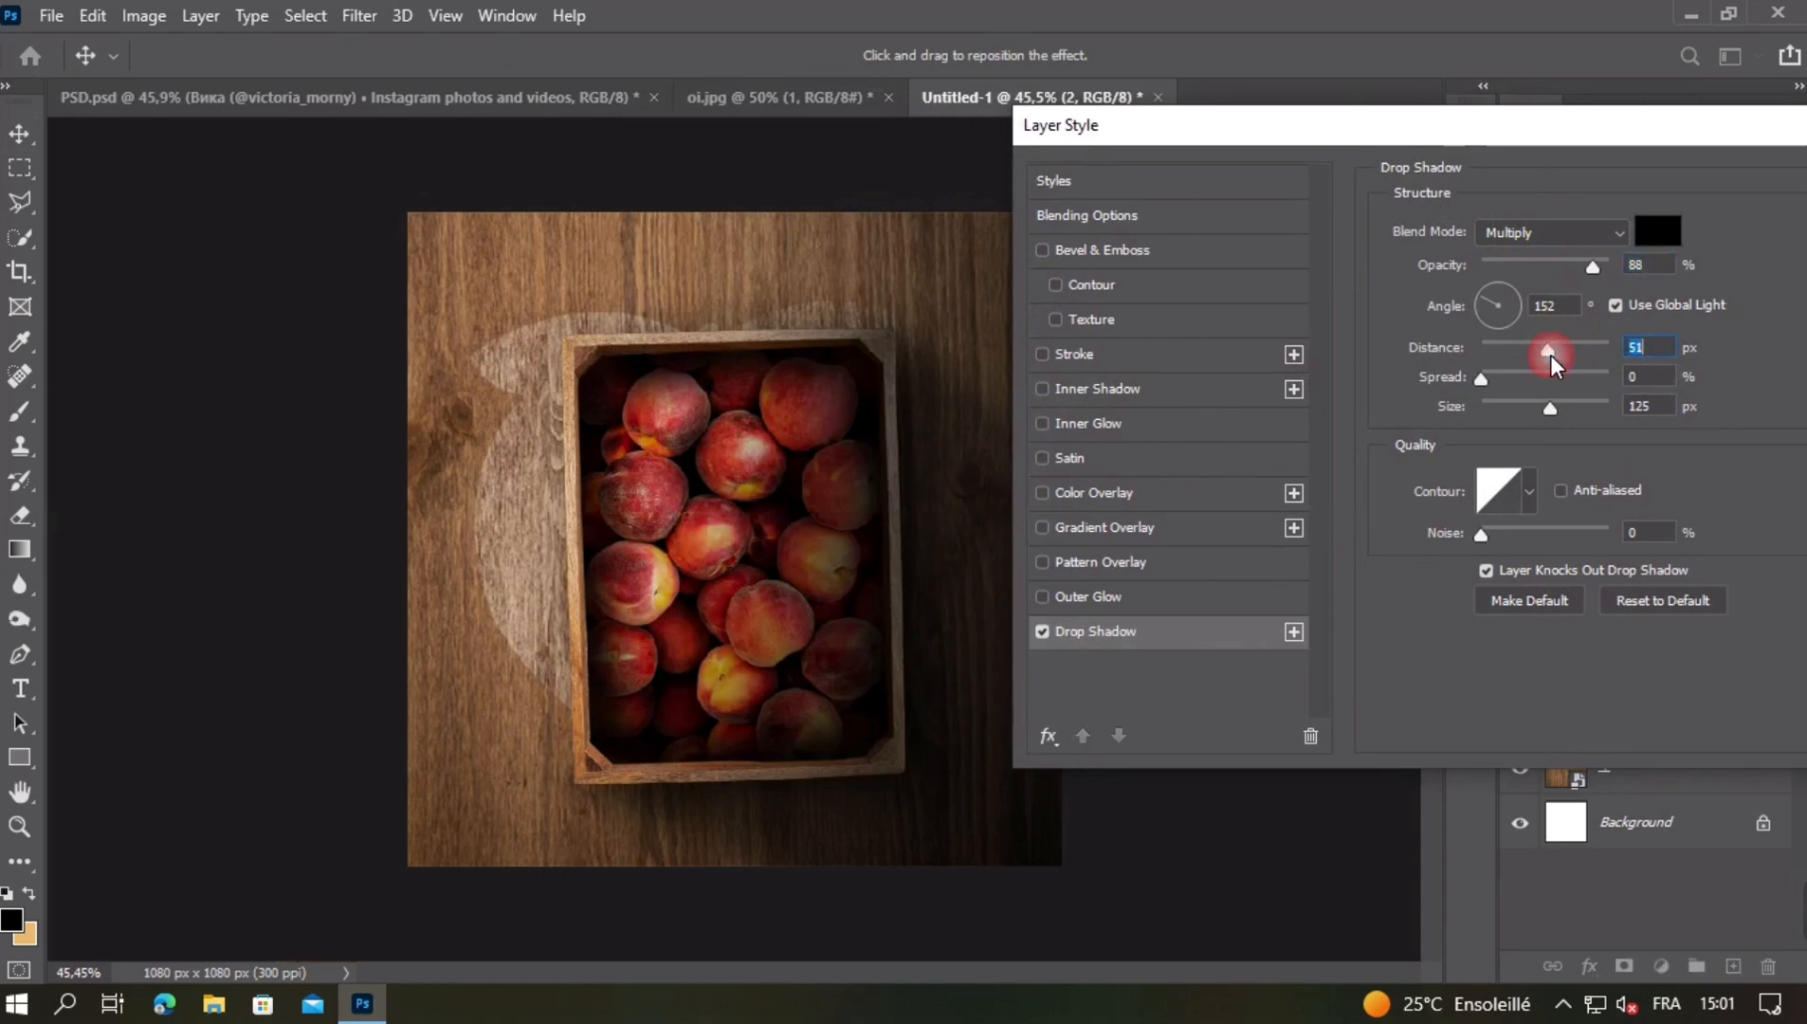
{"action": "left_click", "coordinate": [1608, 267]}
{"action": "left_click_drag", "start_coordinate": [1550, 354], "coordinate": [1556, 350]}
{"action": "mouse_move", "coordinate": [1551, 413]}
{"action": "left_mouse_down"}
{"action": "mouse_move", "coordinate": [1514, 413]}
{"action": "mouse_move", "coordinate": [1536, 412]}
{"action": "left_mouse_up"}
{"action": "left_click_drag", "start_coordinate": [1617, 148], "coordinate": [1392, 197]}
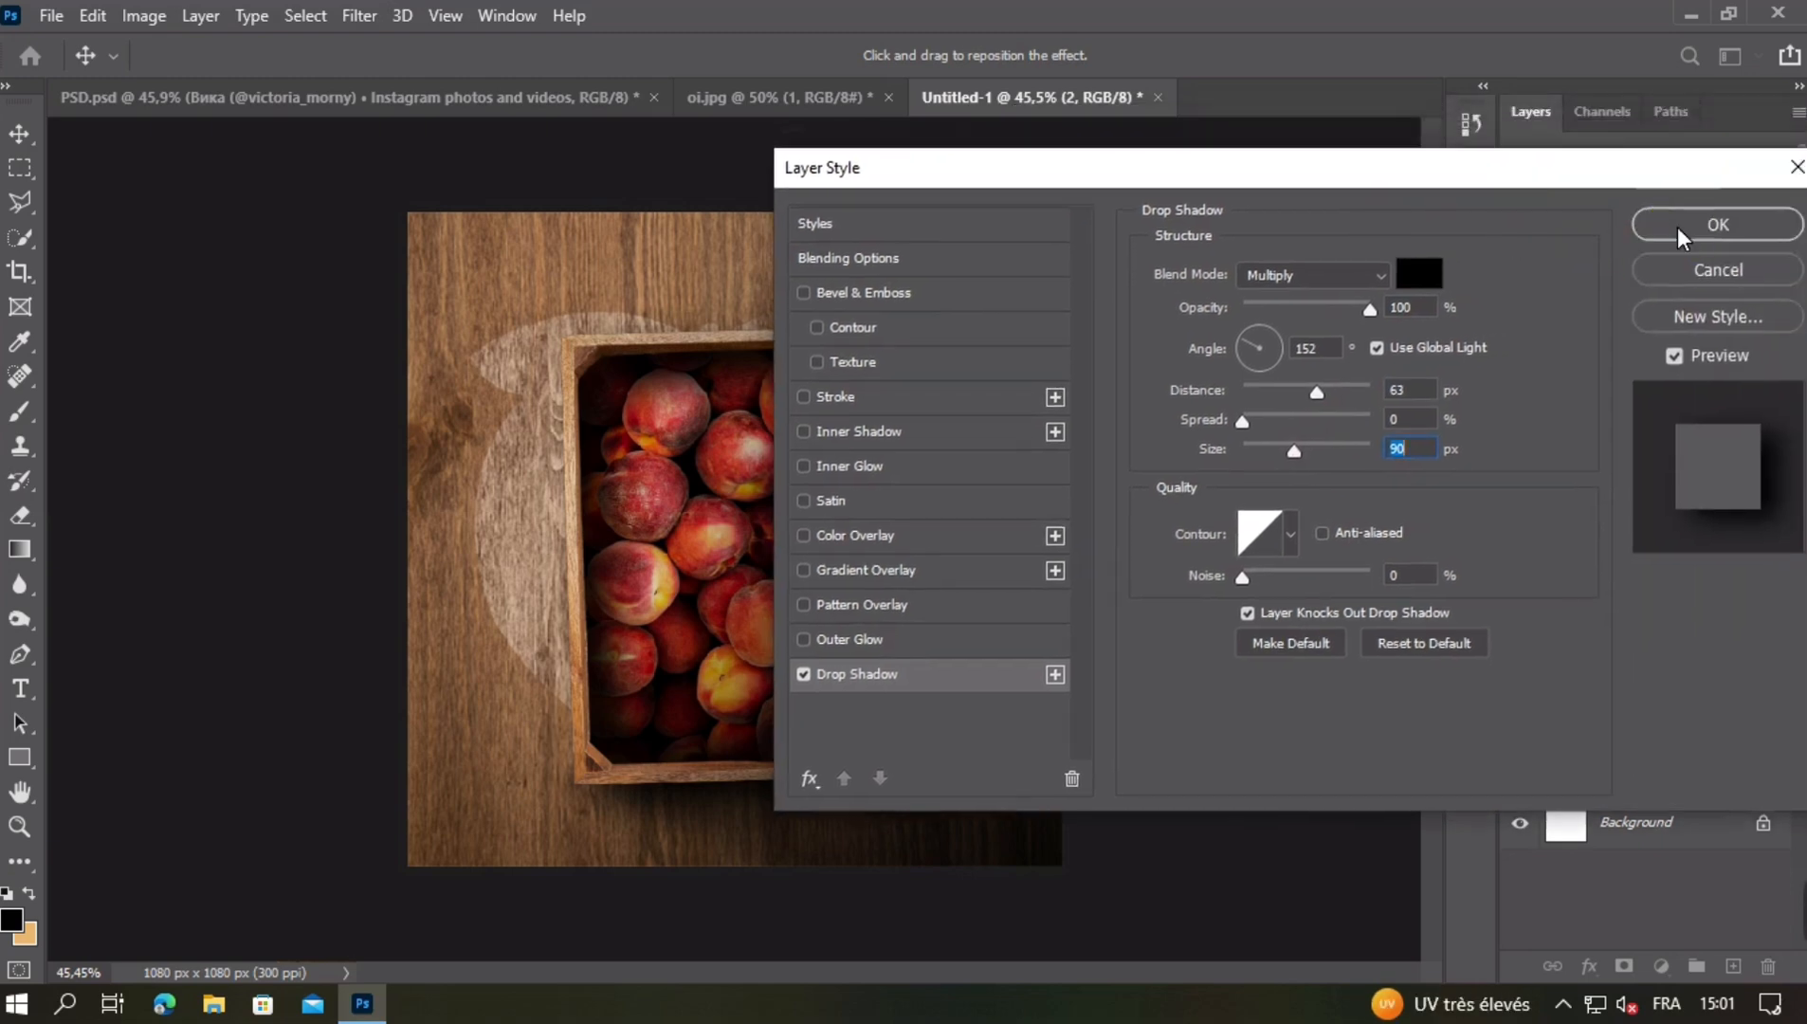
{"action": "left_click", "coordinate": [1679, 230]}
{"action": "key", "text": "ctrl+minus"}
{"action": "key", "text": "ctrl+minus"}
{"action": "key", "text": "ctrl+minus"}
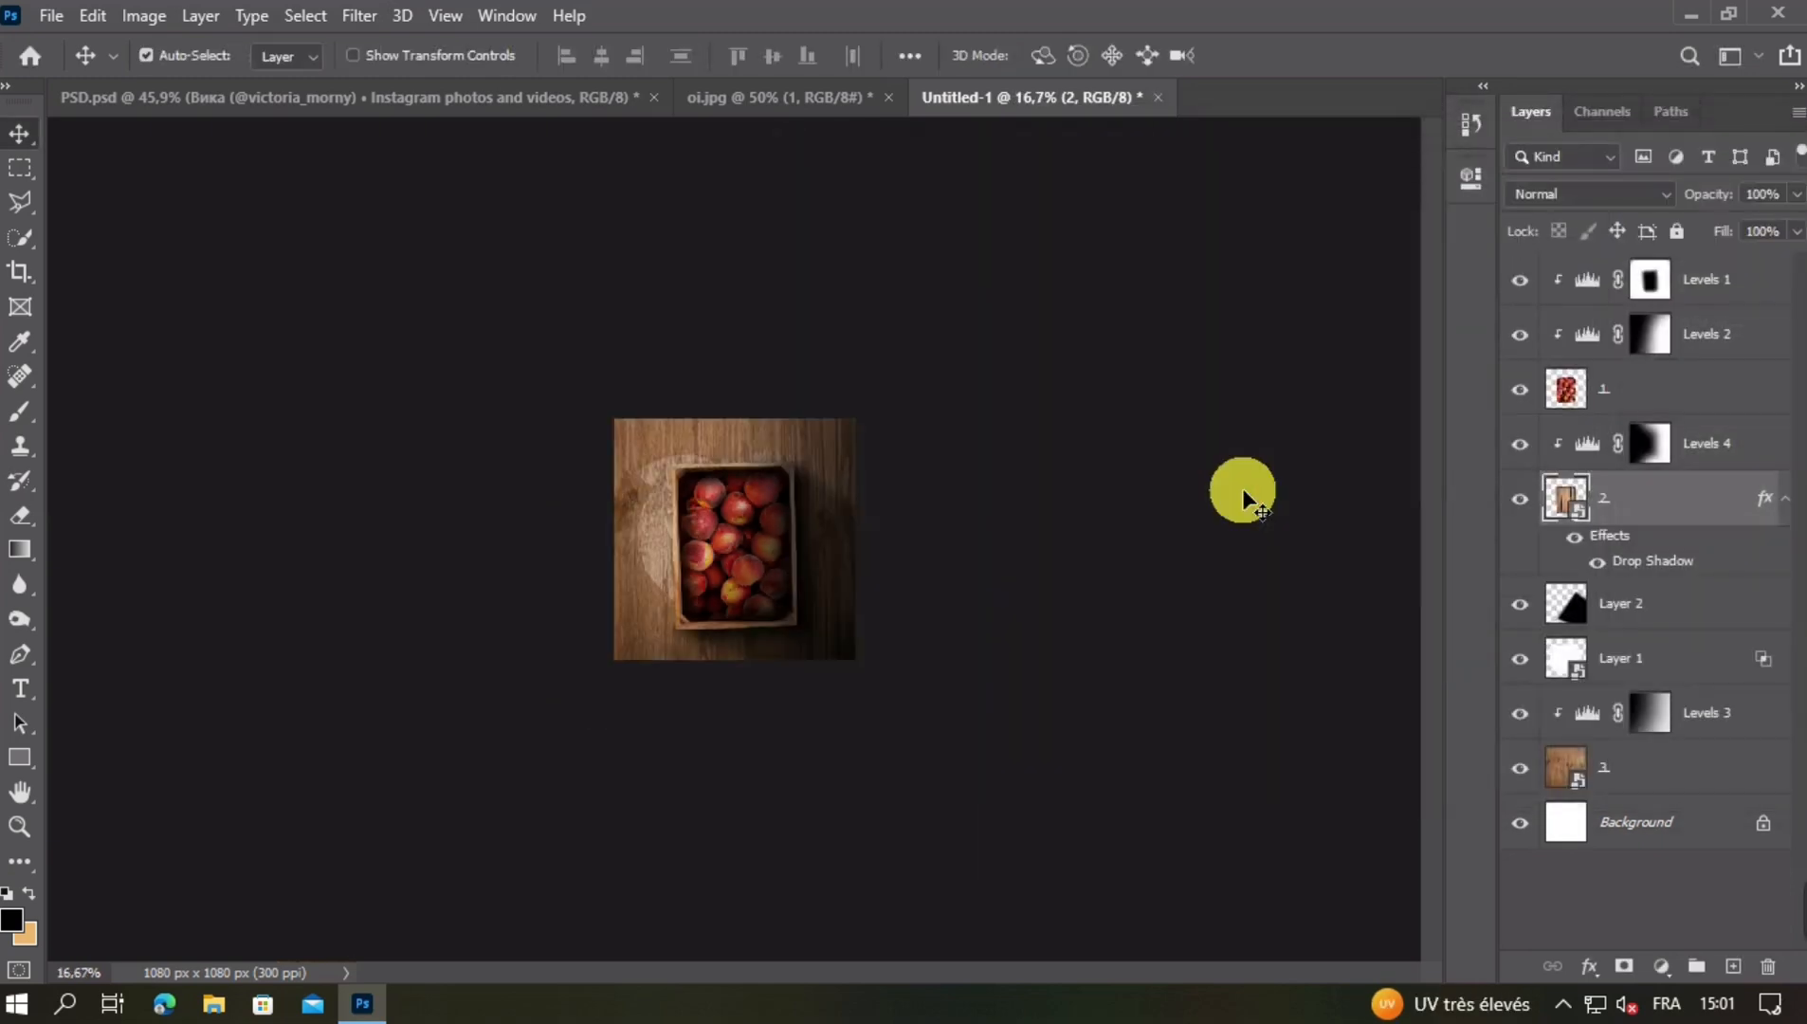
{"action": "key", "text": "ctrl+plus"}
{"action": "key", "text": "ctrl+plus"}
{"action": "key", "text": "ctrl+plus"}
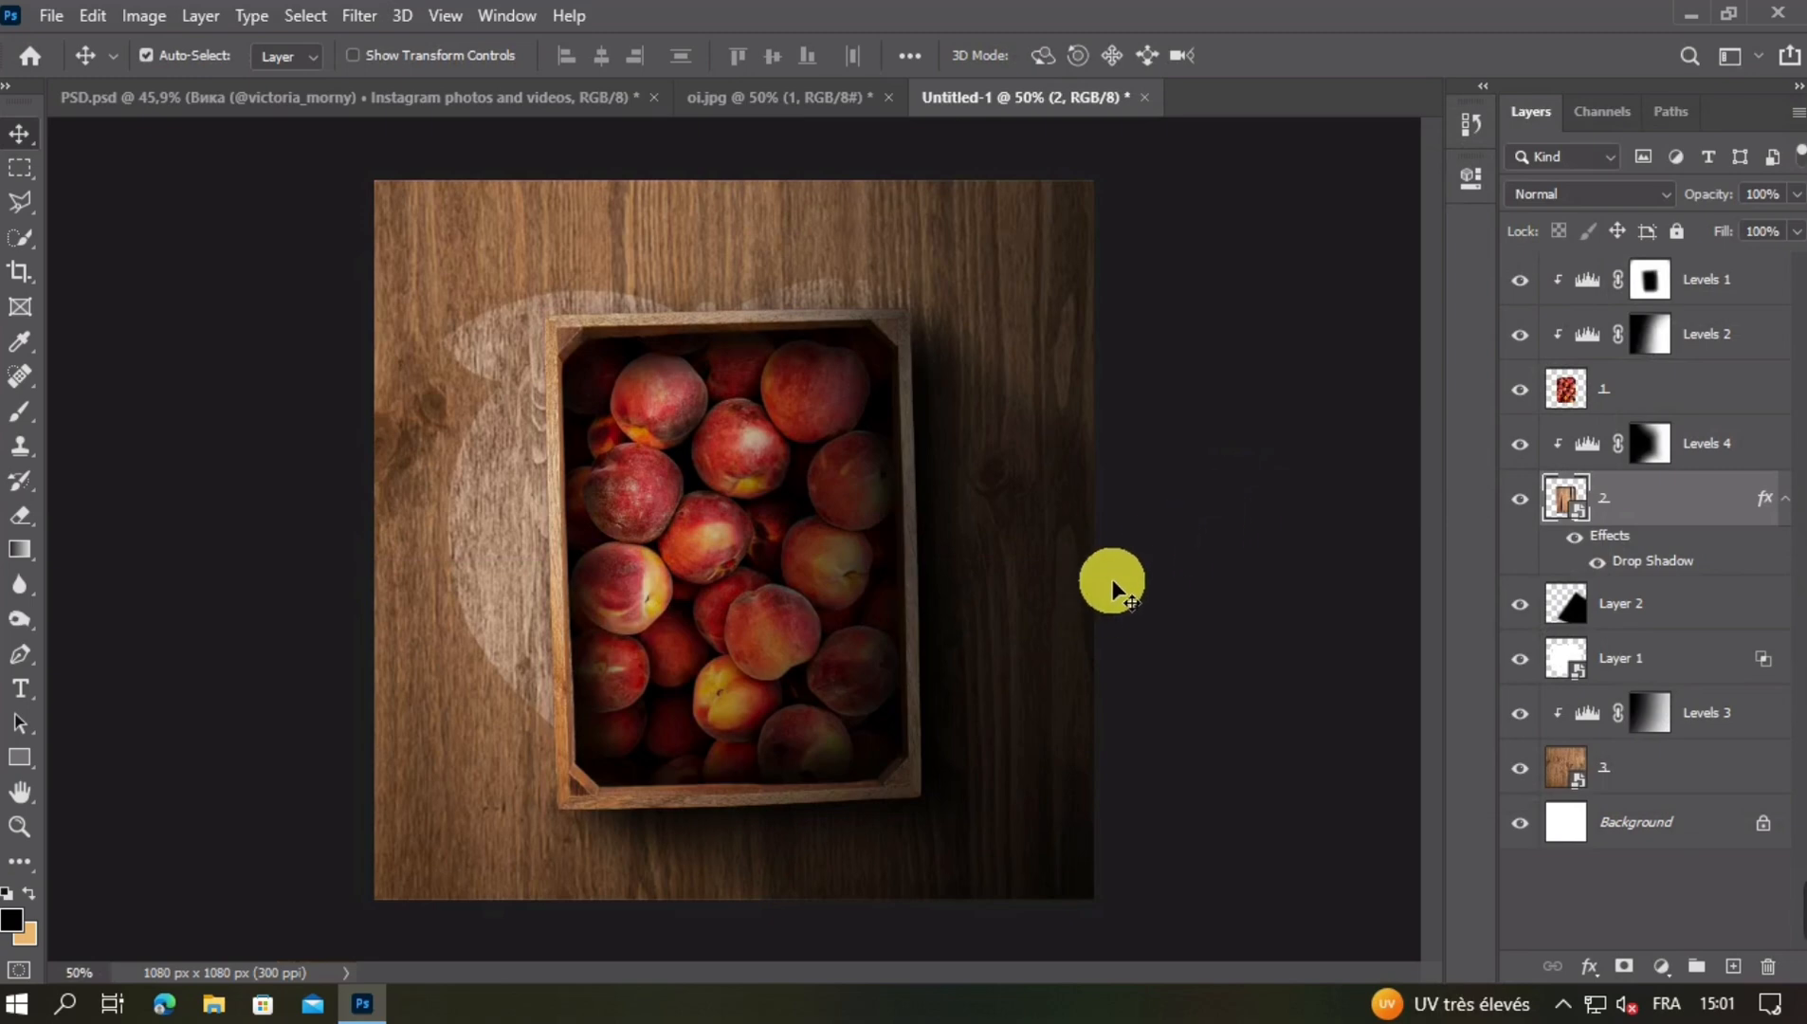
Increase the crate's drop shadow size slightly and check the overall composition
{"action": "double_click", "coordinate": [1571, 566]}
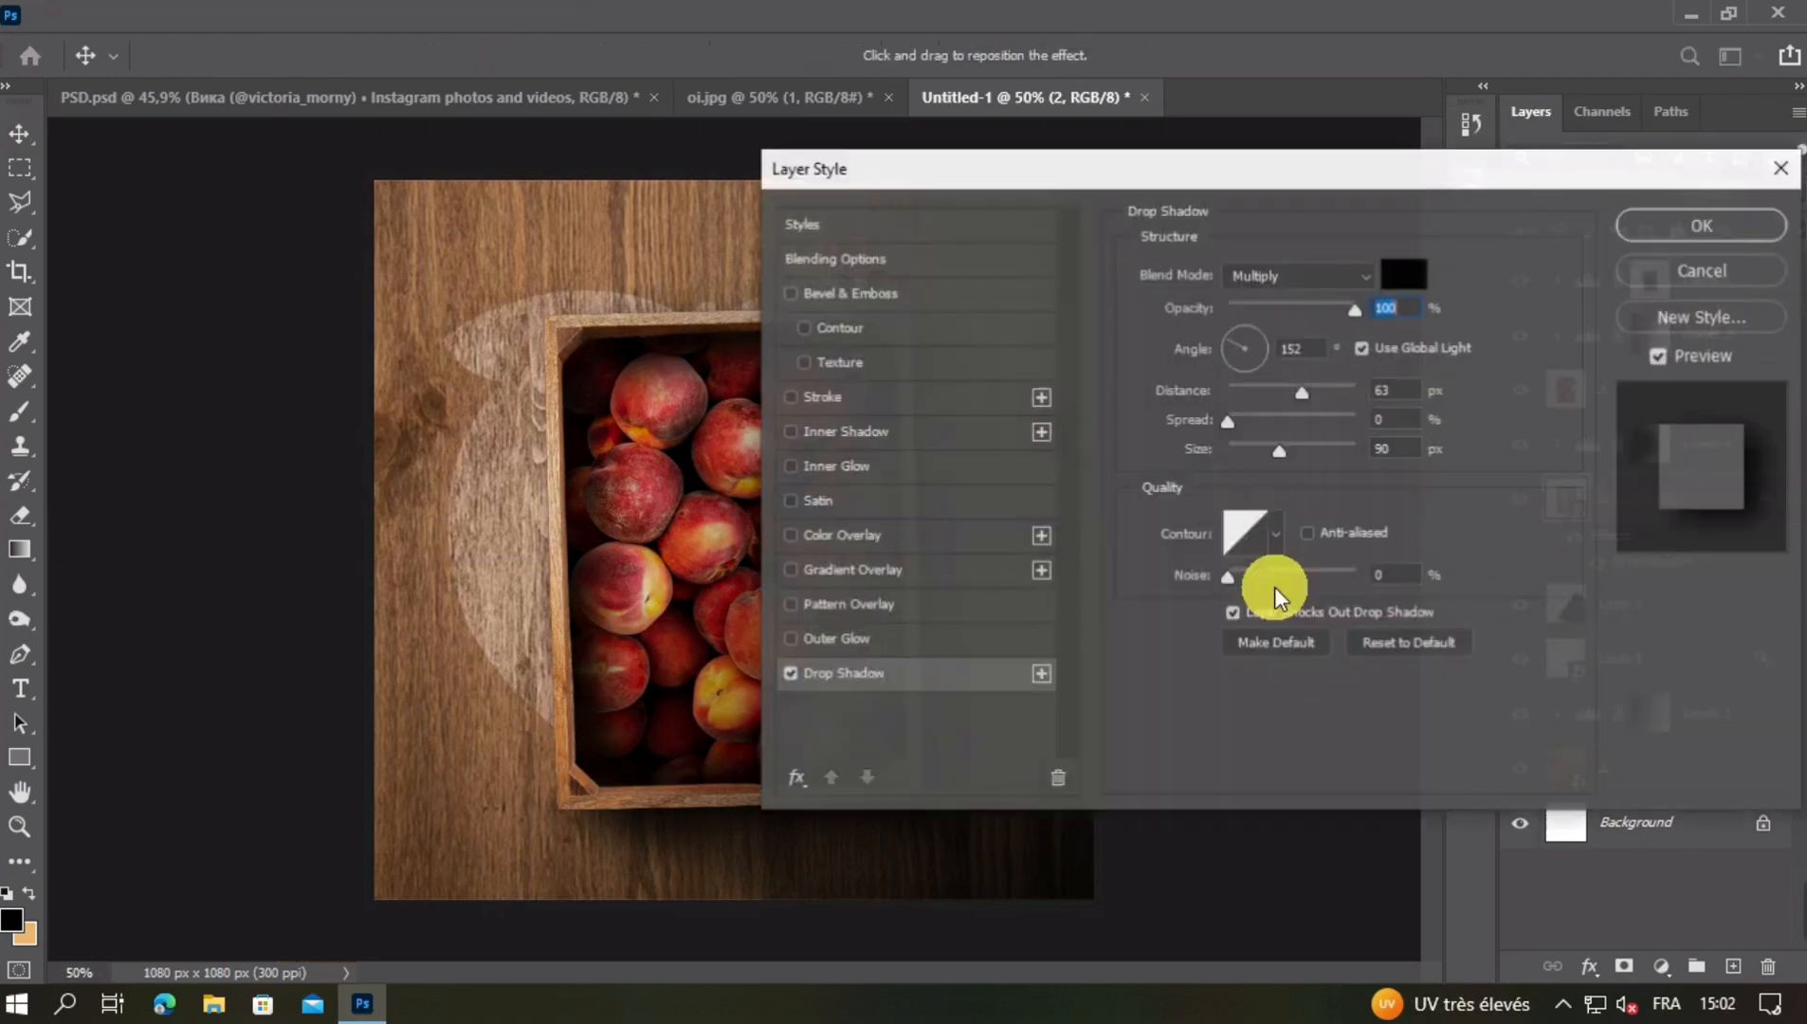
{"action": "left_click_drag", "start_coordinate": [1096, 195], "coordinate": [1371, 55]}
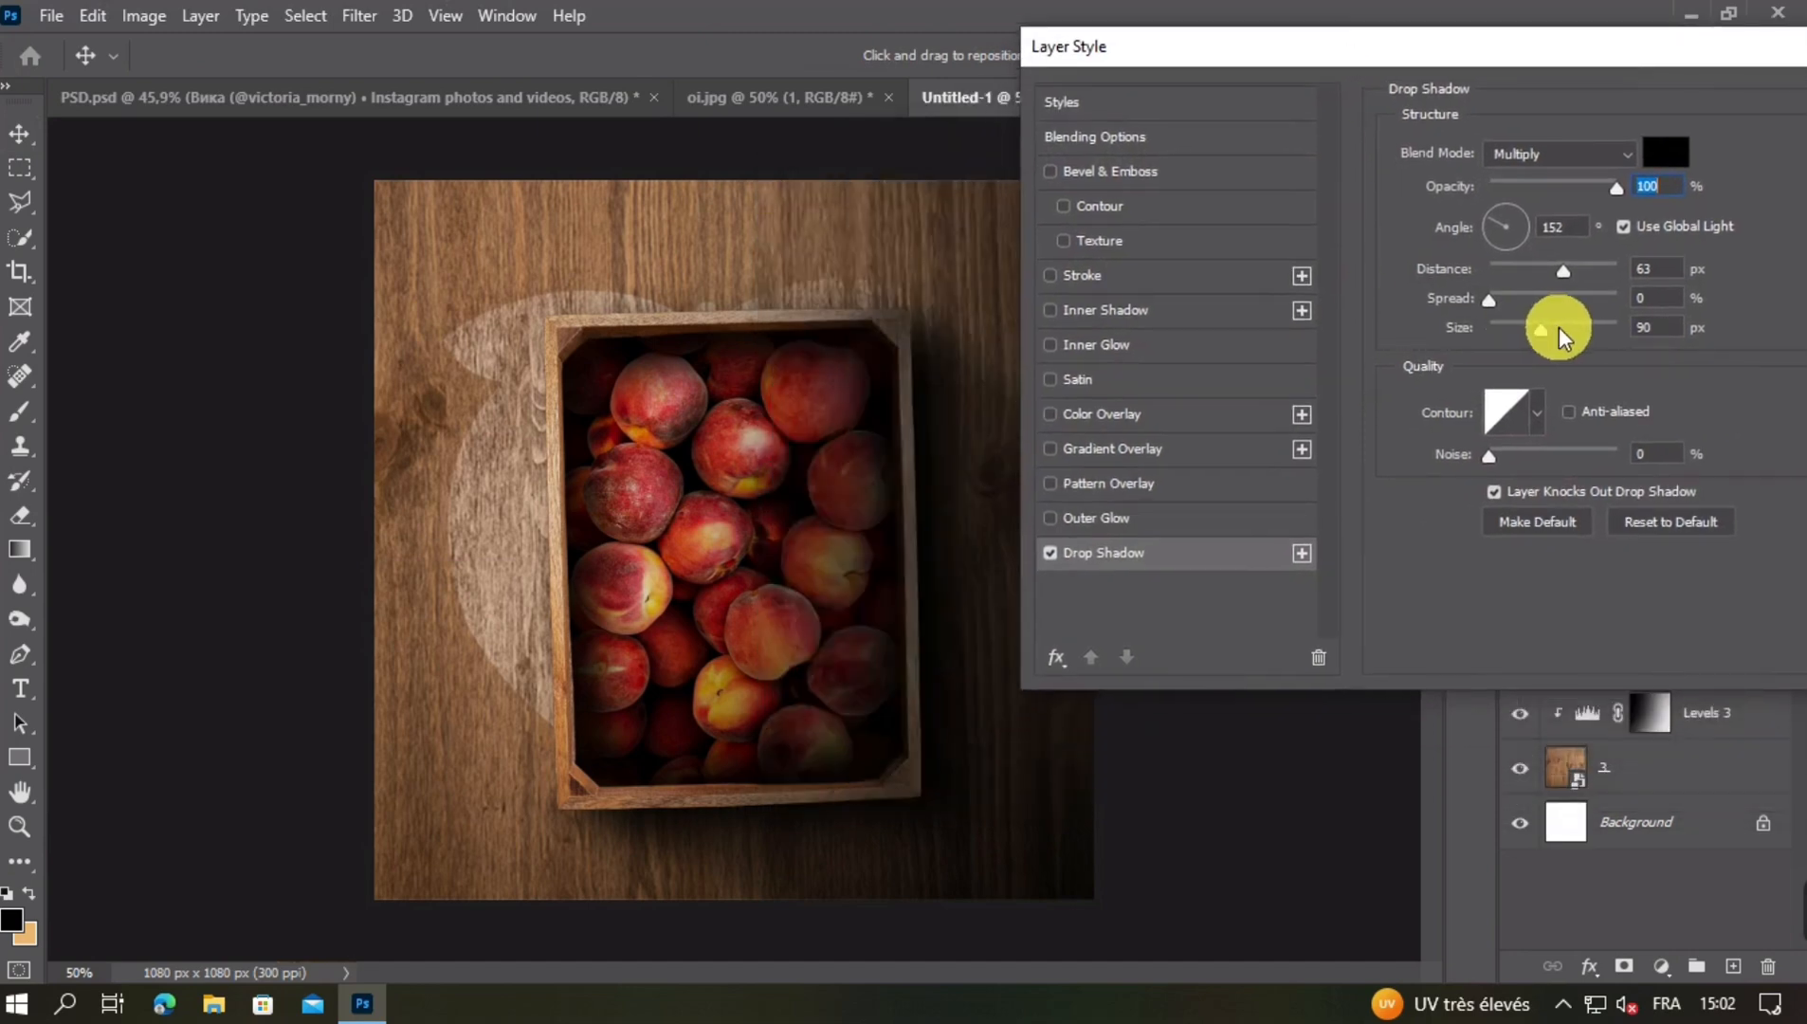
{"action": "left_click_drag", "start_coordinate": [1541, 330], "coordinate": [1552, 330]}
{"action": "left_click_drag", "start_coordinate": [1709, 64], "coordinate": [1410, 88]}
{"action": "left_click", "coordinate": [1613, 127]}
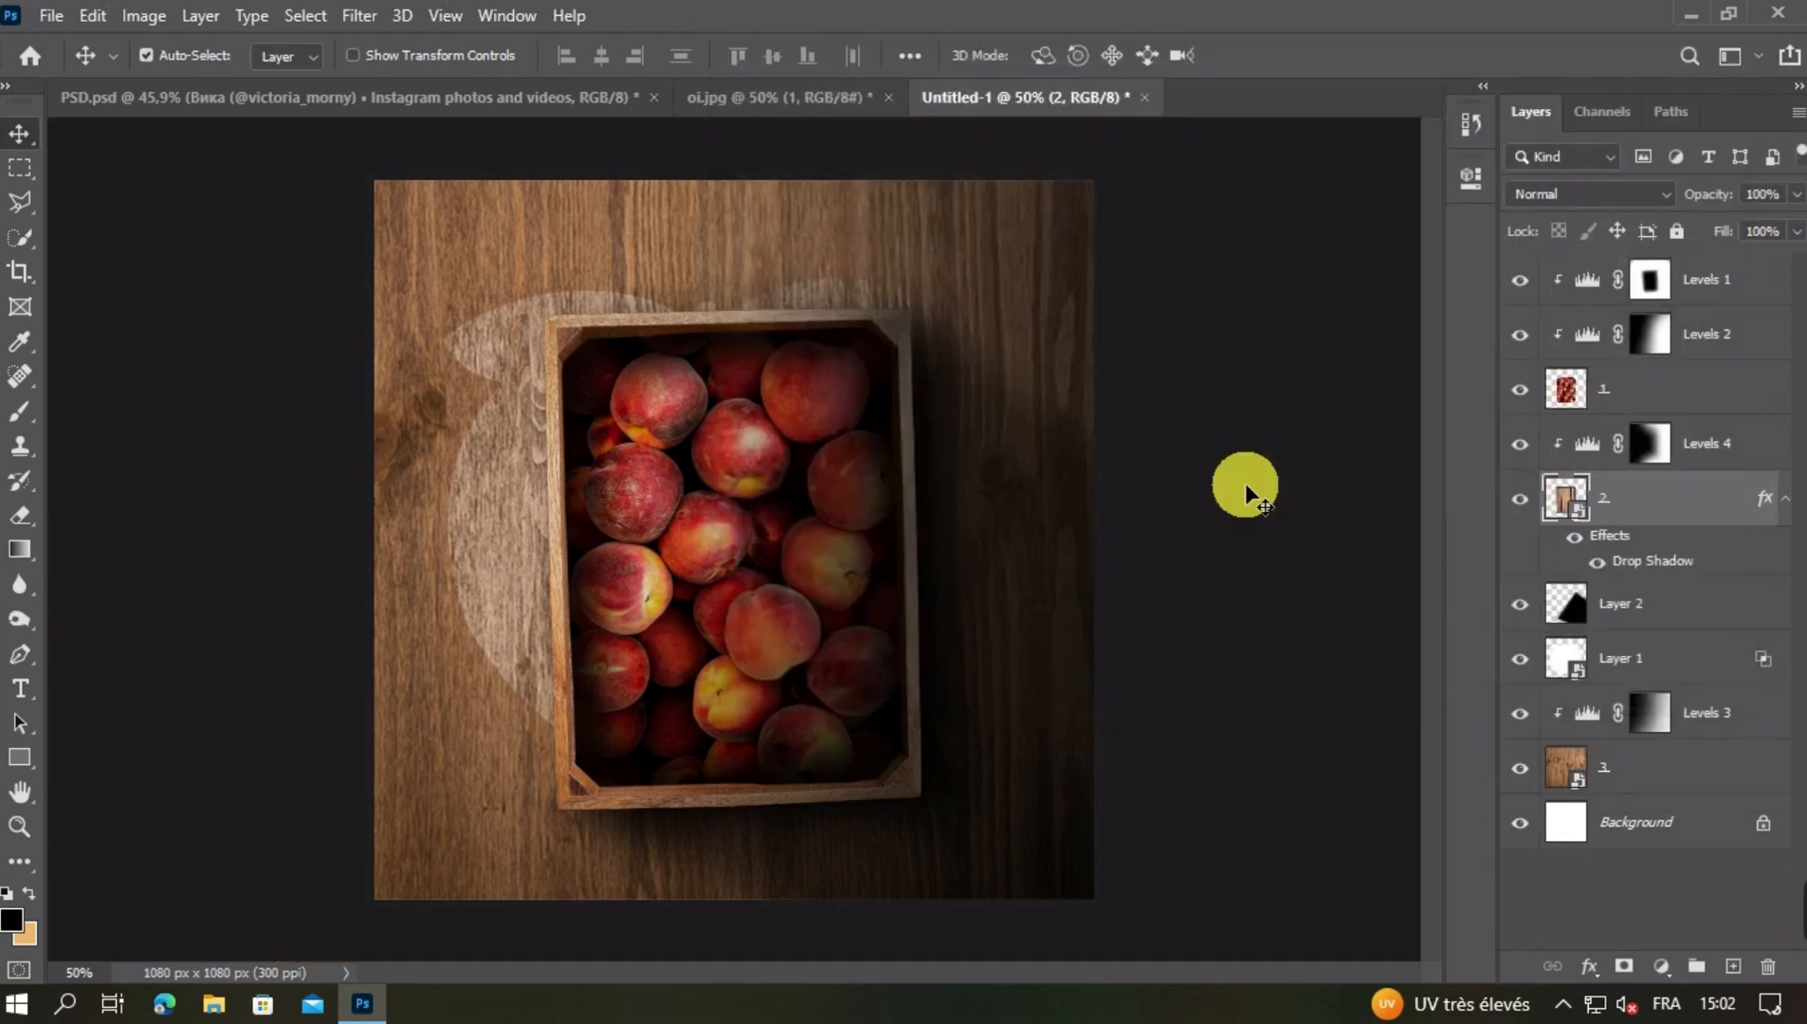
{"action": "key", "text": "ctrl+minus"}
{"action": "key", "text": "ctrl+minus"}
{"action": "key", "text": "ctrl+plus"}
{"action": "key", "text": "ctrl+plus"}
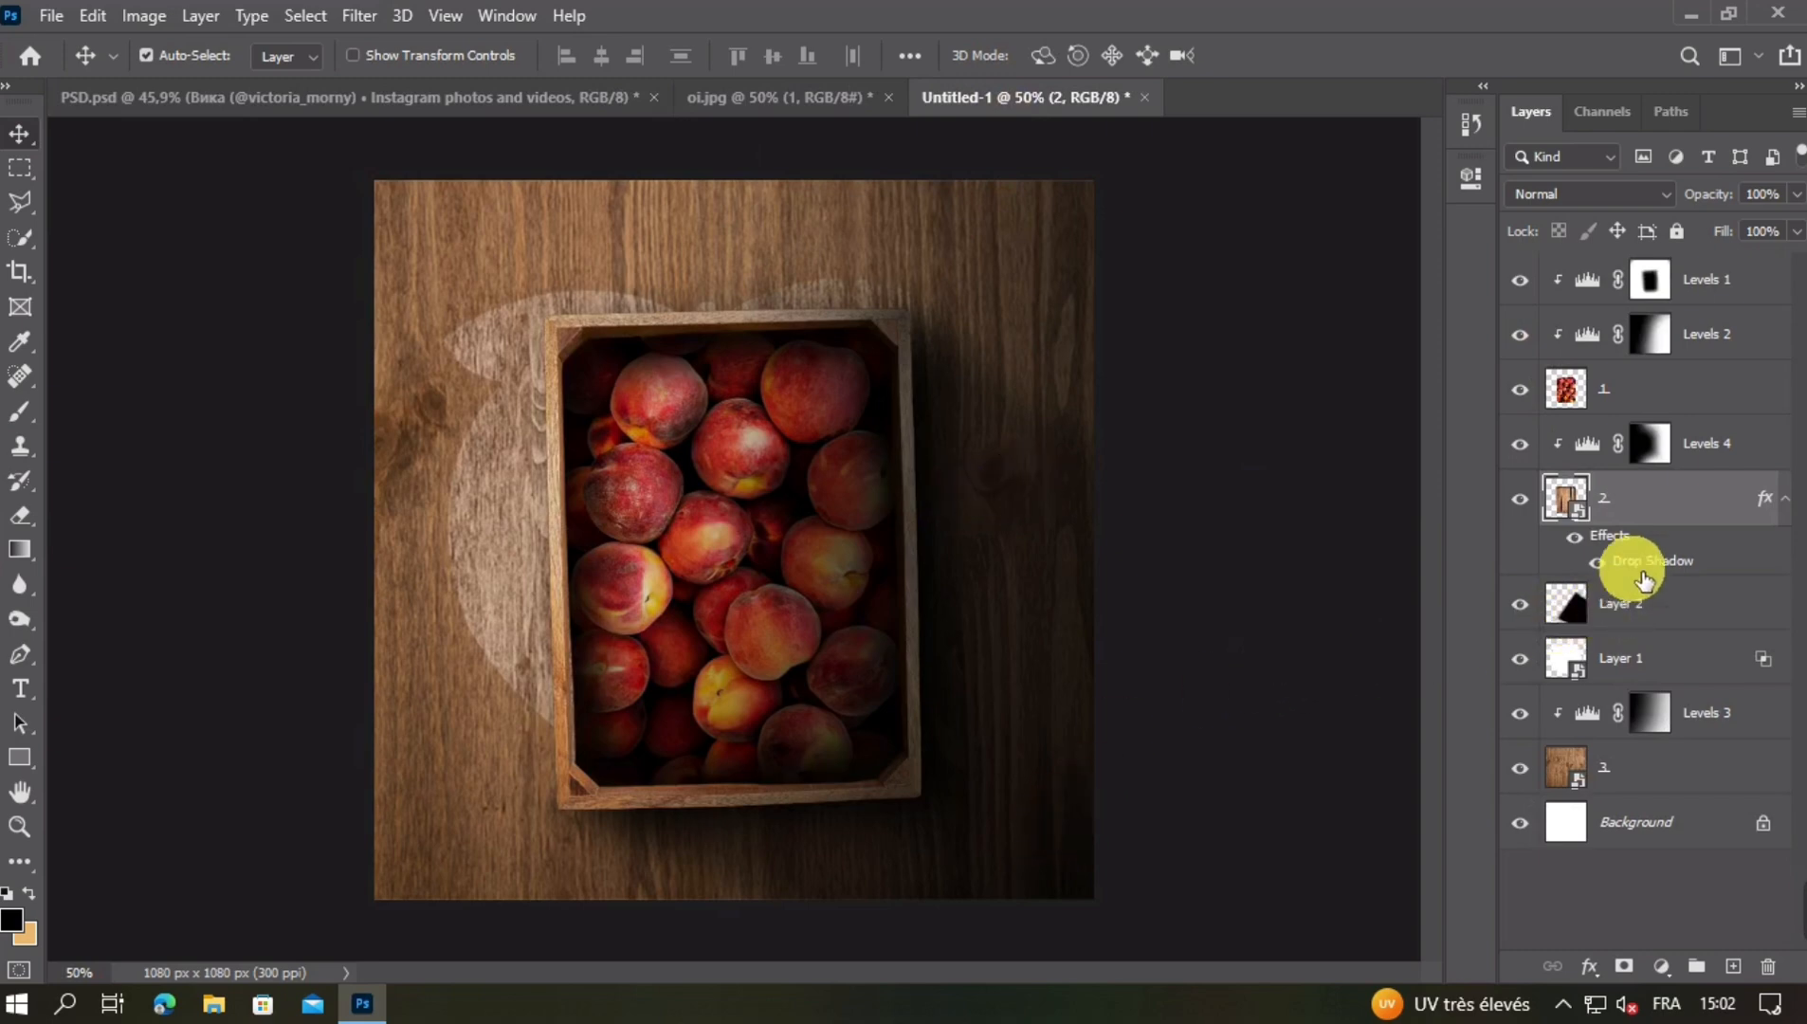
{"action": "left_click", "coordinate": [1671, 396]}
{"action": "left_click", "coordinate": [1662, 966]}
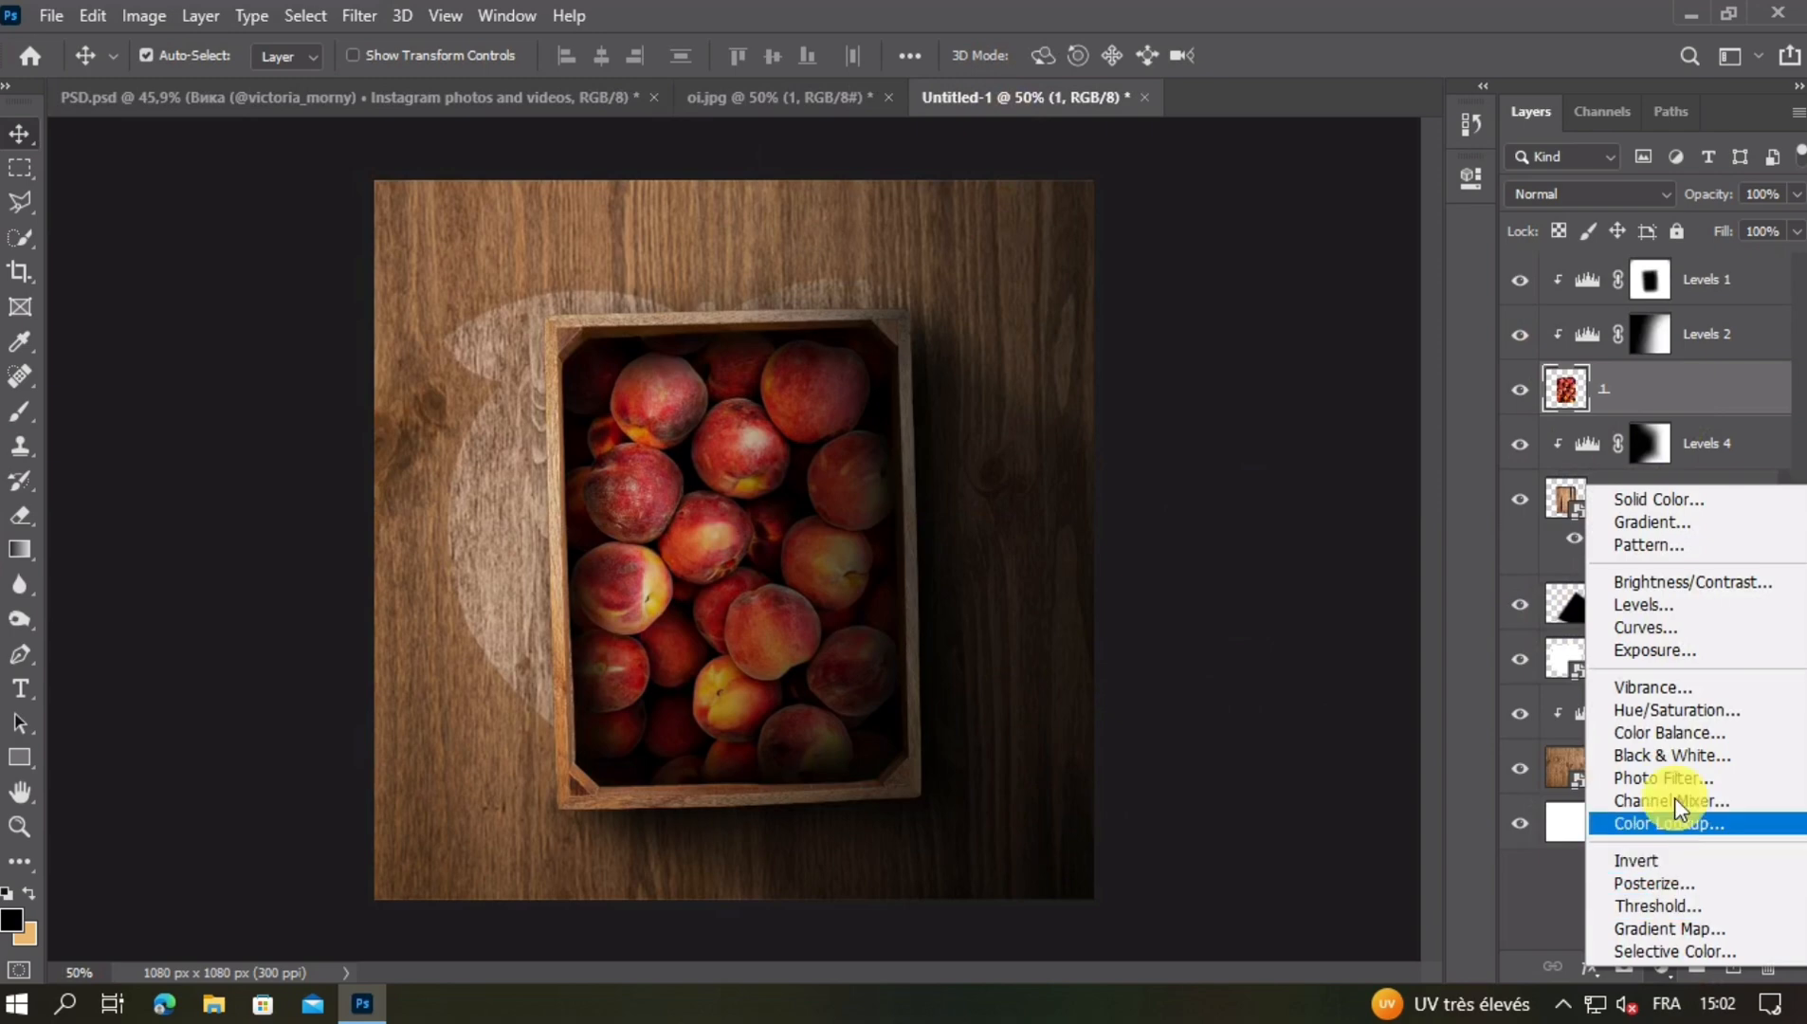
{"action": "left_click", "coordinate": [1655, 657]}
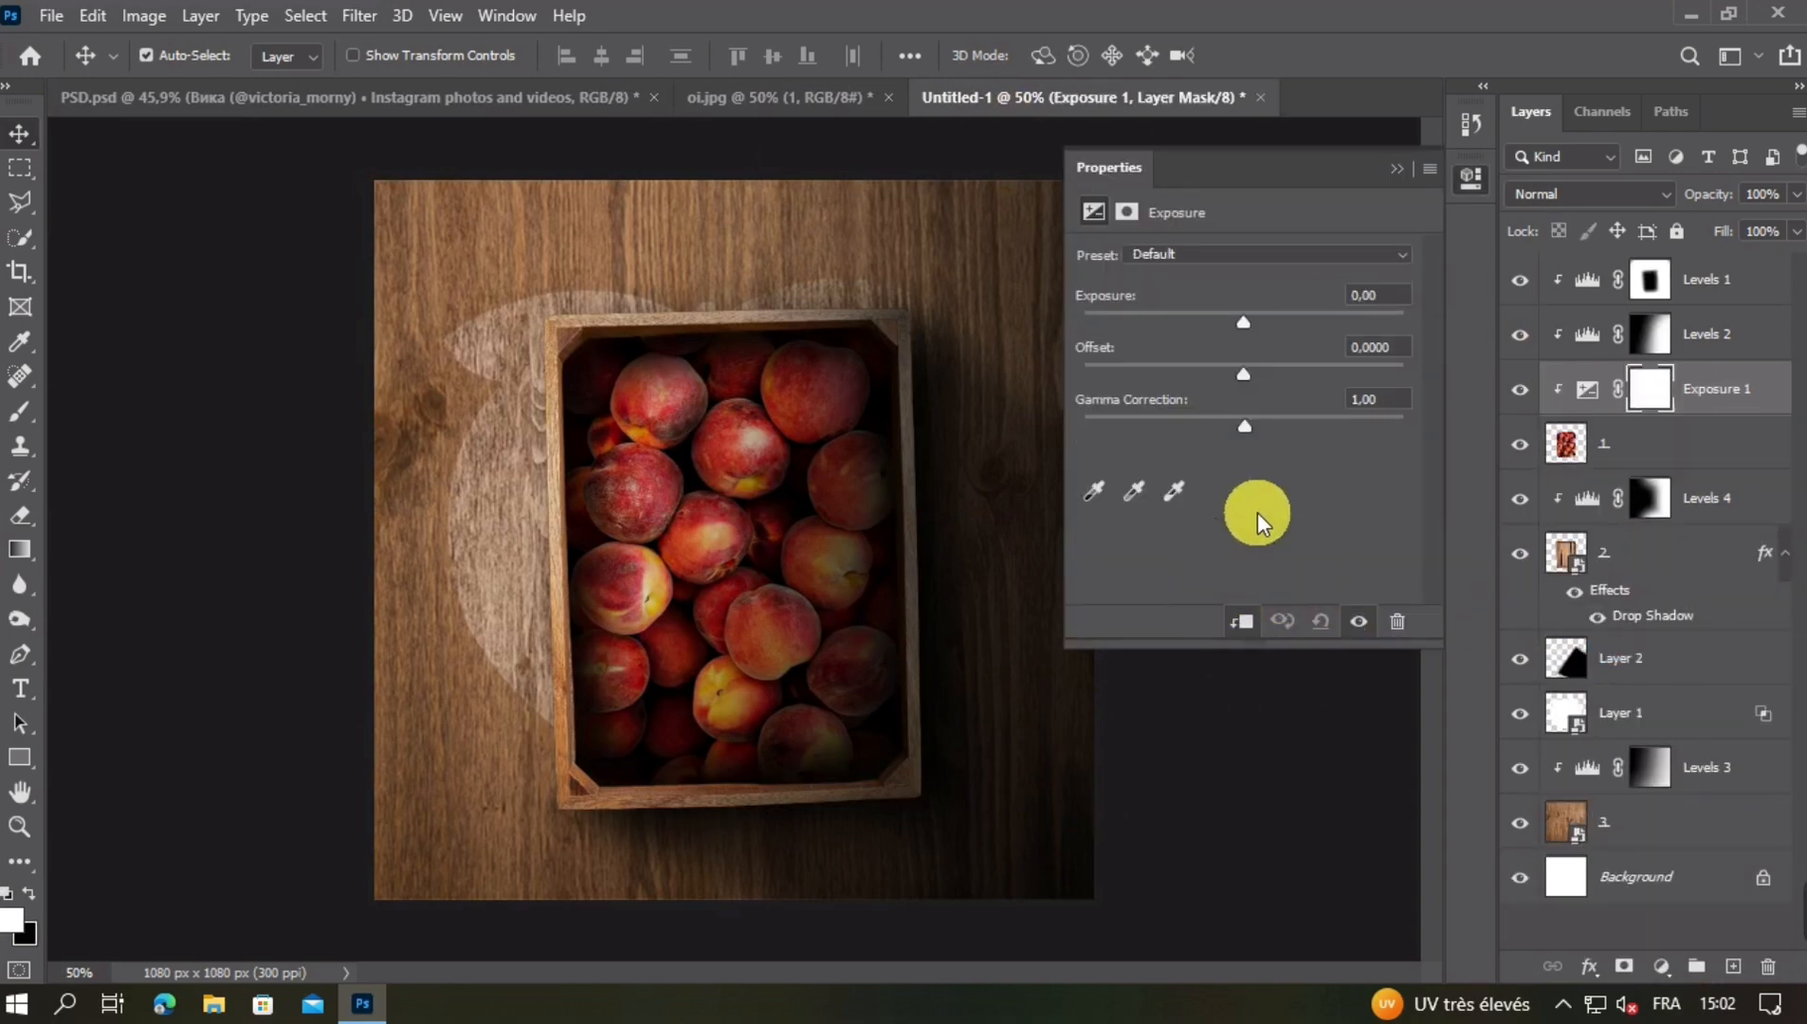
{"action": "left_click", "coordinate": [1391, 169]}
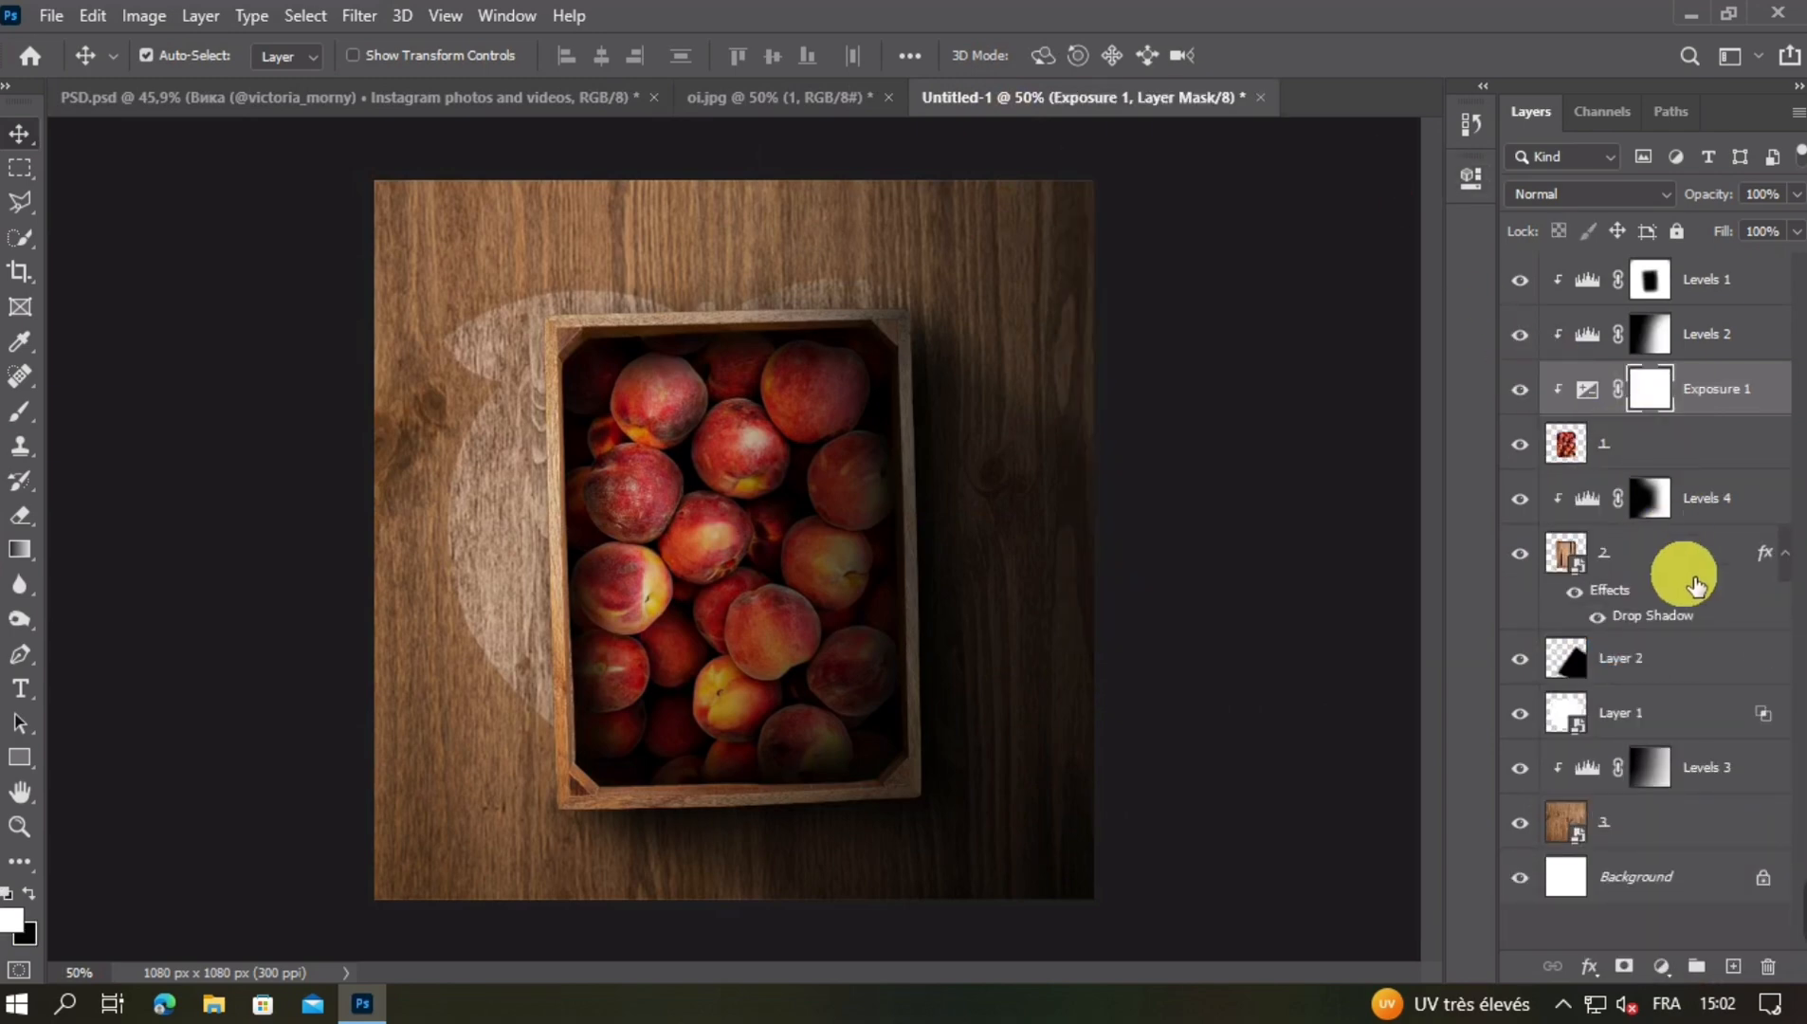
{"action": "key", "text": "Delete"}
Add a Vibrance adjustment clipped to the peaches layer and slightly strengthen the peaches' colours
{"action": "left_click", "coordinate": [1661, 967]}
{"action": "left_click", "coordinate": [1660, 695]}
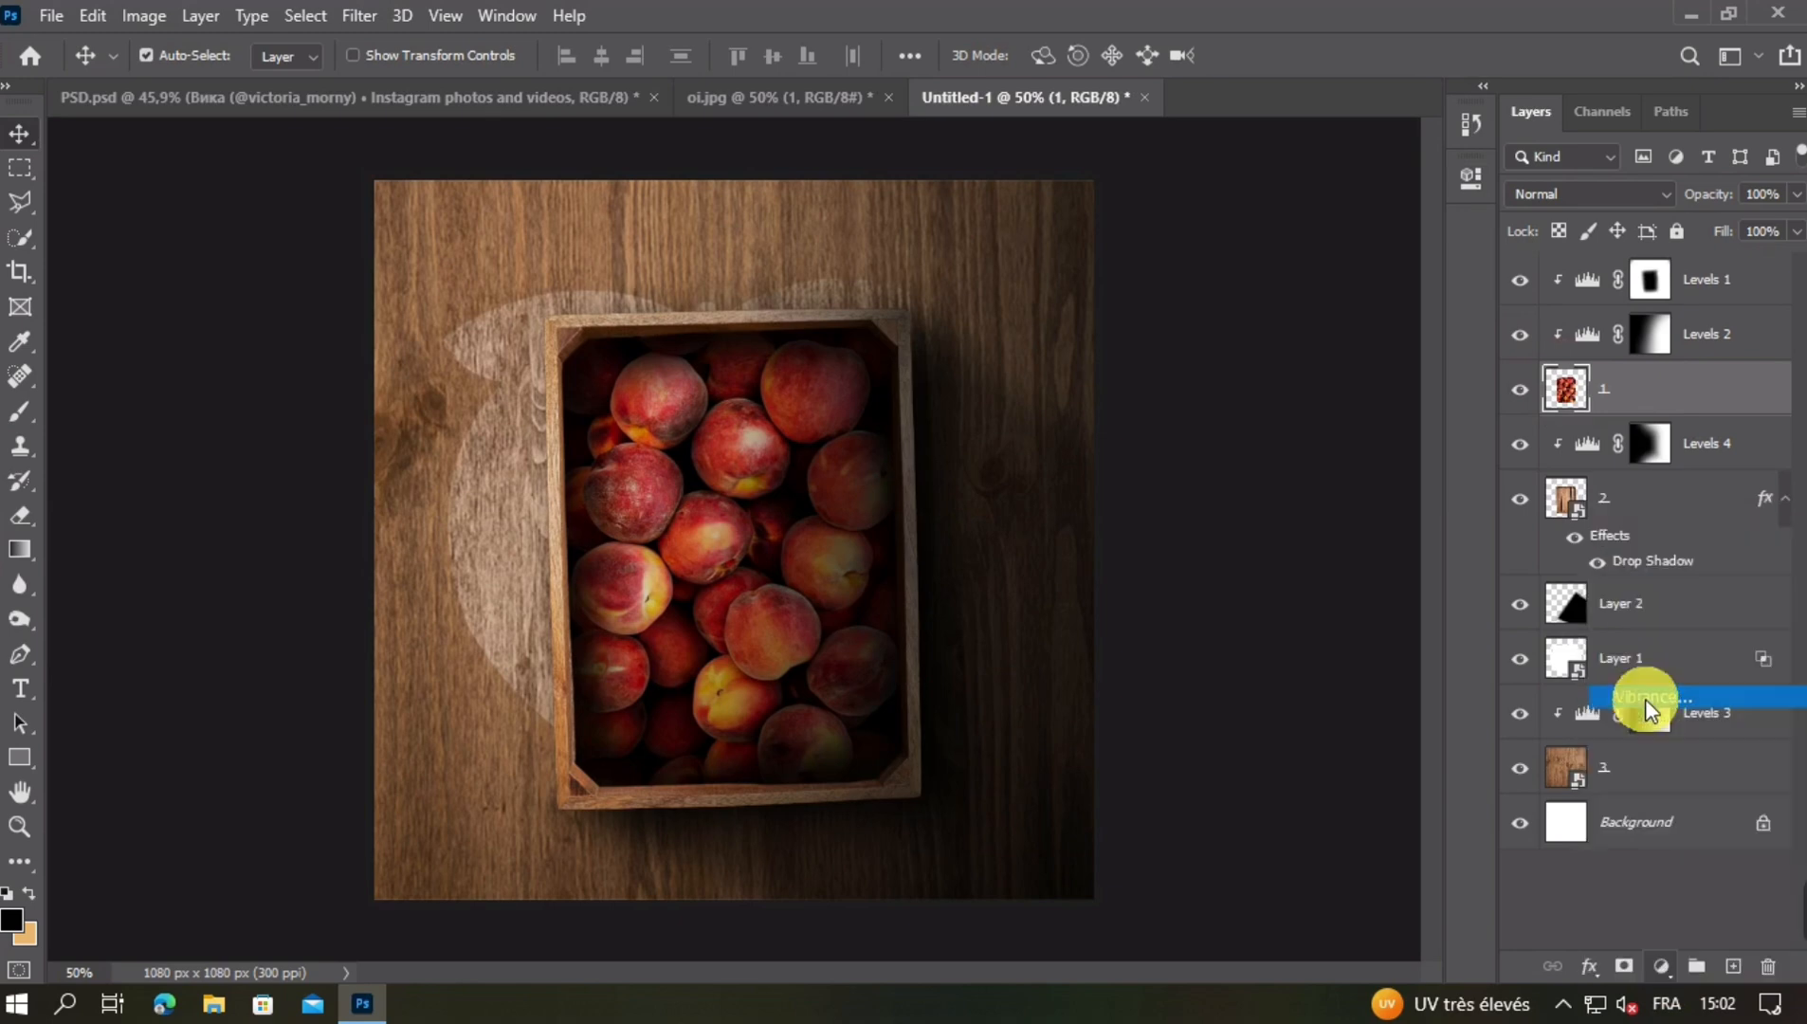
{"action": "left_click_drag", "start_coordinate": [1242, 330], "coordinate": [1247, 281]}
{"action": "left_click", "coordinate": [1397, 171]}
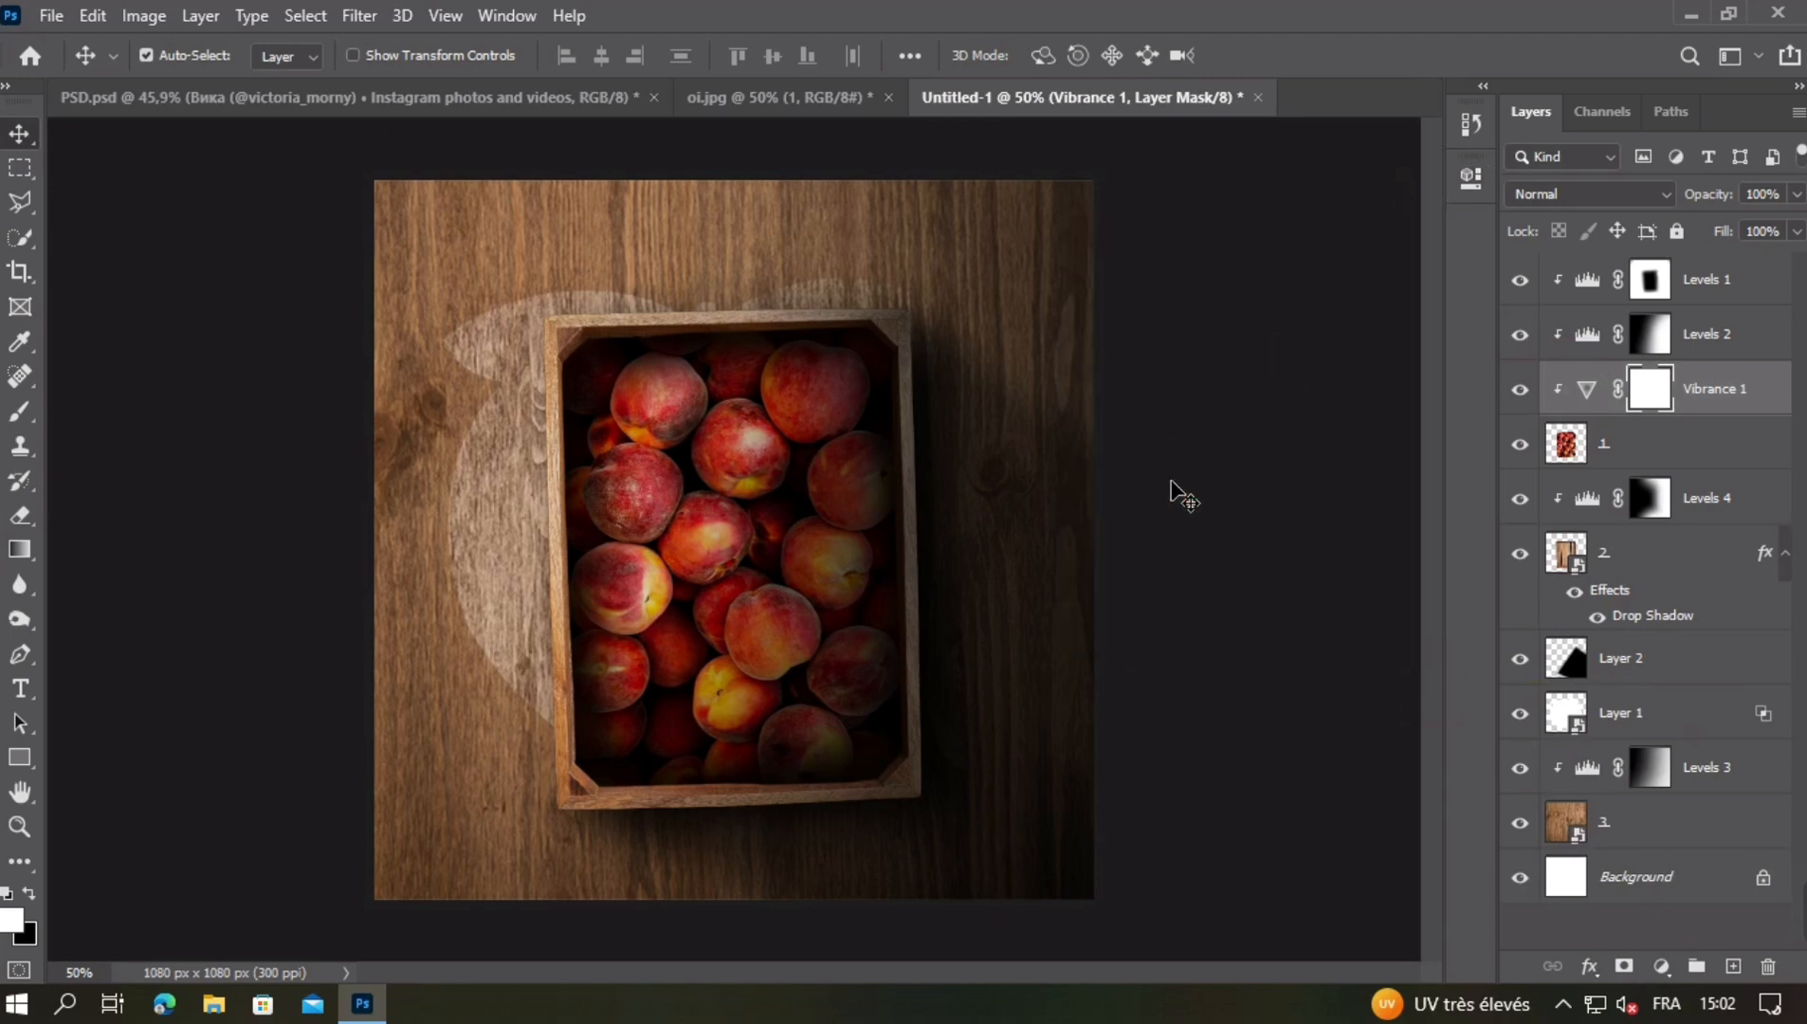
{"action": "key", "text": "ctrl+minus"}
{"action": "key", "text": "ctrl+plus"}
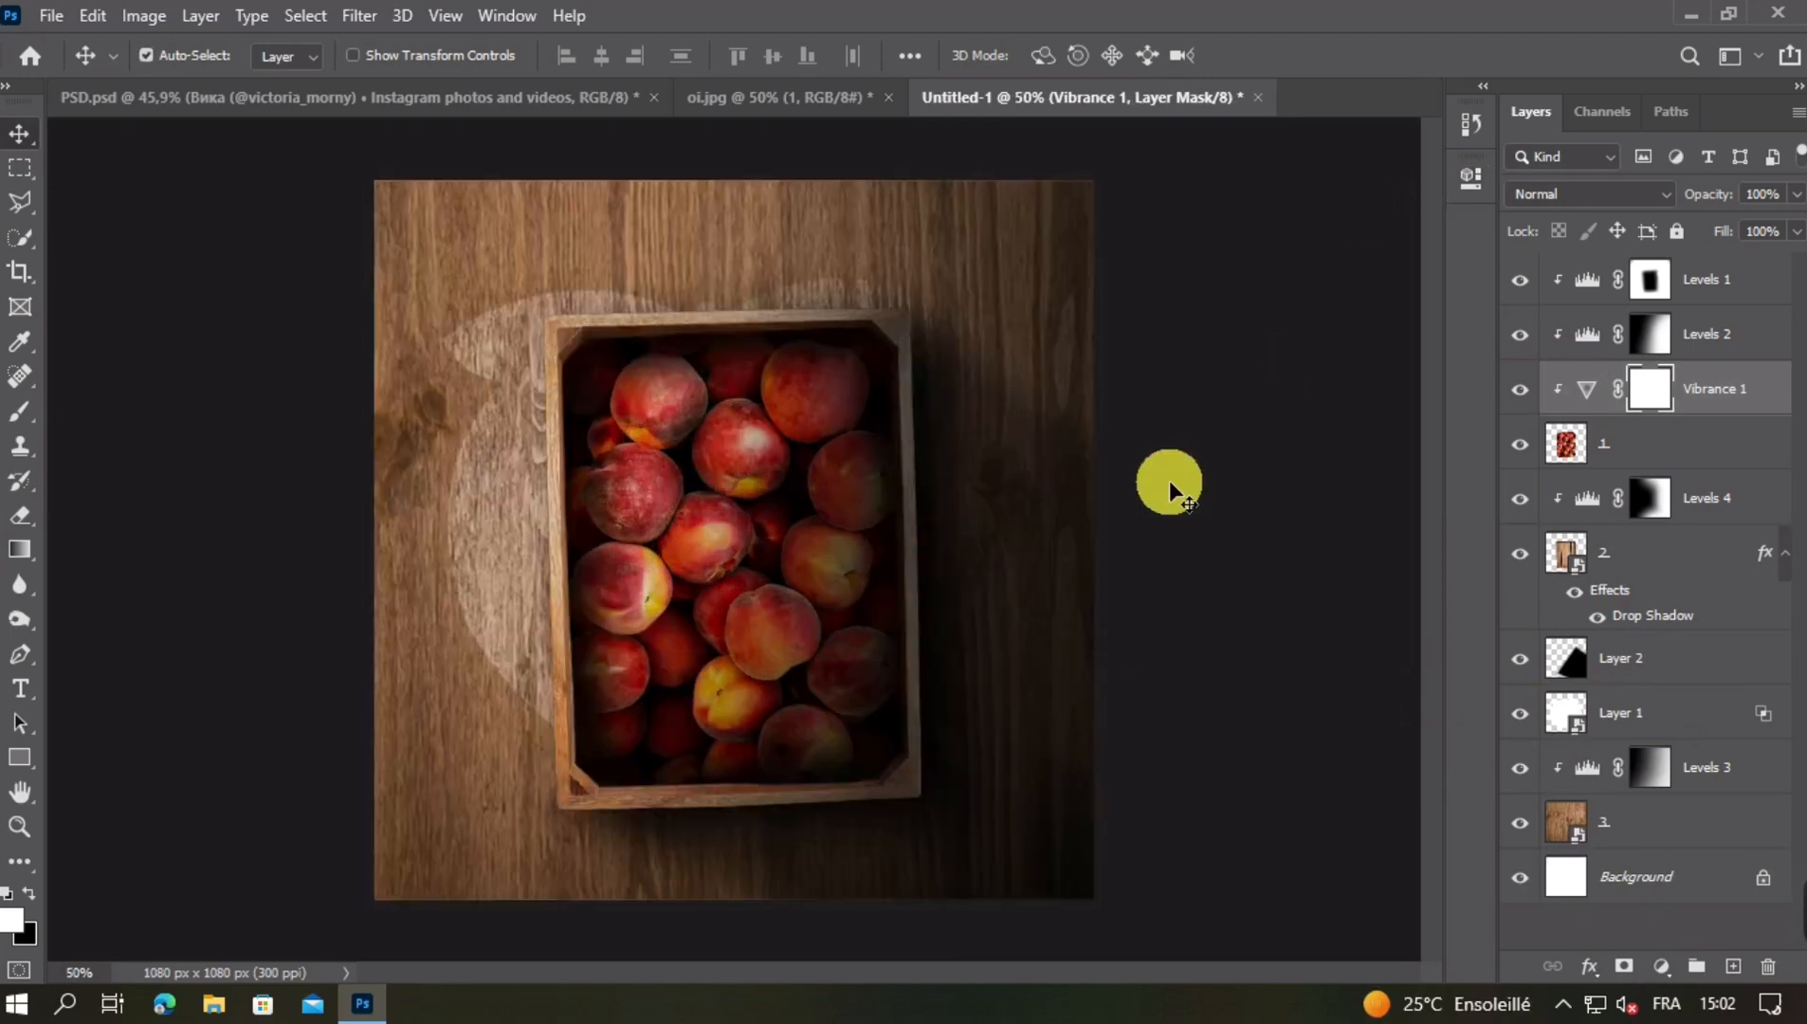
Rasterize the crate's smart object layer so that its pixels can be retouched
{"action": "left_click", "coordinate": [1648, 499]}
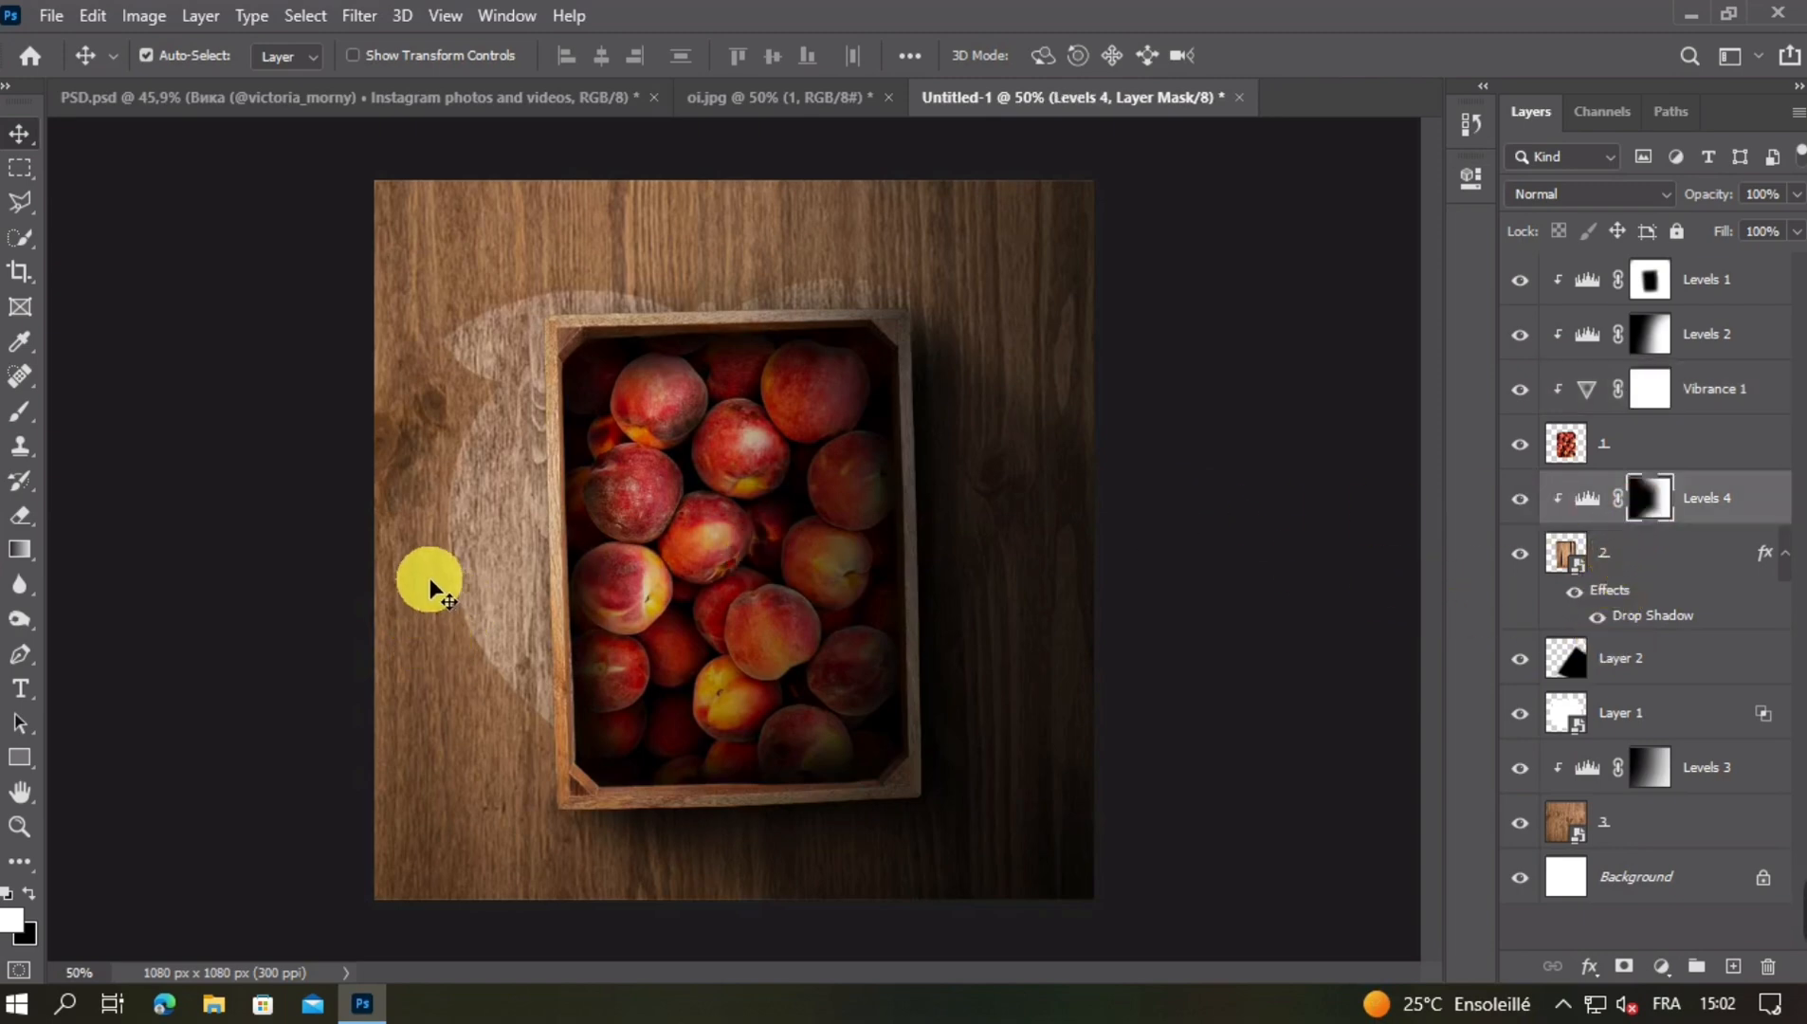
{"action": "left_click", "coordinate": [1623, 548]}
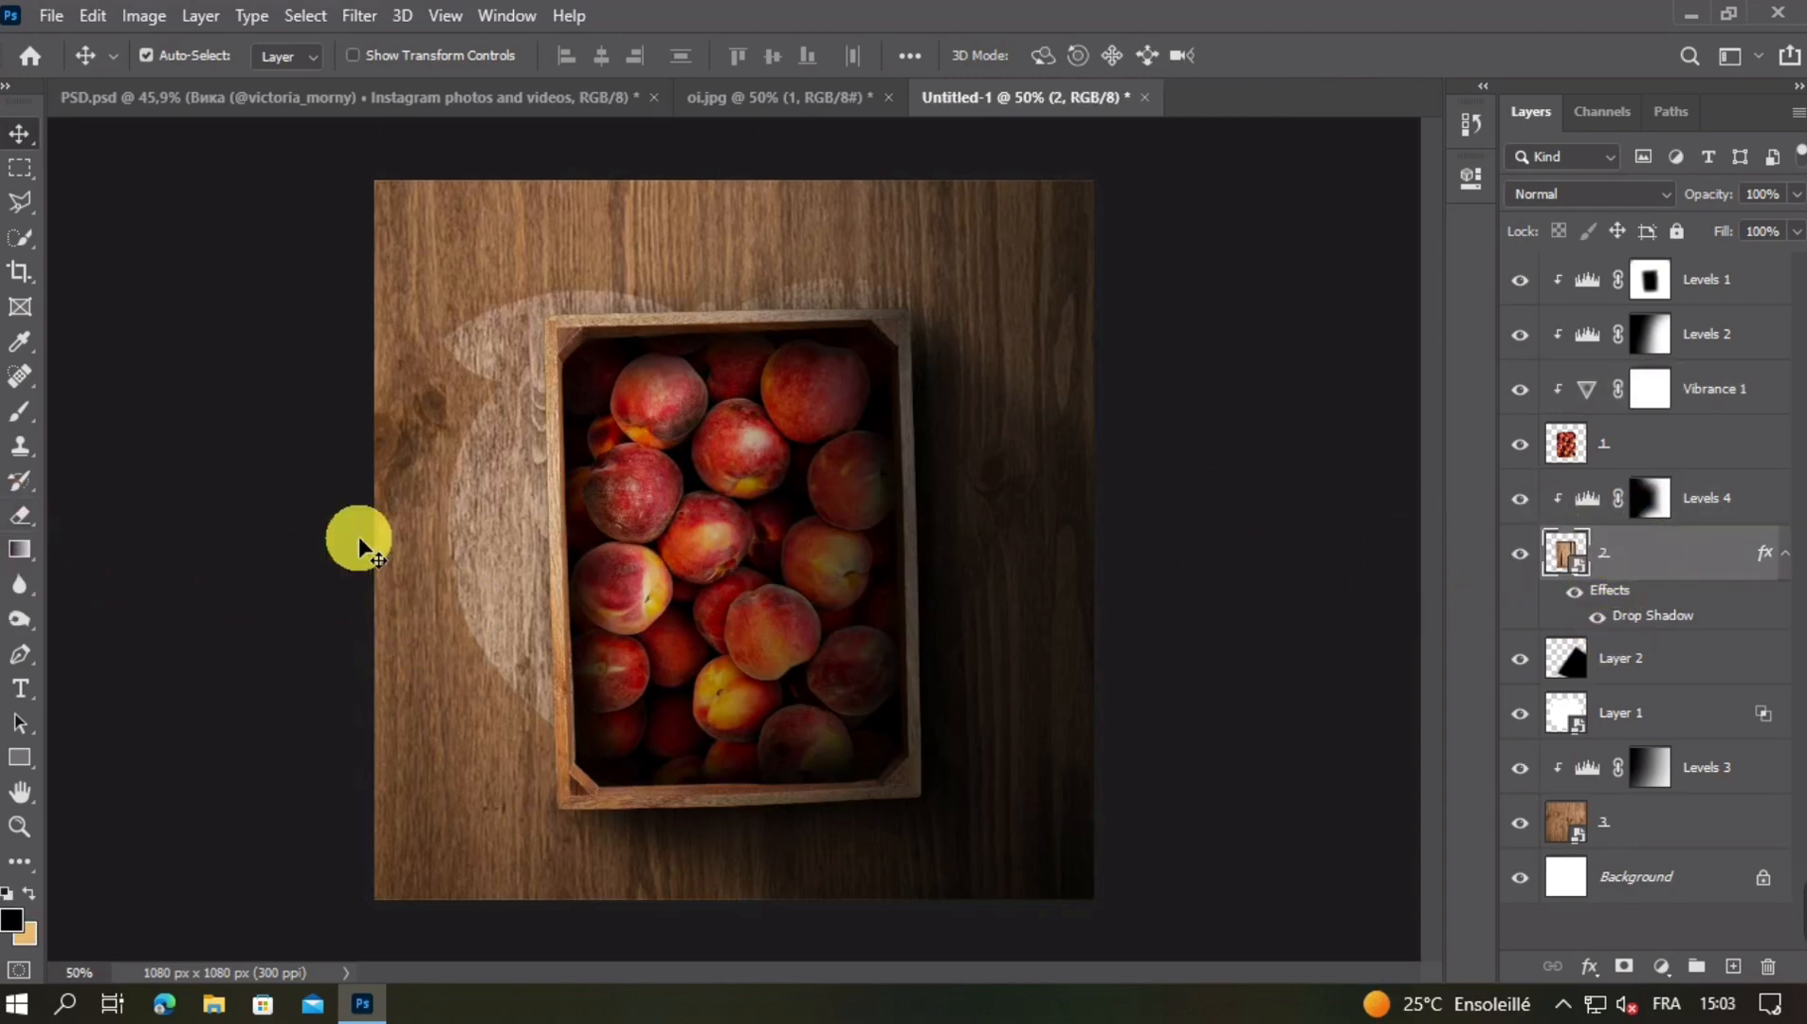
{"action": "right_click", "coordinate": [1685, 553]}
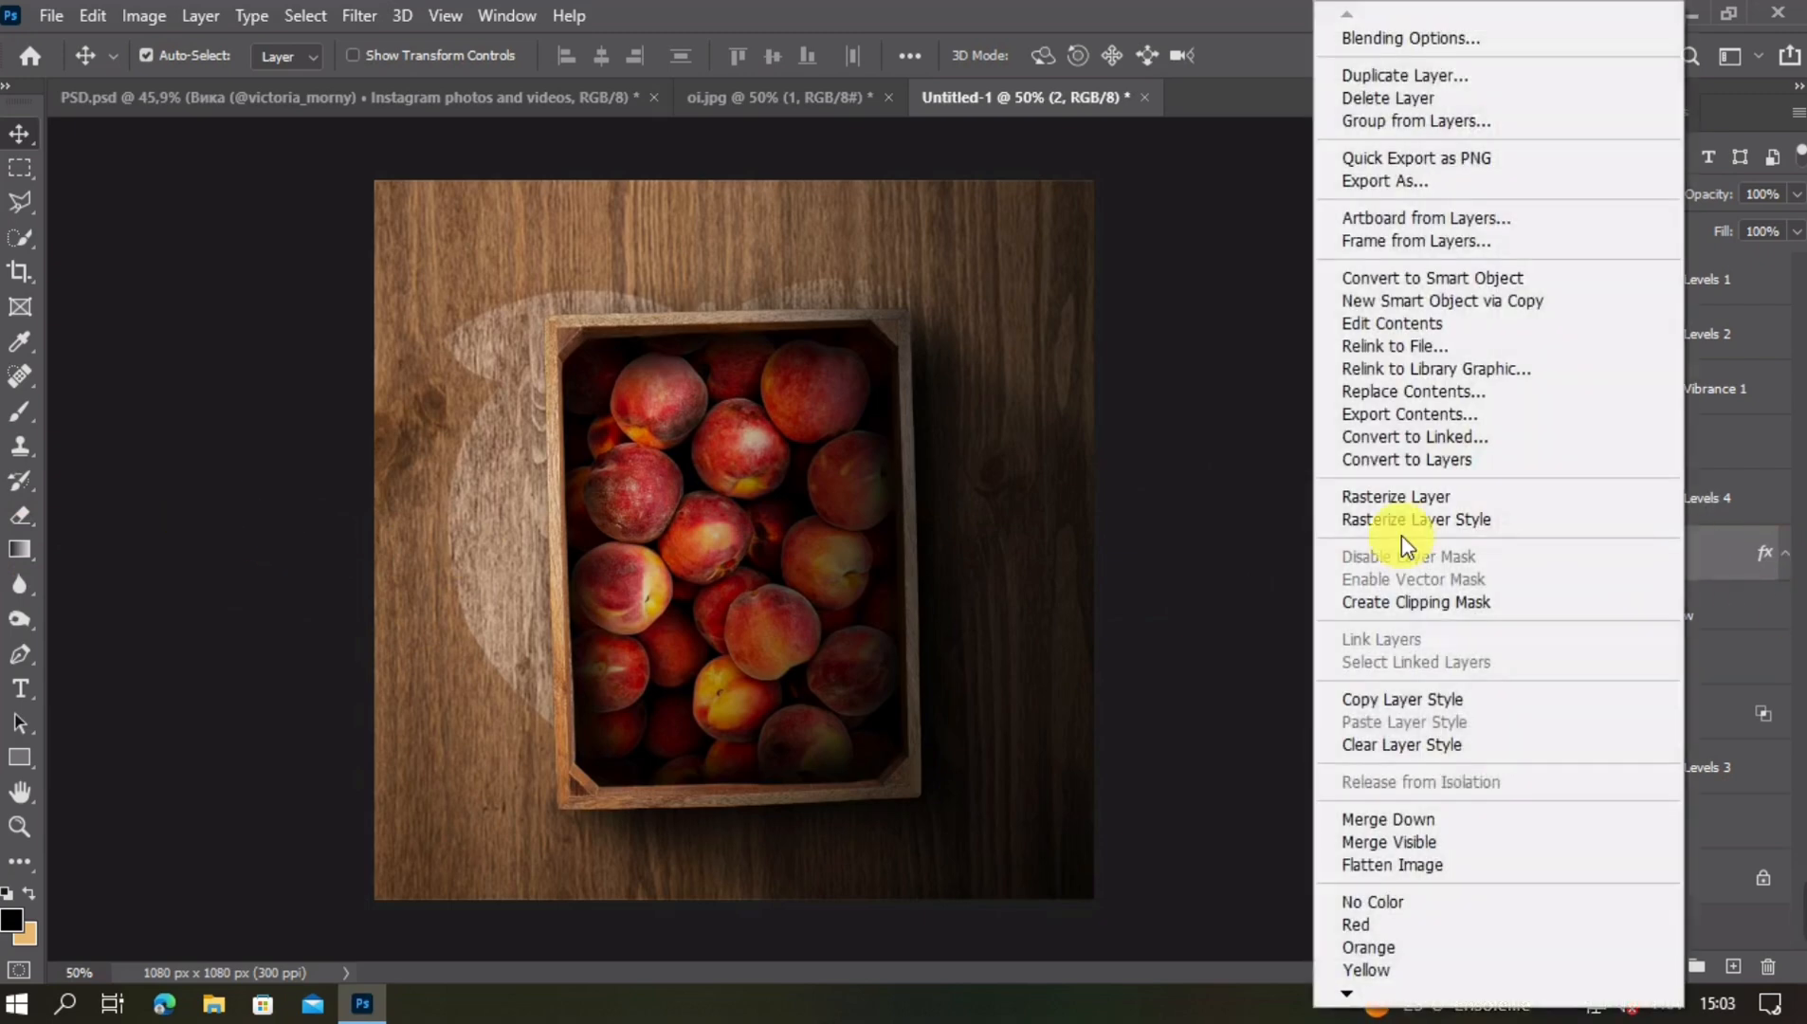
{"action": "left_click", "coordinate": [1356, 497]}
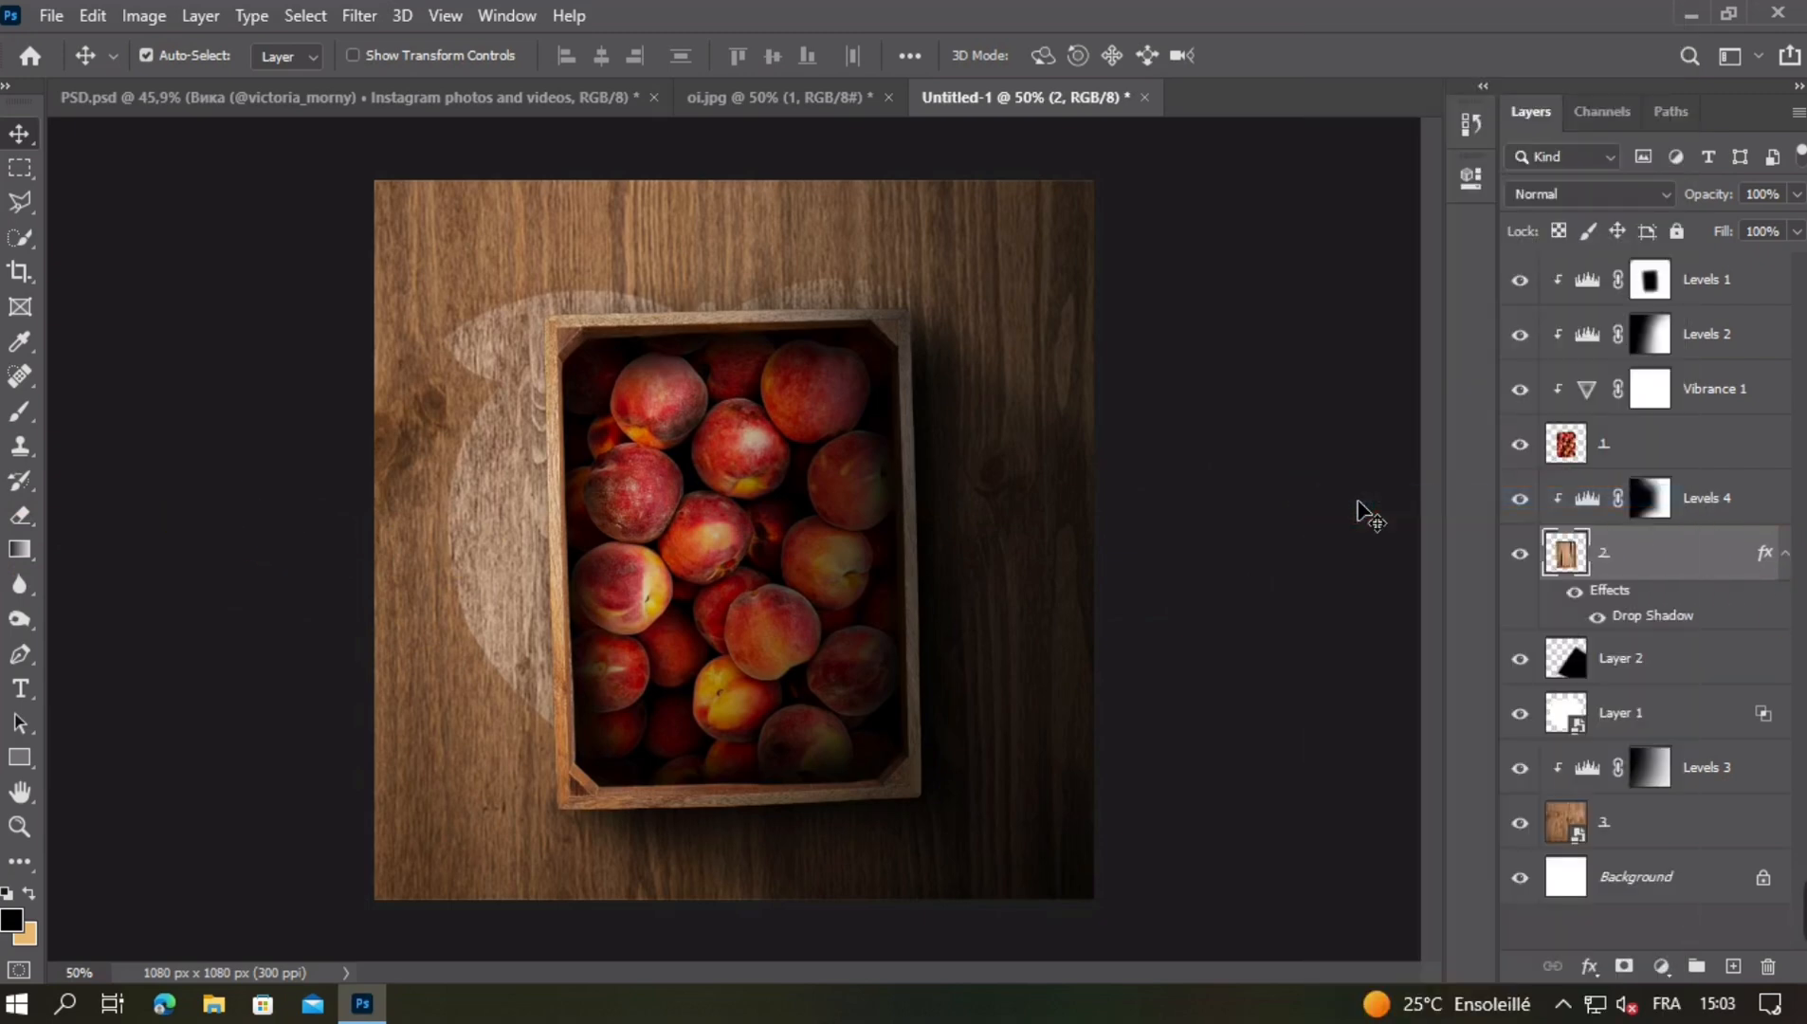
Darken the crate's right and lower edges with the Burn tool, using the Midtones range at 50% exposure
{"action": "left_click", "coordinate": [10, 623]}
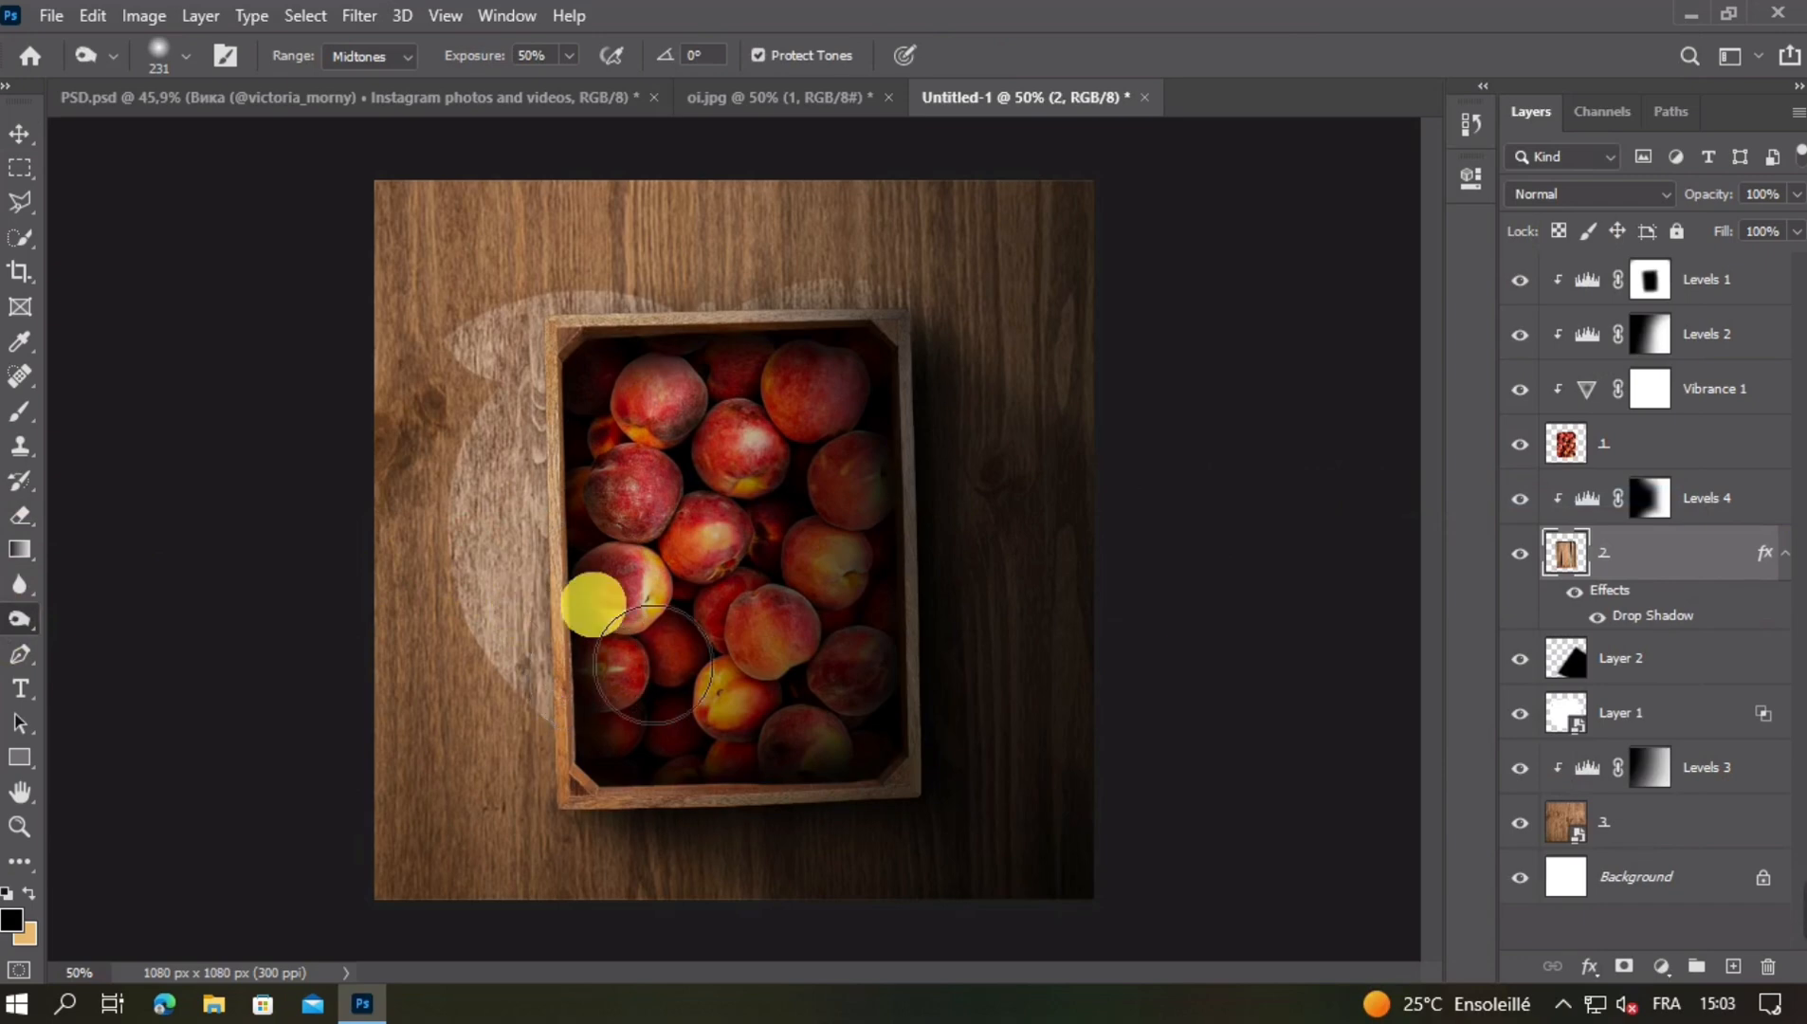
{"action": "left_click_drag", "start_coordinate": [925, 402], "coordinate": [1014, 373]}
{"action": "left_click_drag", "start_coordinate": [944, 806], "coordinate": [690, 885]}
{"action": "left_click_drag", "start_coordinate": [744, 881], "coordinate": [701, 861]}
{"action": "mouse_move", "coordinate": [607, 890]}
{"action": "left_mouse_down"}
{"action": "mouse_move", "coordinate": [766, 784]}
{"action": "mouse_move", "coordinate": [908, 536]}
{"action": "left_mouse_up"}
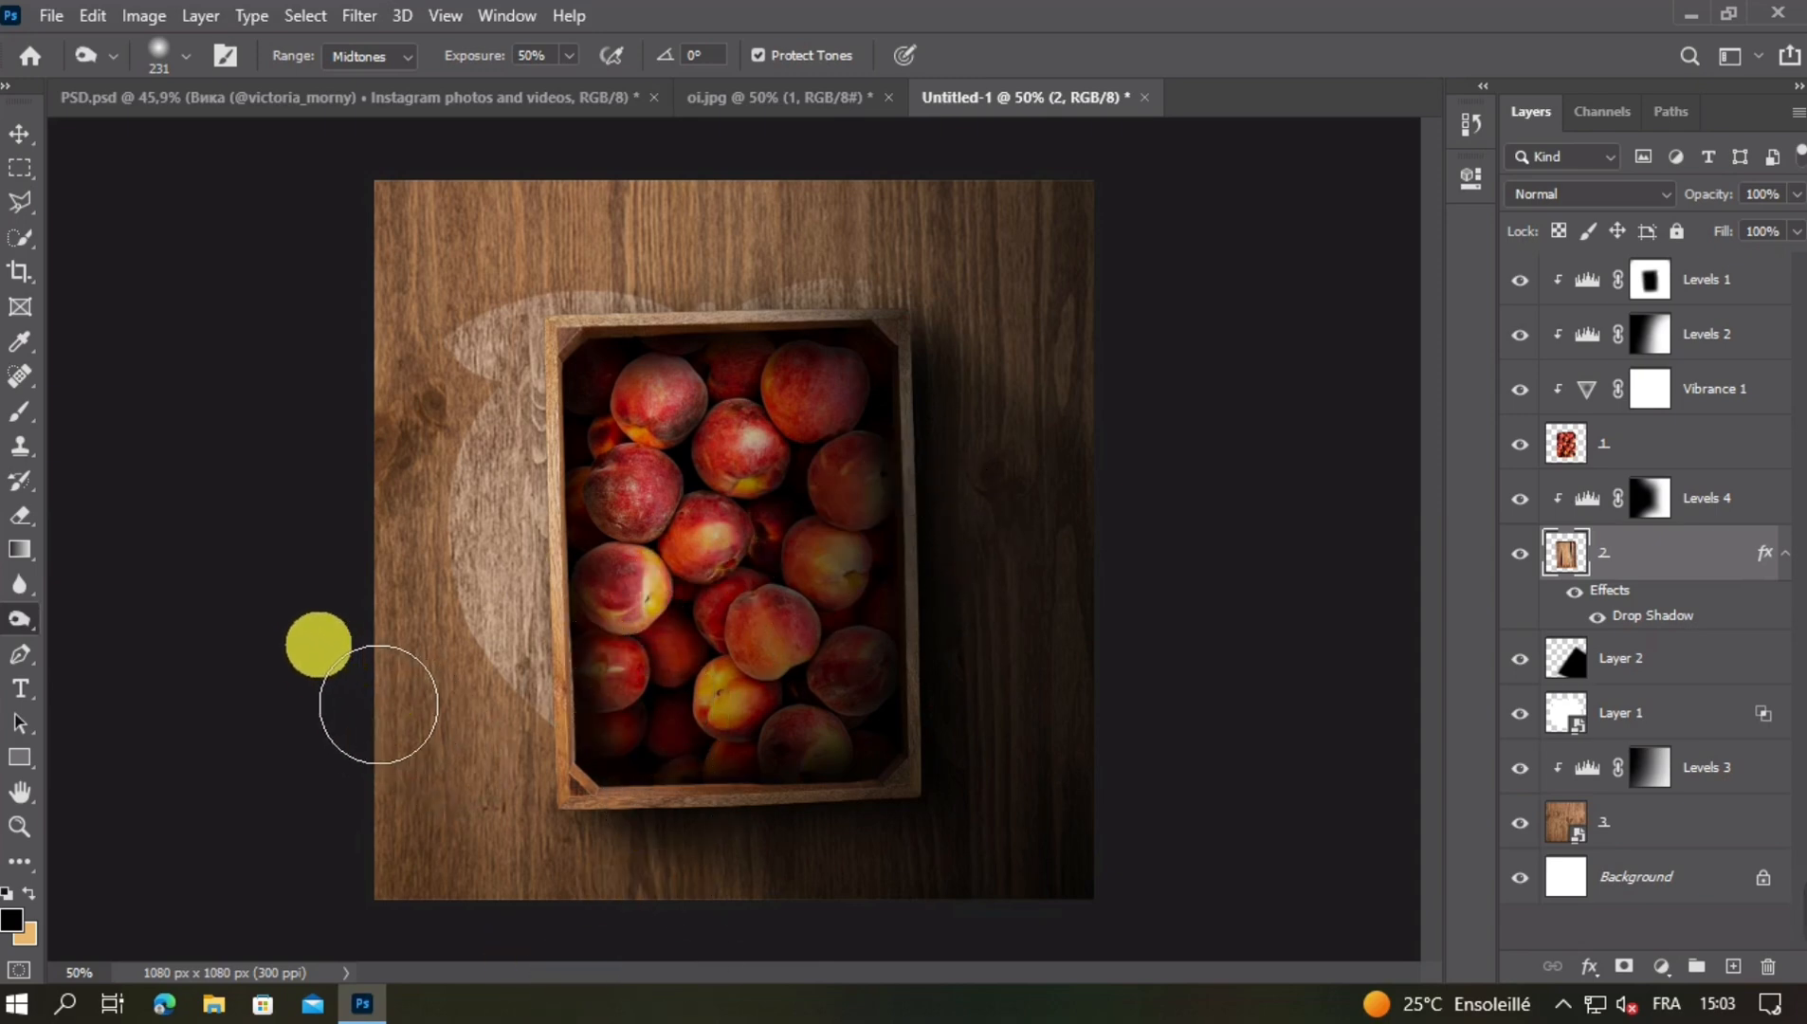
Lighten the crate's left and upper edges with the Dodge tool, using the Midtones range at 100% exposure
{"action": "left_click", "coordinate": [21, 618]}
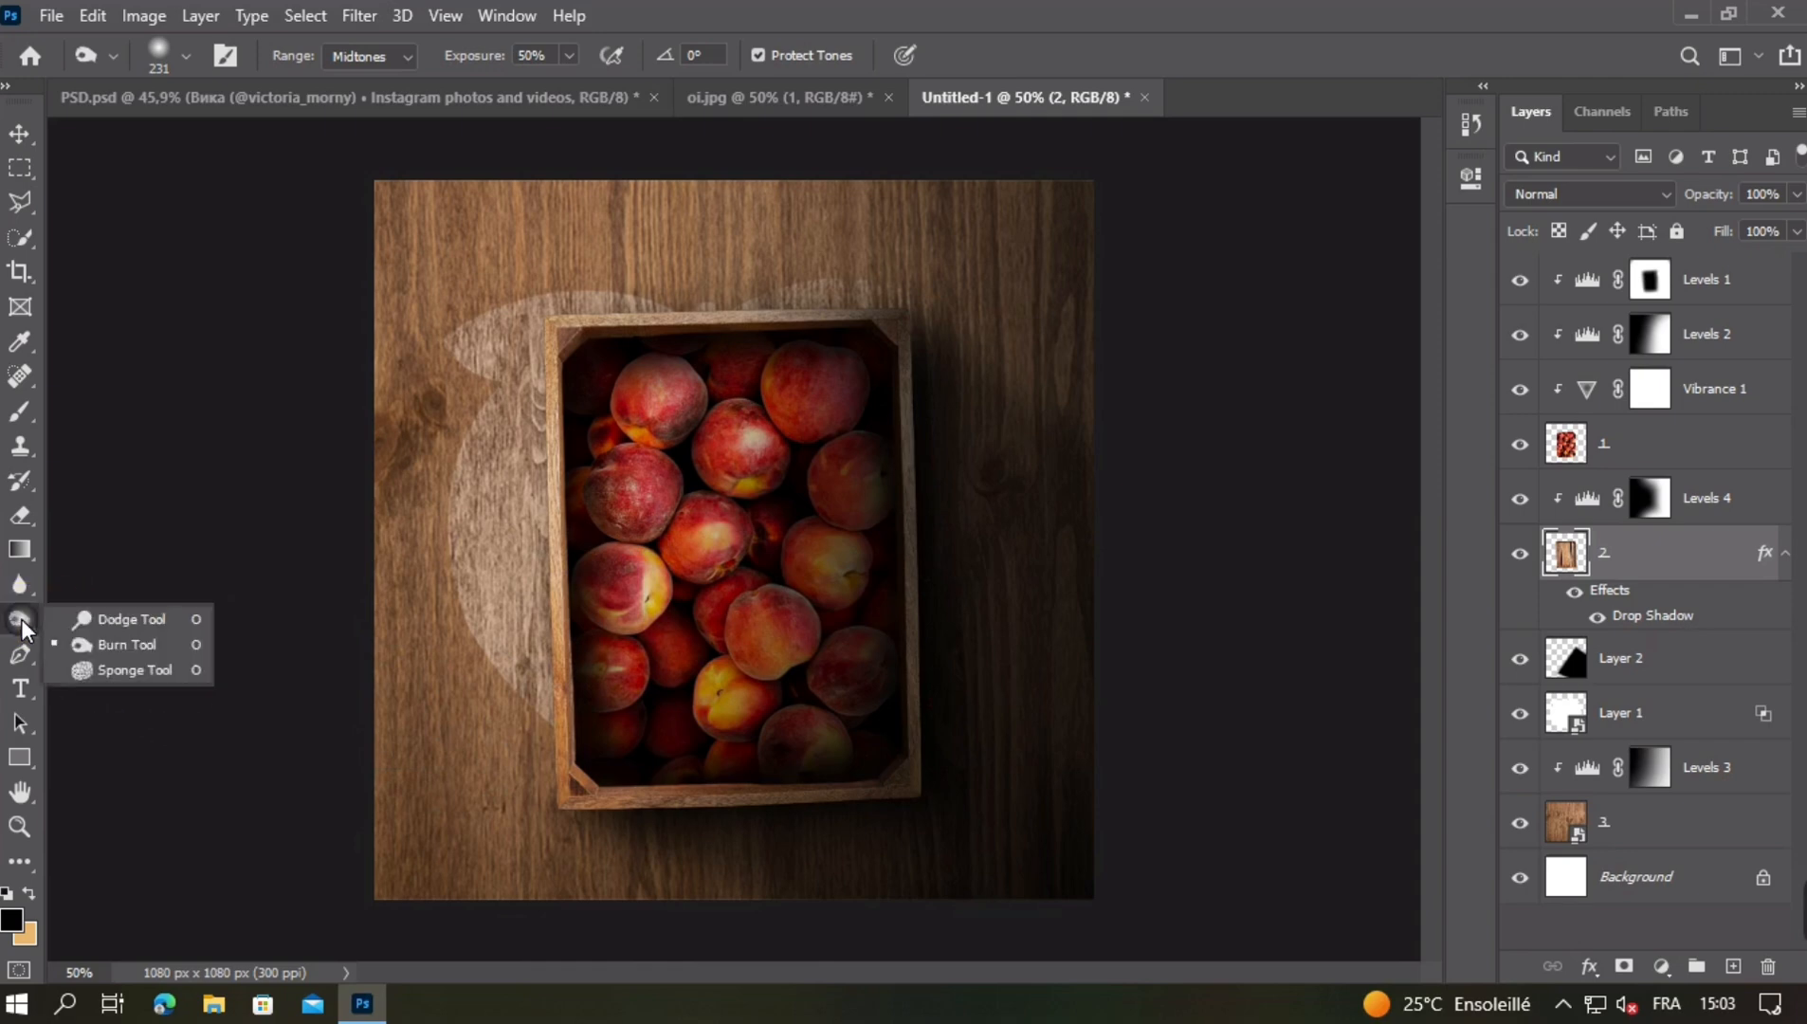
{"action": "left_click", "coordinate": [95, 622]}
{"action": "mouse_move", "coordinate": [472, 443]}
{"action": "left_mouse_down"}
{"action": "mouse_move", "coordinate": [533, 507]}
{"action": "mouse_move", "coordinate": [531, 417]}
{"action": "mouse_move", "coordinate": [562, 817]}
{"action": "mouse_move", "coordinate": [554, 581]}
{"action": "mouse_move", "coordinate": [571, 517]}
{"action": "left_mouse_up"}
{"action": "mouse_move", "coordinate": [636, 335]}
{"action": "left_mouse_down"}
{"action": "mouse_move", "coordinate": [888, 293]}
{"action": "mouse_move", "coordinate": [908, 351]}
{"action": "left_mouse_up"}
{"action": "scroll", "coordinate": [510, 332], "scroll_direction": "up", "scroll_amount": 6}
{"action": "left_click_drag", "start_coordinate": [598, 358], "coordinate": [534, 338]}
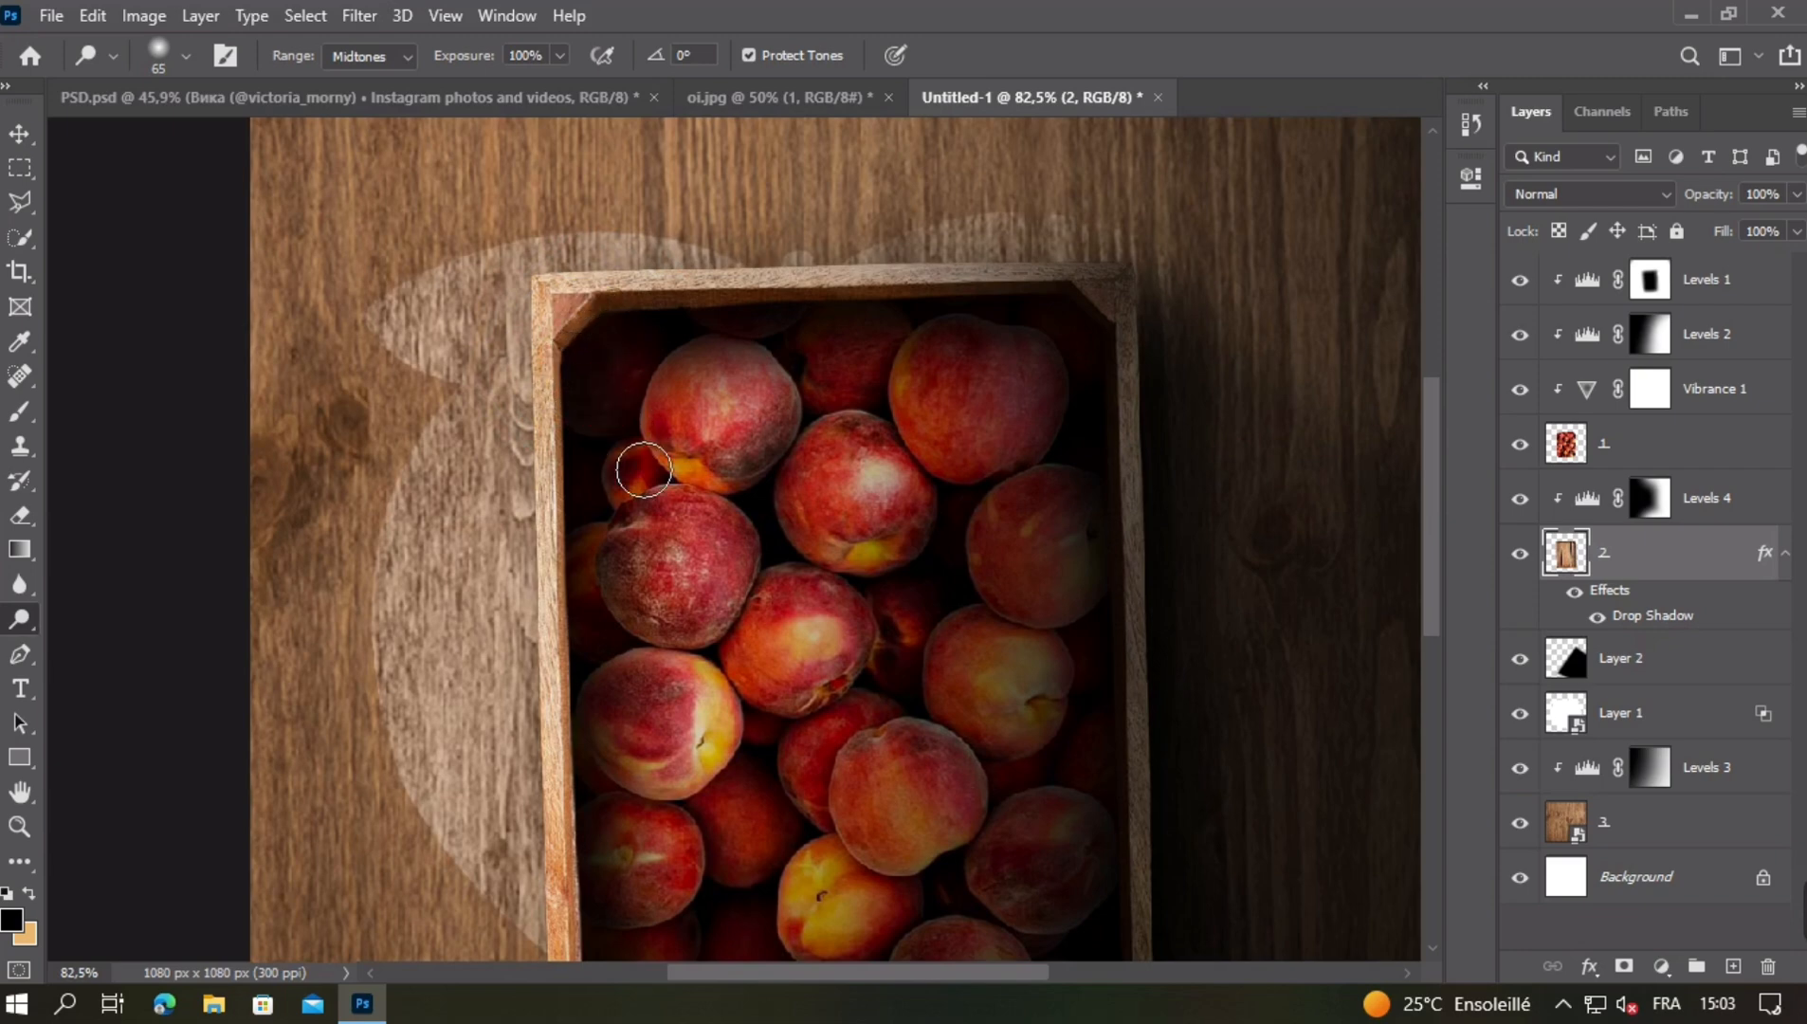
Brighten the lower part of the crate frame with broad Dodge strokes from a 487 px brush
{"action": "scroll", "coordinate": [597, 493], "scroll_direction": "down", "scroll_amount": 2}
{"action": "scroll", "coordinate": [583, 548], "scroll_direction": "down", "scroll_amount": 5}
{"action": "left_click_drag", "start_coordinate": [567, 681], "coordinate": [866, 686]}
{"action": "left_click_drag", "start_coordinate": [705, 675], "coordinate": [502, 674]}
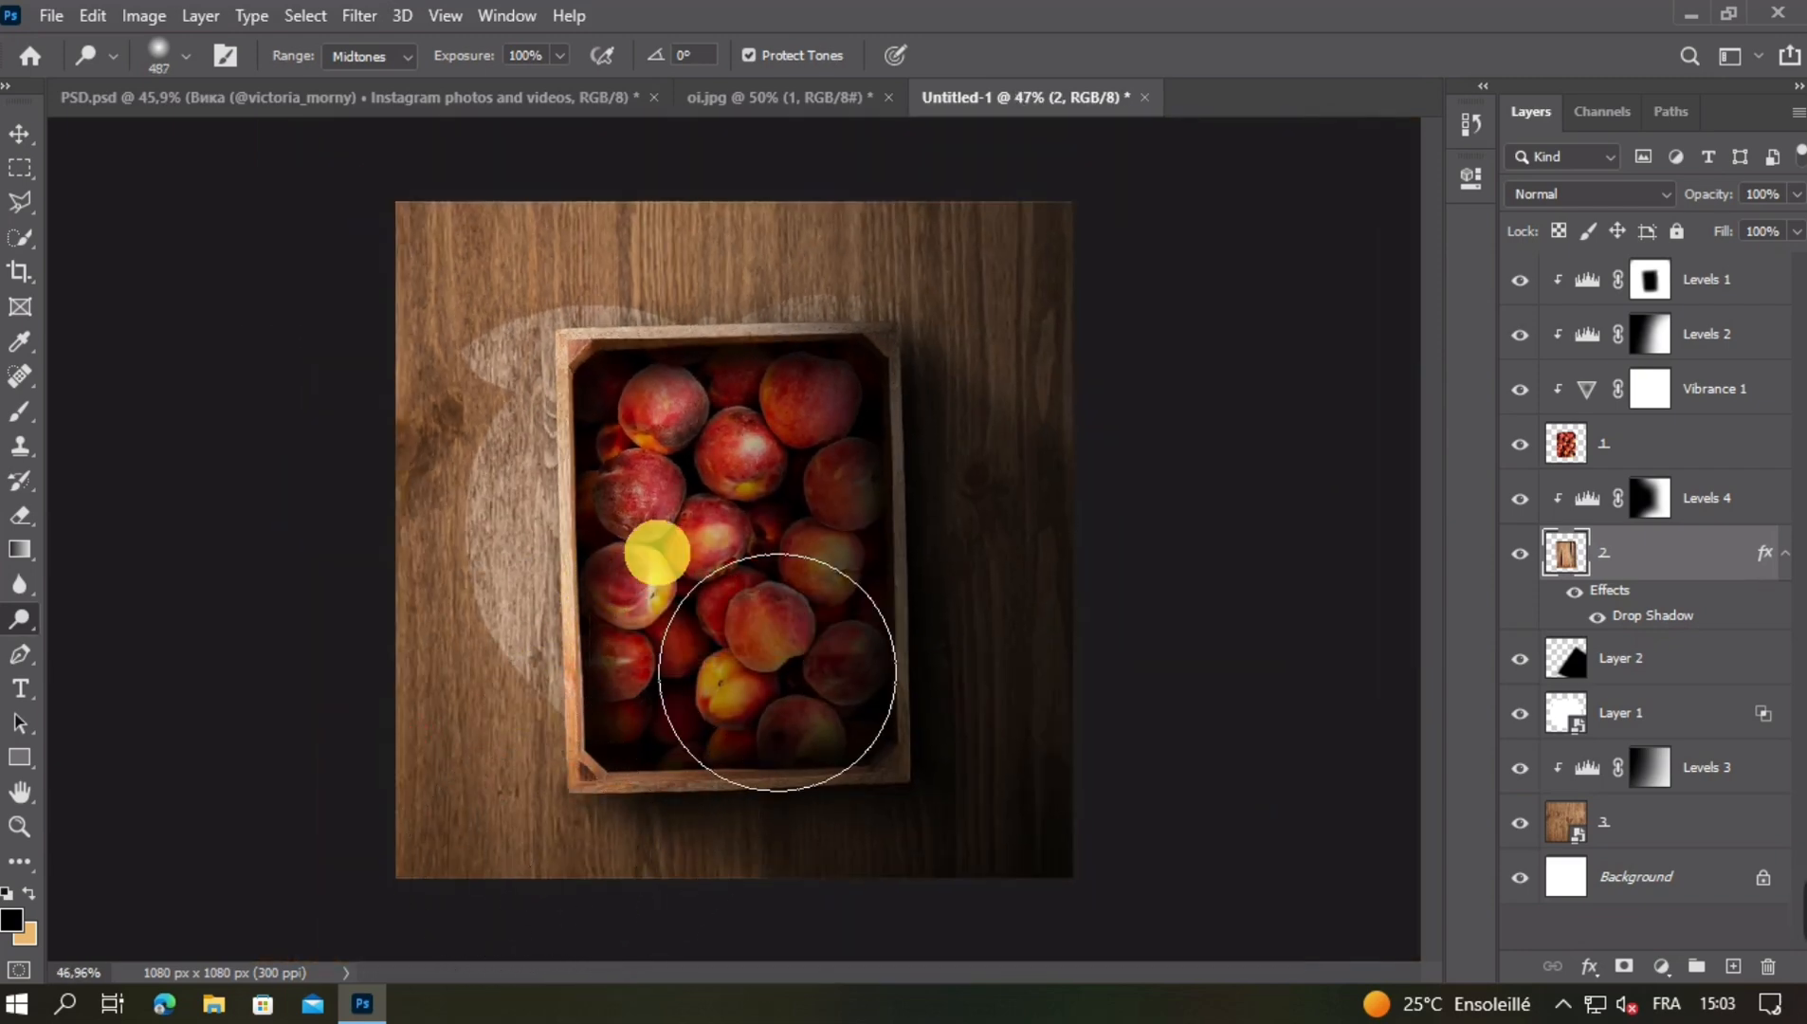
{"action": "mouse_move", "coordinate": [818, 508]}
{"action": "left_mouse_down"}
{"action": "mouse_move", "coordinate": [807, 536]}
{"action": "mouse_move", "coordinate": [756, 549]}
{"action": "left_mouse_up"}
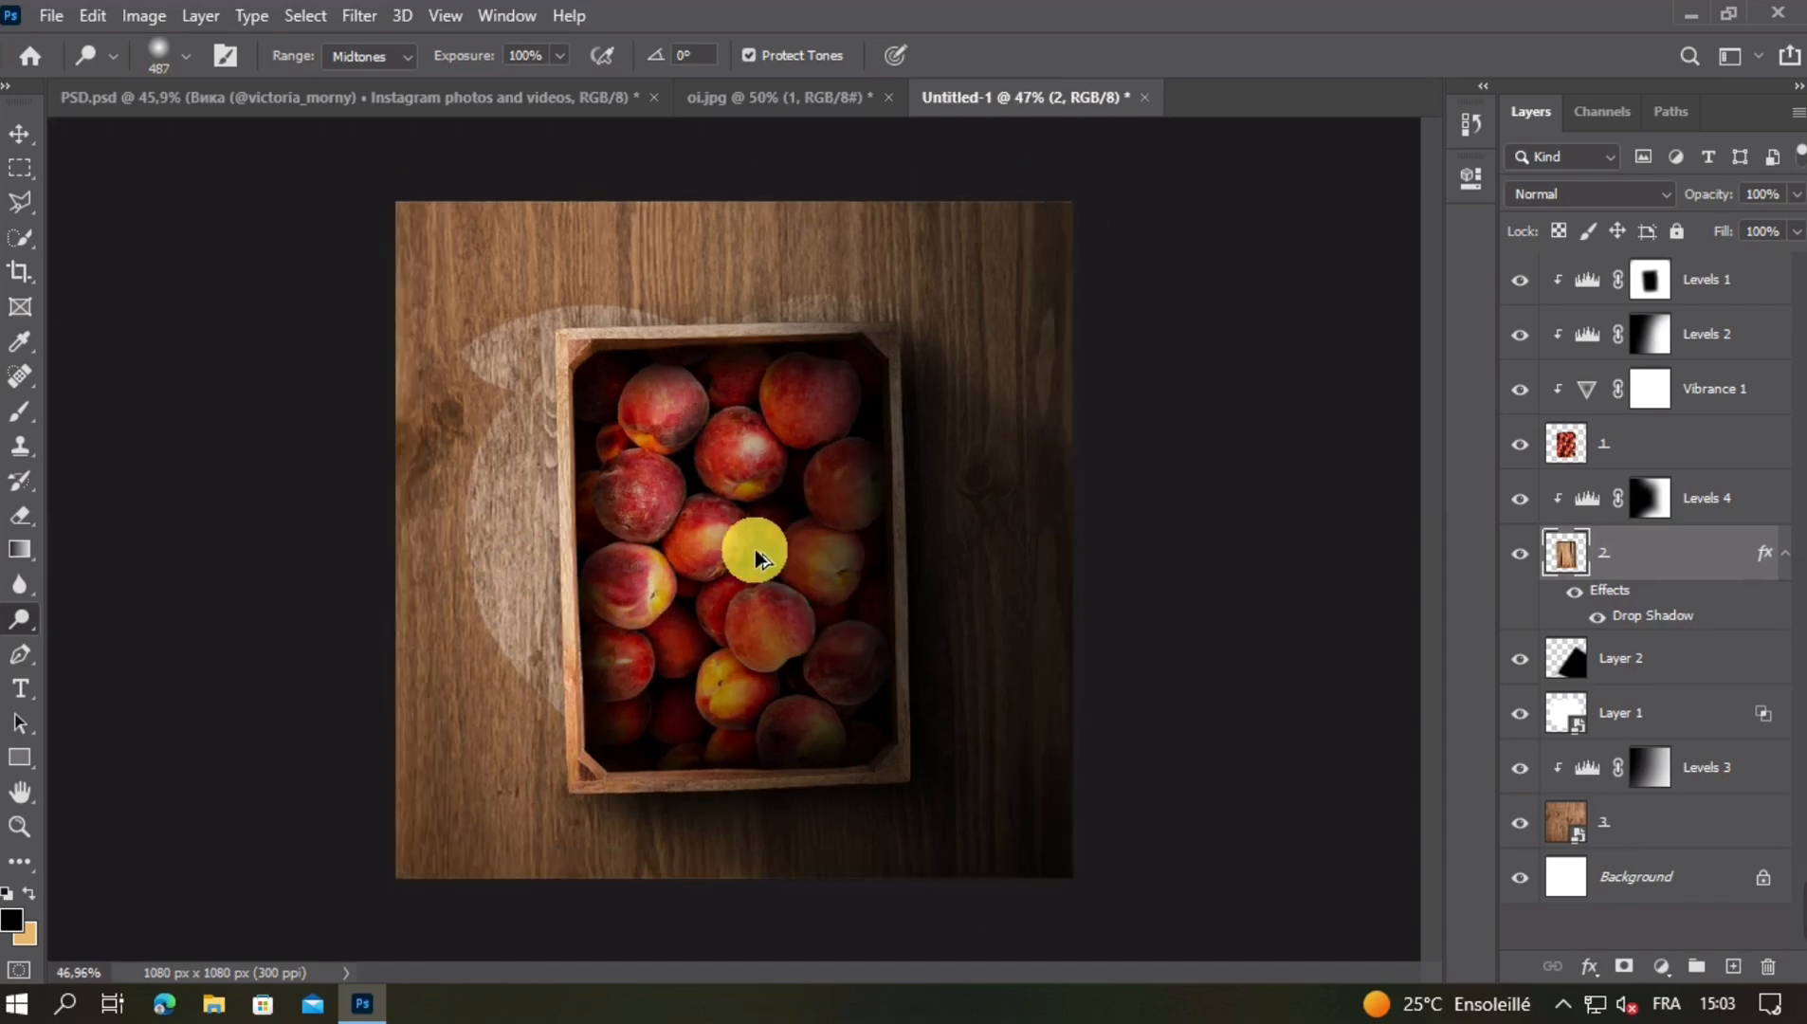
{"action": "left_click", "coordinate": [8, 138]}
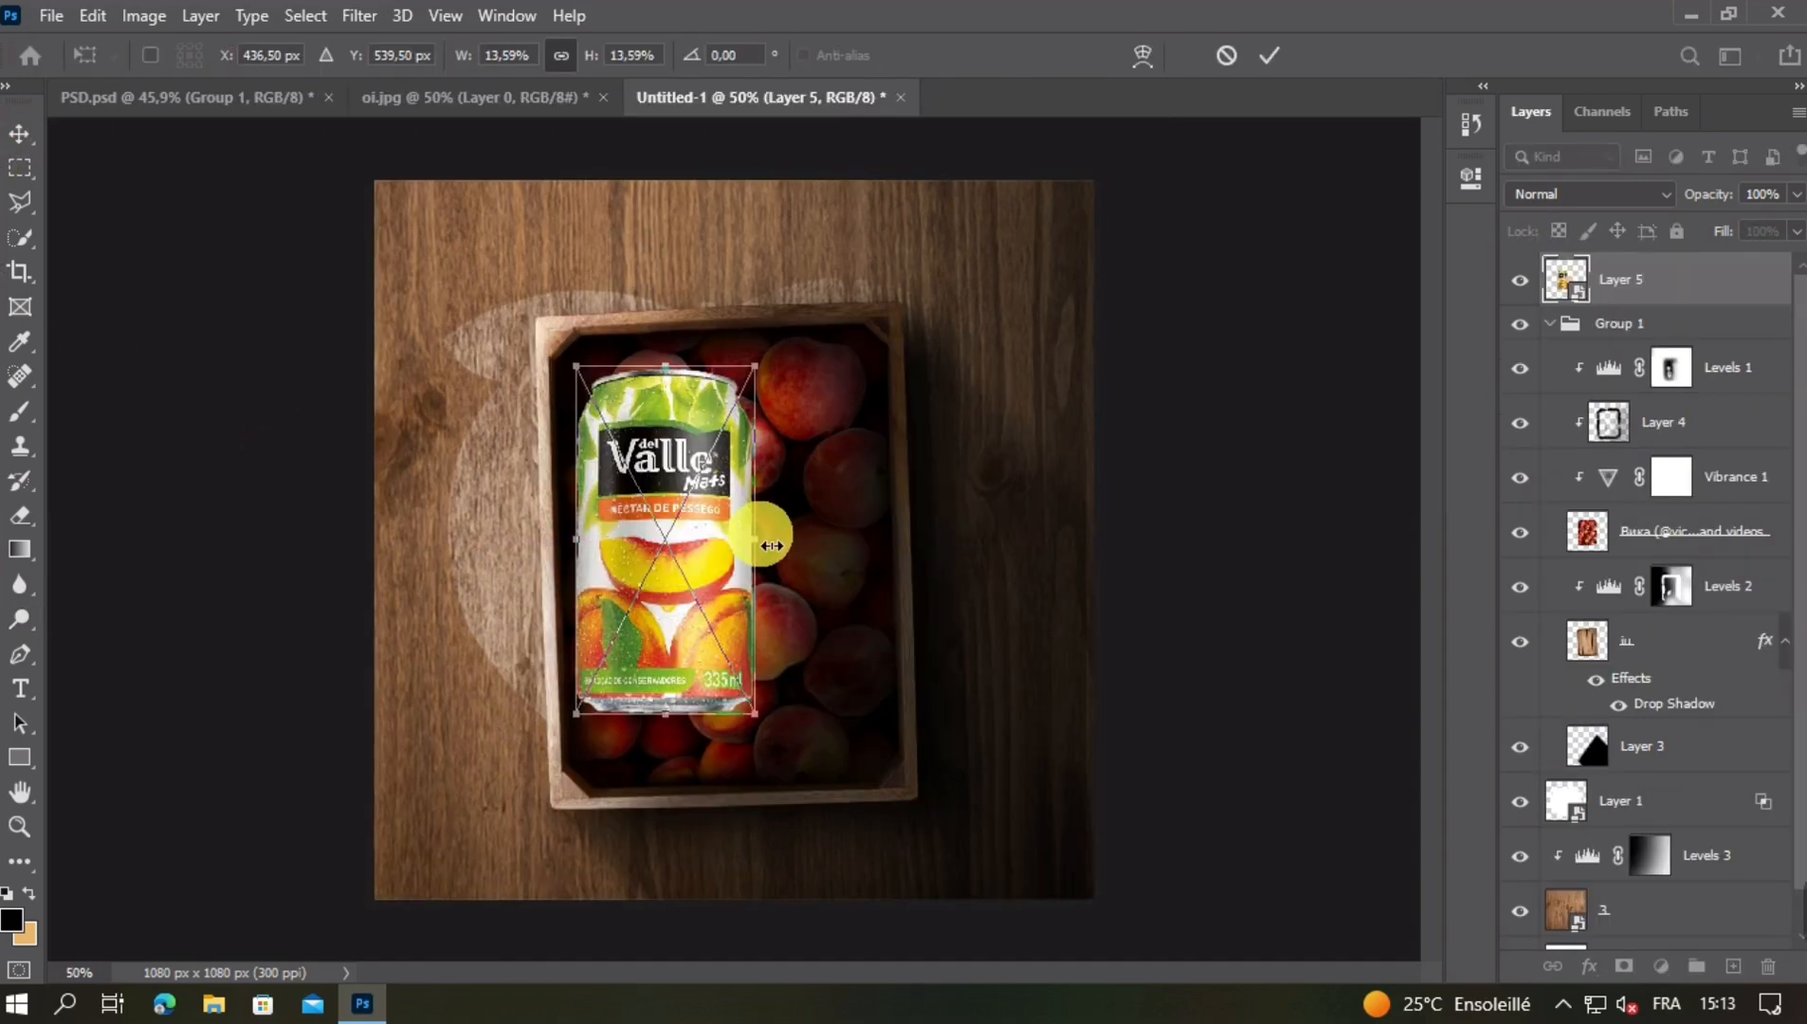
Move the juice can to the middle of the crate, scale it to about 11.81% and rotate it to about -2.44°
{"action": "left_click_drag", "start_coordinate": [774, 528], "coordinate": [813, 547]}
{"action": "left_click_drag", "start_coordinate": [700, 513], "coordinate": [773, 566]}
{"action": "left_click_drag", "start_coordinate": [766, 751], "coordinate": [808, 735]}
{"action": "left_click_drag", "start_coordinate": [839, 435], "coordinate": [749, 429]}
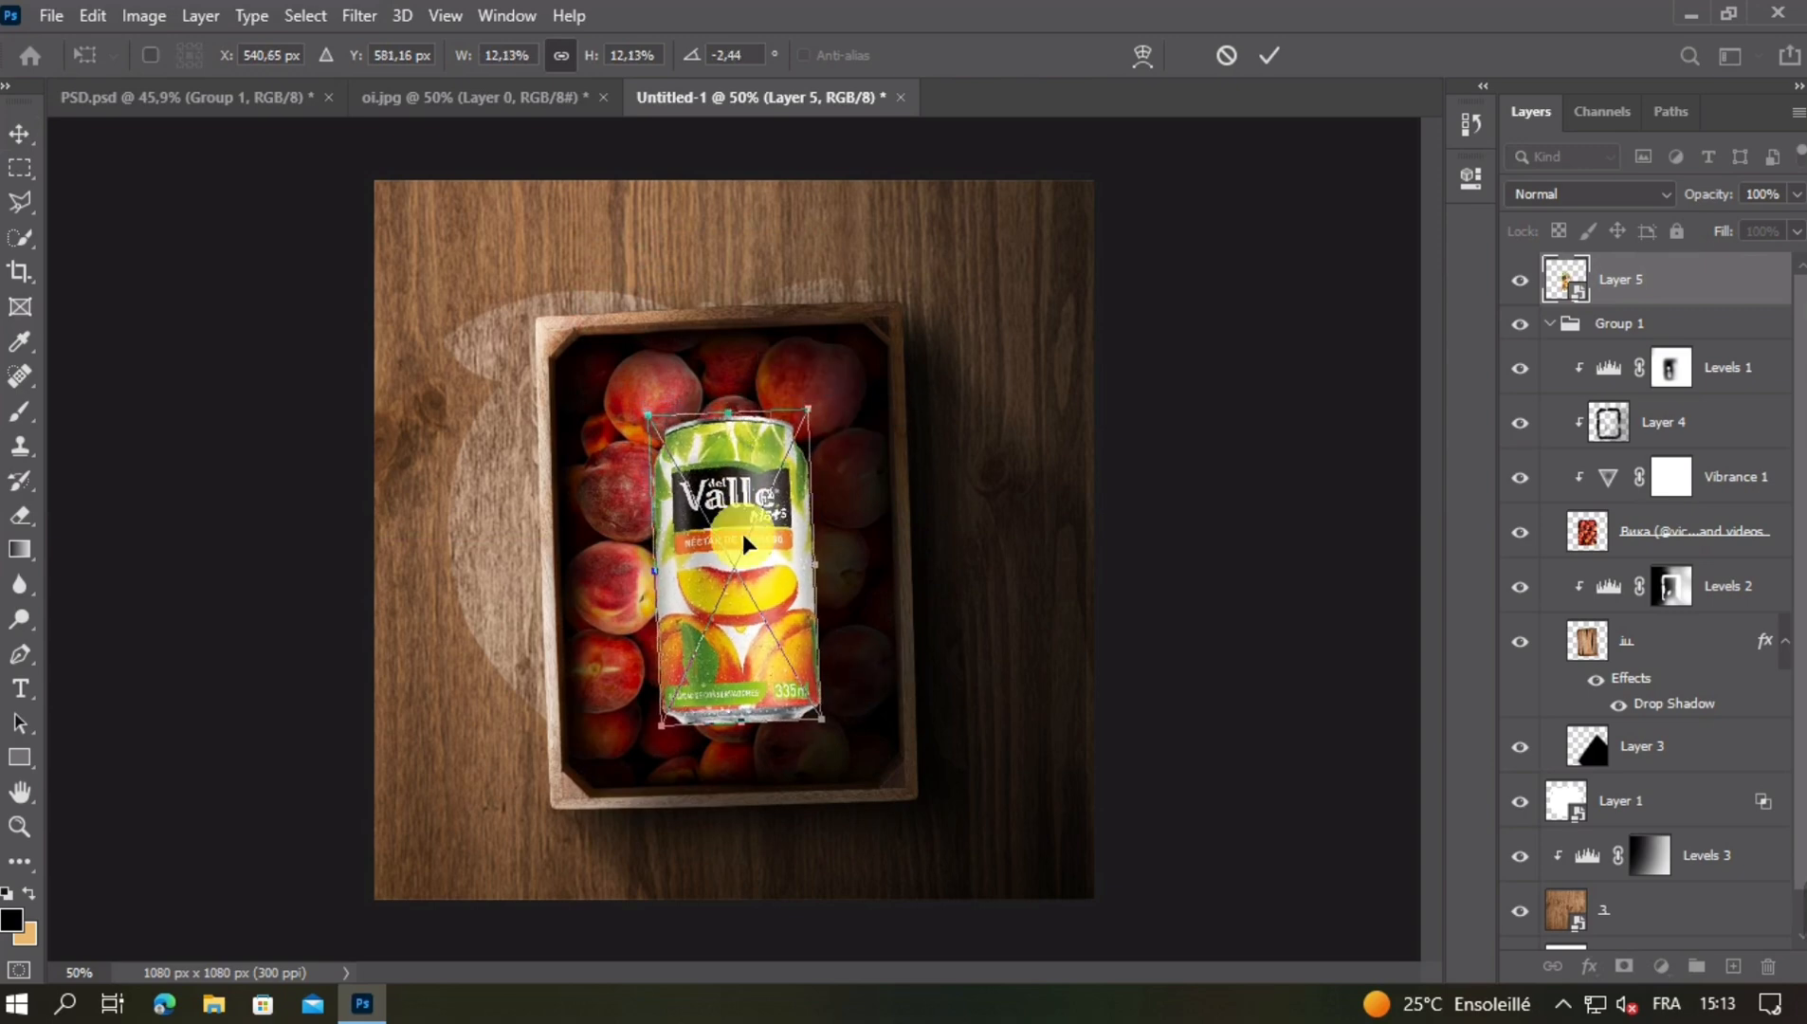
{"action": "left_click_drag", "start_coordinate": [759, 736], "coordinate": [759, 729]}
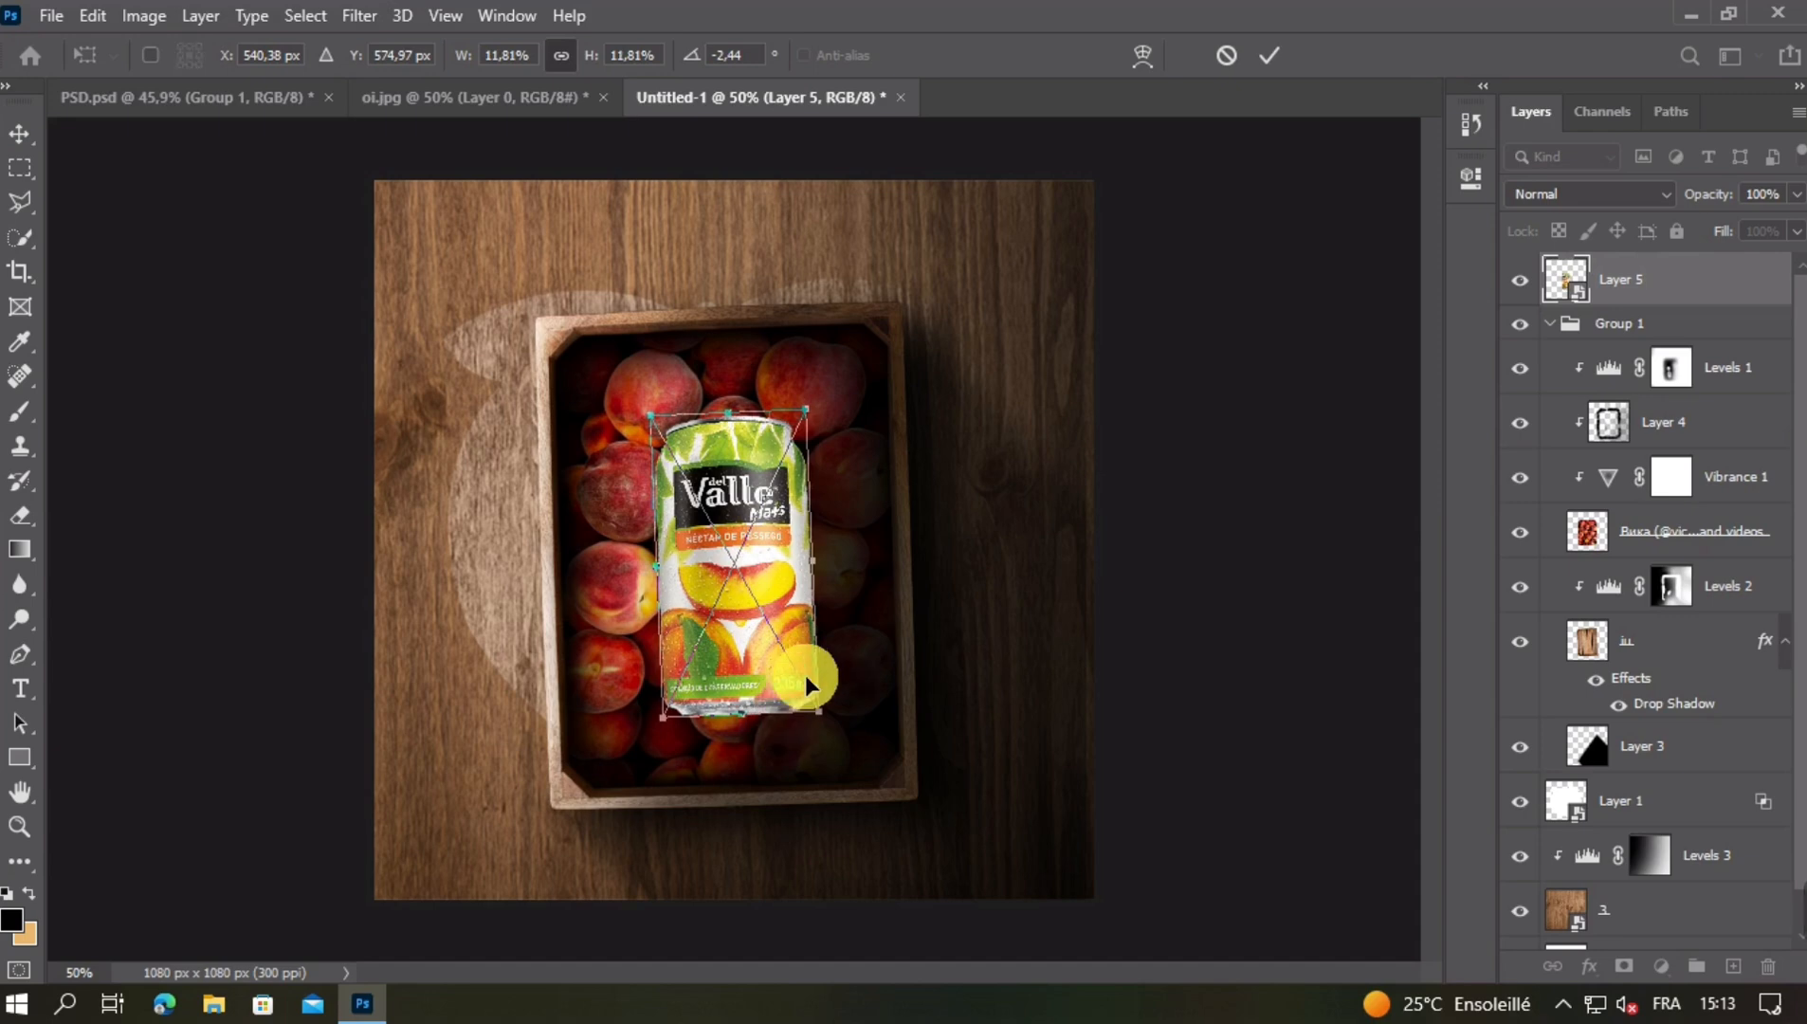
{"action": "key", "text": "Return"}
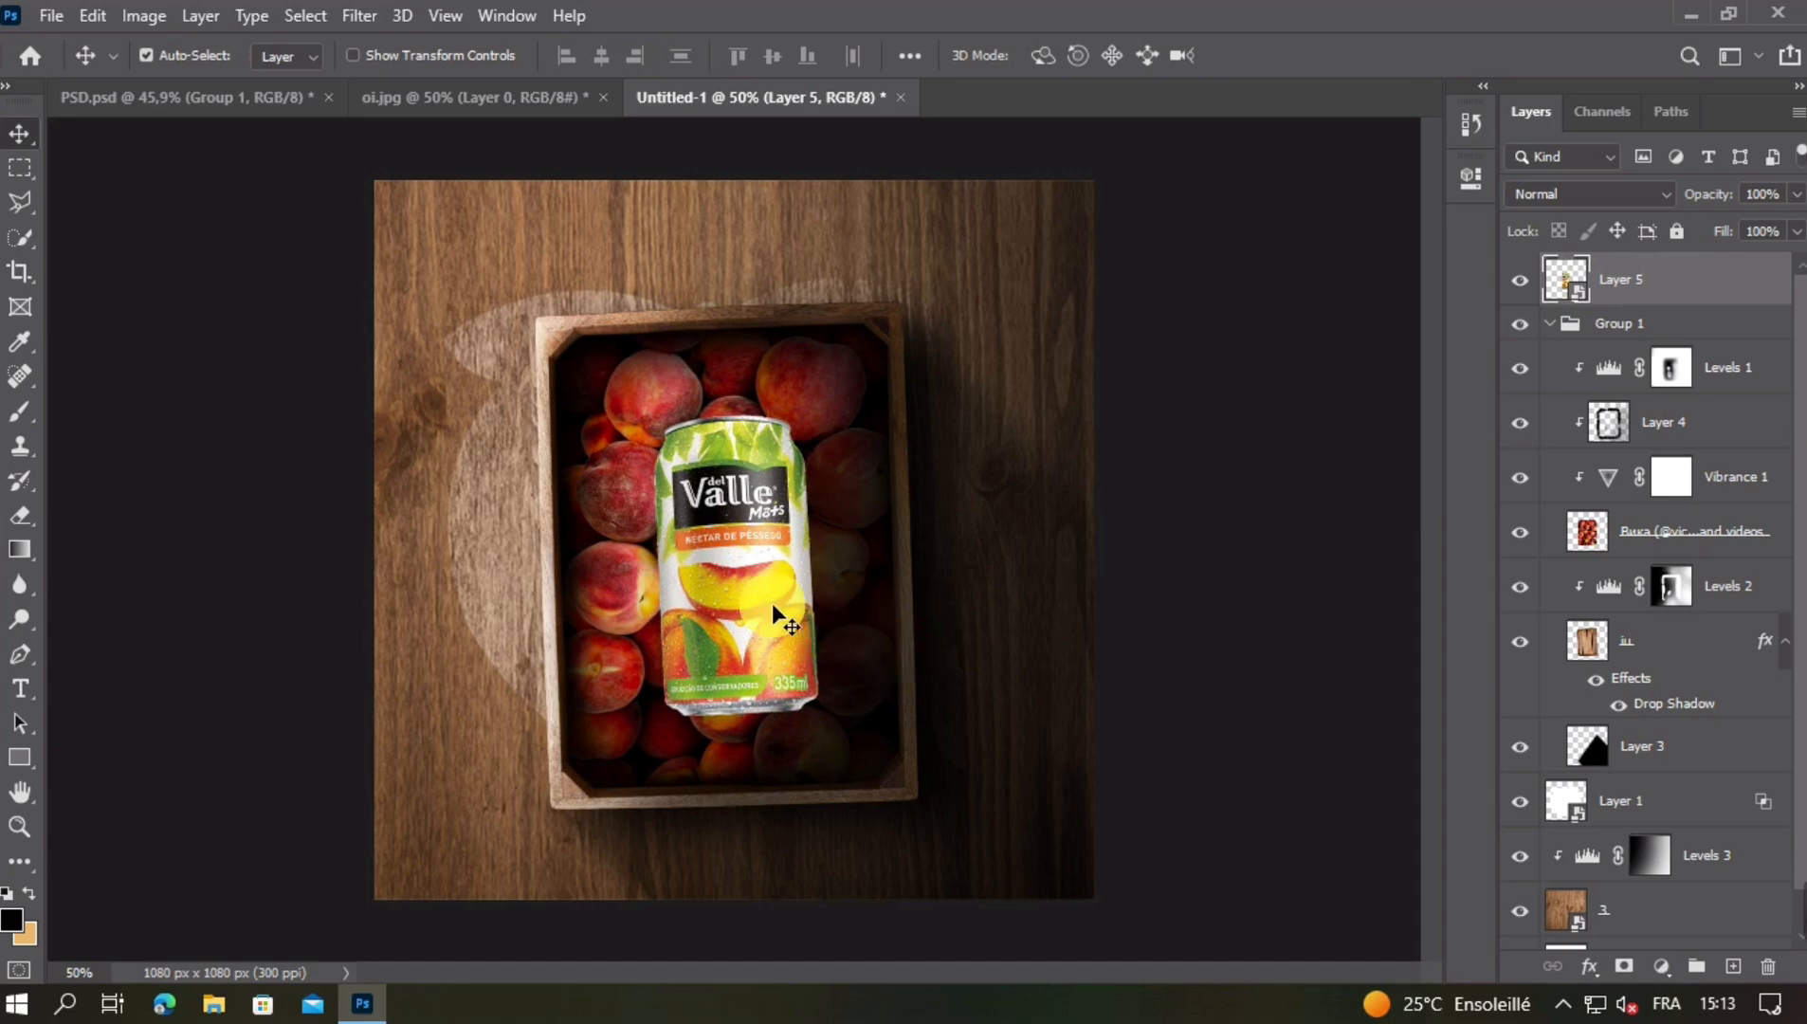
Shrink the juice can from its upper edge to about 10.5% and fine-tune its rotation
{"action": "key", "text": "ctrl+t"}
{"action": "left_click_drag", "start_coordinate": [727, 415], "coordinate": [729, 447]}
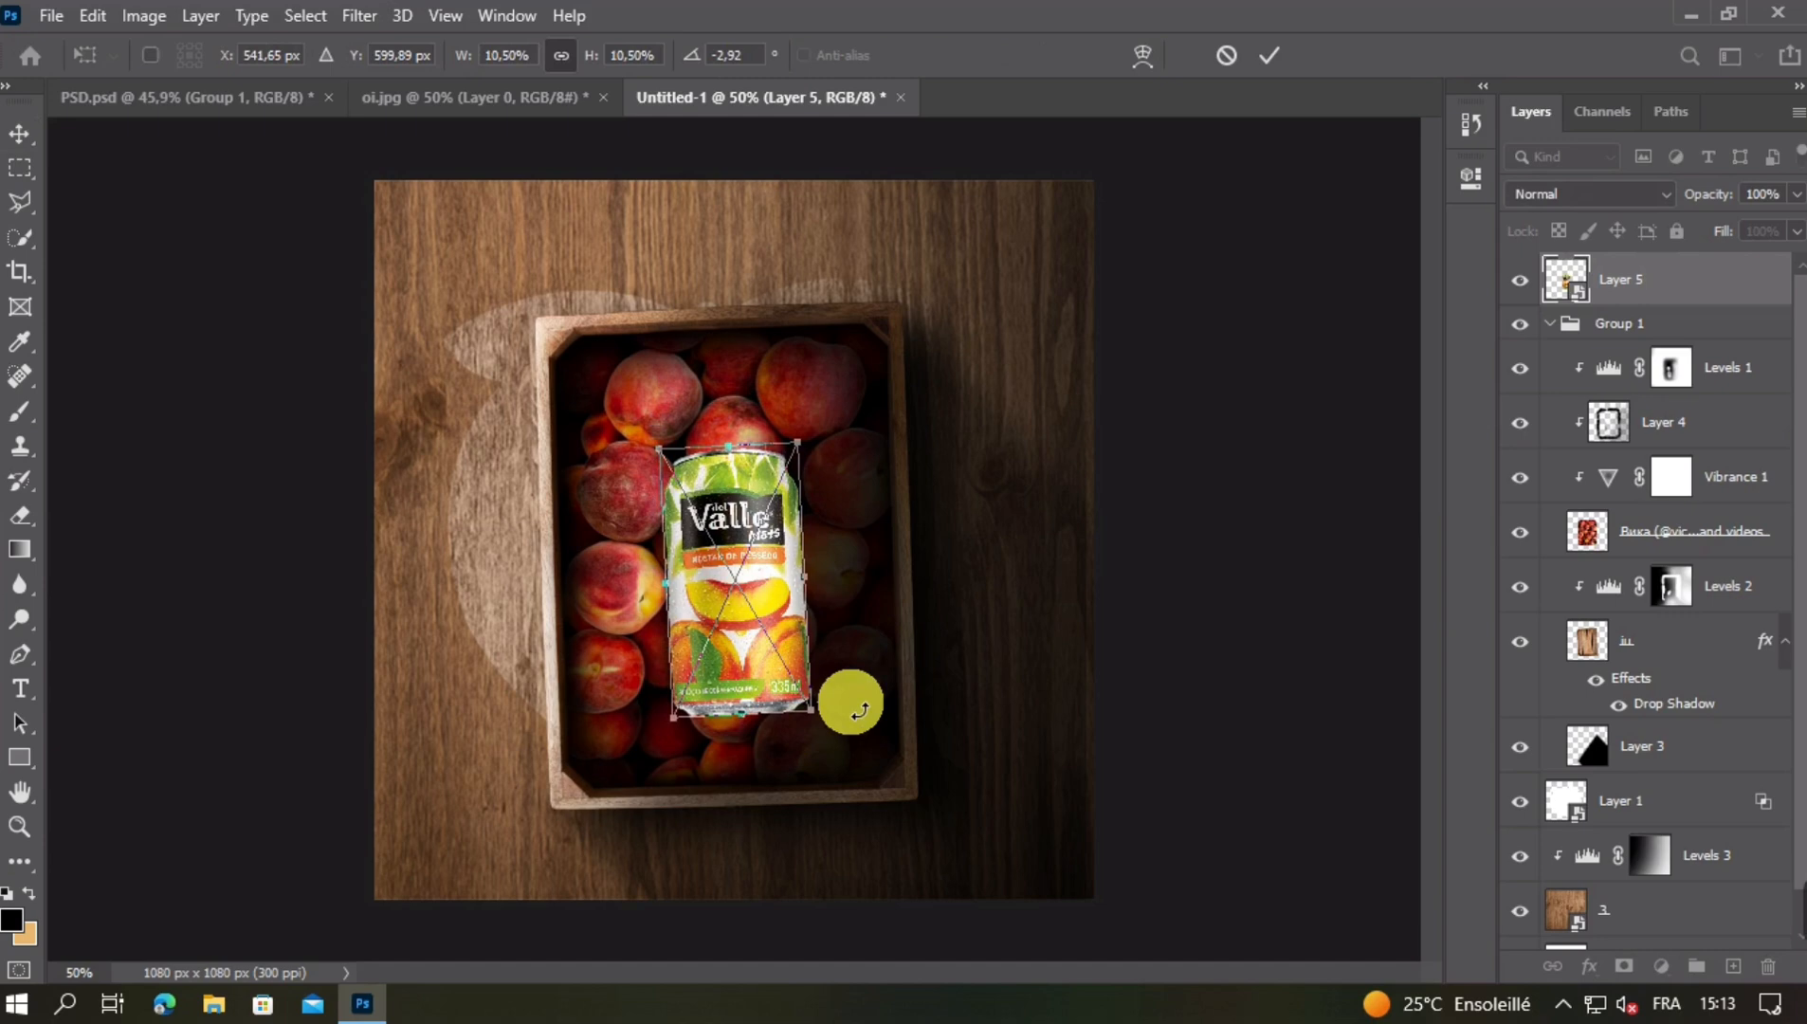
{"action": "left_click_drag", "start_coordinate": [867, 746], "coordinate": [856, 744]}
{"action": "key", "text": "Return"}
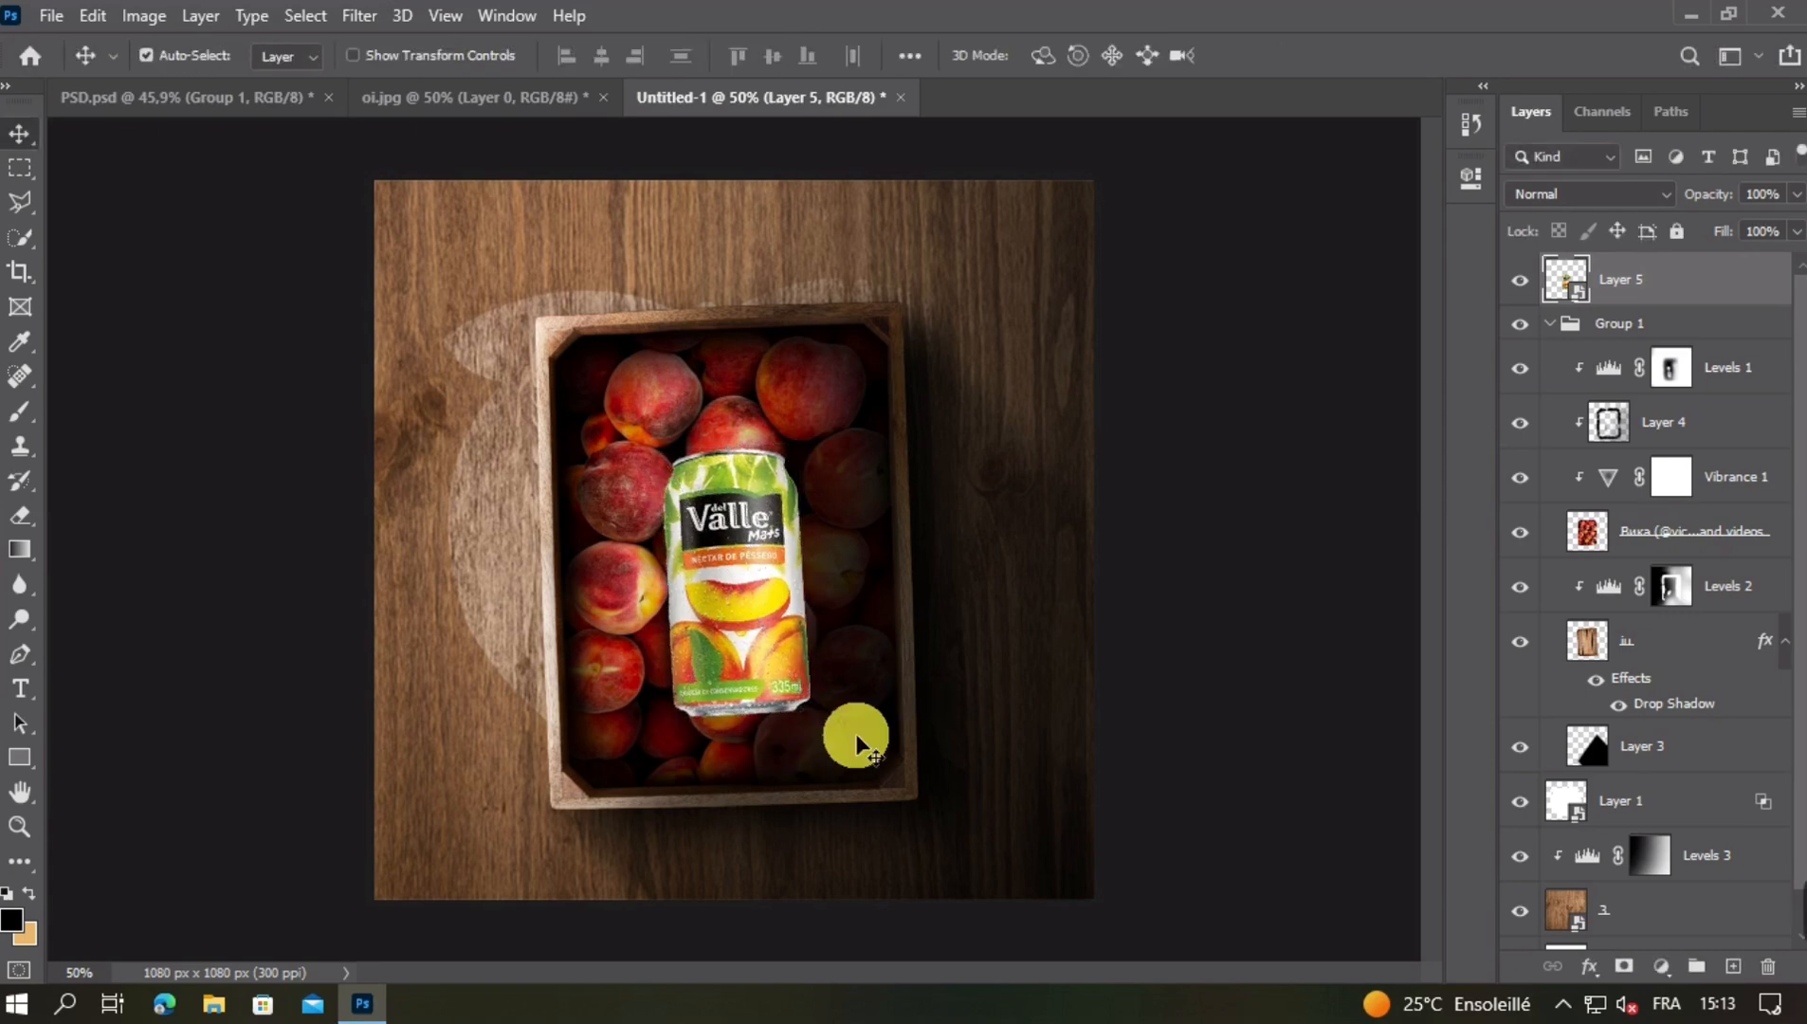
{"action": "key", "text": "ctrl+minus"}
{"action": "key", "text": "ctrl+plus"}
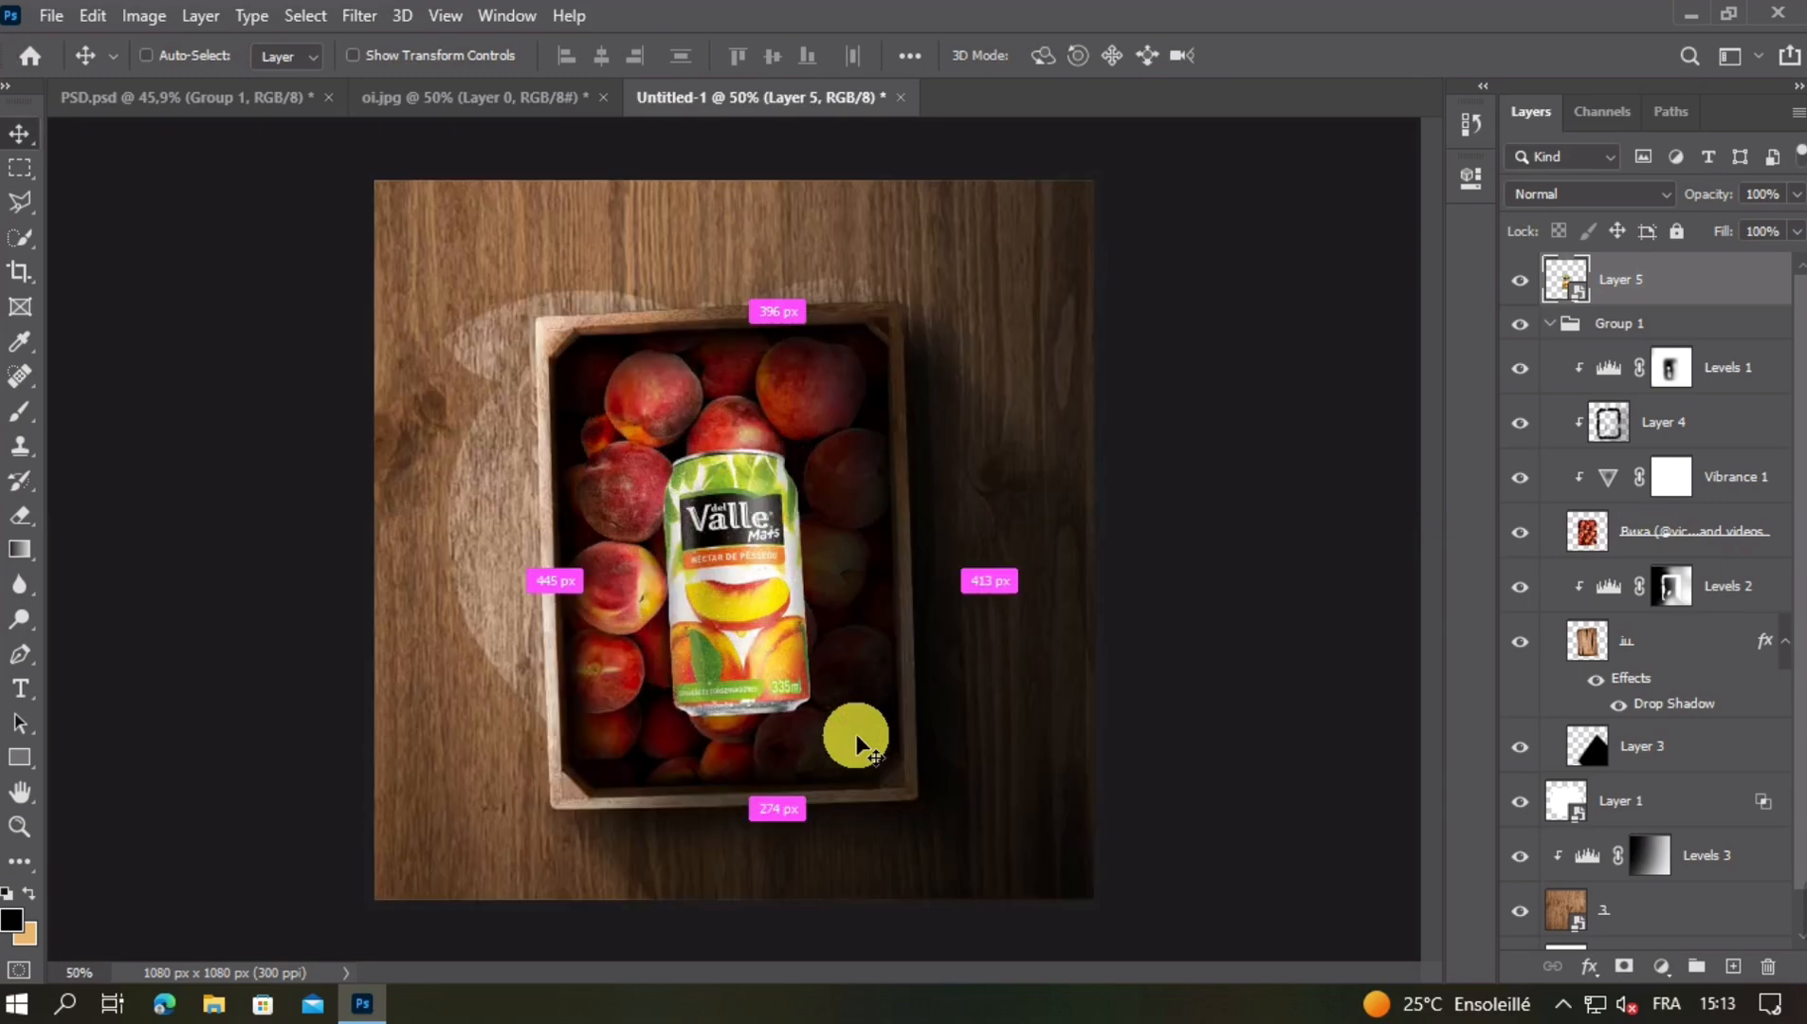
Tilt the juice can slightly further counterclockwise and nudge it down over the peaches
{"action": "key", "text": "ctrl+t"}
{"action": "mouse_move", "coordinate": [871, 750]}
{"action": "left_mouse_down"}
{"action": "mouse_move", "coordinate": [927, 706]}
{"action": "mouse_move", "coordinate": [889, 749]}
{"action": "left_mouse_up"}
{"action": "key", "text": "Return"}
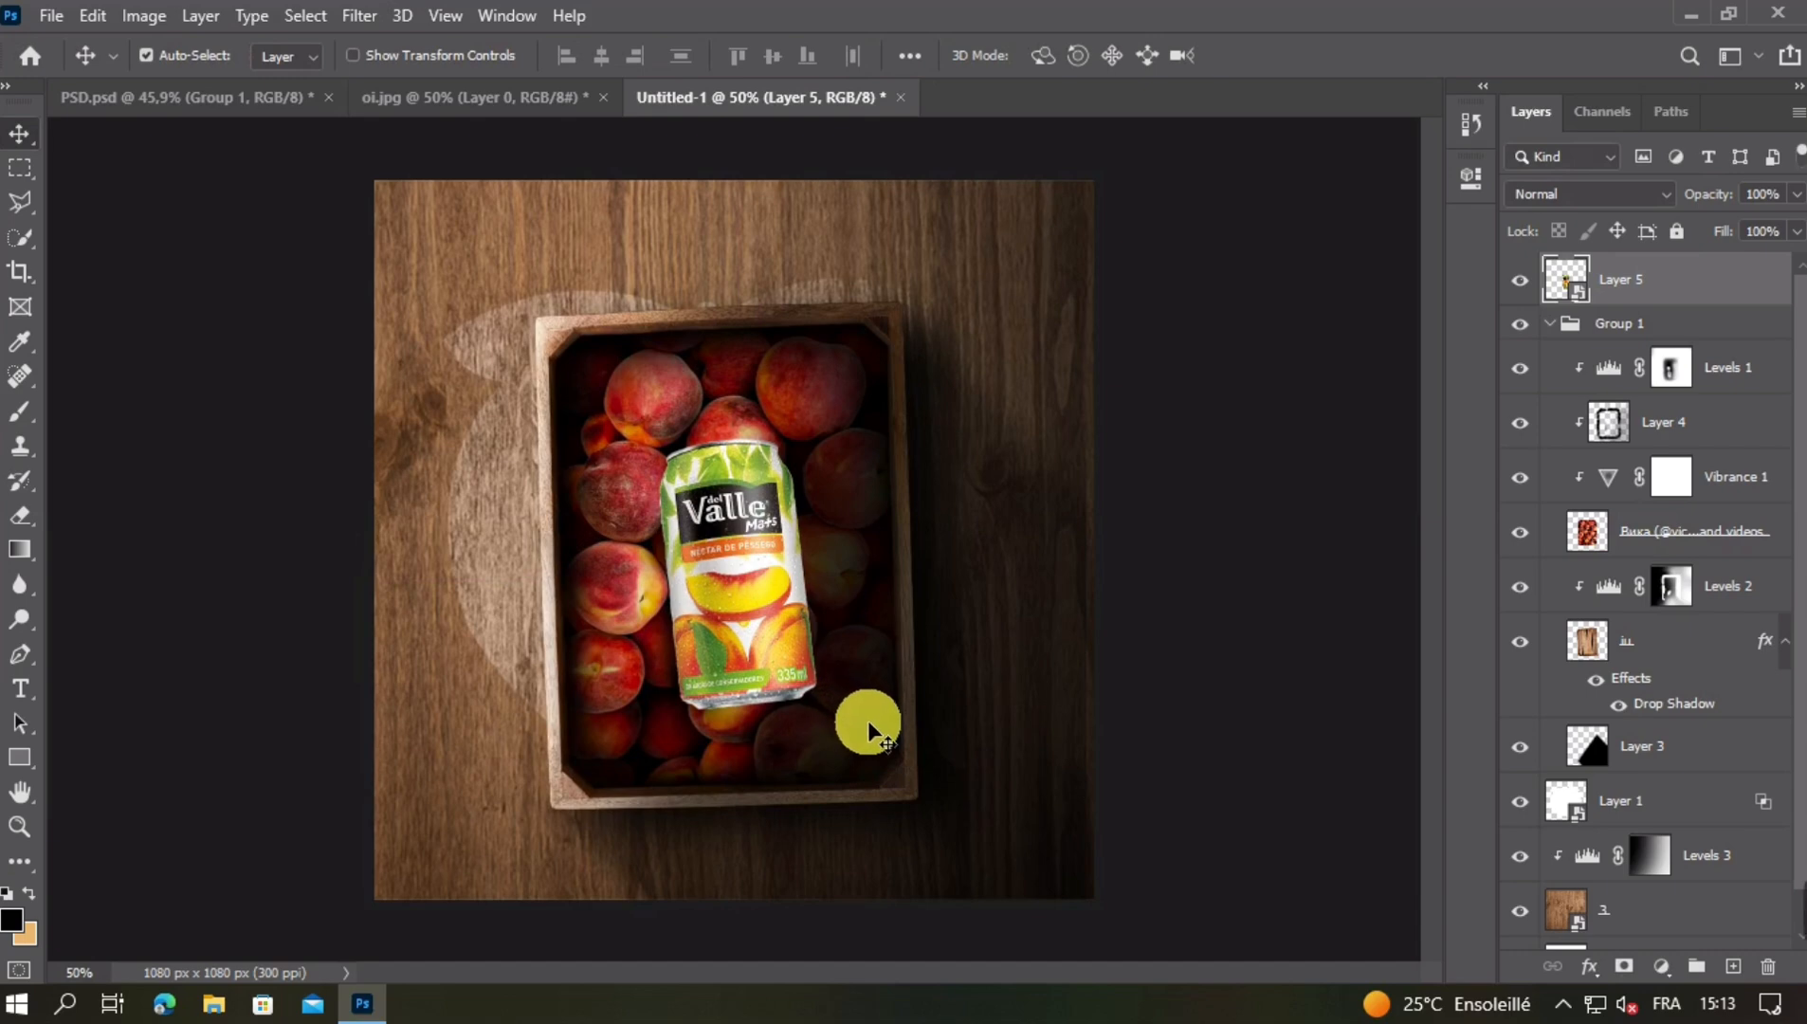
{"action": "key", "text": "Down"}
{"action": "key", "text": "Down"}
{"action": "key", "text": "Down"}
{"action": "key", "text": "Down"}
Refine the juice can's transform to about 10.87% scale and -3.93° rotation
{"action": "key", "text": "ctrl+t"}
{"action": "left_click_drag", "start_coordinate": [754, 714], "coordinate": [757, 722]}
{"action": "left_click_drag", "start_coordinate": [906, 671], "coordinate": [903, 678]}
{"action": "key", "text": "Return"}
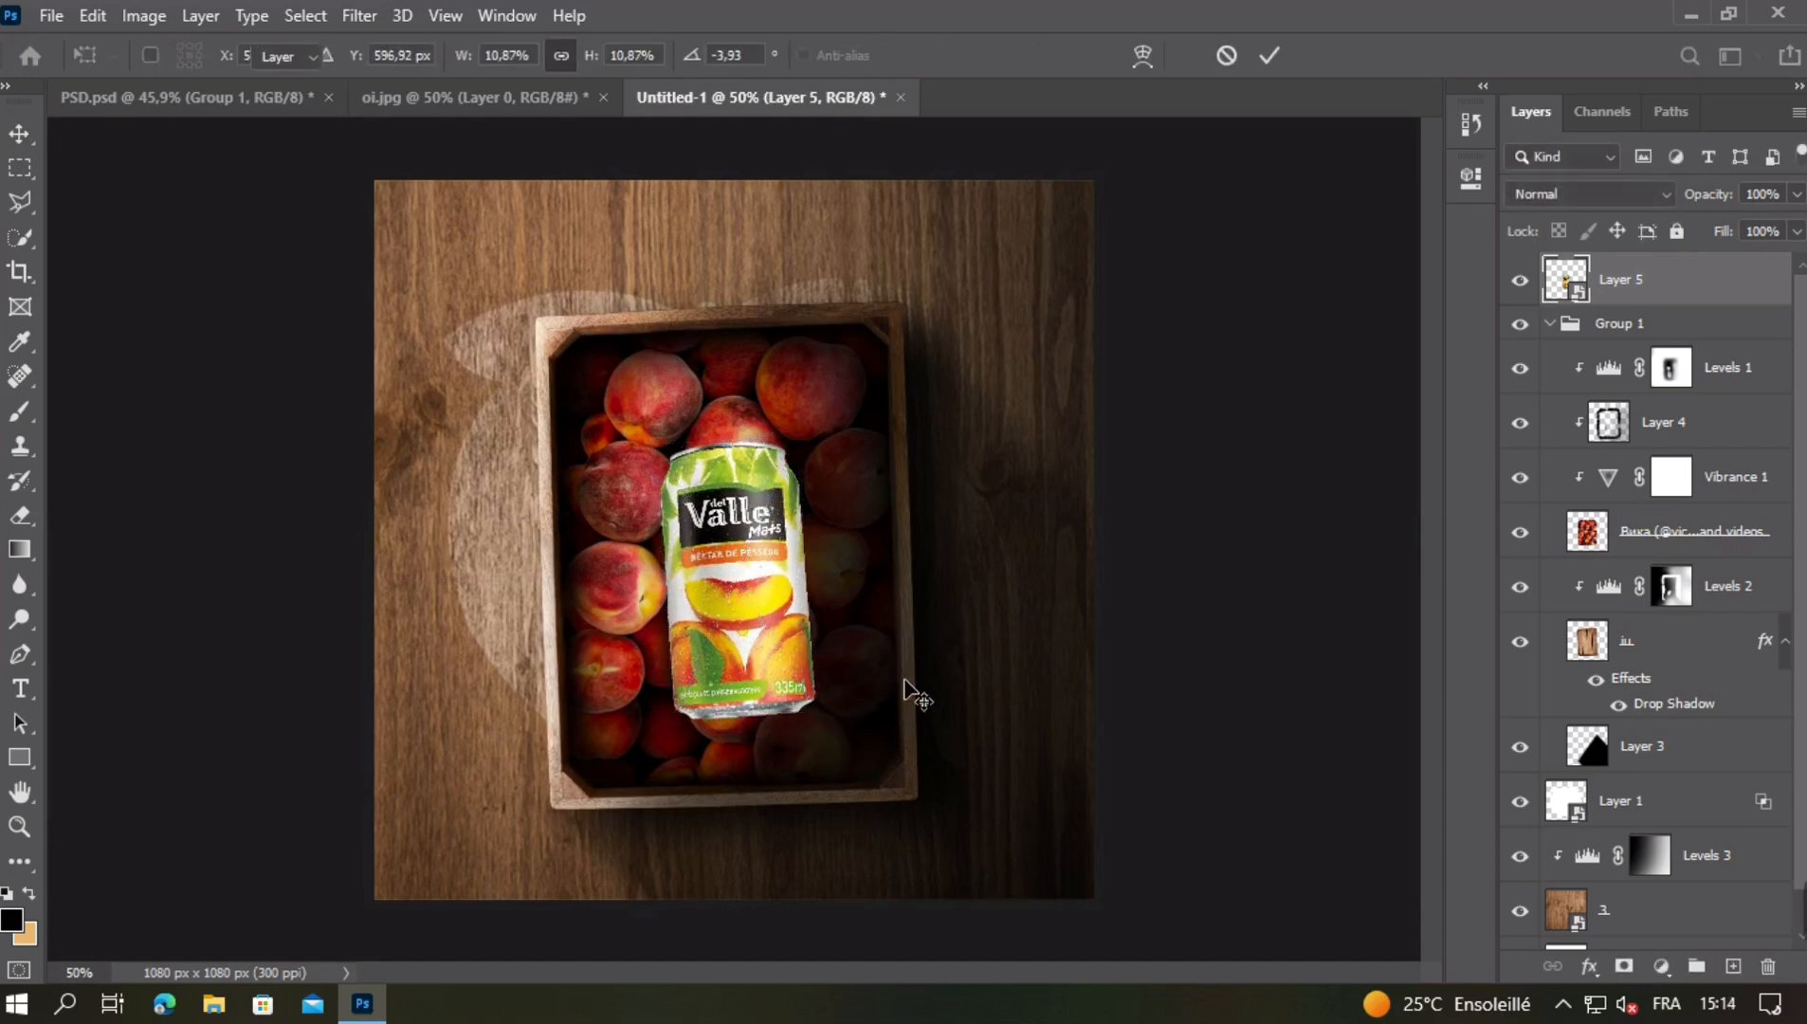
{"action": "key", "text": "ctrl+minus"}
{"action": "key", "text": "ctrl+plus"}
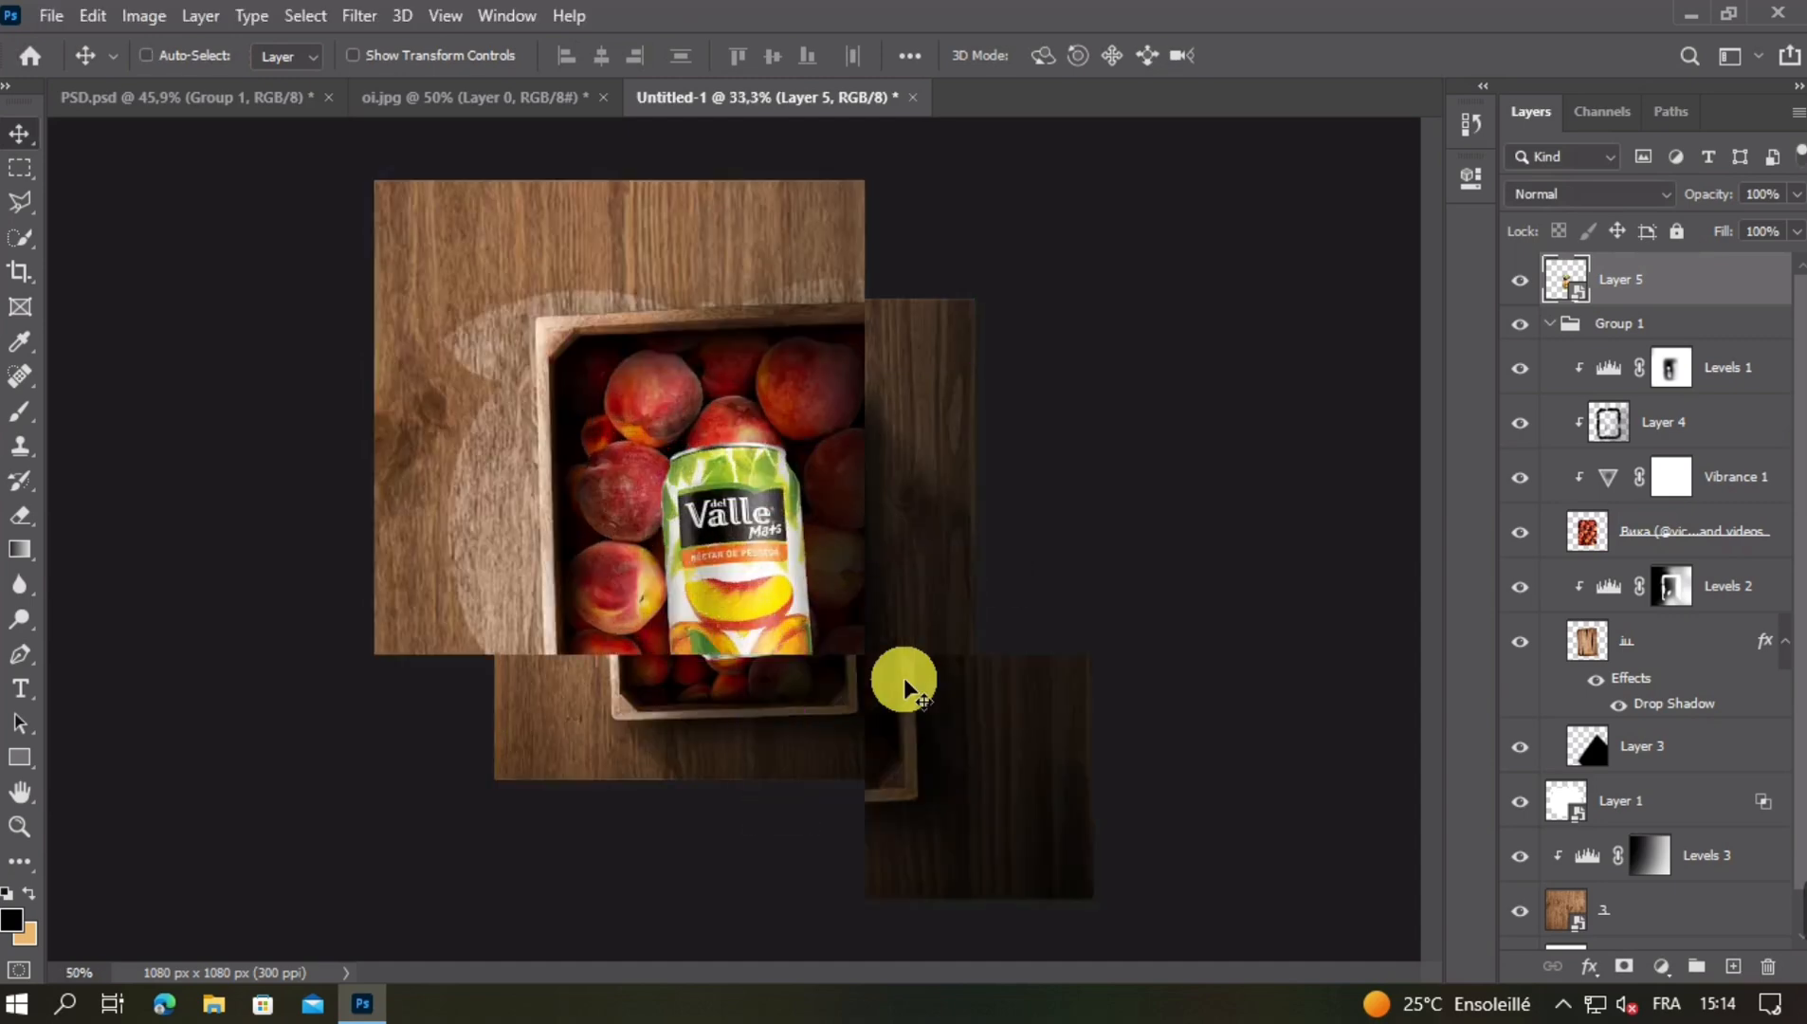
Add a layer mask to the juice can layer and lower its opacity to 33% to reveal the peaches beneath
{"action": "key", "text": "ctrl+plus"}
{"action": "key", "text": "ctrl+plus"}
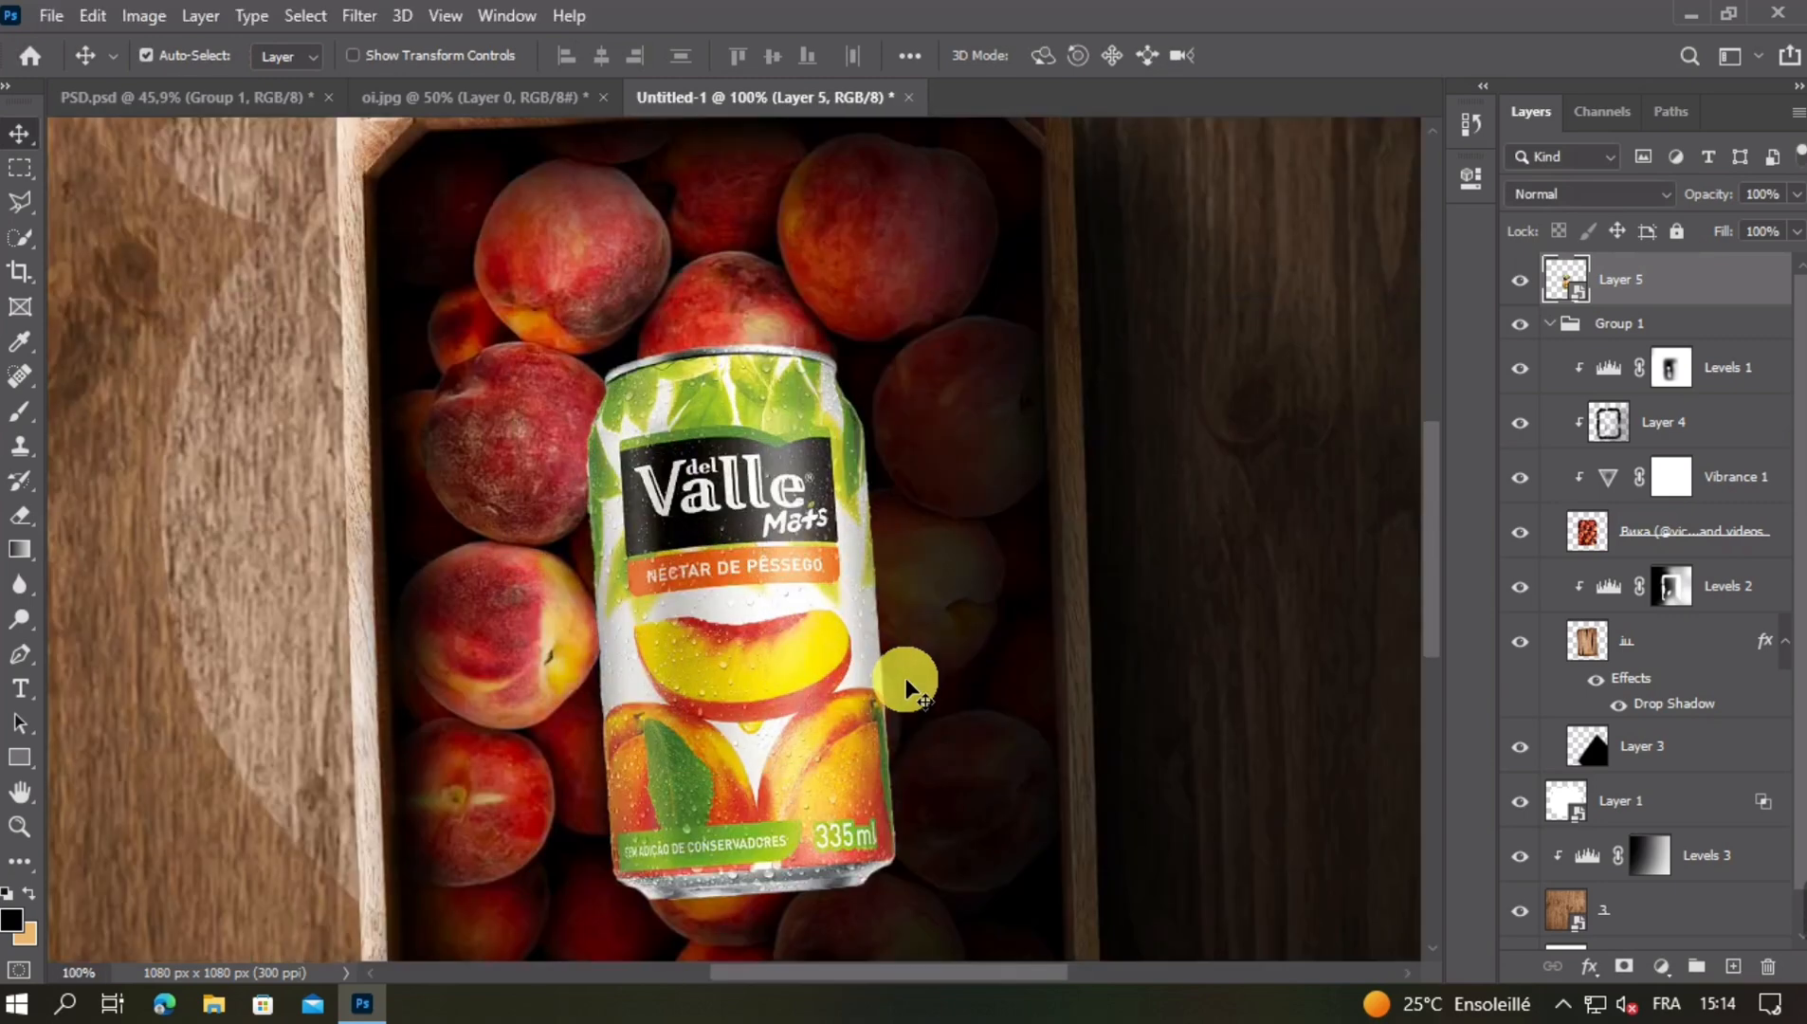
{"action": "left_click", "coordinate": [506, 452]}
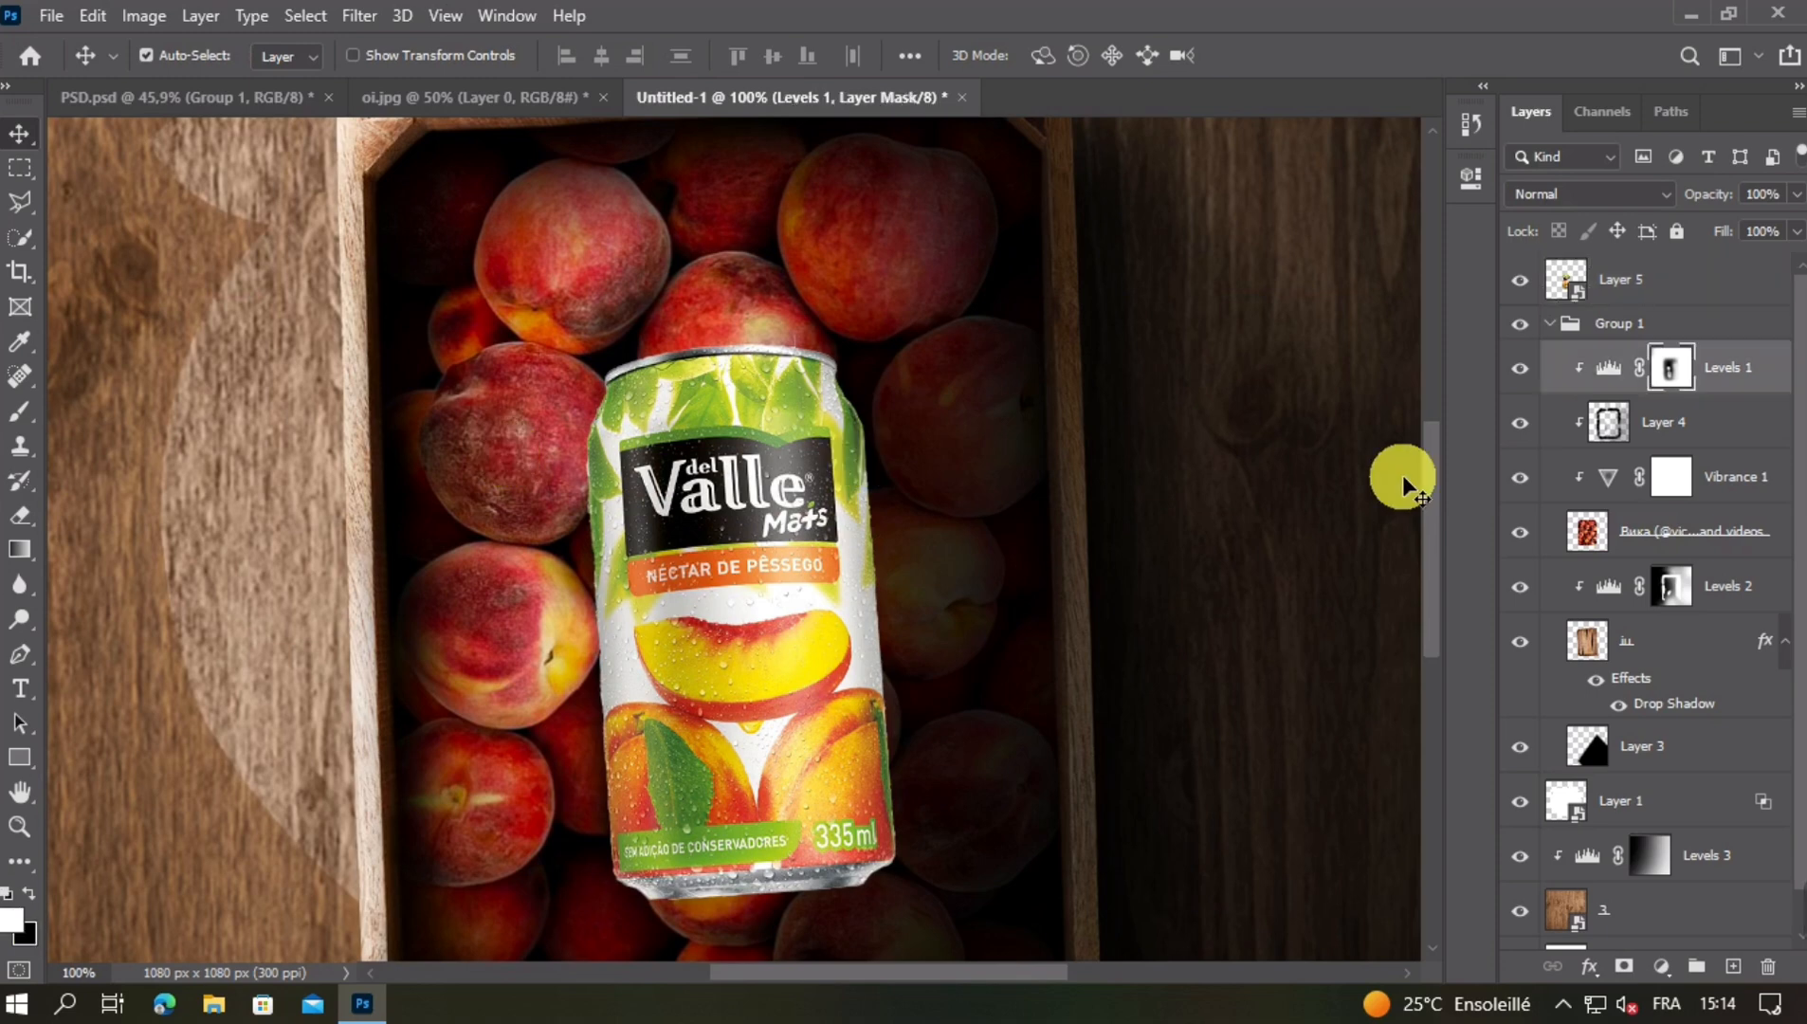
{"action": "left_click", "coordinate": [1714, 531]}
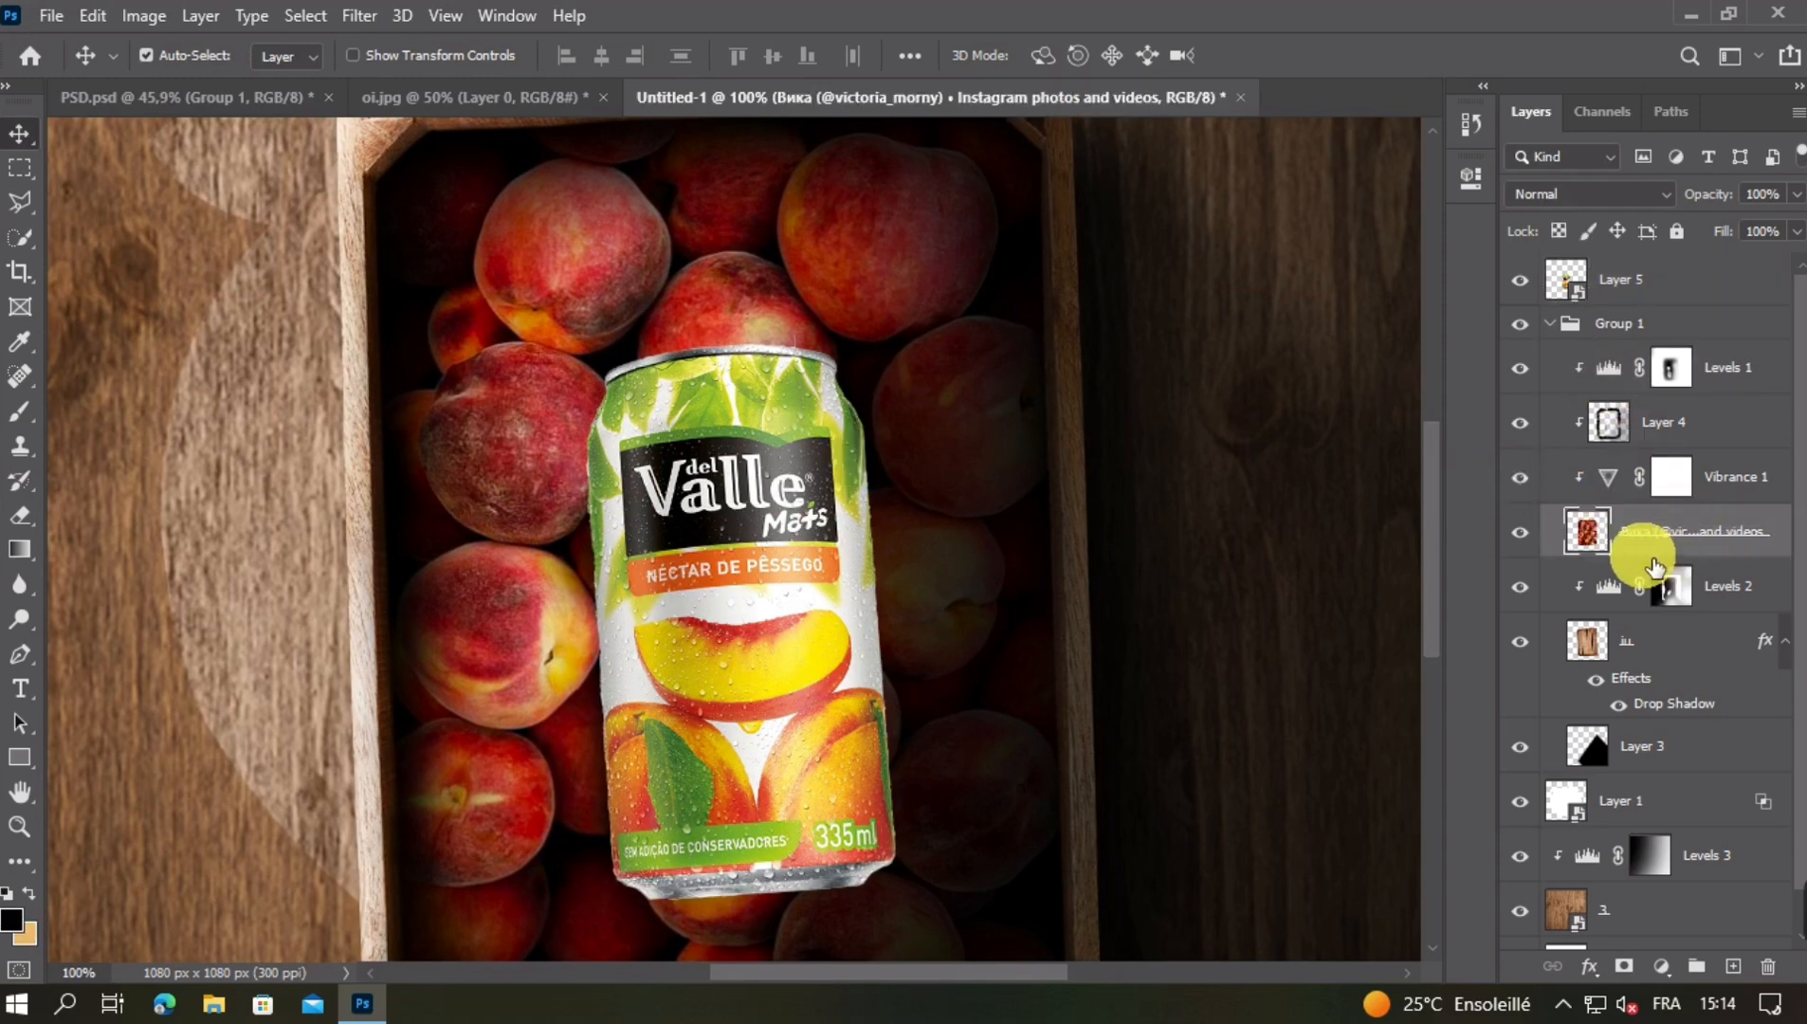
{"action": "left_click", "coordinate": [1648, 289]}
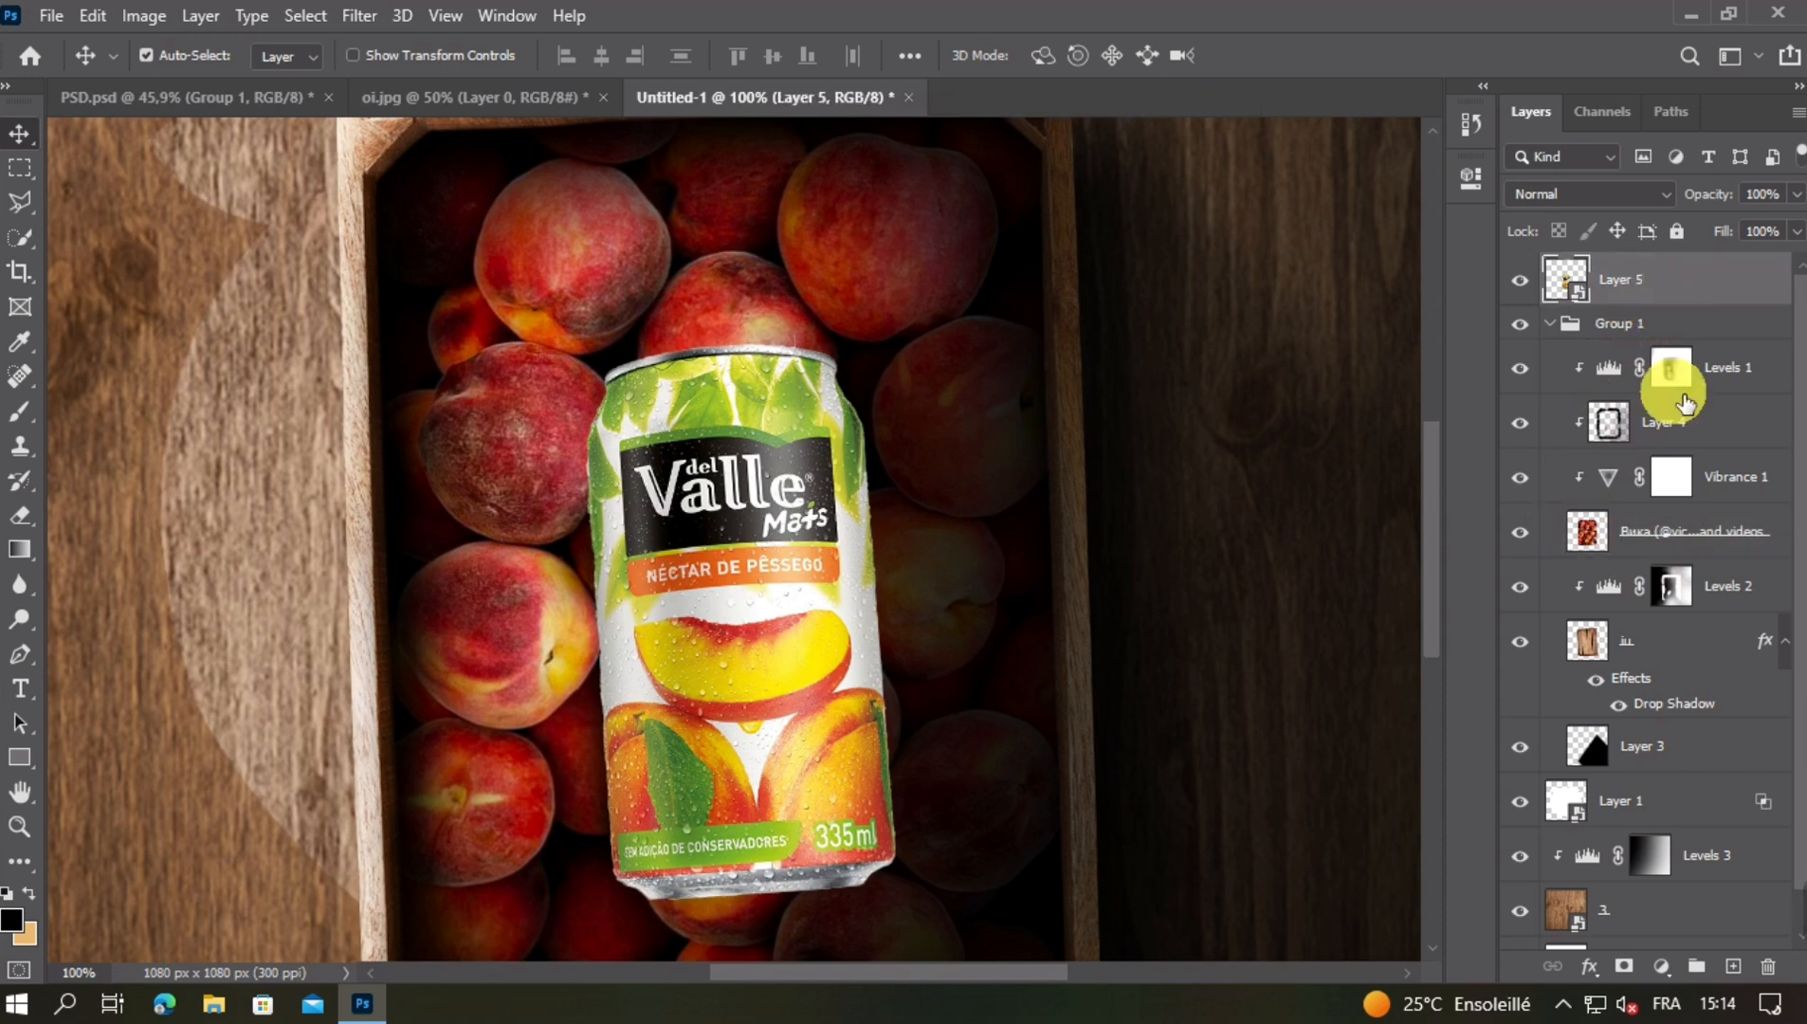
{"action": "left_click", "coordinate": [1624, 965]}
{"action": "left_click", "coordinate": [1567, 279]}
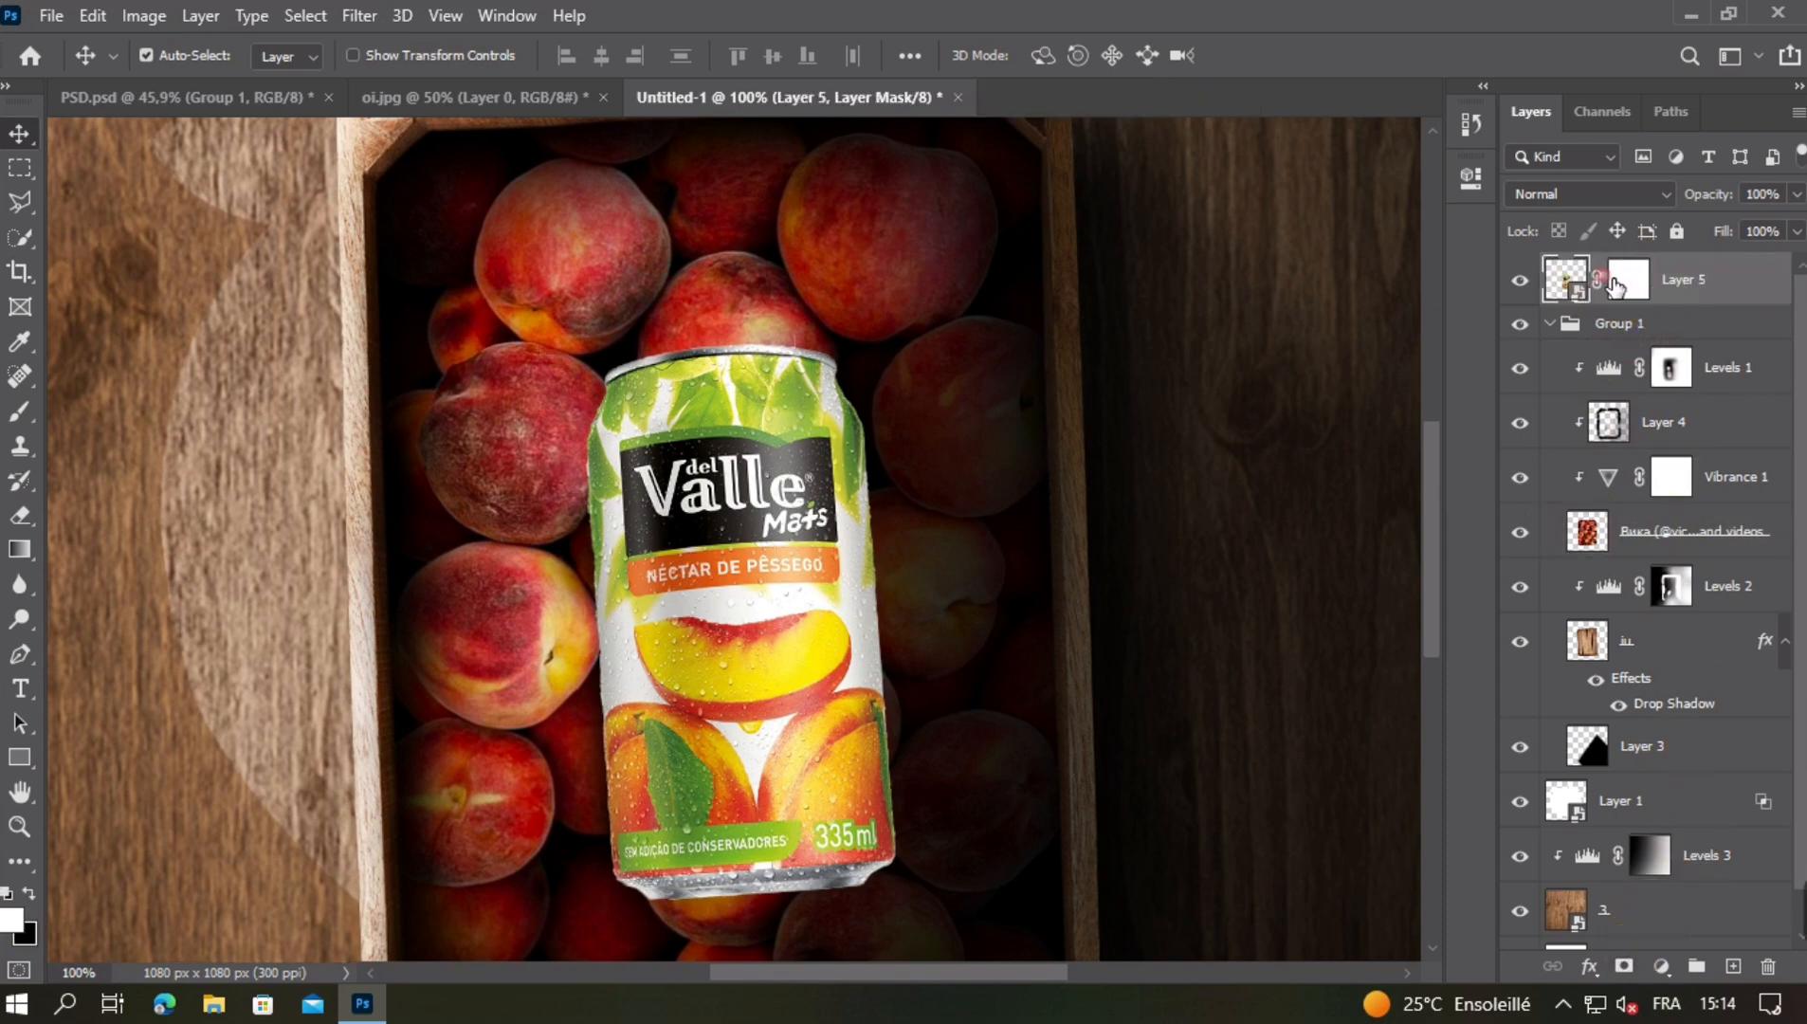
{"action": "left_click", "coordinate": [1795, 195]}
{"action": "left_click_drag", "start_coordinate": [1732, 222], "coordinate": [1711, 232]}
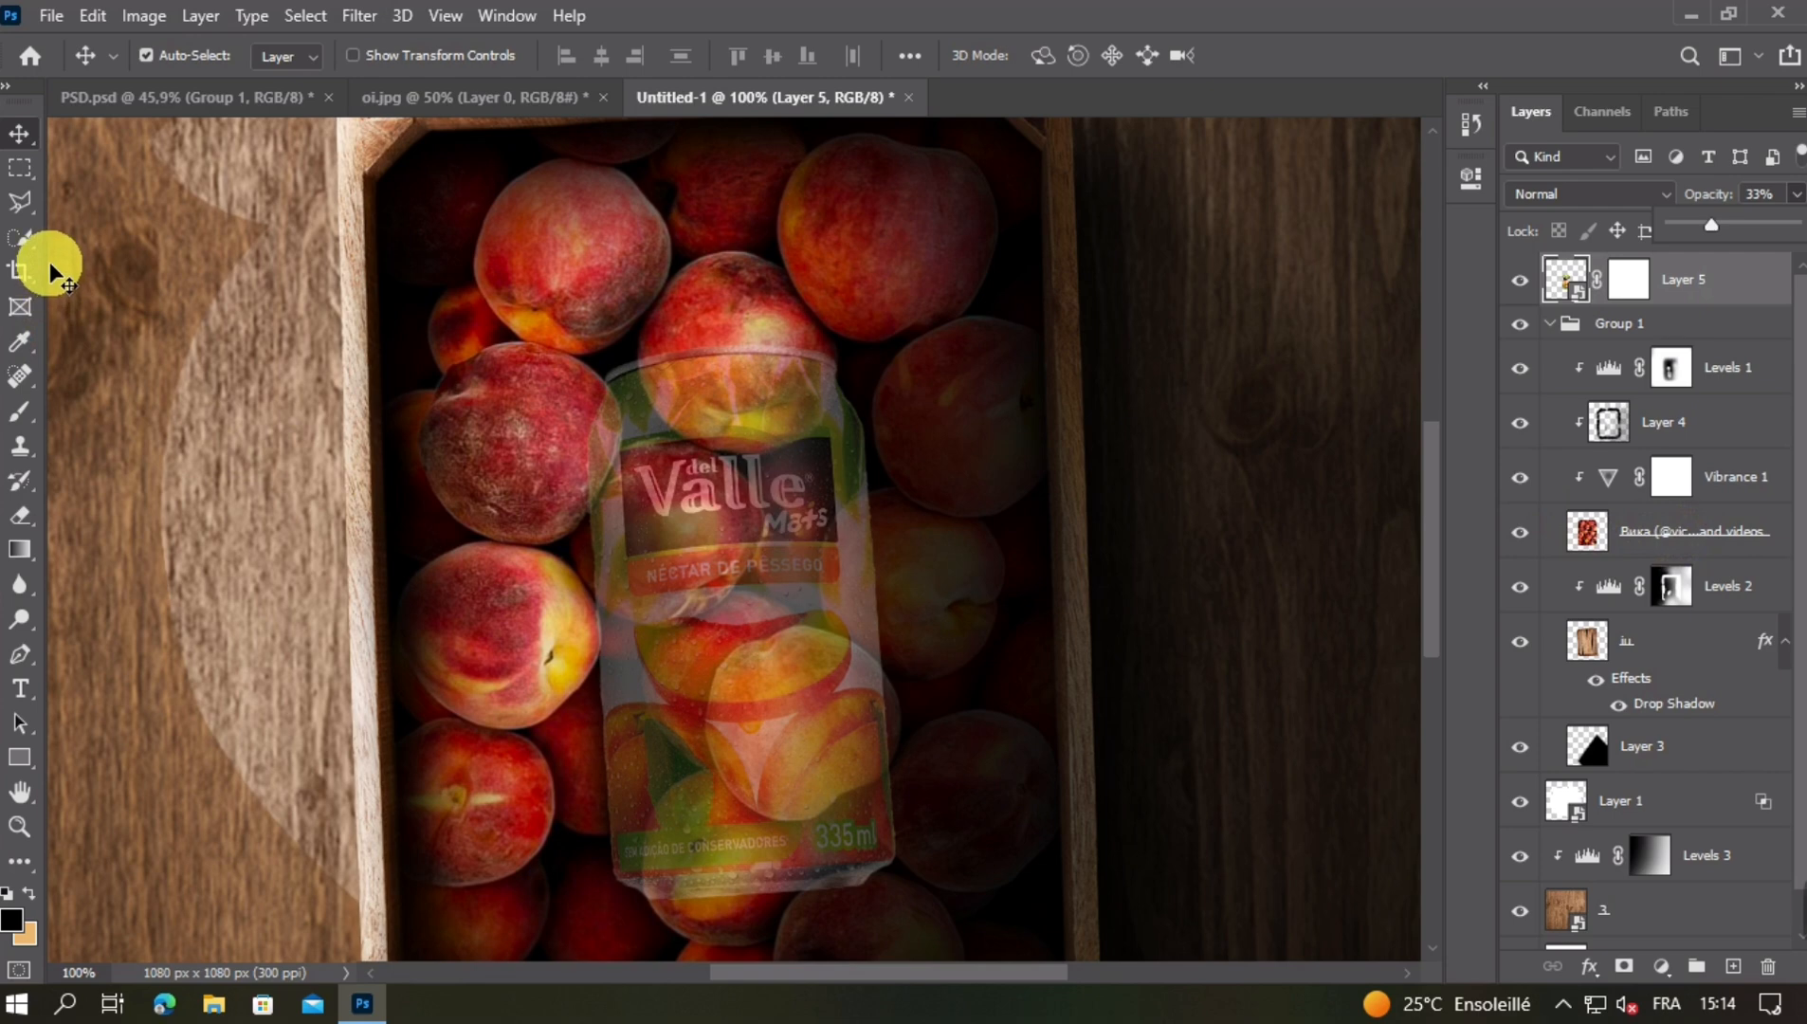
Trace a closed Pen path around the edge of the peach that overlaps the can's upper-left side
{"action": "left_click", "coordinate": [27, 654]}
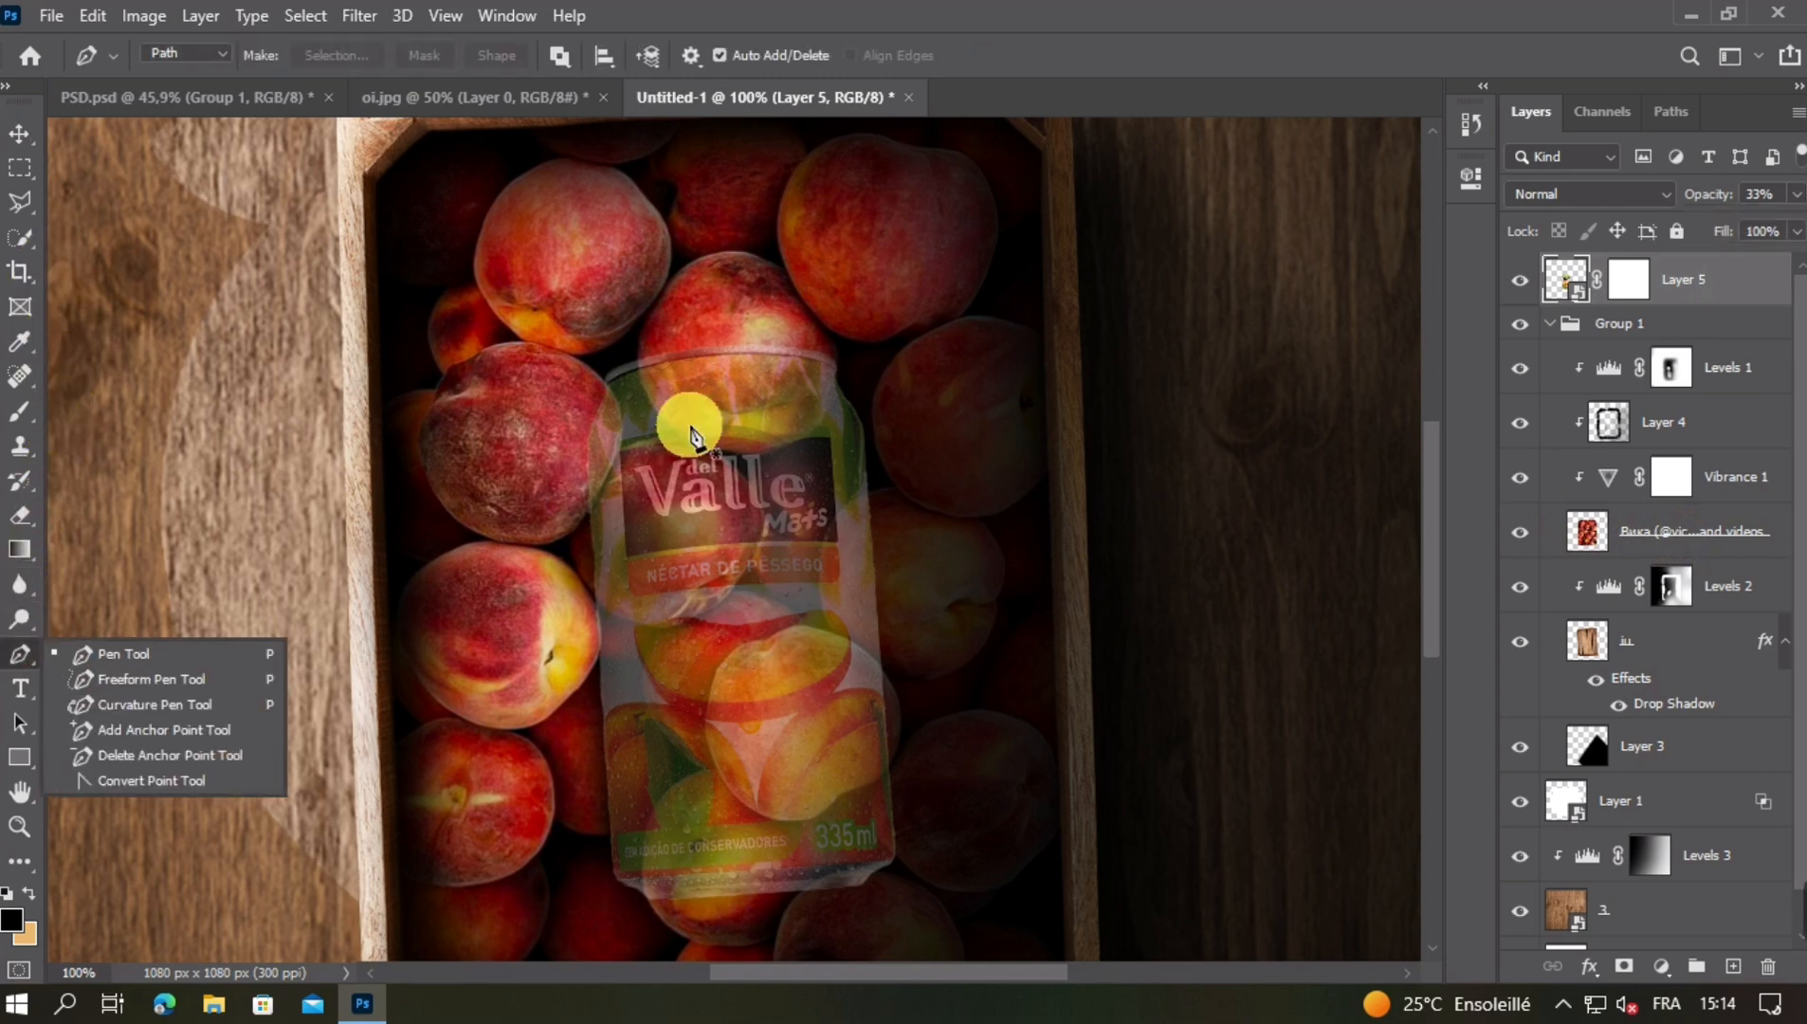
{"action": "key", "text": "ctrl+plus"}
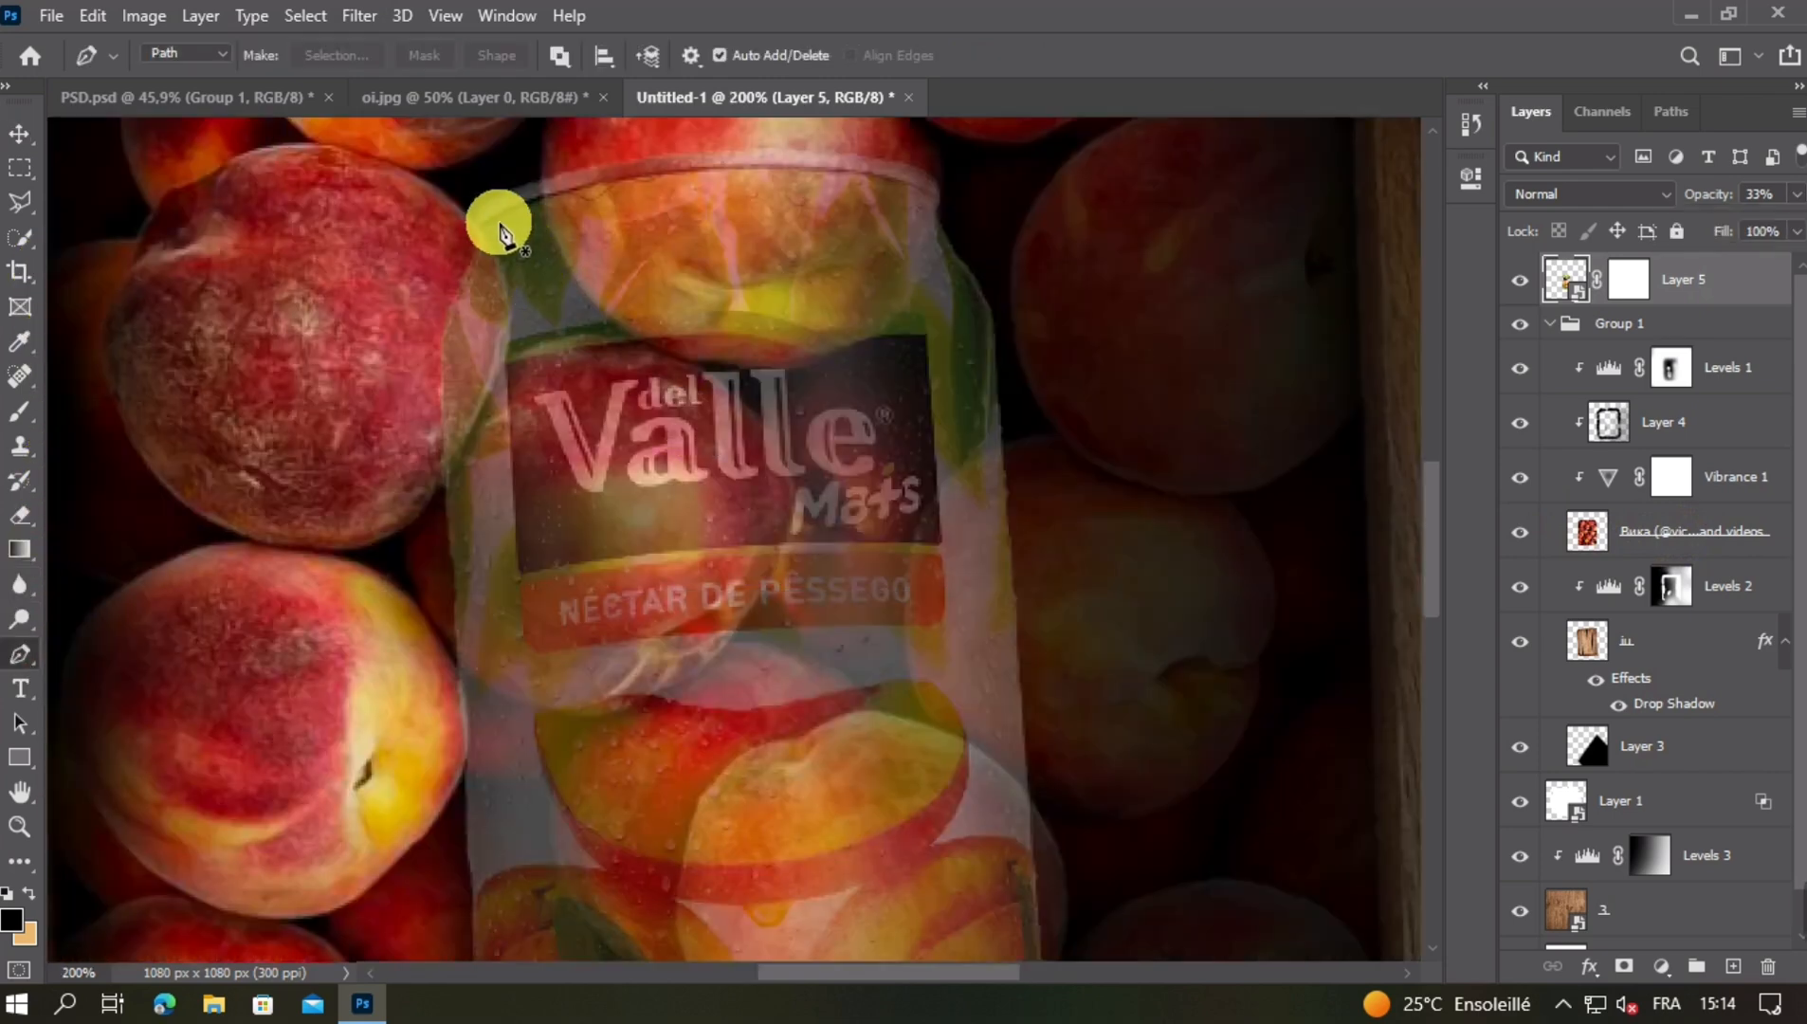
{"action": "left_click", "coordinate": [463, 213]}
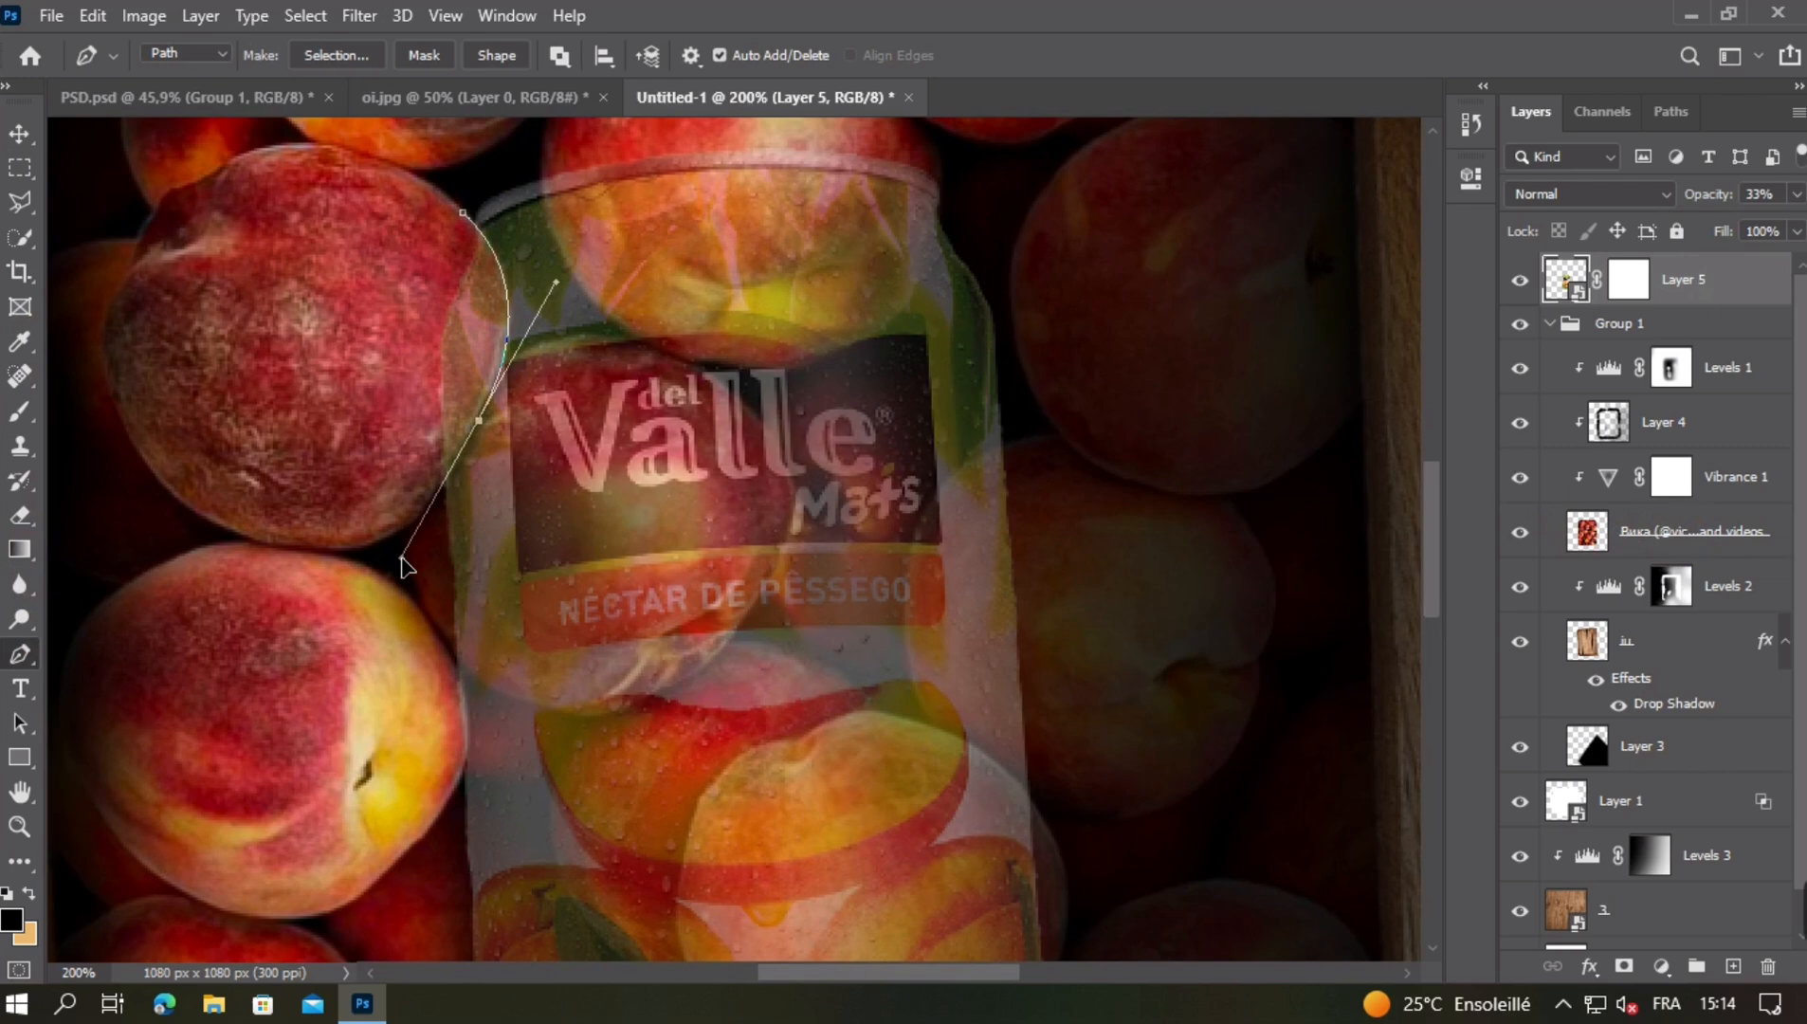
{"action": "left_click_drag", "start_coordinate": [403, 558], "coordinate": [388, 539]}
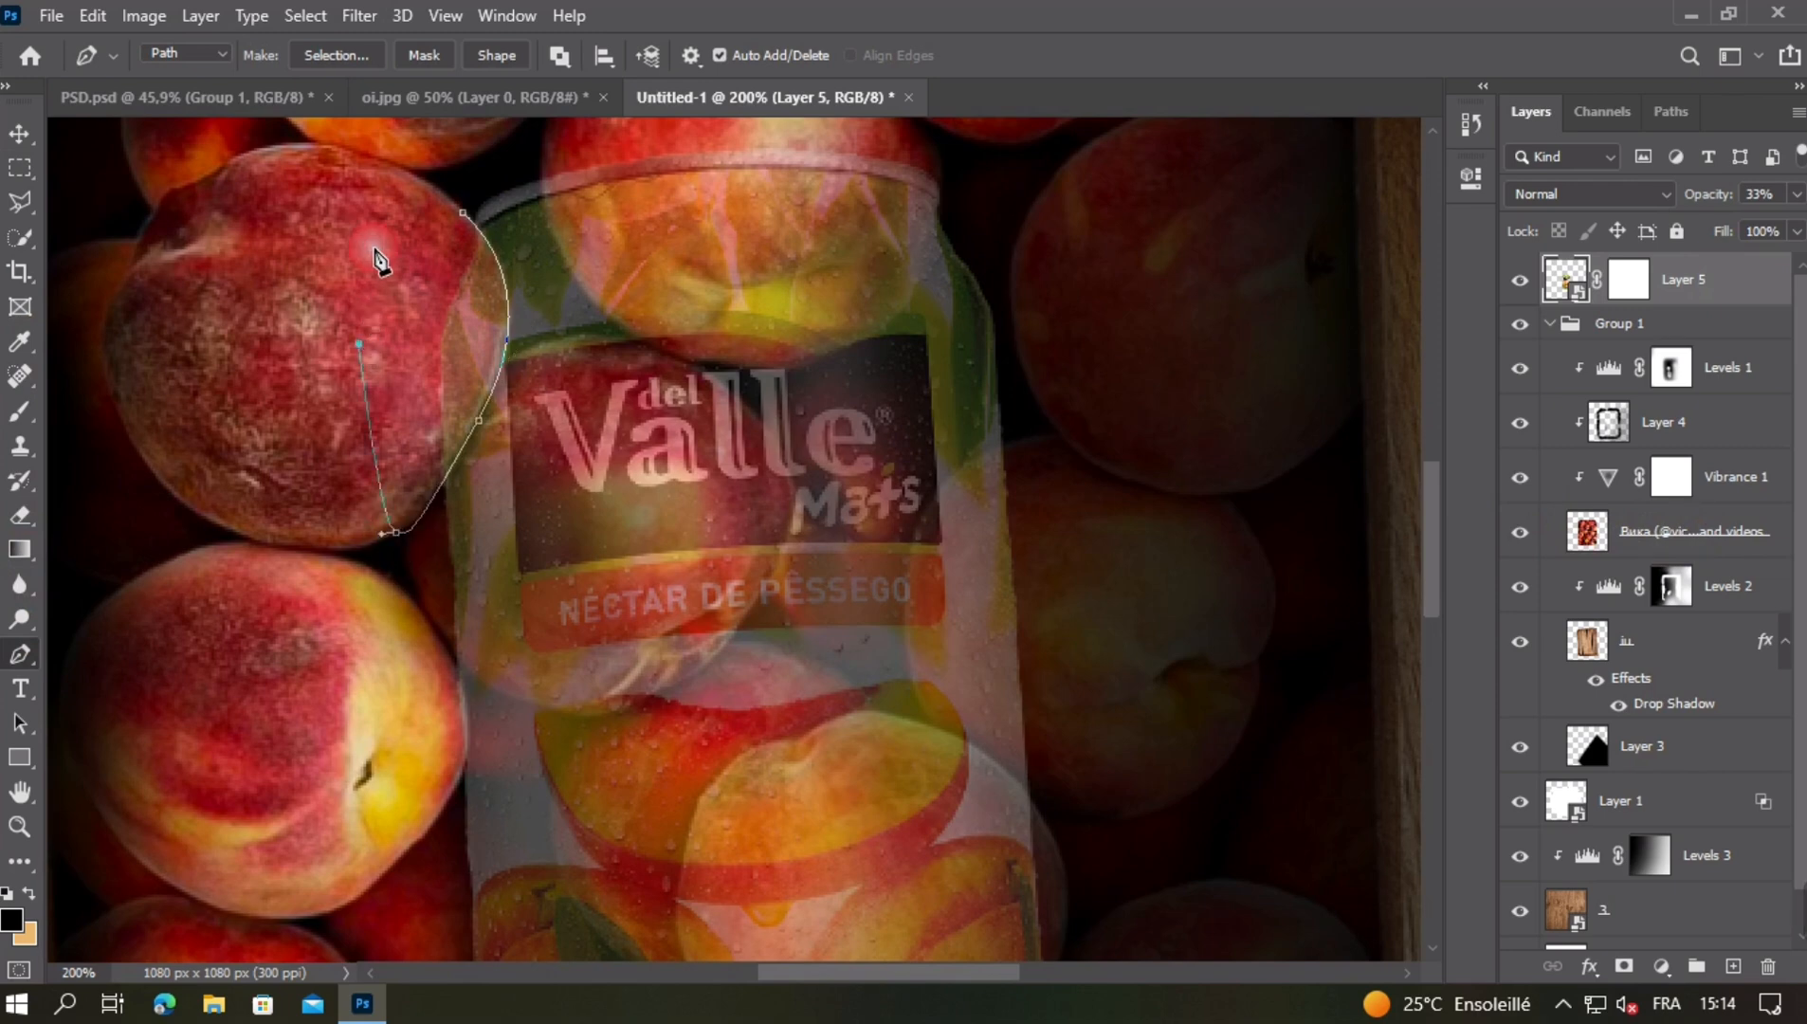
{"action": "left_click", "coordinate": [462, 214]}
Convert the path into a new anti-aliased selection with a 0.1-pixel feather and make the can's layer mask active
{"action": "right_click", "coordinate": [439, 321]}
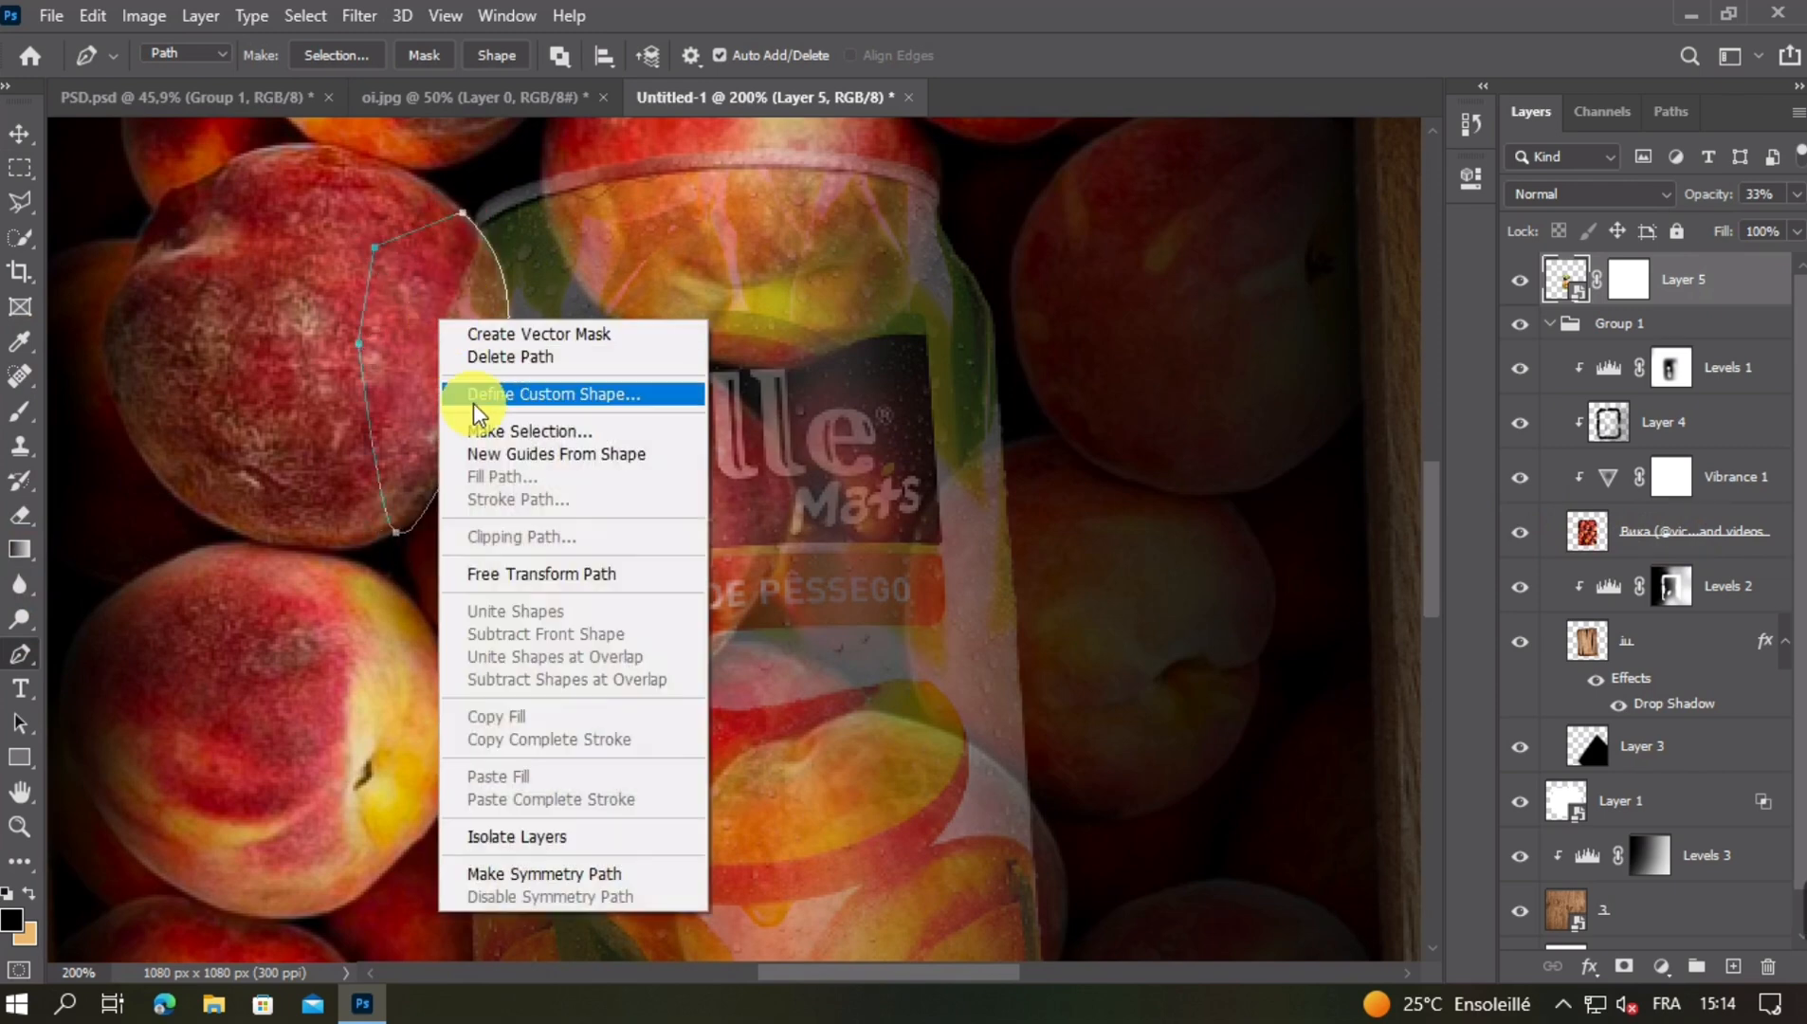
{"action": "left_click", "coordinate": [520, 431]}
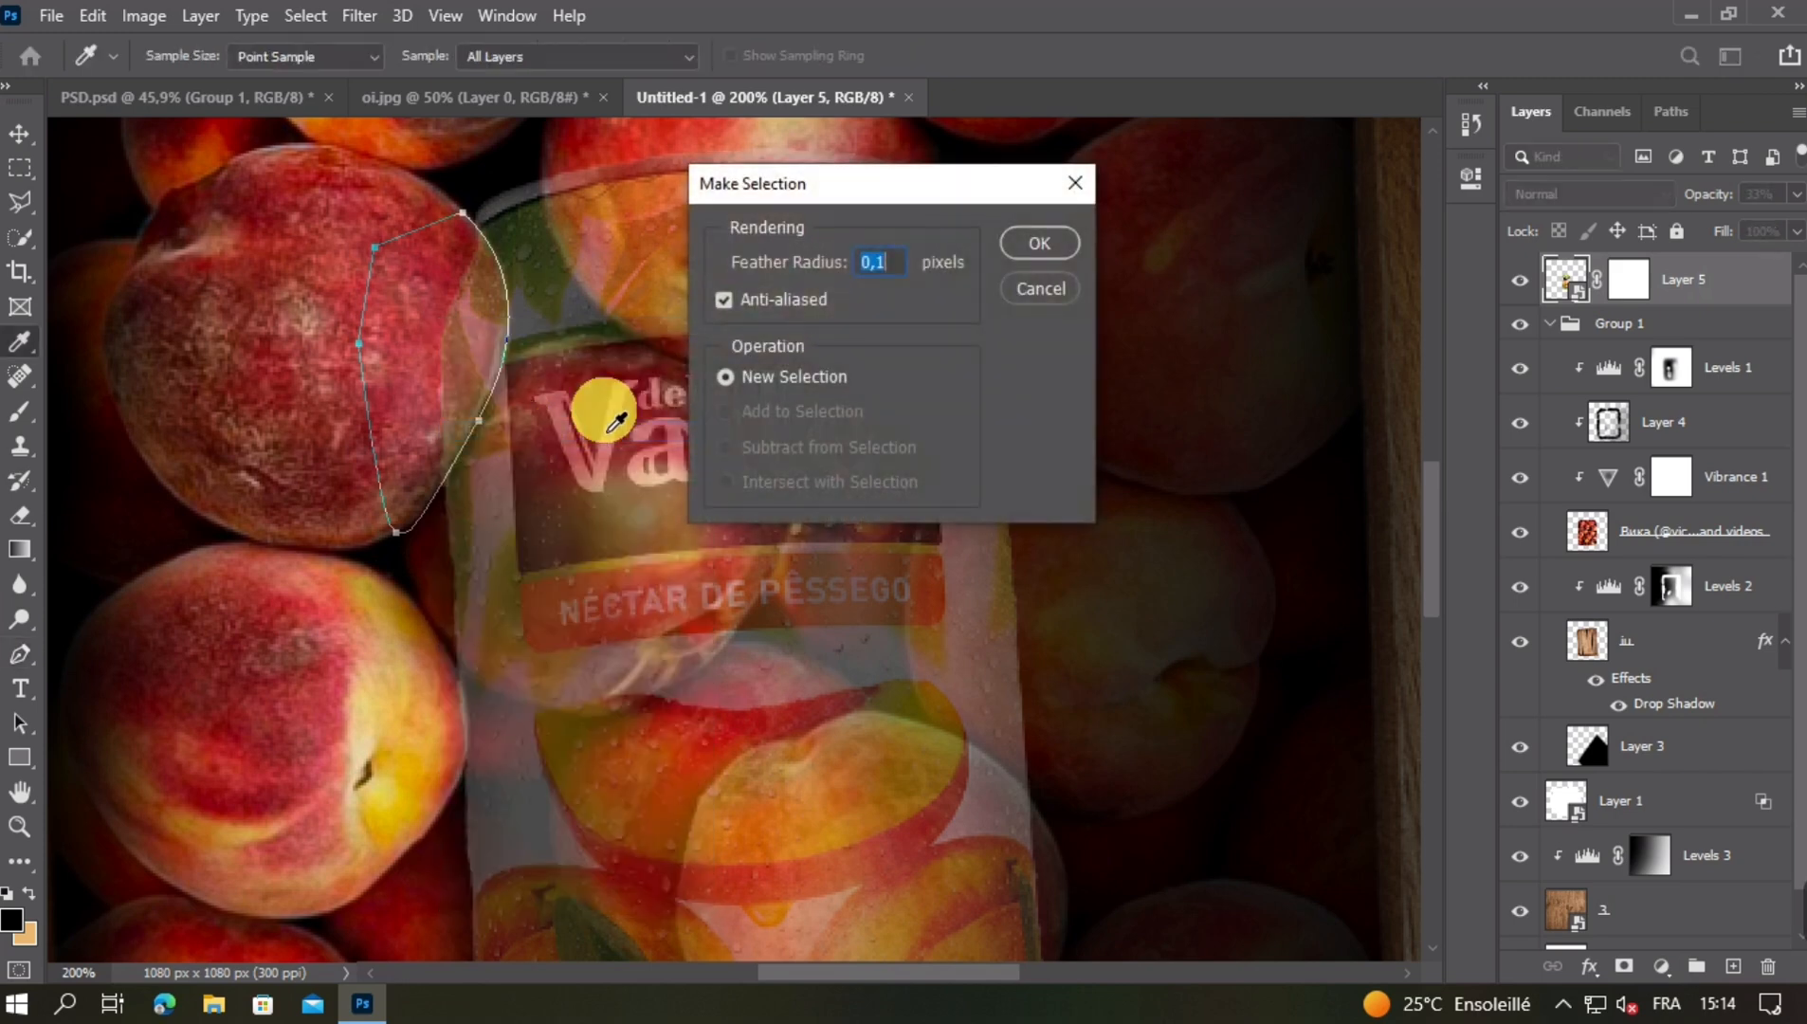
{"action": "left_click", "coordinate": [1039, 250]}
{"action": "left_click", "coordinate": [20, 171]}
{"action": "right_click", "coordinate": [421, 326]}
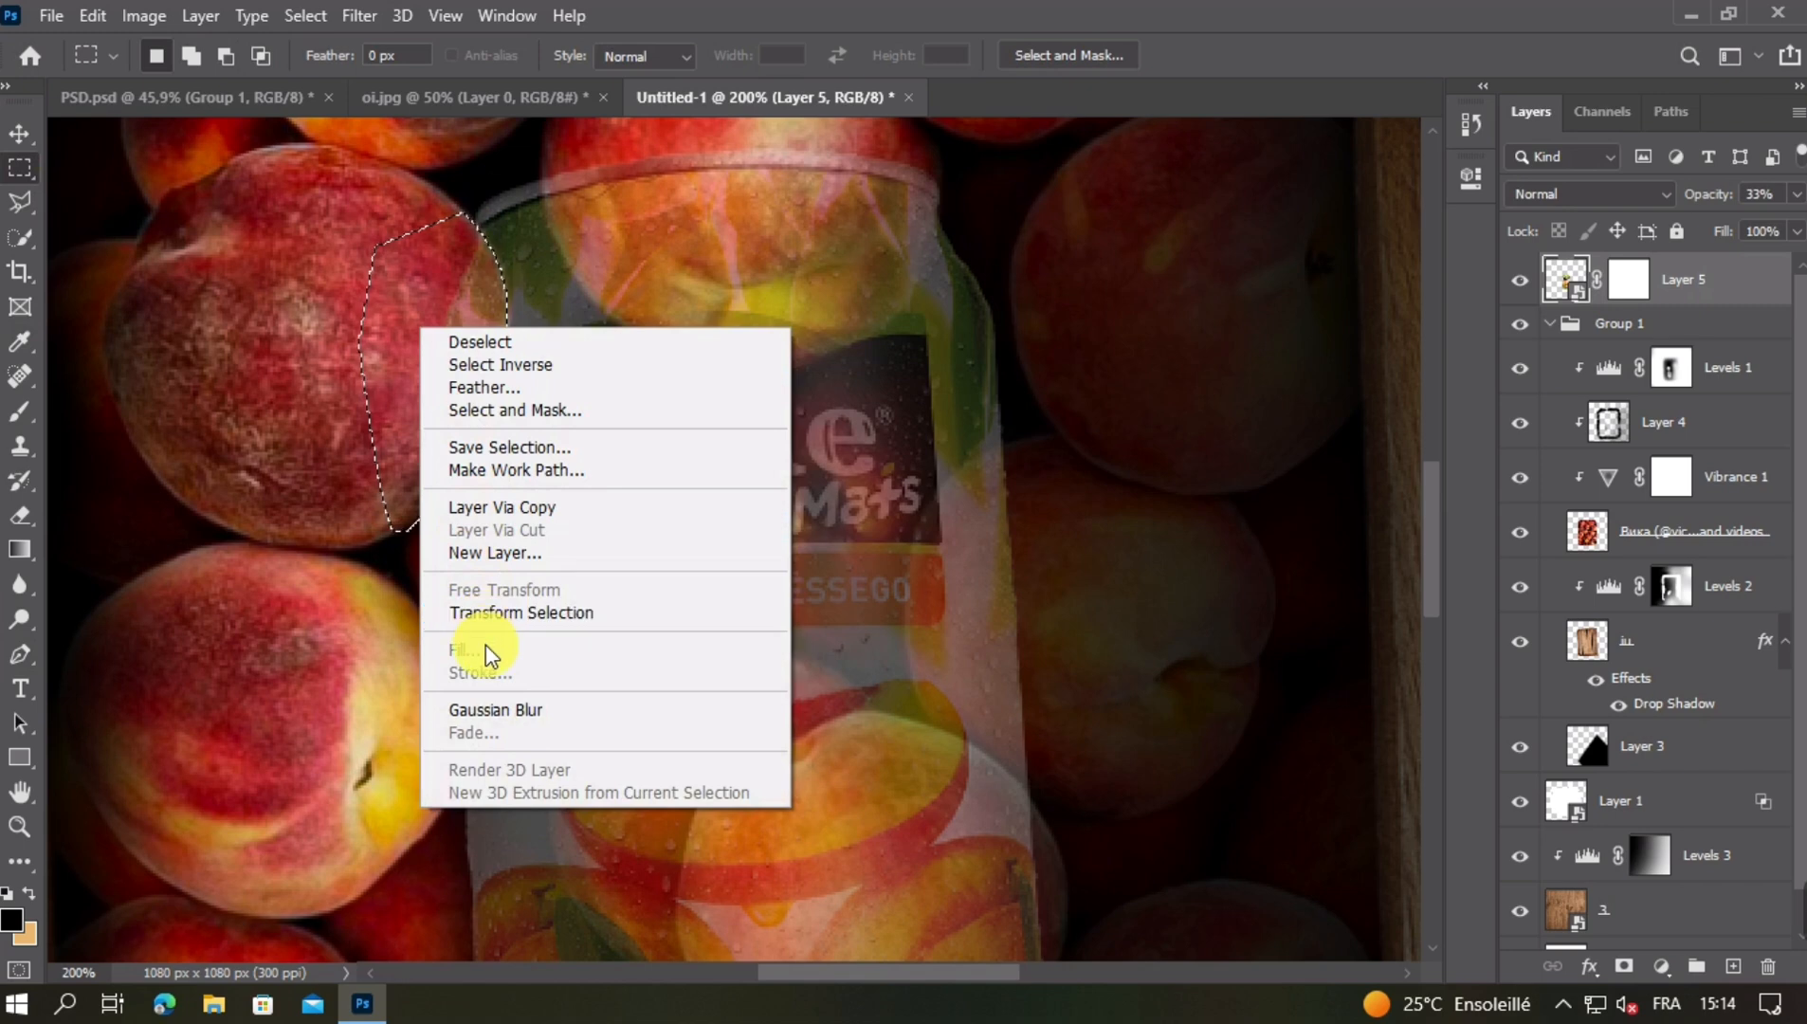
{"action": "left_click", "coordinate": [1655, 286]}
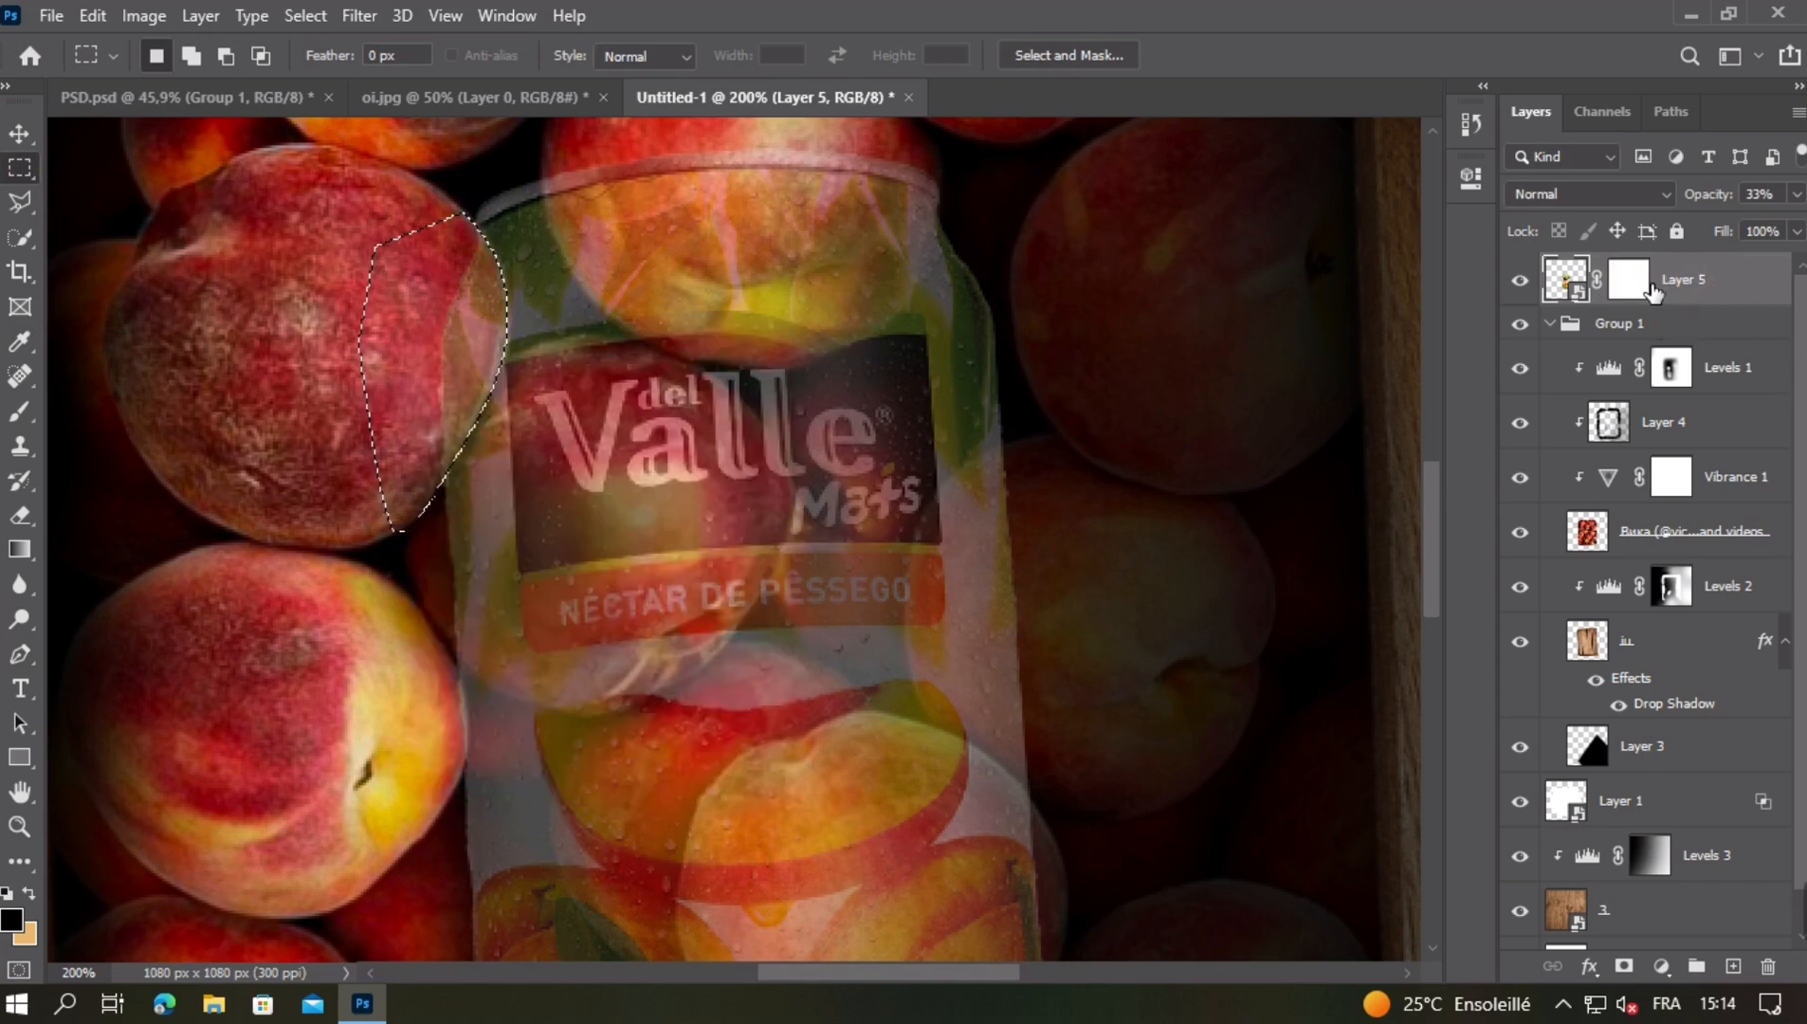
{"action": "left_click", "coordinate": [1648, 284]}
Fill the selected area of the can's layer mask with the white foreground color at 100% opacity
{"action": "right_click", "coordinate": [435, 370]}
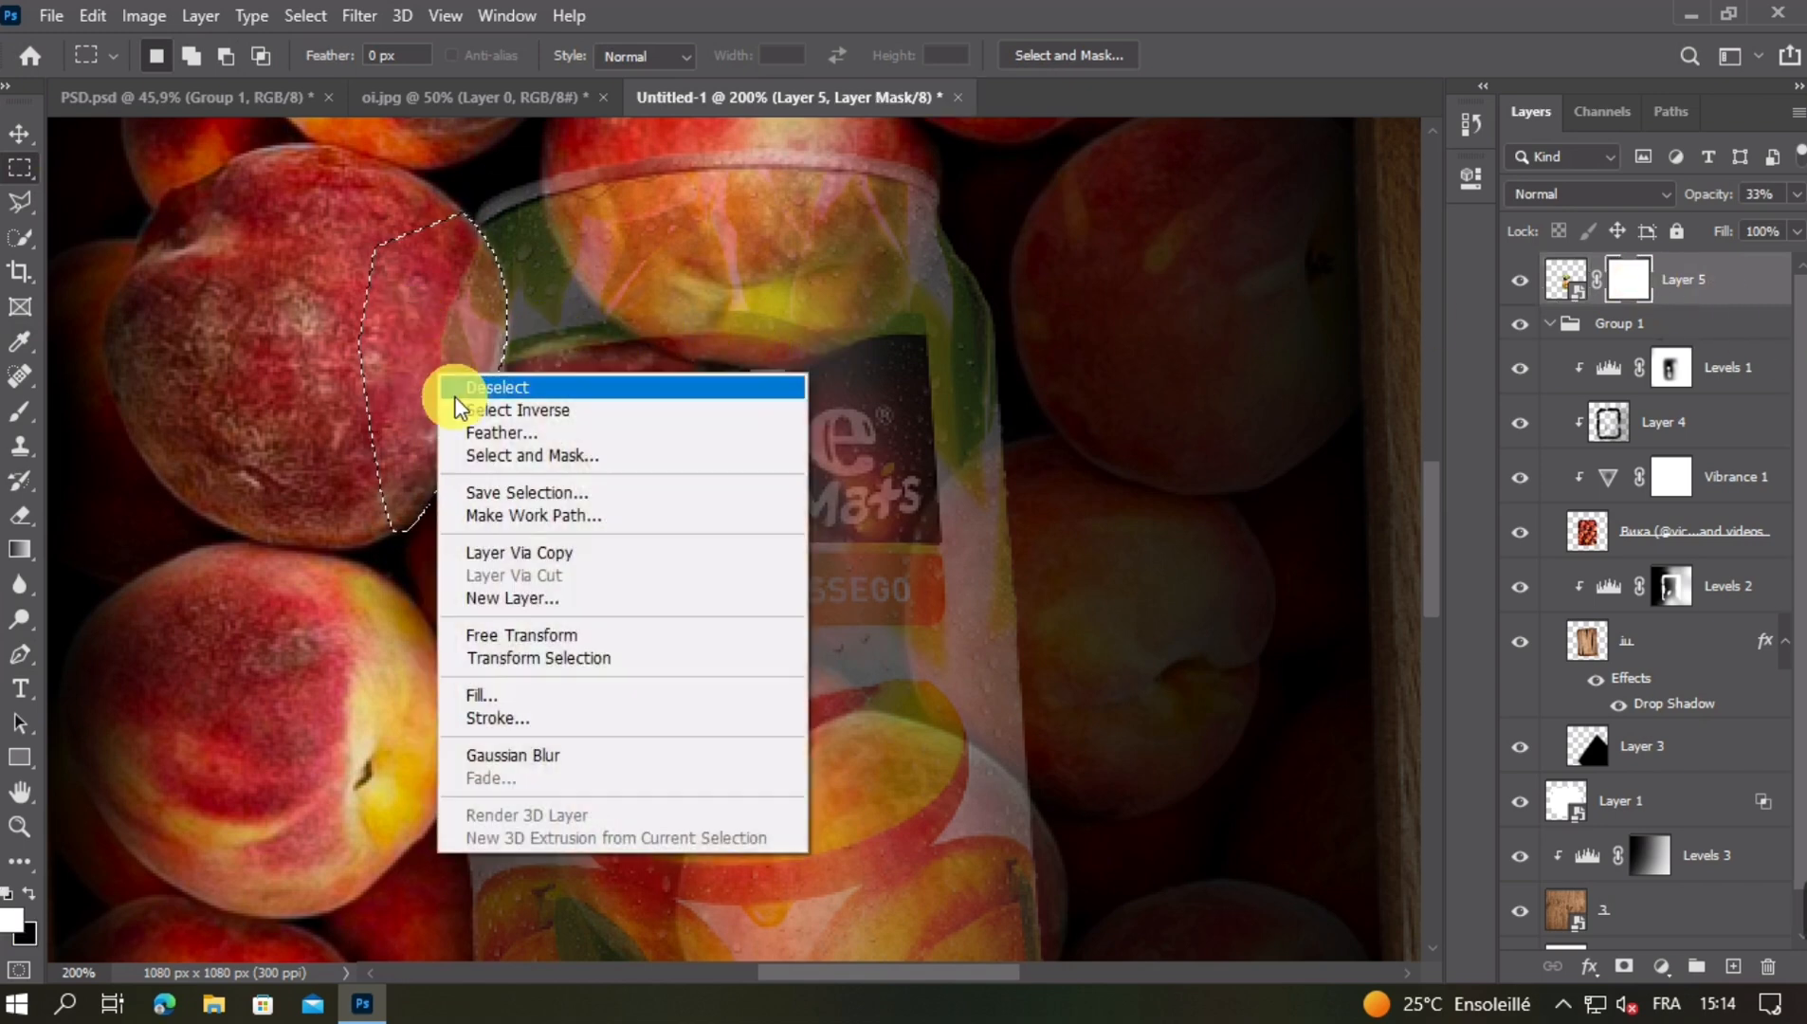
{"action": "left_click", "coordinate": [491, 696]}
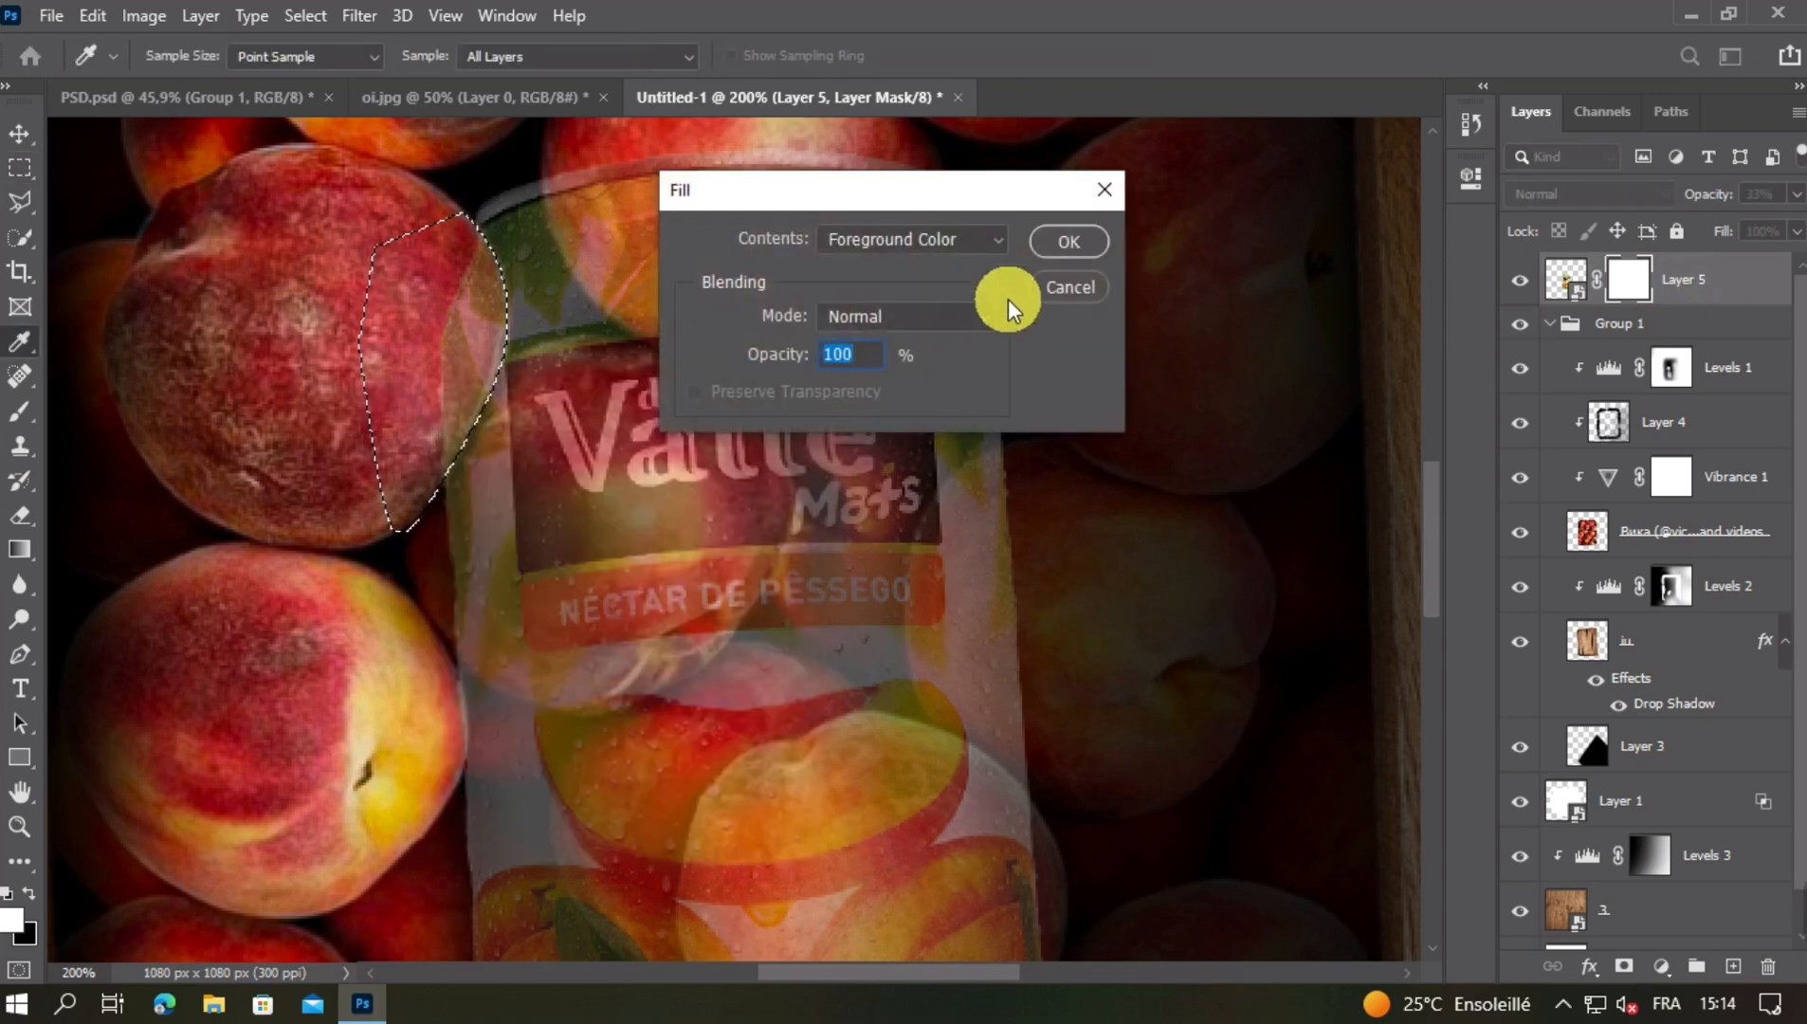
{"action": "left_click", "coordinate": [956, 240]}
{"action": "left_click", "coordinate": [924, 261]}
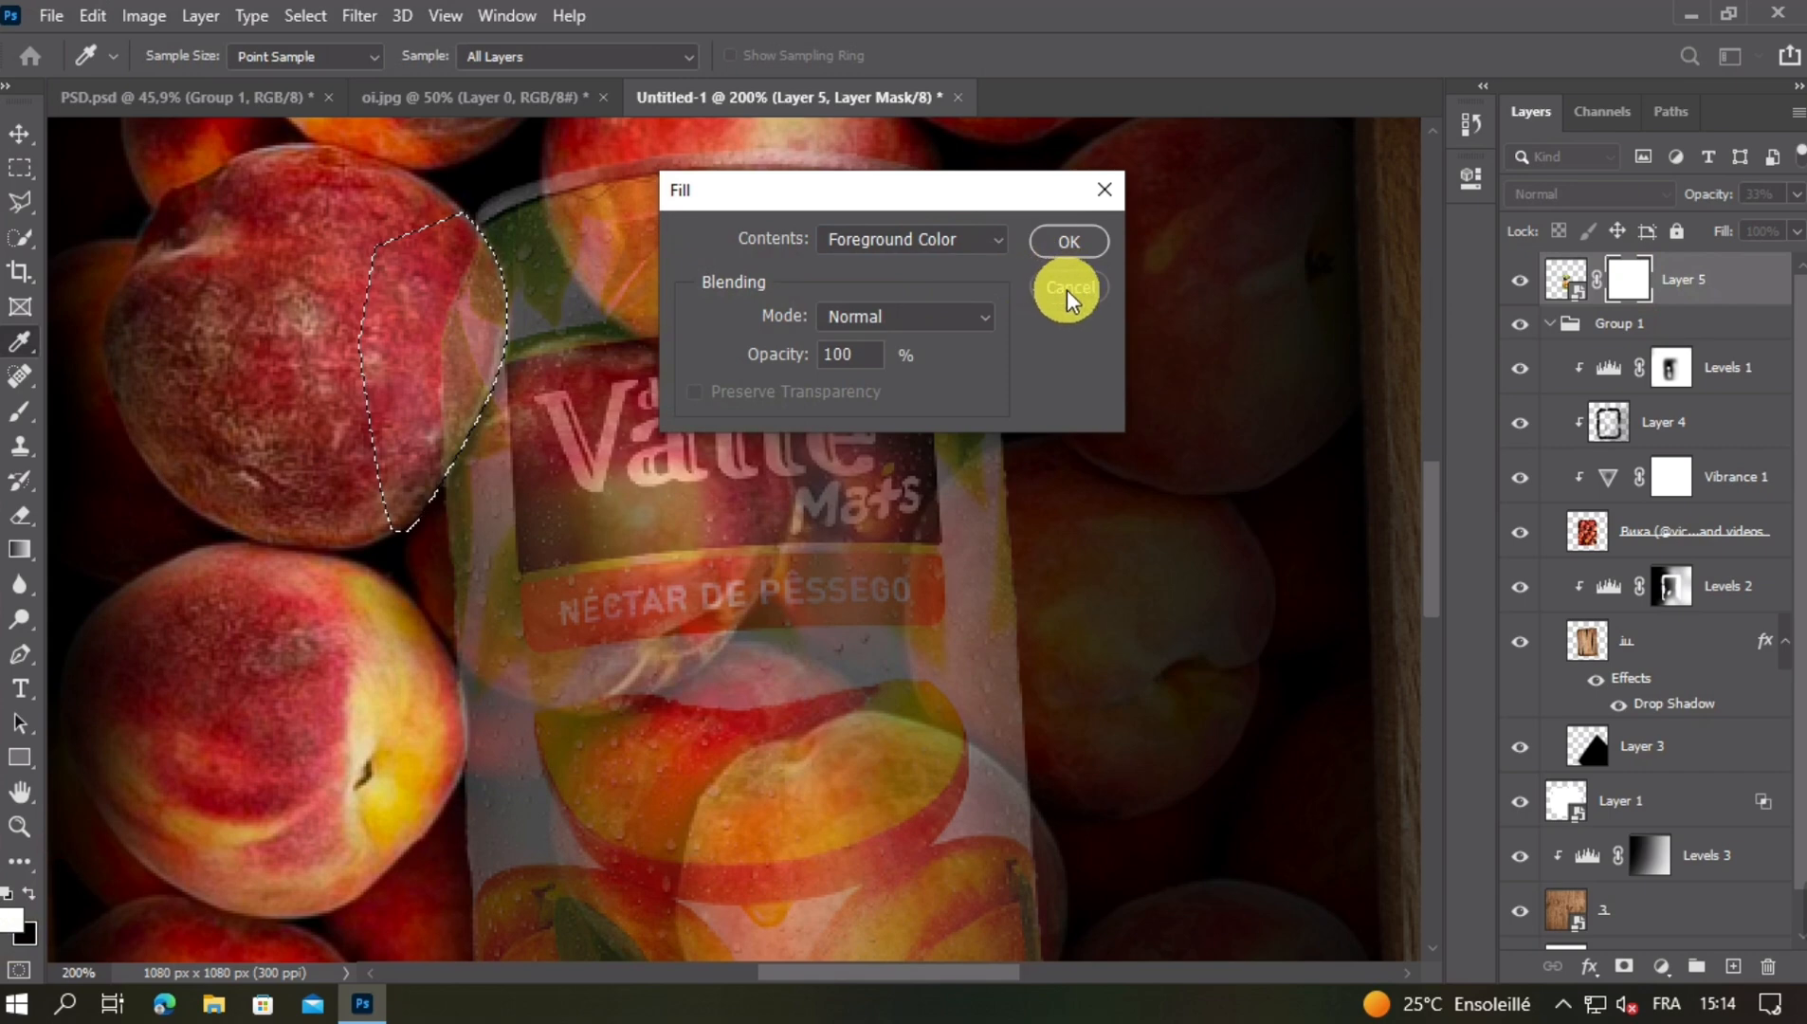
{"action": "left_click", "coordinate": [1068, 245]}
Swap the foreground color to black, fill the selected area of the can's mask at 100% opacity, and deselect
{"action": "left_click", "coordinate": [30, 893]}
{"action": "right_click", "coordinate": [398, 365]}
{"action": "left_click", "coordinate": [445, 682]}
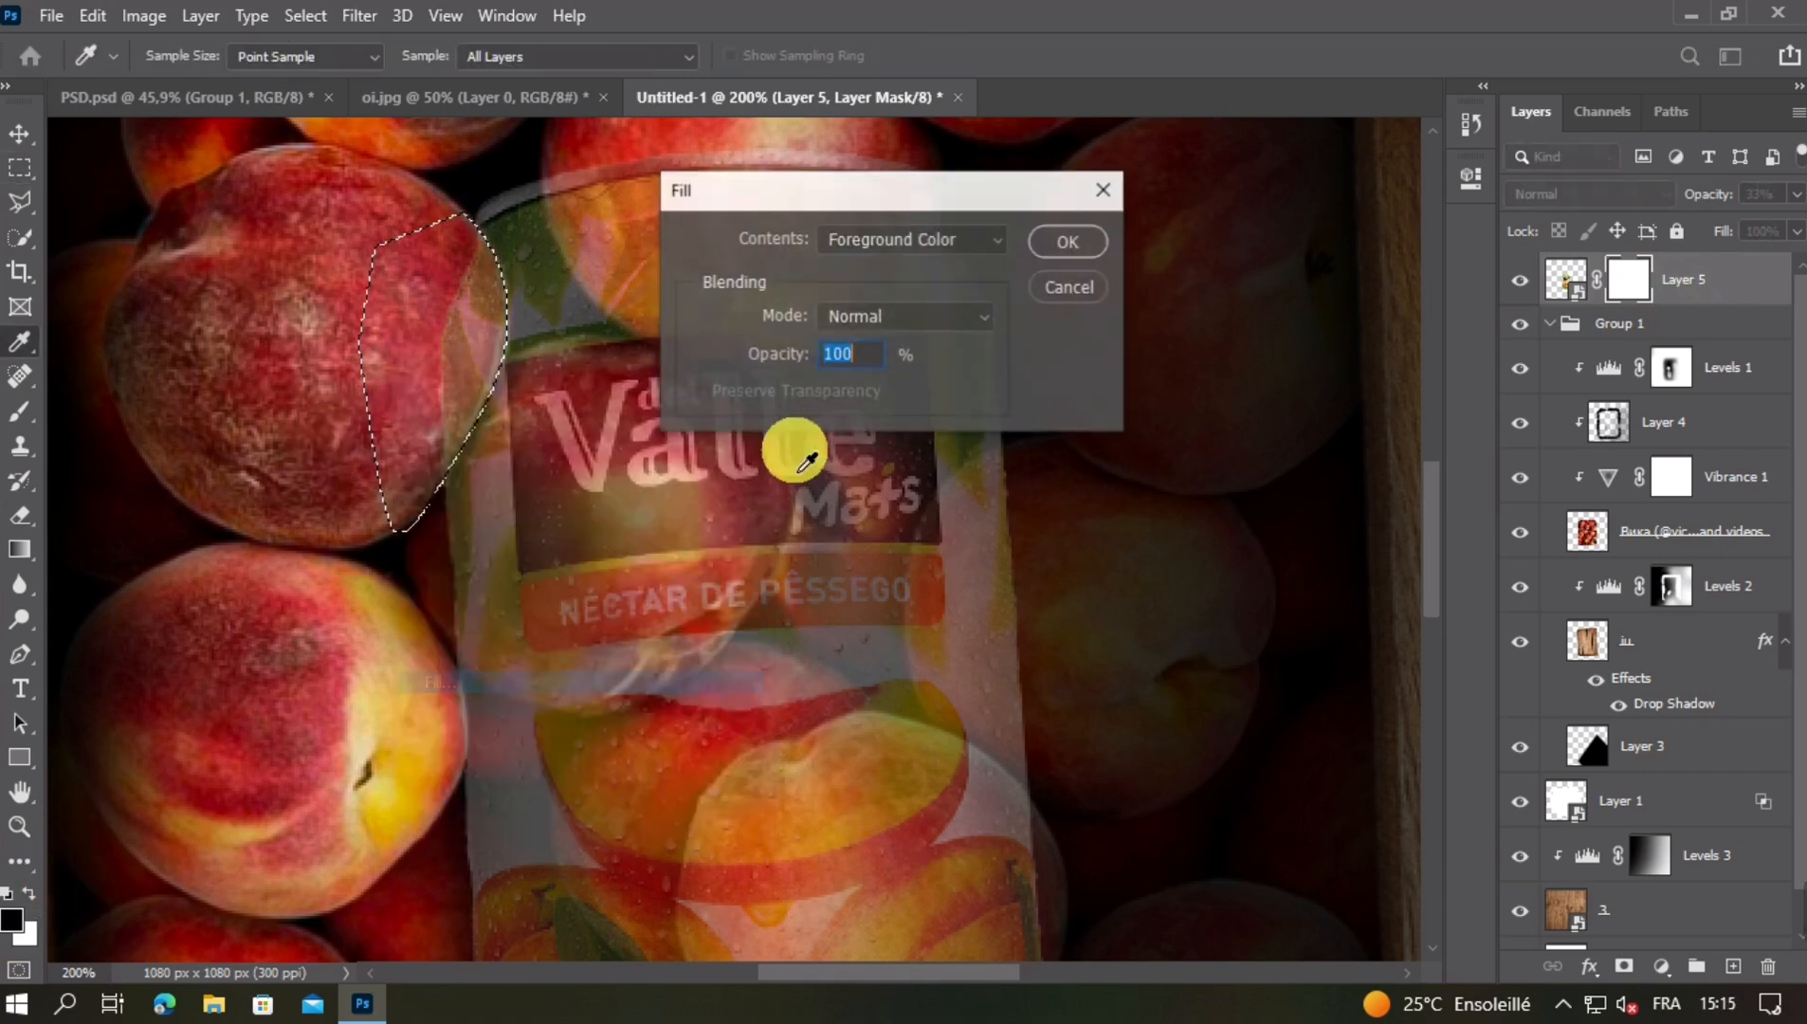
{"action": "left_click", "coordinate": [1068, 242]}
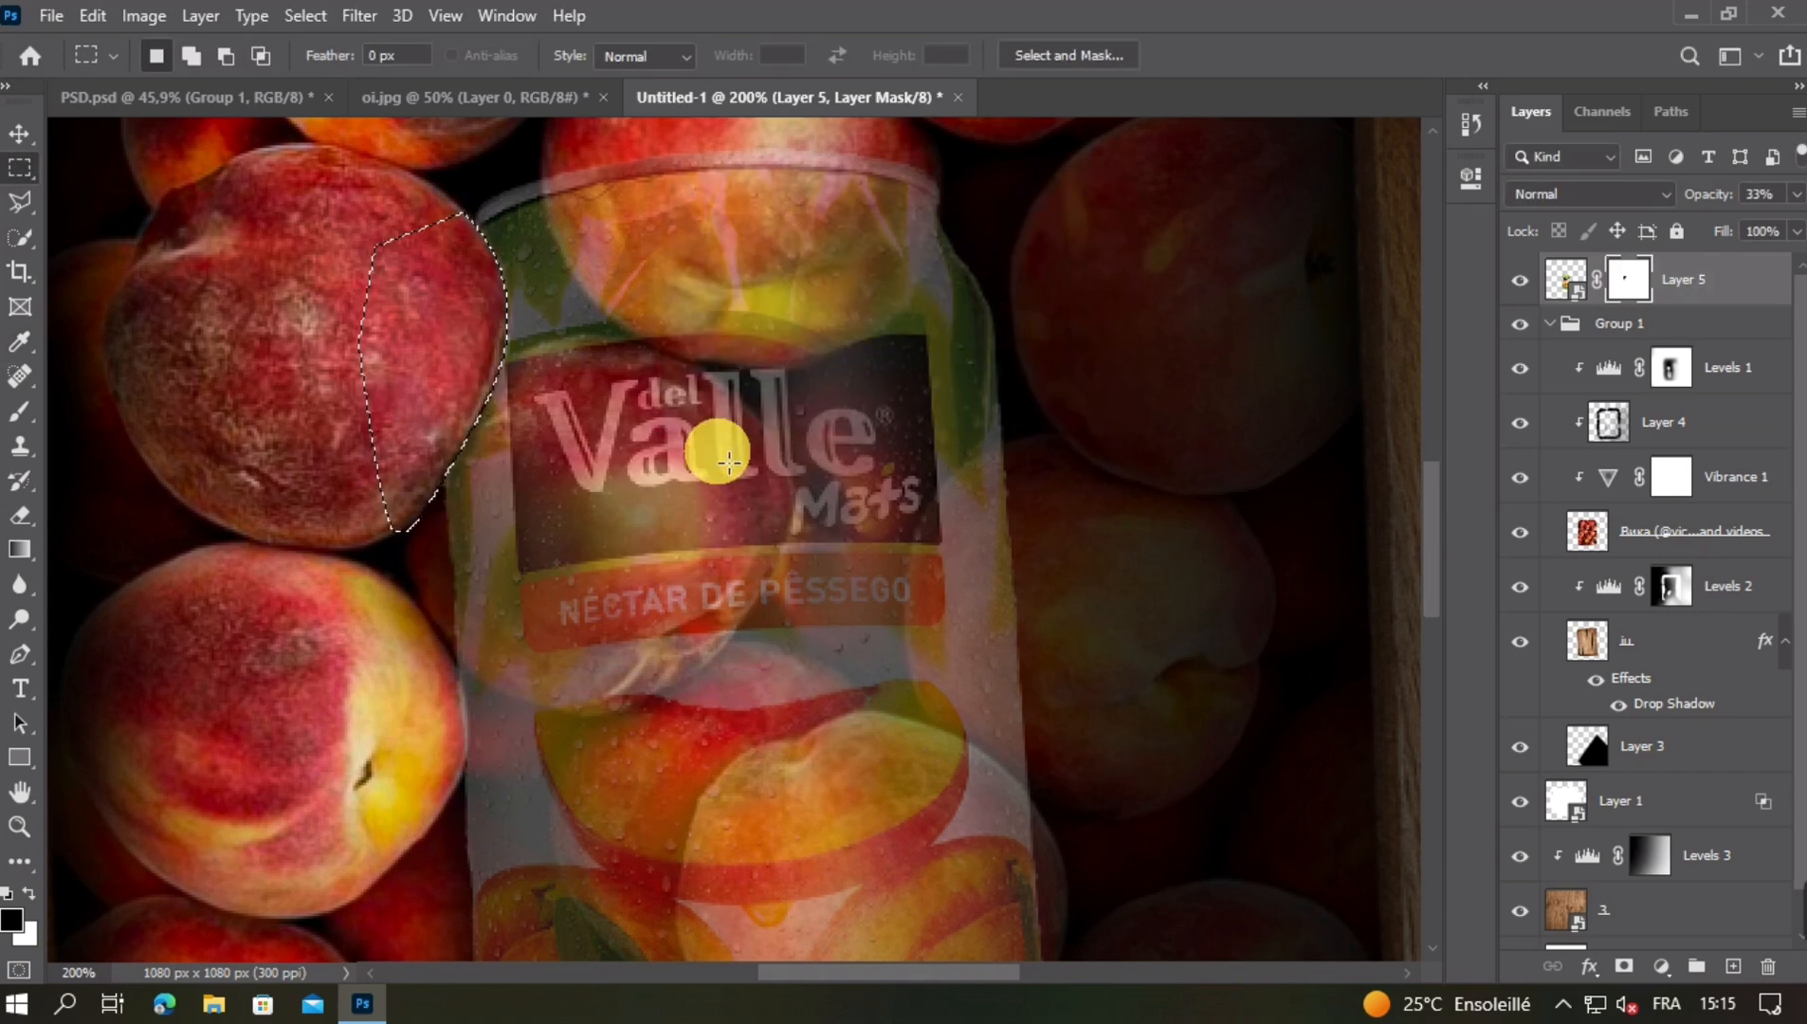
{"action": "key", "text": "ctrl+d"}
{"action": "left_click", "coordinate": [19, 134]}
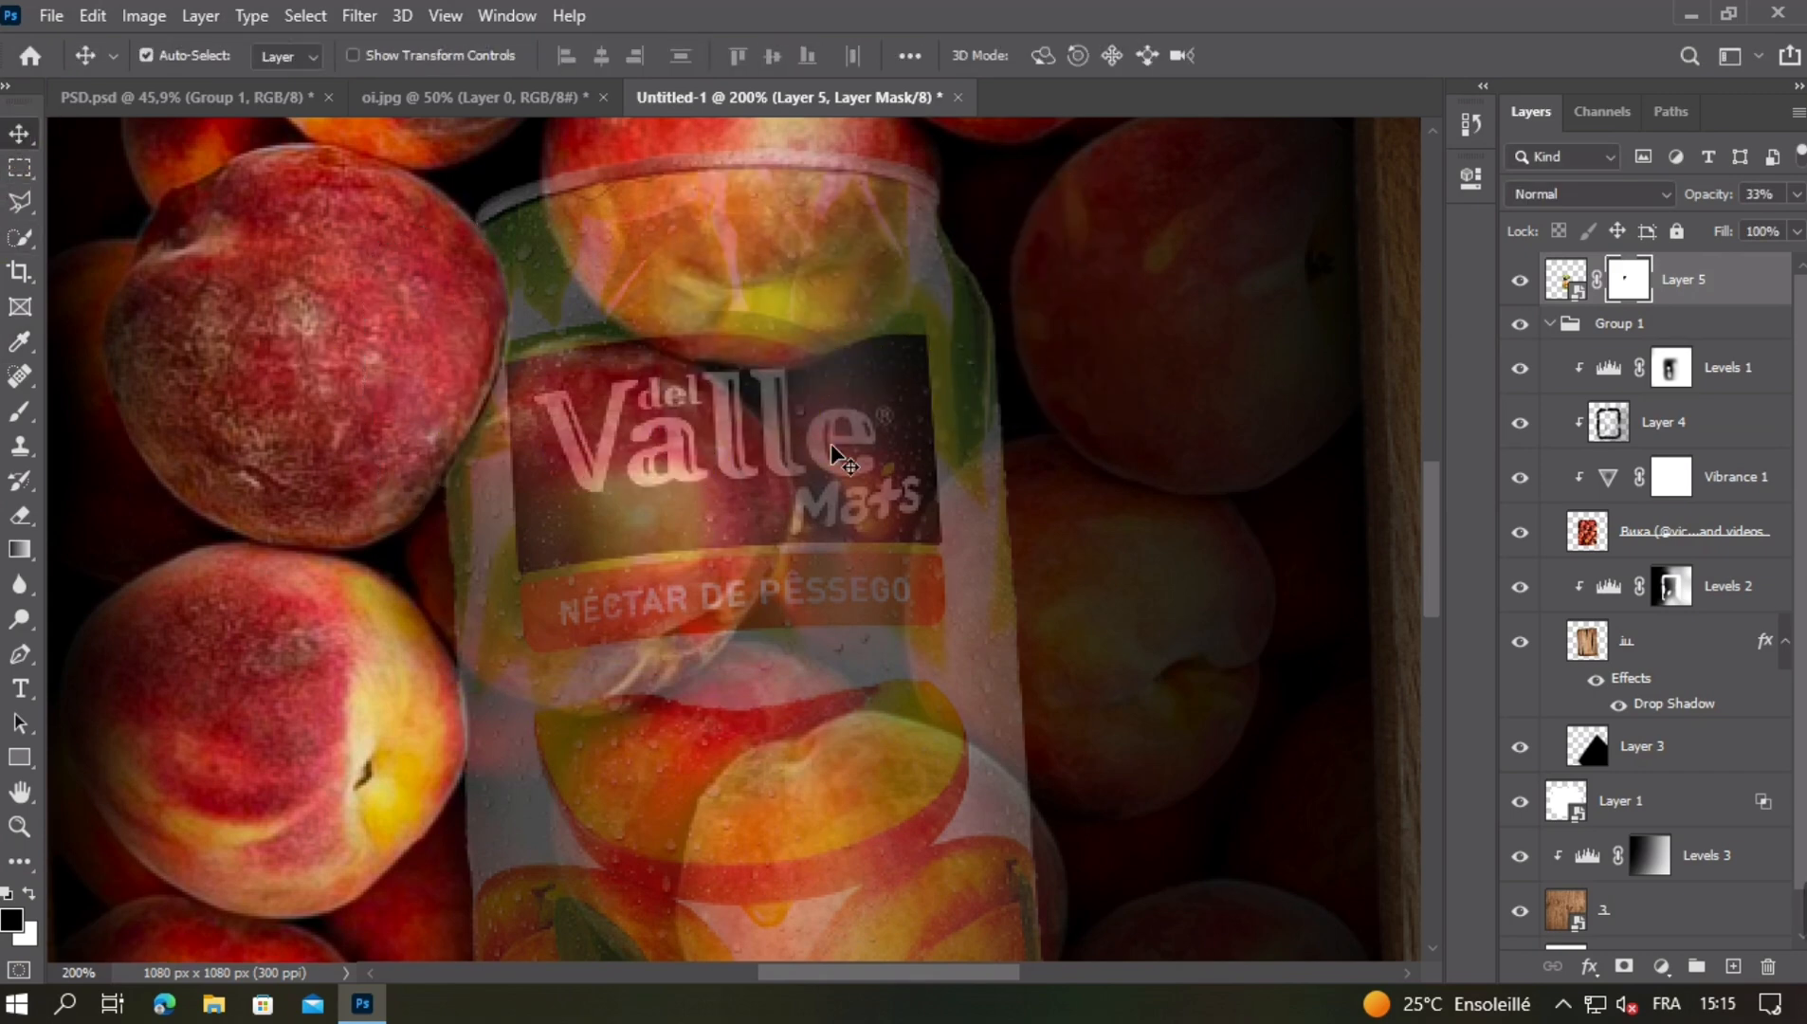
Raise the juice can layer's opacity to 100% and check the masked edge against the peach
{"action": "key", "text": "ctrl+minus"}
{"action": "key", "text": "ctrl+minus"}
{"action": "key", "text": "ctrl+minus"}
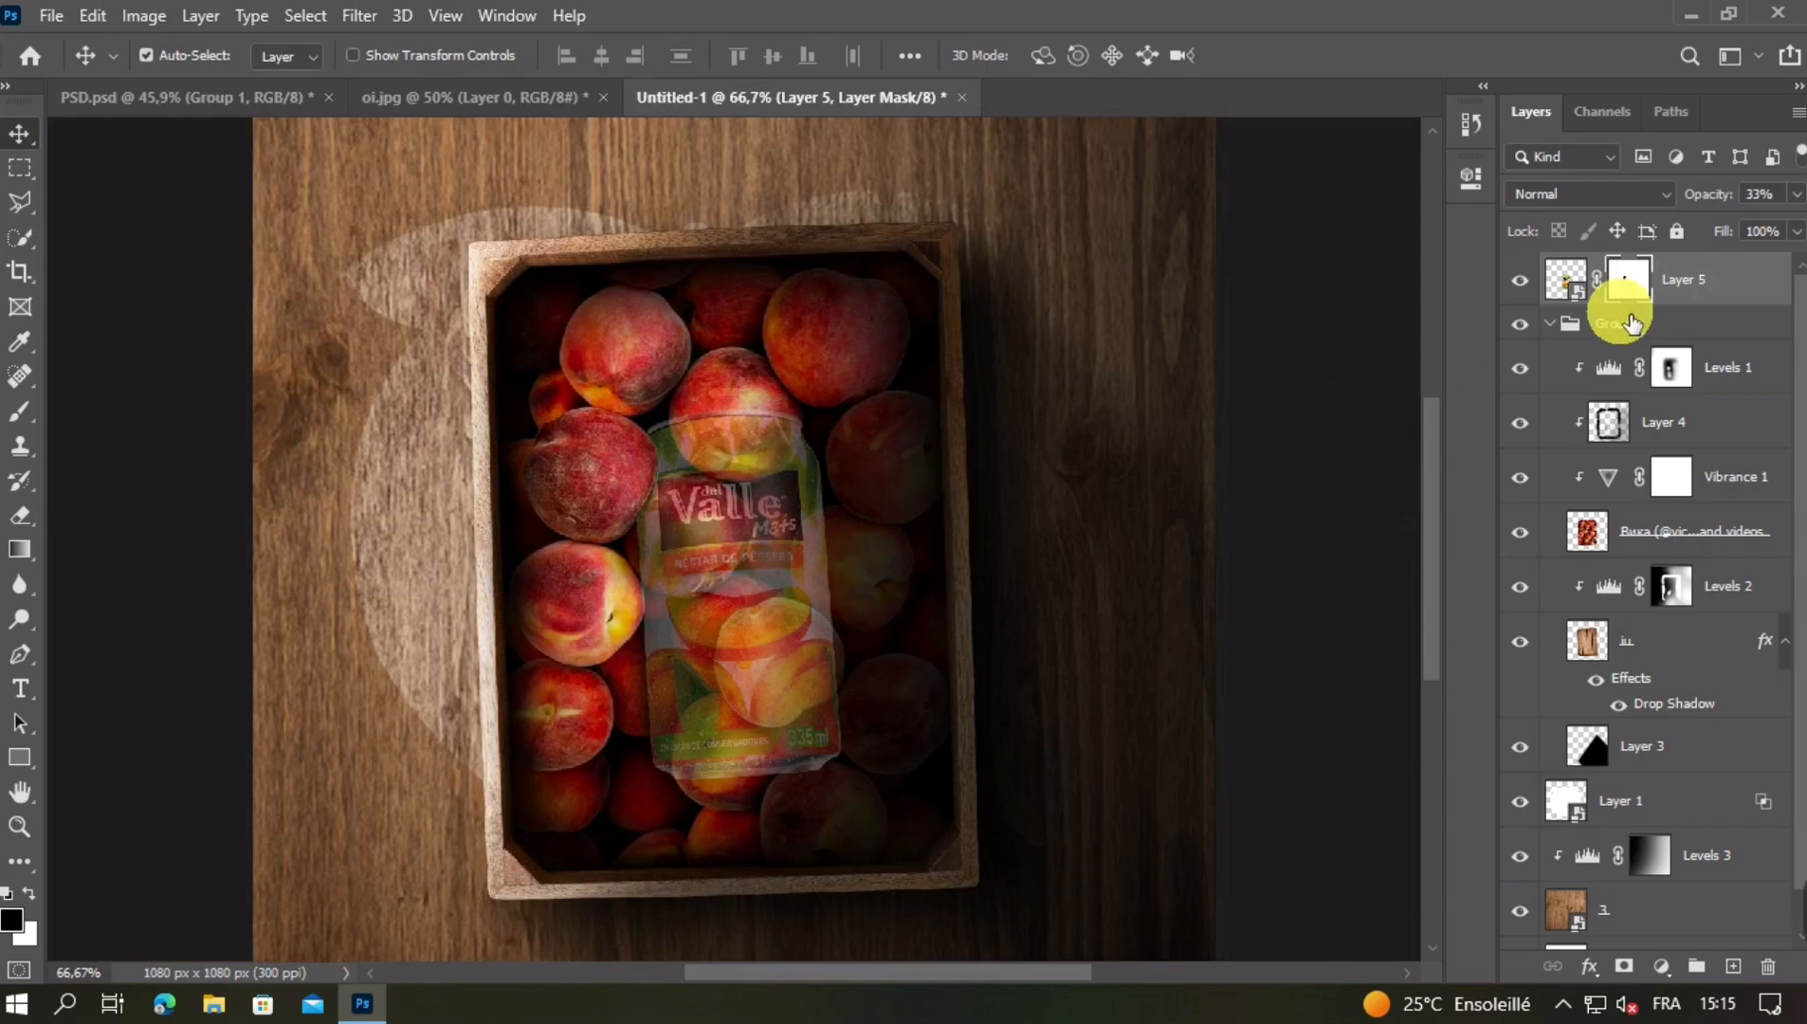
{"action": "left_click", "coordinate": [1796, 193]}
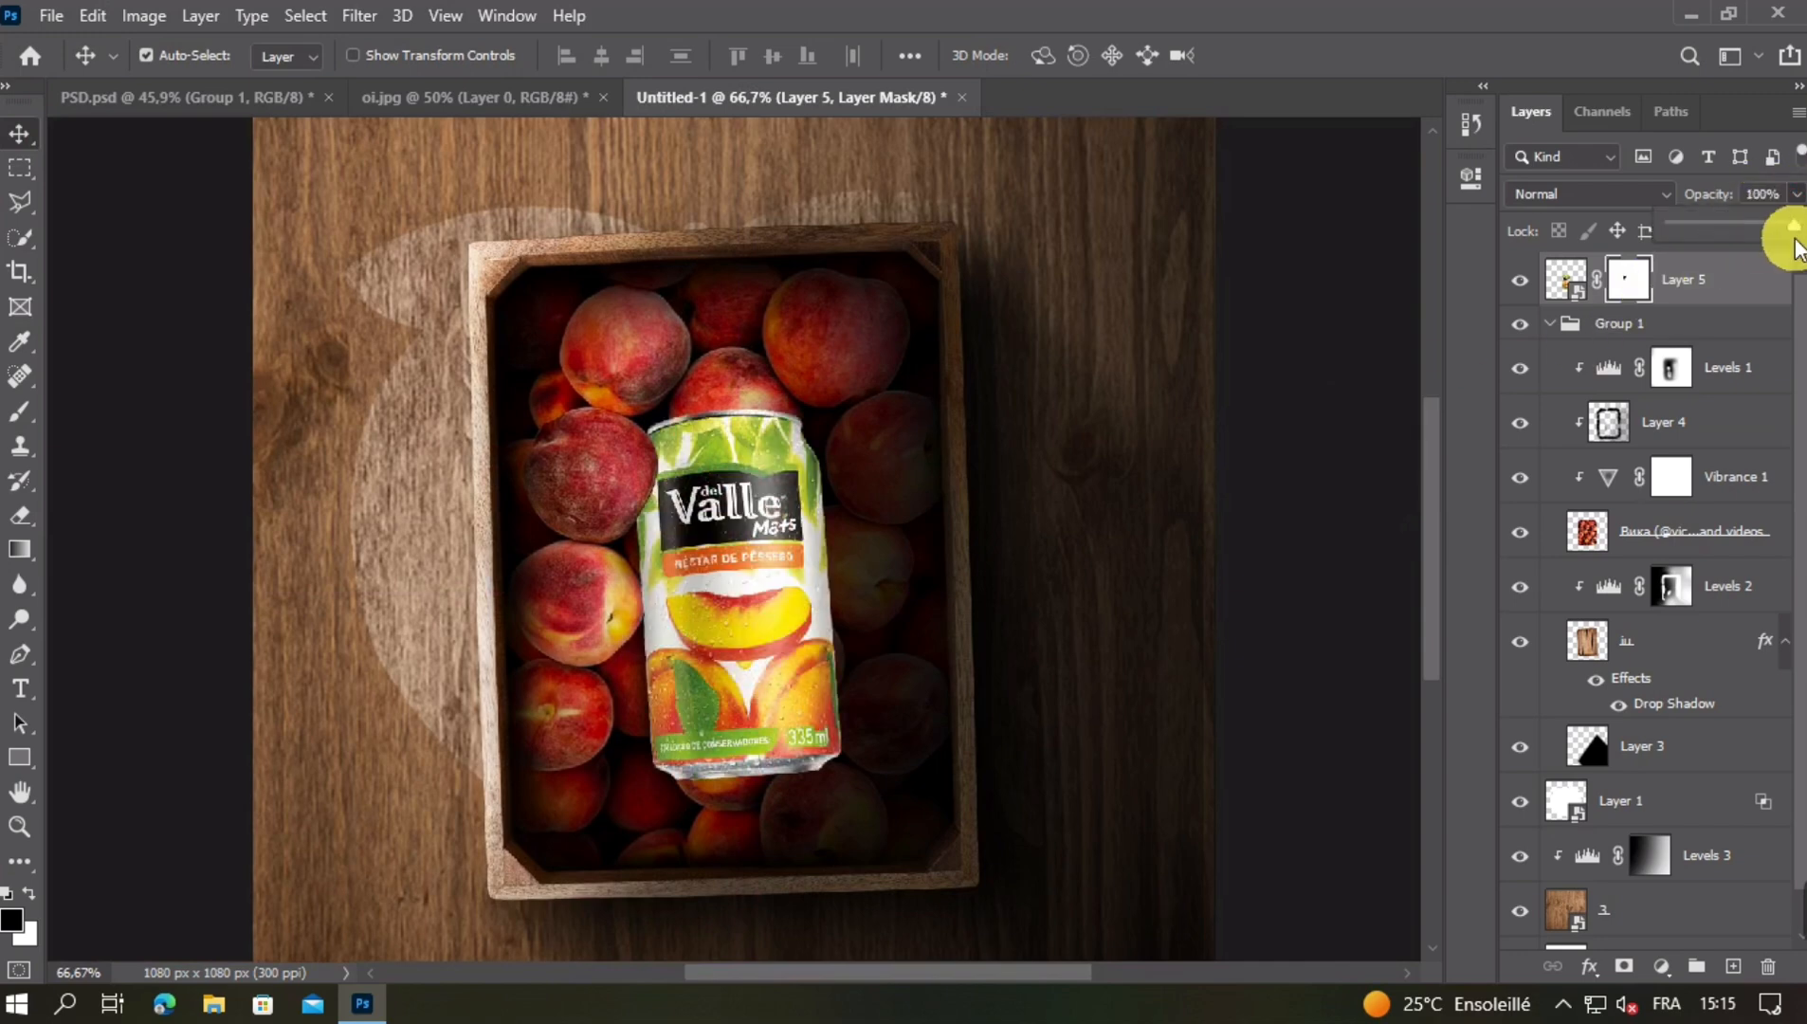
{"action": "key", "text": "ctrl+plus"}
{"action": "key", "text": "ctrl+plus"}
{"action": "key", "text": "ctrl+minus"}
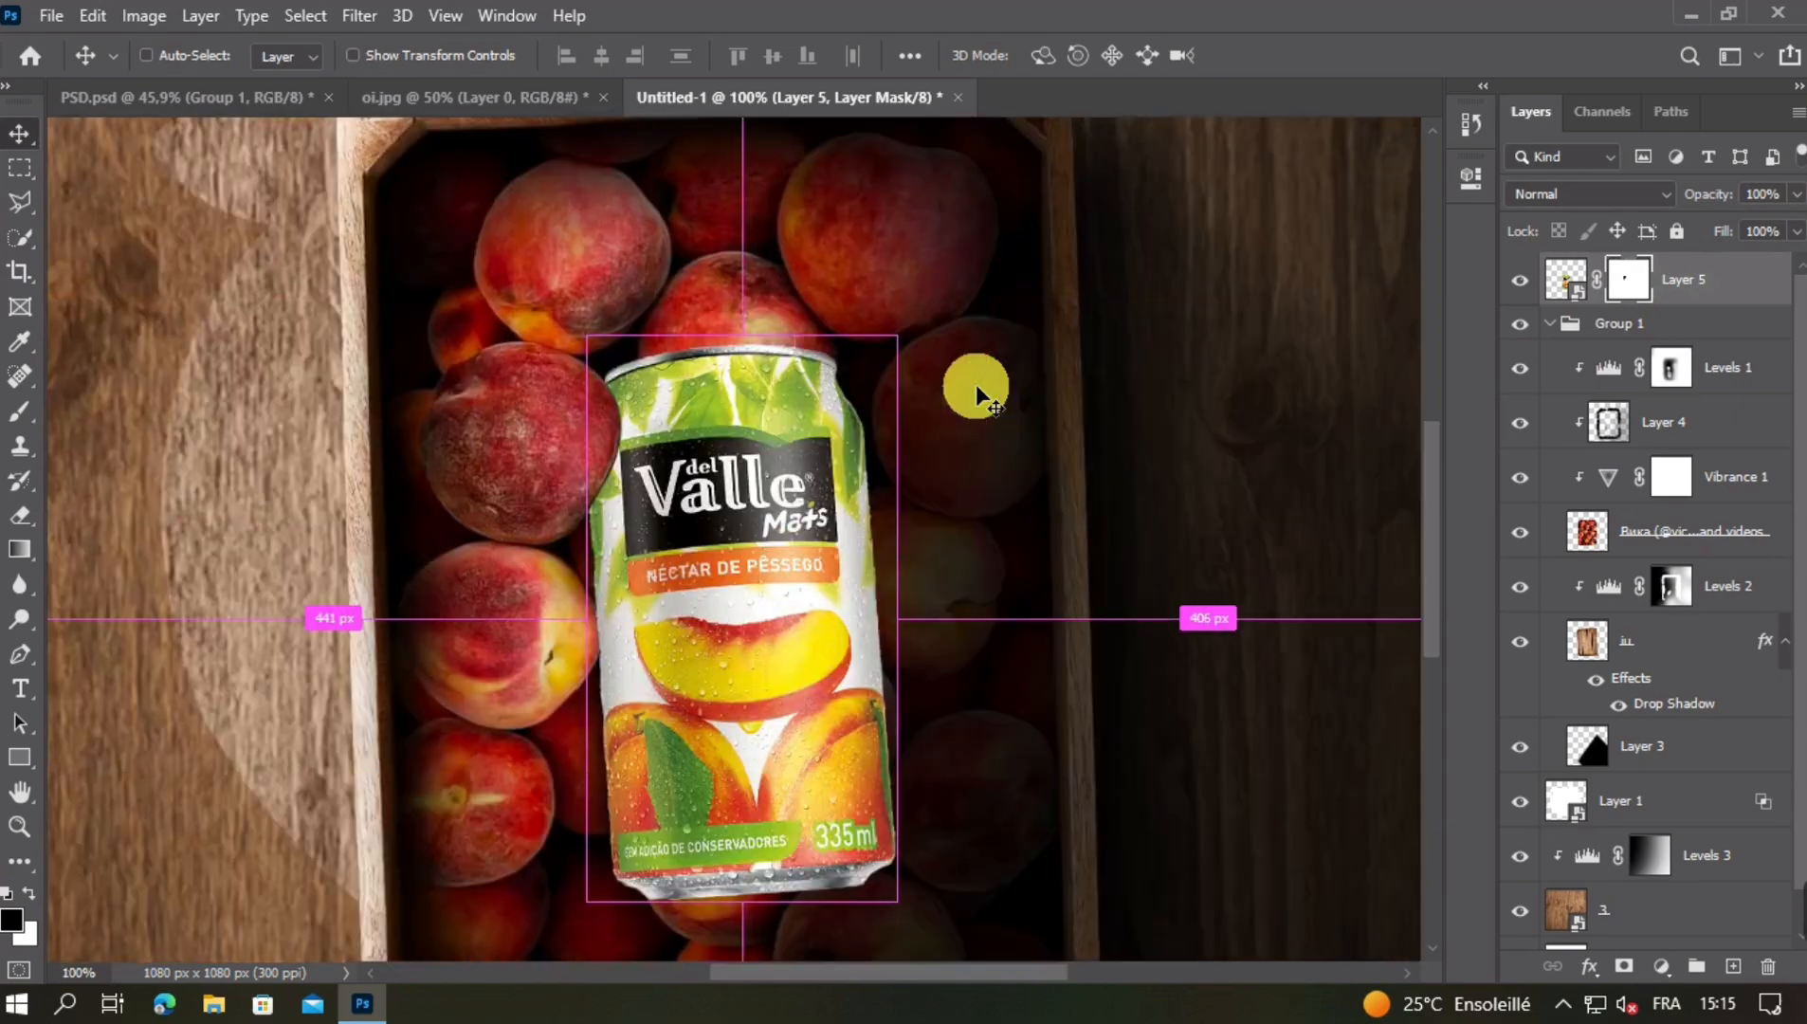
{"action": "key", "text": "ctrl+minus"}
Lower the juice can layer's opacity to 24% so the peaches beneath show through
{"action": "left_click", "coordinate": [1566, 280]}
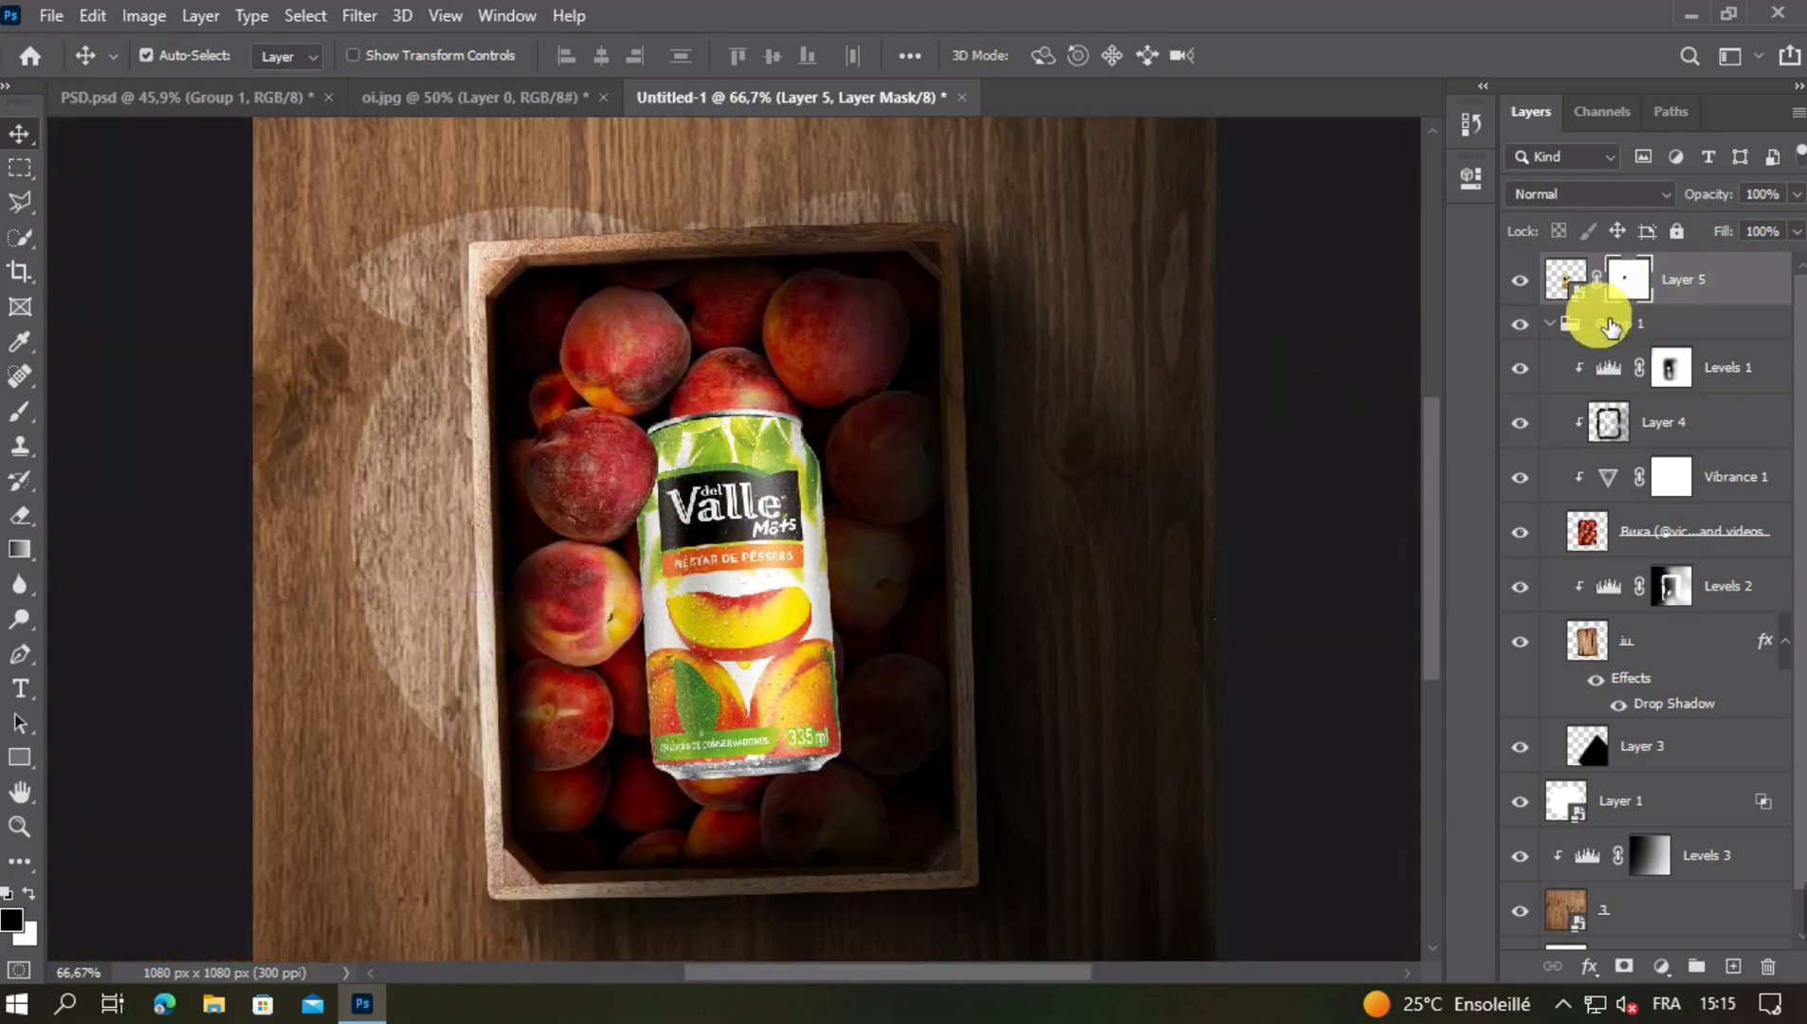
{"action": "key", "text": "2"}
{"action": "key", "text": "4"}
{"action": "key", "text": "ctrl+plus"}
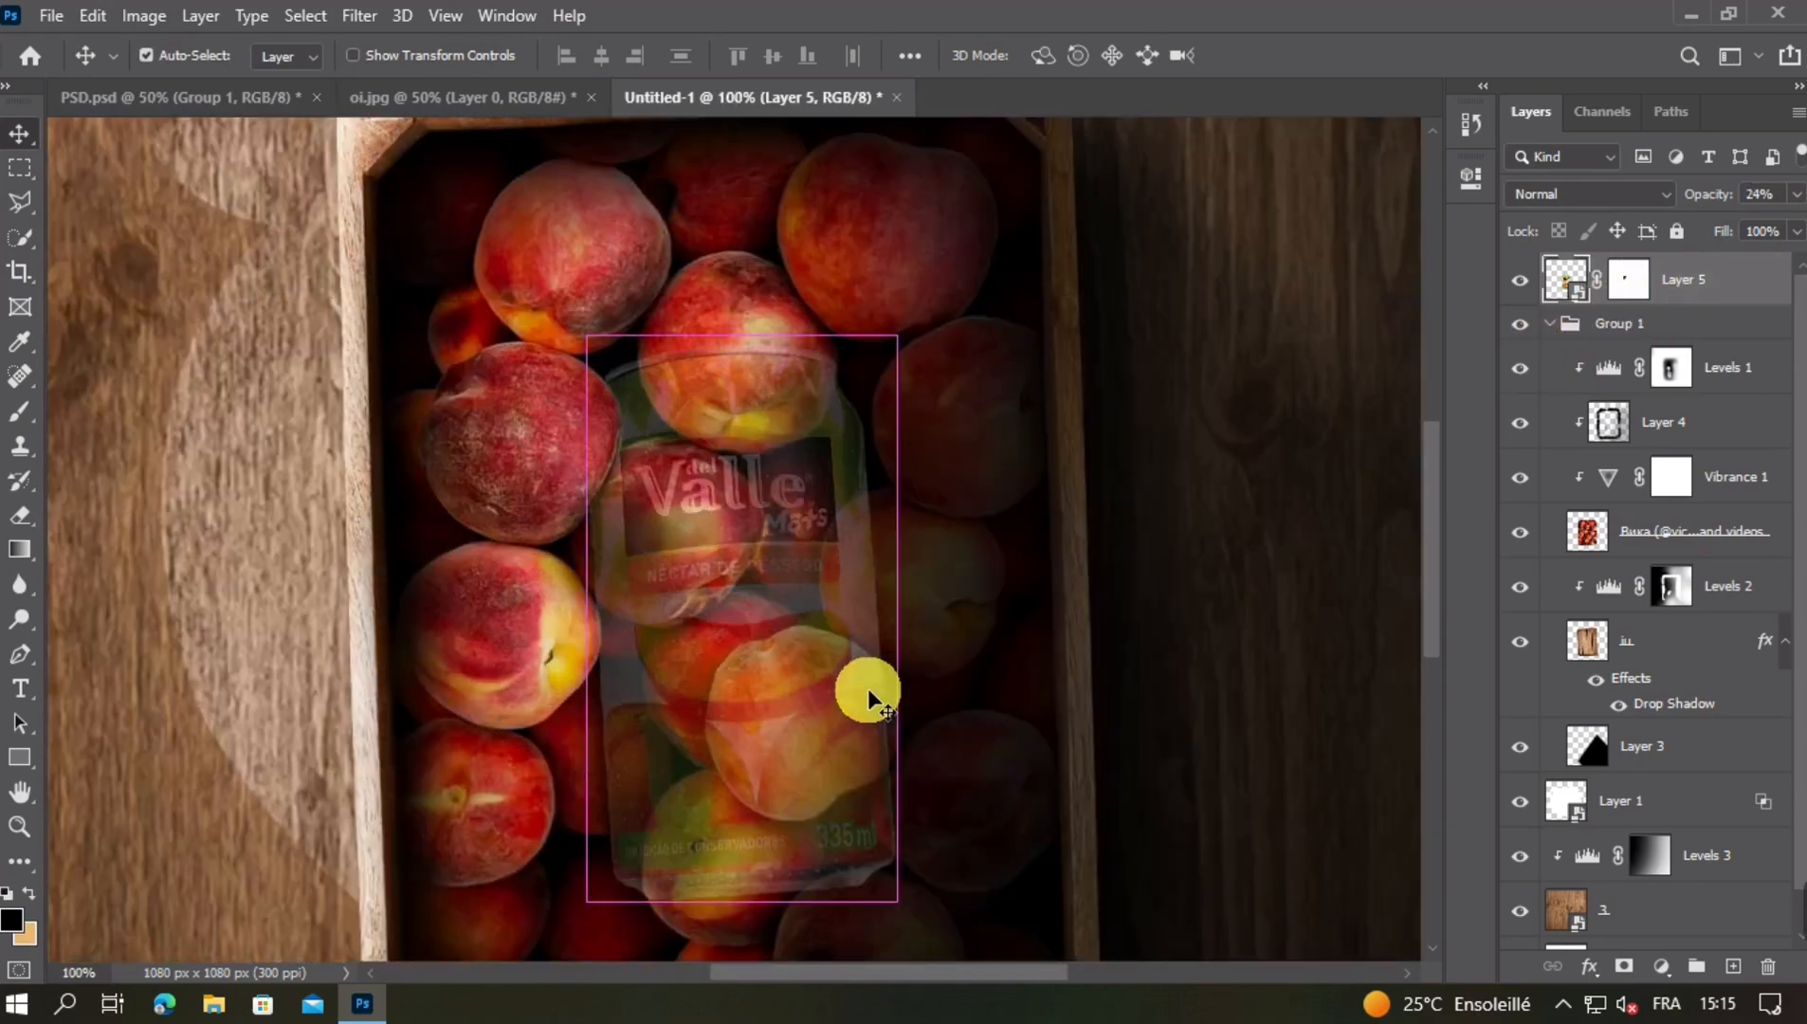
With the can's layer mask active, trace a closed Pen path over the top of the dark peach overlapping the can's lower-right base
{"action": "left_click_drag", "start_coordinate": [822, 735], "coordinate": [814, 559]}
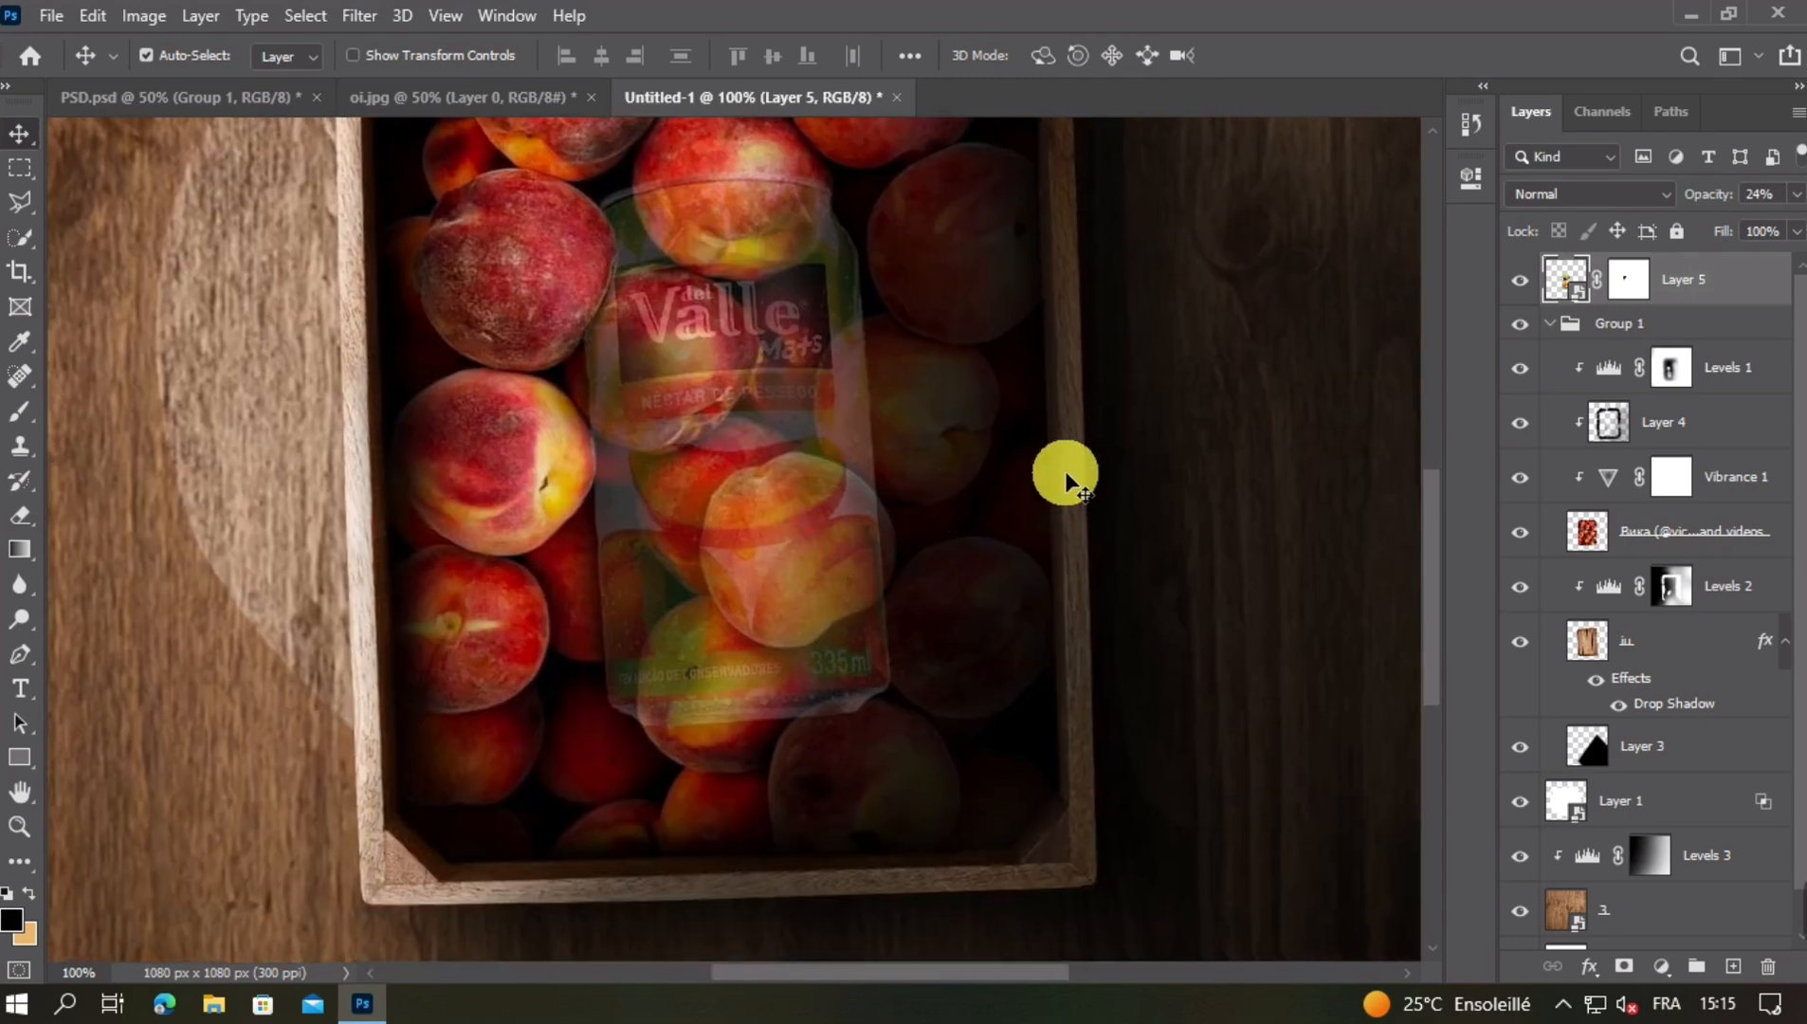
{"action": "left_click", "coordinate": [1626, 279]}
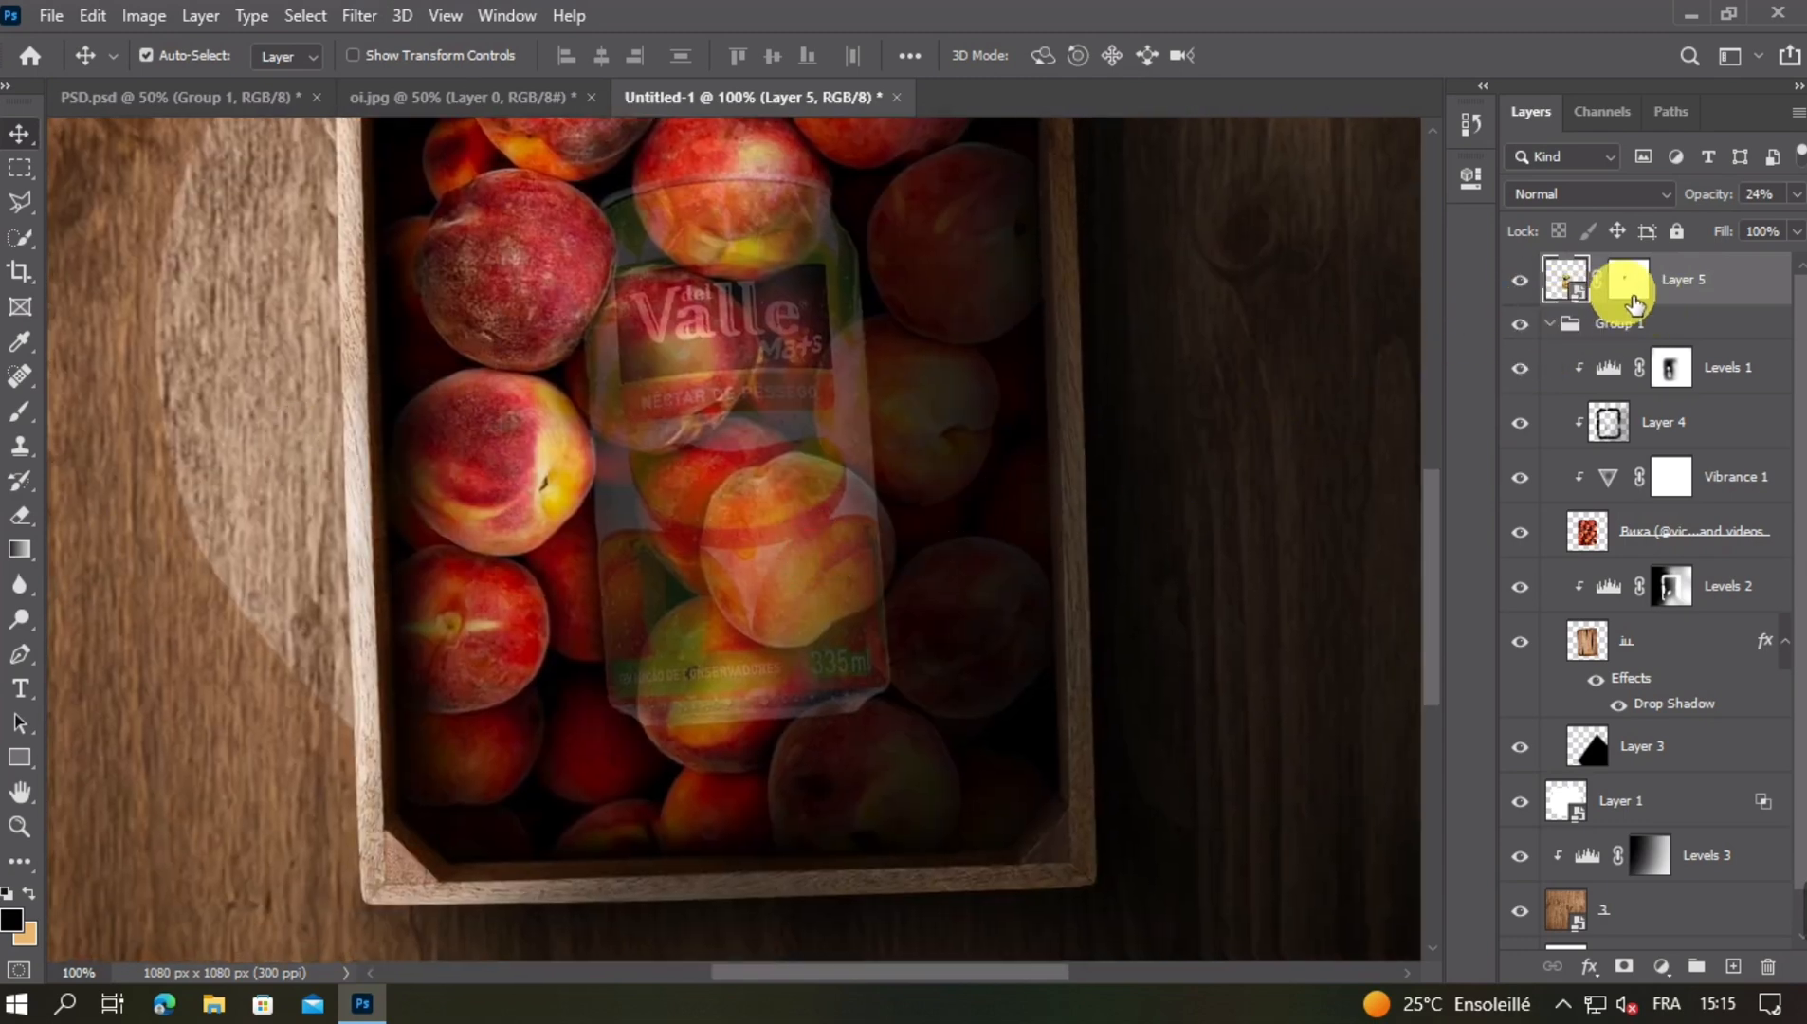
{"action": "left_click", "coordinate": [27, 657]}
{"action": "scroll", "coordinate": [843, 707], "scroll_direction": "up", "scroll_amount": 5}
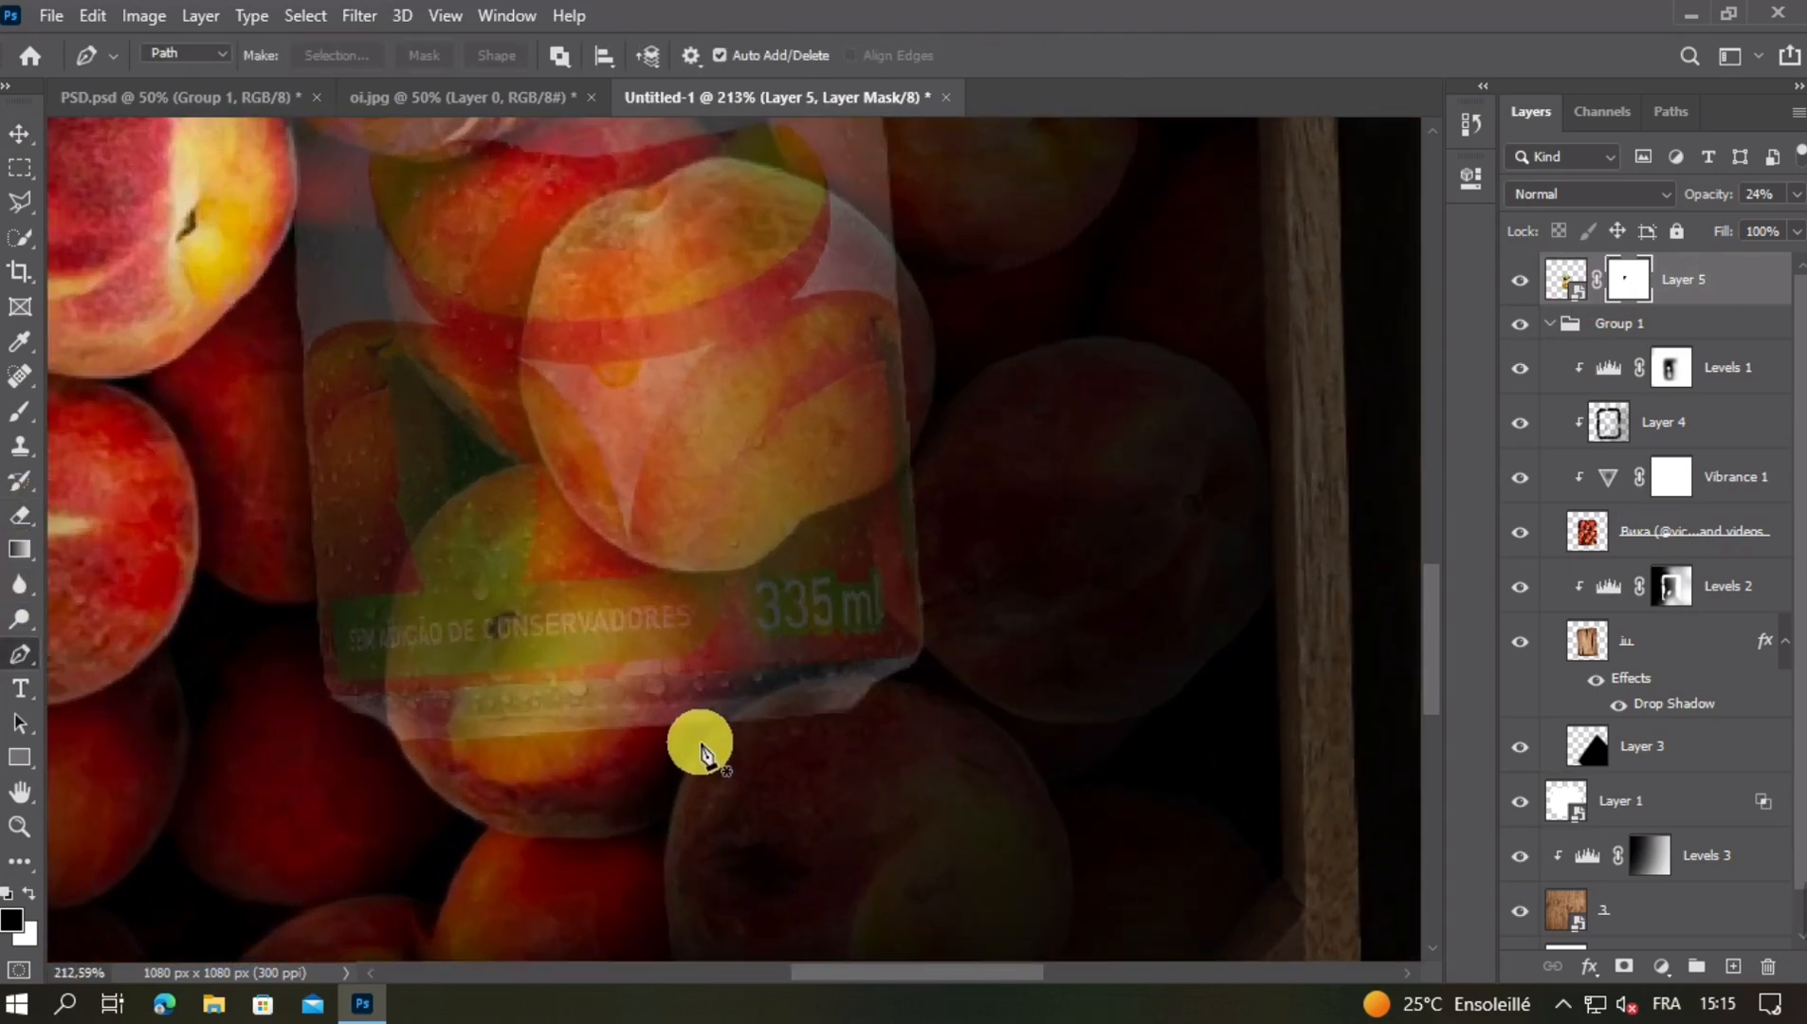
{"action": "left_click", "coordinate": [705, 740]}
{"action": "left_click_drag", "start_coordinate": [901, 682], "coordinate": [929, 702]}
{"action": "left_click", "coordinate": [884, 783]}
{"action": "left_click", "coordinate": [746, 772]}
{"action": "left_click", "coordinate": [705, 740]}
Convert the path into a selection with a 0.1-pixel feather and fill it with black on the can's layer mask
{"action": "right_click", "coordinate": [818, 742]}
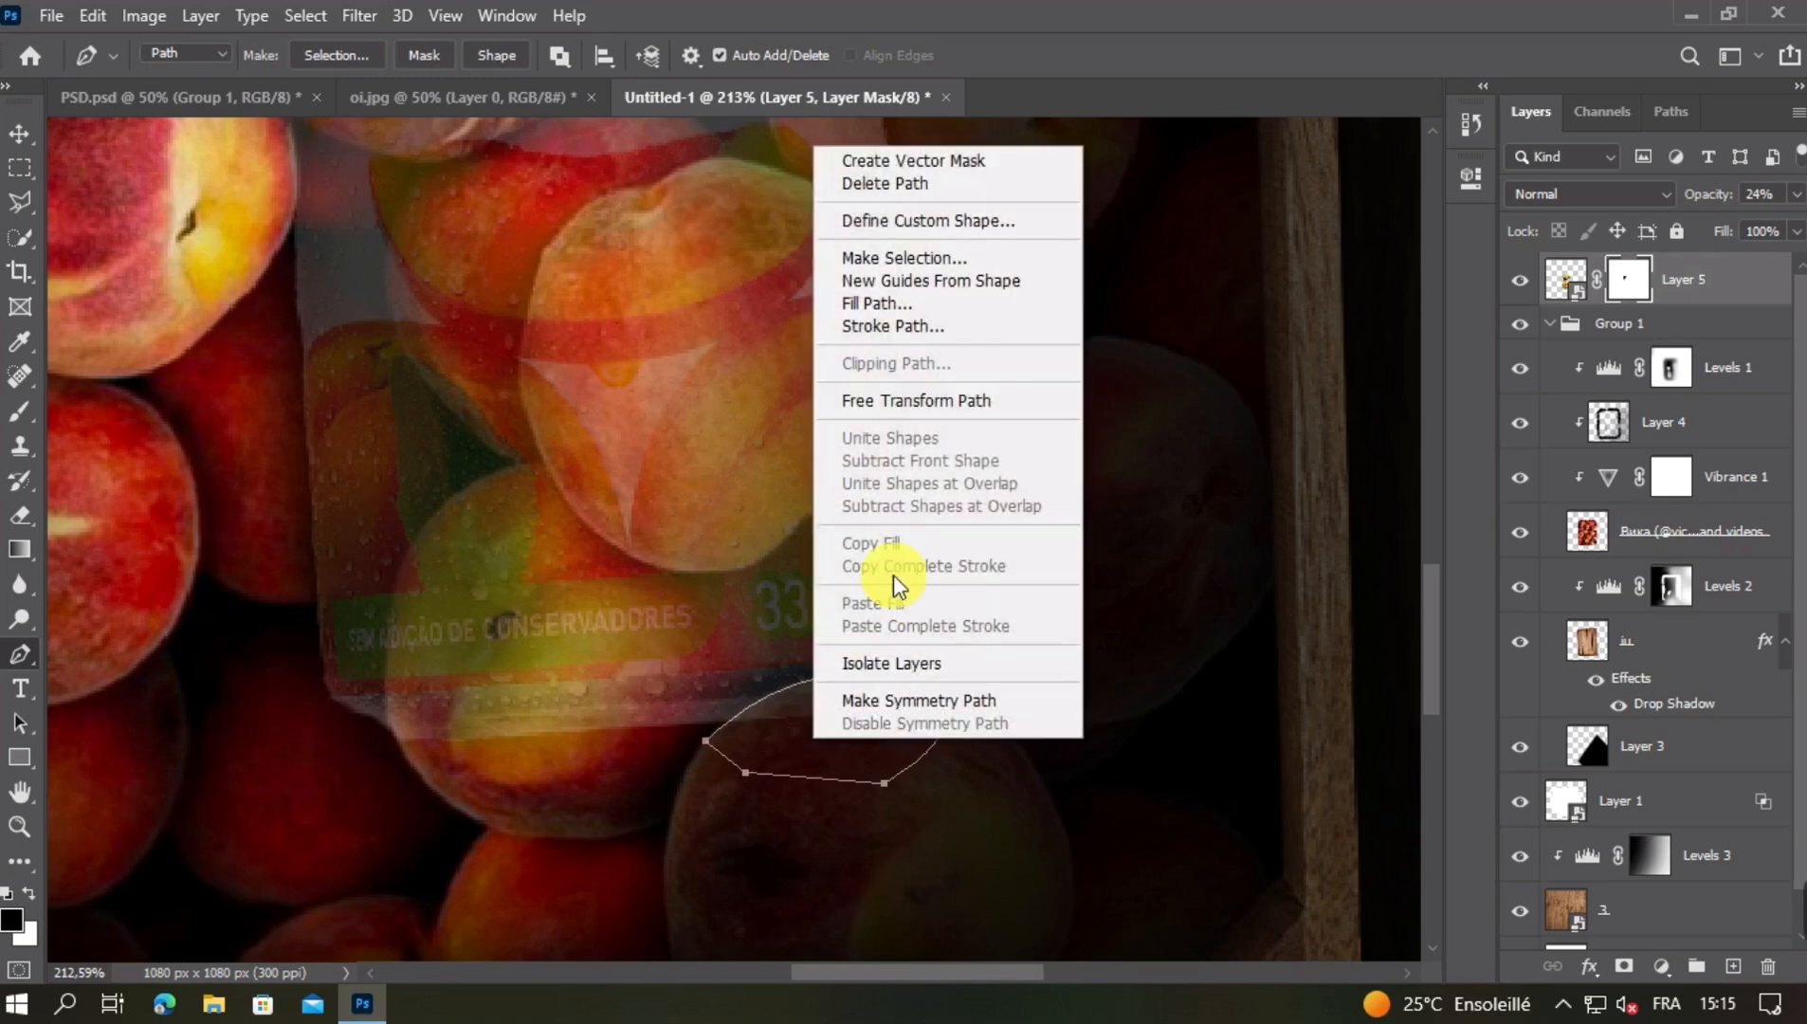
{"action": "left_click", "coordinate": [877, 257]}
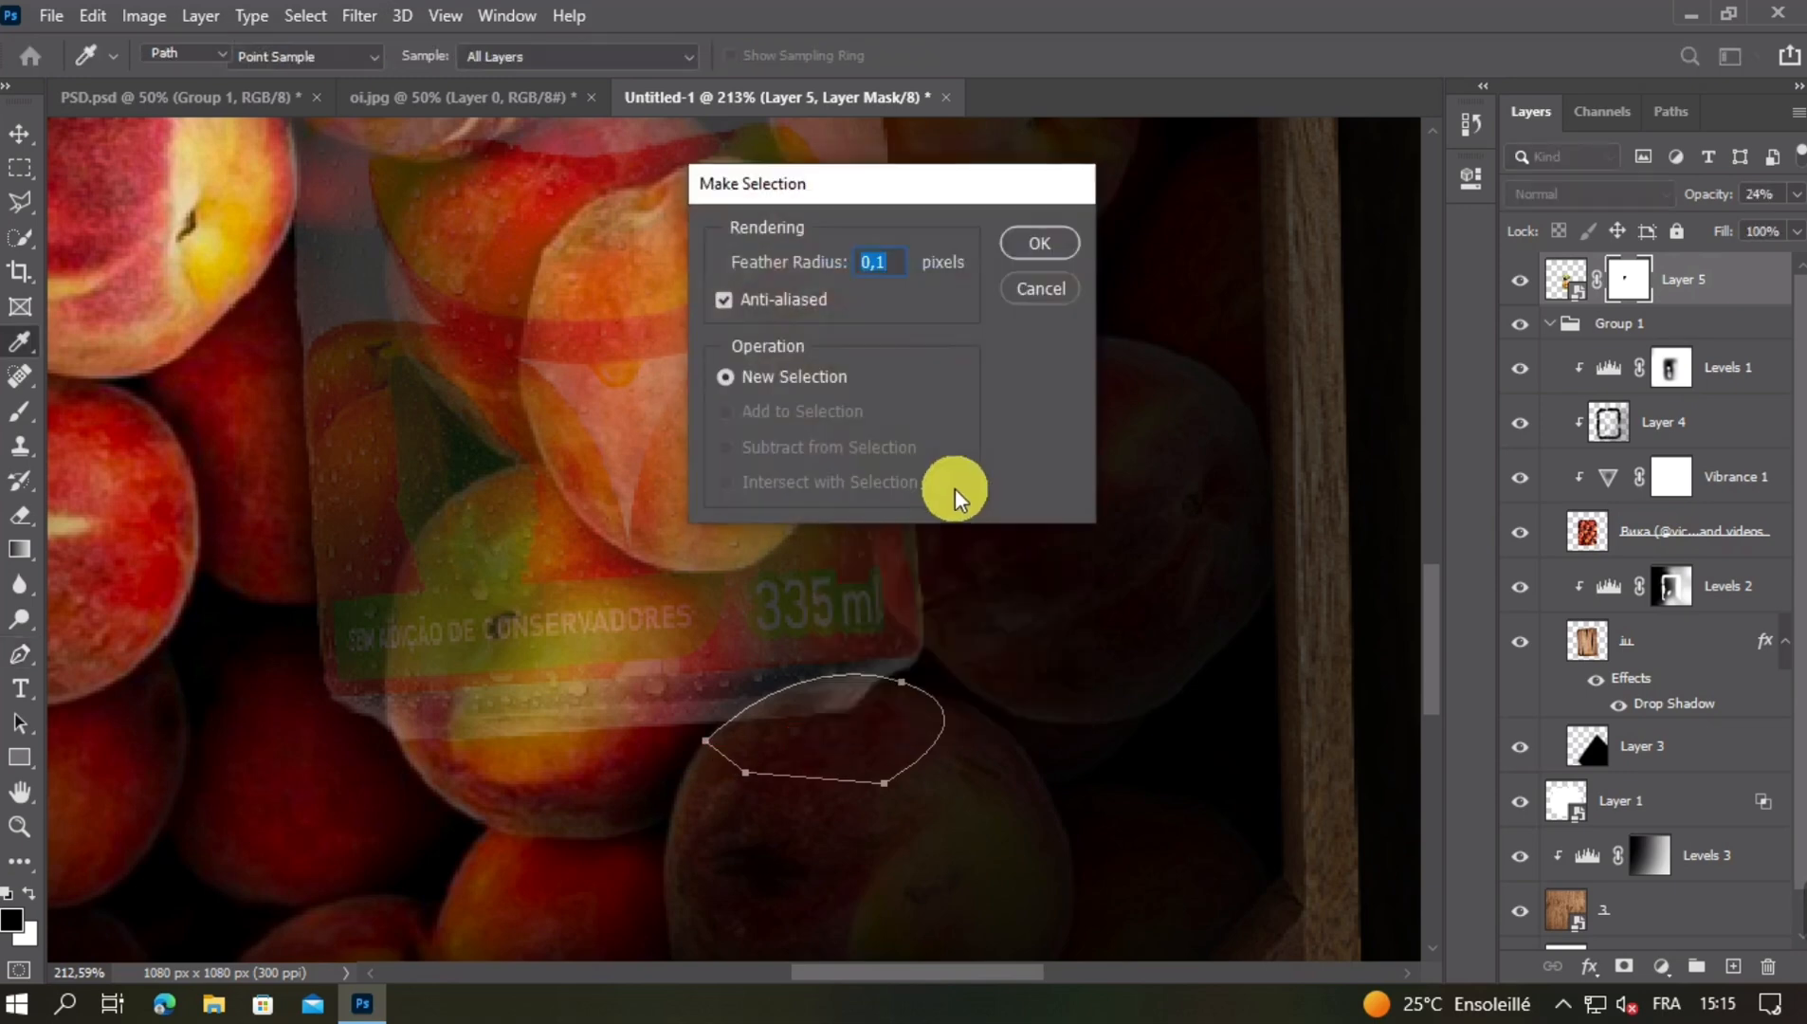
{"action": "key", "text": "Return"}
{"action": "left_click", "coordinate": [20, 168]}
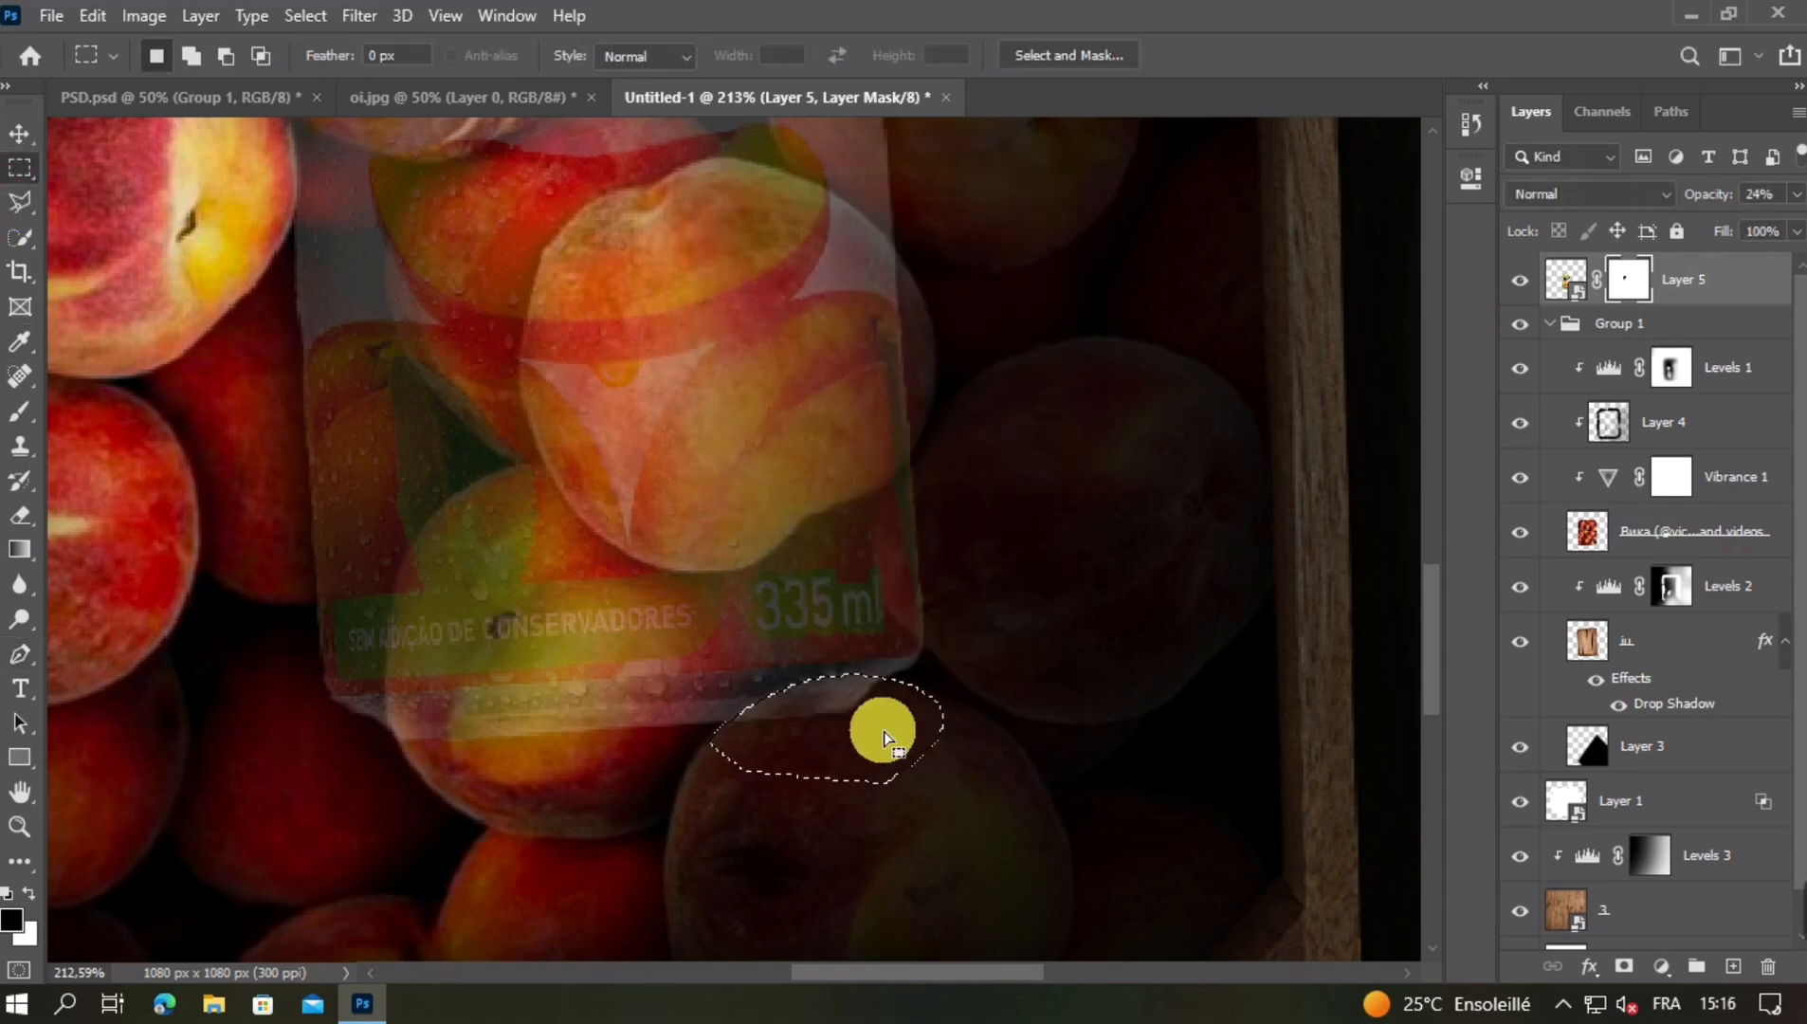
{"action": "right_click", "coordinate": [843, 728]}
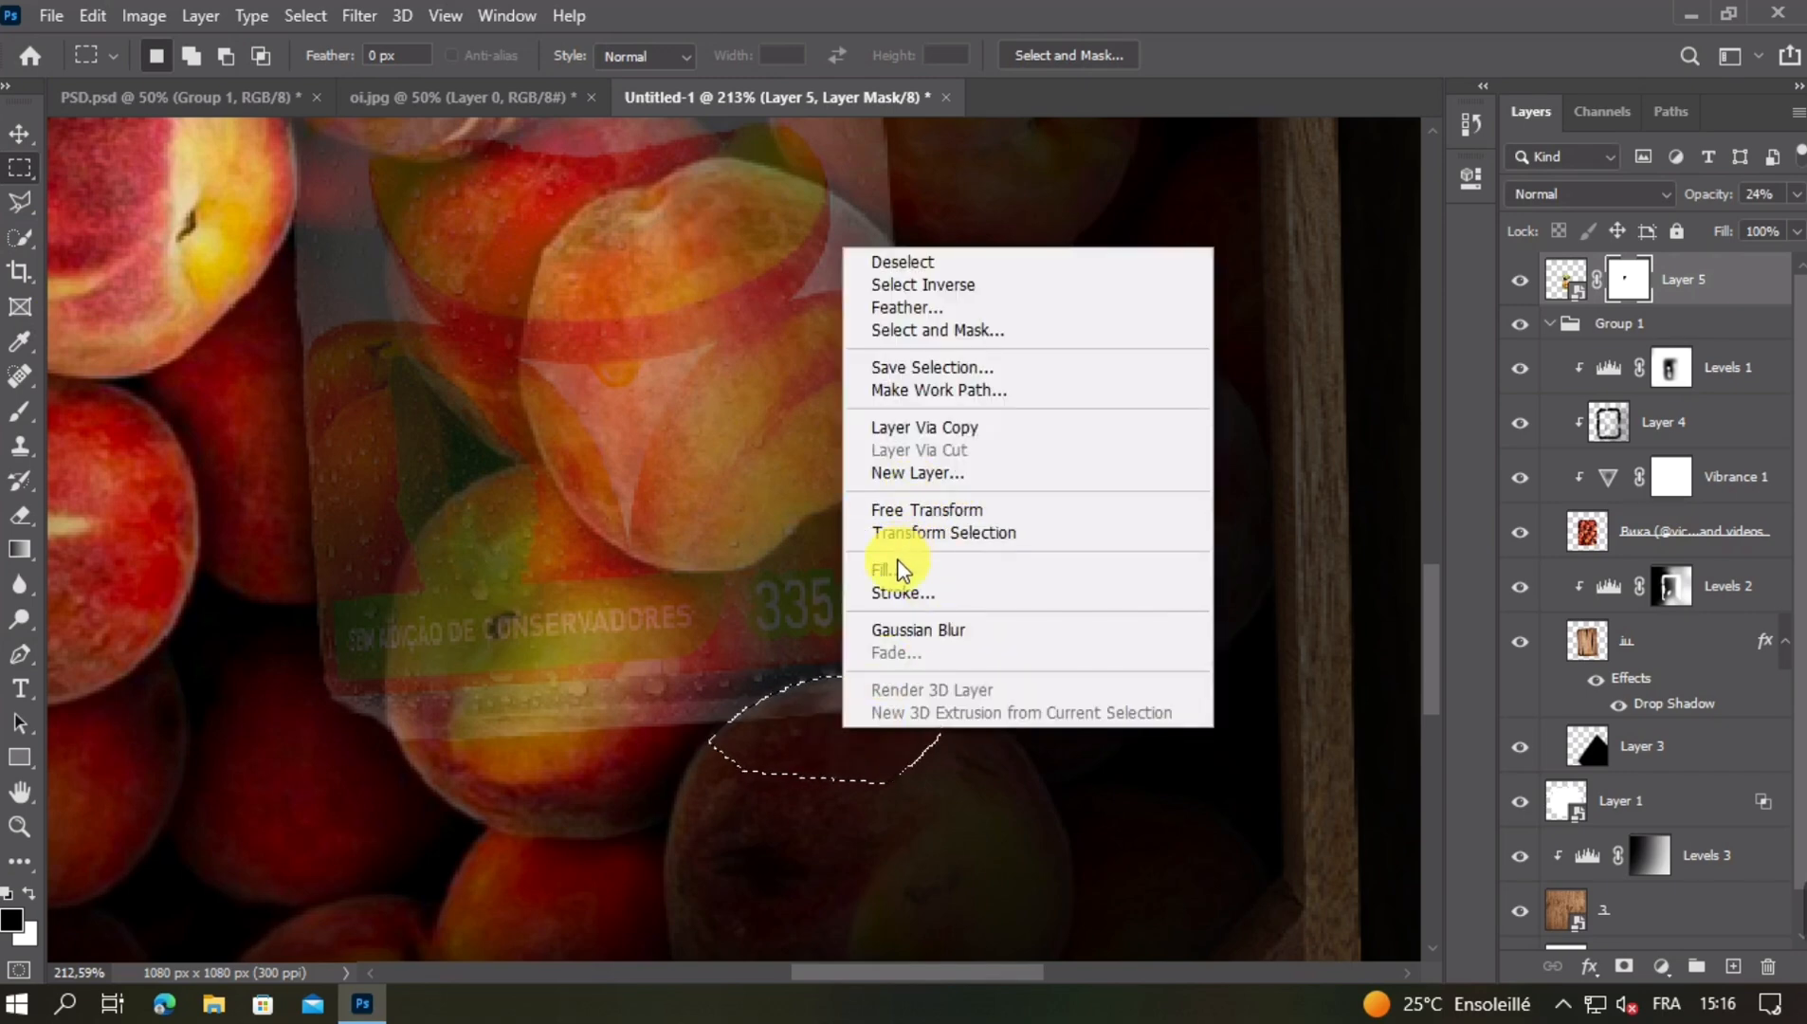
{"action": "left_click", "coordinate": [891, 569]}
{"action": "key", "text": "Return"}
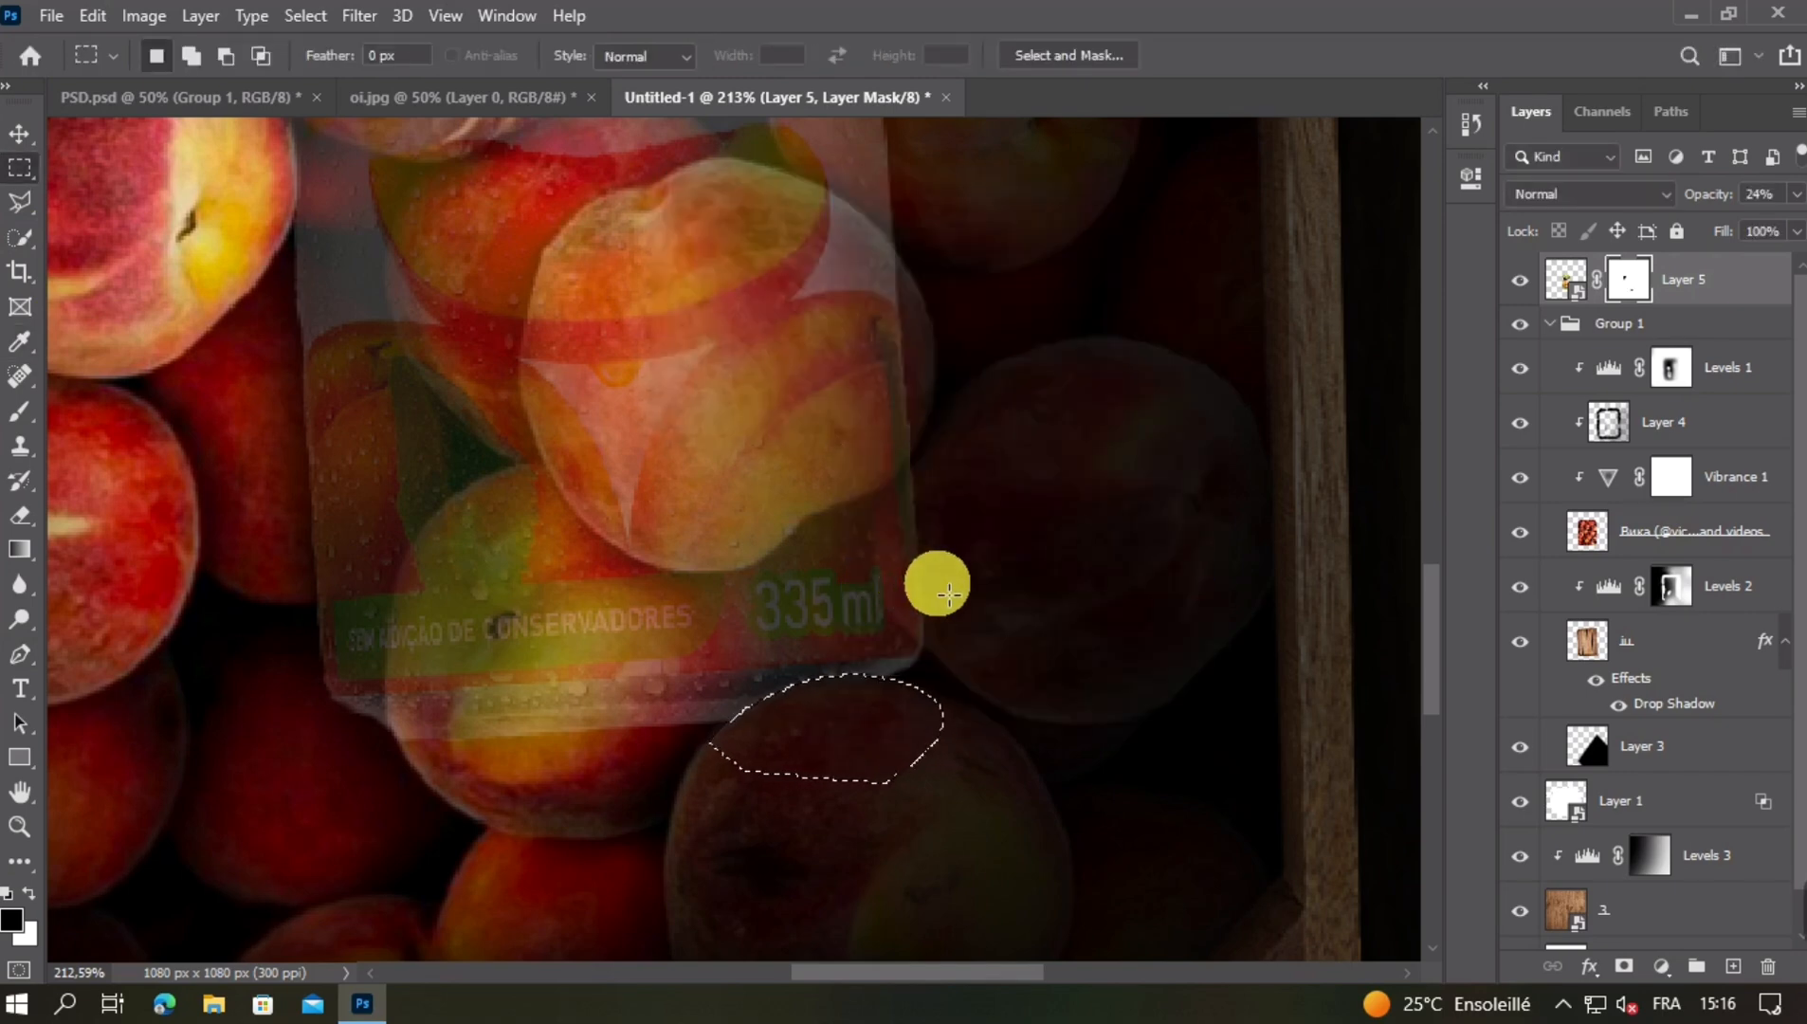
Clear the selection, restore the juice can layer's opacity to 100%, and deselect the layer
{"action": "key", "text": "ctrl+minus"}
{"action": "key", "text": "ctrl+minus"}
{"action": "key", "text": "ctrl+minus"}
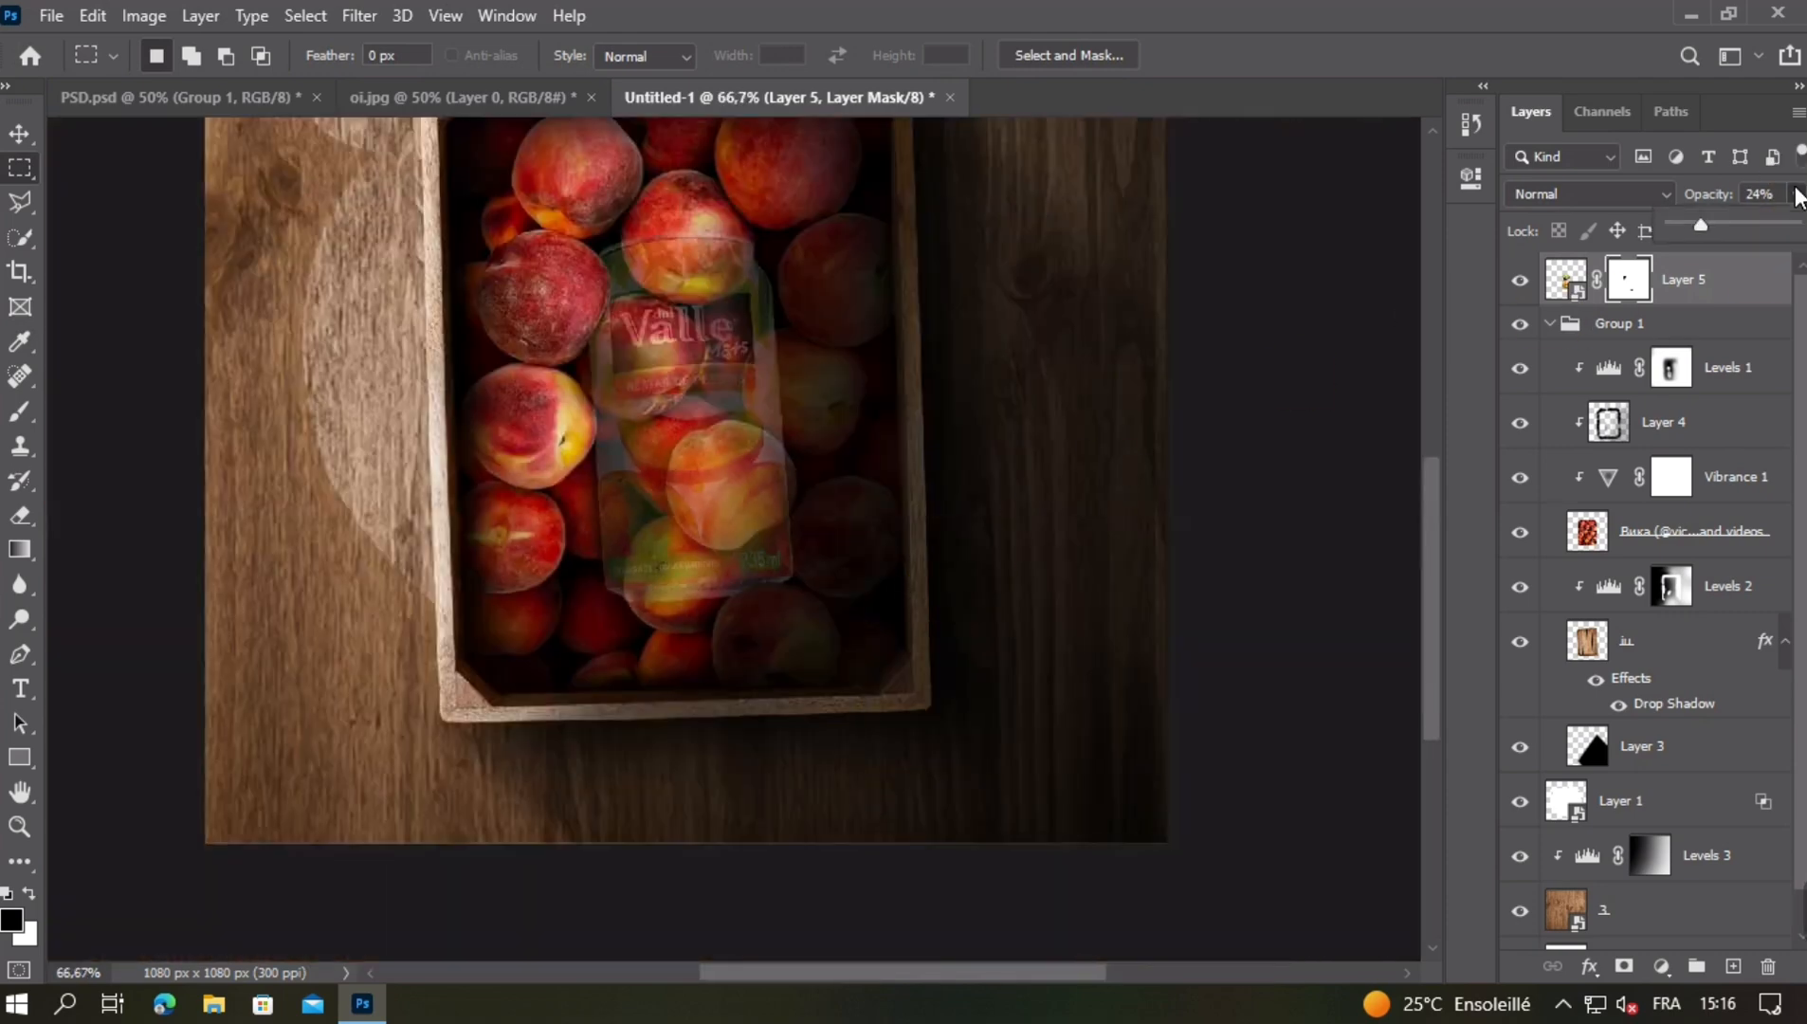
{"action": "left_click_drag", "start_coordinate": [1765, 231], "coordinate": [1797, 228]}
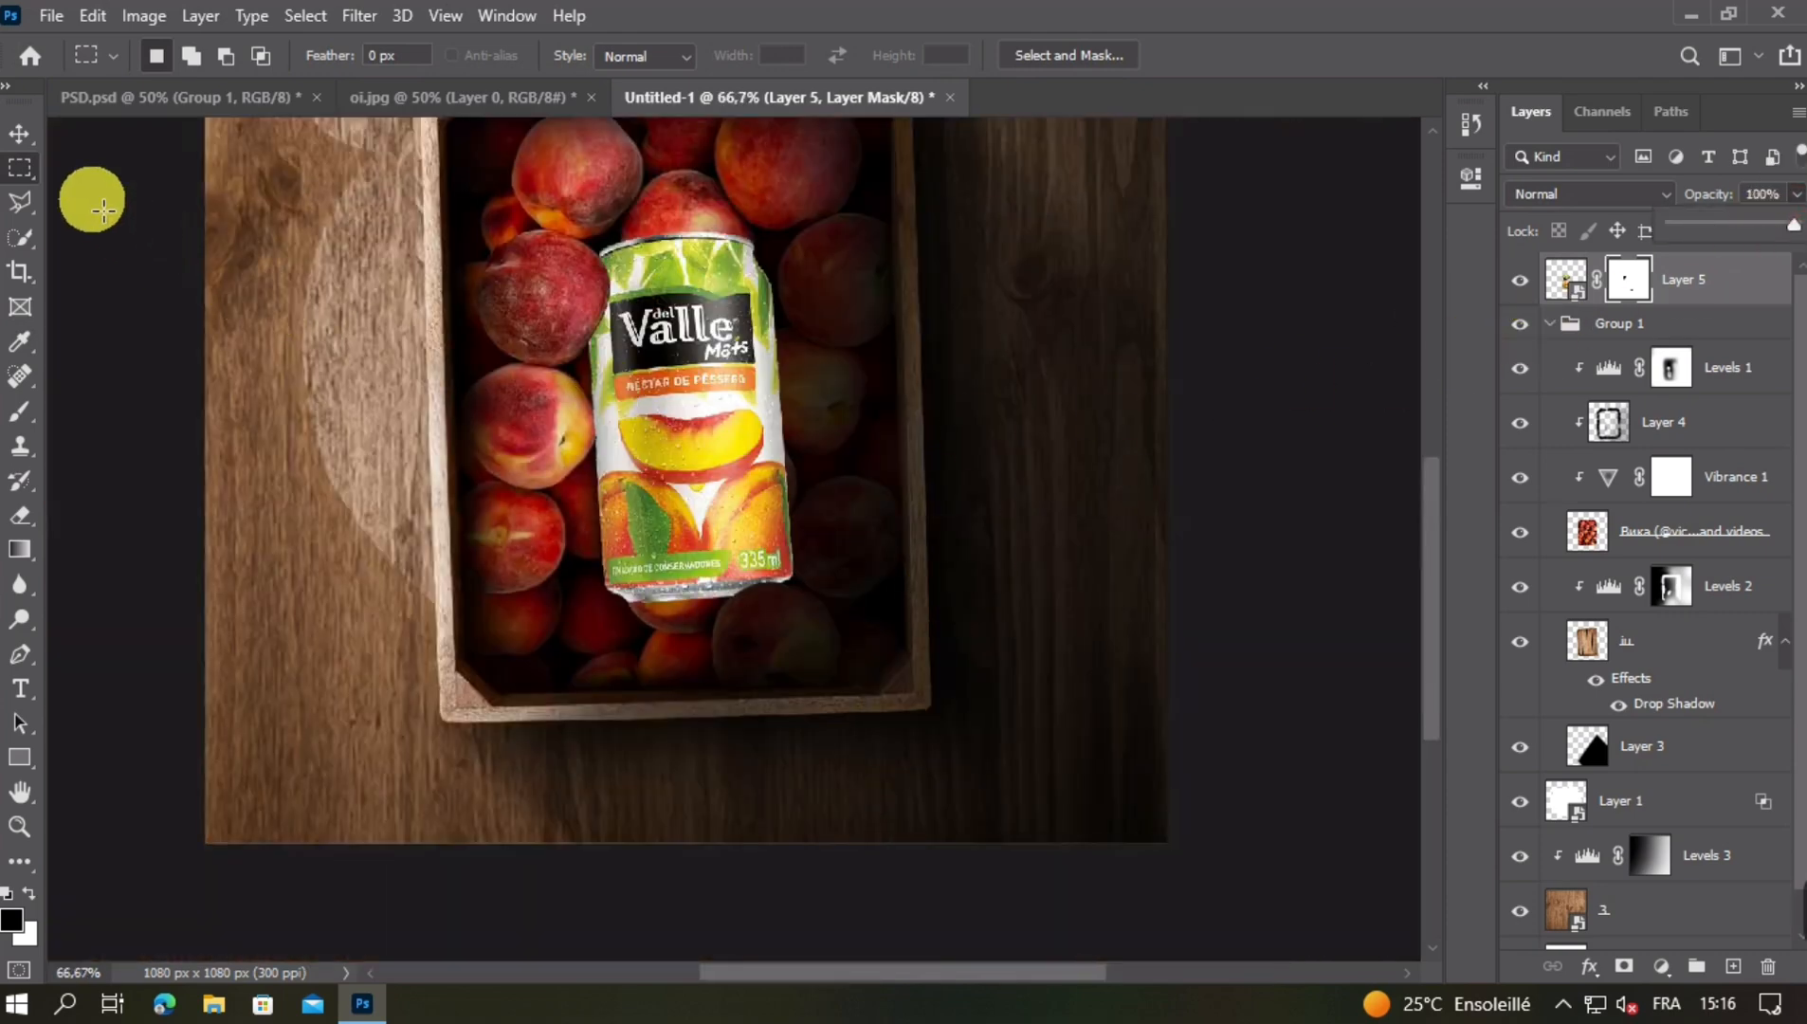
{"action": "left_click", "coordinate": [20, 135]}
{"action": "left_click", "coordinate": [1305, 461]}
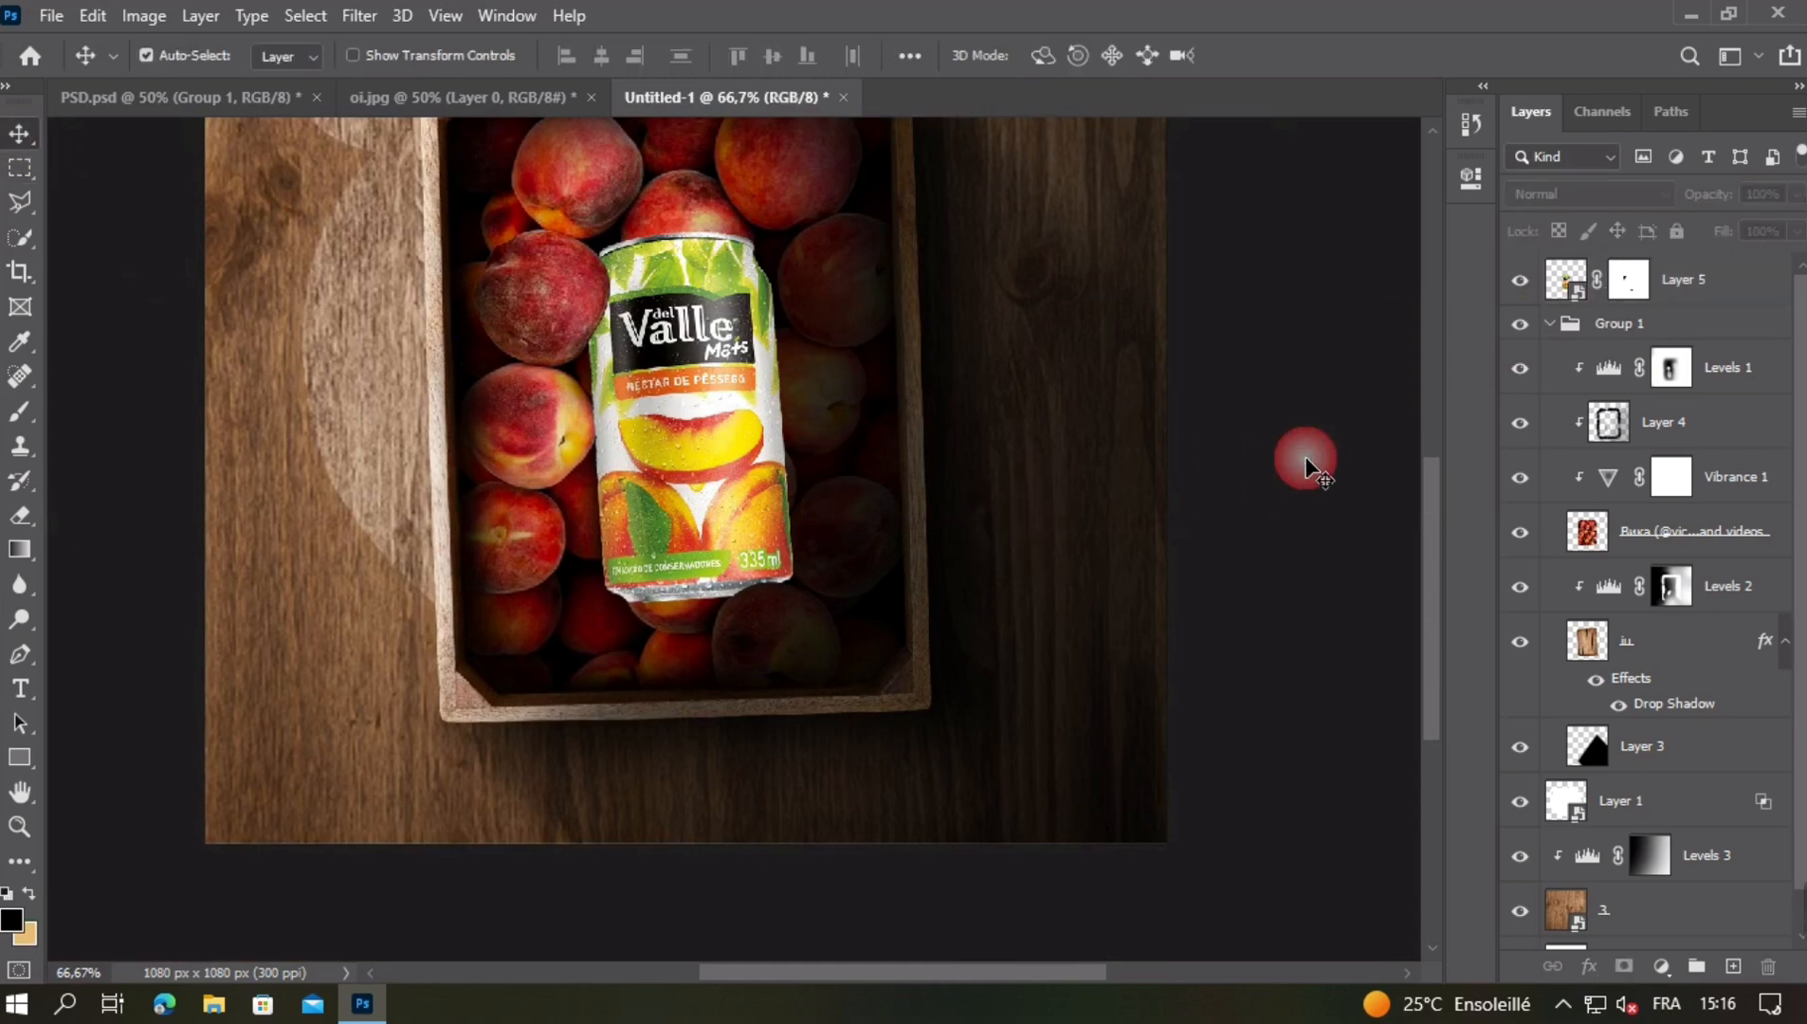
Examine the can's masked edges against the overlapping peaches up close and in the full composition
{"action": "key", "text": "ctrl+minus"}
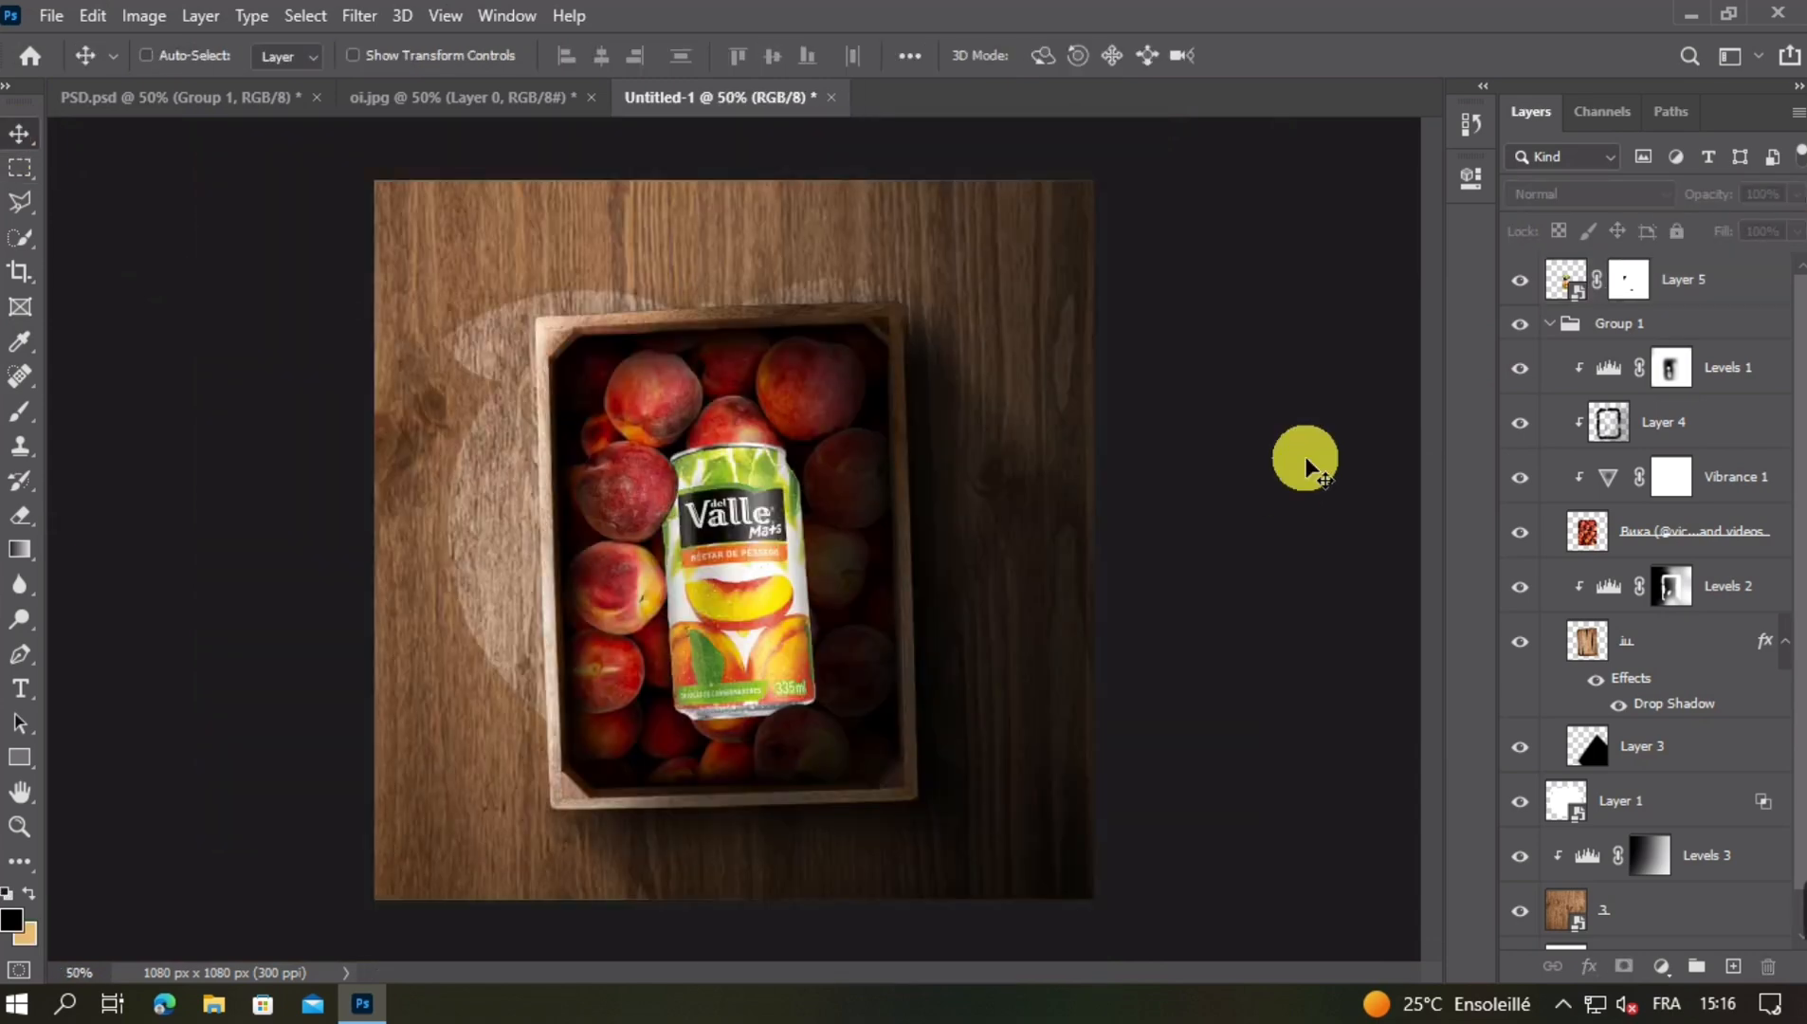
{"action": "key", "text": "ctrl+plus"}
{"action": "key", "text": "ctrl+plus"}
{"action": "key", "text": "ctrl+minus"}
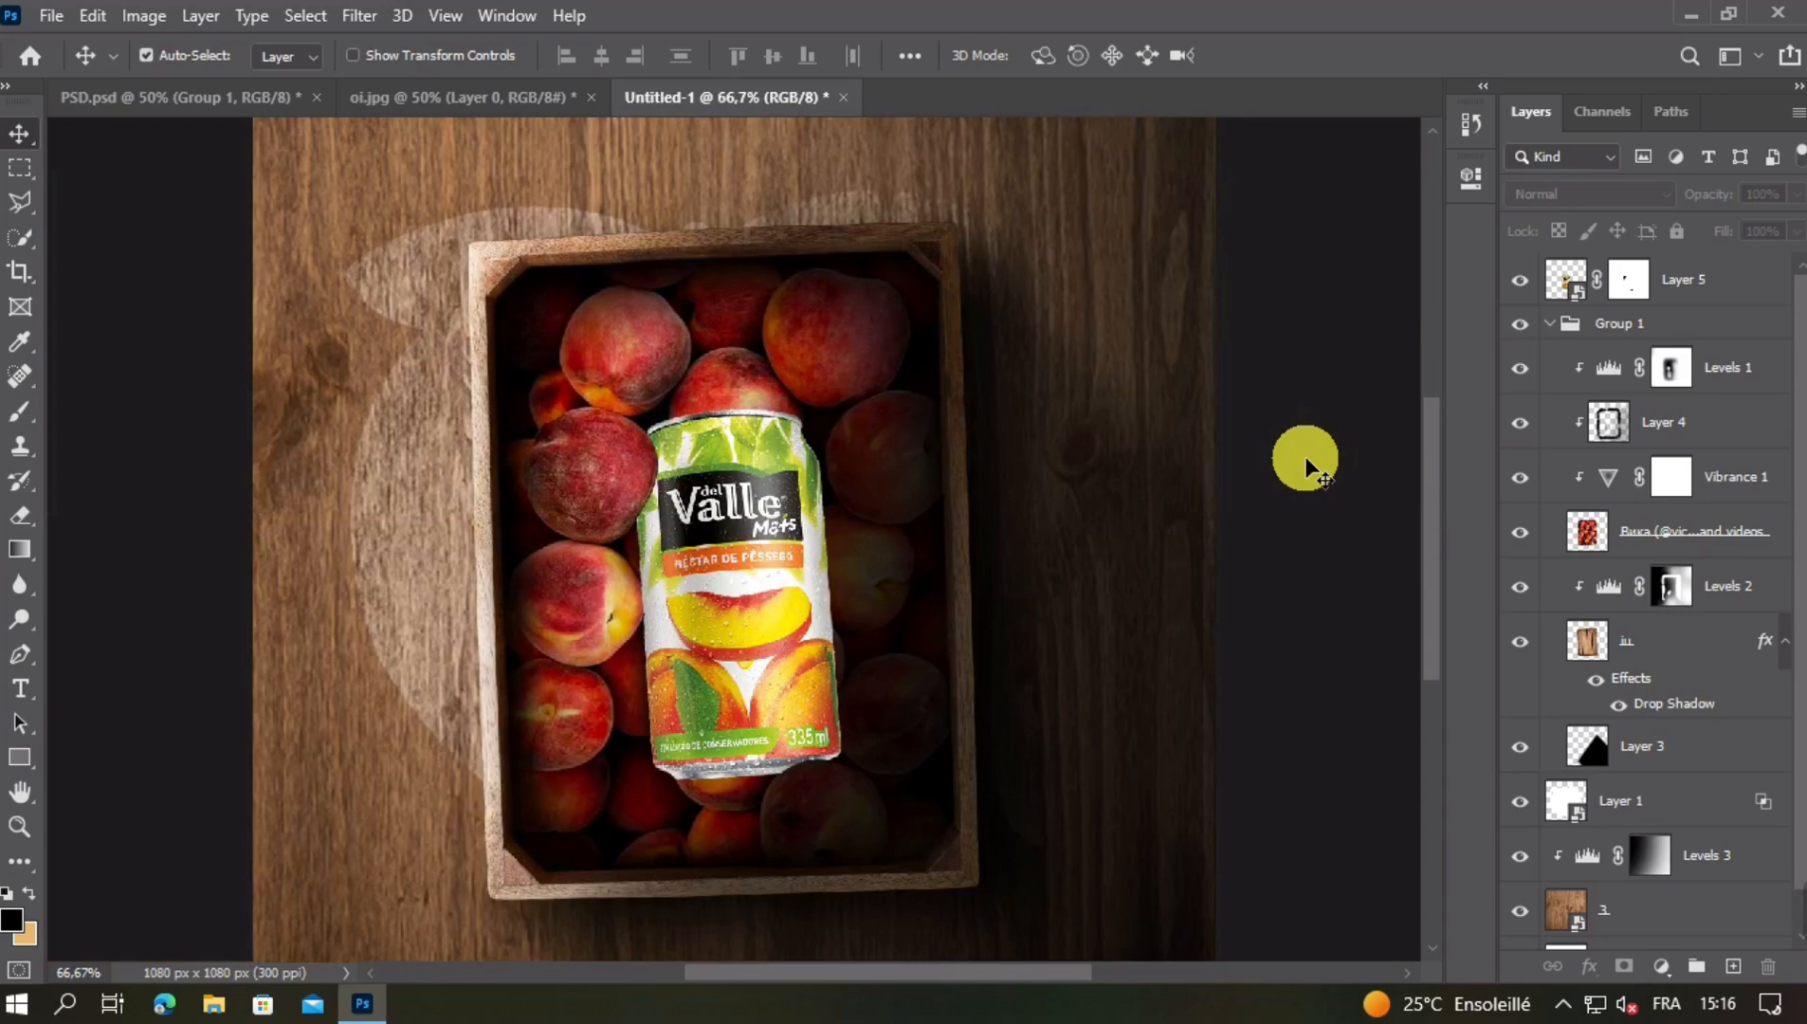
{"action": "key", "text": "ctrl+plus"}
{"action": "key", "text": "ctrl+plus"}
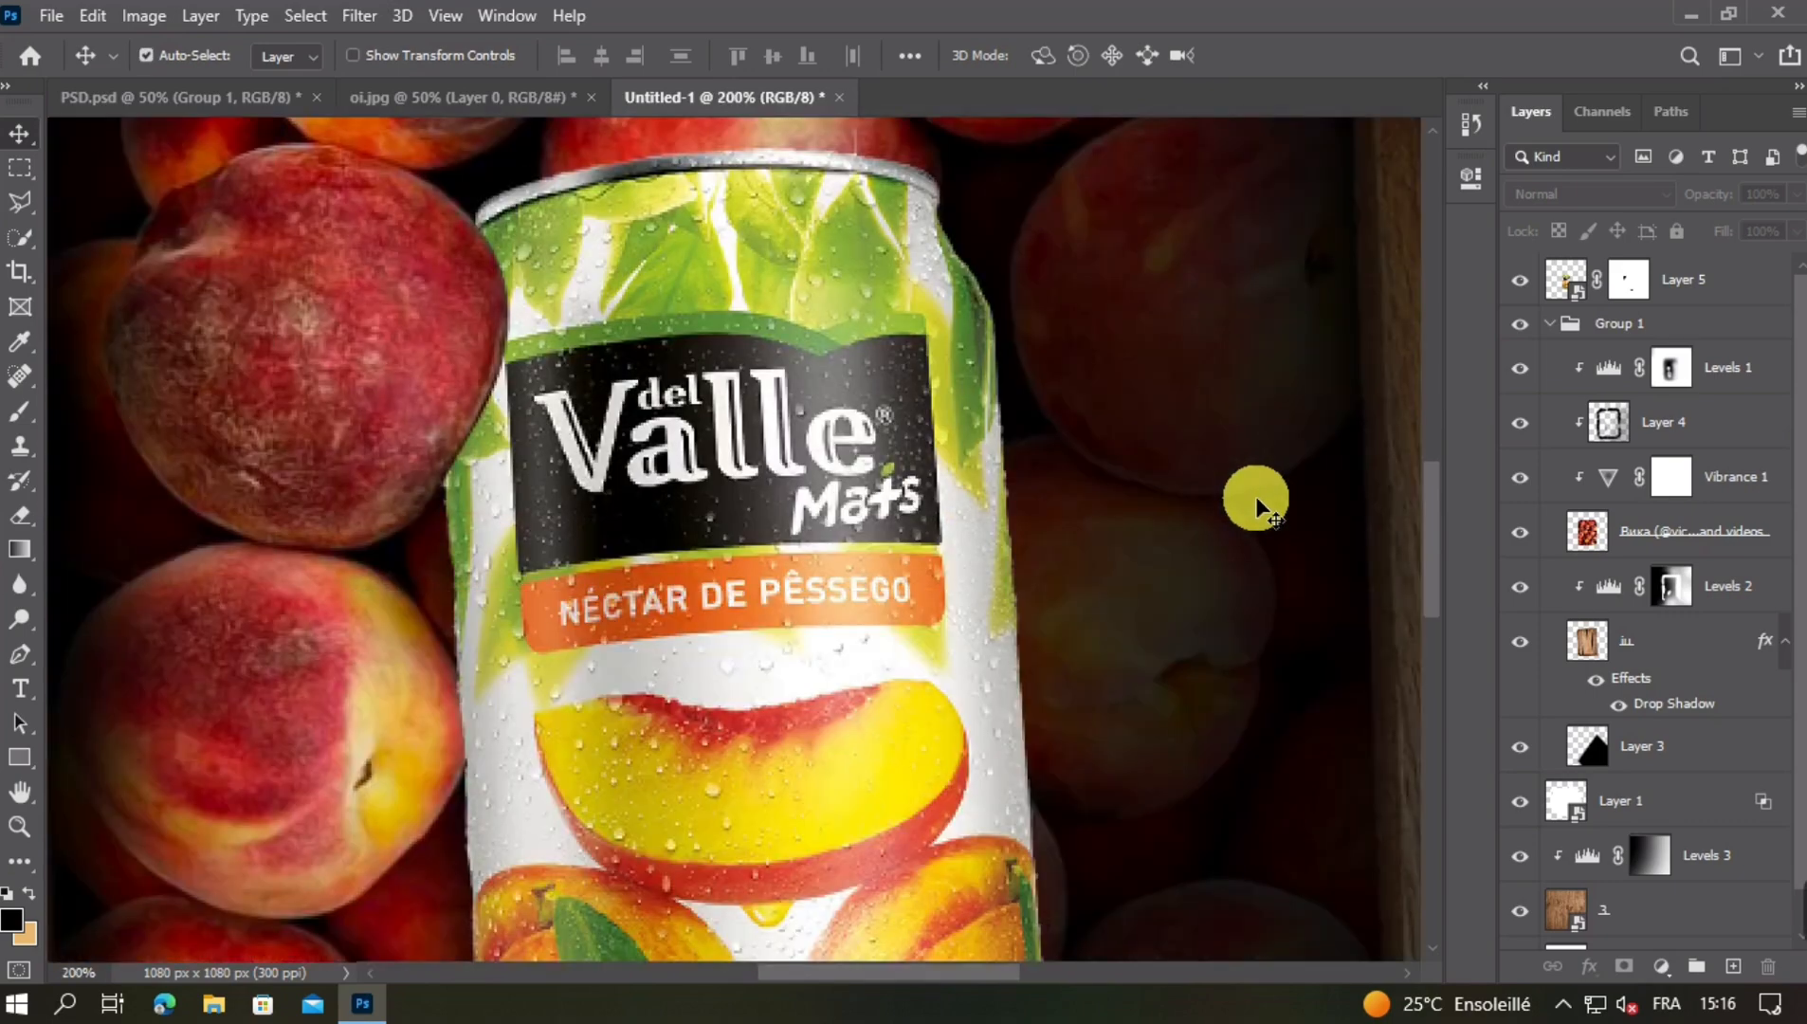
{"action": "scroll", "coordinate": [896, 613], "scroll_direction": "down", "scroll_amount": 8}
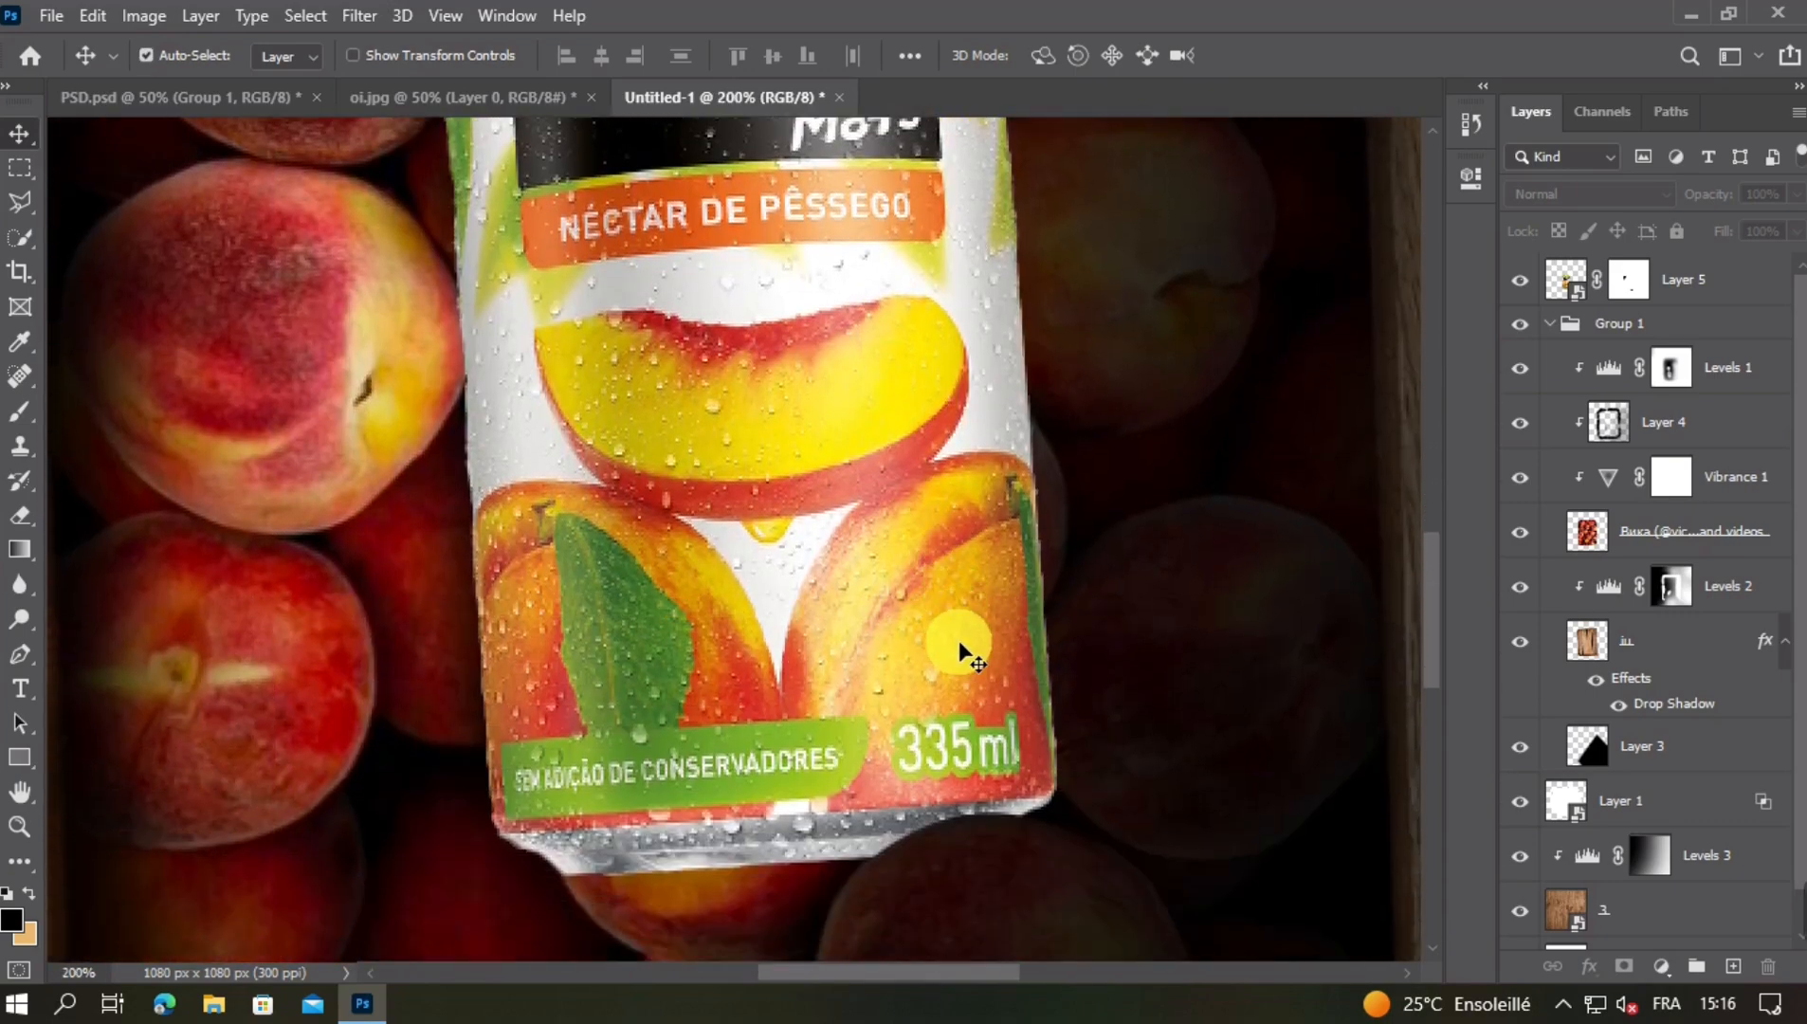
{"action": "key", "text": "ctrl+minus"}
{"action": "key", "text": "ctrl+minus"}
{"action": "key", "text": "ctrl+minus"}
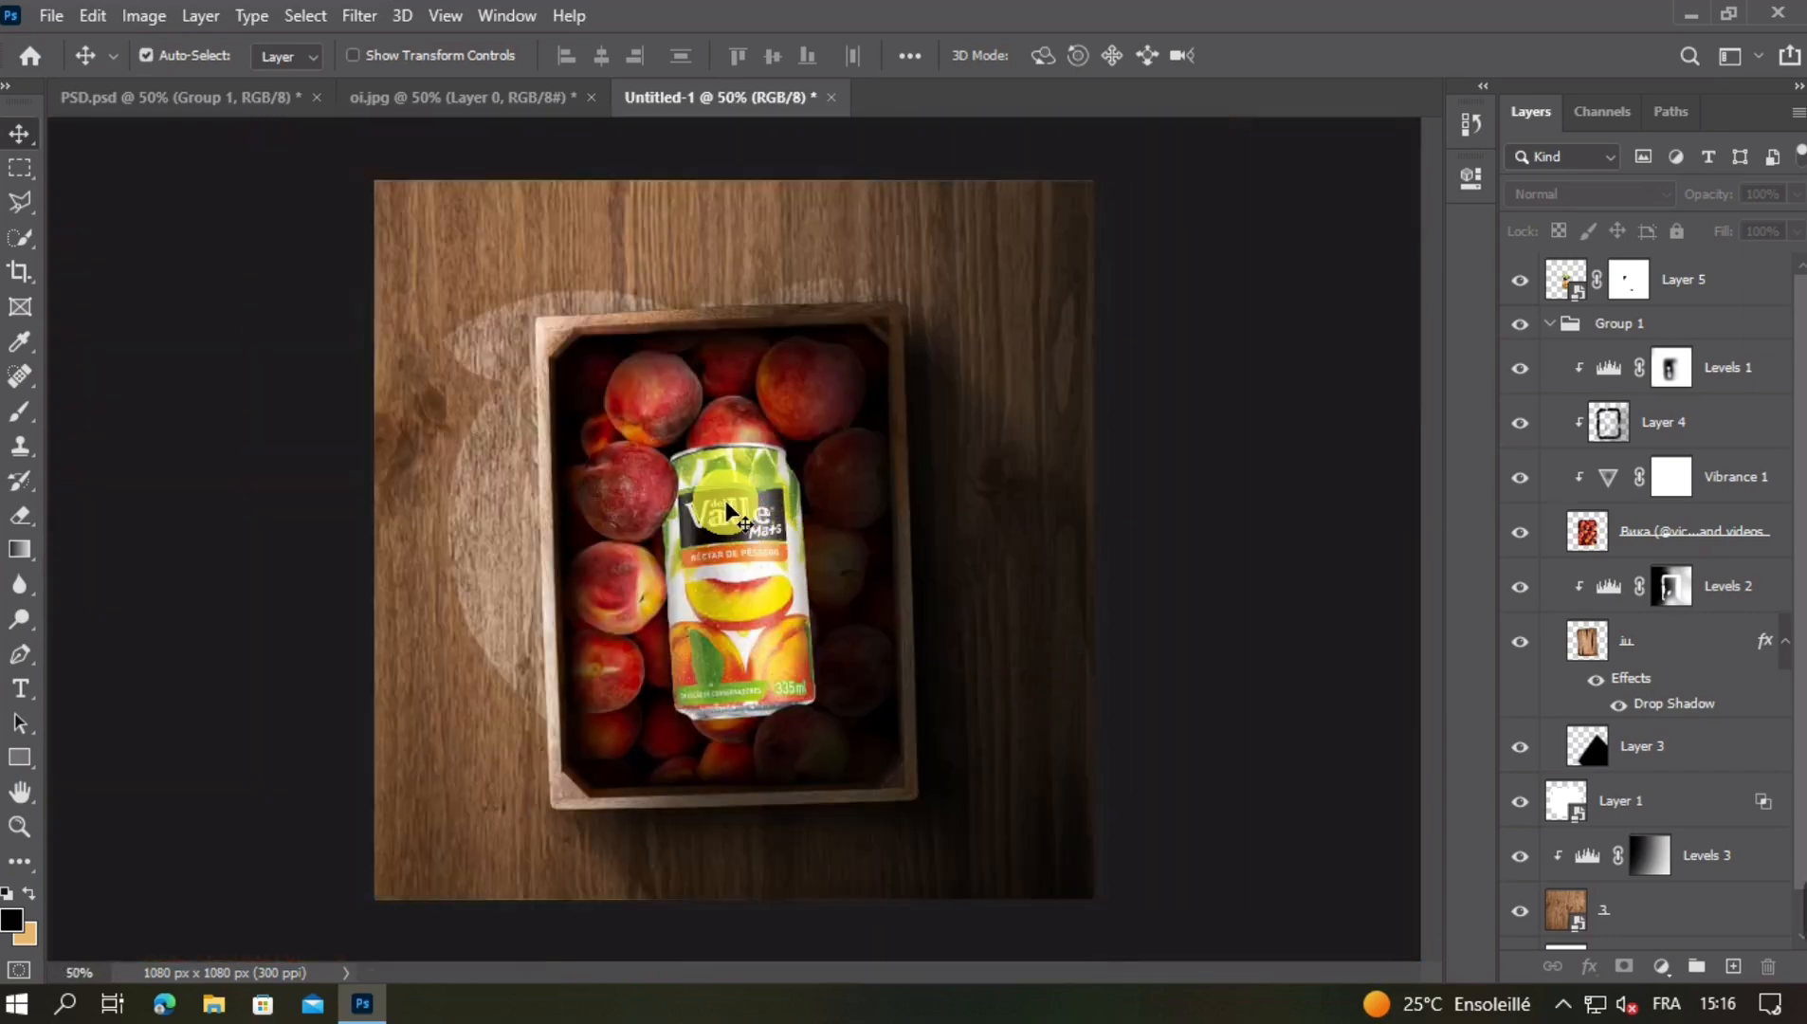
Convert the masked juice can layer into a smart object
{"action": "left_click", "coordinate": [752, 524]}
{"action": "right_click", "coordinate": [1735, 283]}
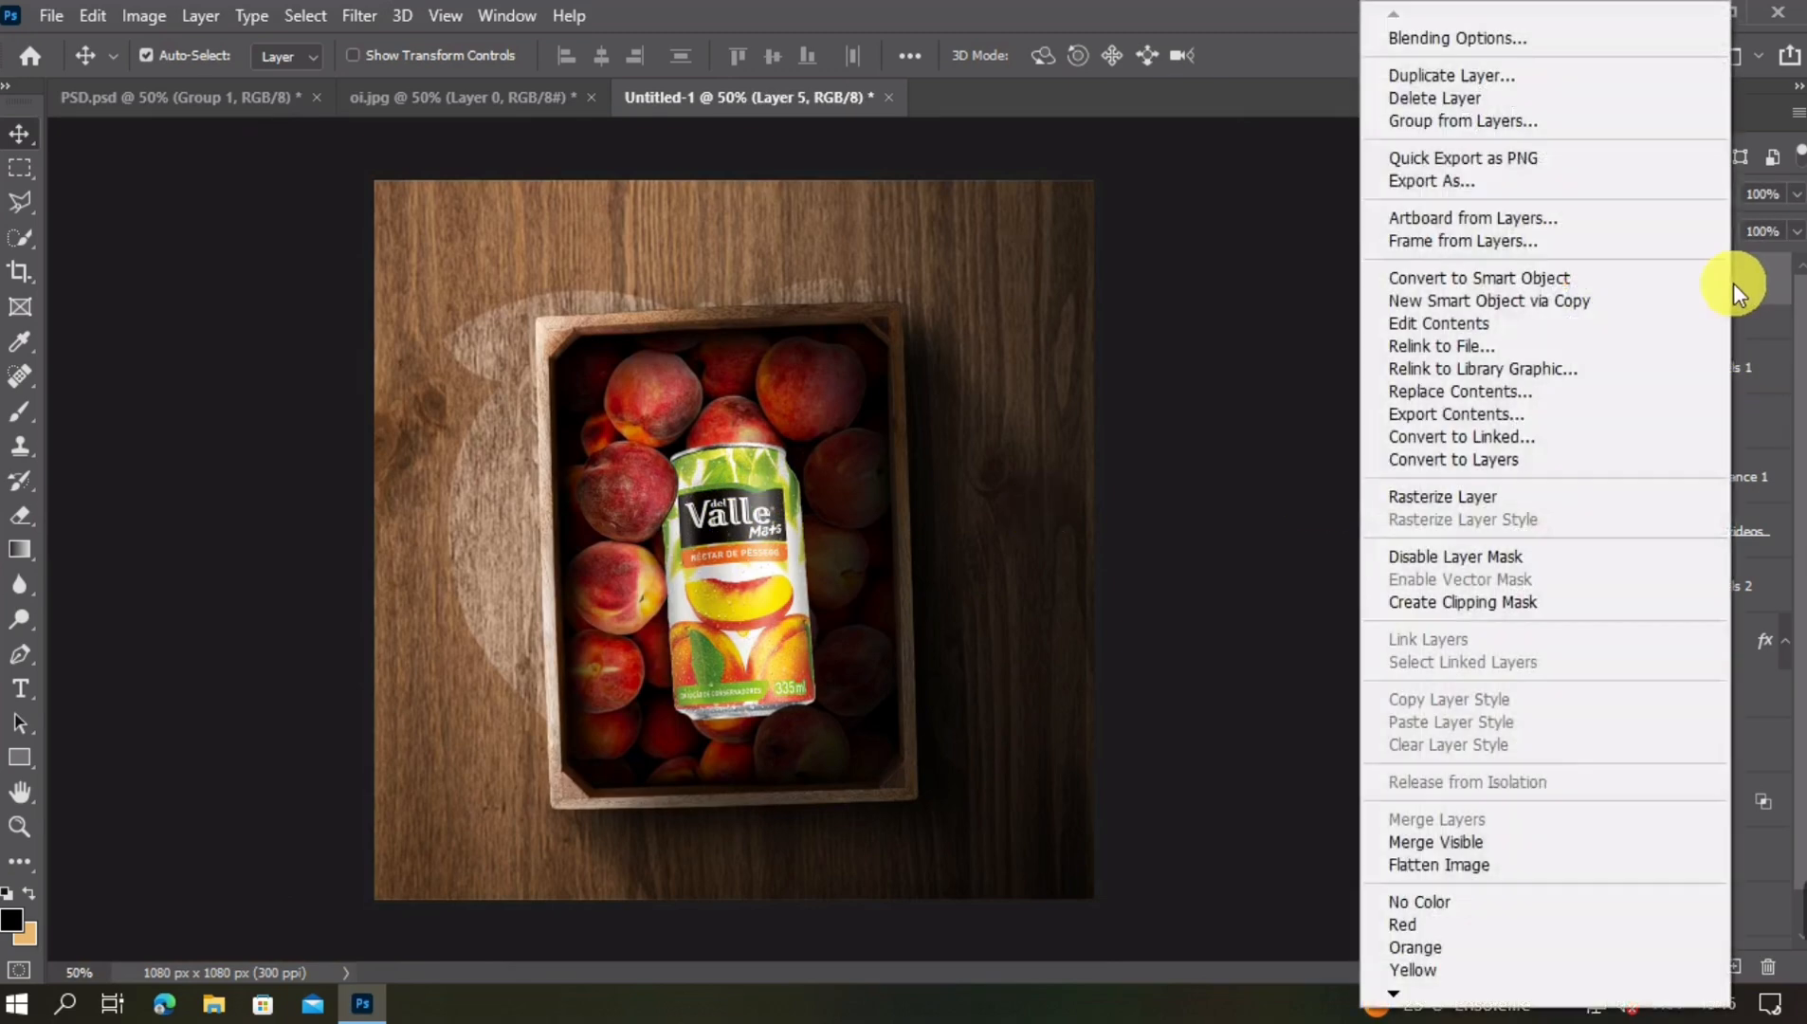
{"action": "left_click", "coordinate": [1489, 277]}
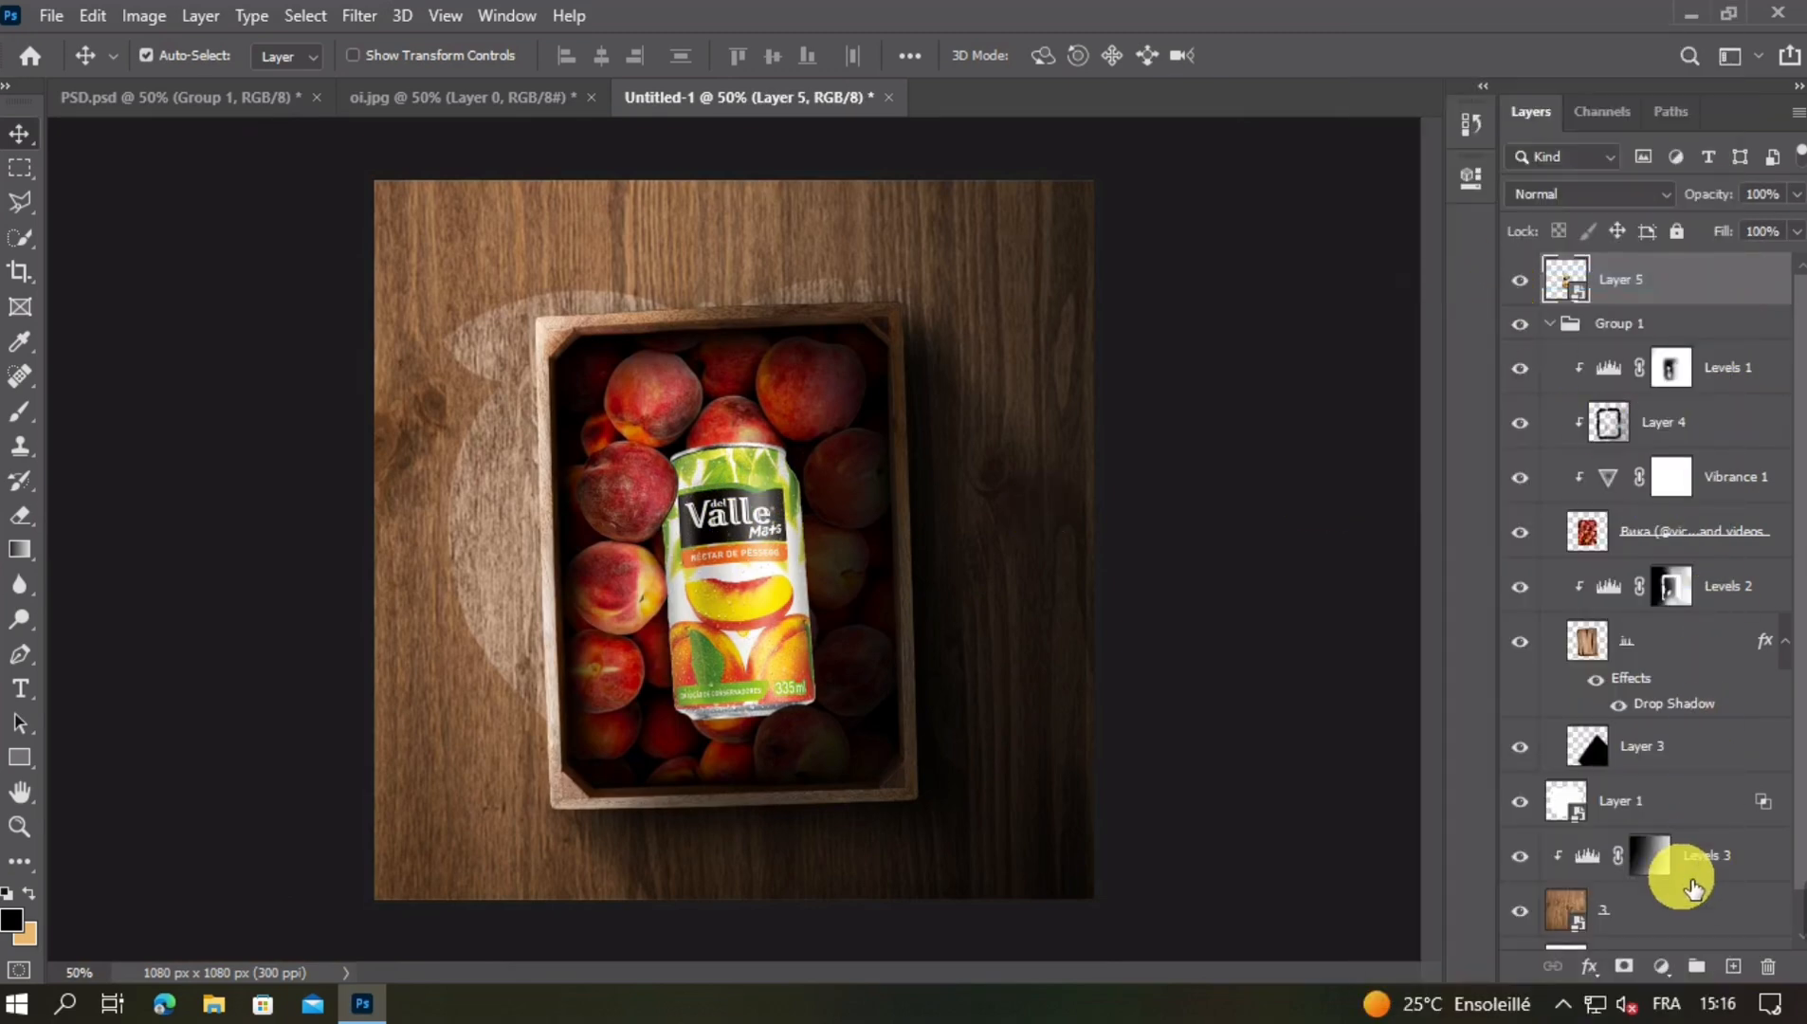
Add a Levels adjustment clipped to the can with the white output level at 32, and invert its mask to black
{"action": "left_click", "coordinate": [1662, 966]}
{"action": "left_click", "coordinate": [1637, 594]}
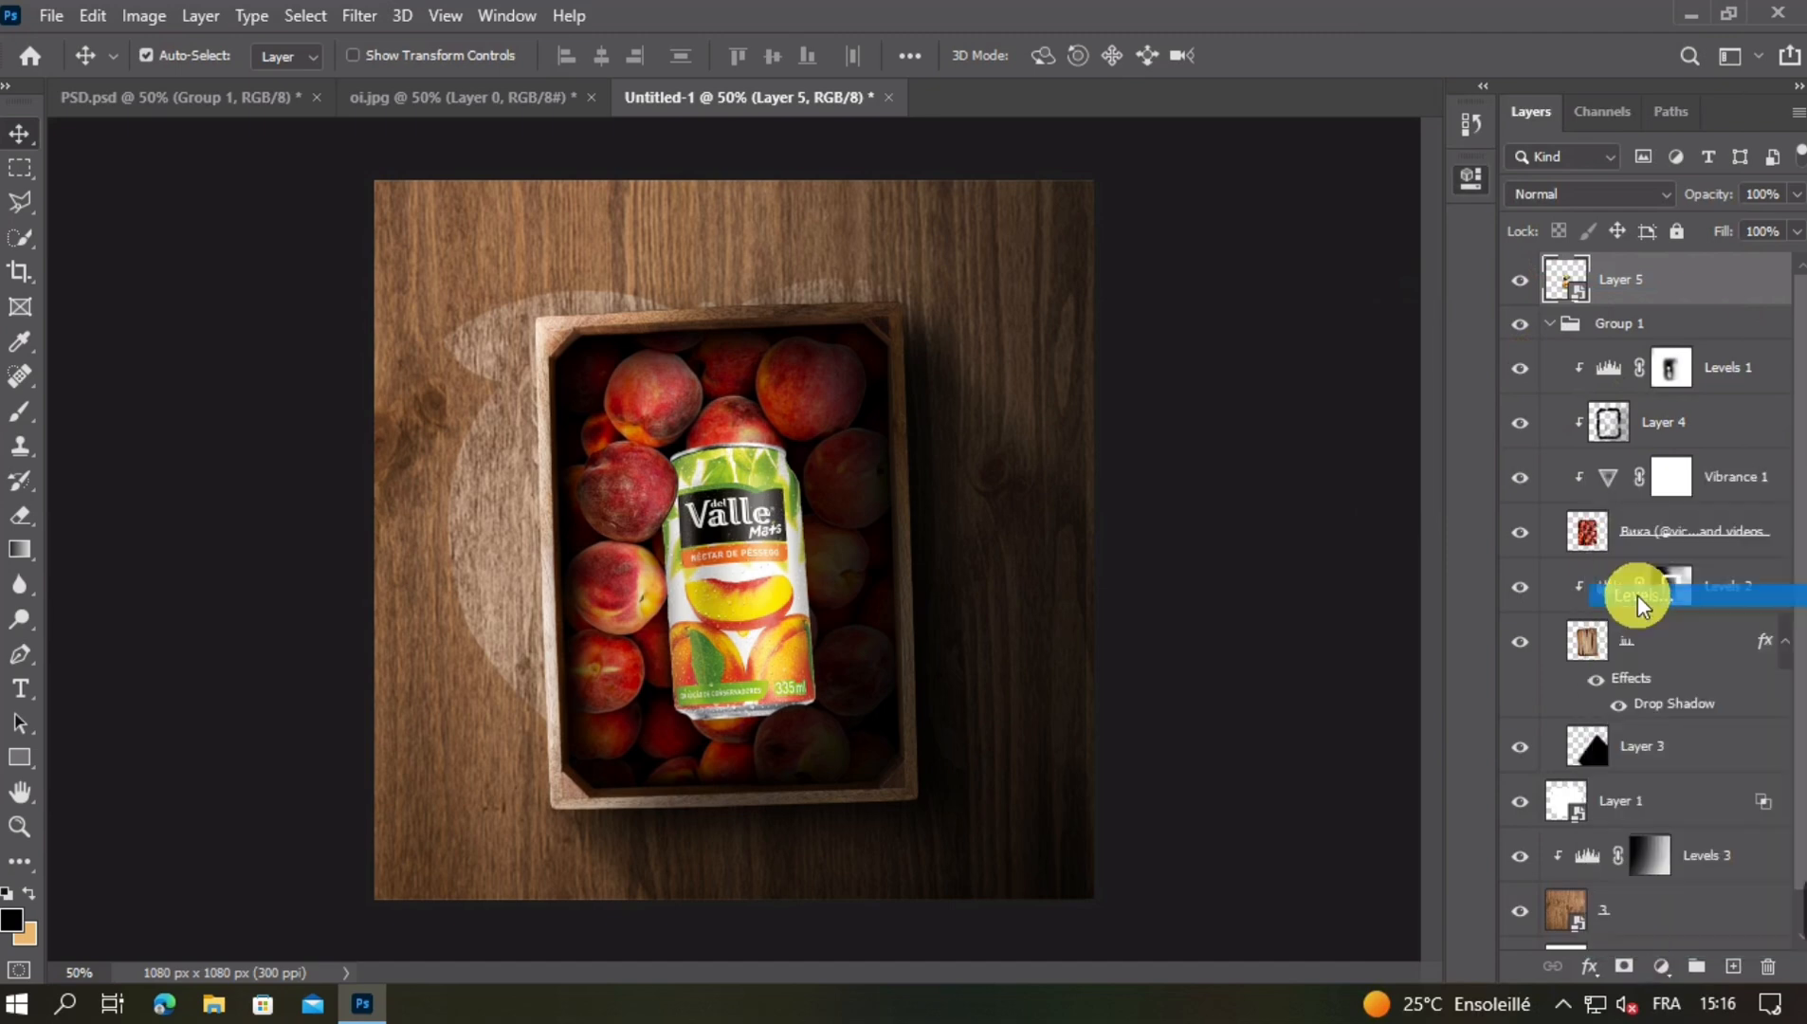
{"action": "left_click_drag", "start_coordinate": [1402, 531], "coordinate": [1155, 551]}
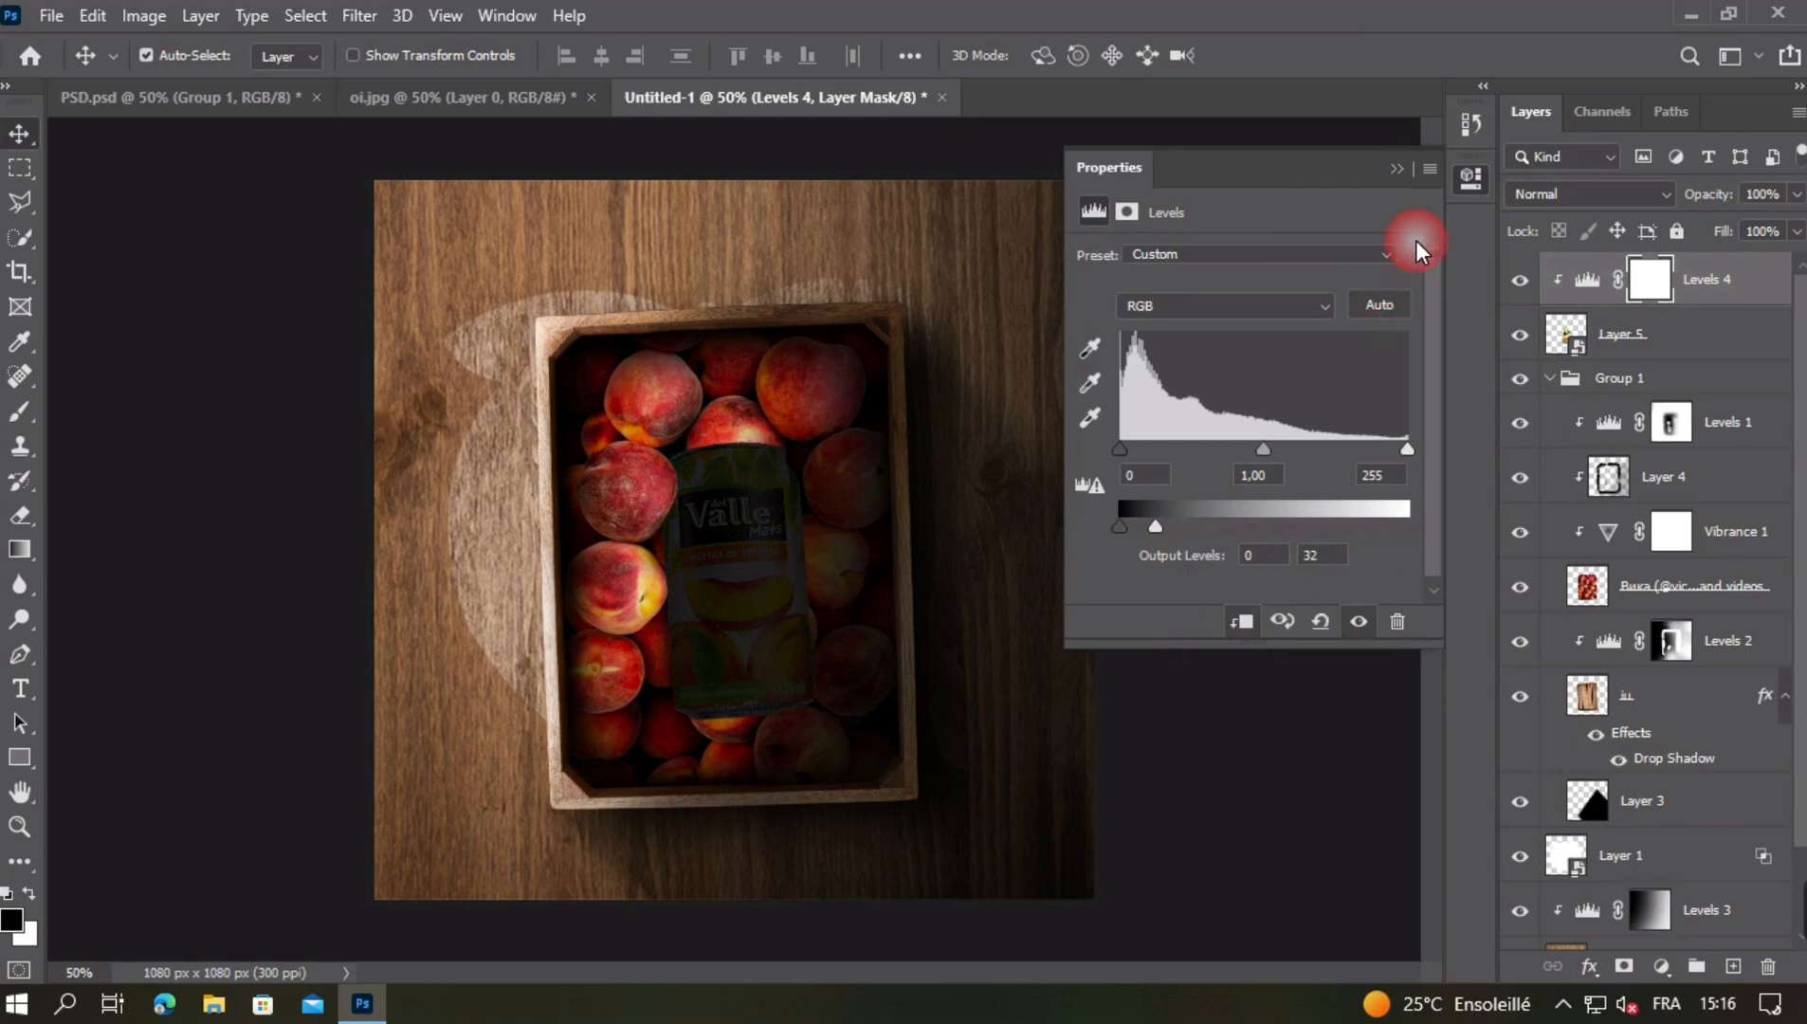
{"action": "left_click", "coordinate": [1392, 173]}
{"action": "key", "text": "ctrl+i"}
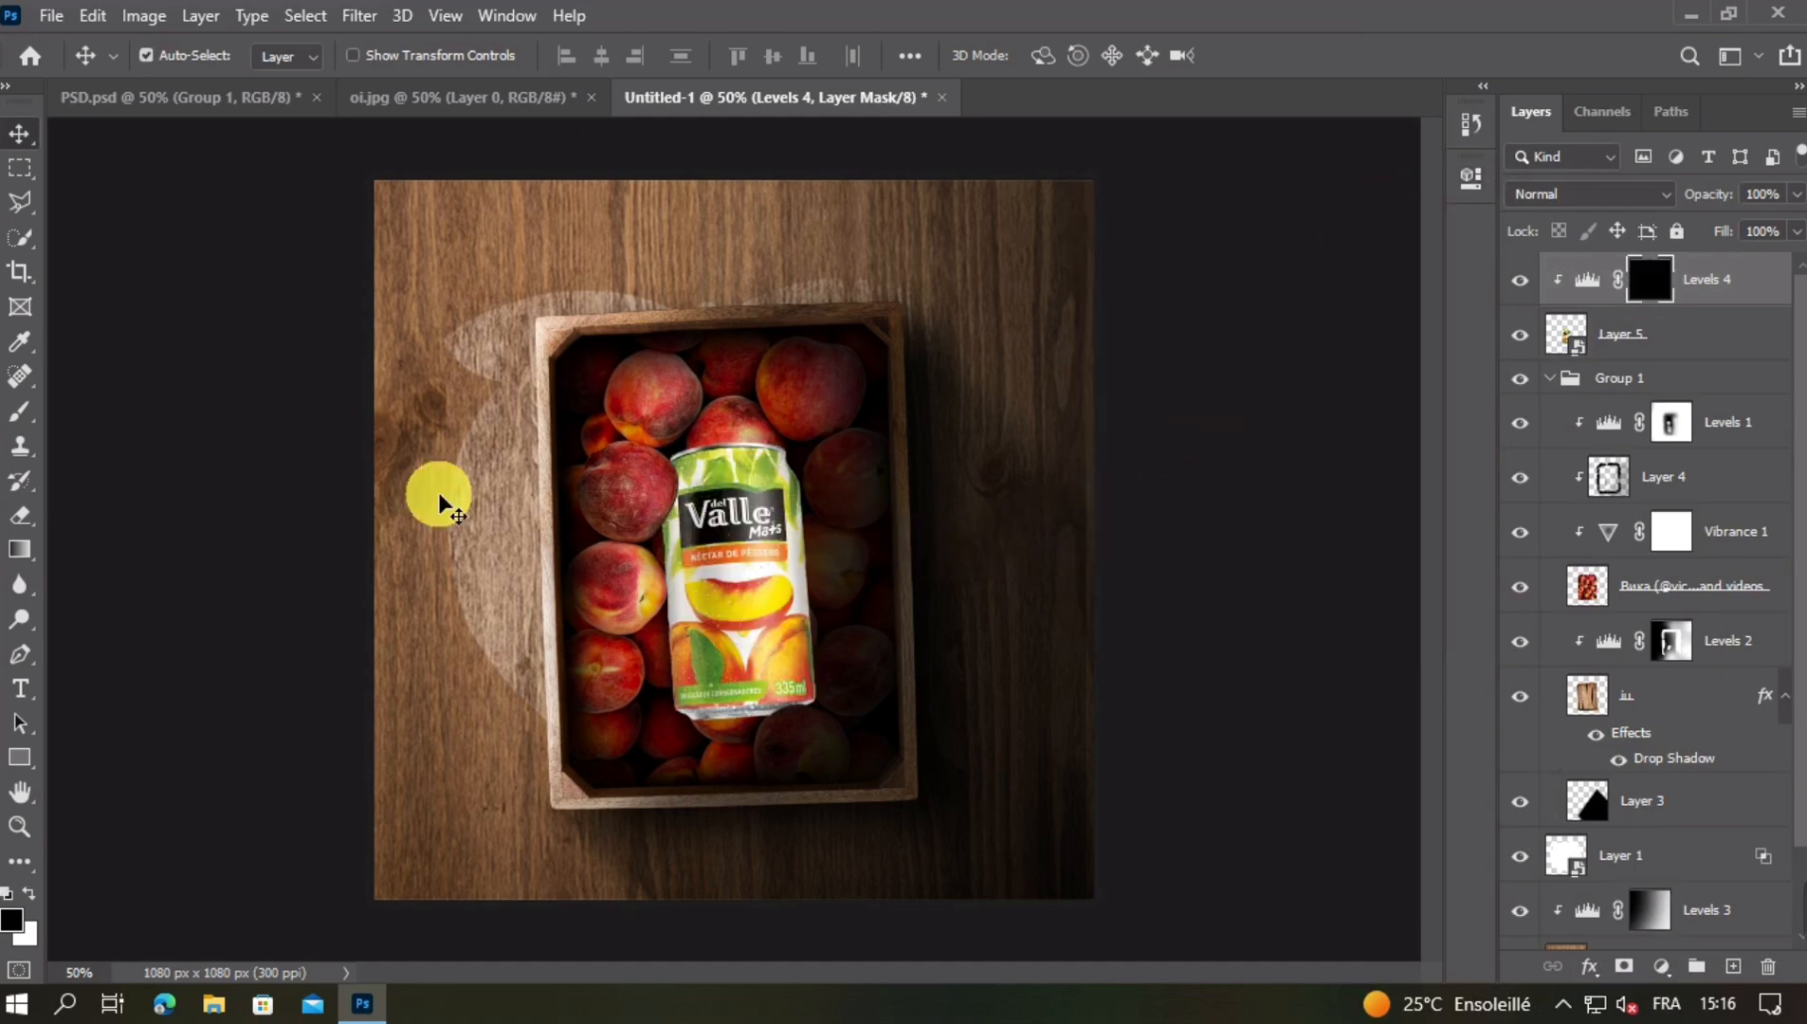
Set up a soft round brush with white as the foreground colour for the can's Levels mask
{"action": "left_click", "coordinate": [20, 412]}
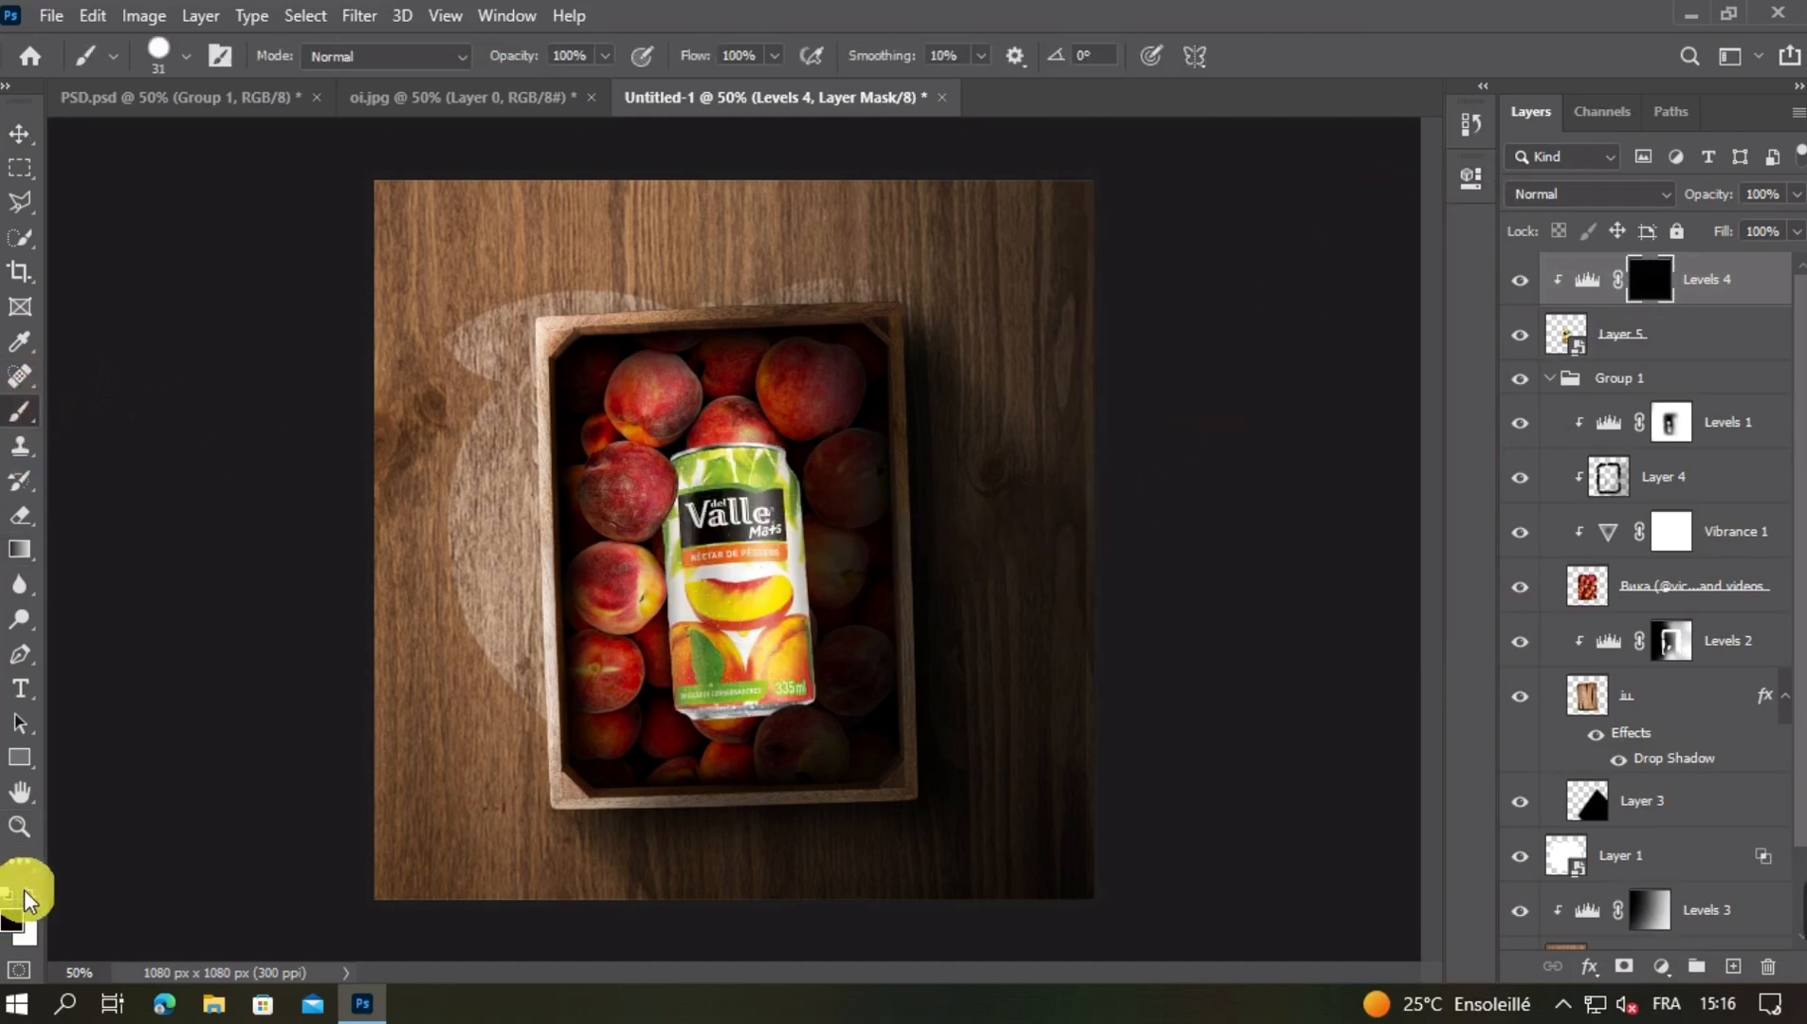
{"action": "key", "text": "ctrl+plus"}
{"action": "key", "text": "ctrl+plus"}
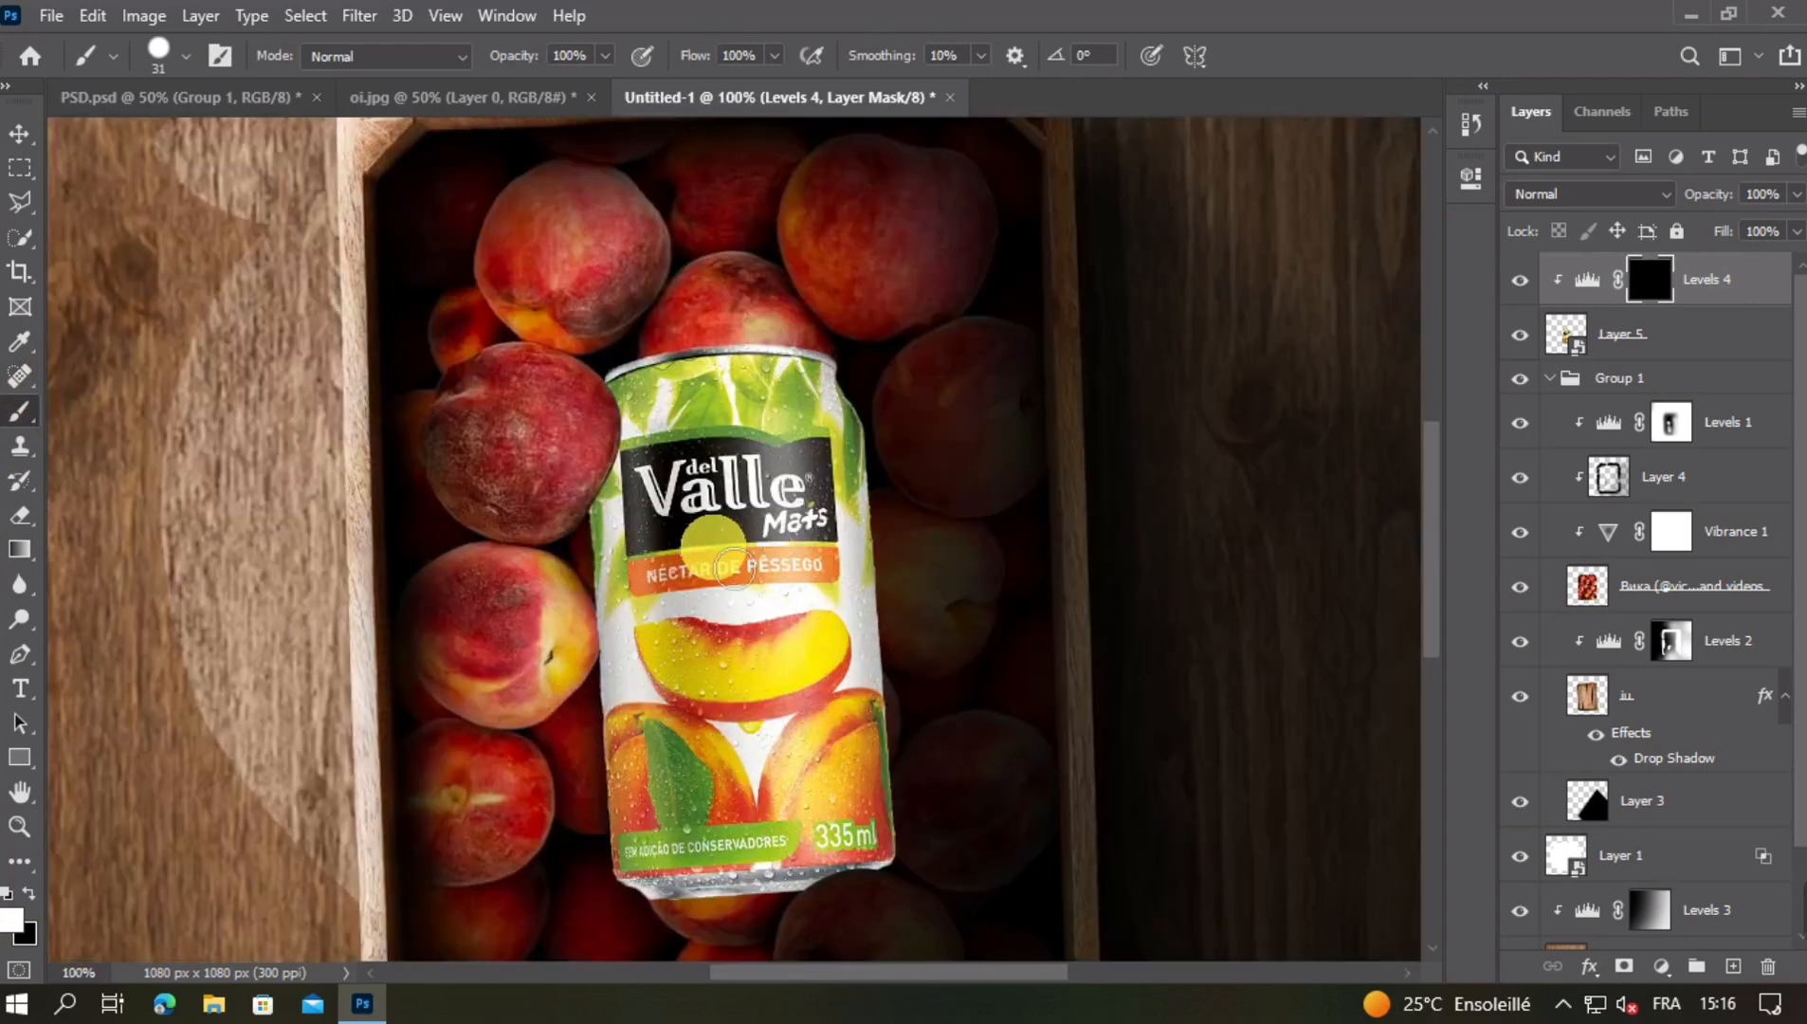
{"action": "left_click_drag", "start_coordinate": [618, 466], "coordinate": [663, 466]}
{"action": "right_click", "coordinate": [659, 464]}
{"action": "left_click", "coordinate": [618, 457]}
{"action": "left_click", "coordinate": [670, 522]}
{"action": "key", "text": "ctrl+z"}
{"action": "left_click", "coordinate": [189, 60]}
{"action": "left_click", "coordinate": [190, 353]}
Paint white on the can's Levels mask where the can meets the left peaches and the peach at its base
{"action": "left_click", "coordinate": [531, 468]}
{"action": "mouse_move", "coordinate": [593, 408]}
{"action": "left_mouse_down"}
{"action": "mouse_move", "coordinate": [607, 510]}
{"action": "mouse_move", "coordinate": [591, 406]}
{"action": "mouse_move", "coordinate": [578, 493]}
{"action": "mouse_move", "coordinate": [584, 437]}
{"action": "left_mouse_up"}
{"action": "key", "text": "ctrl+z"}
{"action": "left_click_drag", "start_coordinate": [787, 548], "coordinate": [772, 365]}
{"action": "mouse_move", "coordinate": [858, 734]}
{"action": "left_mouse_down"}
{"action": "mouse_move", "coordinate": [879, 734]}
{"action": "mouse_move", "coordinate": [836, 719]}
{"action": "left_mouse_up"}
{"action": "key", "text": "ctrl+z"}
{"action": "left_click_drag", "start_coordinate": [855, 730], "coordinate": [773, 740]}
{"action": "left_click_drag", "start_coordinate": [869, 691], "coordinate": [917, 690]}
{"action": "scroll", "coordinate": [961, 655], "scroll_direction": "down", "scroll_amount": 5}
Add a drop shadow to the juice can layer with 80% opacity, 30 px distance and 40 px size
{"action": "left_click", "coordinate": [20, 133]}
{"action": "left_click", "coordinate": [1678, 353]}
{"action": "double_click", "coordinate": [1693, 350]}
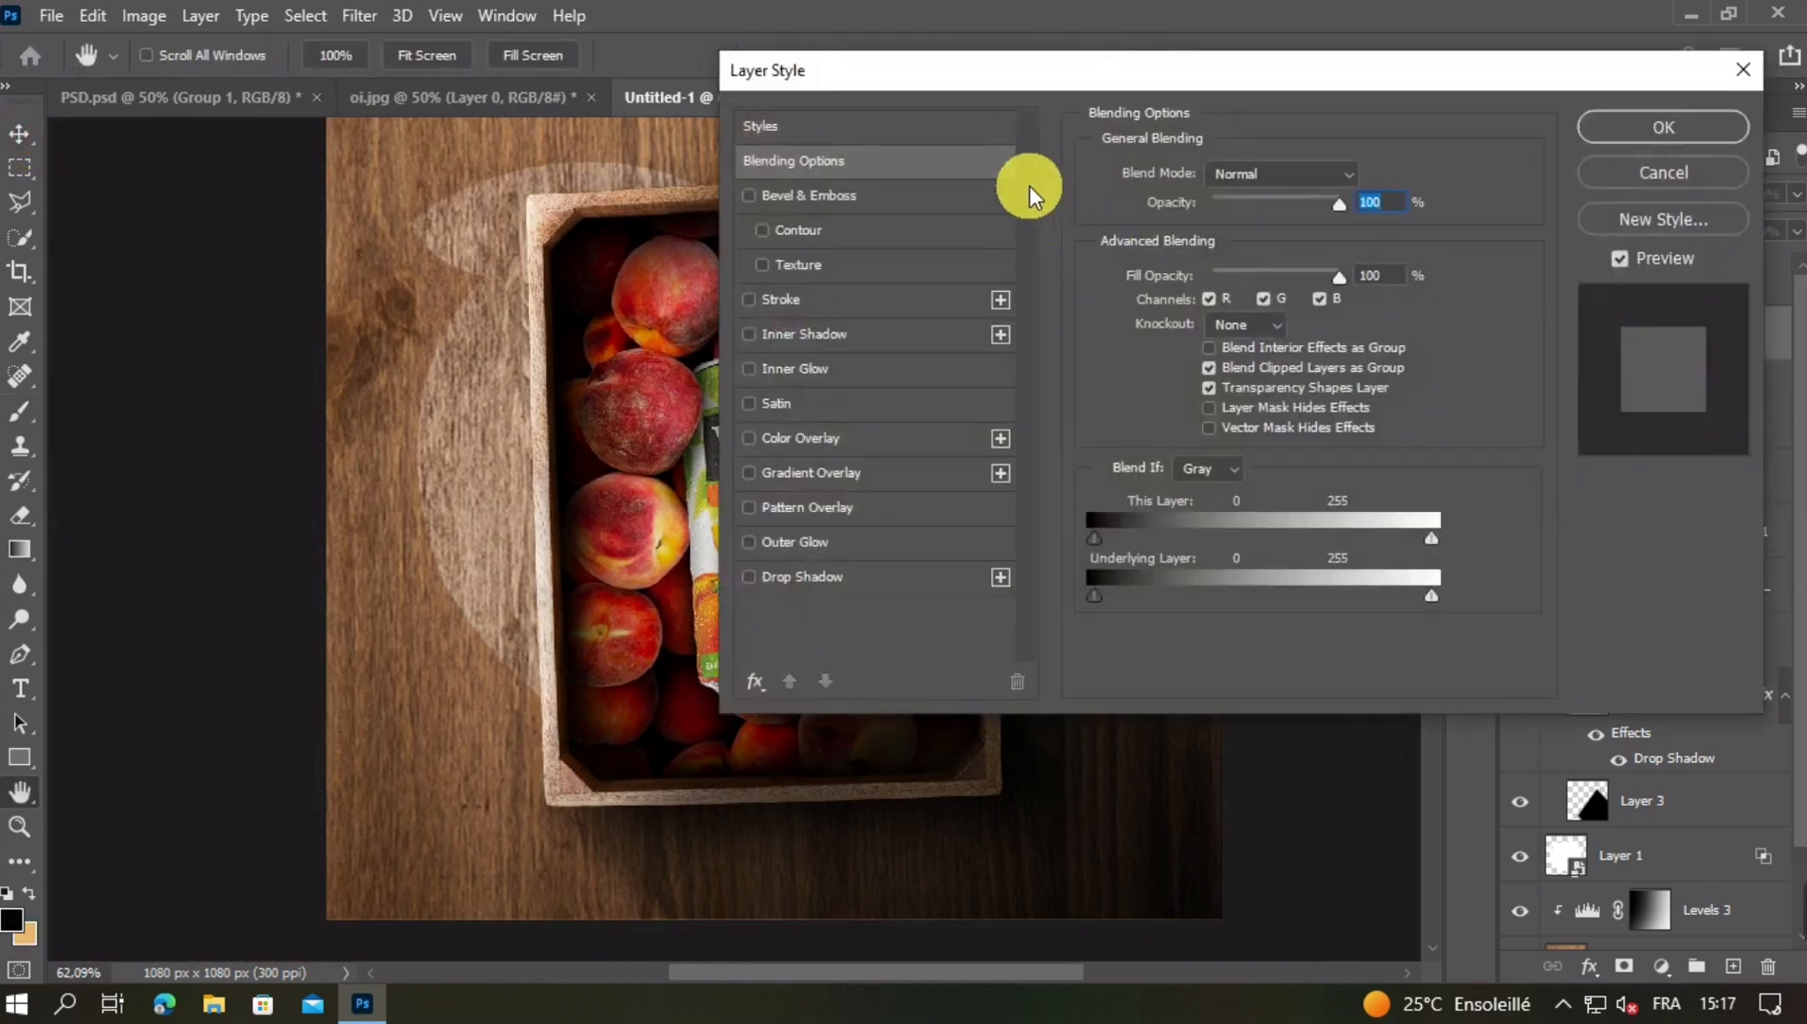
{"action": "left_click_drag", "start_coordinate": [953, 81], "coordinate": [1241, 32]}
{"action": "left_click", "coordinate": [1101, 525]}
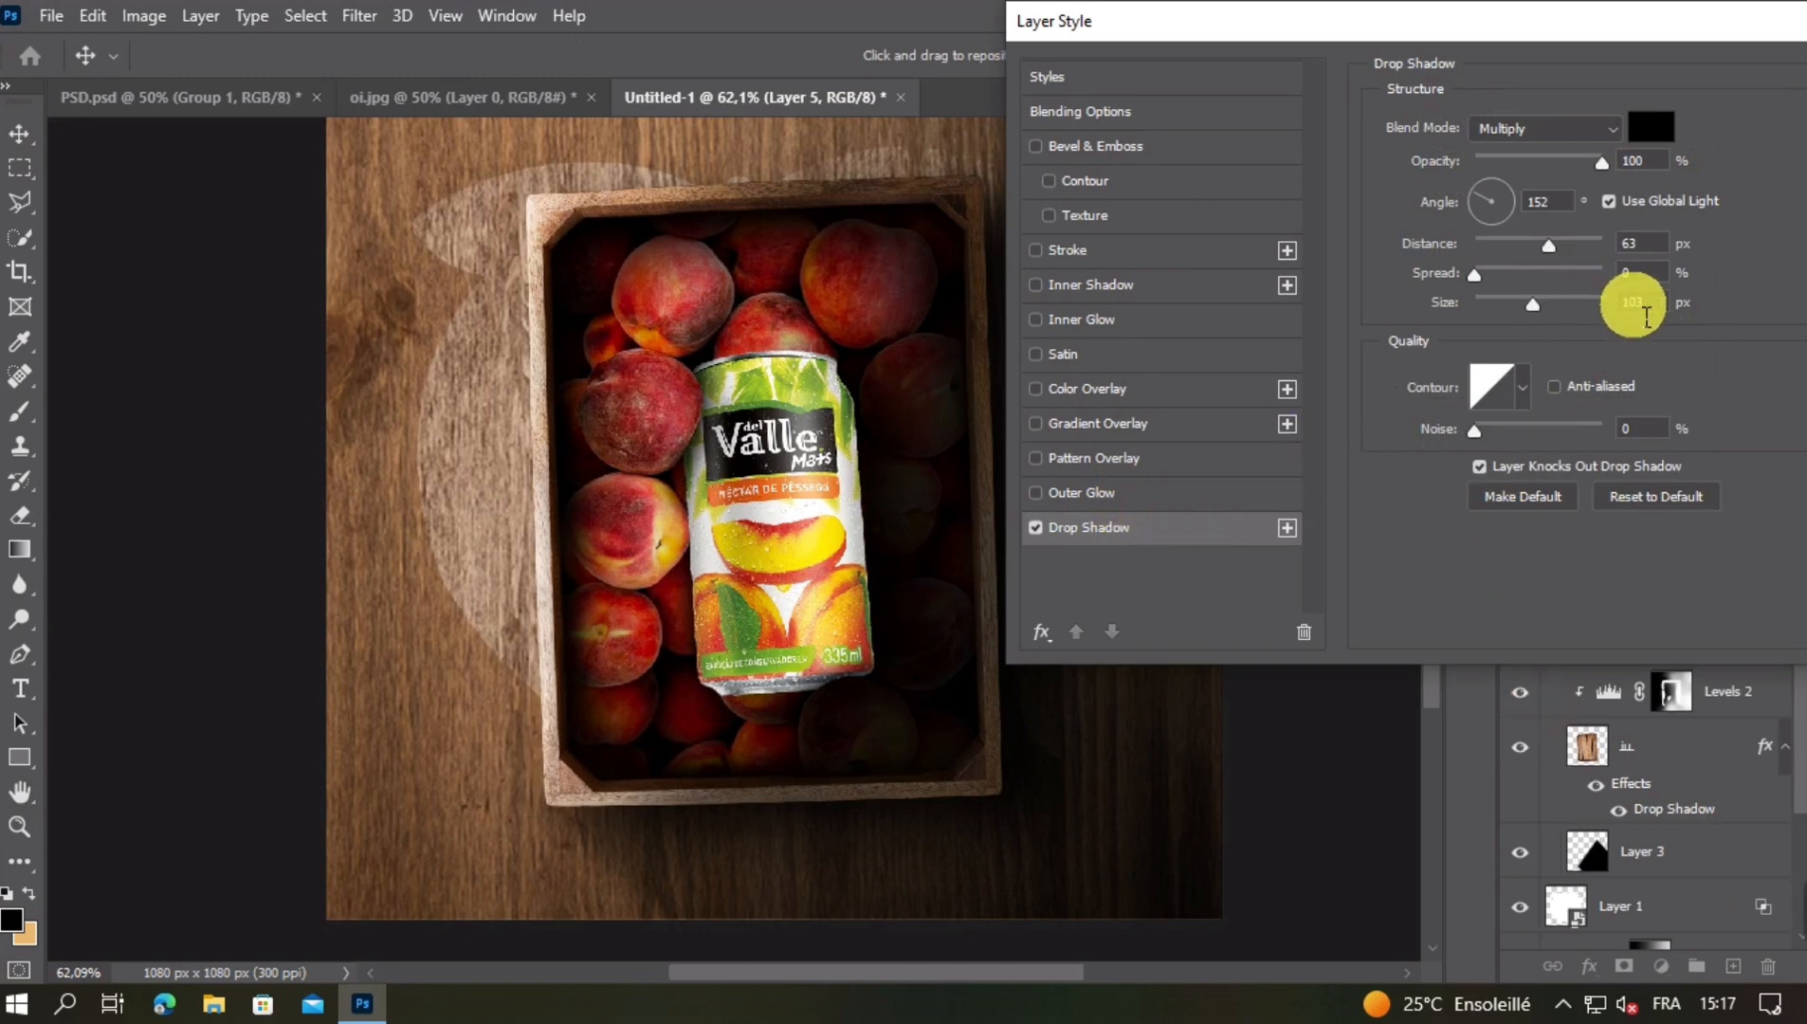
{"action": "type", "text": "40"}
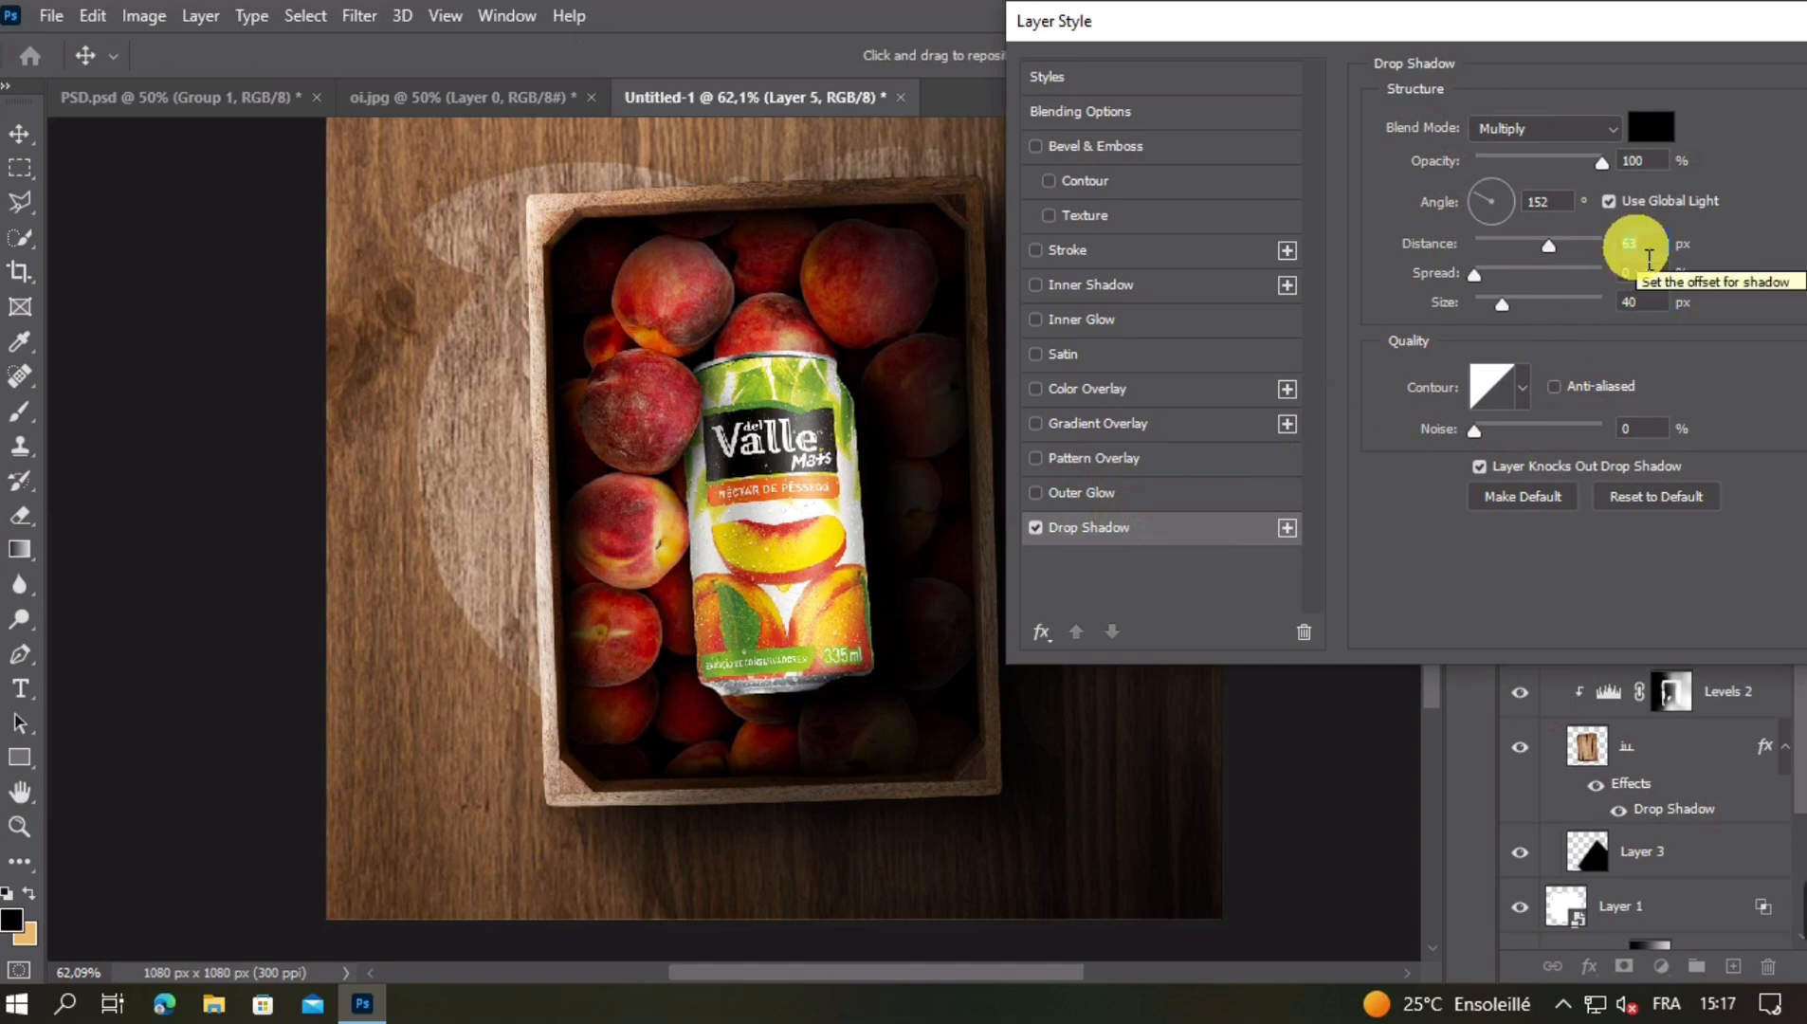
{"action": "type", "text": "30"}
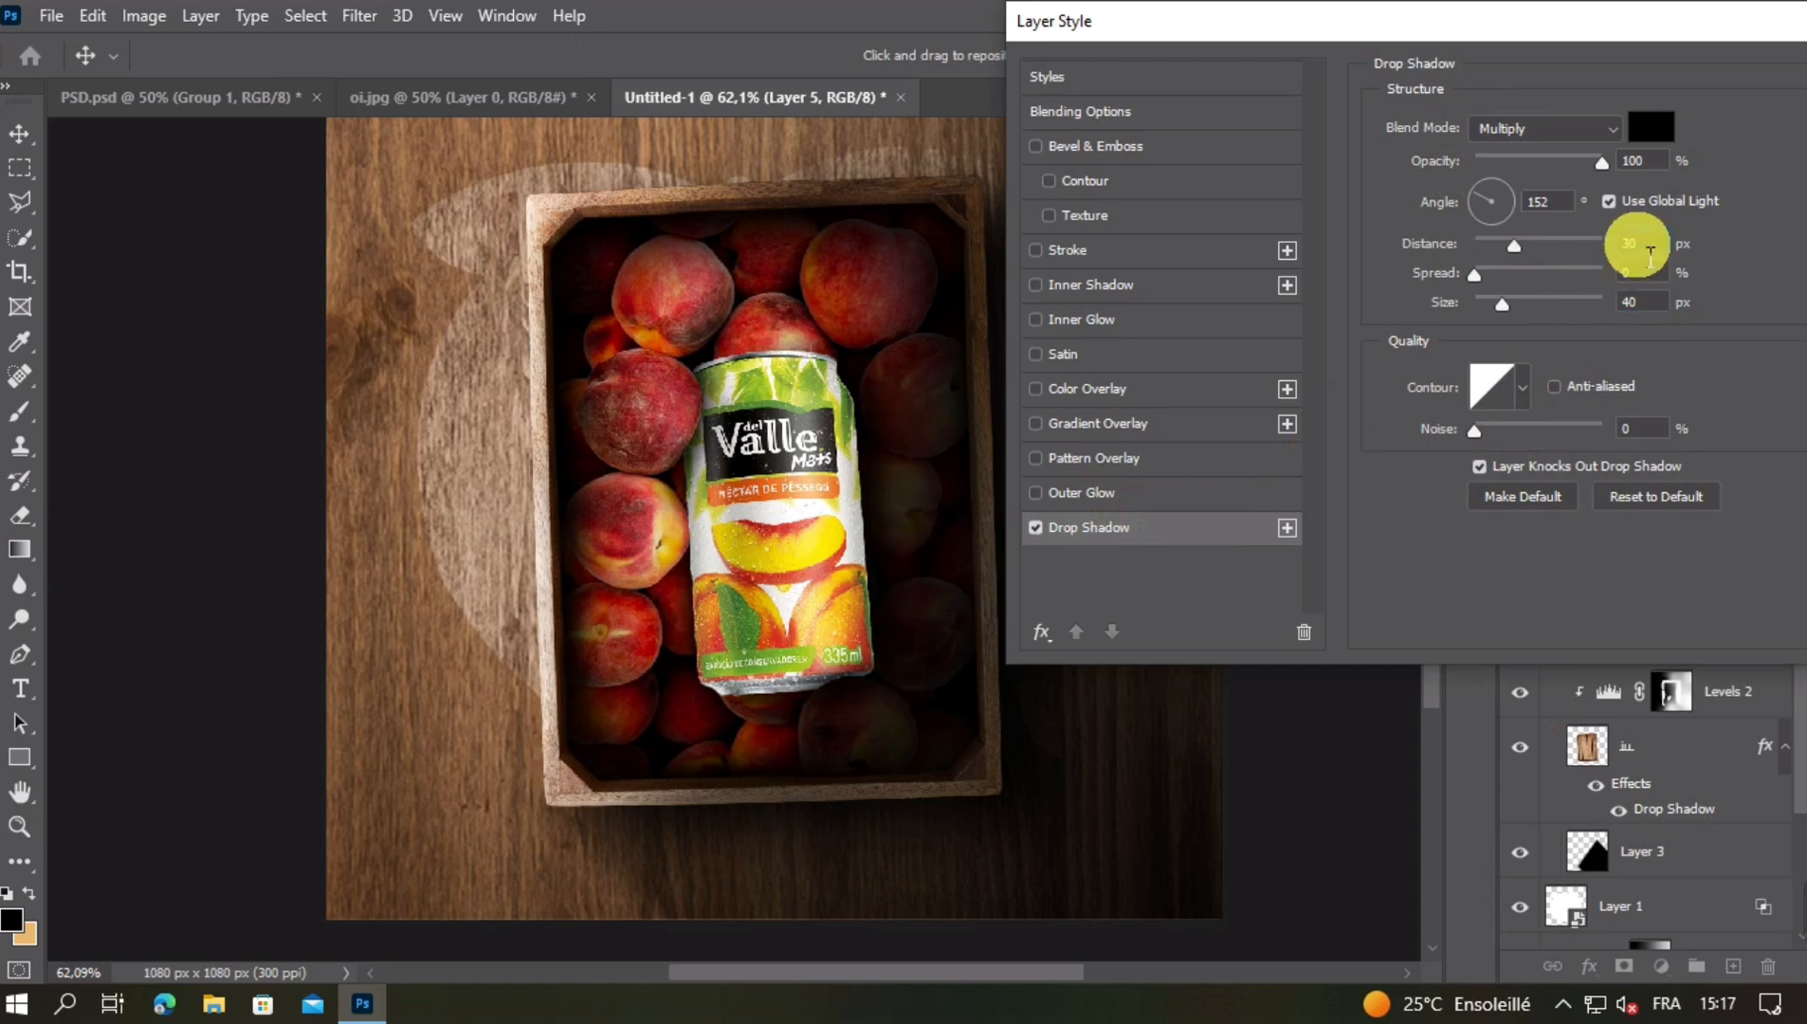
{"action": "type", "text": "80"}
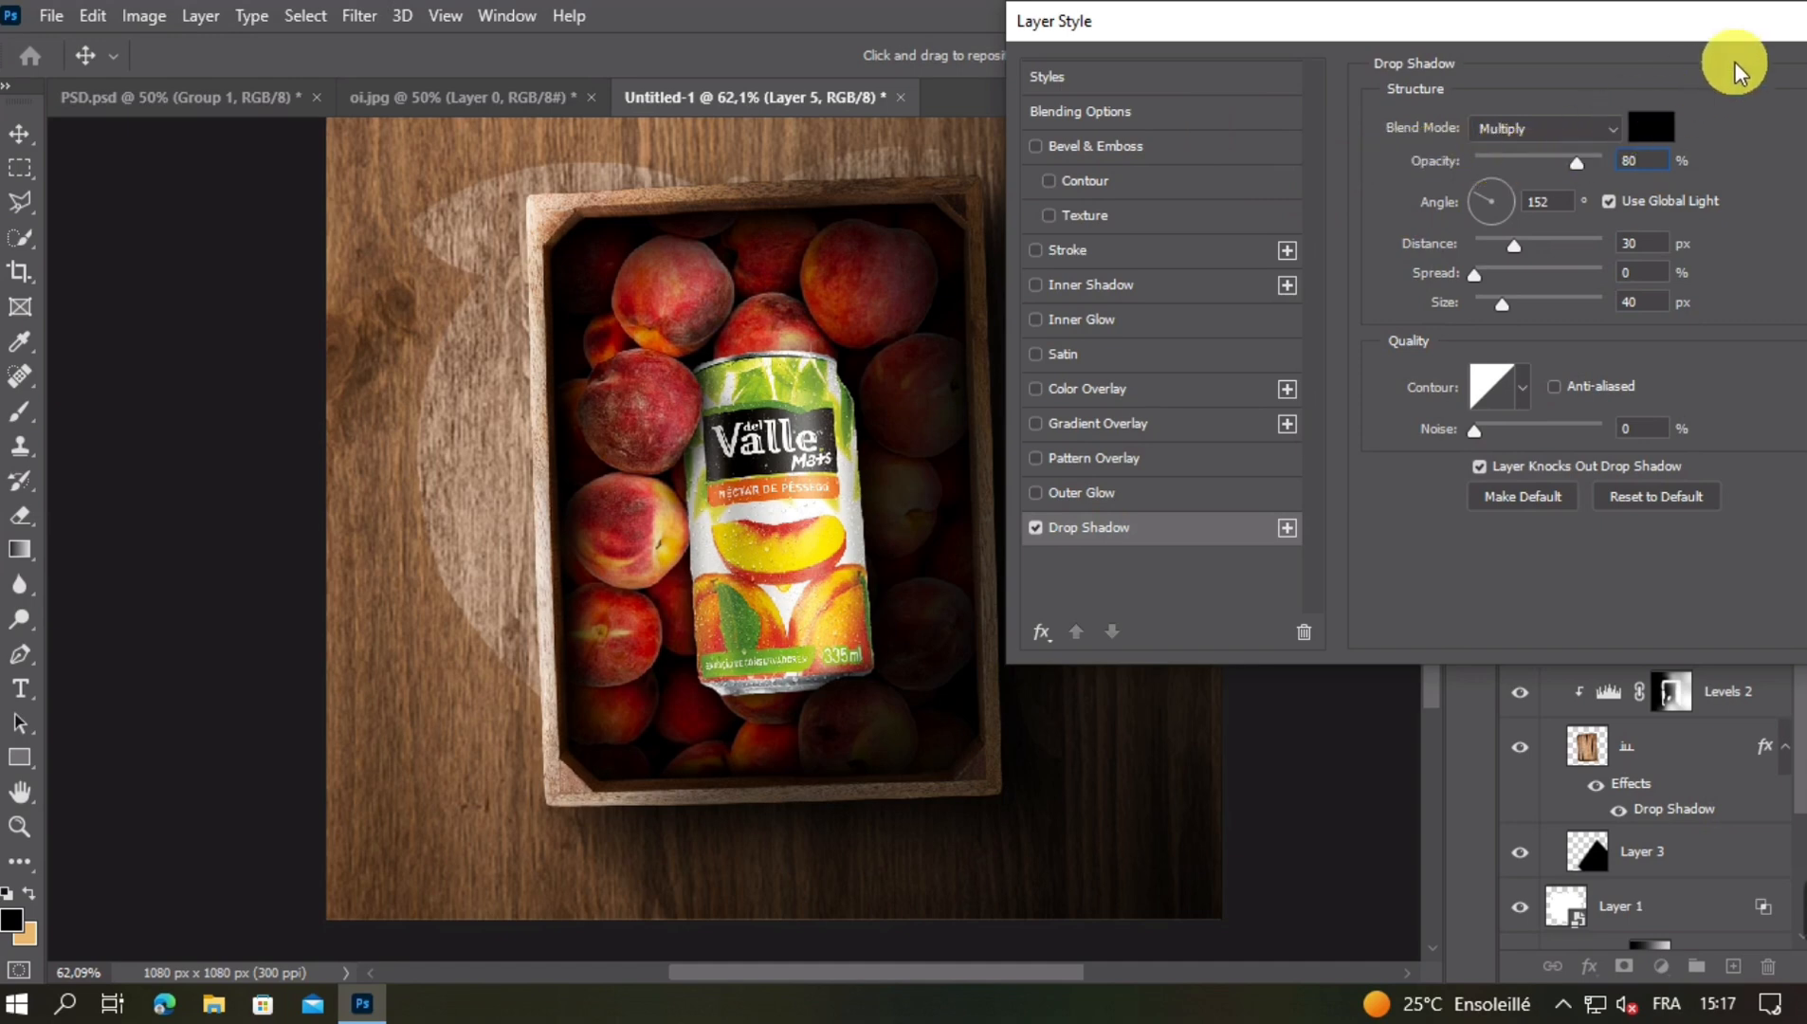
{"action": "left_click_drag", "start_coordinate": [1735, 40], "coordinate": [1497, 71]}
{"action": "left_click", "coordinate": [1730, 112]}
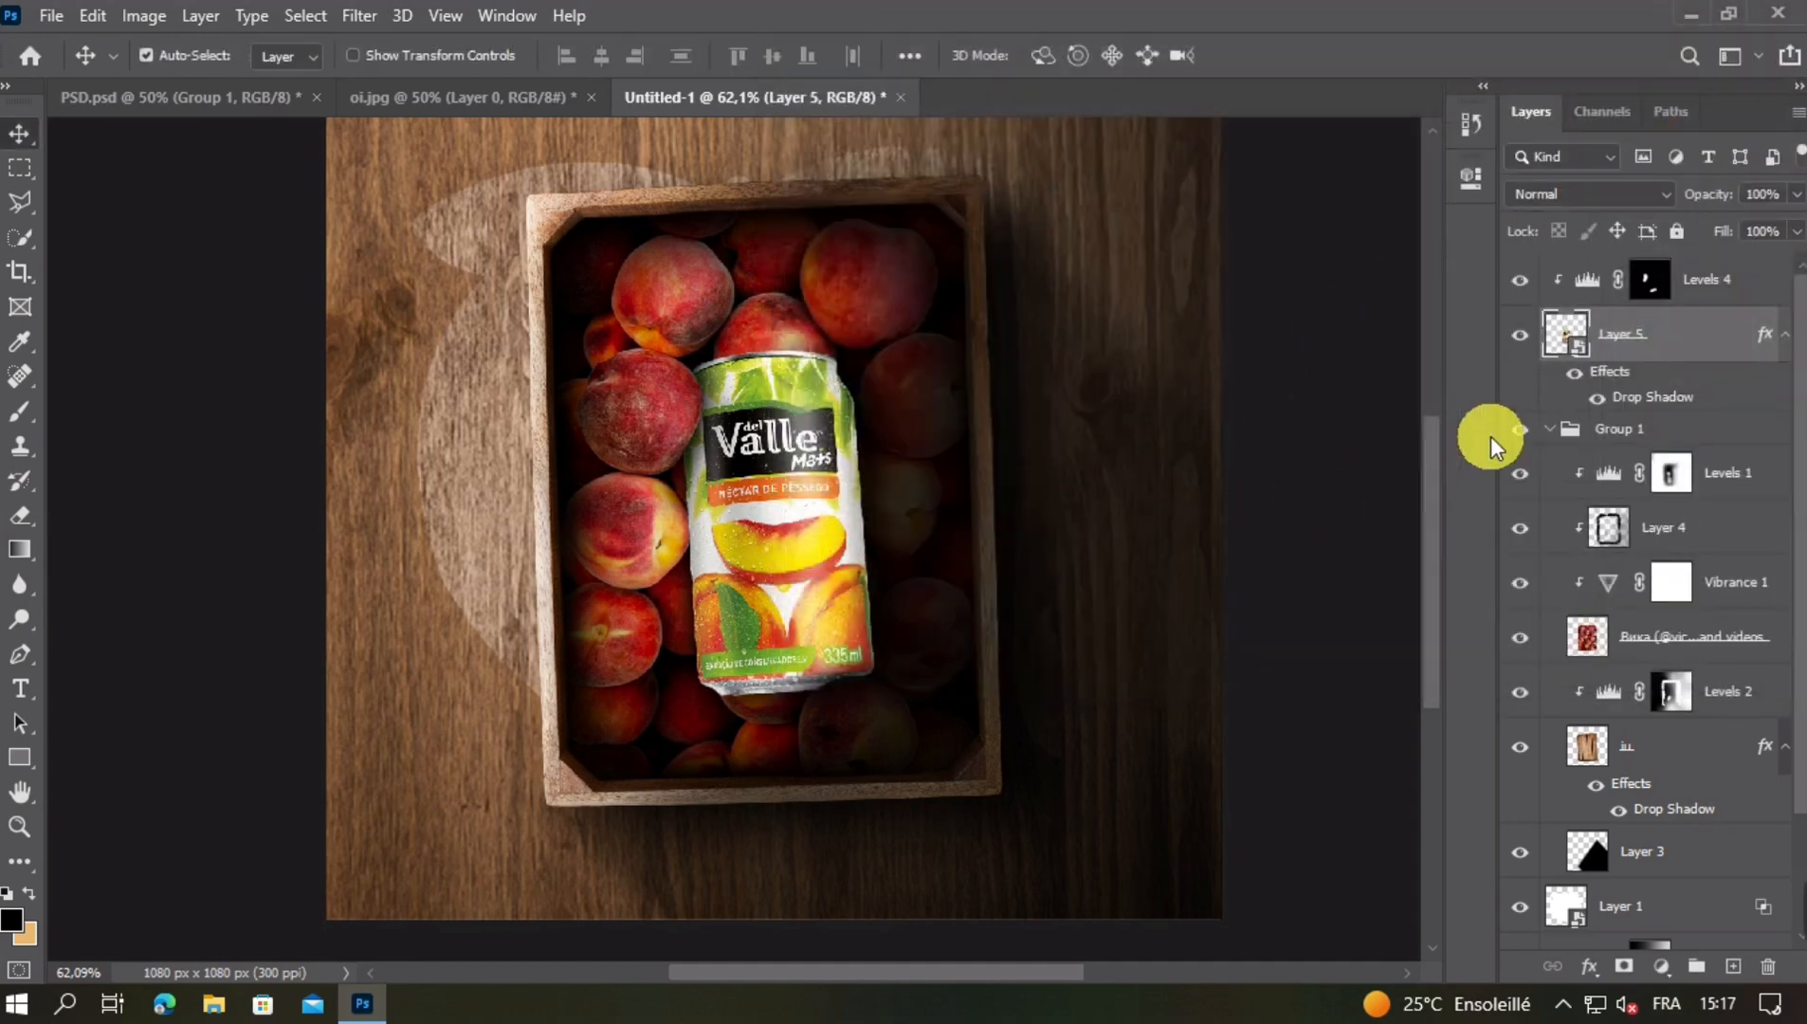
{"action": "left_click", "coordinate": [1601, 399]}
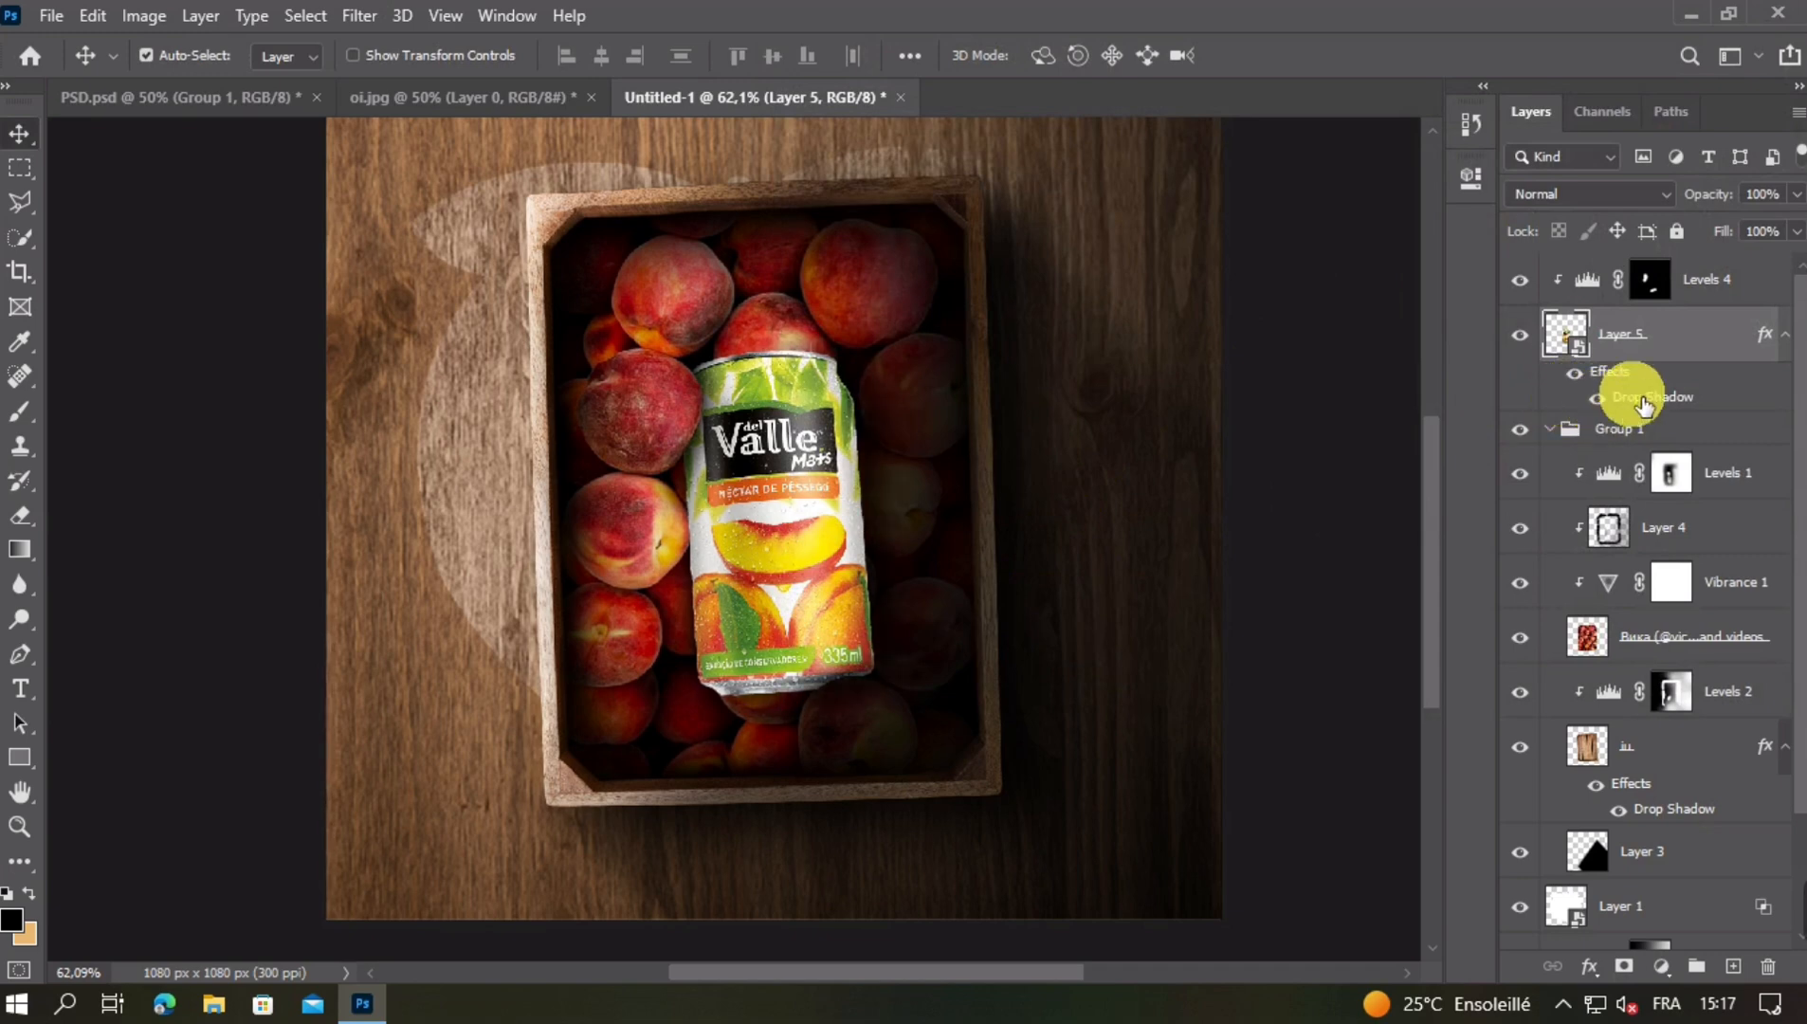
Shade the can's right side by painting its Levels mask white with large soft brushes, from about 220 up to 650 px
{"action": "left_click", "coordinate": [1649, 279]}
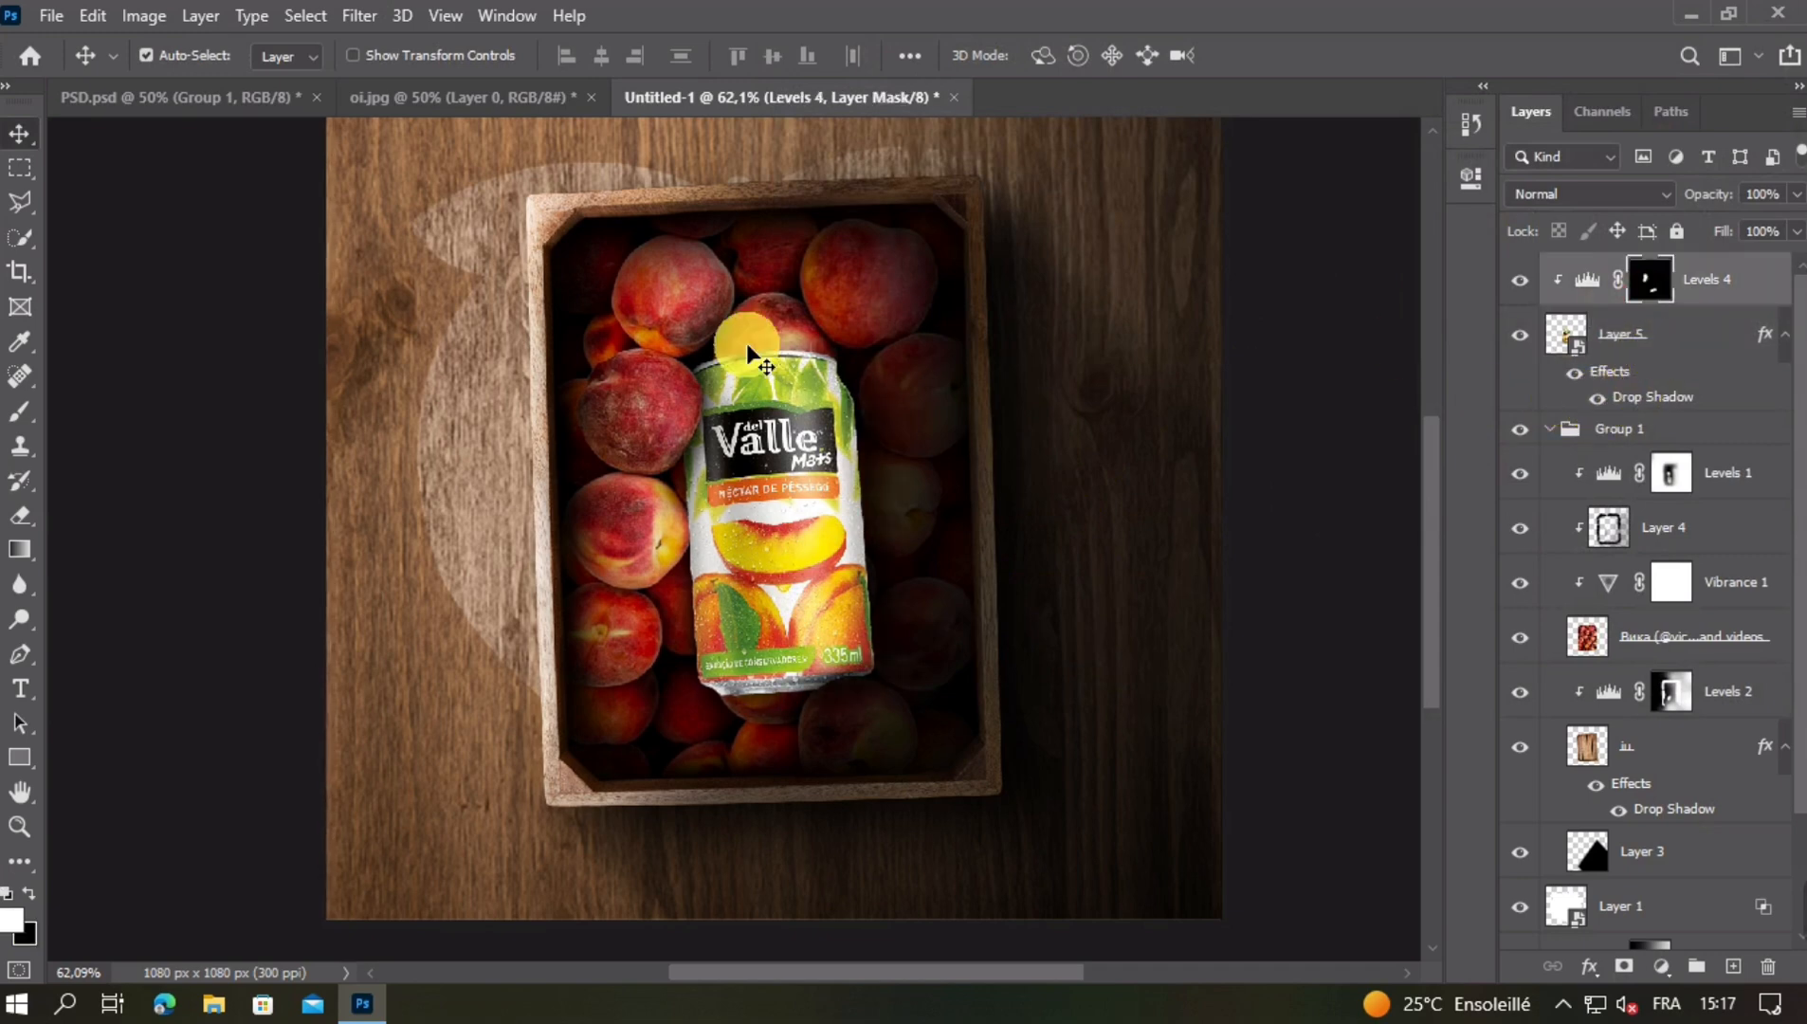
{"action": "left_click", "coordinate": [21, 412]}
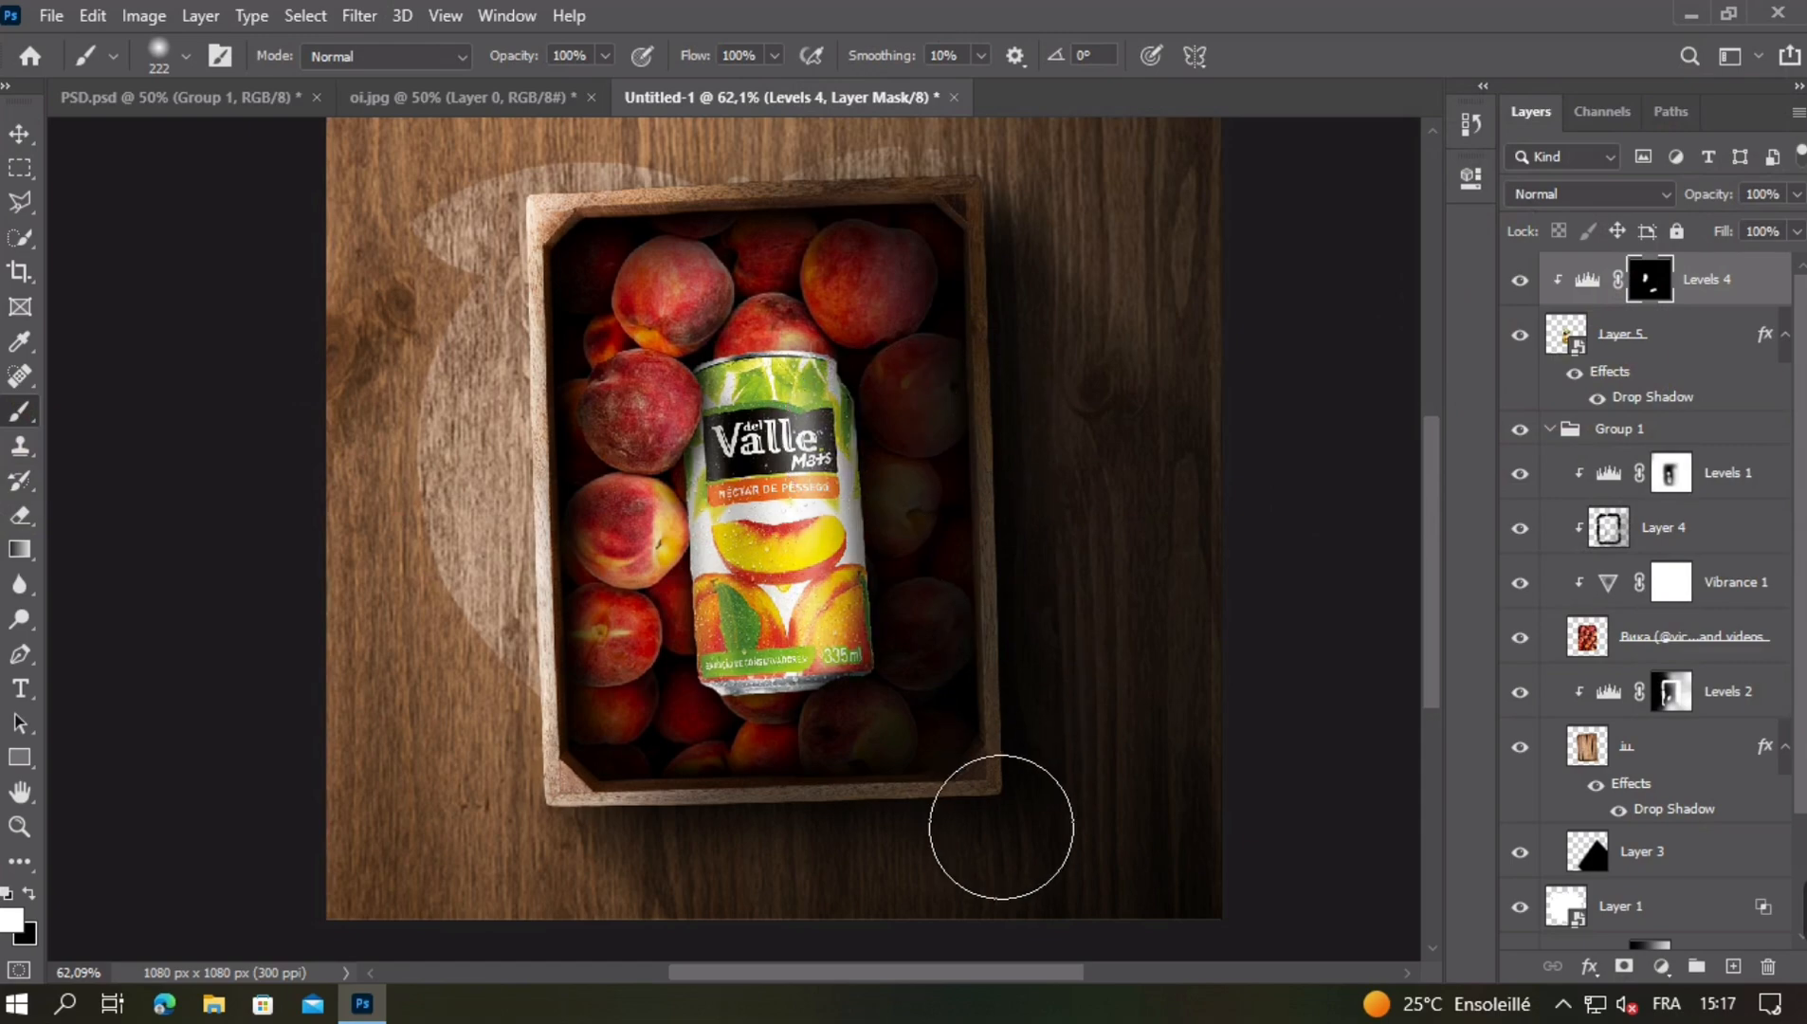
{"action": "left_click_drag", "start_coordinate": [967, 461], "coordinate": [923, 393]}
{"action": "scroll", "coordinate": [936, 569], "scroll_direction": "up", "scroll_amount": 5}
{"action": "left_click_drag", "start_coordinate": [847, 543], "coordinate": [807, 452]}
{"action": "left_click_drag", "start_coordinate": [820, 318], "coordinate": [851, 807]}
{"action": "key", "text": "ctrl+z"}
{"action": "left_click_drag", "start_coordinate": [849, 319], "coordinate": [875, 751]}
{"action": "right_click", "coordinate": [913, 668], "text": "alt"}
{"action": "scroll", "coordinate": [907, 668], "scroll_direction": "down", "scroll_amount": 4}
{"action": "left_click_drag", "start_coordinate": [916, 314], "coordinate": [987, 776]}
{"action": "right_click", "coordinate": [1129, 411], "text": "alt"}
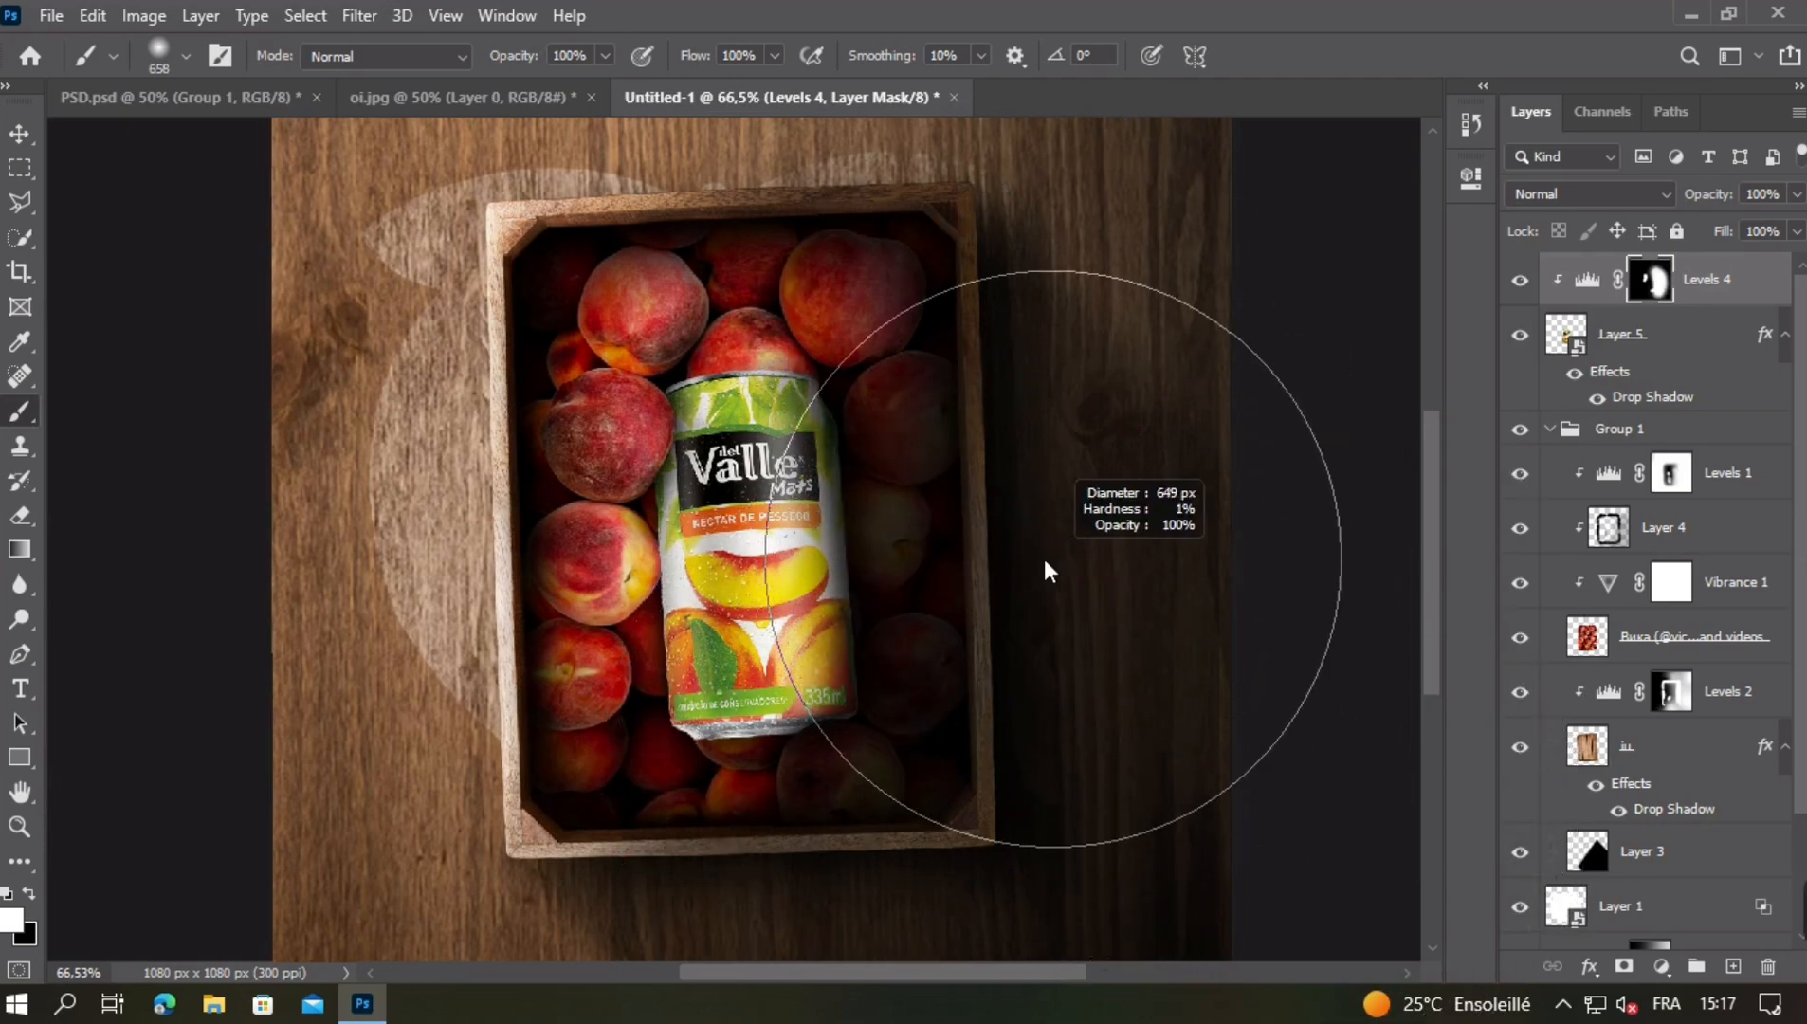
{"action": "left_click", "coordinate": [1062, 634]}
{"action": "right_click", "coordinate": [889, 696], "text": "alt"}
{"action": "mouse_move", "coordinate": [991, 434]}
{"action": "left_mouse_down"}
{"action": "mouse_move", "coordinate": [1059, 673]}
{"action": "mouse_move", "coordinate": [1059, 804]}
{"action": "left_mouse_up"}
{"action": "scroll", "coordinate": [929, 670], "scroll_direction": "down", "scroll_amount": 1}
Darken the can's left, top and bottom edges by painting white on its Levels mask with a smaller soft brush
{"action": "scroll", "coordinate": [799, 558], "scroll_direction": "up", "scroll_amount": 3}
{"action": "right_click", "coordinate": [612, 624], "text": "alt"}
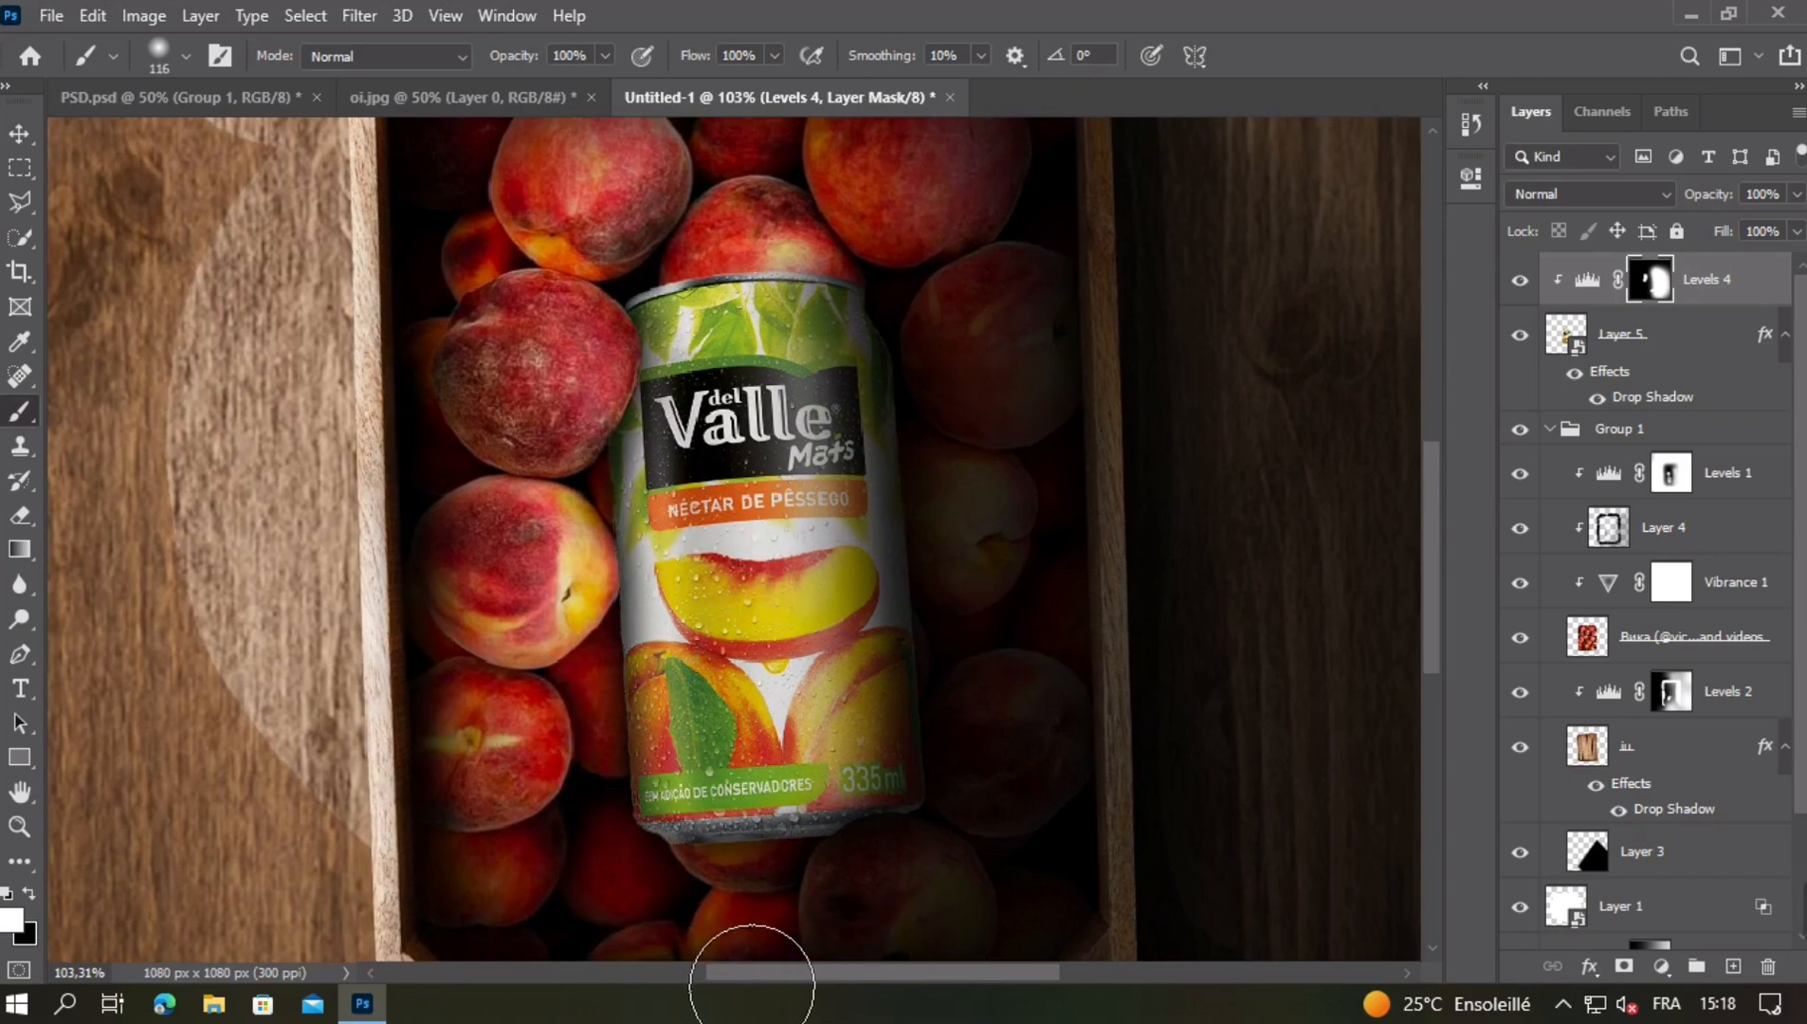
{"action": "scroll", "coordinate": [1022, 618], "scroll_direction": "down", "scroll_amount": 3}
{"action": "scroll", "coordinate": [1022, 619], "scroll_direction": "down", "scroll_amount": 1}
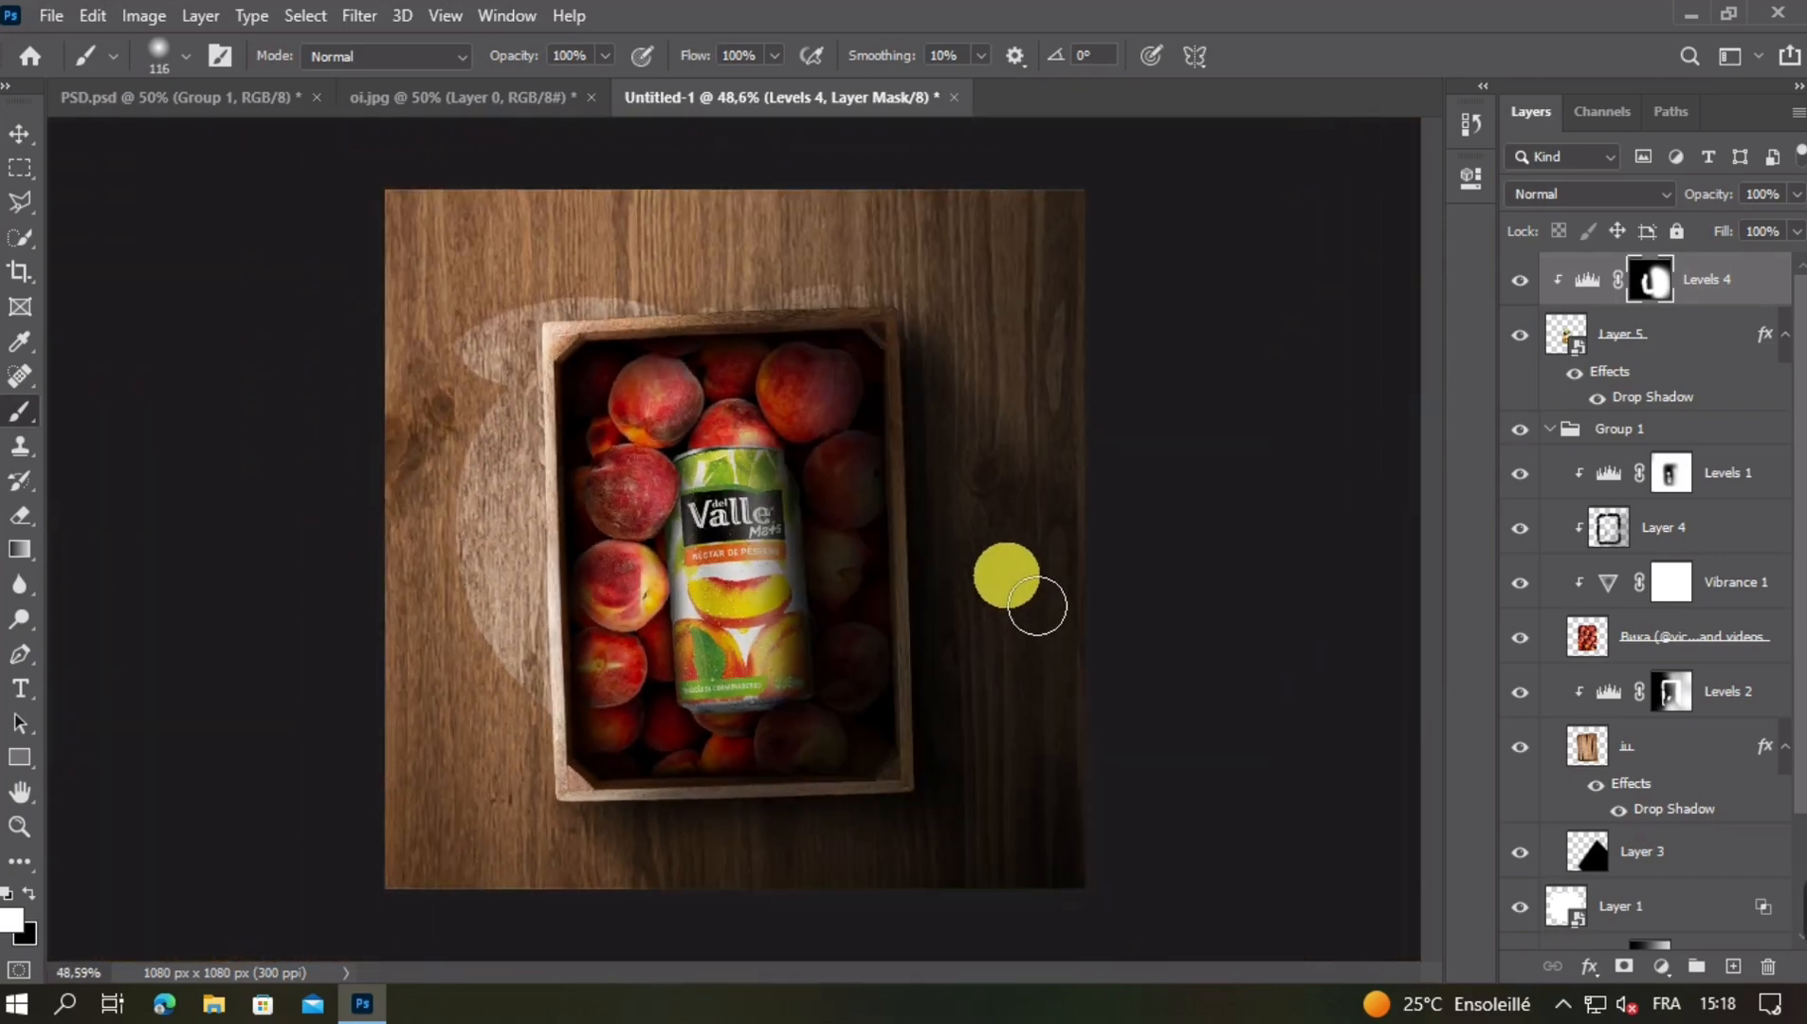
{"action": "scroll", "coordinate": [758, 508], "scroll_direction": "up", "scroll_amount": 2}
{"action": "right_click", "coordinate": [711, 411], "text": "alt"}
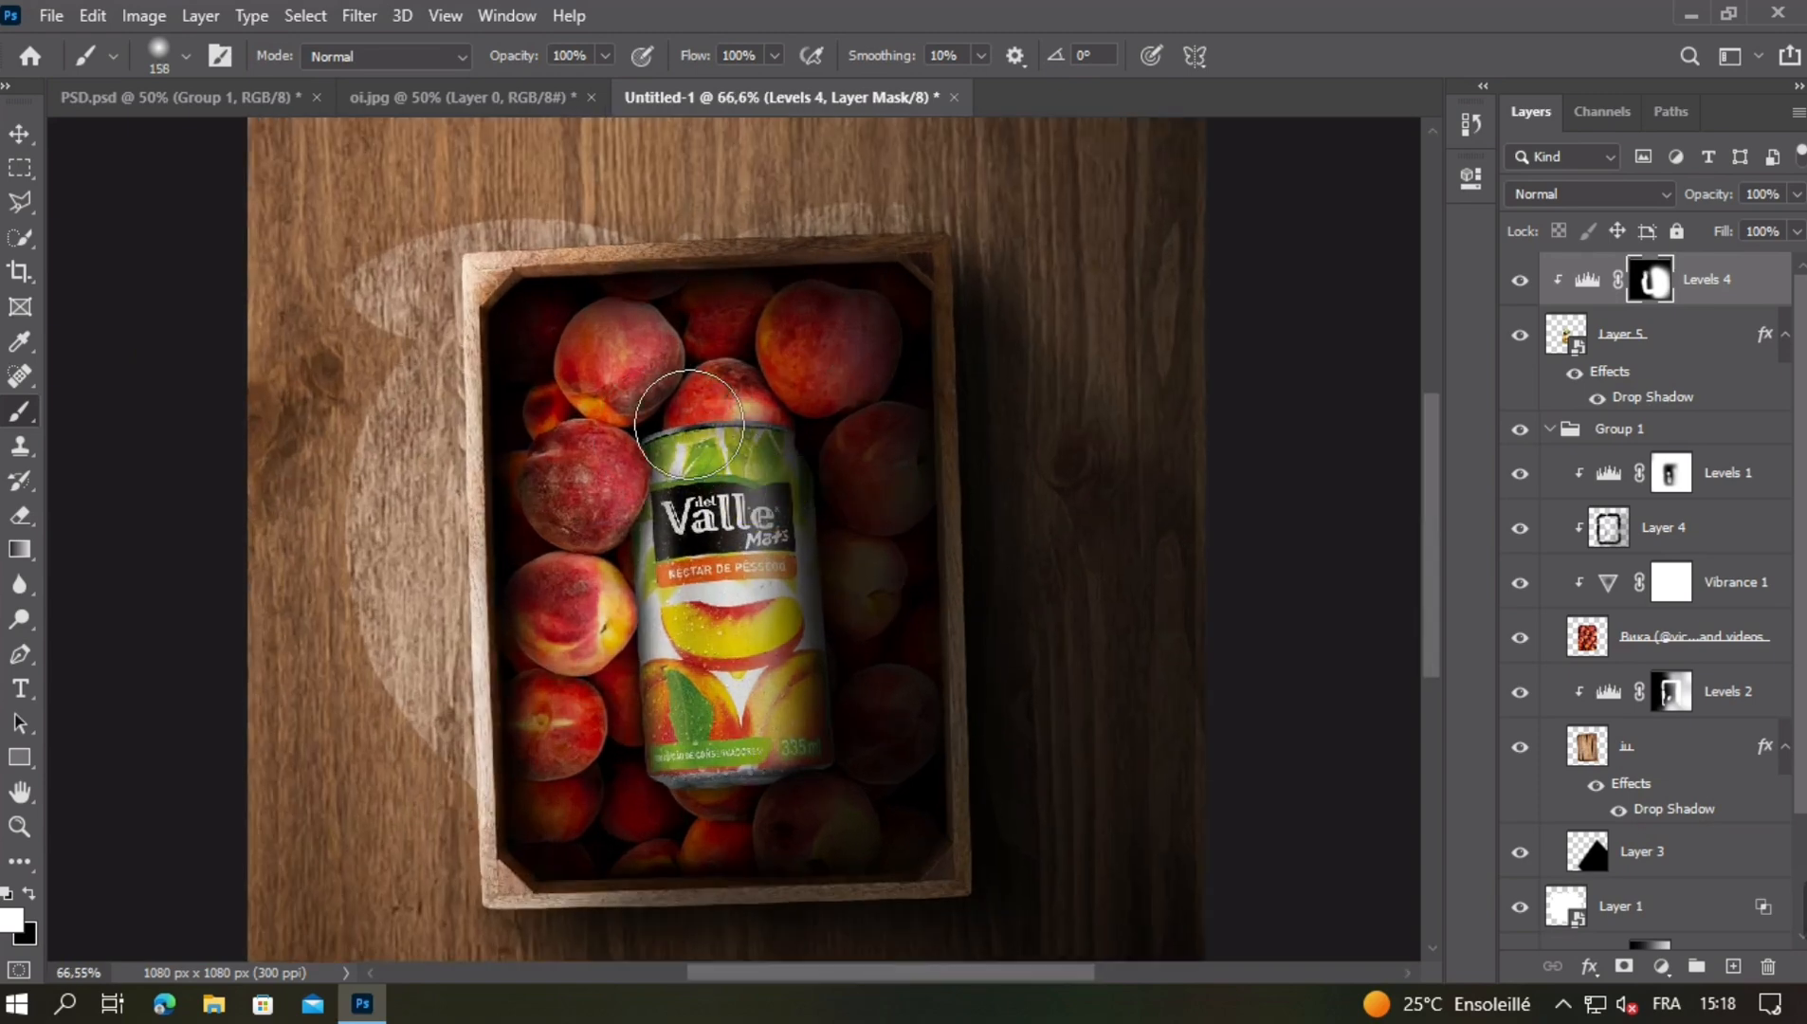
{"action": "scroll", "coordinate": [683, 426], "scroll_direction": "up", "scroll_amount": 1}
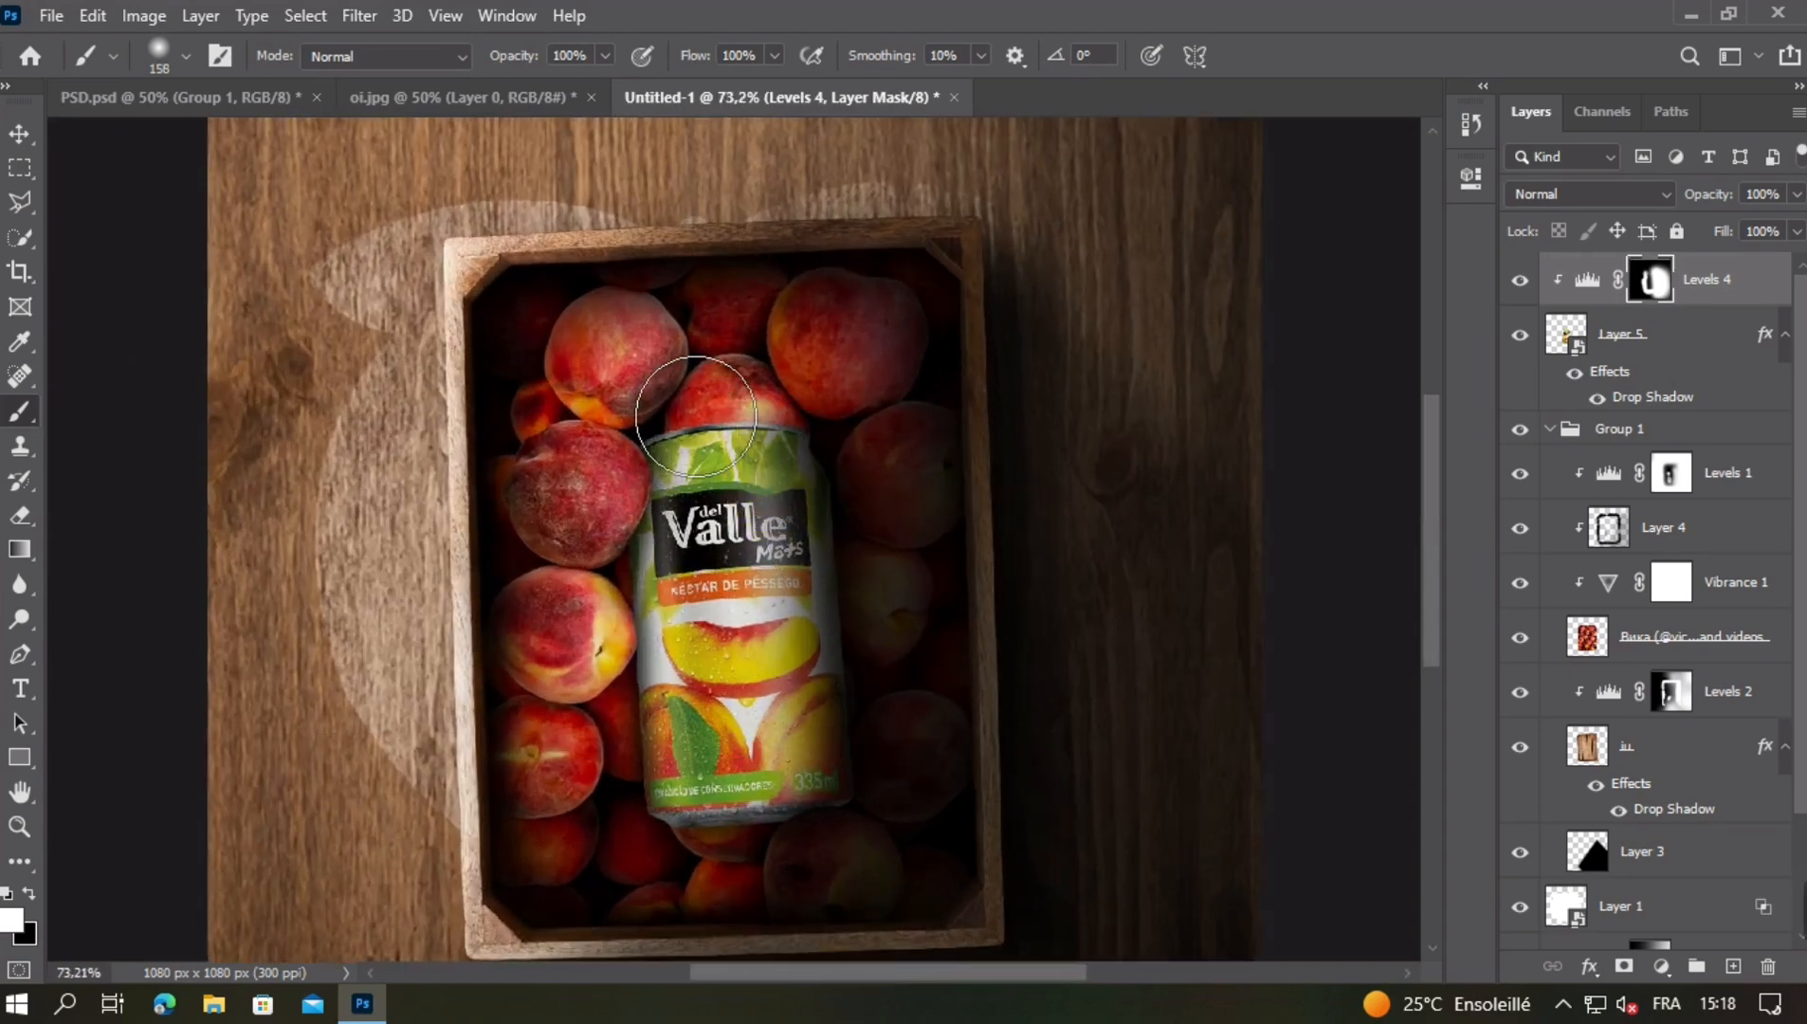
{"action": "scroll", "coordinate": [672, 559], "scroll_direction": "down", "scroll_amount": 1}
{"action": "scroll", "coordinate": [616, 663], "scroll_direction": "up", "scroll_amount": 4}
{"action": "right_click", "coordinate": [629, 704], "text": "alt"}
Select the mask of the Levels 1 adjustment above the peaches and compare the image with that adjustment hidden and shown
{"action": "key", "text": "v"}
{"action": "left_click", "coordinate": [134, 302]}
{"action": "left_click", "coordinate": [1334, 647]}
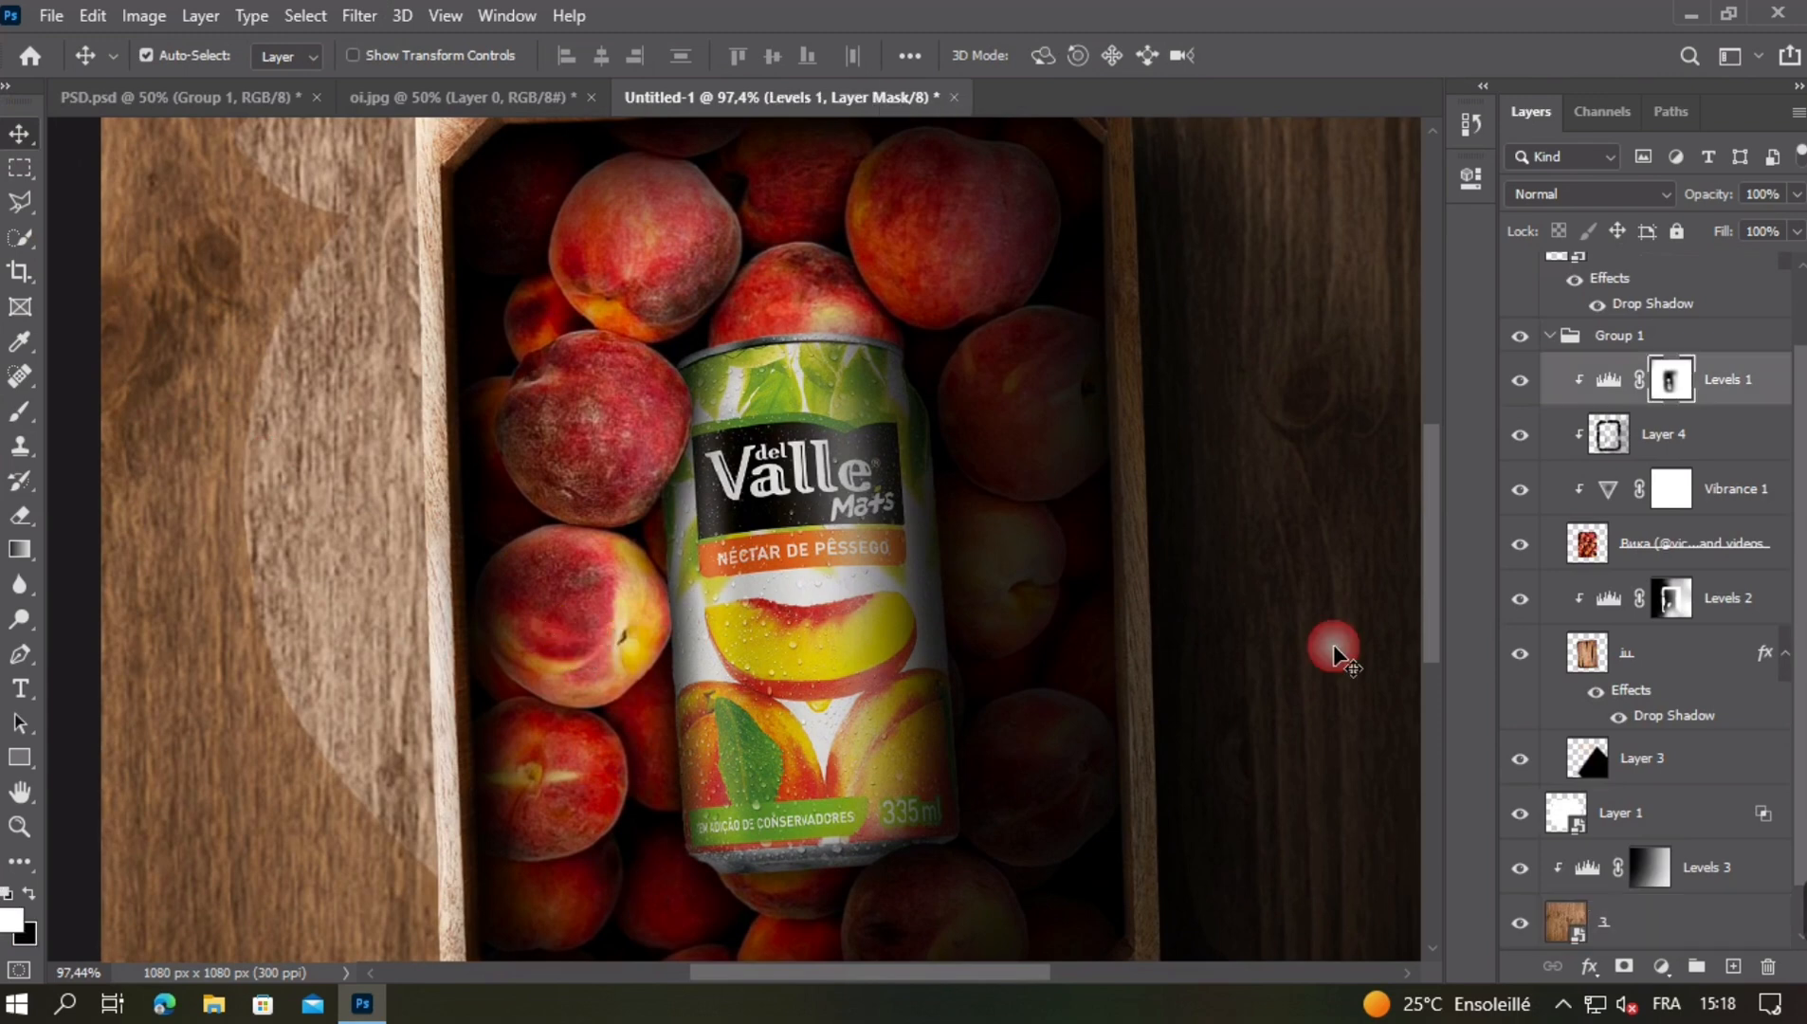
{"action": "left_click", "coordinate": [1610, 450]}
{"action": "left_click", "coordinate": [1671, 381]}
{"action": "left_click", "coordinate": [1519, 385]}
{"action": "left_click", "coordinate": [1519, 385]}
Paint white at 50% brush opacity on the Levels 1 mask to darken the peaches around the can's lower-left side and base
{"action": "left_click", "coordinate": [19, 412]}
{"action": "mouse_move", "coordinate": [702, 622]}
{"action": "left_mouse_down"}
{"action": "mouse_move", "coordinate": [768, 609]}
{"action": "mouse_move", "coordinate": [748, 584]}
{"action": "mouse_move", "coordinate": [773, 723]}
{"action": "mouse_move", "coordinate": [797, 448]}
{"action": "mouse_move", "coordinate": [785, 726]}
{"action": "mouse_move", "coordinate": [804, 866]}
{"action": "mouse_move", "coordinate": [769, 766]}
{"action": "mouse_move", "coordinate": [775, 919]}
{"action": "left_mouse_up"}
{"action": "key", "text": "ctrl+z"}
{"action": "left_click", "coordinate": [533, 62]}
{"action": "type", "text": "50"}
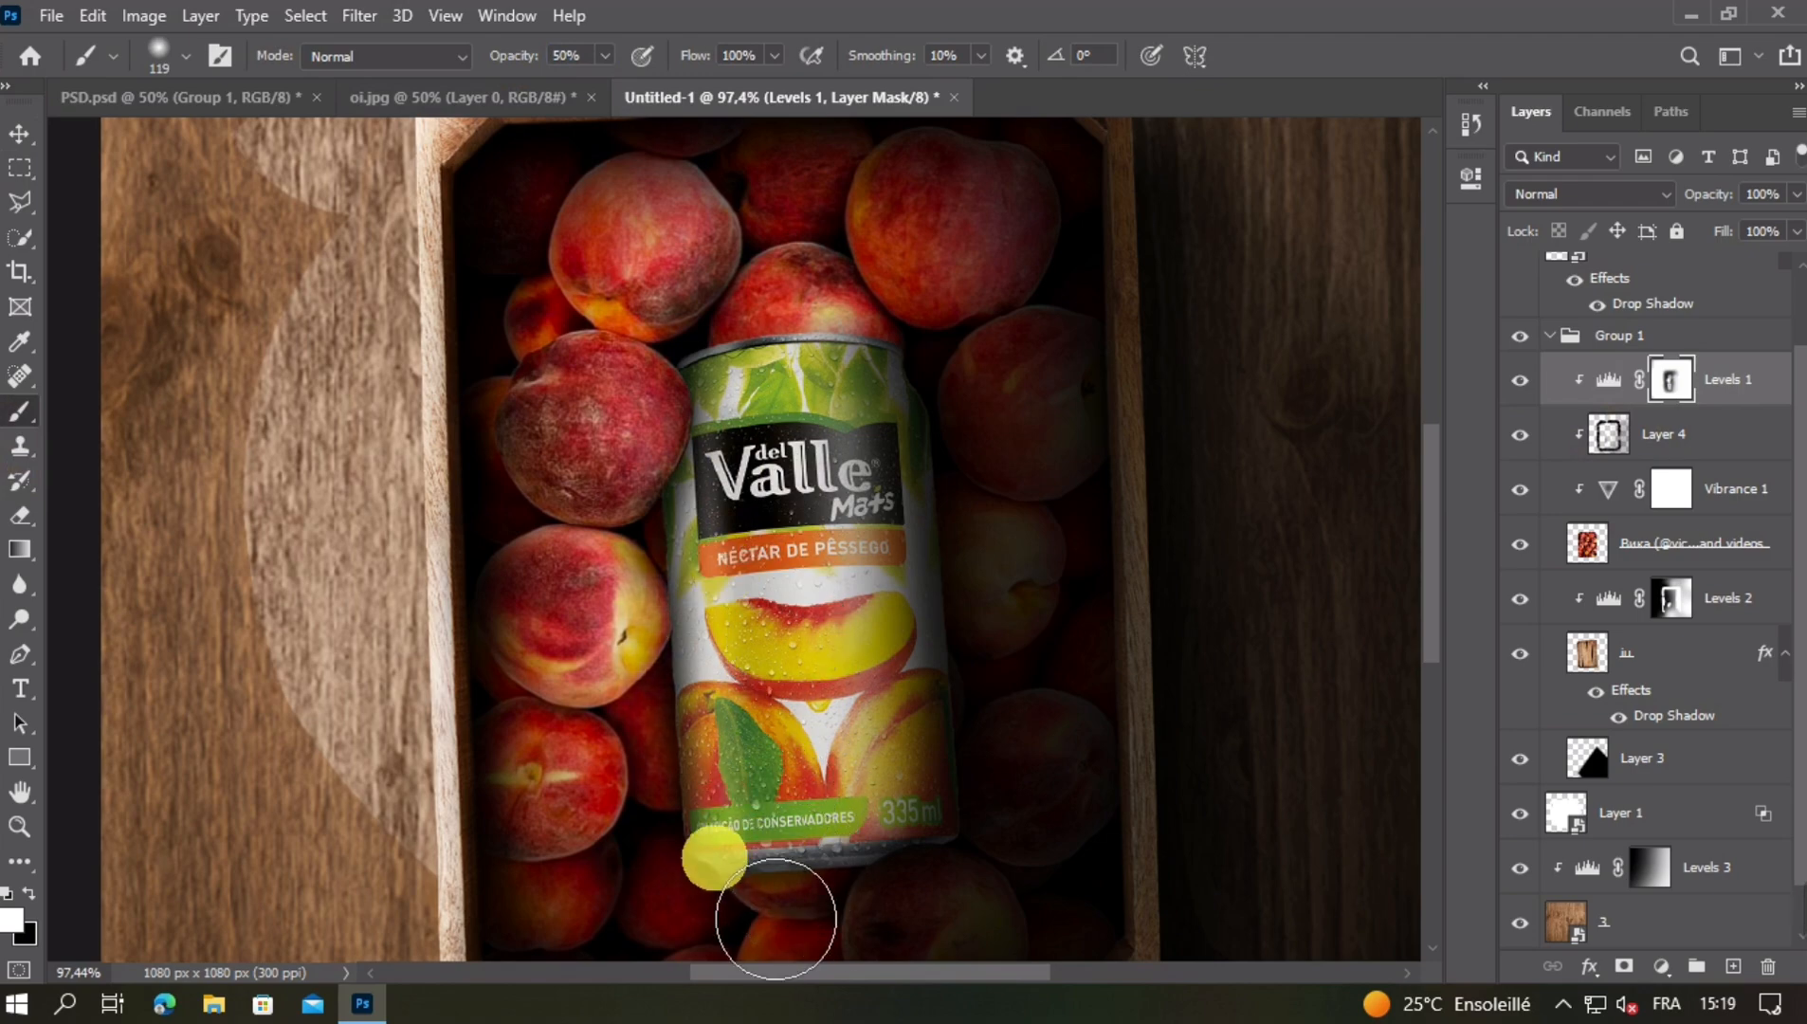
{"action": "scroll", "coordinate": [766, 792], "scroll_direction": "down", "scroll_amount": 1}
{"action": "left_click_drag", "start_coordinate": [704, 757], "coordinate": [768, 755]}
{"action": "scroll", "coordinate": [834, 702], "scroll_direction": "down", "scroll_amount": 7}
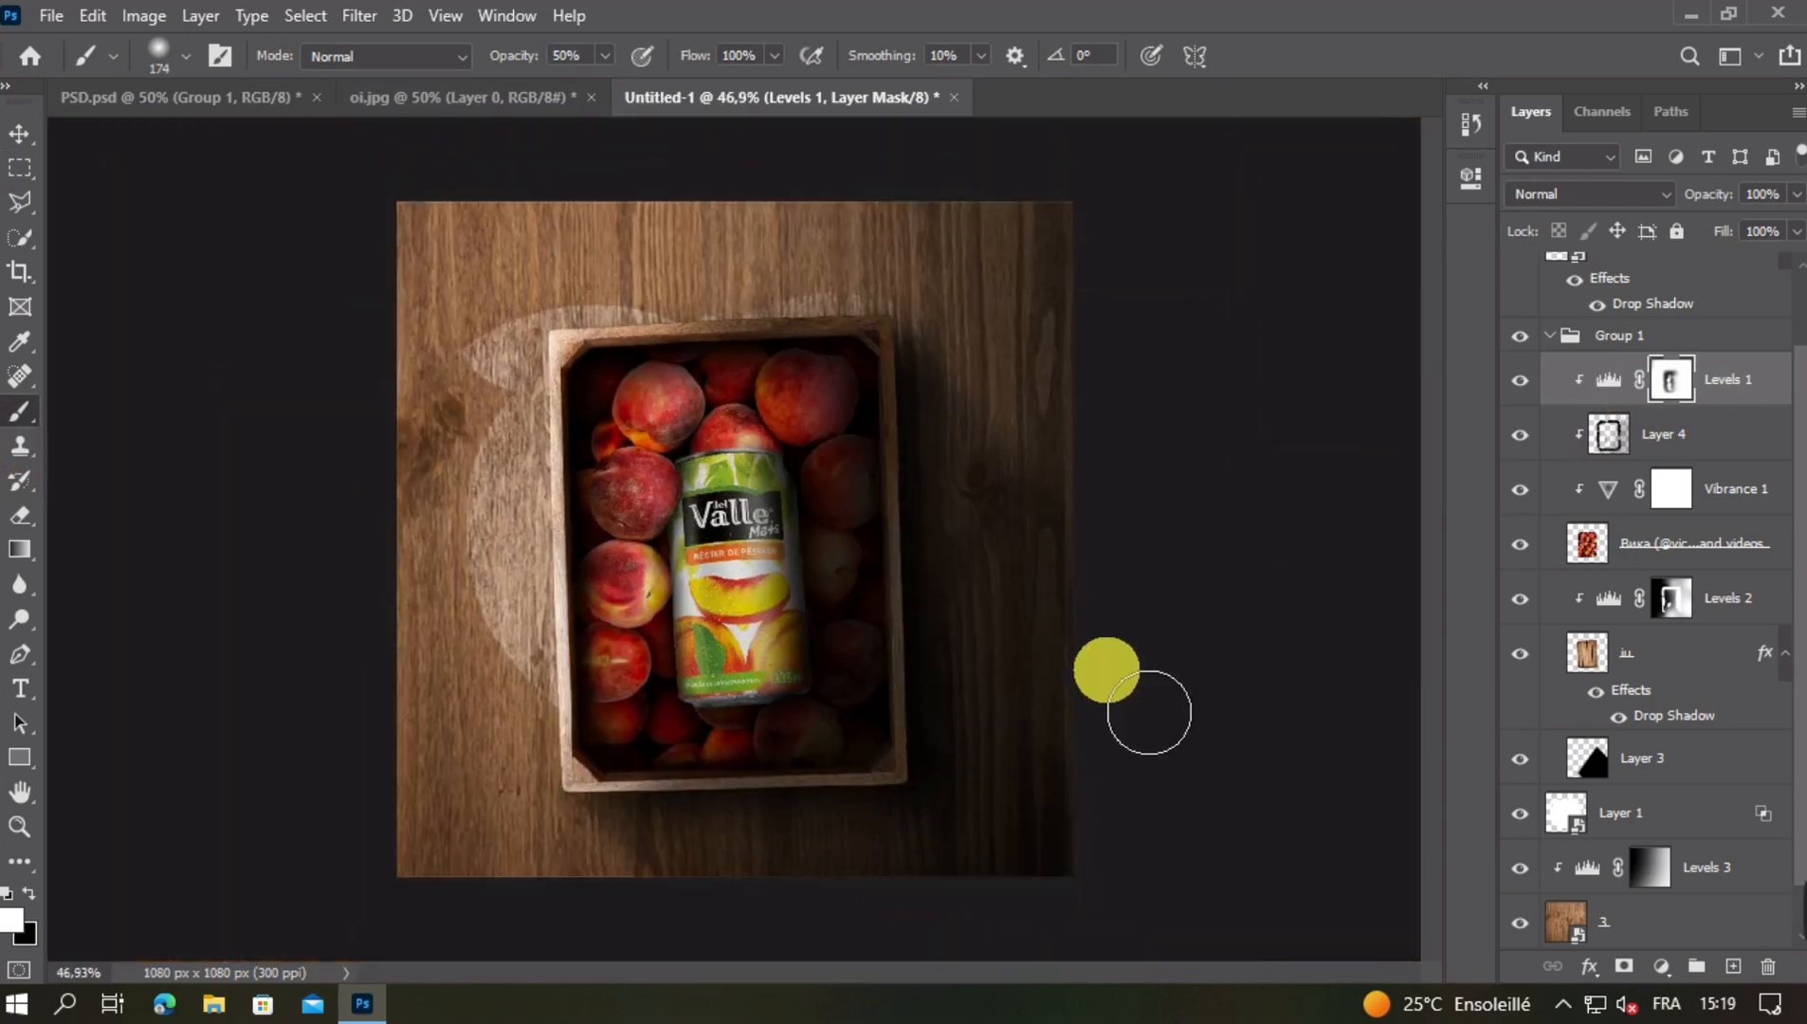
{"action": "scroll", "coordinate": [1149, 712], "scroll_direction": "up", "scroll_amount": 1}
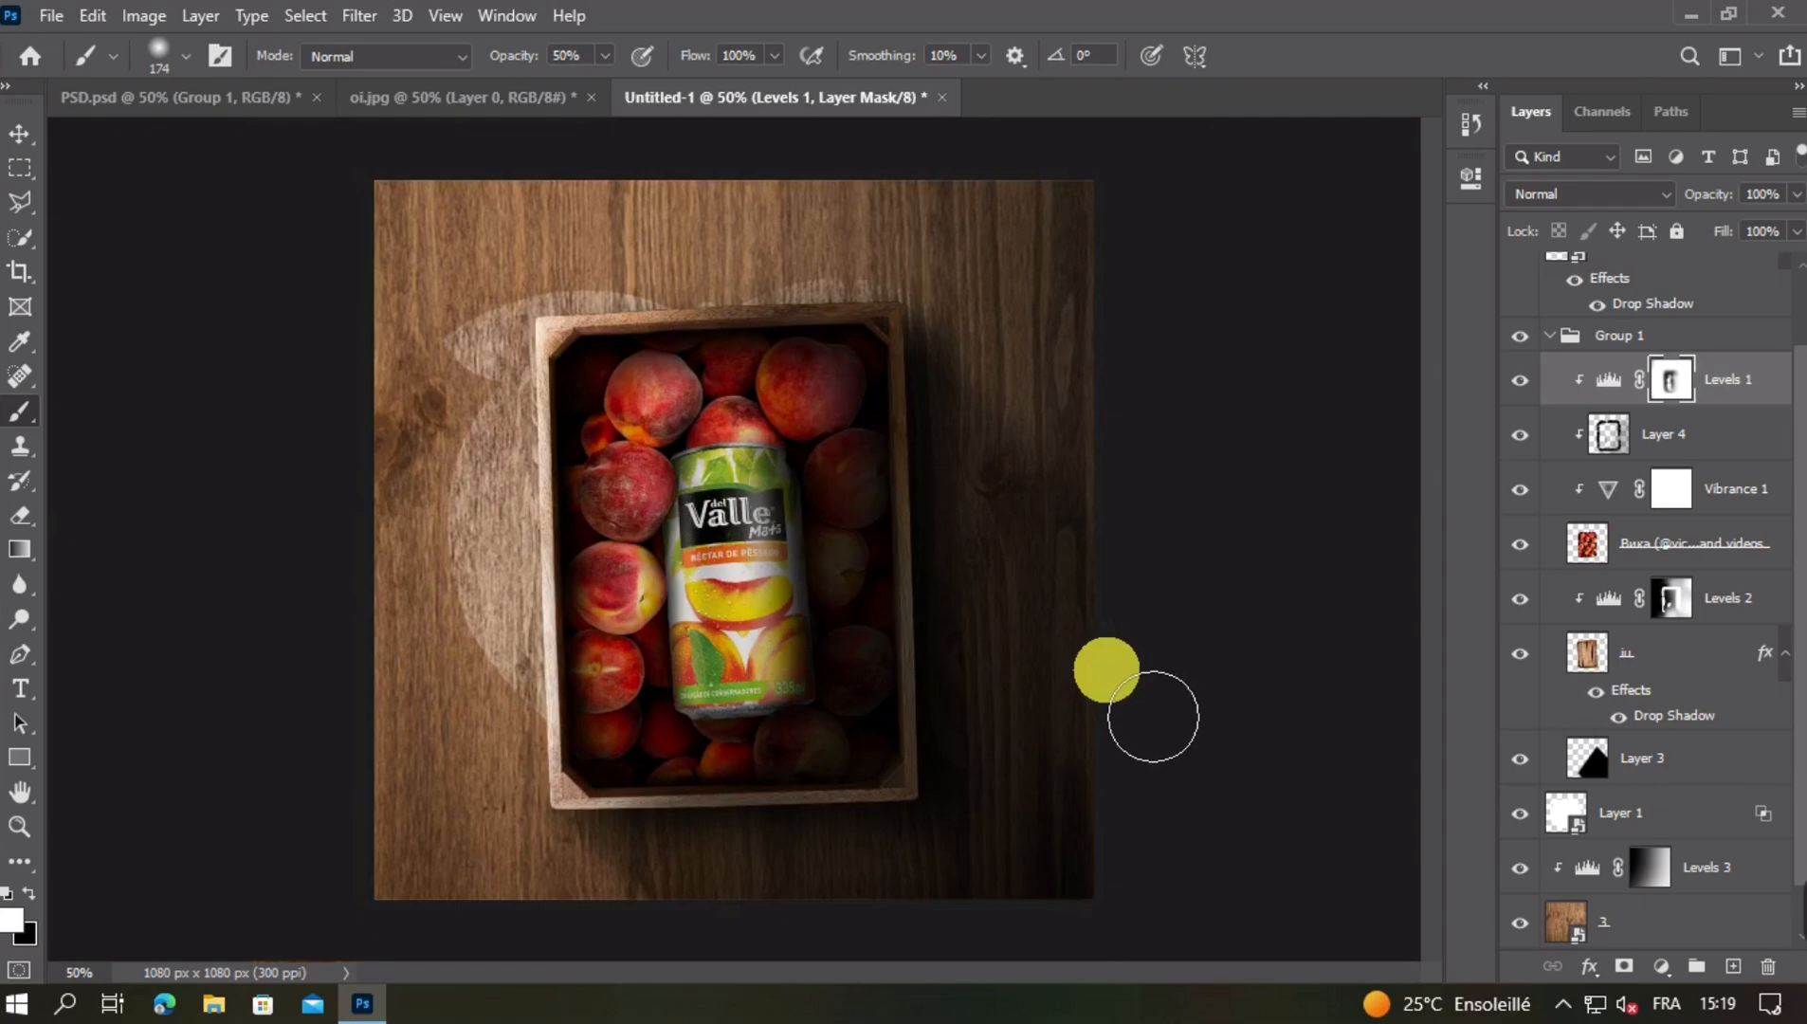
{"action": "scroll", "coordinate": [1106, 667], "scroll_direction": "up", "scroll_amount": 4}
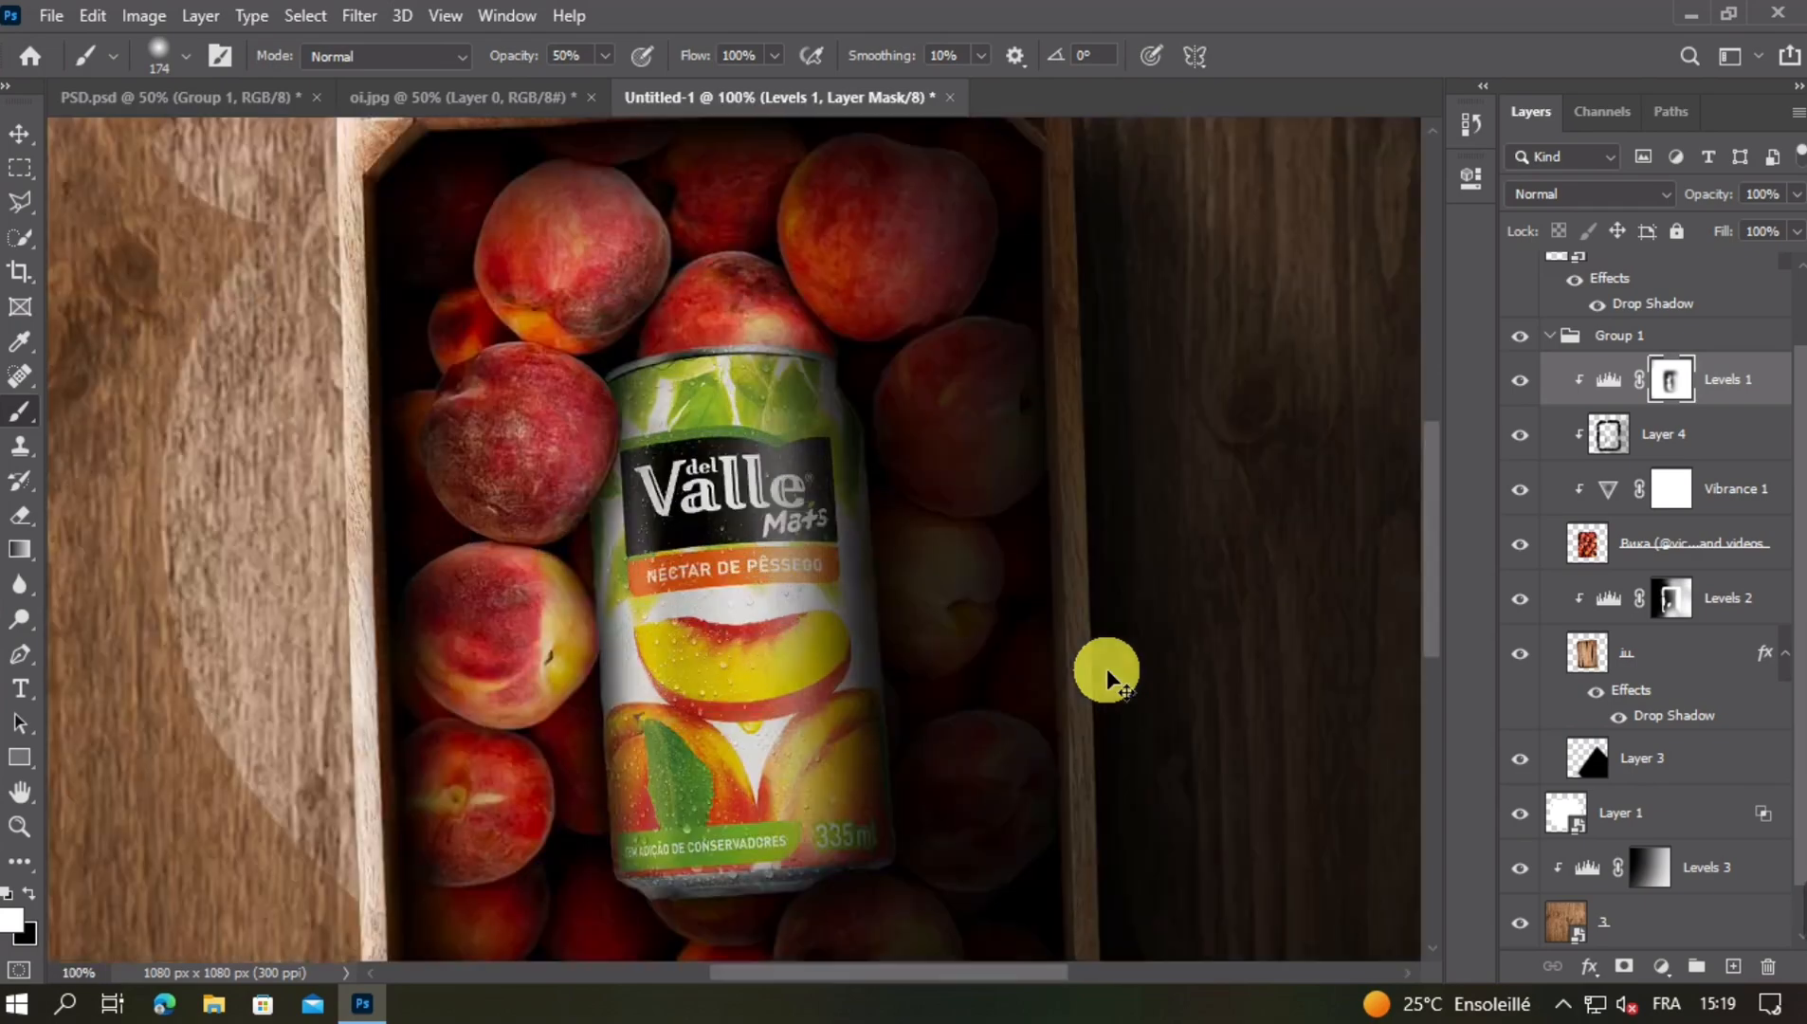
Darken the peaches around the can's upper rim by painting on the Levels 1 mask with a small soft brush
{"action": "scroll", "coordinate": [1109, 665], "scroll_direction": "up", "scroll_amount": 1}
{"action": "left_click_drag", "start_coordinate": [856, 707], "coordinate": [824, 980]}
{"action": "left_click_drag", "start_coordinate": [693, 659], "coordinate": [480, 659]}
{"action": "left_click", "coordinate": [489, 616]}
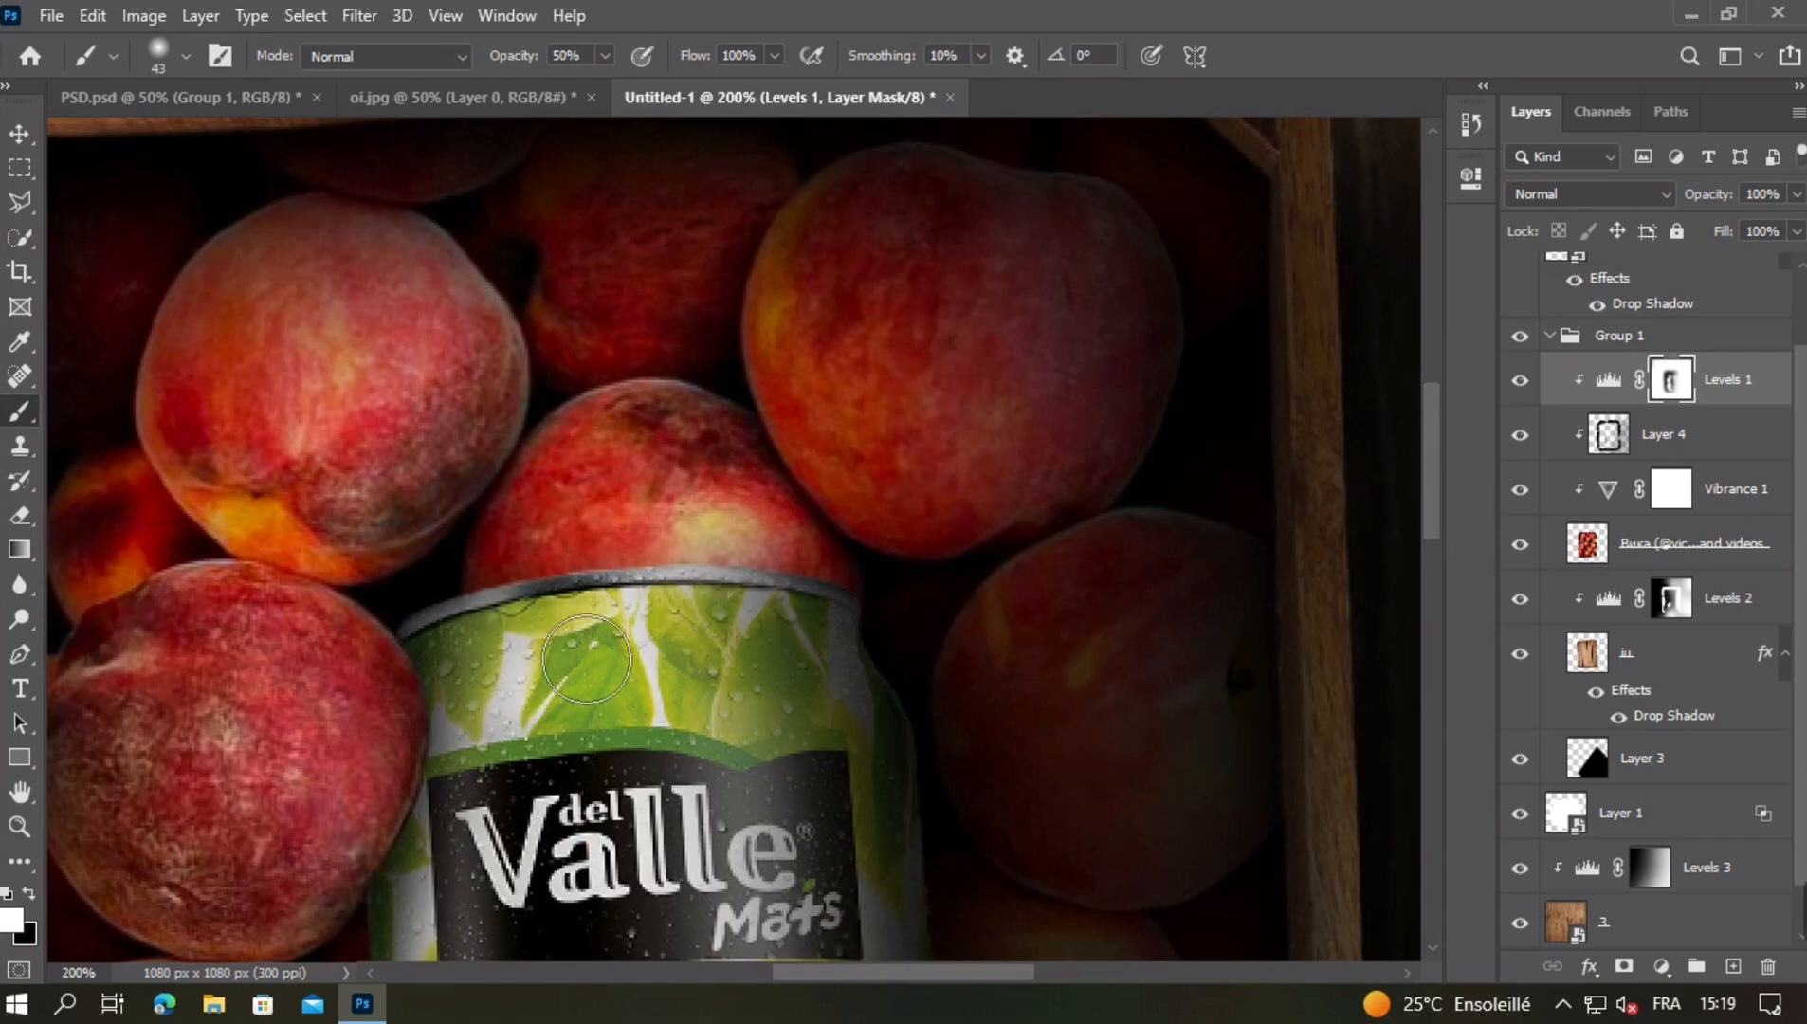
{"action": "mouse_move", "coordinate": [548, 669]}
{"action": "left_mouse_down"}
{"action": "mouse_move", "coordinate": [653, 664]}
{"action": "mouse_move", "coordinate": [626, 672]}
{"action": "mouse_move", "coordinate": [658, 682]}
{"action": "mouse_move", "coordinate": [620, 622]}
{"action": "left_mouse_up"}
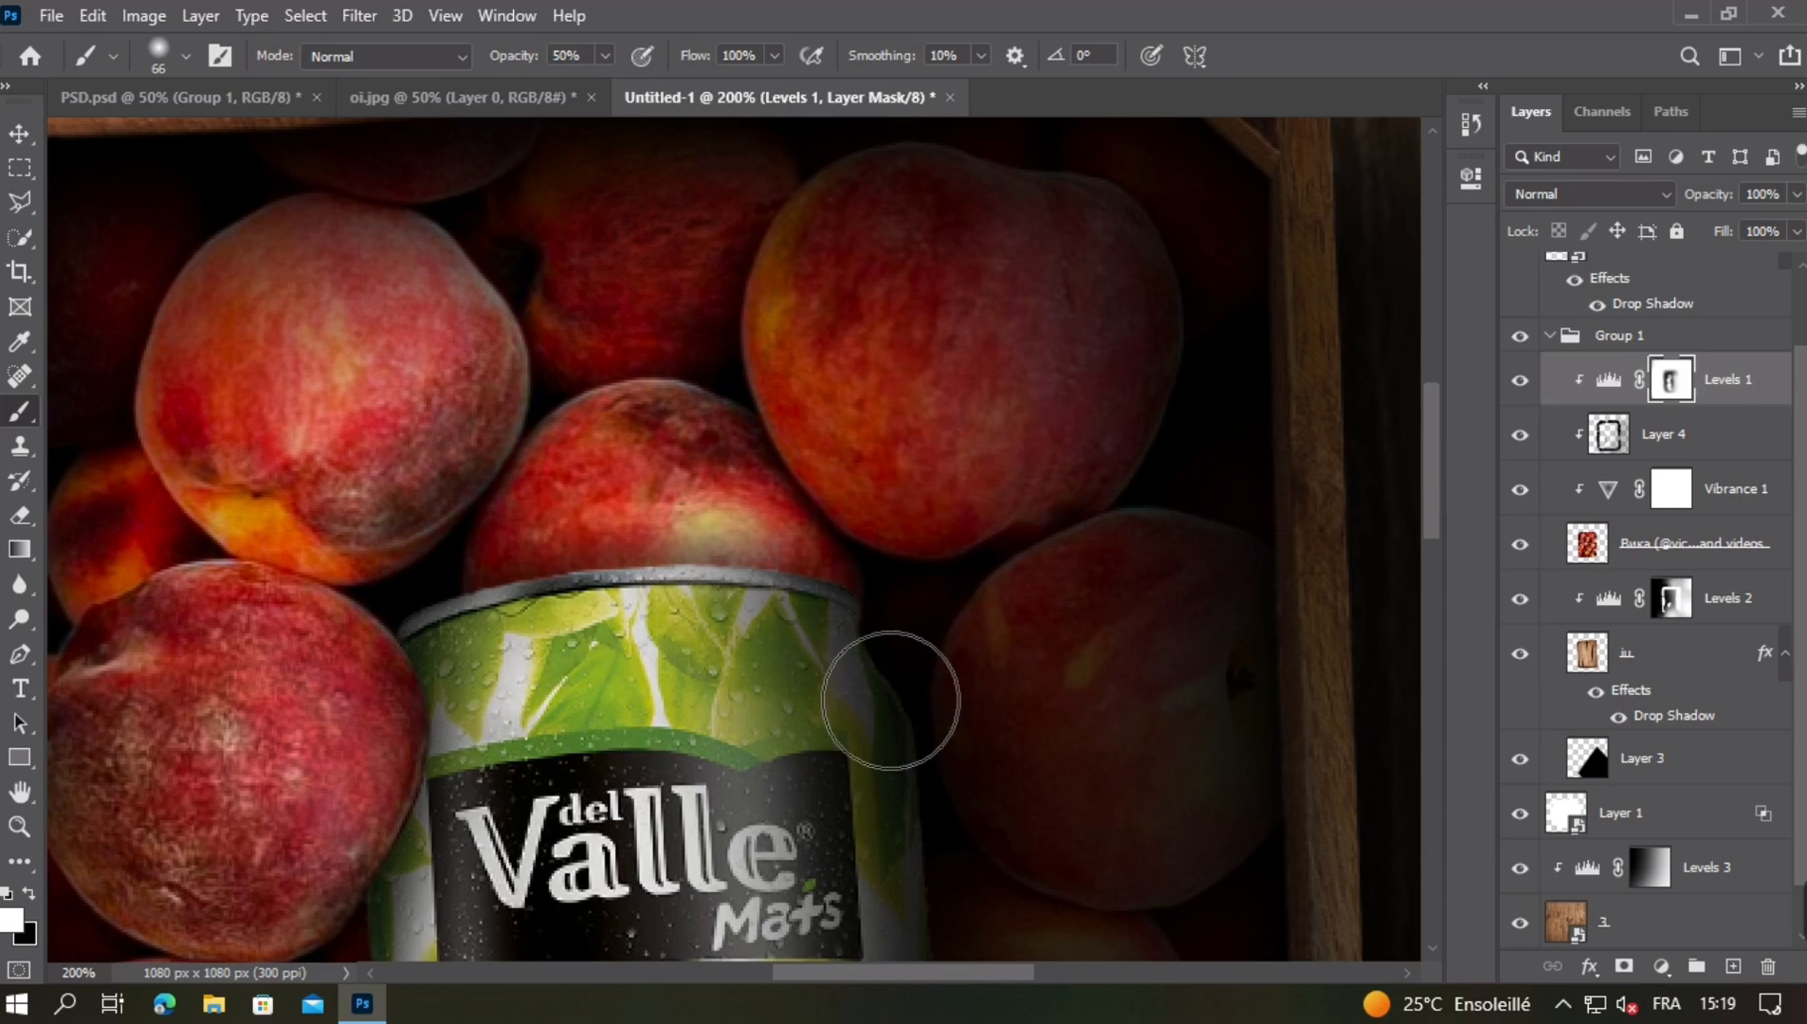
{"action": "scroll", "coordinate": [727, 659], "scroll_direction": "down", "scroll_amount": 5}
{"action": "scroll", "coordinate": [840, 713], "scroll_direction": "down", "scroll_amount": 4}
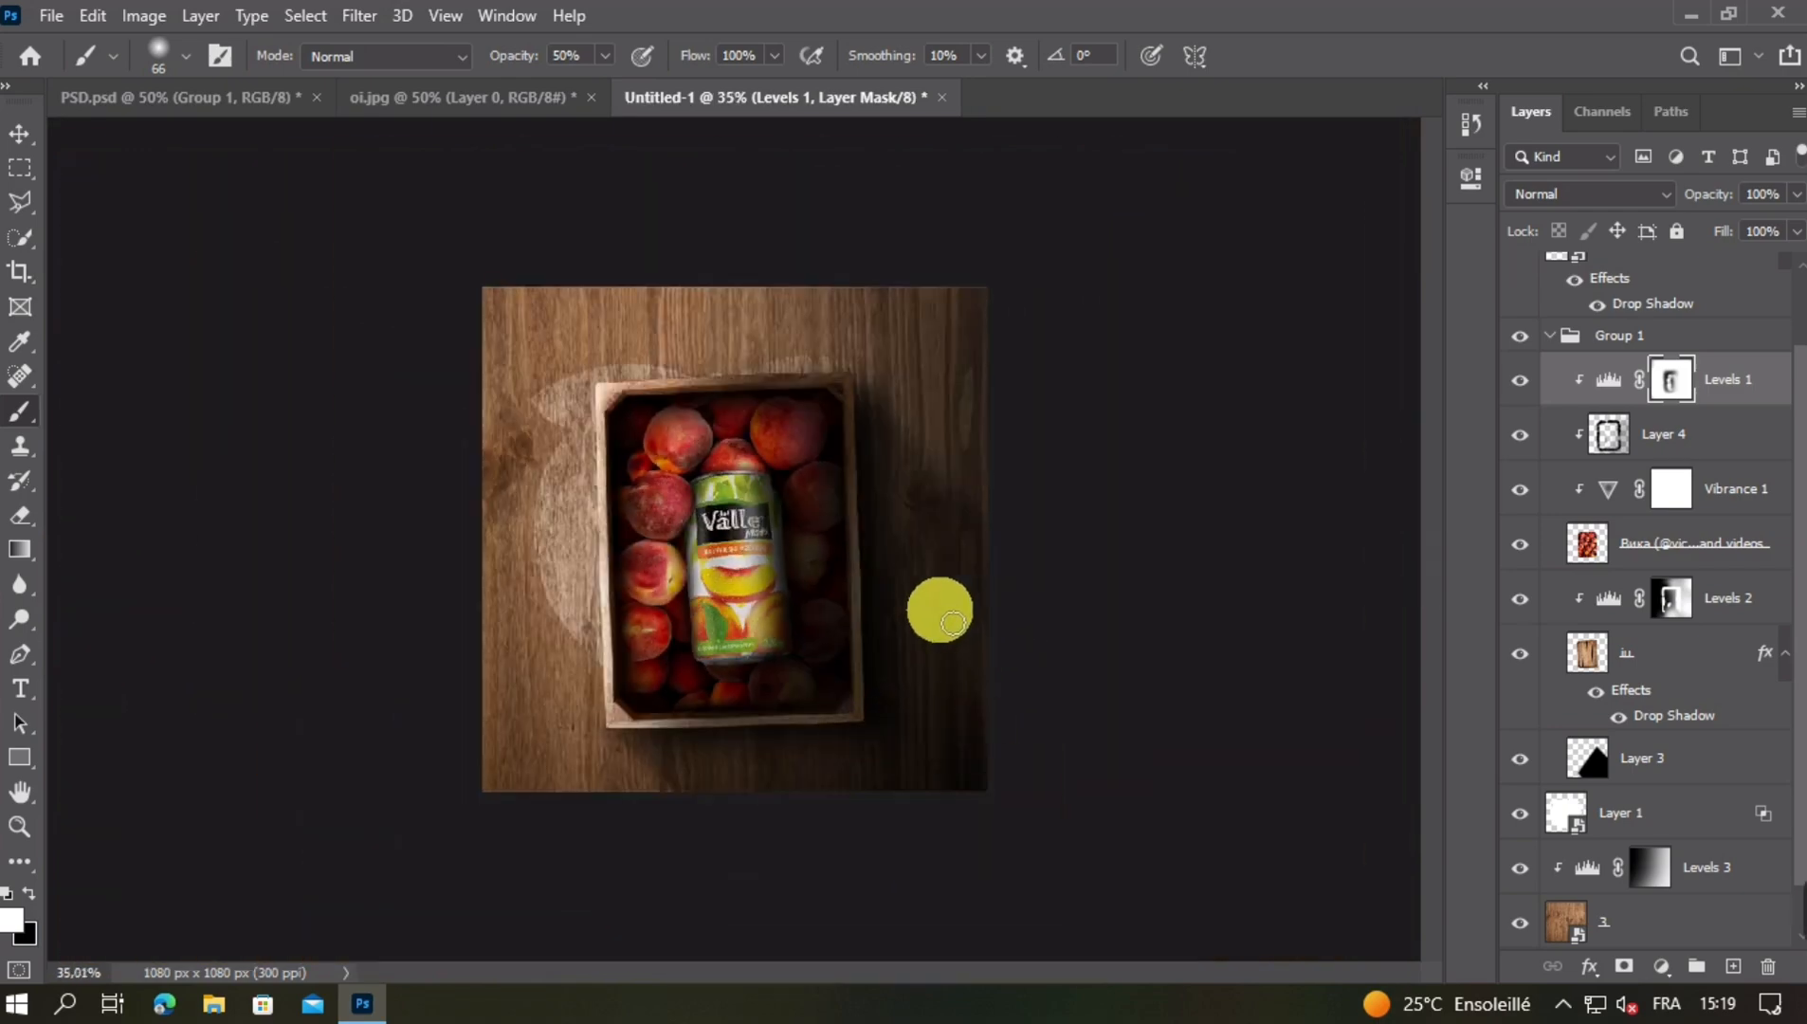
{"action": "left_click", "coordinate": [14, 132]}
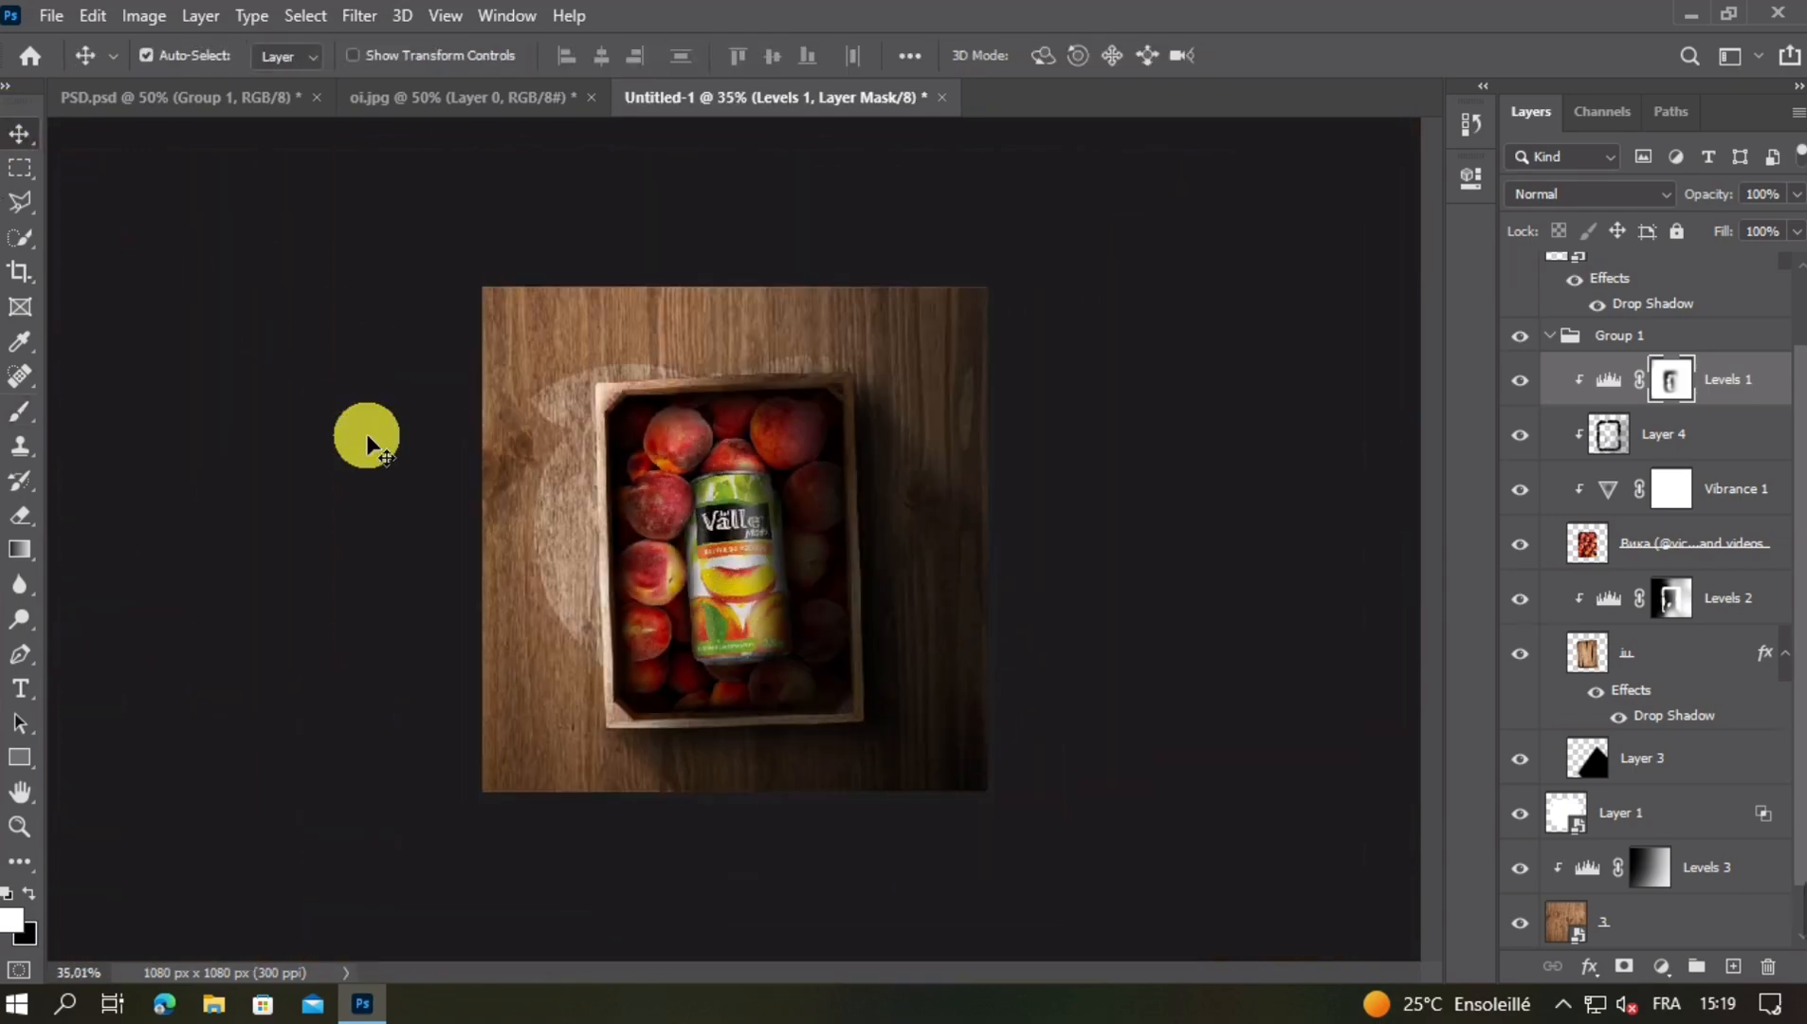
{"action": "key", "text": "ctrl+plus"}
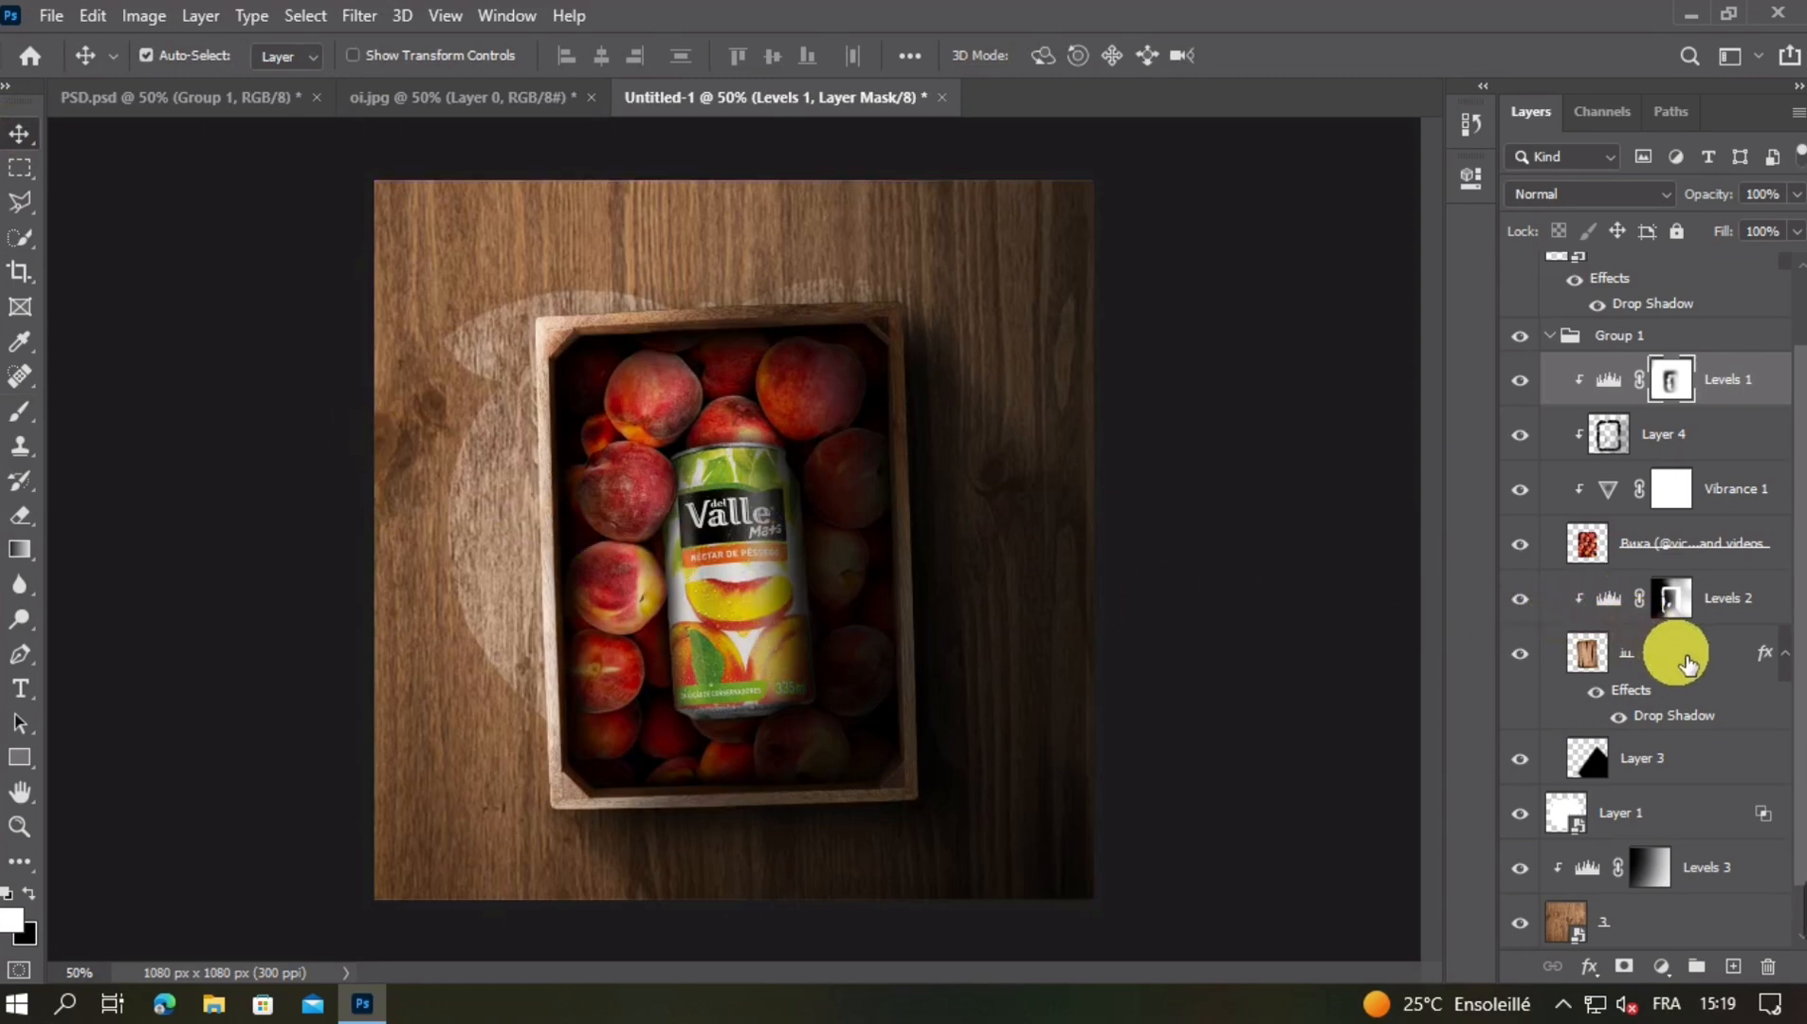
{"action": "scroll", "coordinate": [1683, 455], "scroll_direction": "up", "scroll_amount": 2}
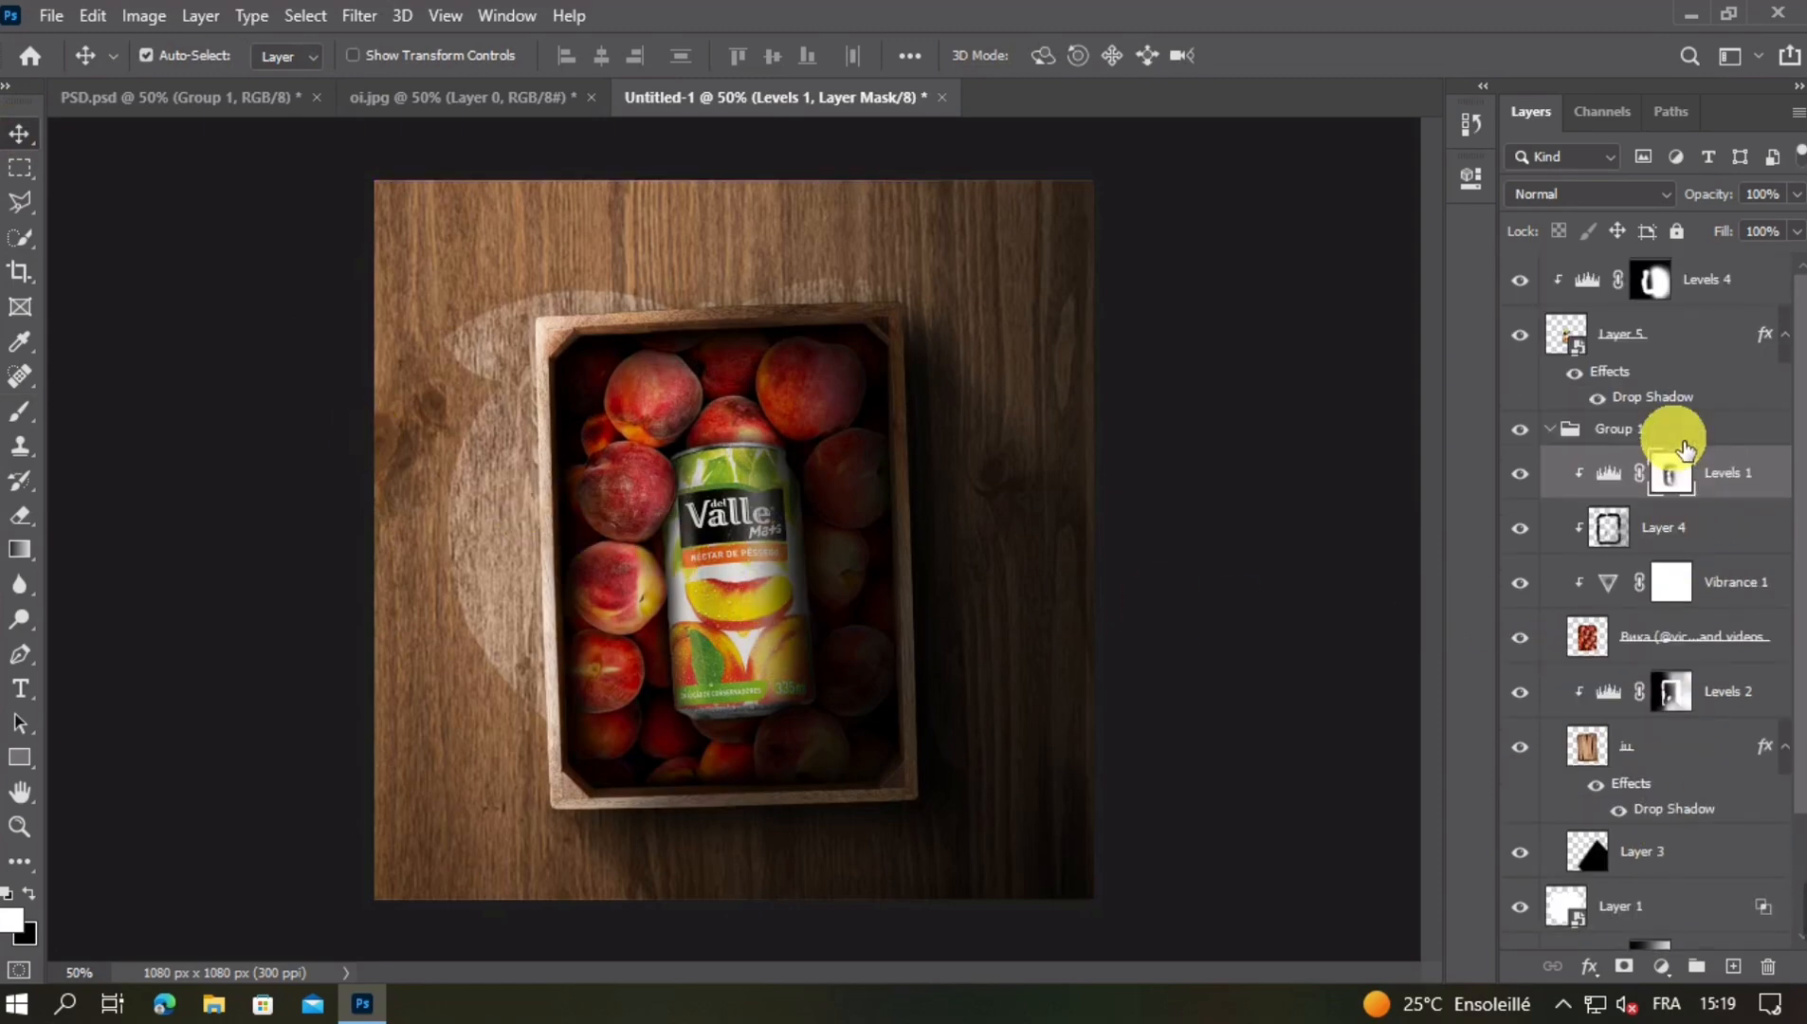
Select the can layer, compare the image with it hidden and shown, and rasterize it
{"action": "left_click", "coordinate": [1574, 352]}
{"action": "left_click", "coordinate": [1517, 353]}
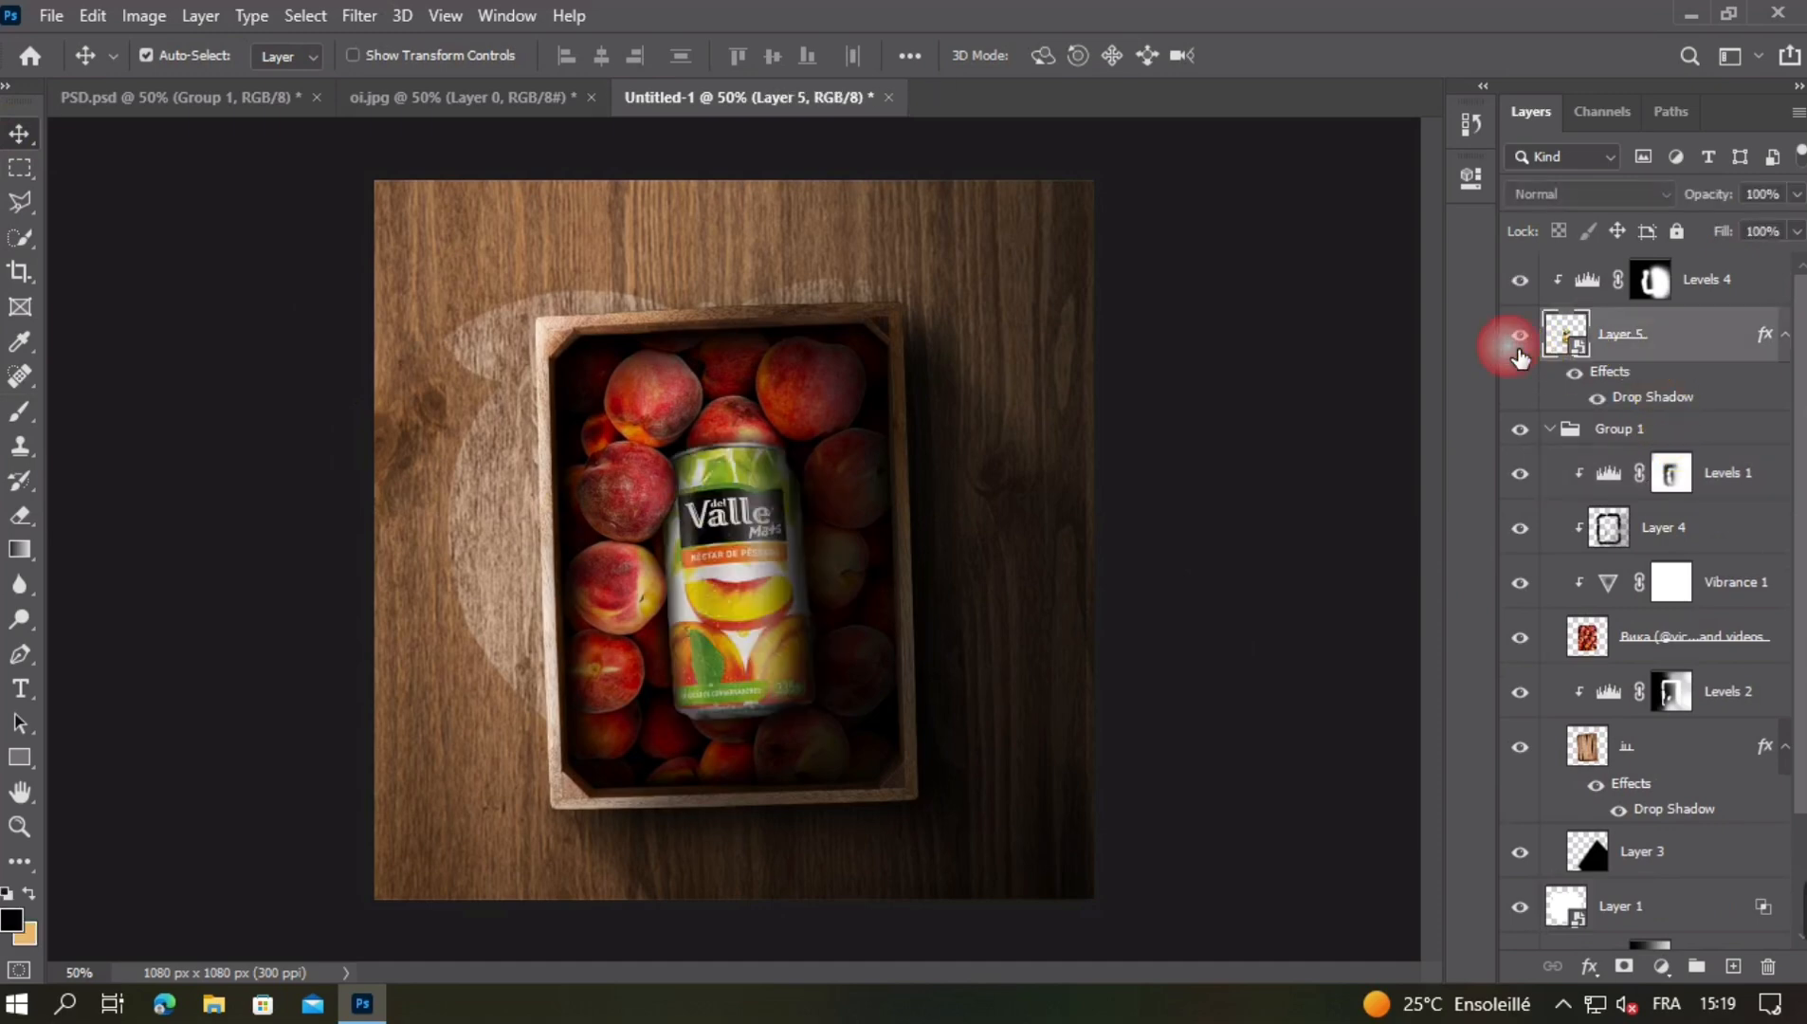
{"action": "left_click", "coordinate": [1518, 354]}
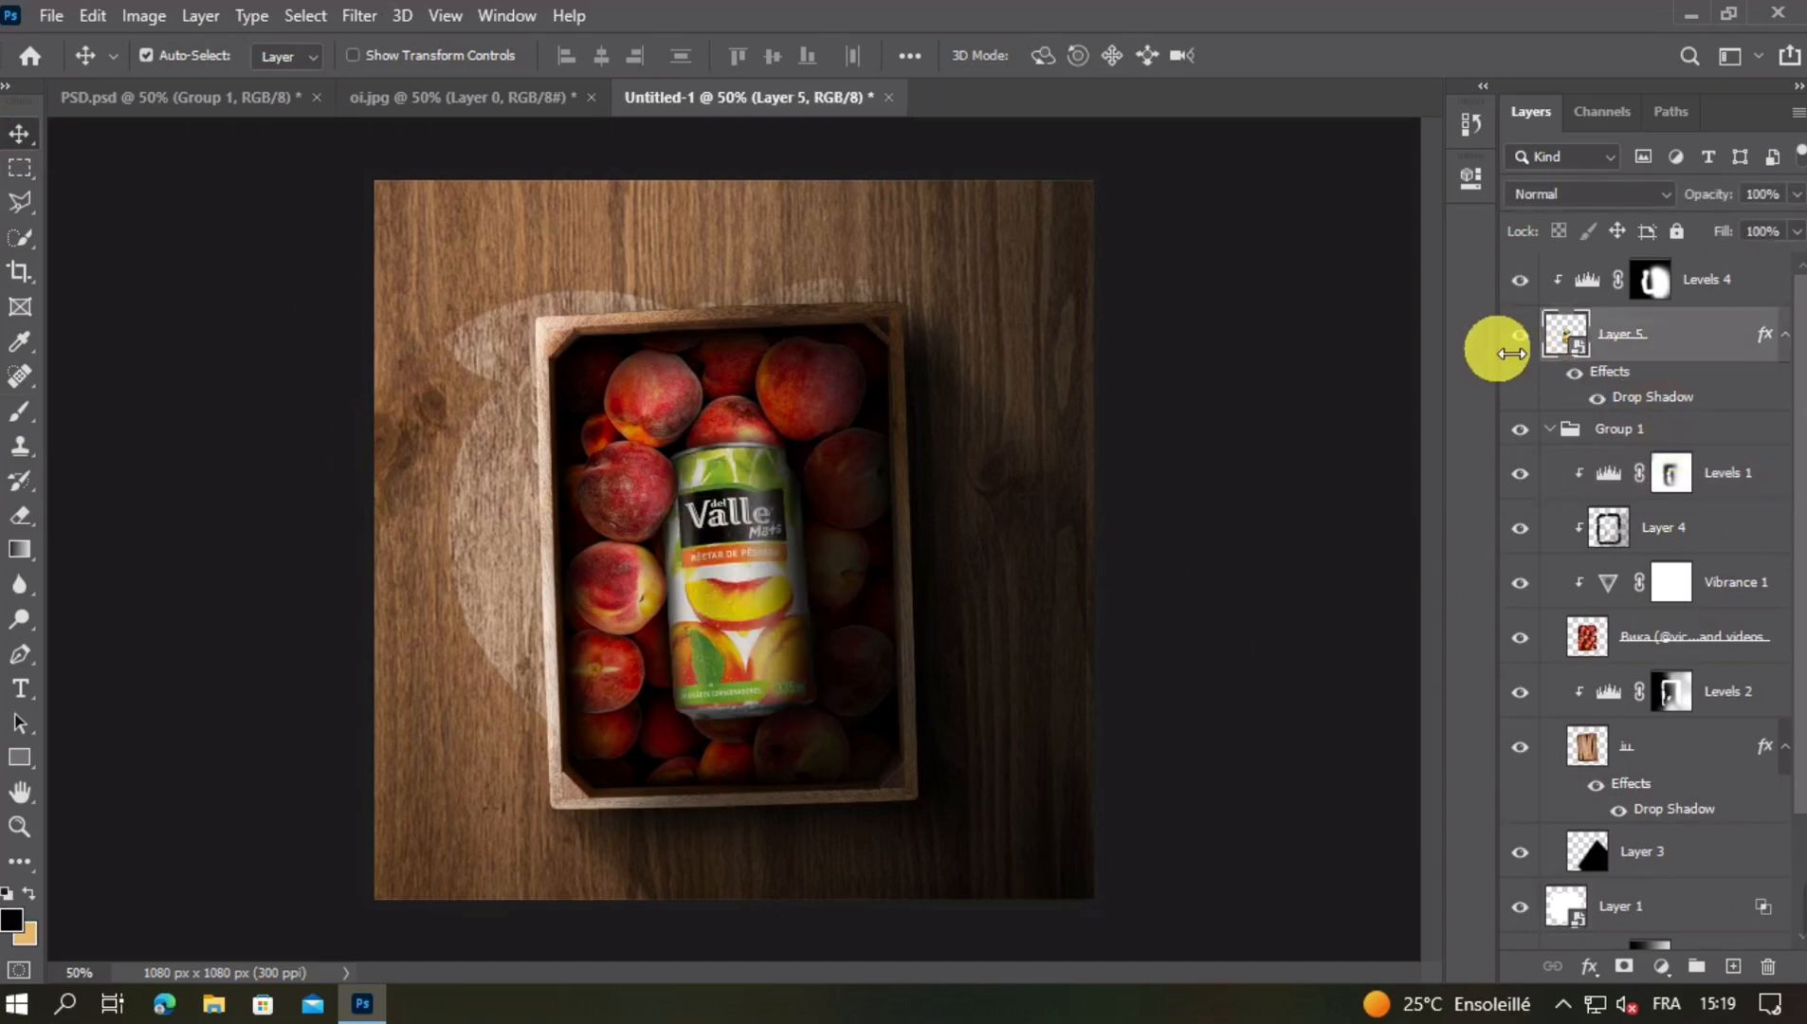
{"action": "right_click", "coordinate": [1696, 339]}
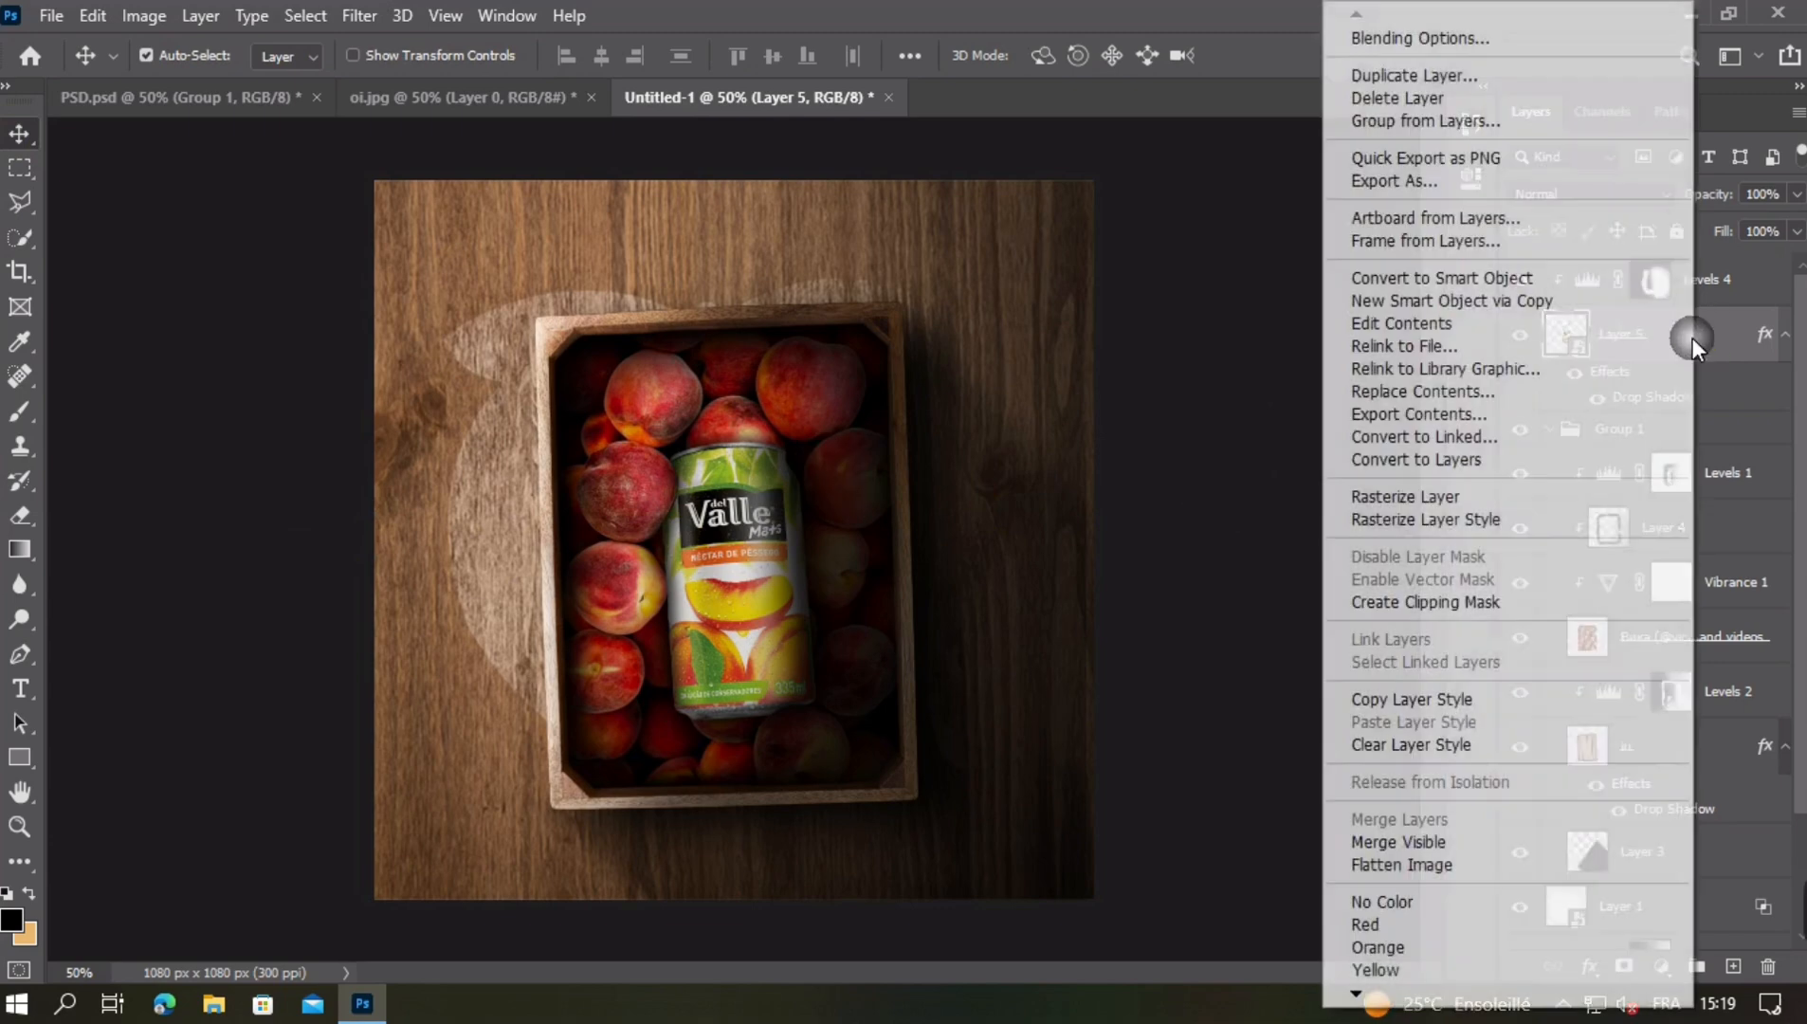
{"action": "left_click", "coordinate": [1441, 495]}
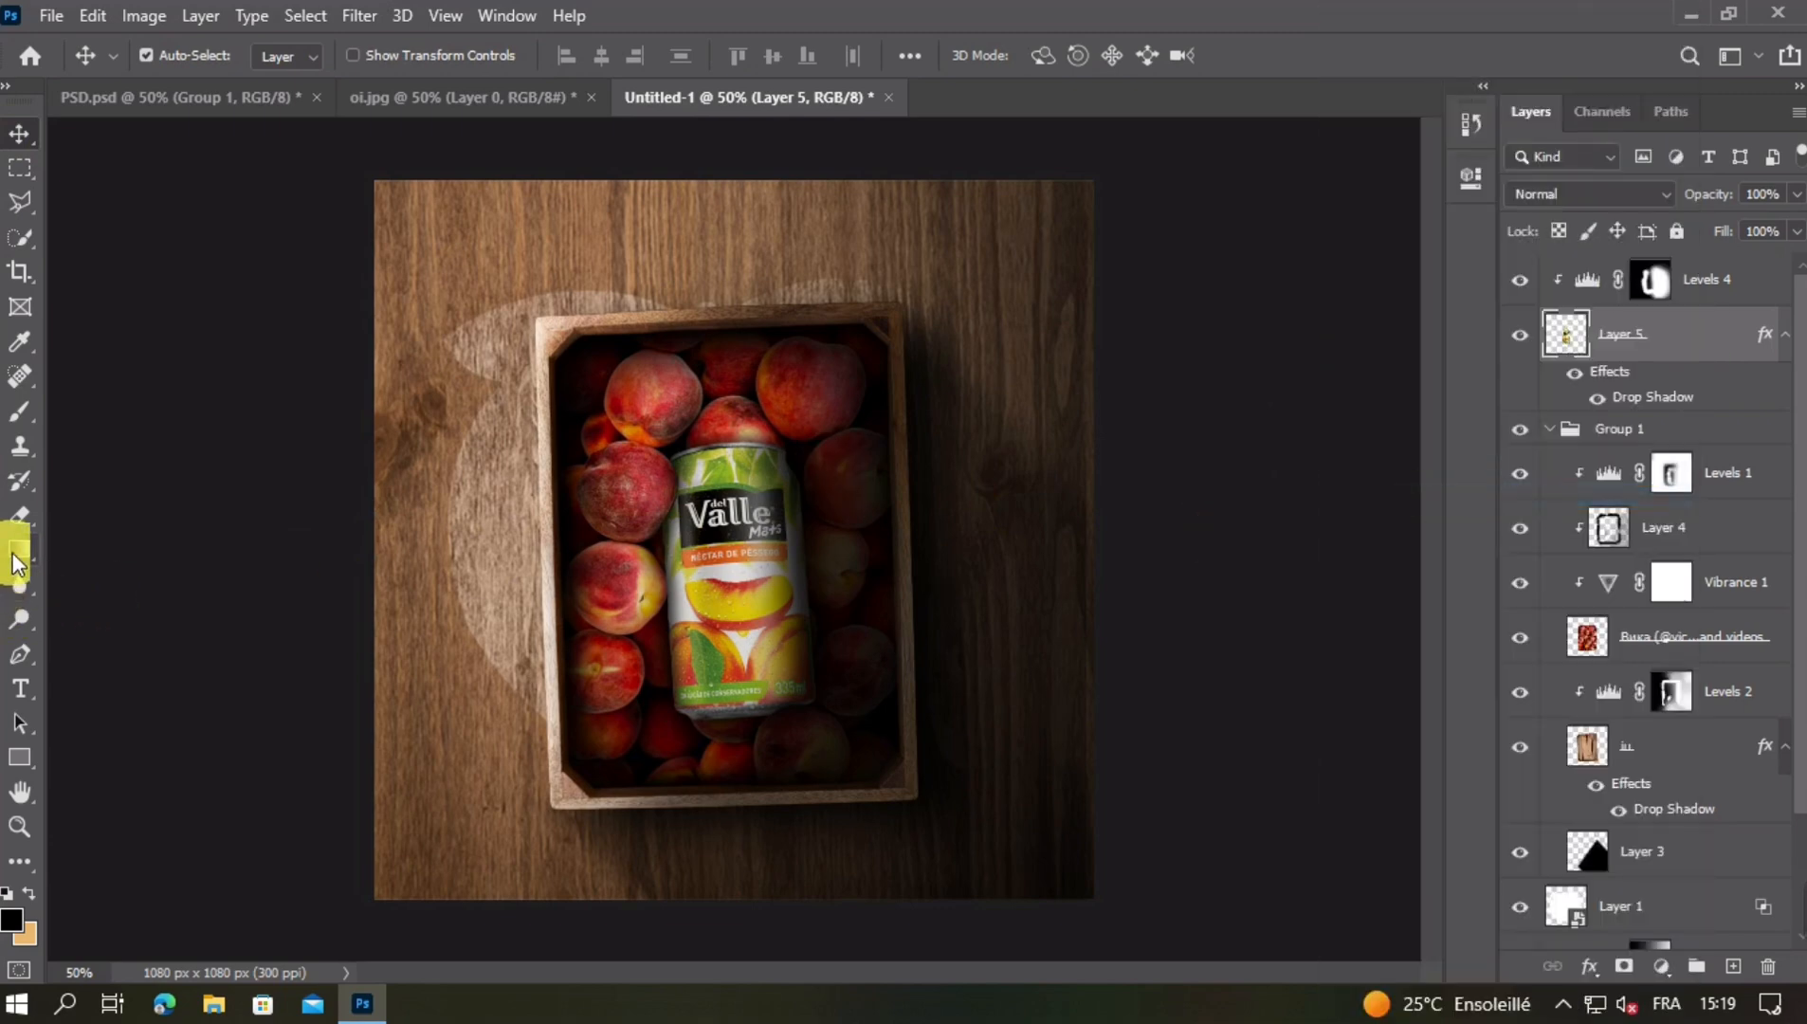
Brighten the lower part of the can with the Dodge tool, midtones at 100% exposure, and undo the last stroke
{"action": "left_click", "coordinate": [20, 624]}
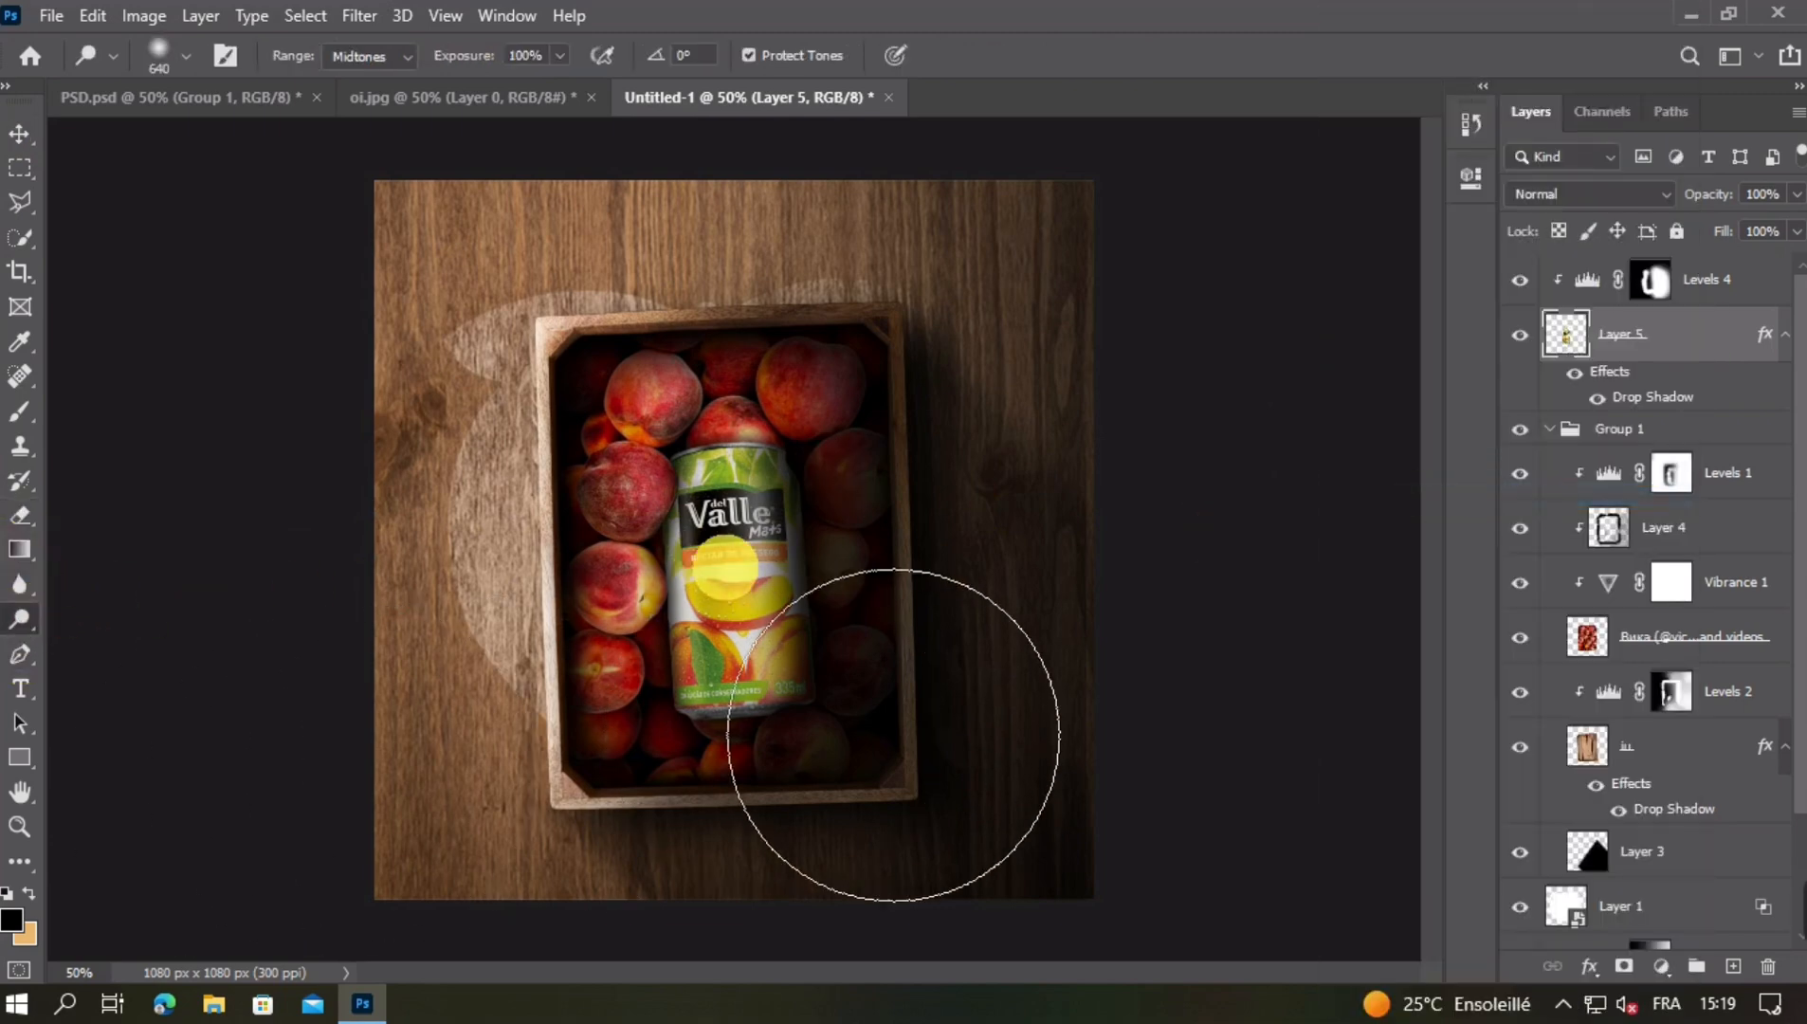
{"action": "scroll", "coordinate": [778, 557], "scroll_direction": "up", "scroll_amount": 6}
{"action": "mouse_move", "coordinate": [691, 556]}
{"action": "left_mouse_down"}
{"action": "mouse_move", "coordinate": [583, 580]}
{"action": "mouse_move", "coordinate": [408, 578]}
{"action": "left_mouse_up"}
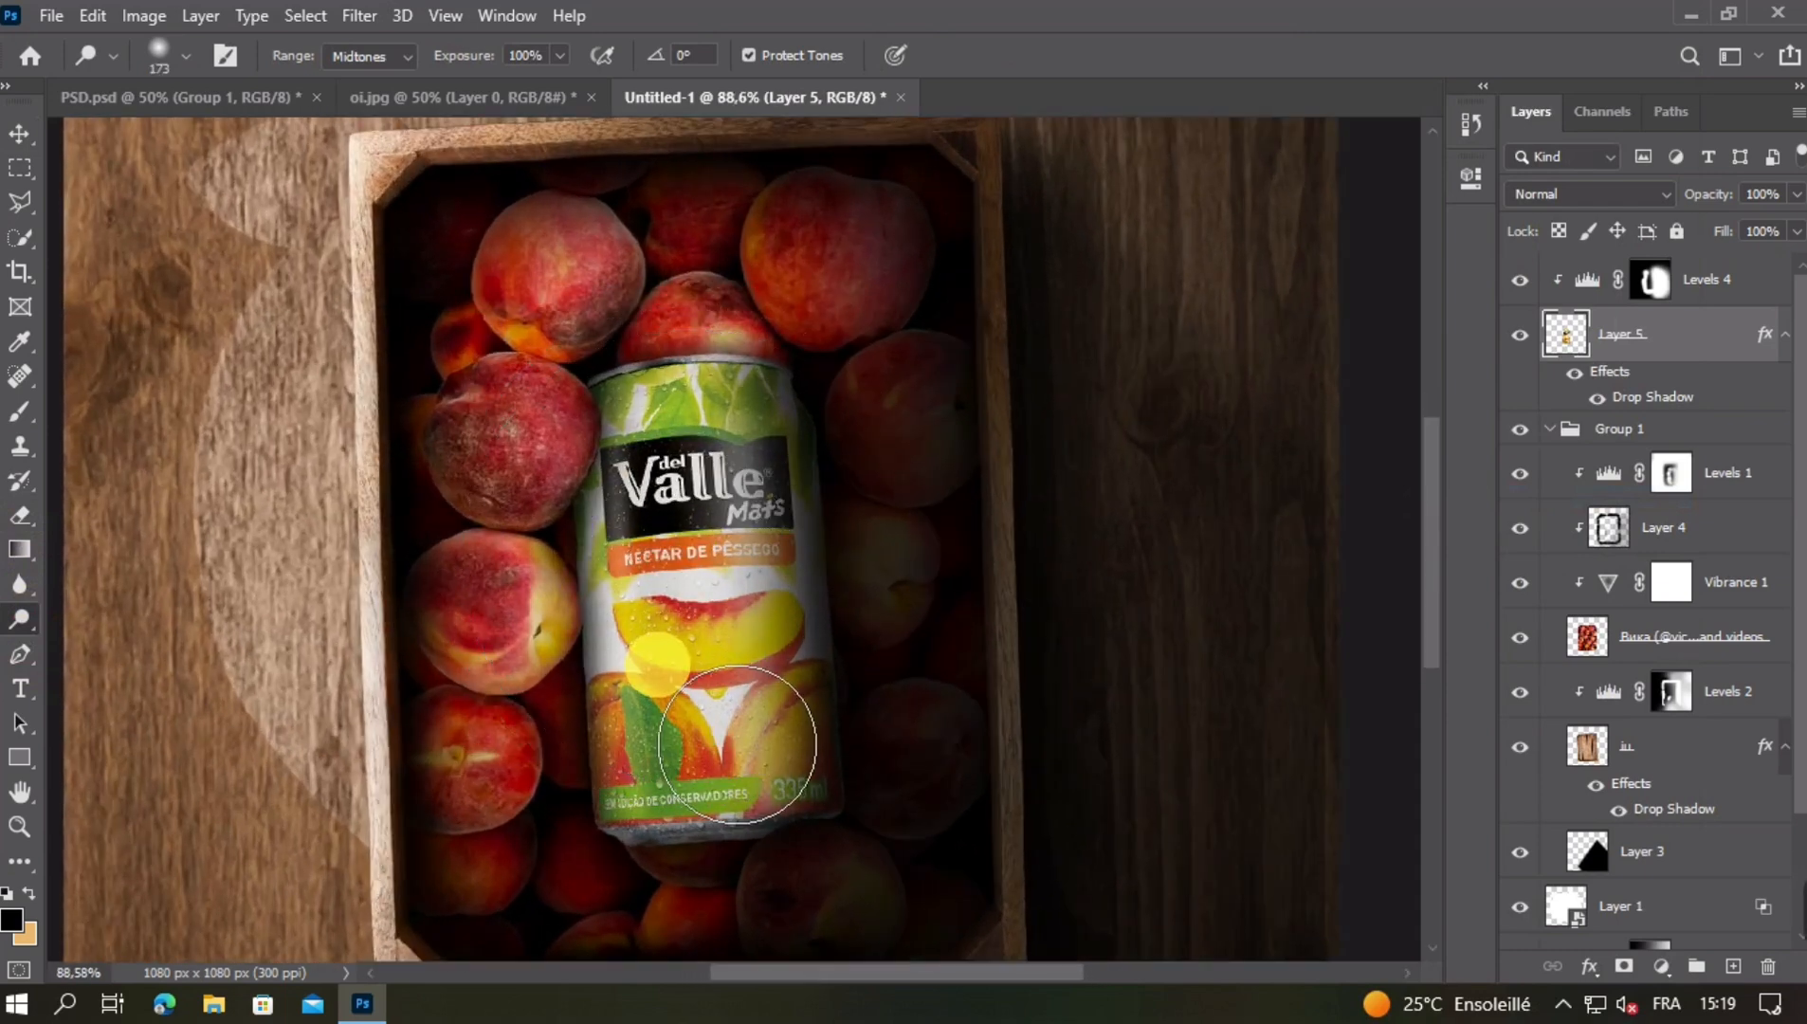
{"action": "mouse_move", "coordinate": [718, 650]}
{"action": "left_mouse_down"}
{"action": "mouse_move", "coordinate": [751, 881]}
{"action": "mouse_move", "coordinate": [727, 512]}
{"action": "mouse_move", "coordinate": [713, 552]}
{"action": "mouse_move", "coordinate": [754, 749]}
{"action": "mouse_move", "coordinate": [645, 764]}
{"action": "left_mouse_up"}
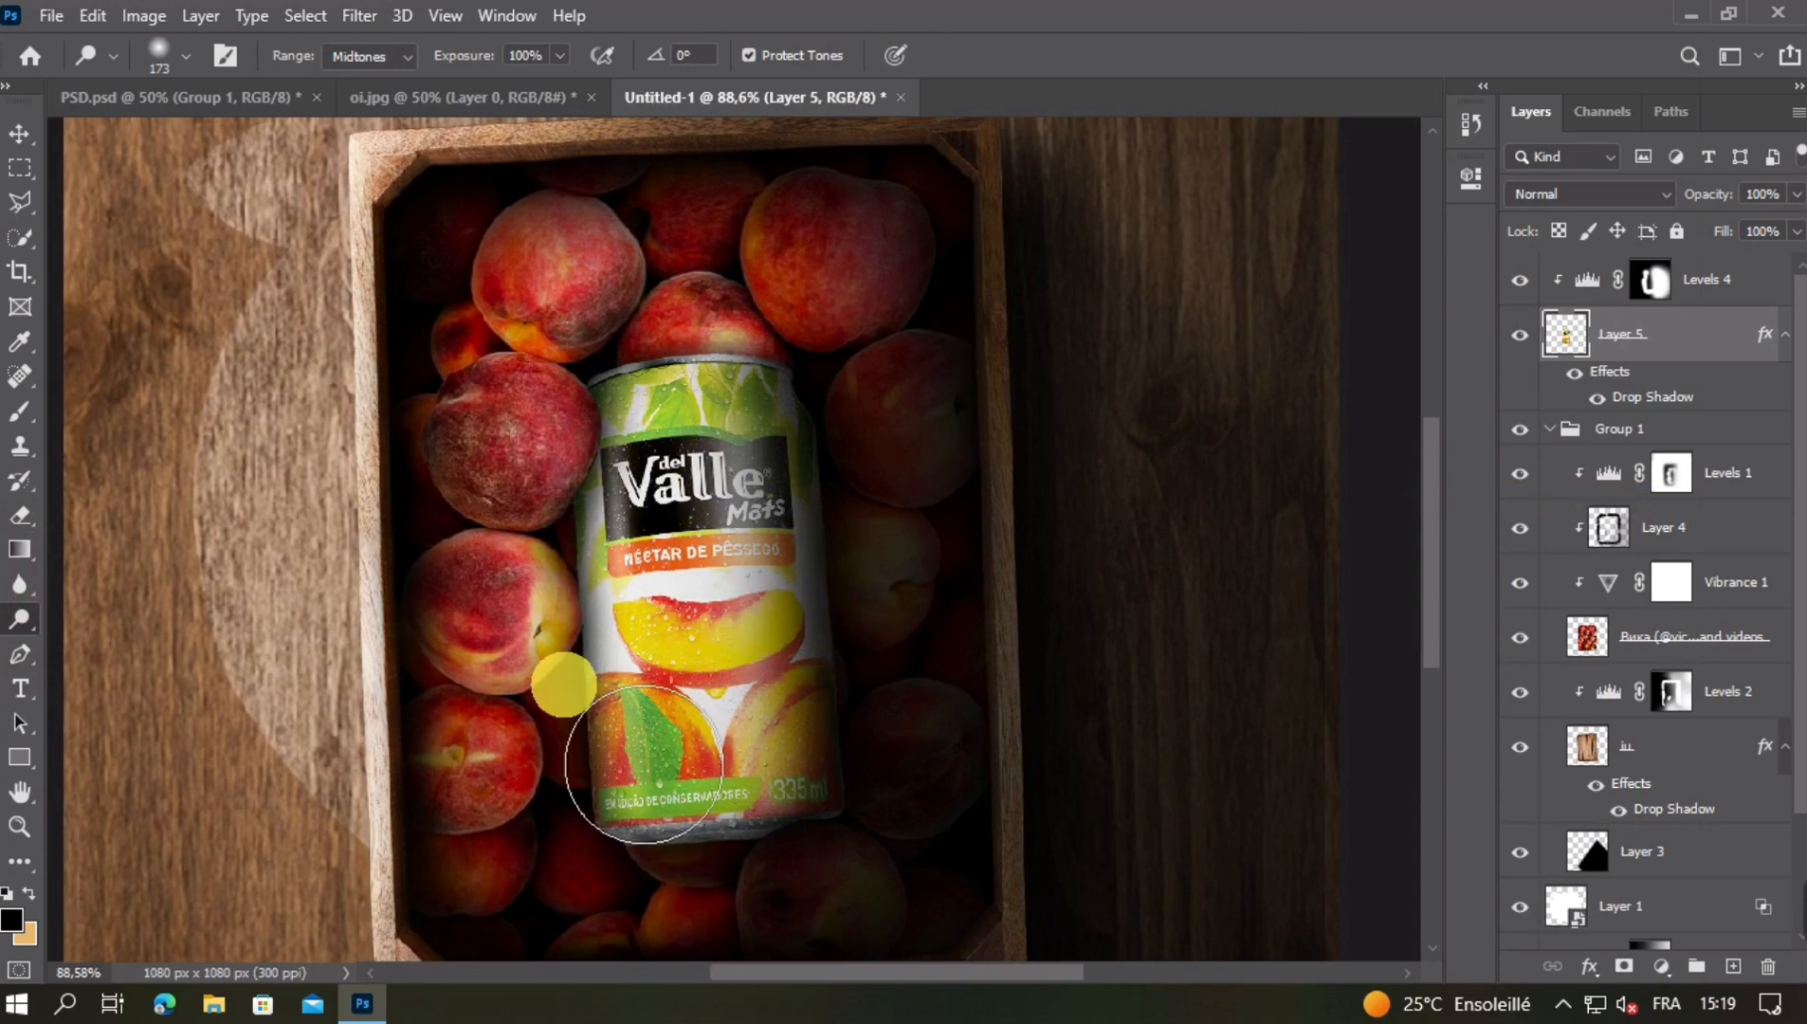
{"action": "key", "text": "ctrl+z"}
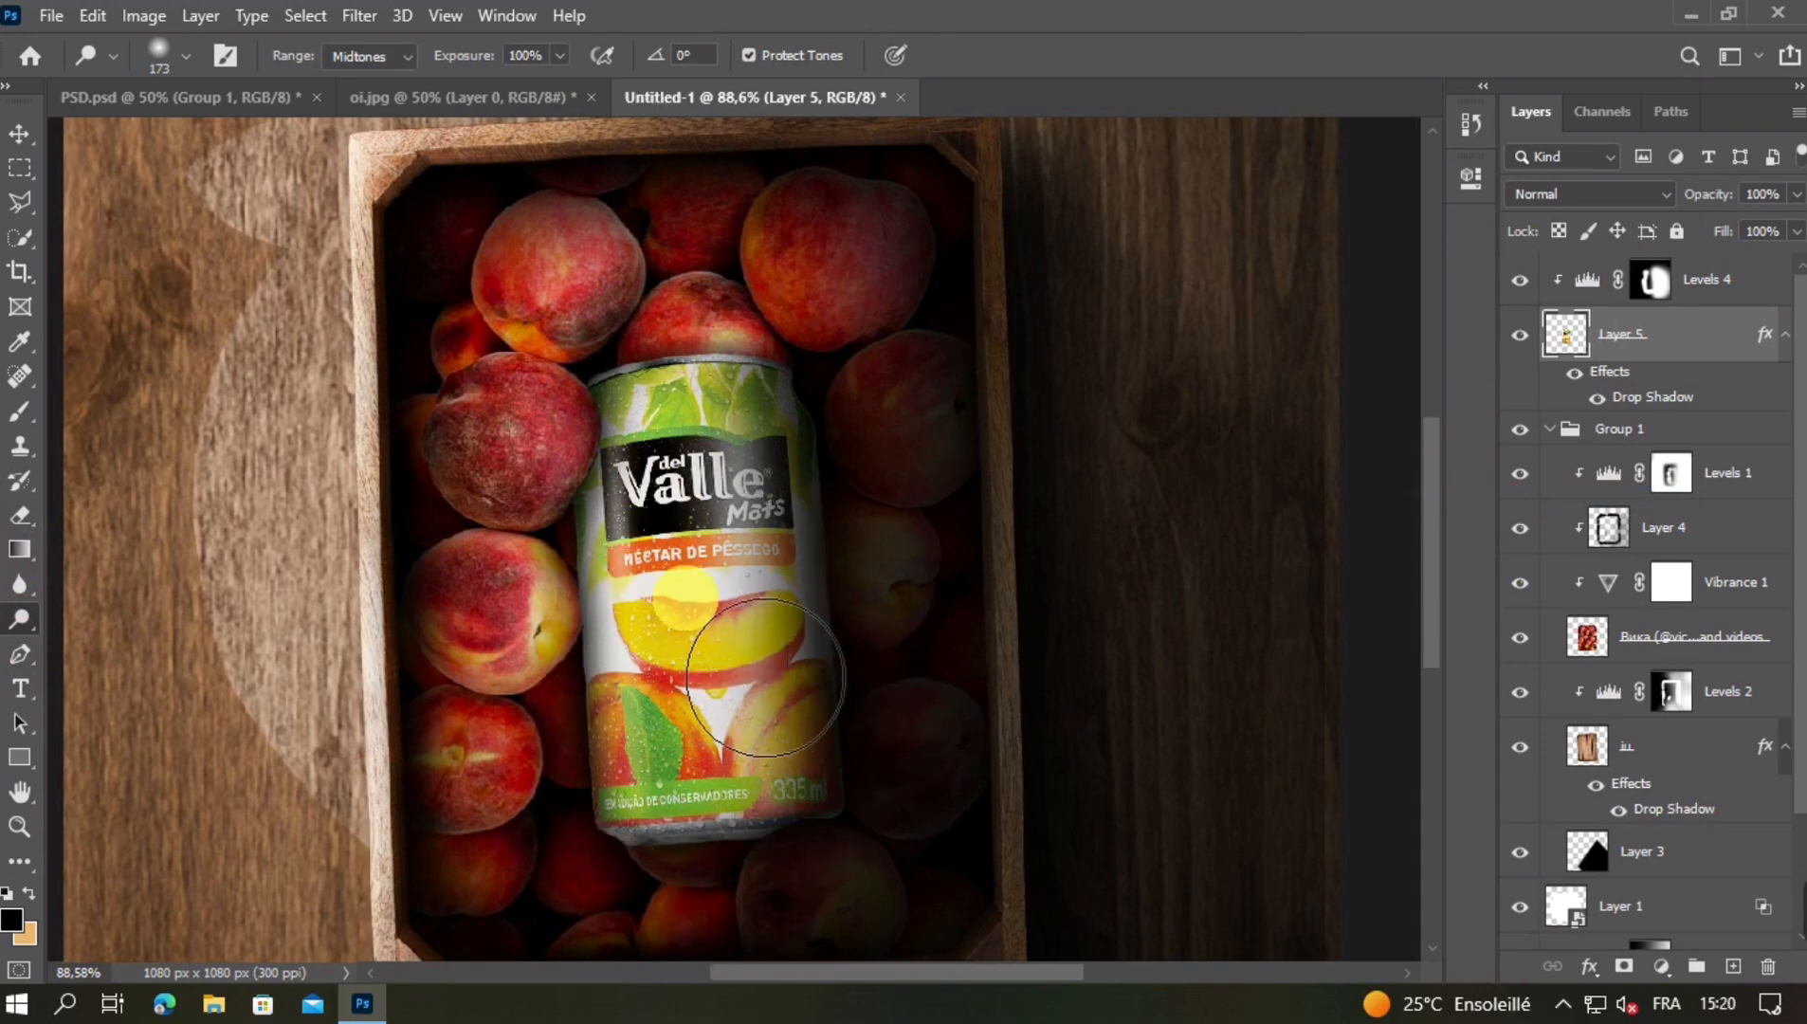
Darken the can's outer edges with the Burn tool set to midtones at 50% exposure
{"action": "right_click", "coordinate": [19, 619]}
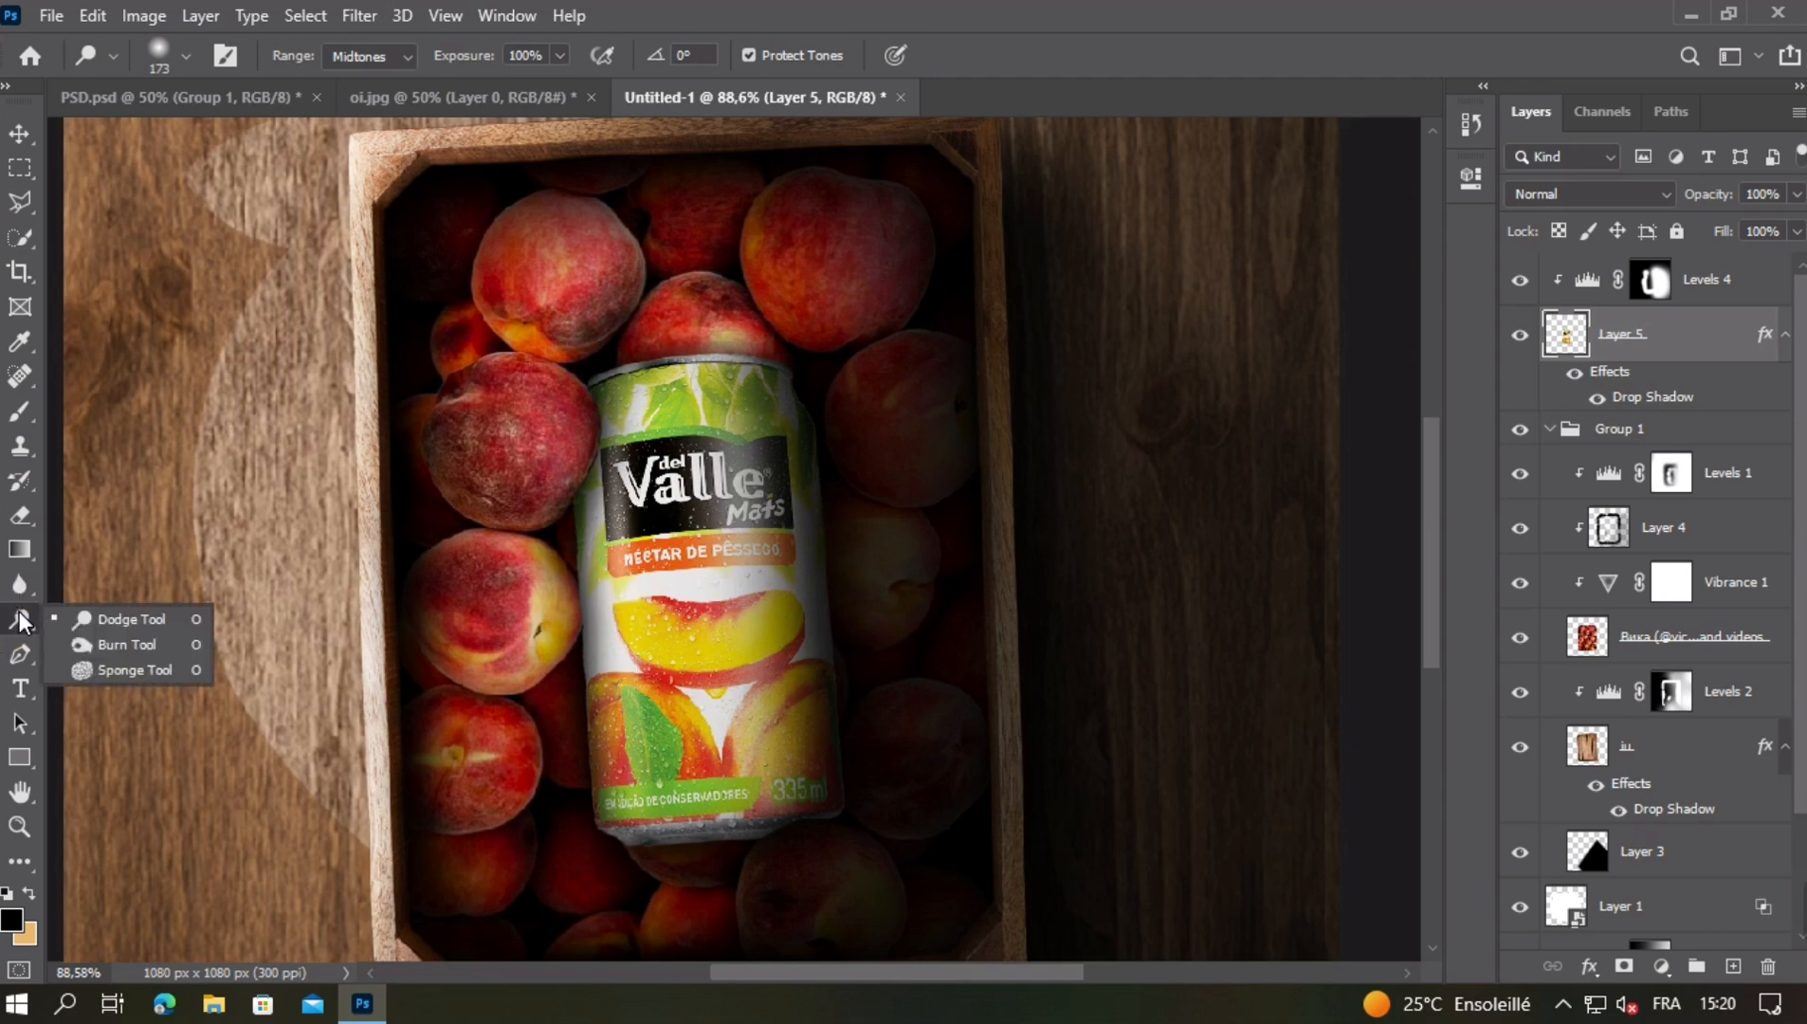
{"action": "left_click", "coordinate": [81, 647]}
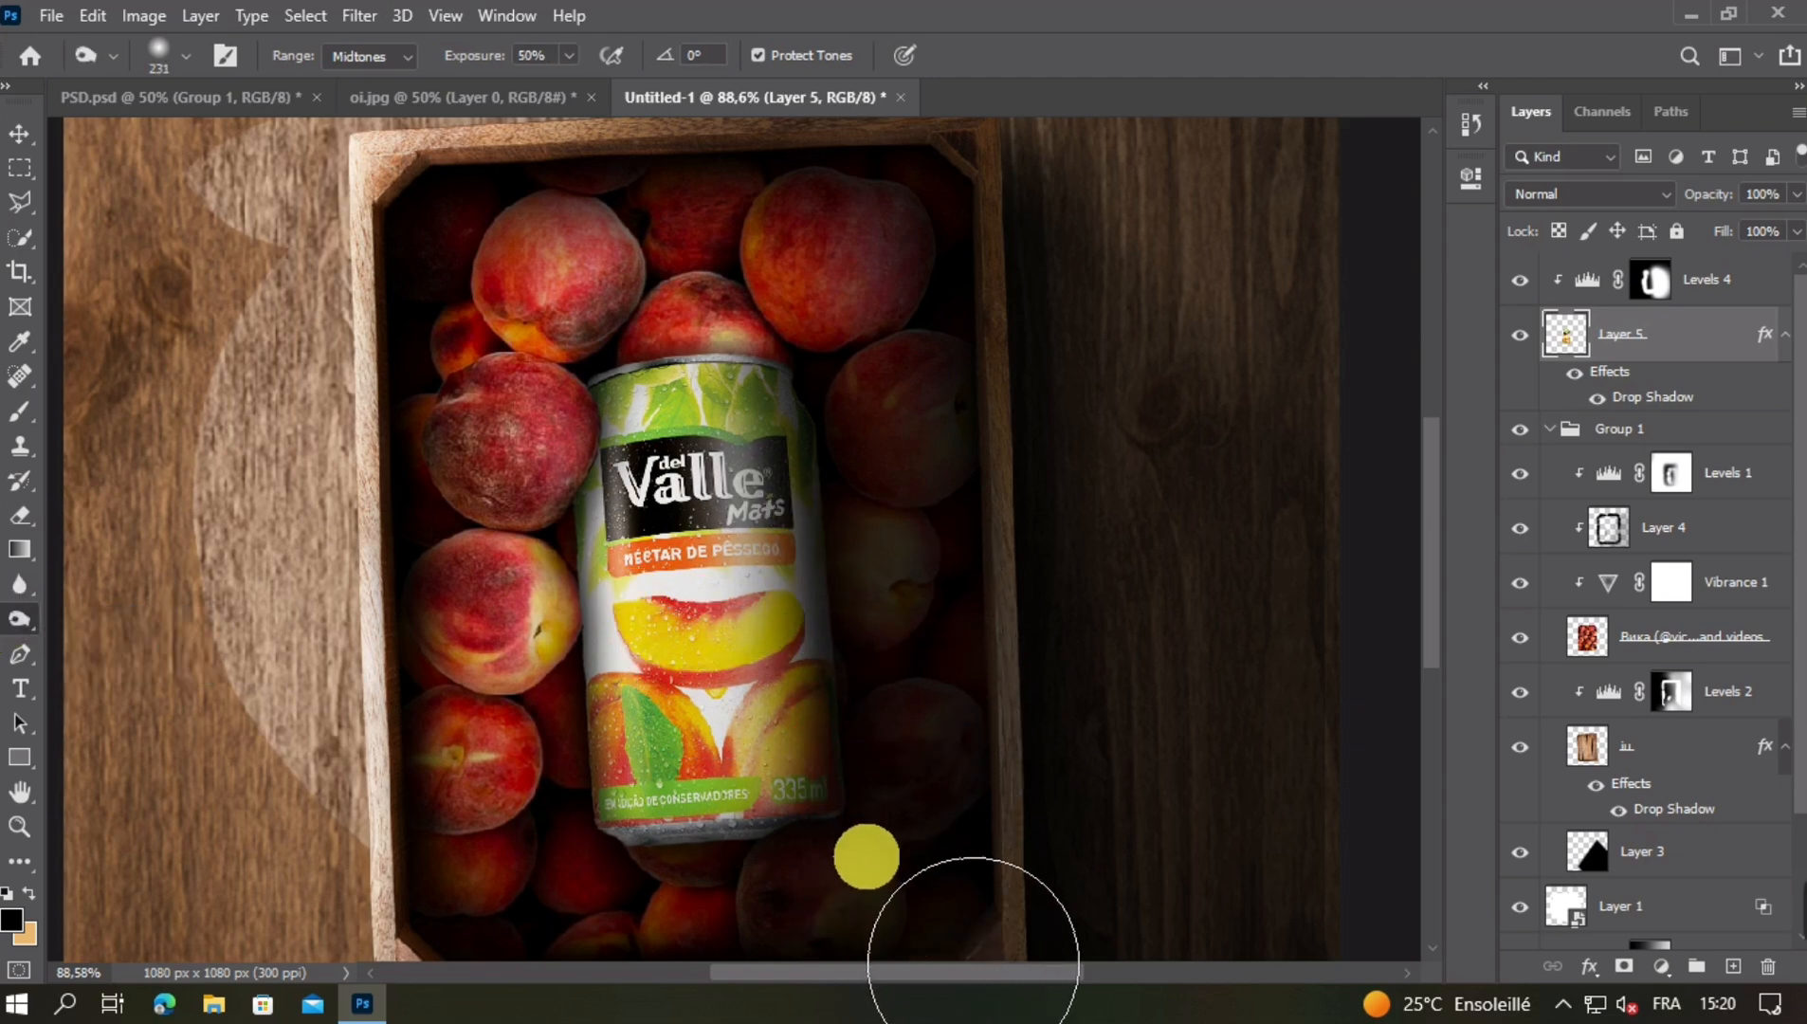
{"action": "mouse_move", "coordinate": [943, 401]}
{"action": "left_mouse_down"}
{"action": "mouse_move", "coordinate": [839, 365]}
{"action": "mouse_move", "coordinate": [873, 347]}
{"action": "mouse_move", "coordinate": [654, 383]}
{"action": "left_mouse_up"}
{"action": "left_click_drag", "start_coordinate": [558, 526], "coordinate": [560, 578]}
{"action": "mouse_move", "coordinate": [1104, 745]}
{"action": "left_mouse_down"}
{"action": "mouse_move", "coordinate": [891, 674]}
{"action": "mouse_move", "coordinate": [904, 624]}
{"action": "mouse_move", "coordinate": [1049, 447]}
{"action": "mouse_move", "coordinate": [852, 419]}
{"action": "mouse_move", "coordinate": [831, 354]}
{"action": "mouse_move", "coordinate": [981, 484]}
{"action": "mouse_move", "coordinate": [1015, 569]}
{"action": "left_mouse_up"}
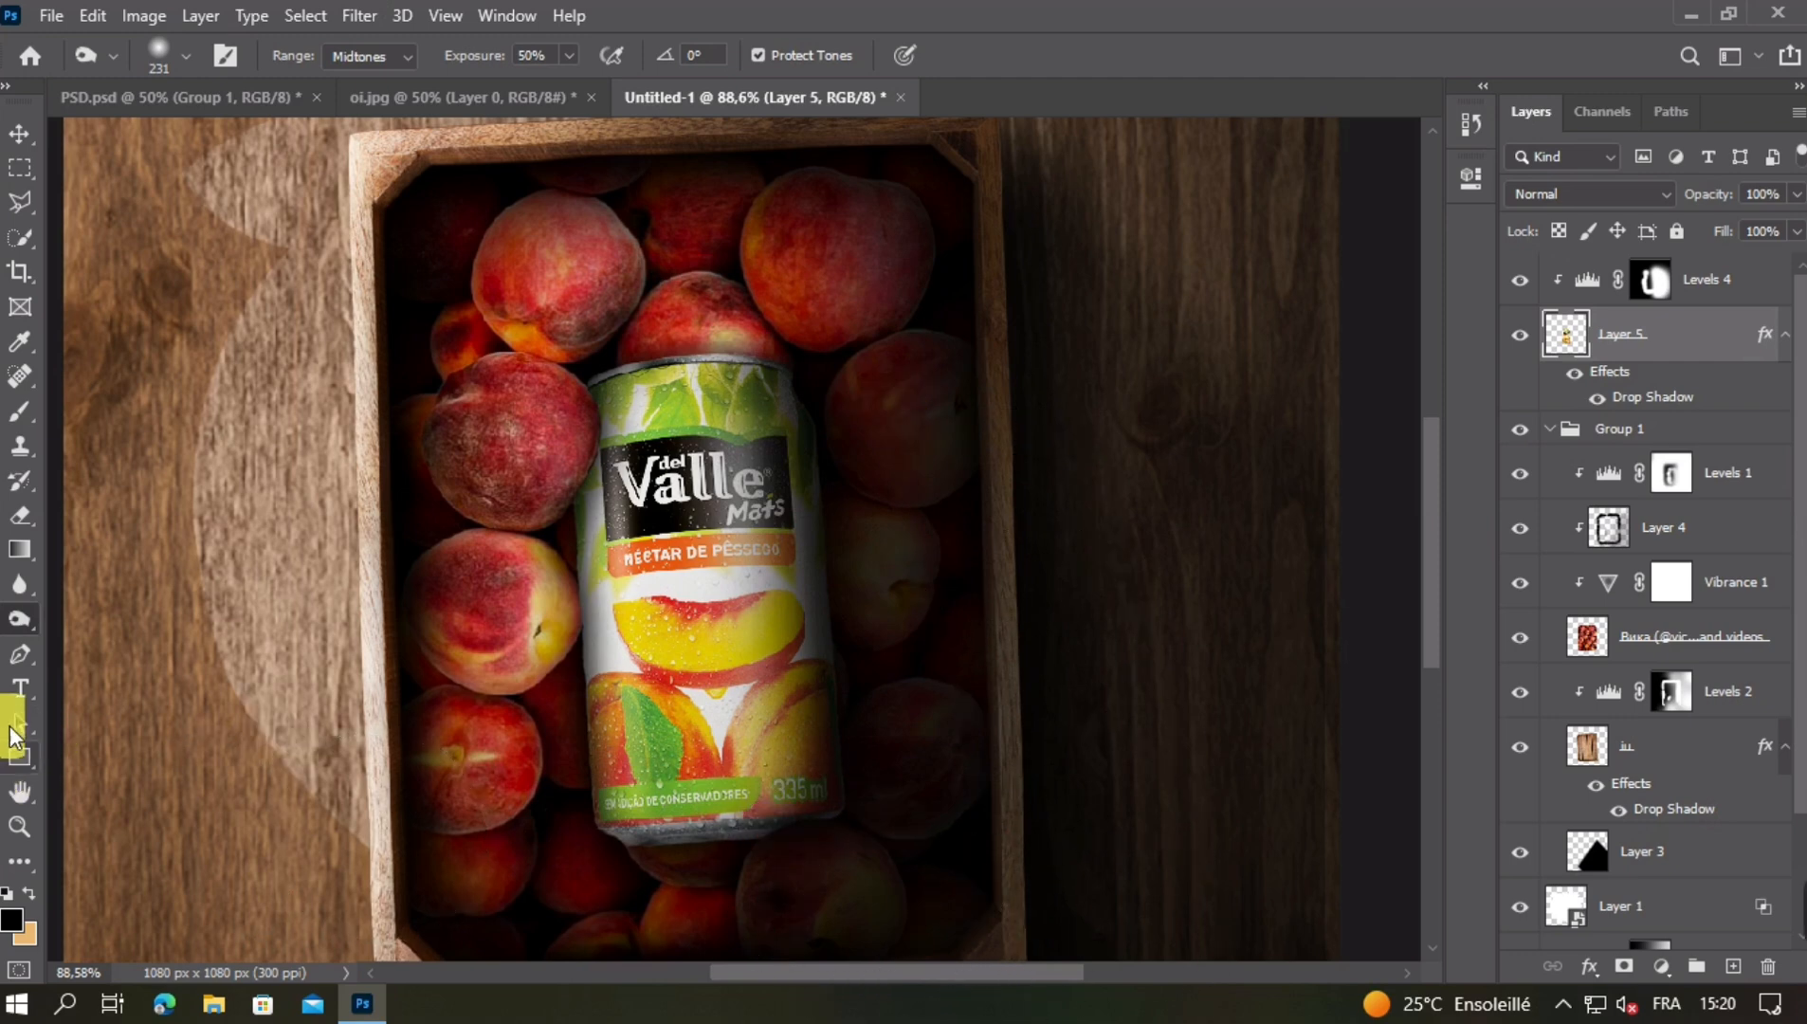
Brighten the can's label and sides with the Dodge tool, midtones at 100% exposure, using a smaller soft brush
{"action": "left_click", "coordinate": [18, 628]}
{"action": "left_click", "coordinate": [88, 618]}
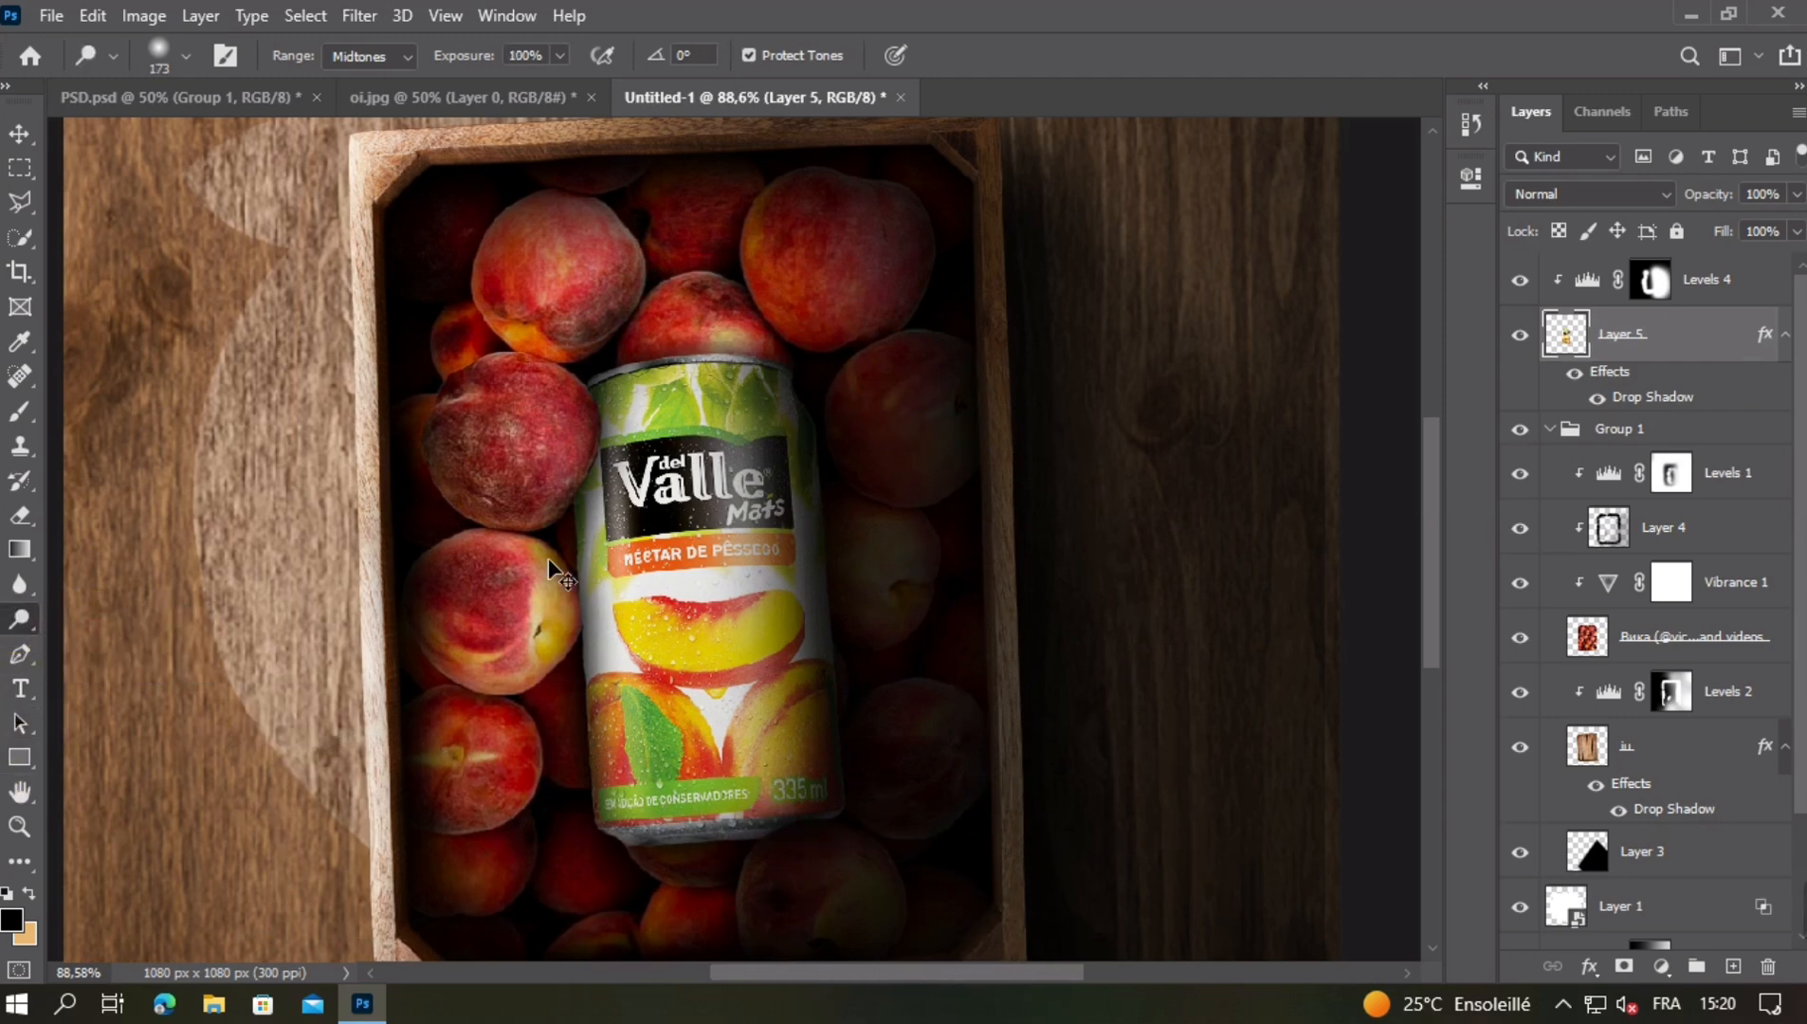
{"action": "left_click_drag", "start_coordinate": [581, 510], "coordinate": [556, 513]}
{"action": "left_click_drag", "start_coordinate": [675, 362], "coordinate": [671, 887]}
{"action": "left_click_drag", "start_coordinate": [782, 880], "coordinate": [787, 722]}
{"action": "scroll", "coordinate": [787, 721], "scroll_direction": "down", "scroll_amount": 3}
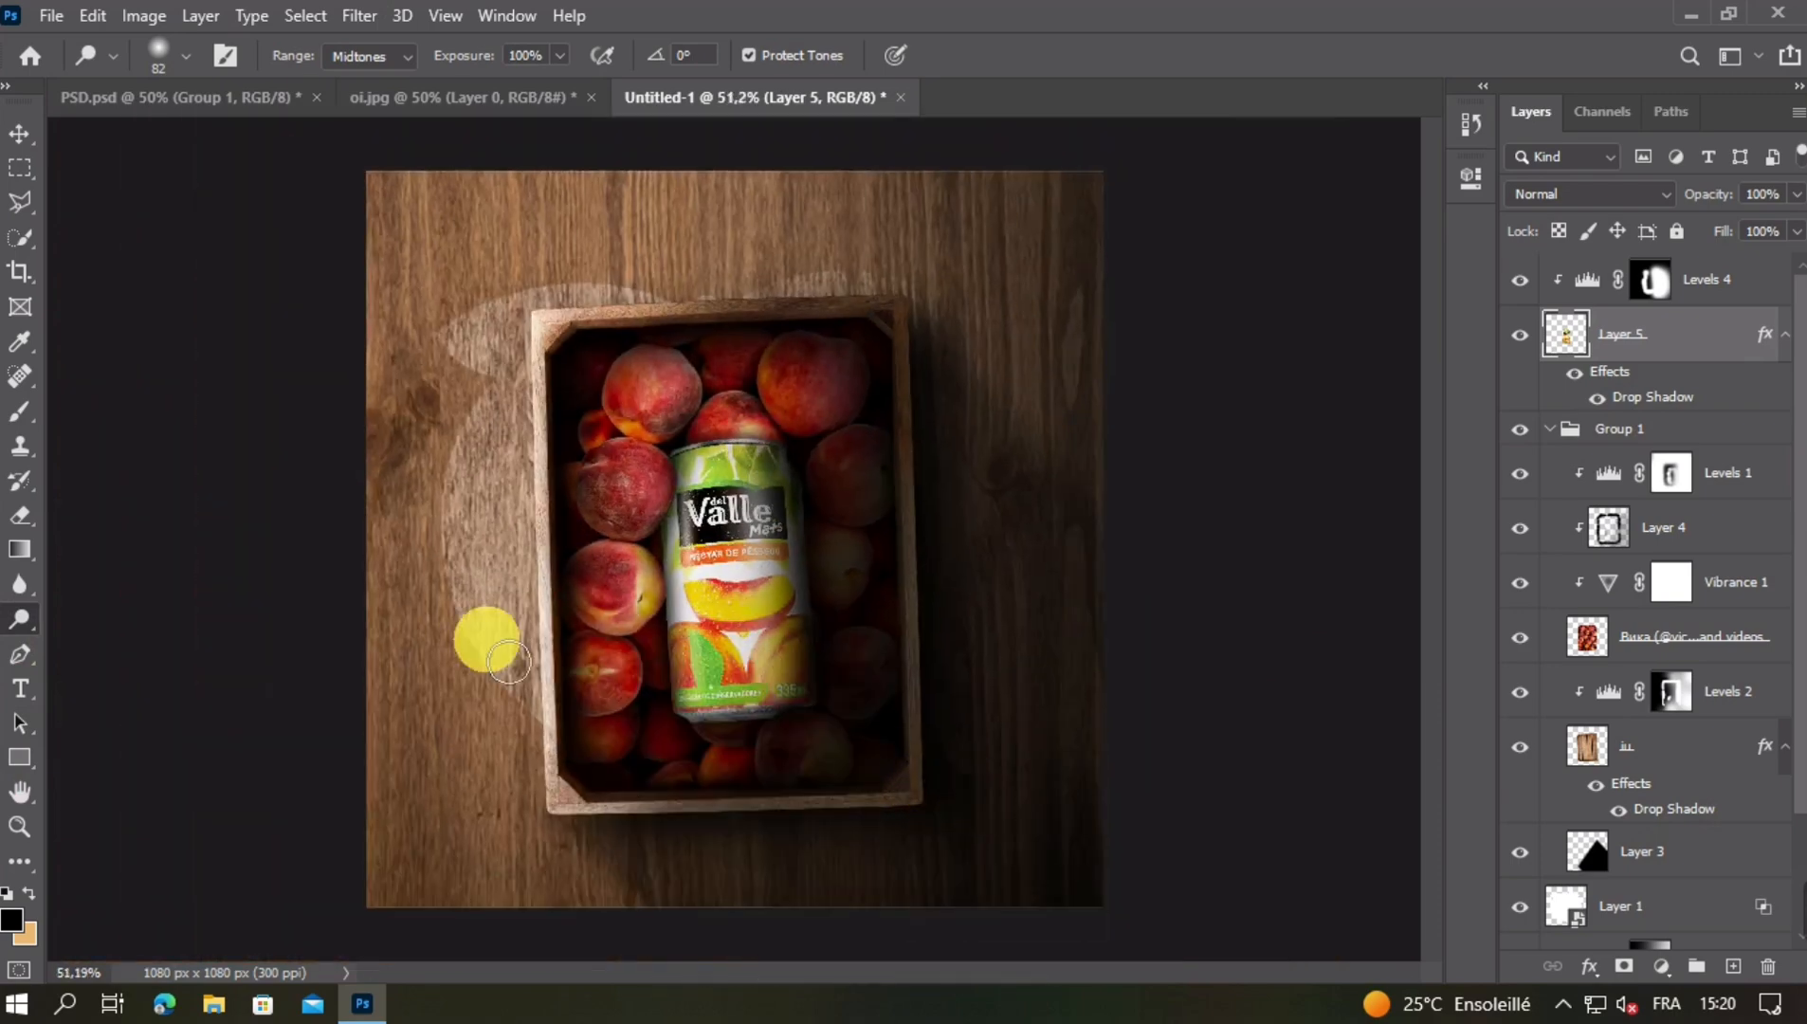
{"action": "left_click", "coordinate": [20, 134]}
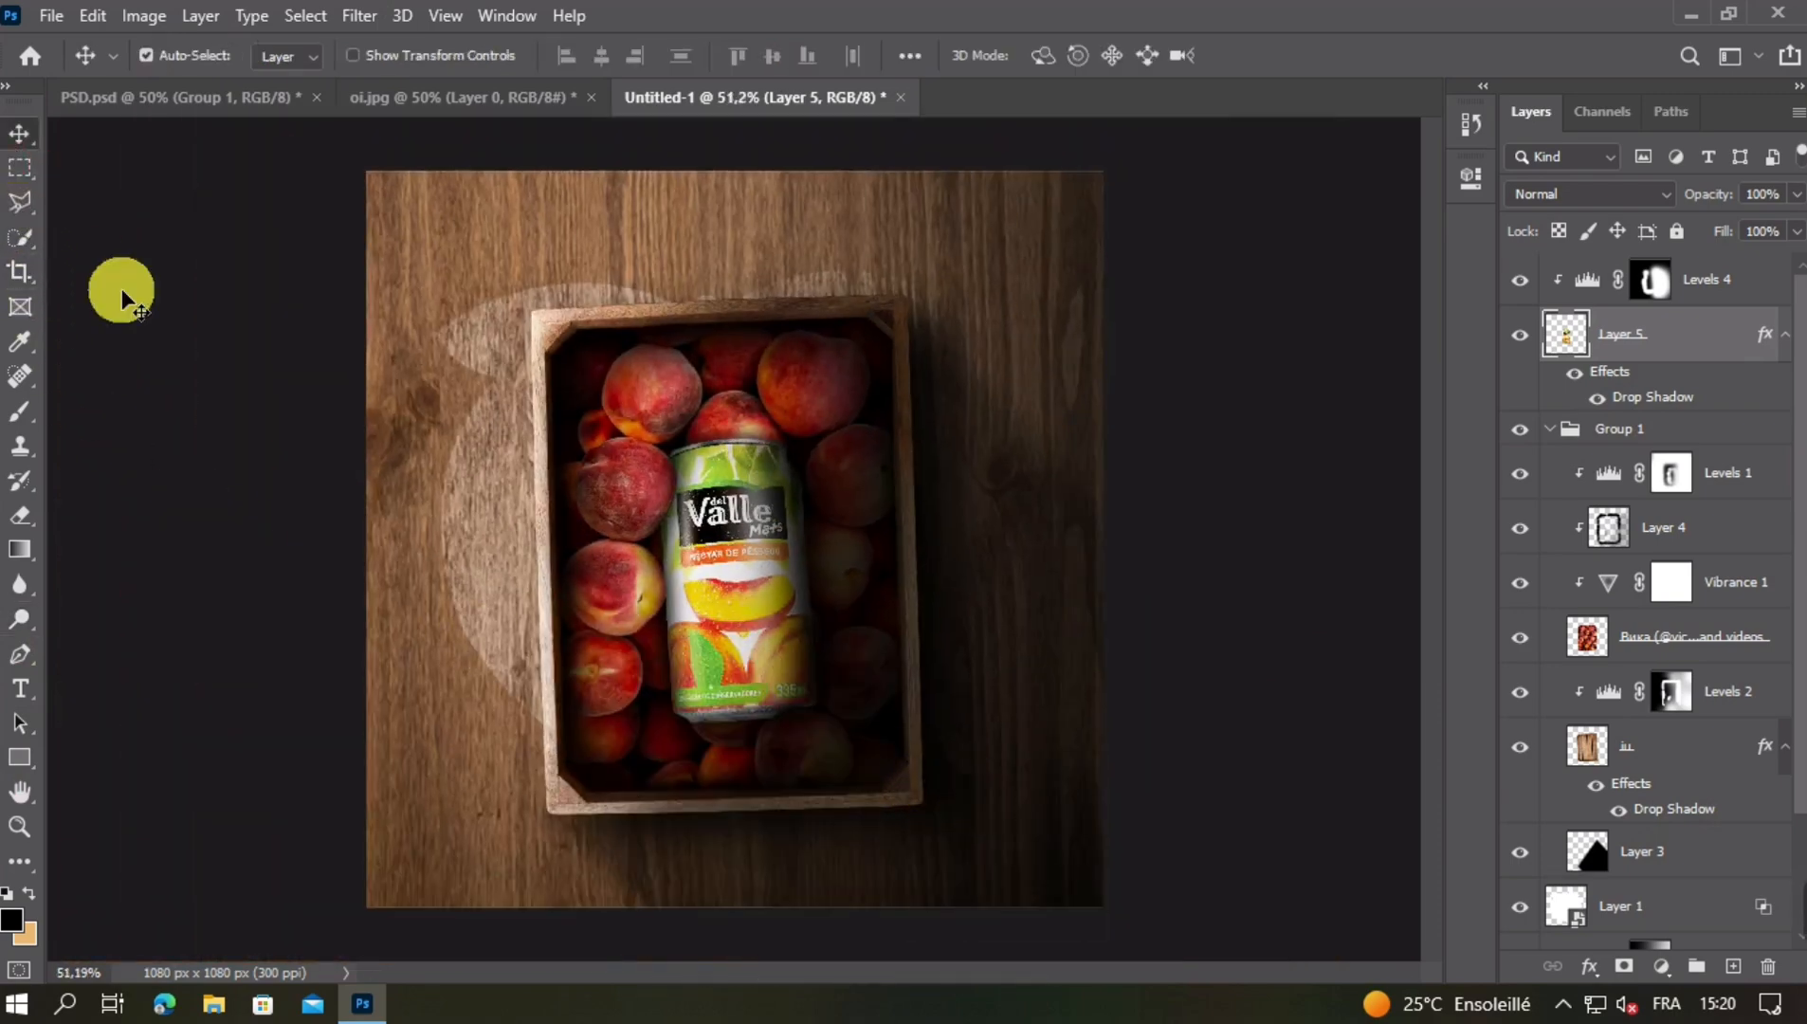
{"action": "key", "text": "ctrl+minus"}
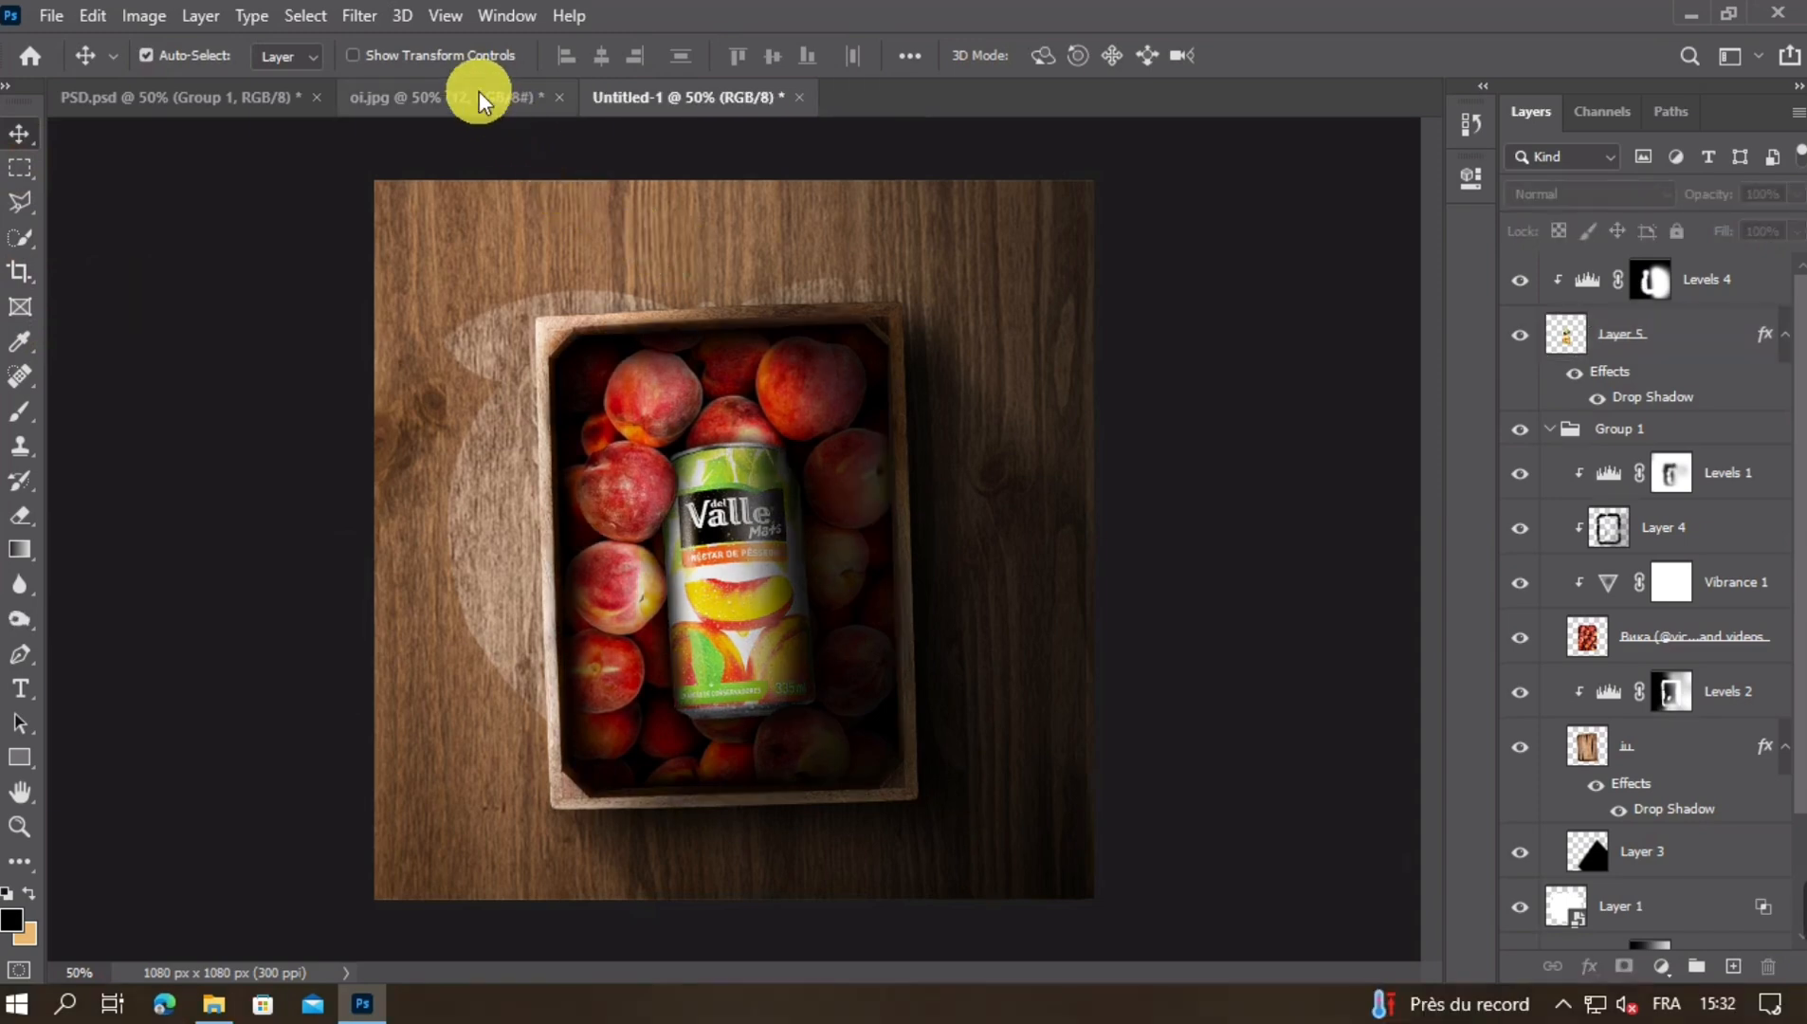
Copy the orange light-ray image from the oi.jpg document into the composite as the uppermost layer
{"action": "left_click", "coordinate": [479, 90]}
{"action": "left_click_drag", "start_coordinate": [673, 331], "coordinate": [718, 405]}
{"action": "left_click_drag", "start_coordinate": [702, 105], "coordinate": [643, 320]}
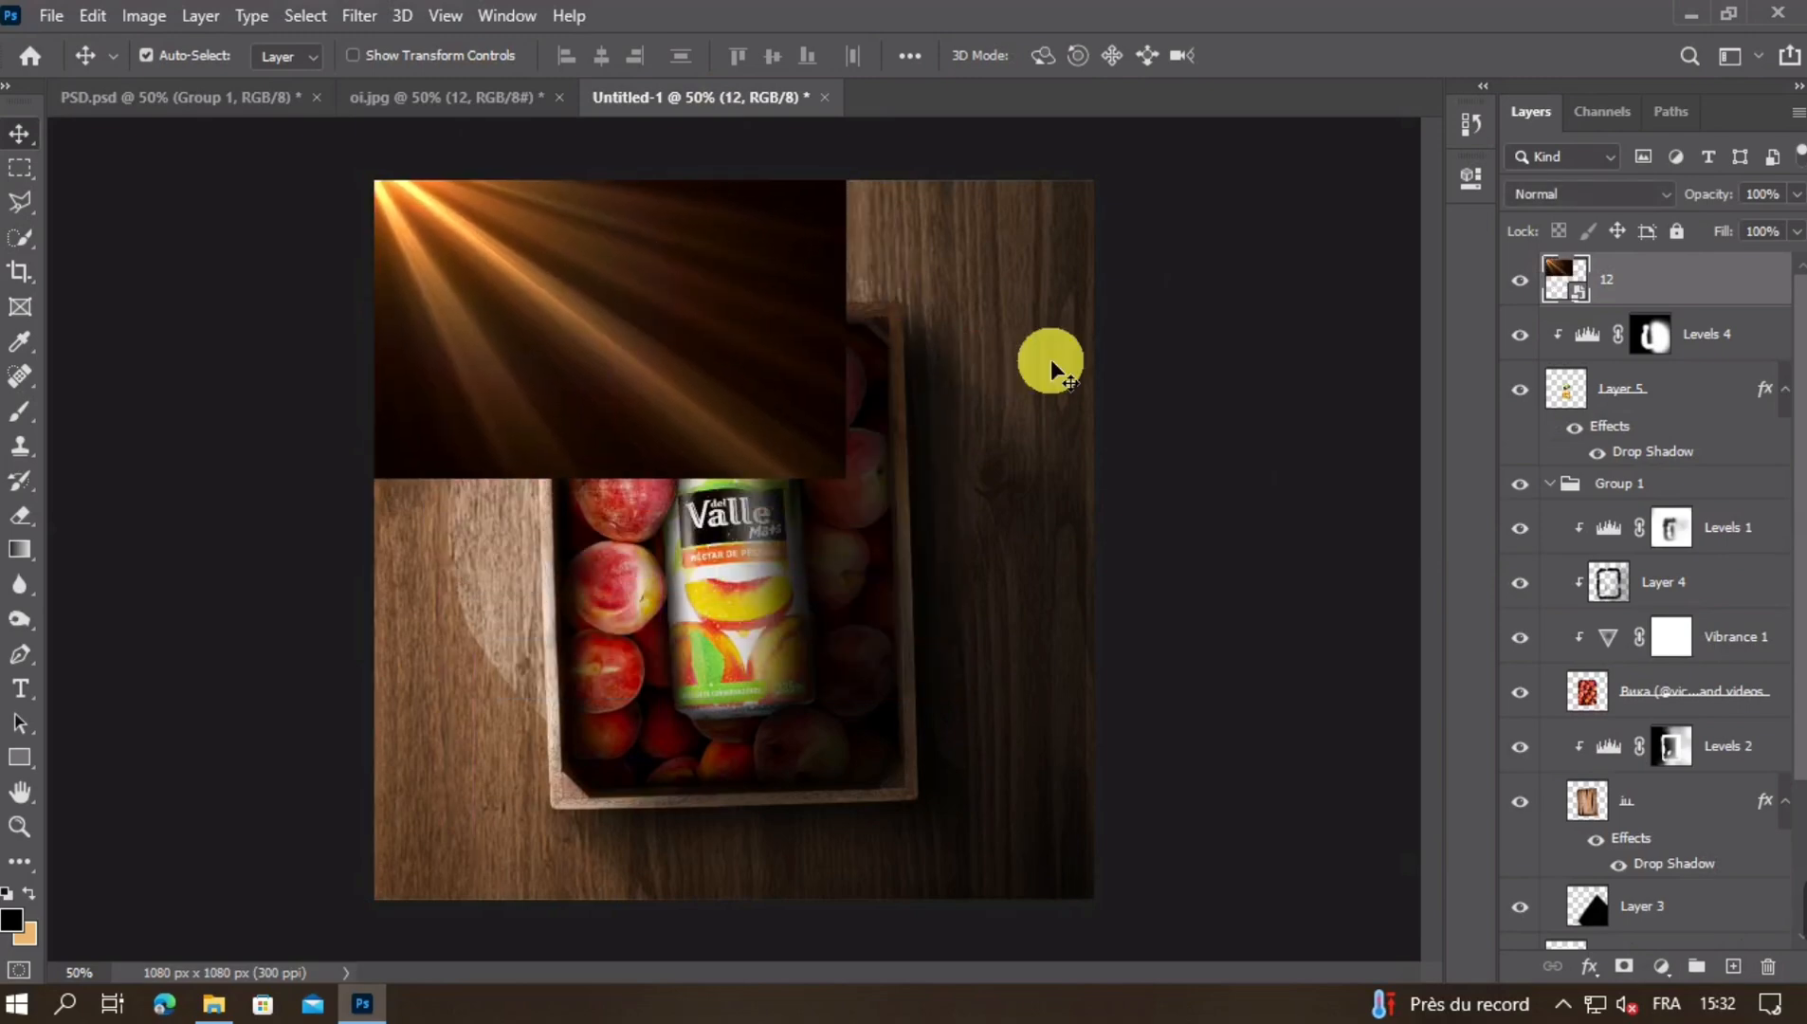
Set the light-ray layer's blend mode to Screen and shift it toward the image's upper-left corner
{"action": "left_click", "coordinate": [1602, 203]}
{"action": "left_click", "coordinate": [1566, 419]}
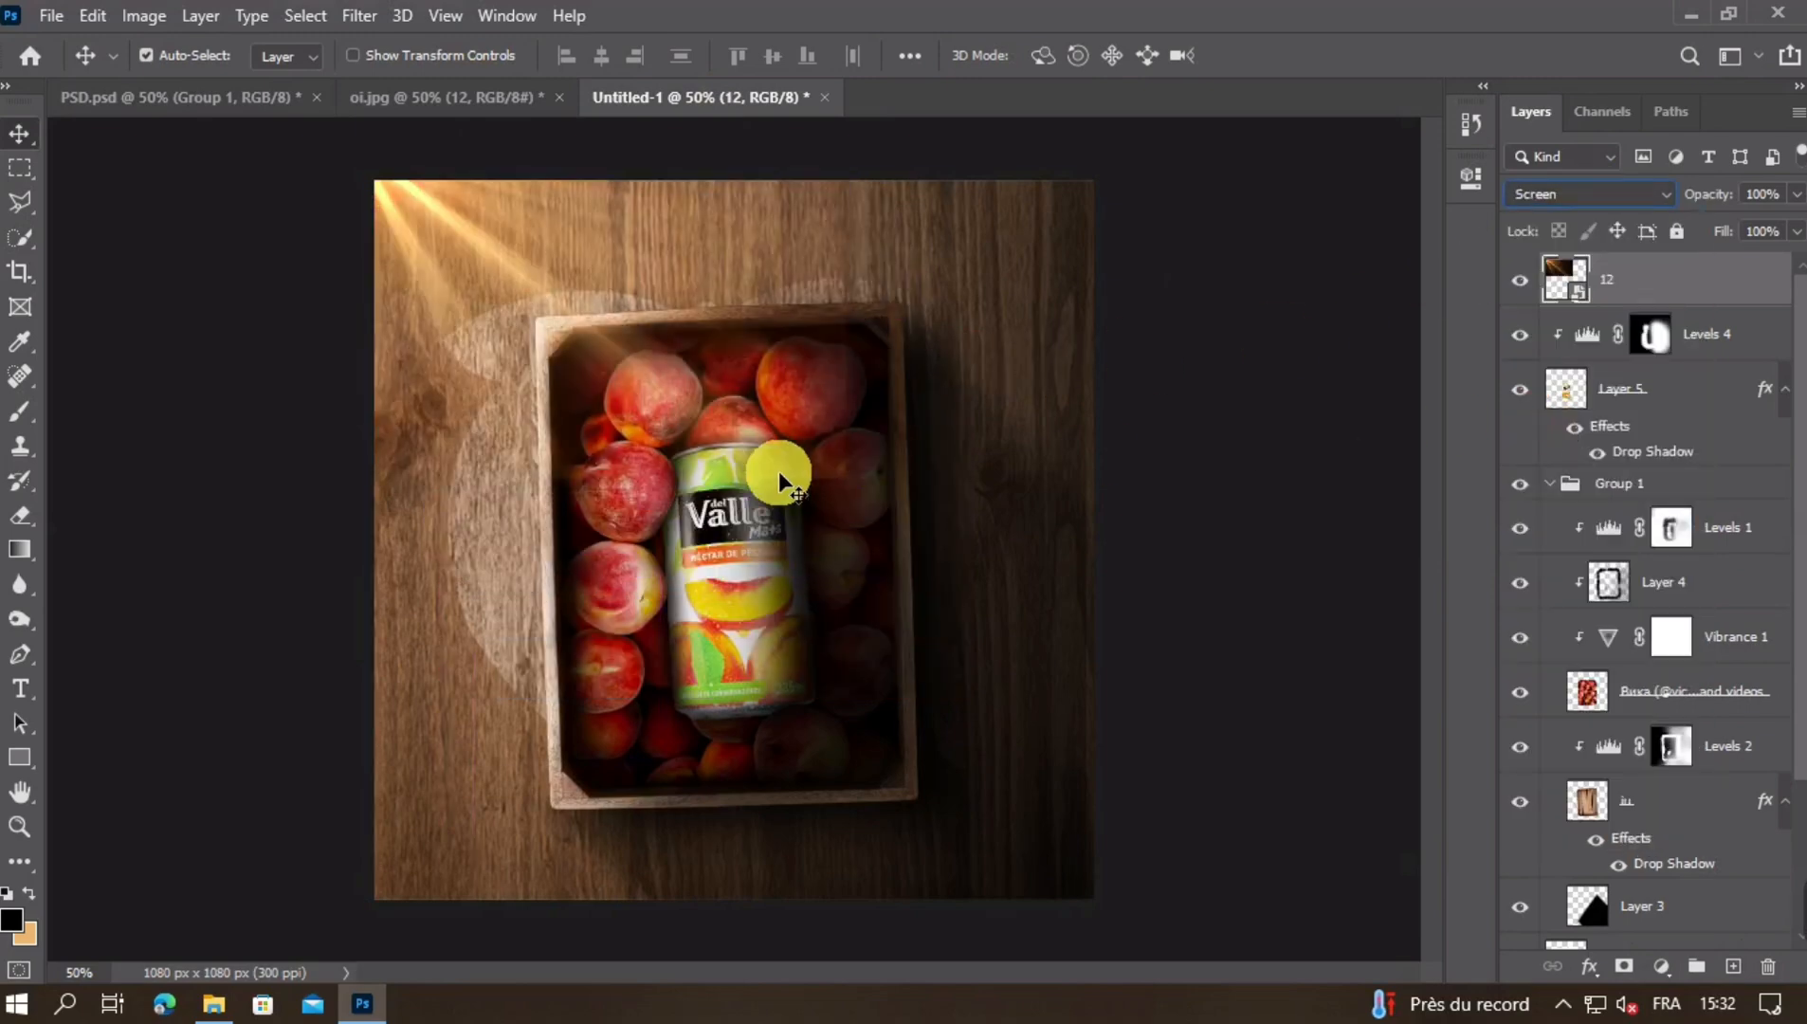
{"action": "left_click_drag", "start_coordinate": [482, 249], "coordinate": [384, 195]}
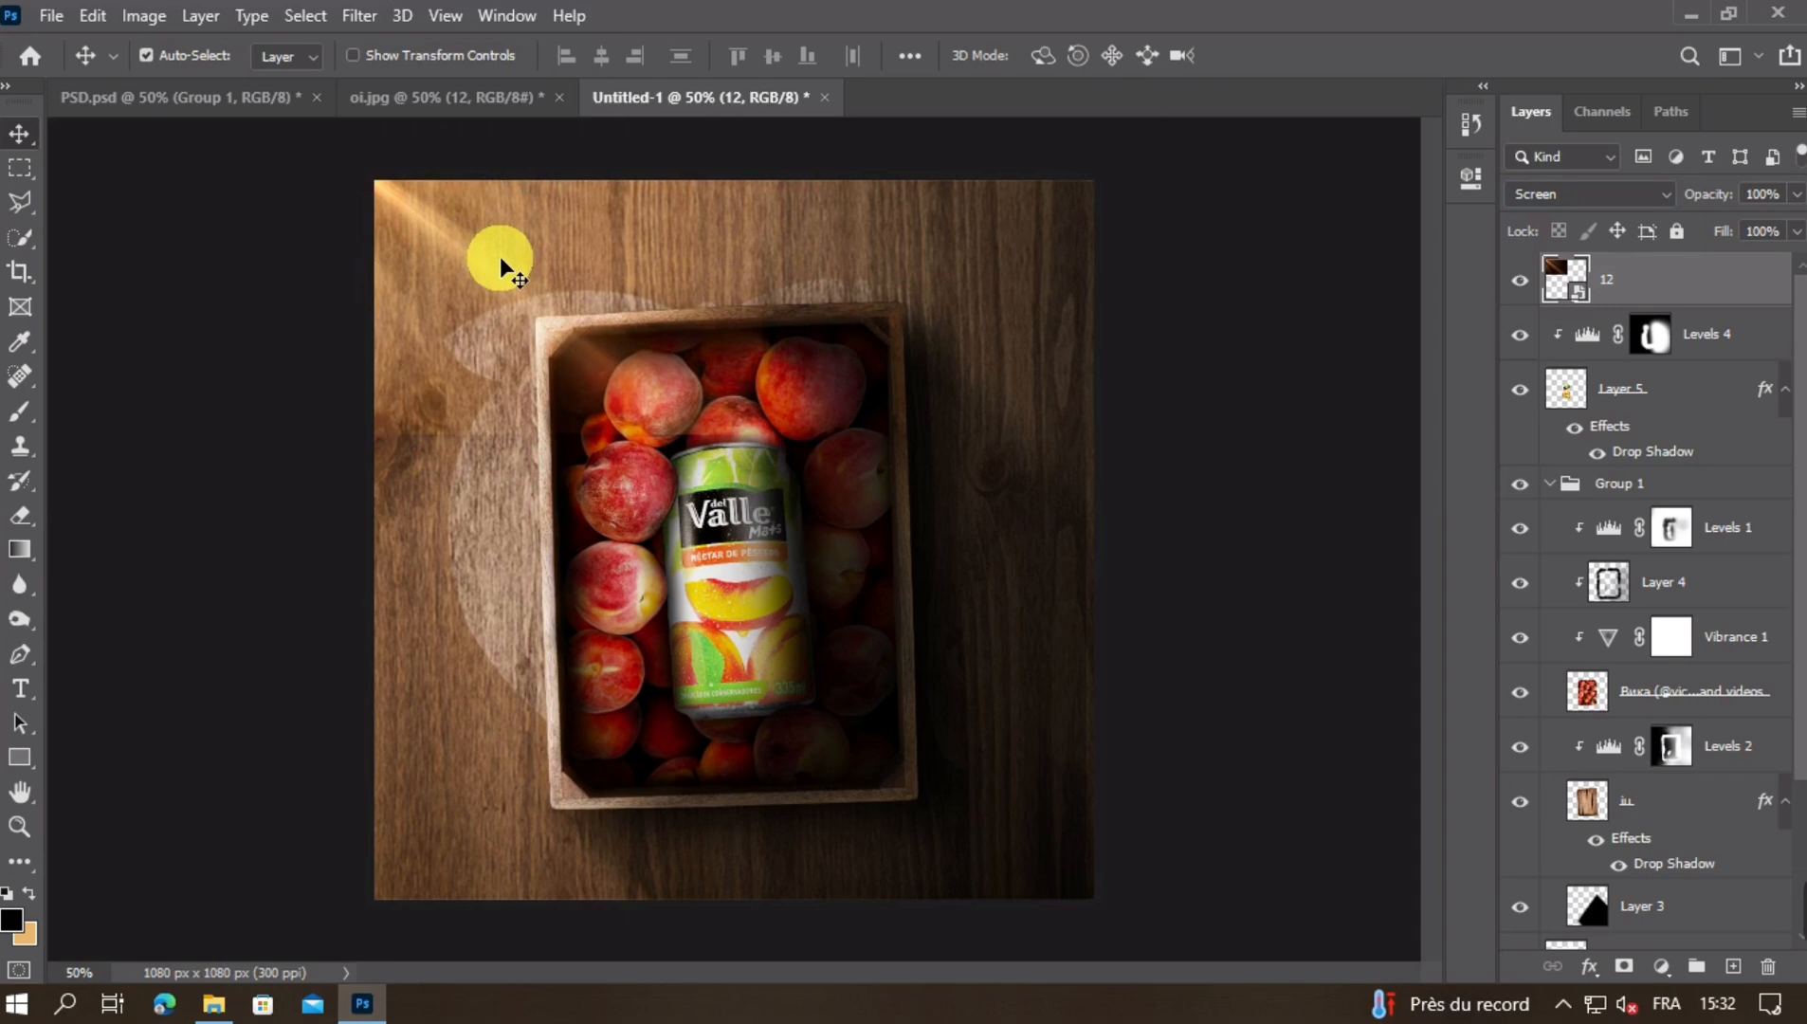
Mask the light rays off the peaches and can with a large soft black brush, and convert layer 12 to a smart object
{"action": "left_click", "coordinate": [1624, 966]}
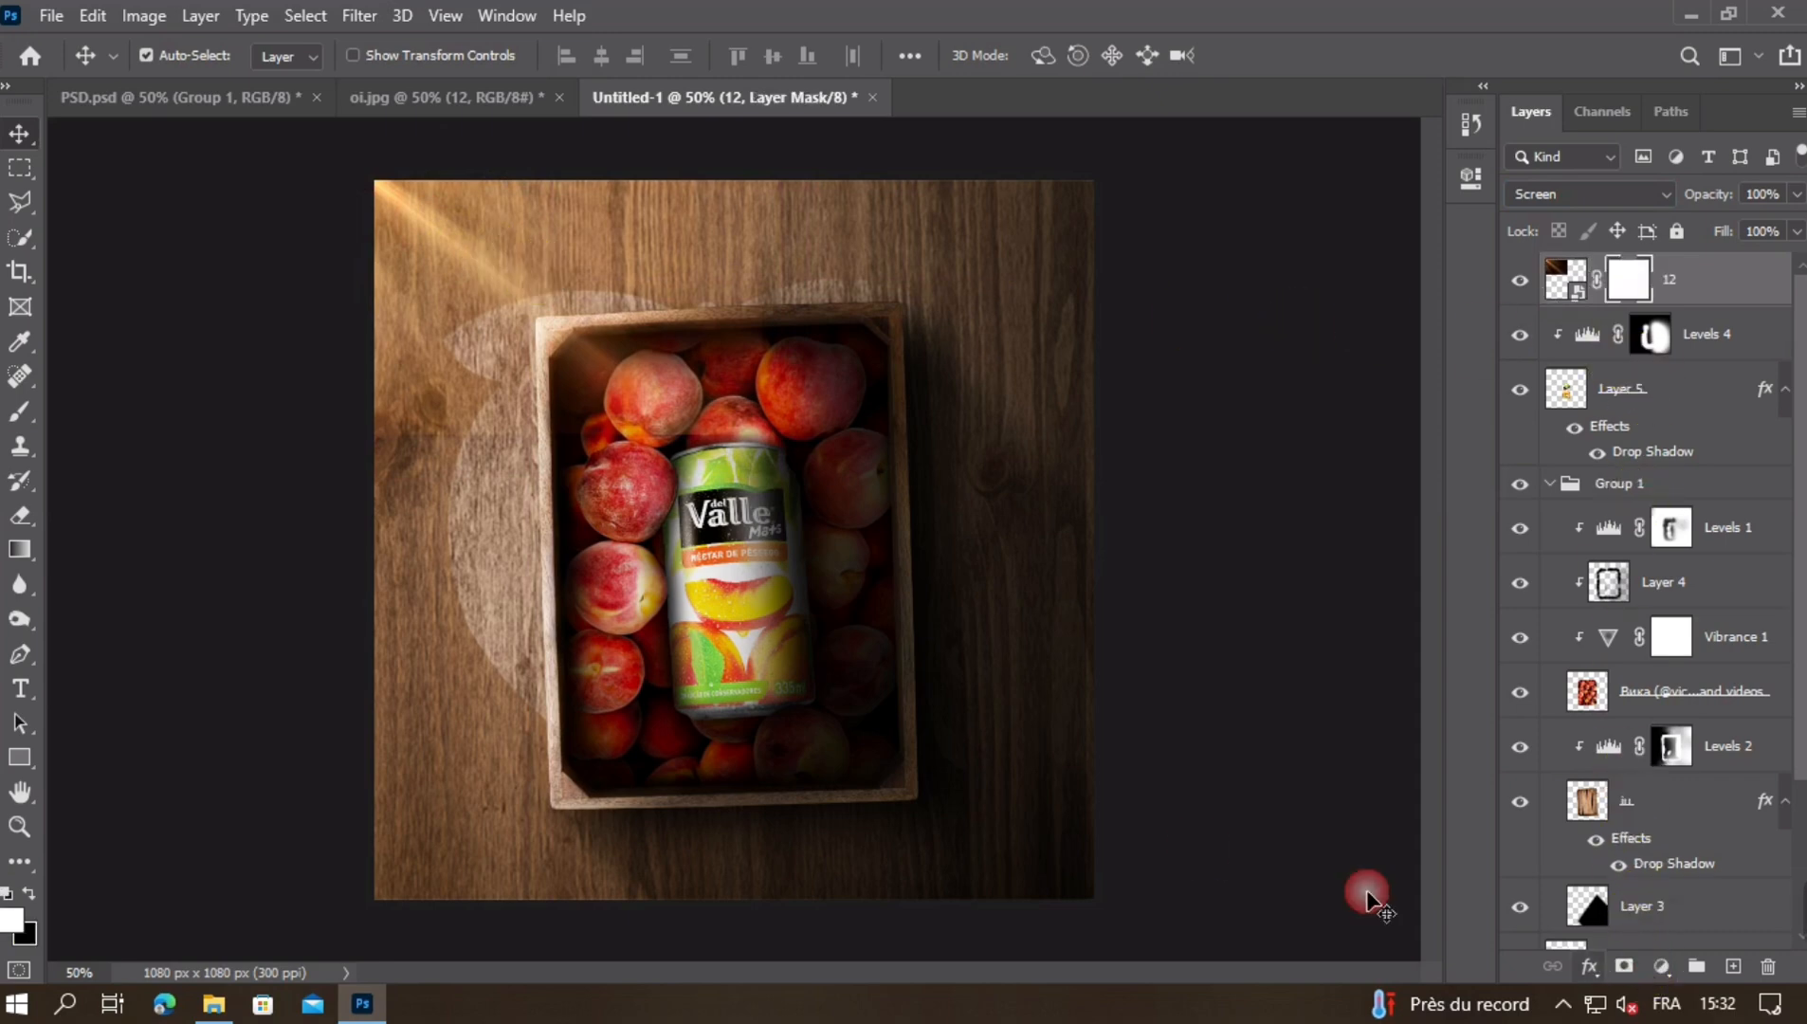
{"action": "left_click", "coordinate": [19, 410]}
{"action": "left_click", "coordinate": [36, 895]}
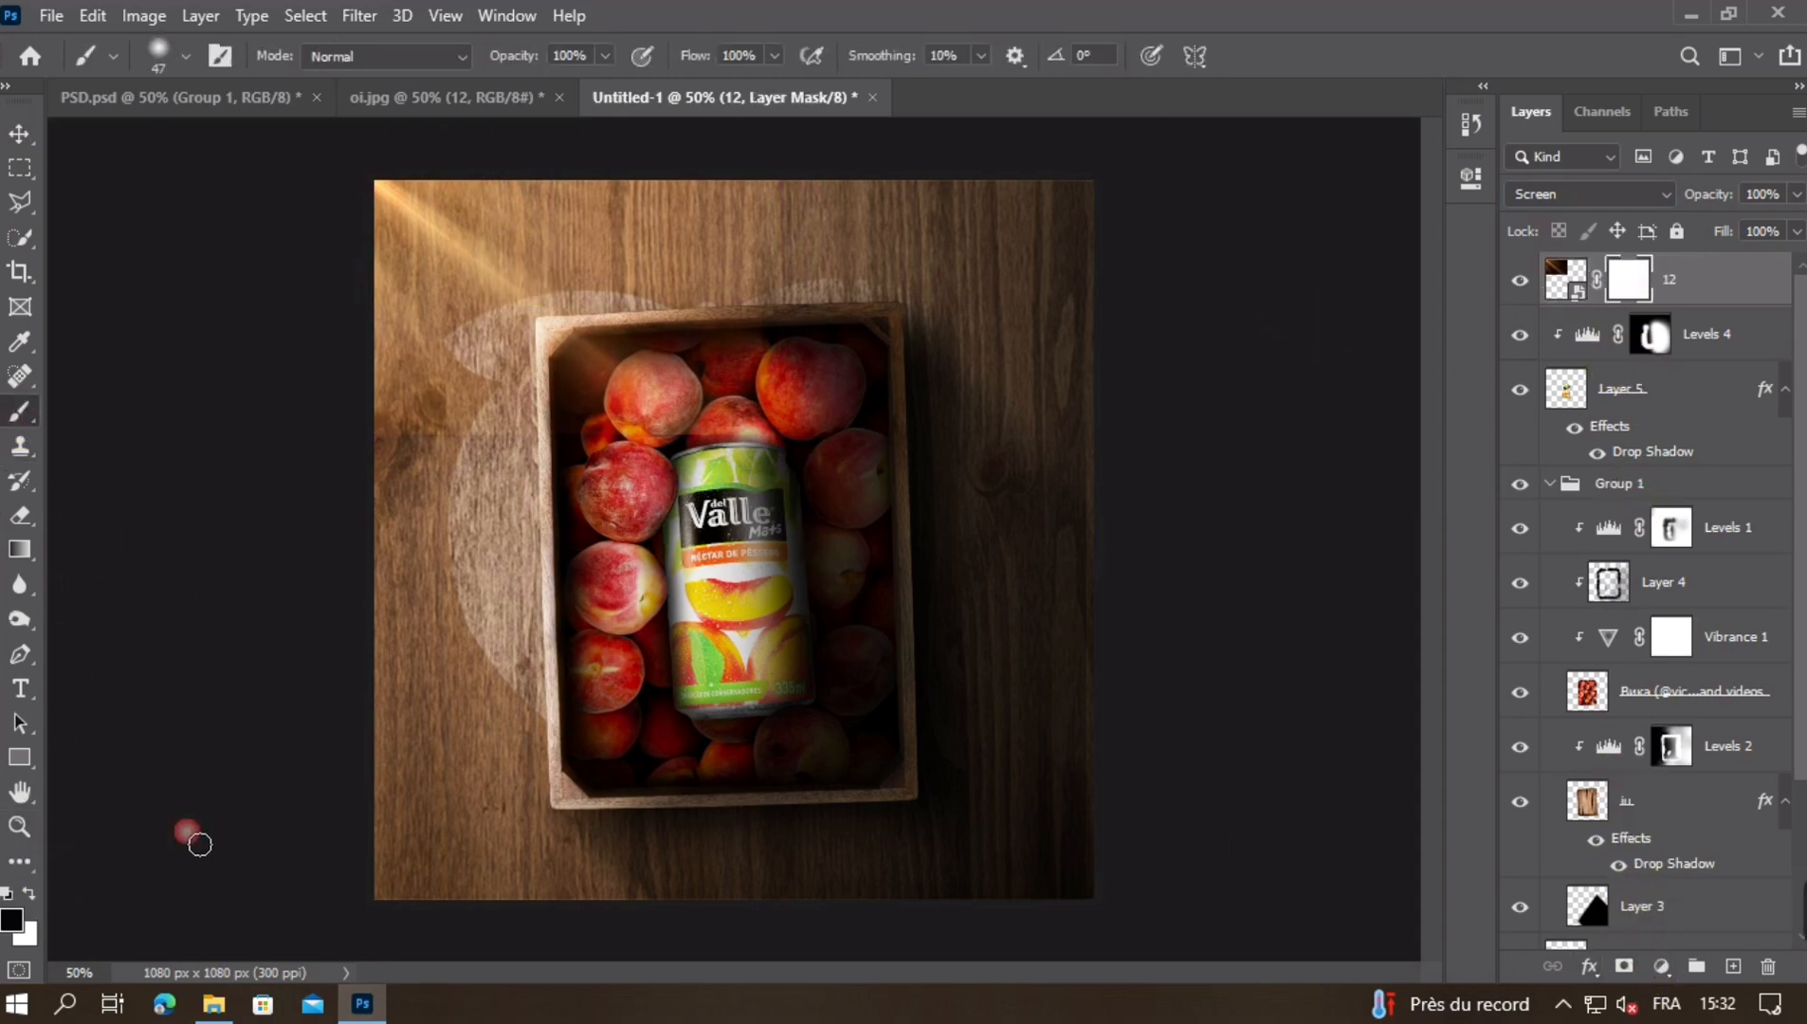
{"action": "left_click_drag", "start_coordinate": [571, 476], "coordinate": [685, 484]}
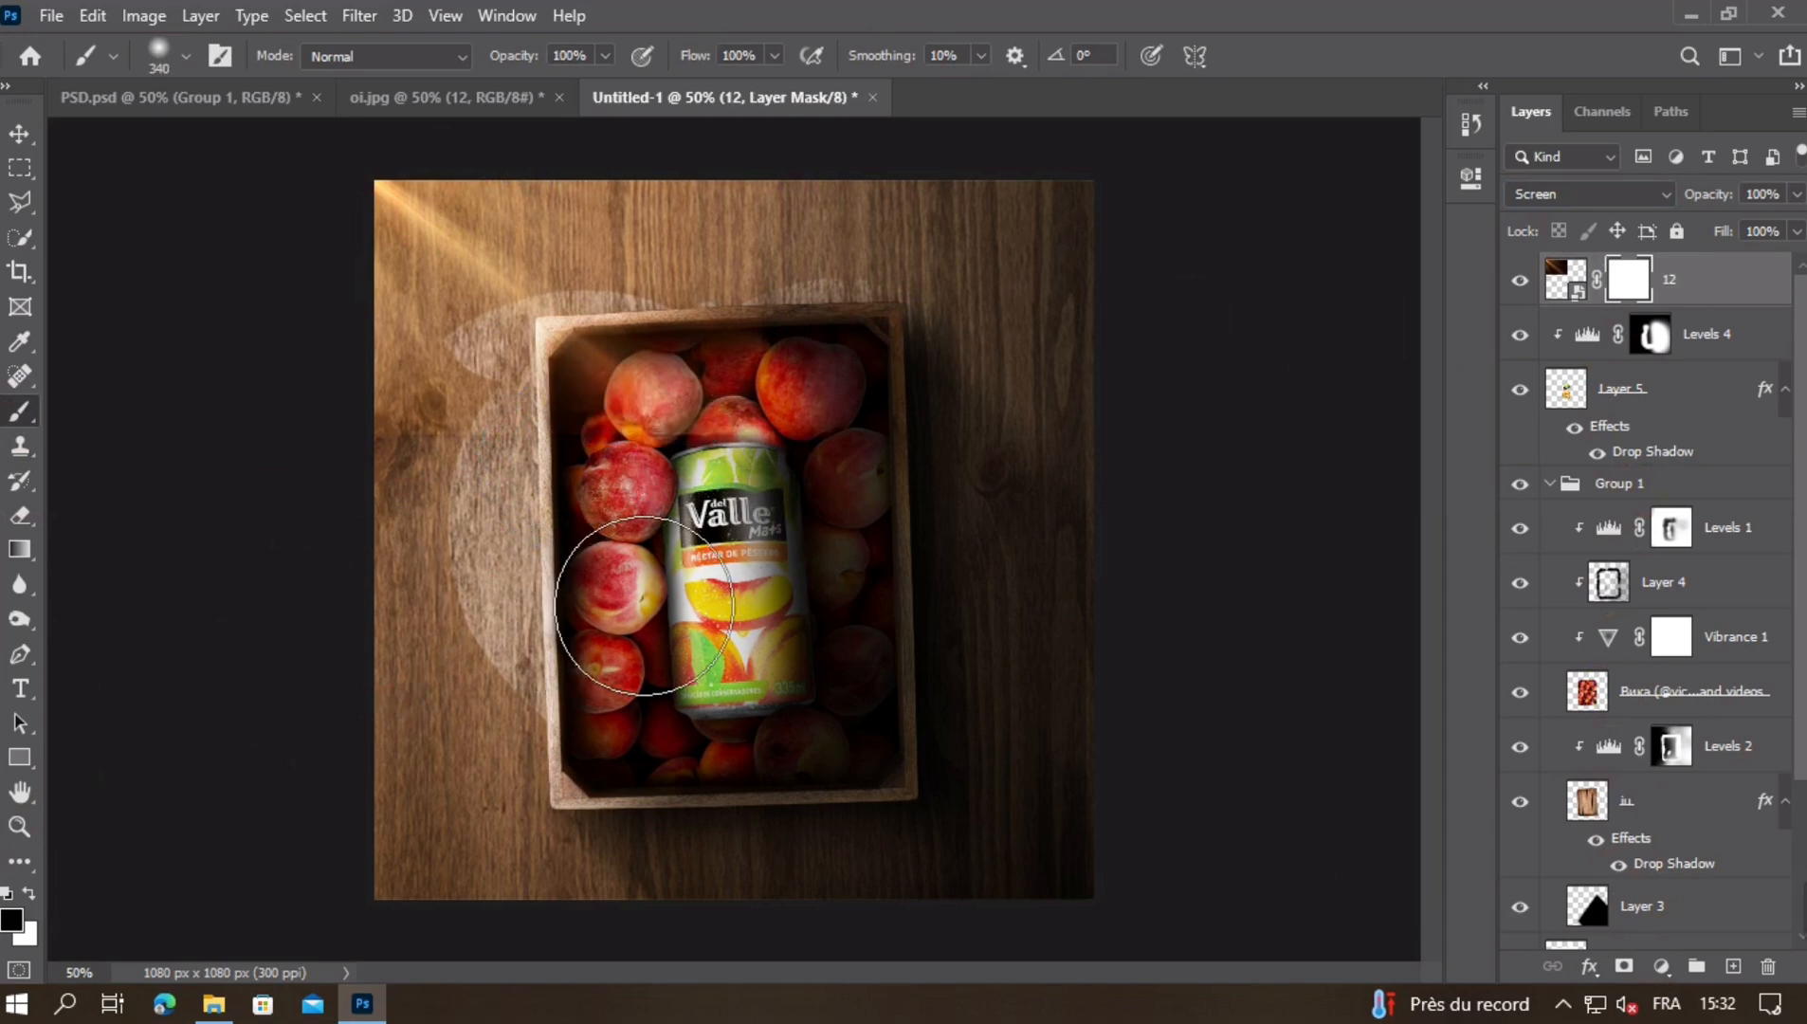
{"action": "left_click_drag", "start_coordinate": [663, 601], "coordinate": [847, 616]}
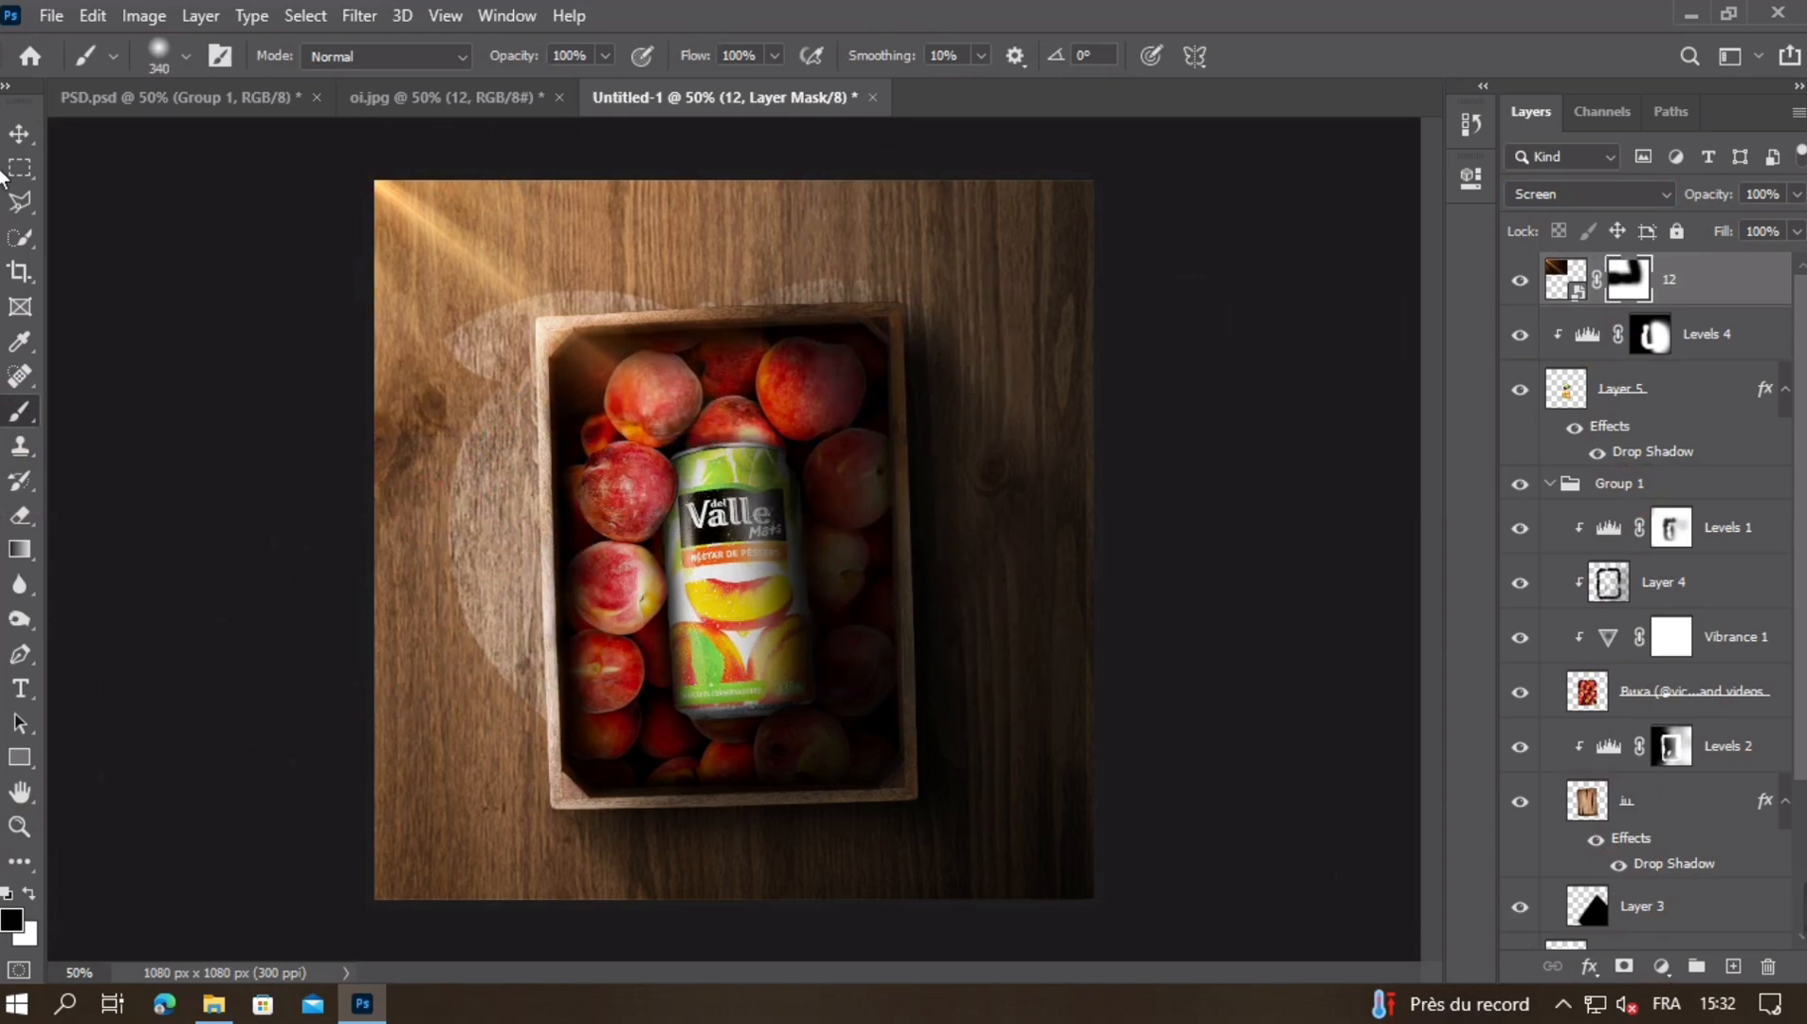
{"action": "left_click", "coordinate": [20, 133]}
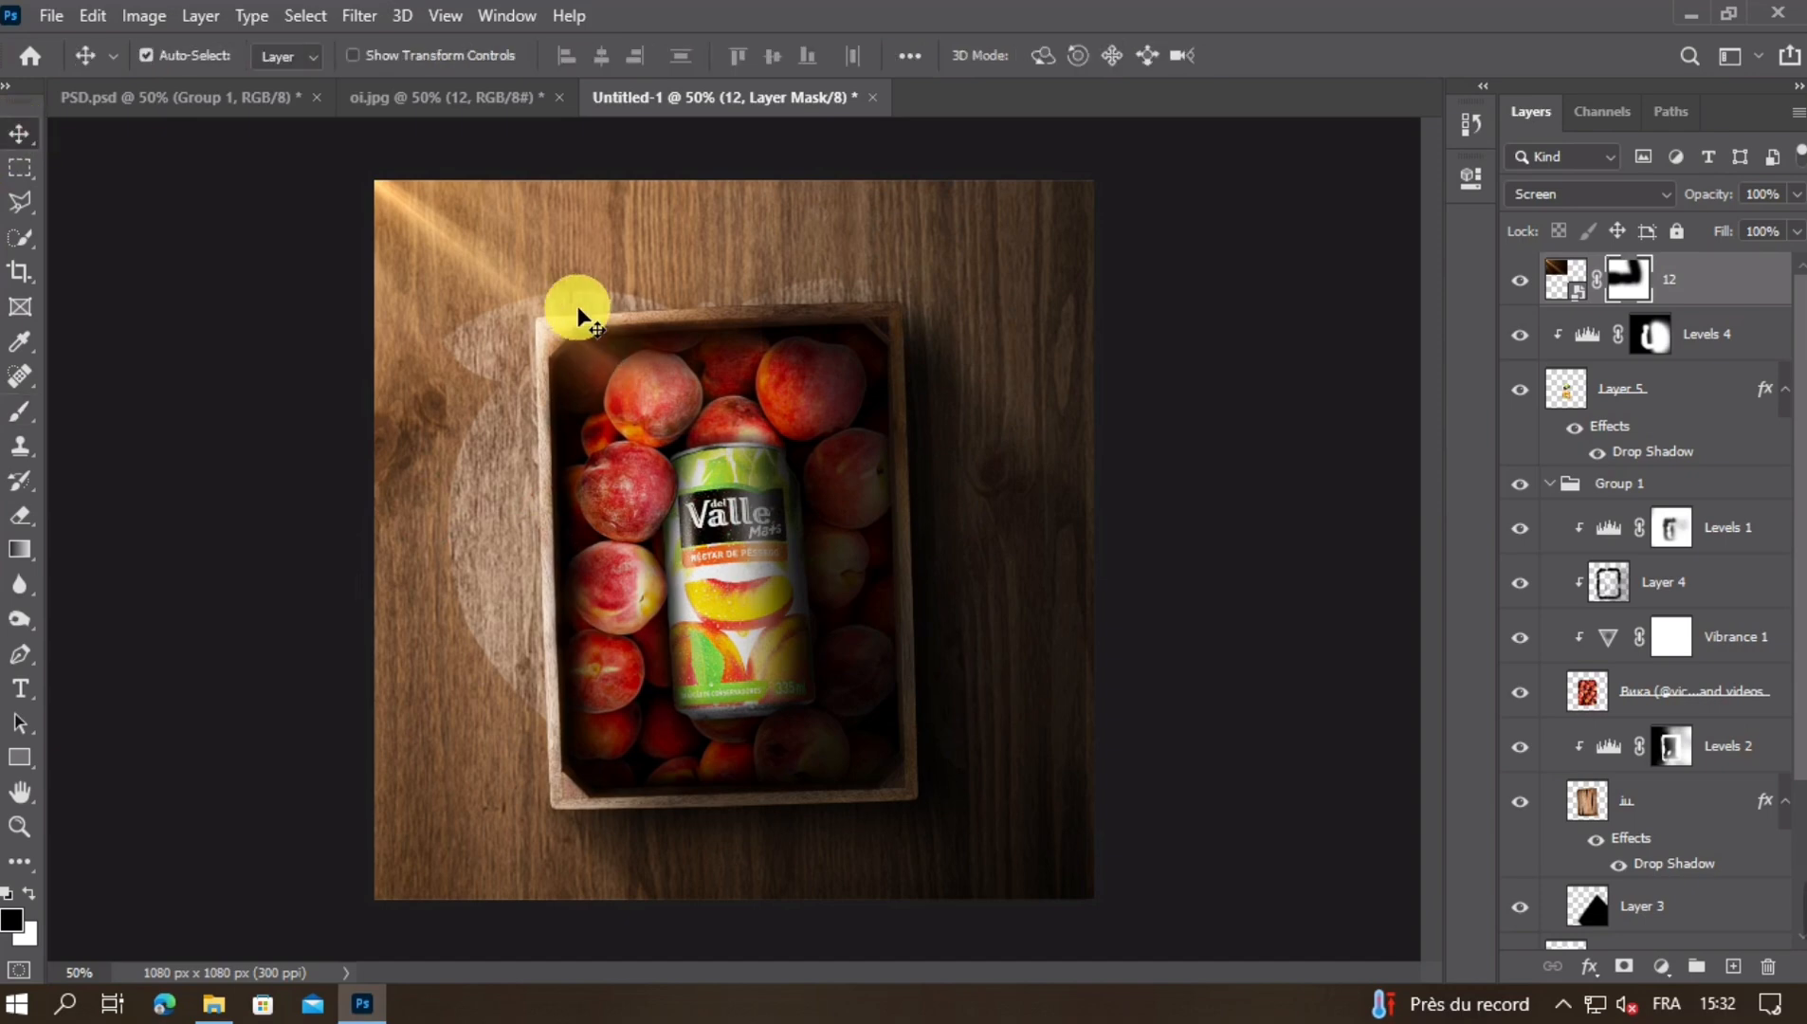
{"action": "right_click", "coordinate": [1721, 286]}
{"action": "left_click", "coordinate": [1533, 275]}
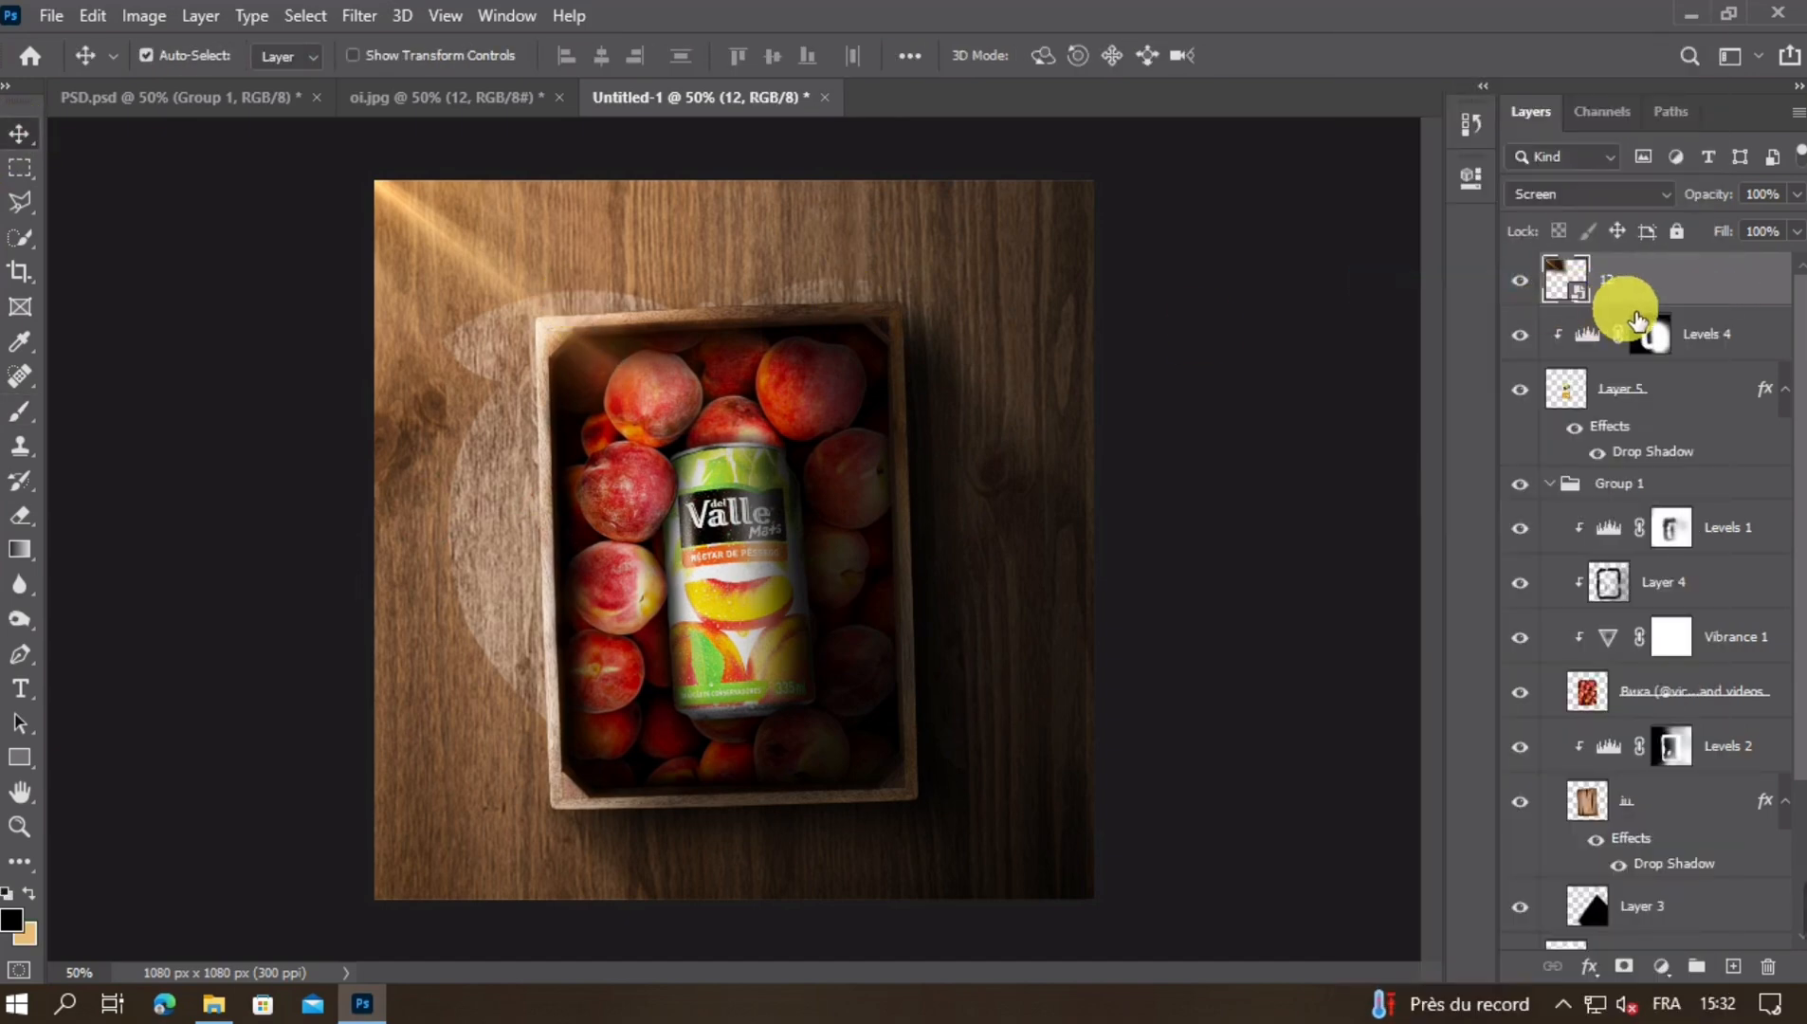
Duplicate the light-ray layer, and rotate and move the copy so its rays spread from the upper-left corner over the crate
{"action": "key", "text": "ctrl+j"}
{"action": "left_click_drag", "start_coordinate": [498, 303], "coordinate": [462, 446]}
{"action": "key", "text": "ctrl+t"}
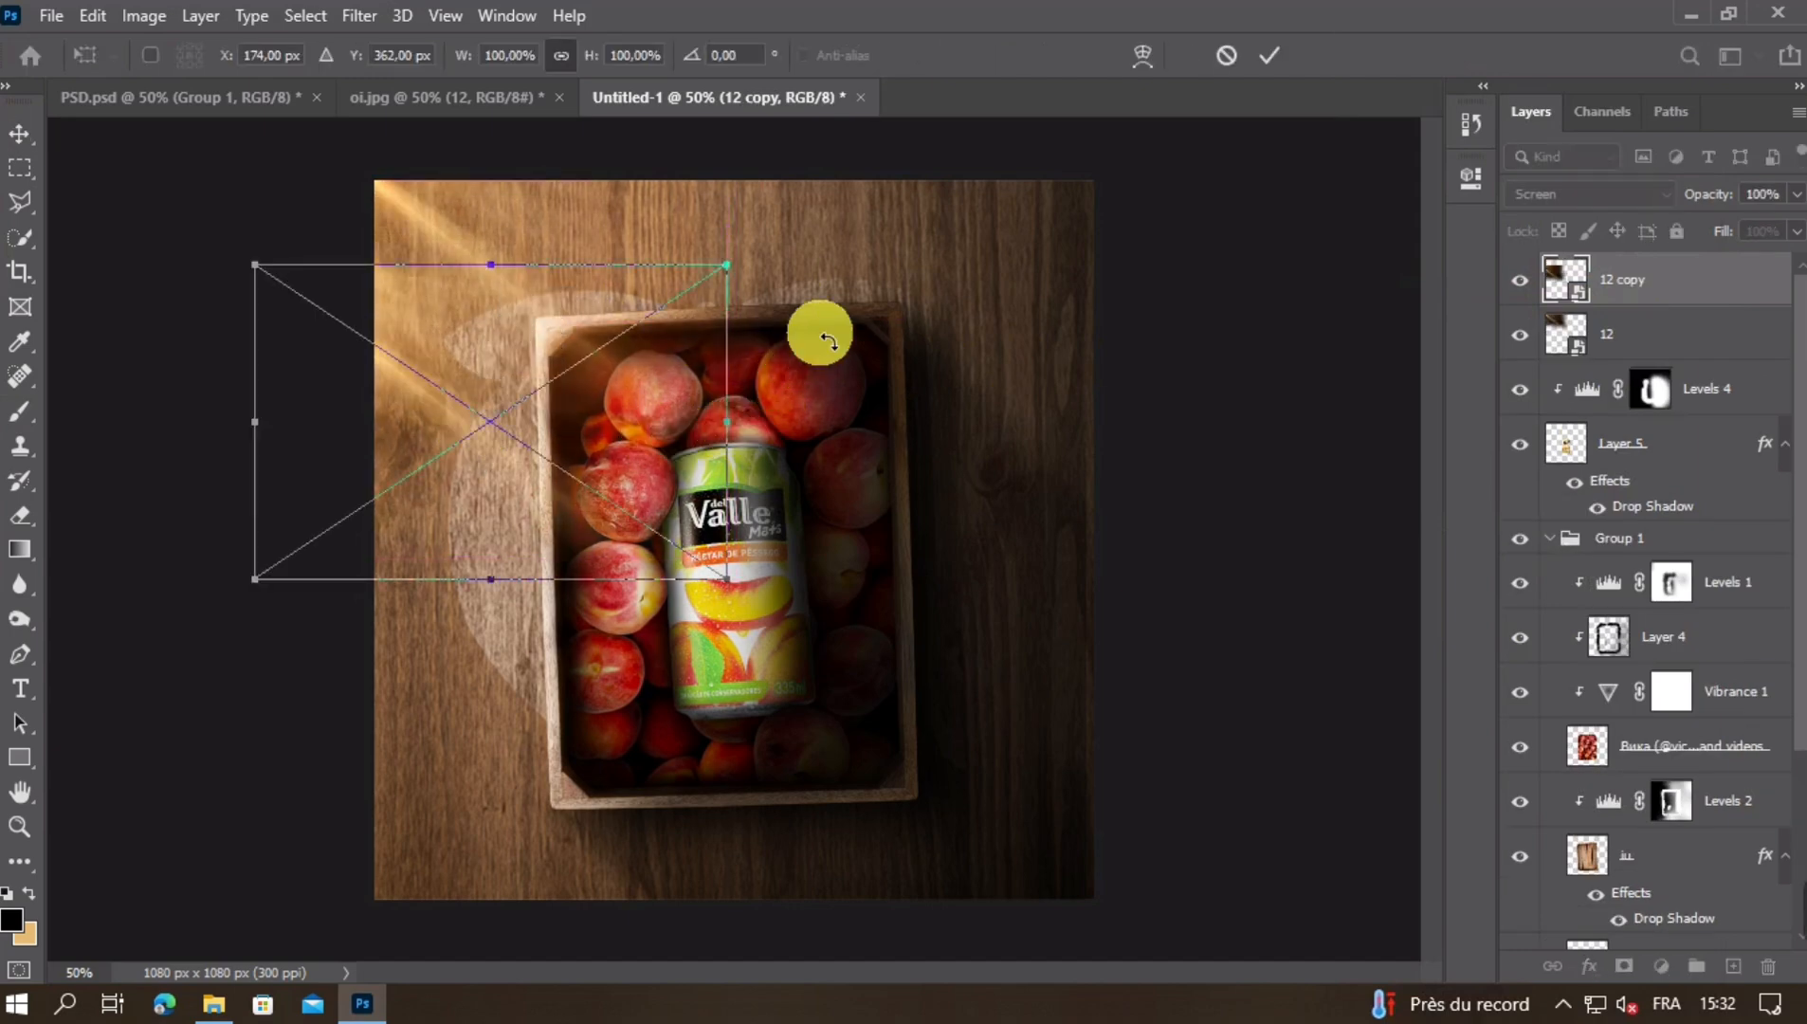
{"action": "left_click_drag", "start_coordinate": [825, 392], "coordinate": [804, 547]}
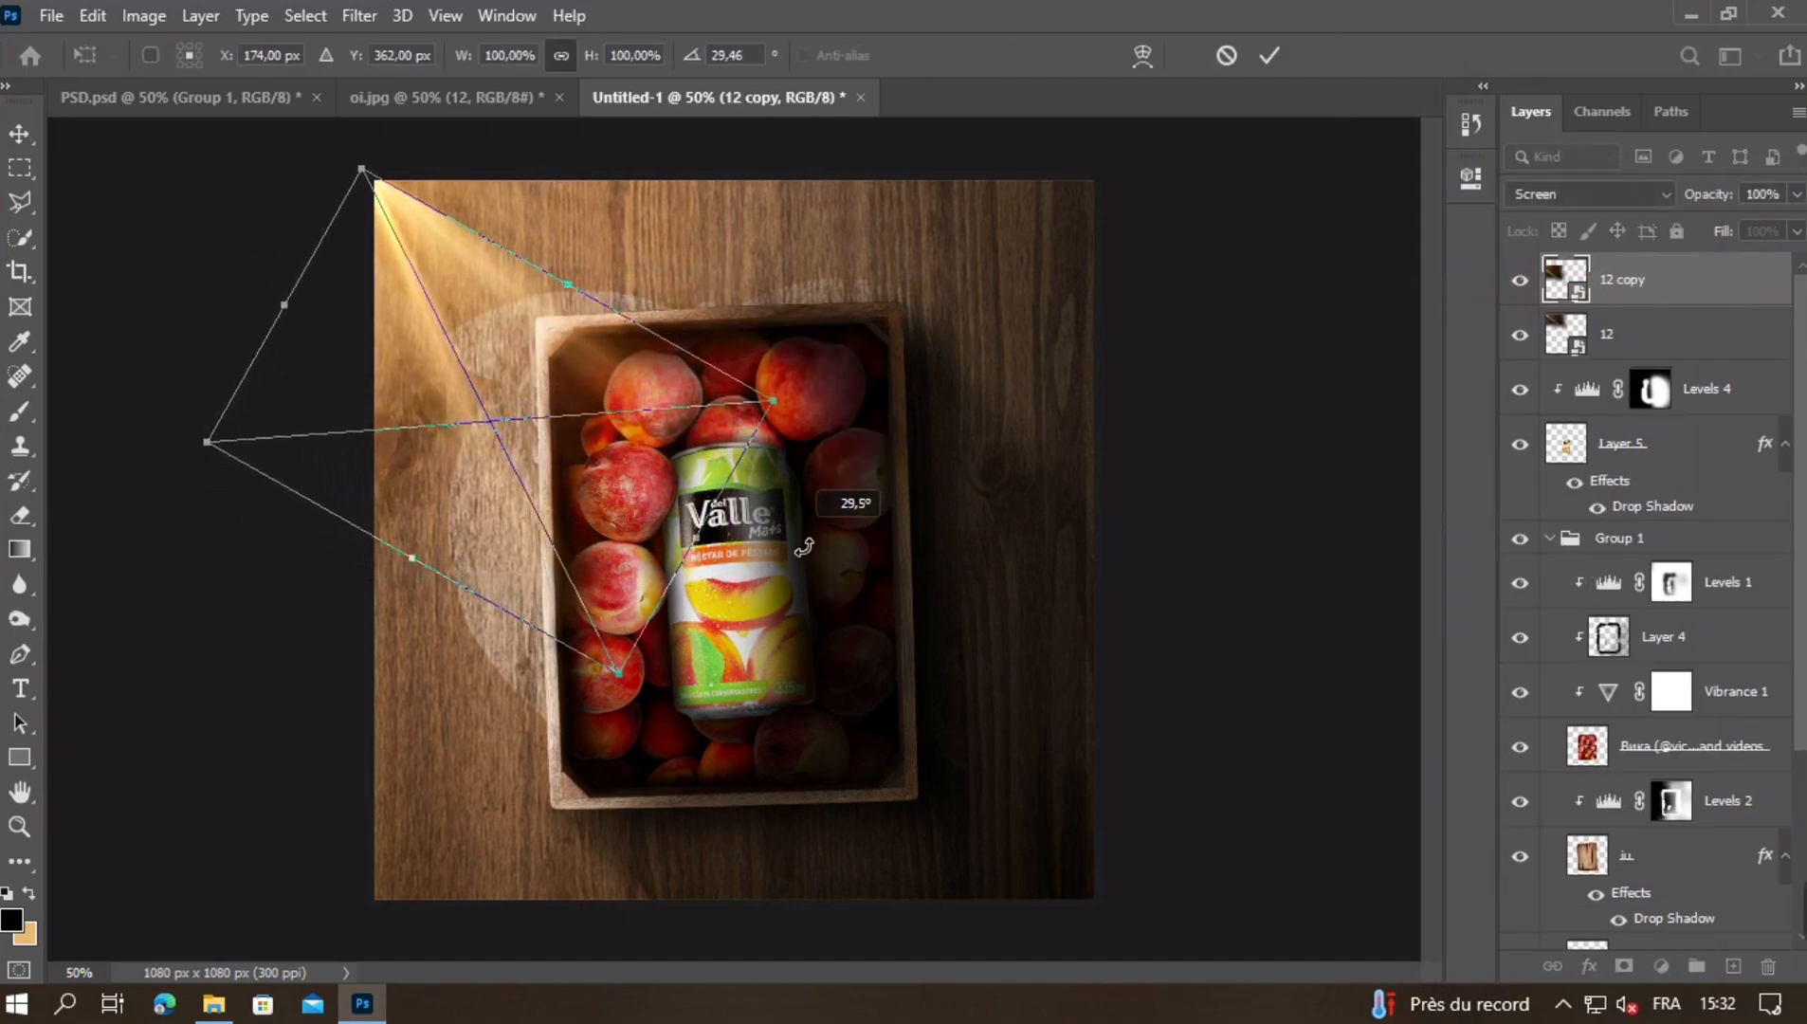
{"action": "left_click_drag", "start_coordinate": [627, 489], "coordinate": [654, 407]}
{"action": "left_click_drag", "start_coordinate": [832, 467], "coordinate": [823, 338]}
{"action": "left_click_drag", "start_coordinate": [627, 360], "coordinate": [629, 423]}
{"action": "left_click_drag", "start_coordinate": [859, 404], "coordinate": [879, 492]}
{"action": "left_click_drag", "start_coordinate": [732, 434], "coordinate": [669, 373]}
Scale the light-ray copy up to 114.81%
{"action": "left_click", "coordinate": [562, 284]}
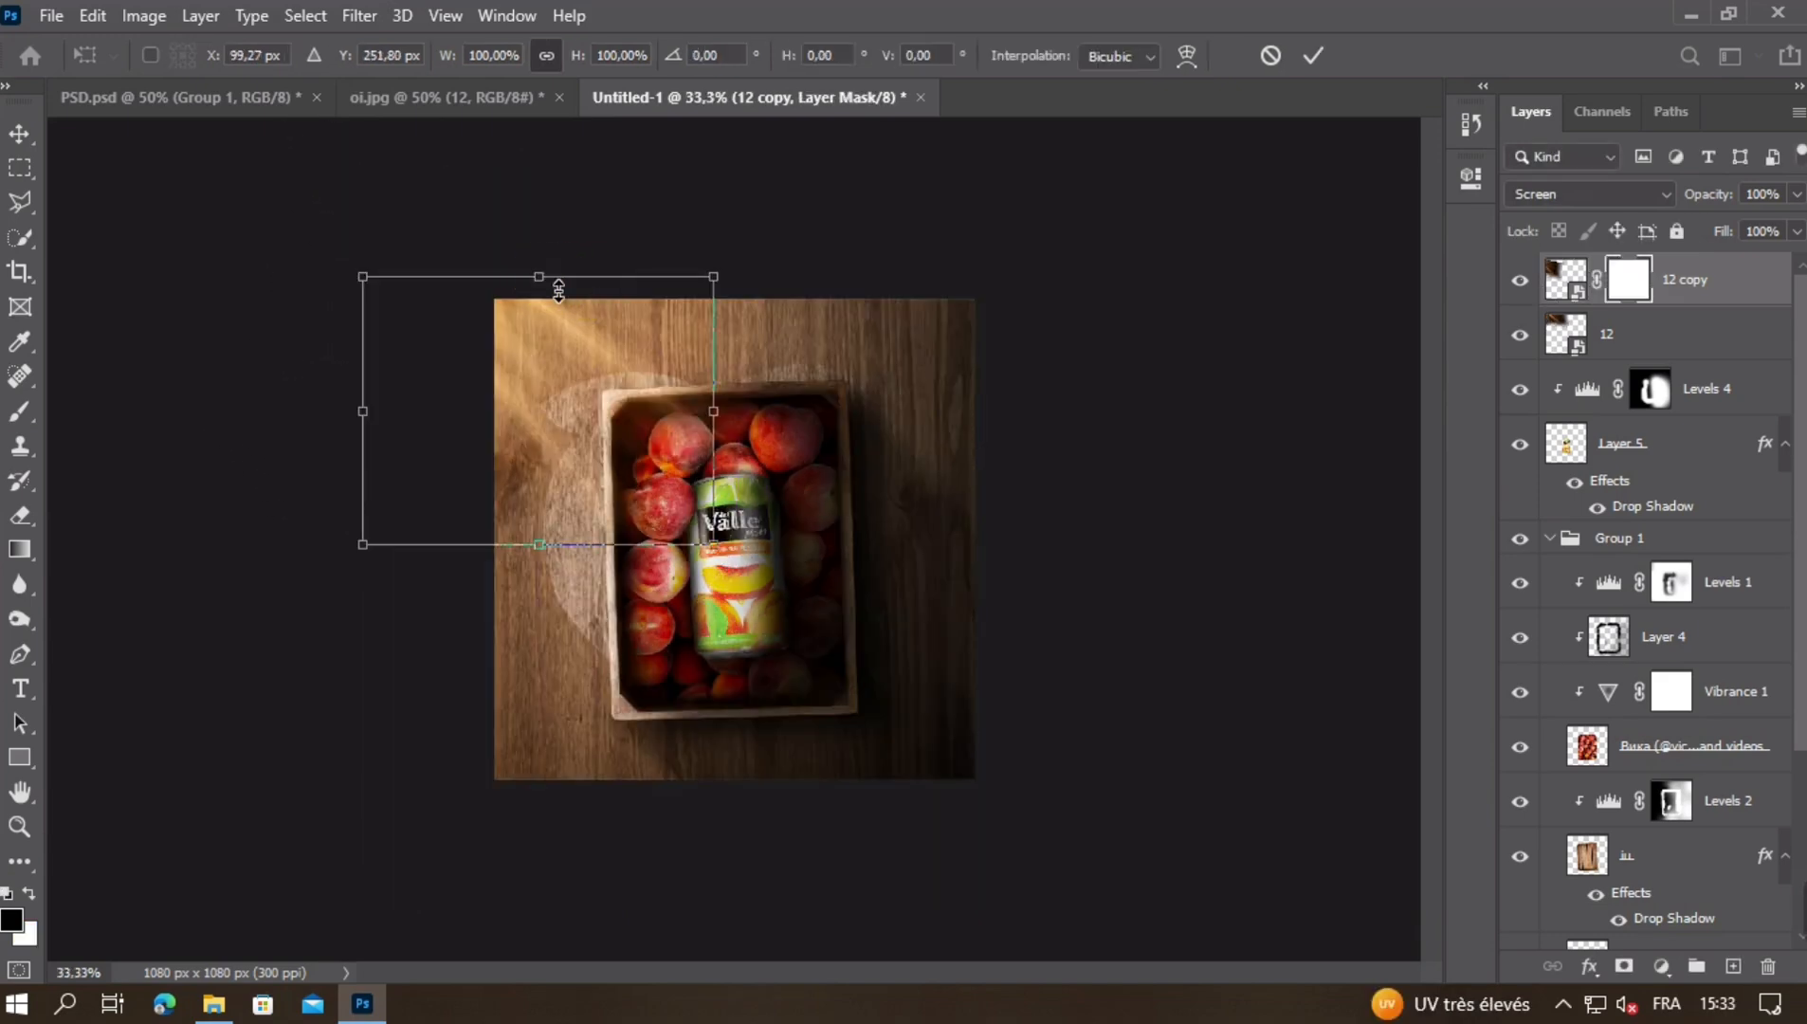
{"action": "left_click_drag", "start_coordinate": [558, 289], "coordinate": [561, 260]}
{"action": "left_click", "coordinate": [1074, 463]}
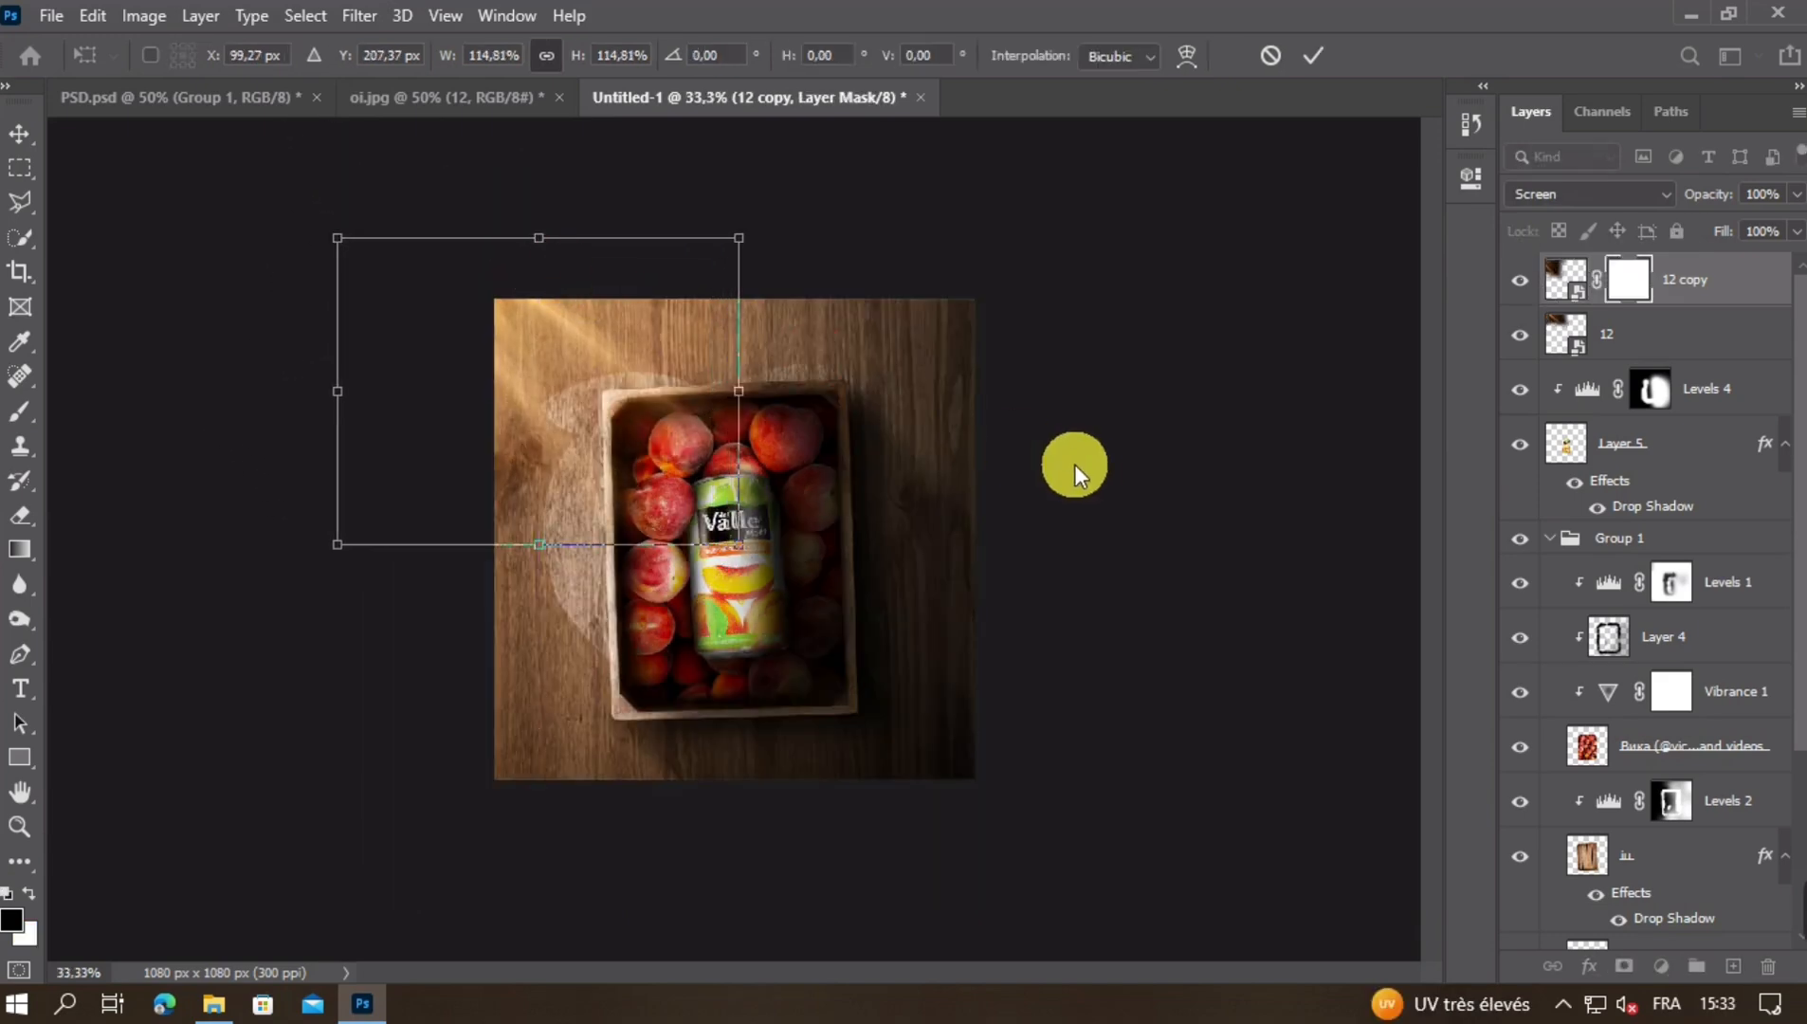
{"action": "key", "text": "ctrl+plus"}
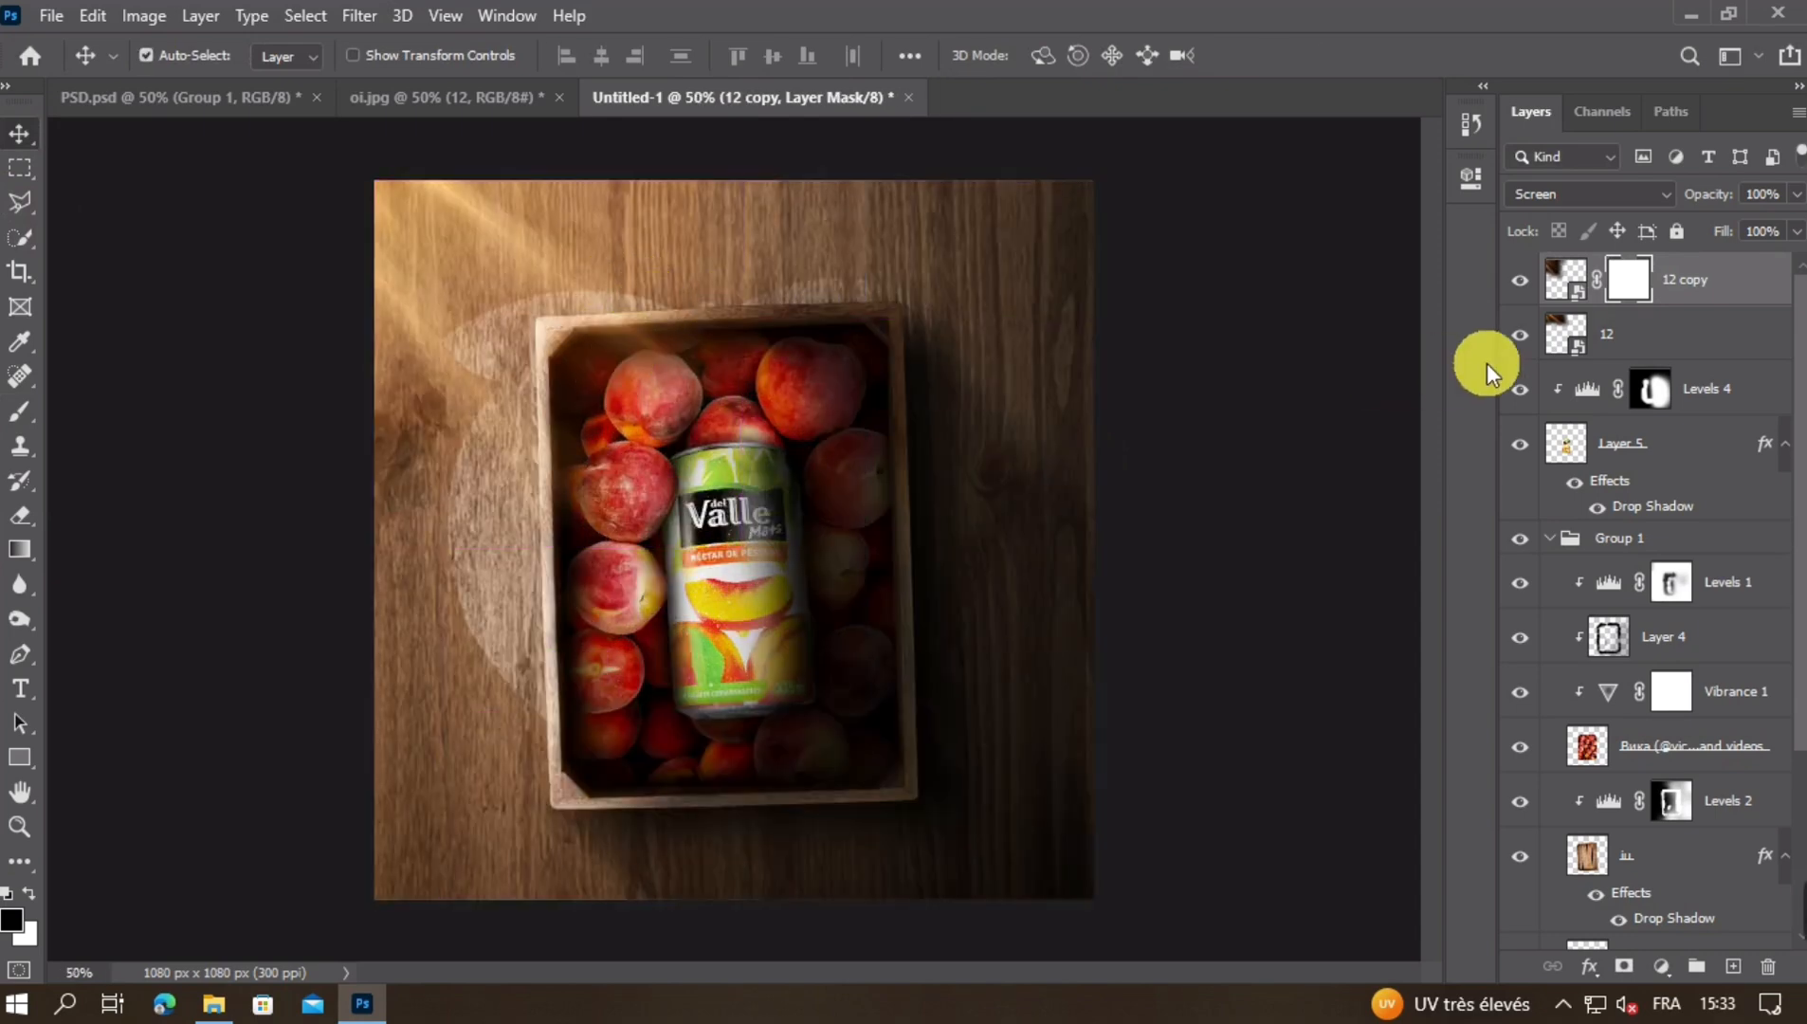
Delete the blank layer mask from the 12 copy layer
{"action": "left_click", "coordinate": [1739, 348], "text": "shift"}
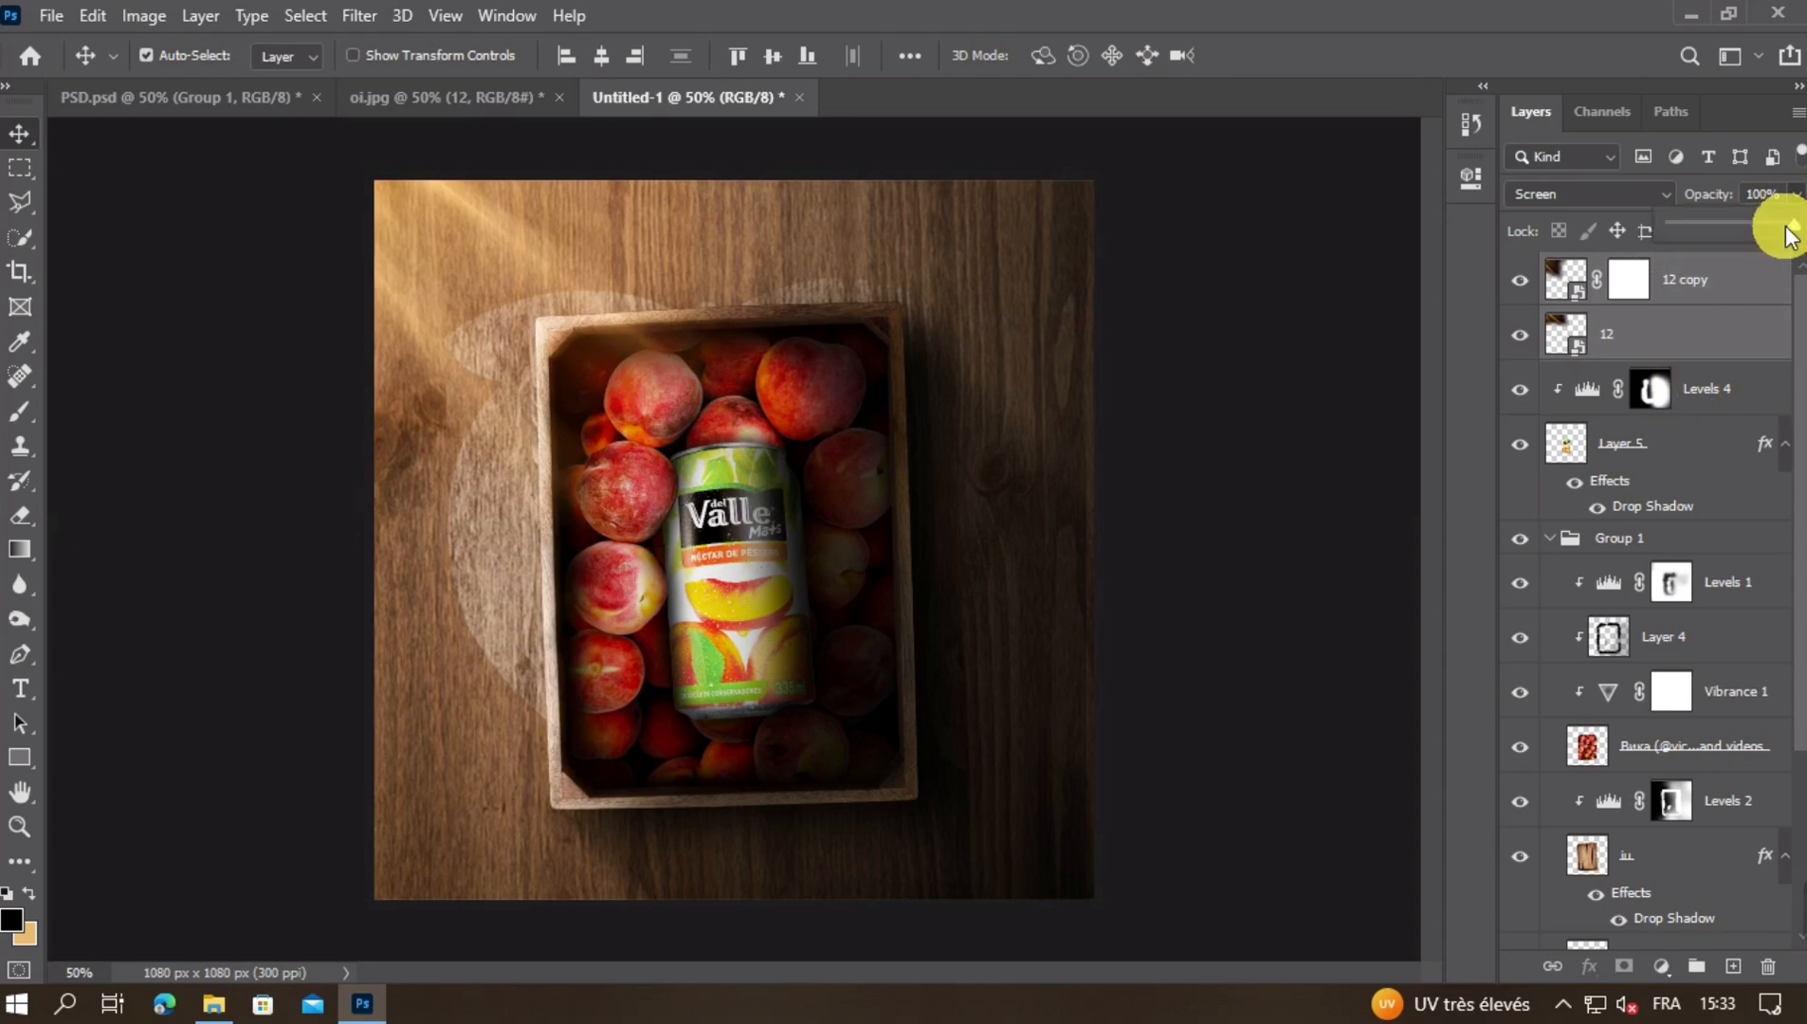
{"action": "left_click", "coordinate": [1632, 276]}
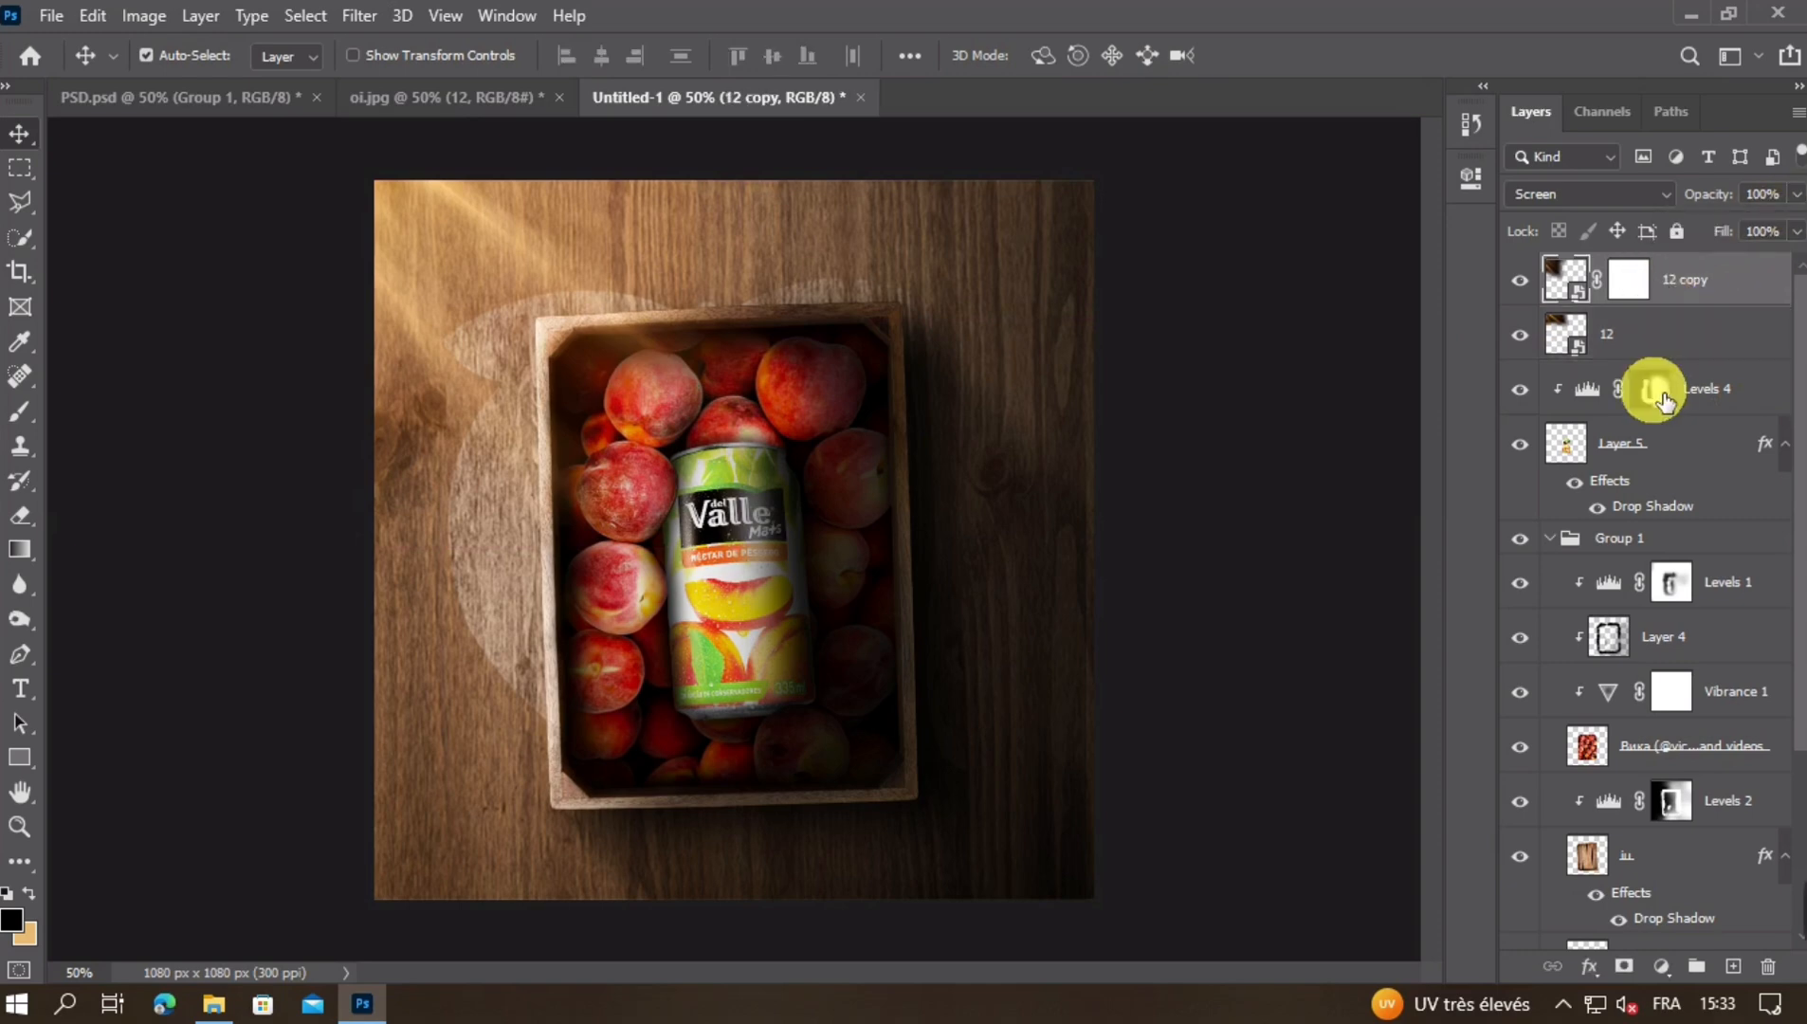
{"action": "right_click", "coordinate": [1643, 284]}
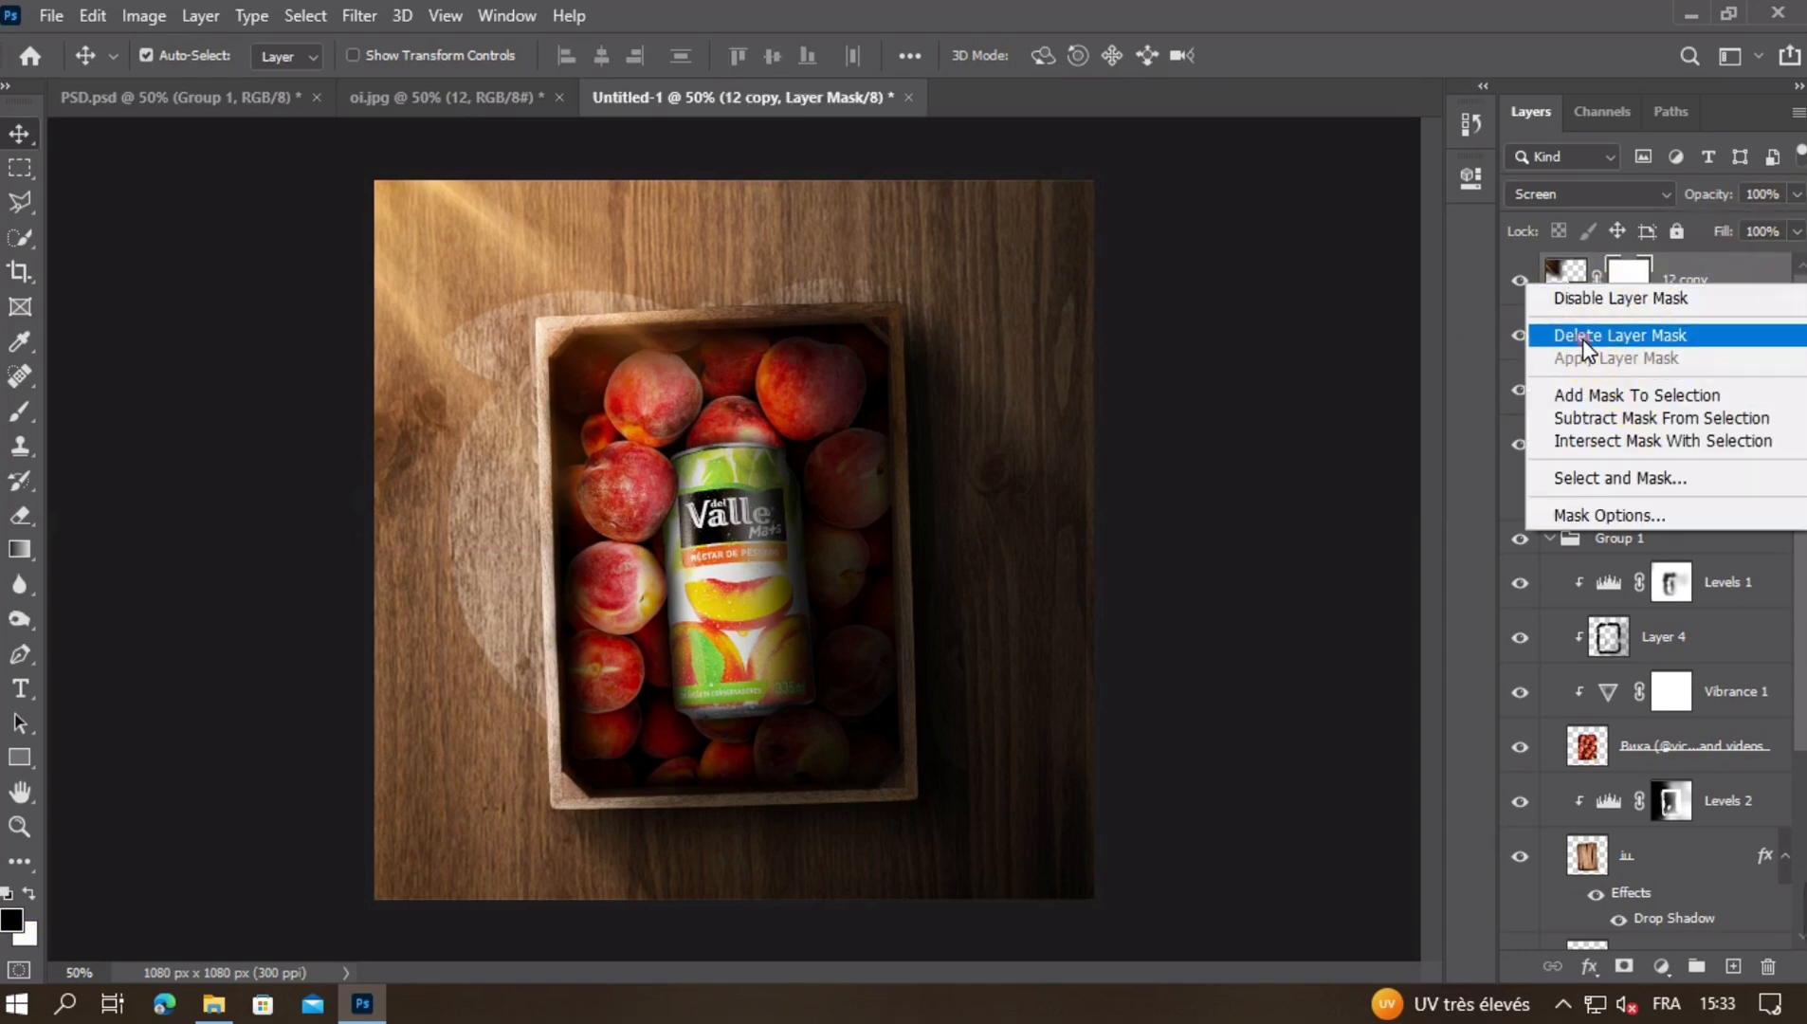
{"action": "left_click", "coordinate": [1603, 332]}
Group the two light-ray layers and lower the group's opacity to 87%
{"action": "left_click", "coordinate": [1735, 348], "text": "shift"}
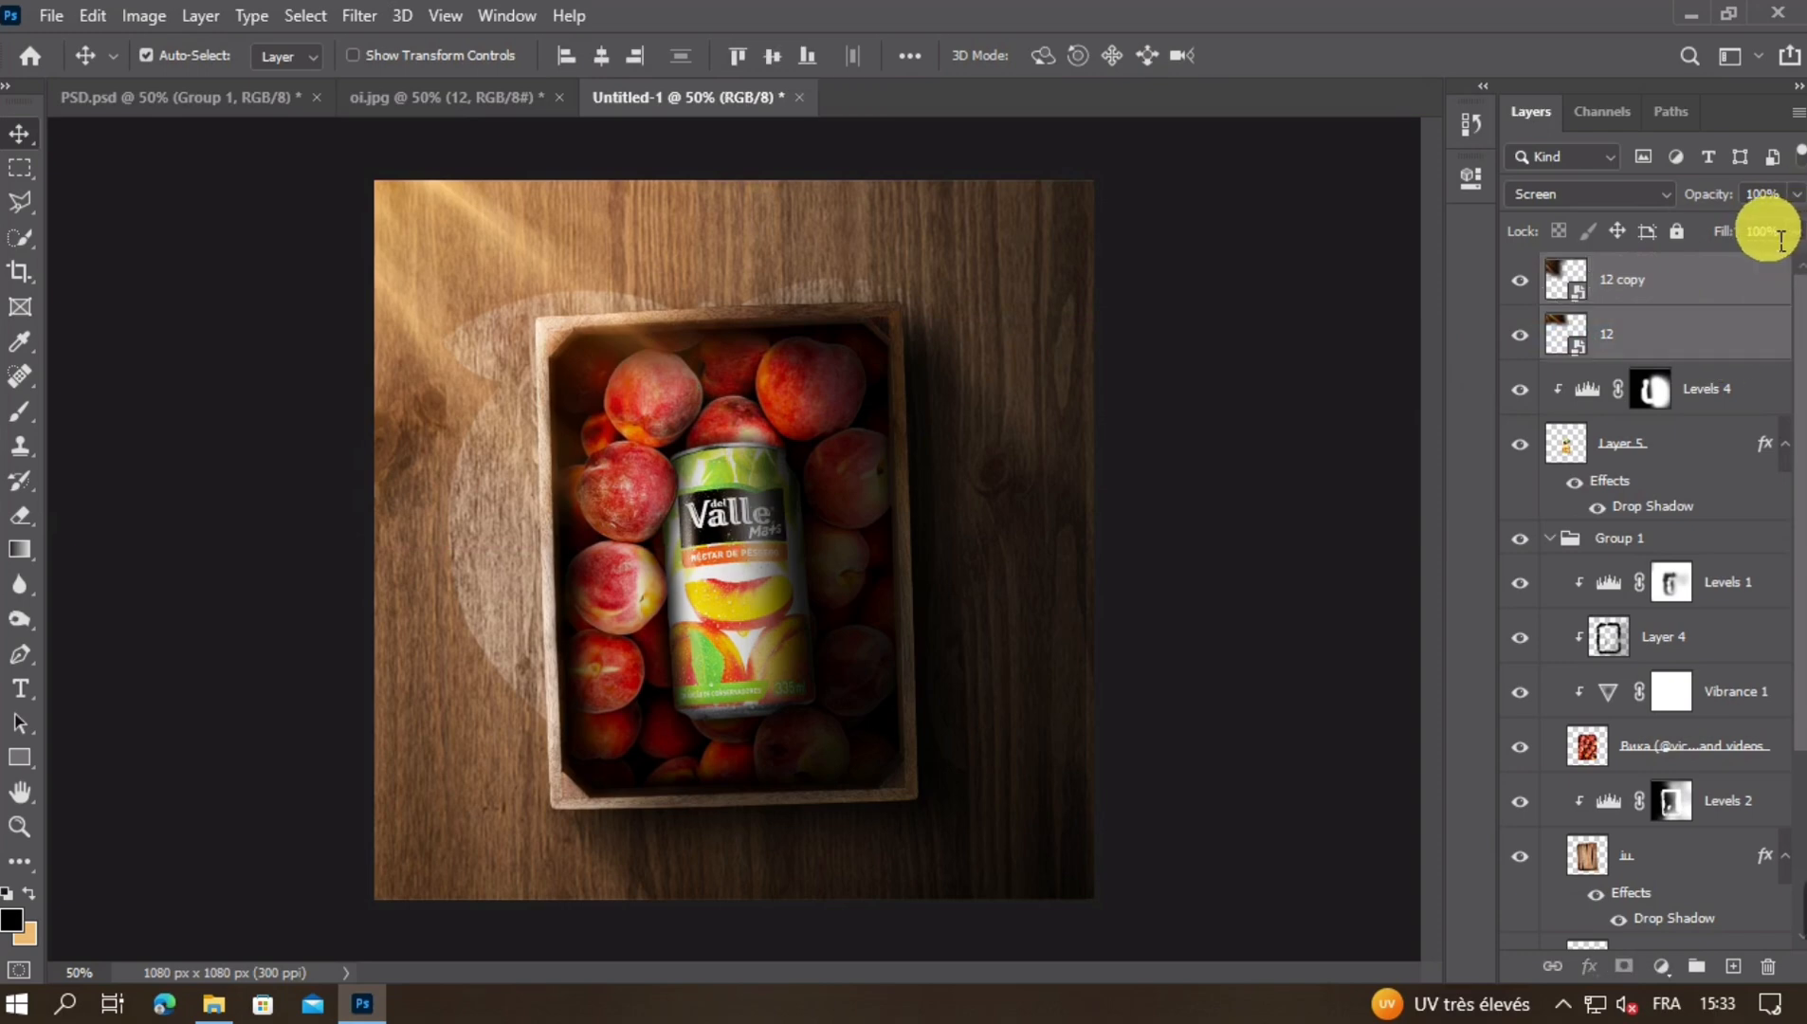
{"action": "key", "text": "ctrl+g"}
{"action": "left_click", "coordinate": [1796, 194]}
{"action": "left_click_drag", "start_coordinate": [1770, 231], "coordinate": [1765, 232]}
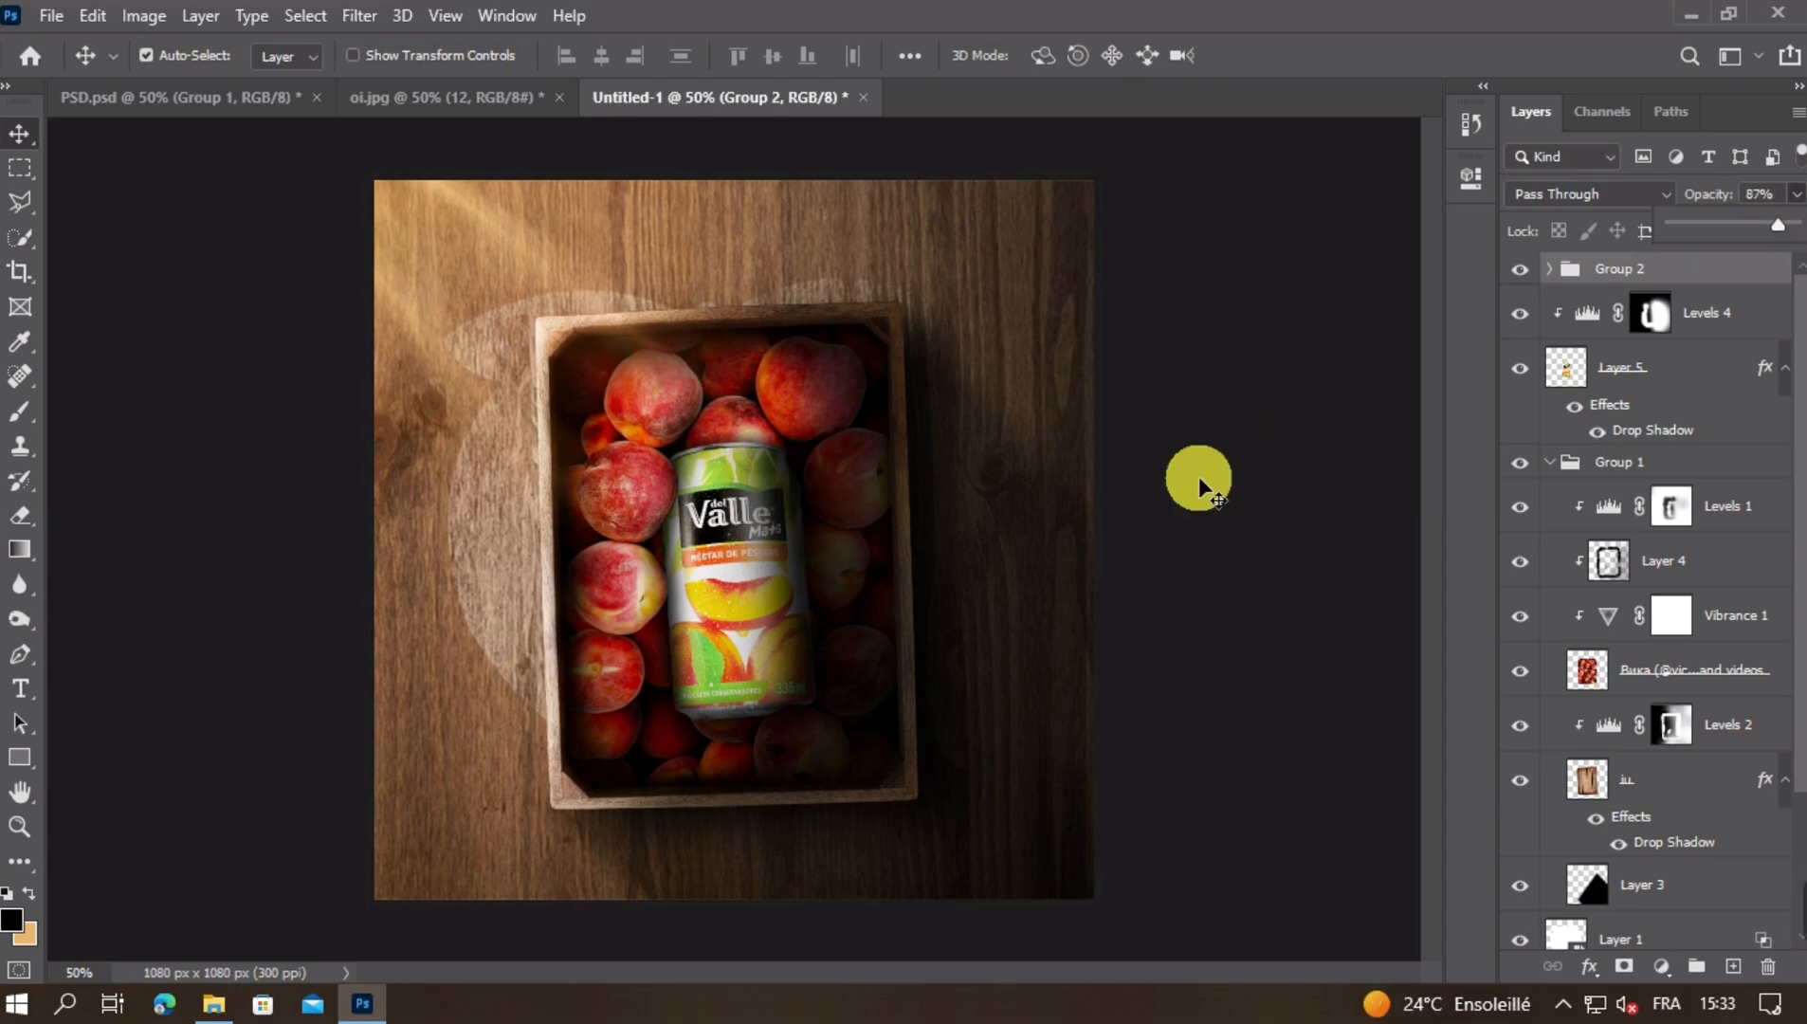
{"action": "key", "text": "ctrl+minus"}
{"action": "key", "text": "ctrl+plus"}
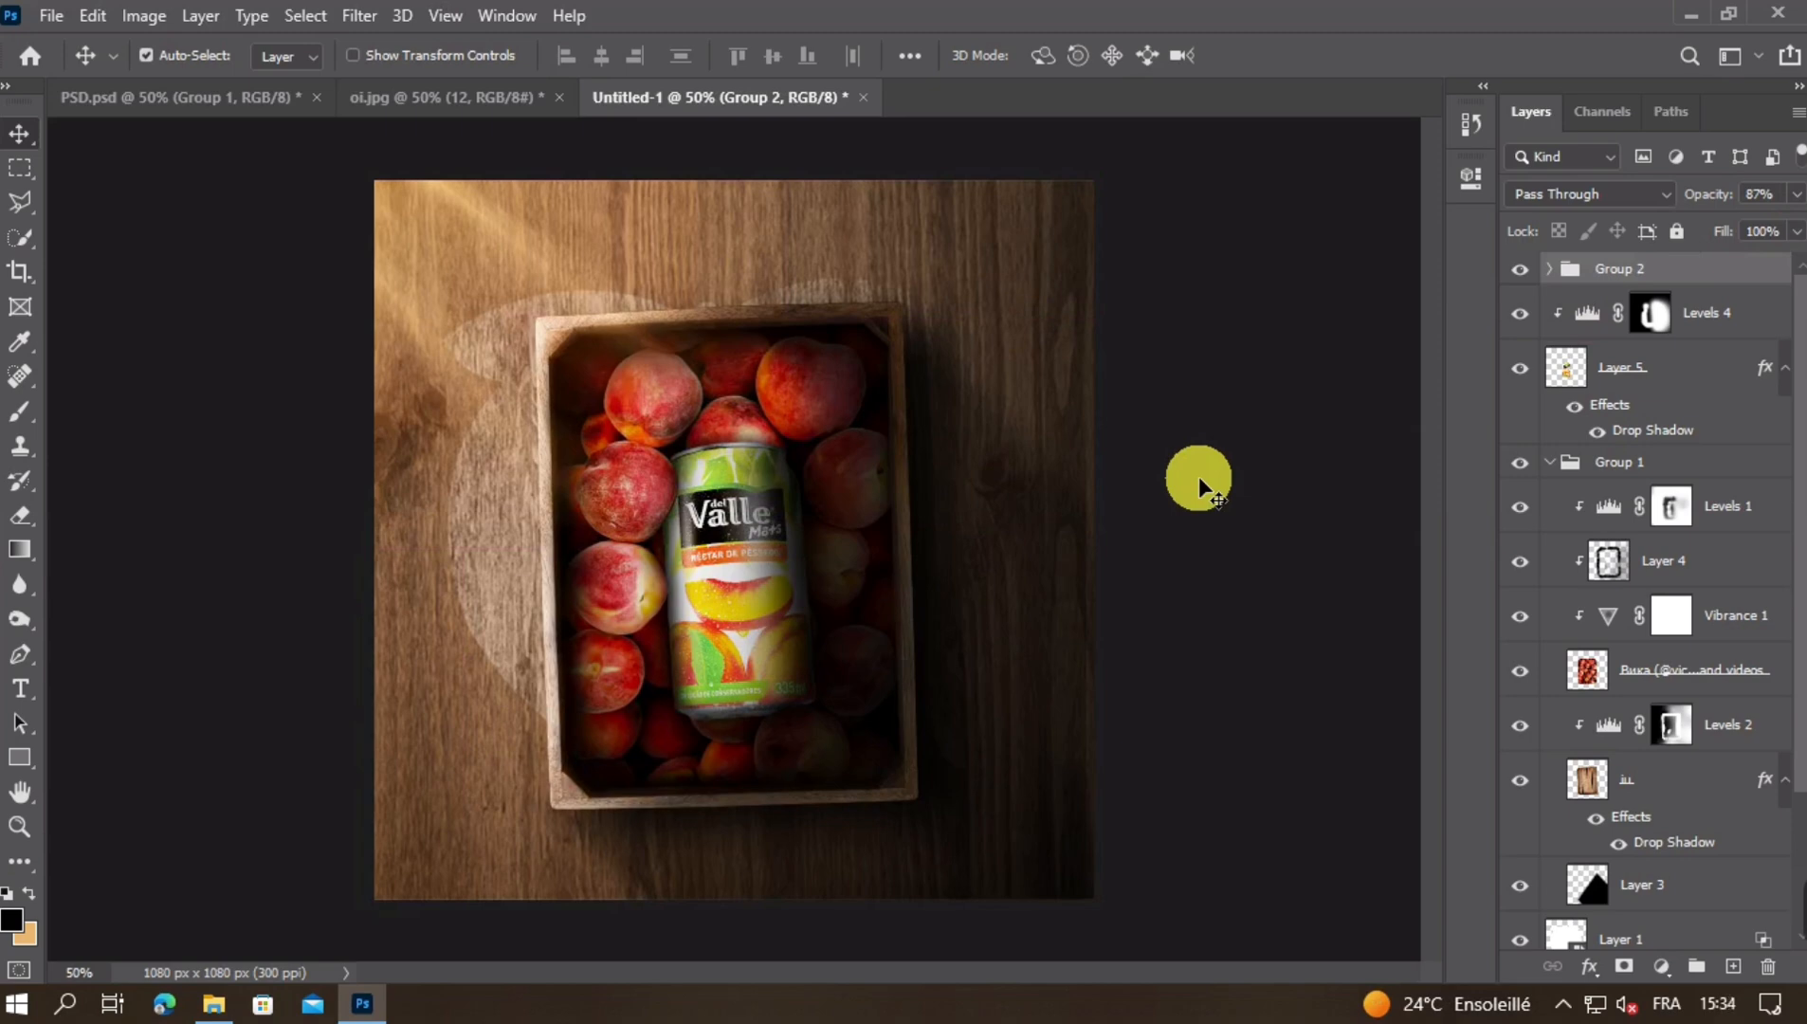
Burn the lower-left area of the crate layer iu in the midtones at 100% exposure with a 378 px brush
{"action": "key", "text": "ctrl+plus"}
{"action": "key", "text": "ctrl+plus"}
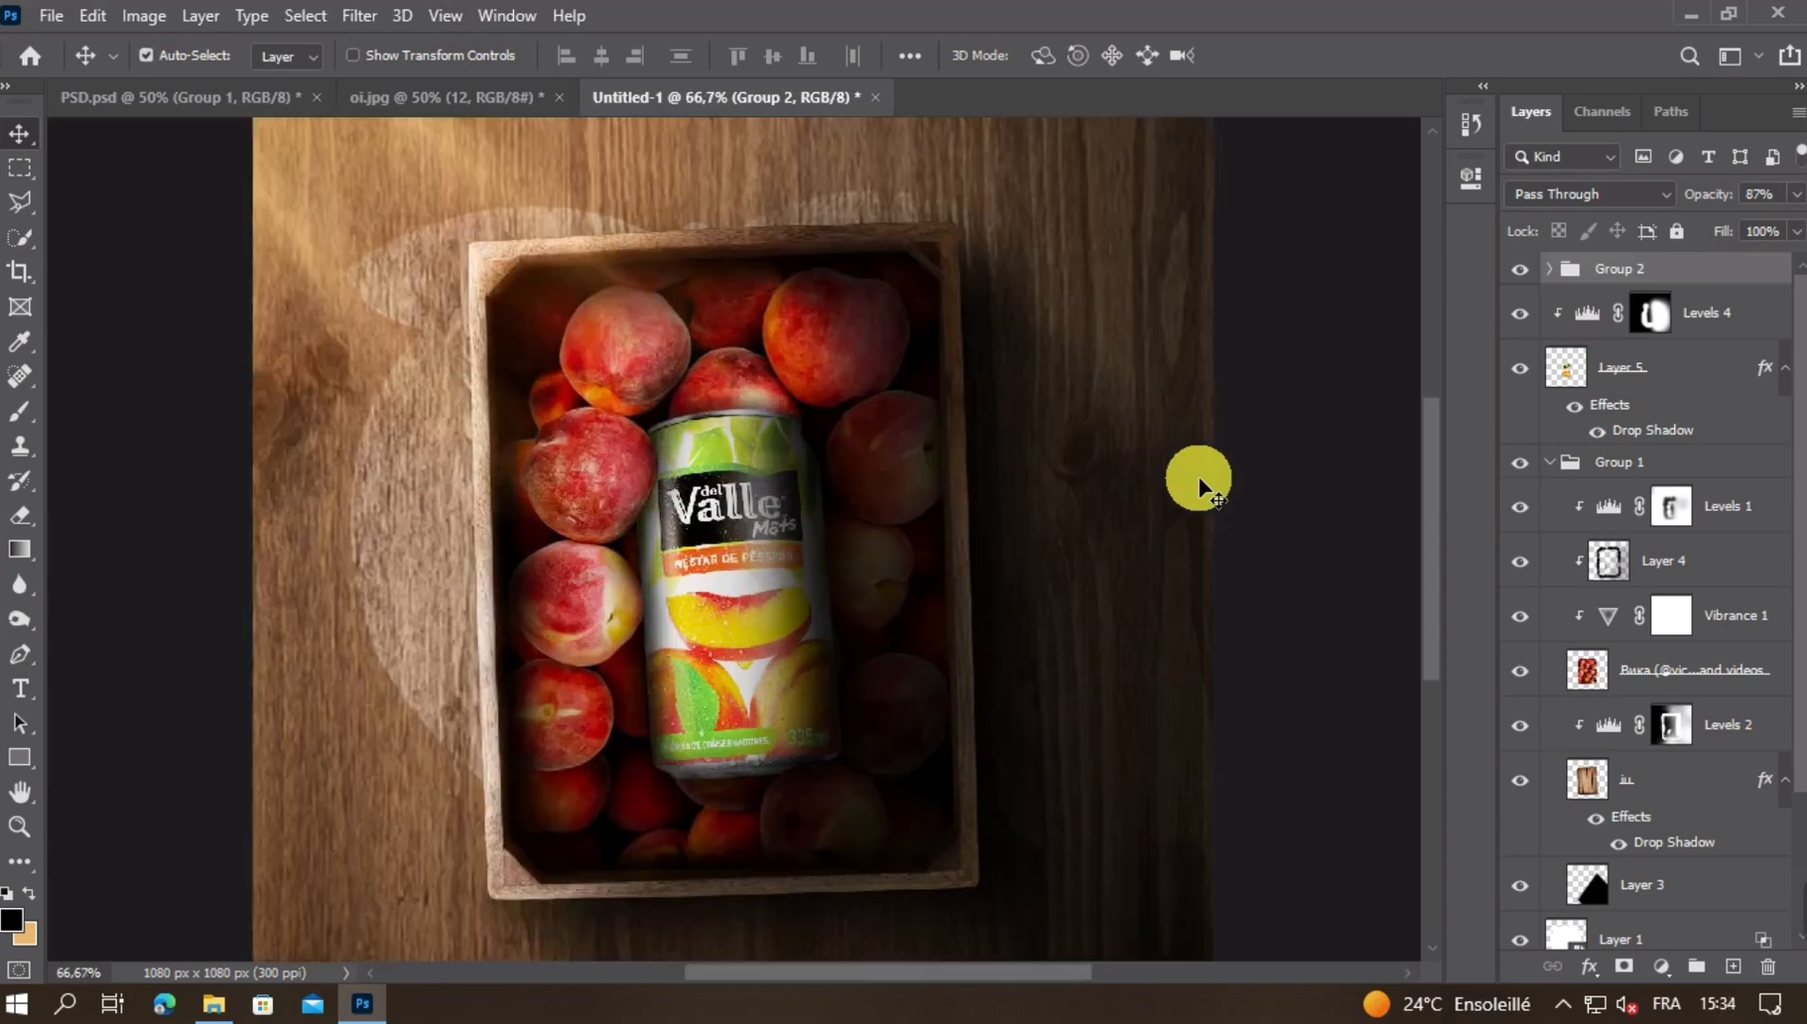
{"action": "key", "text": "ctrl+minus"}
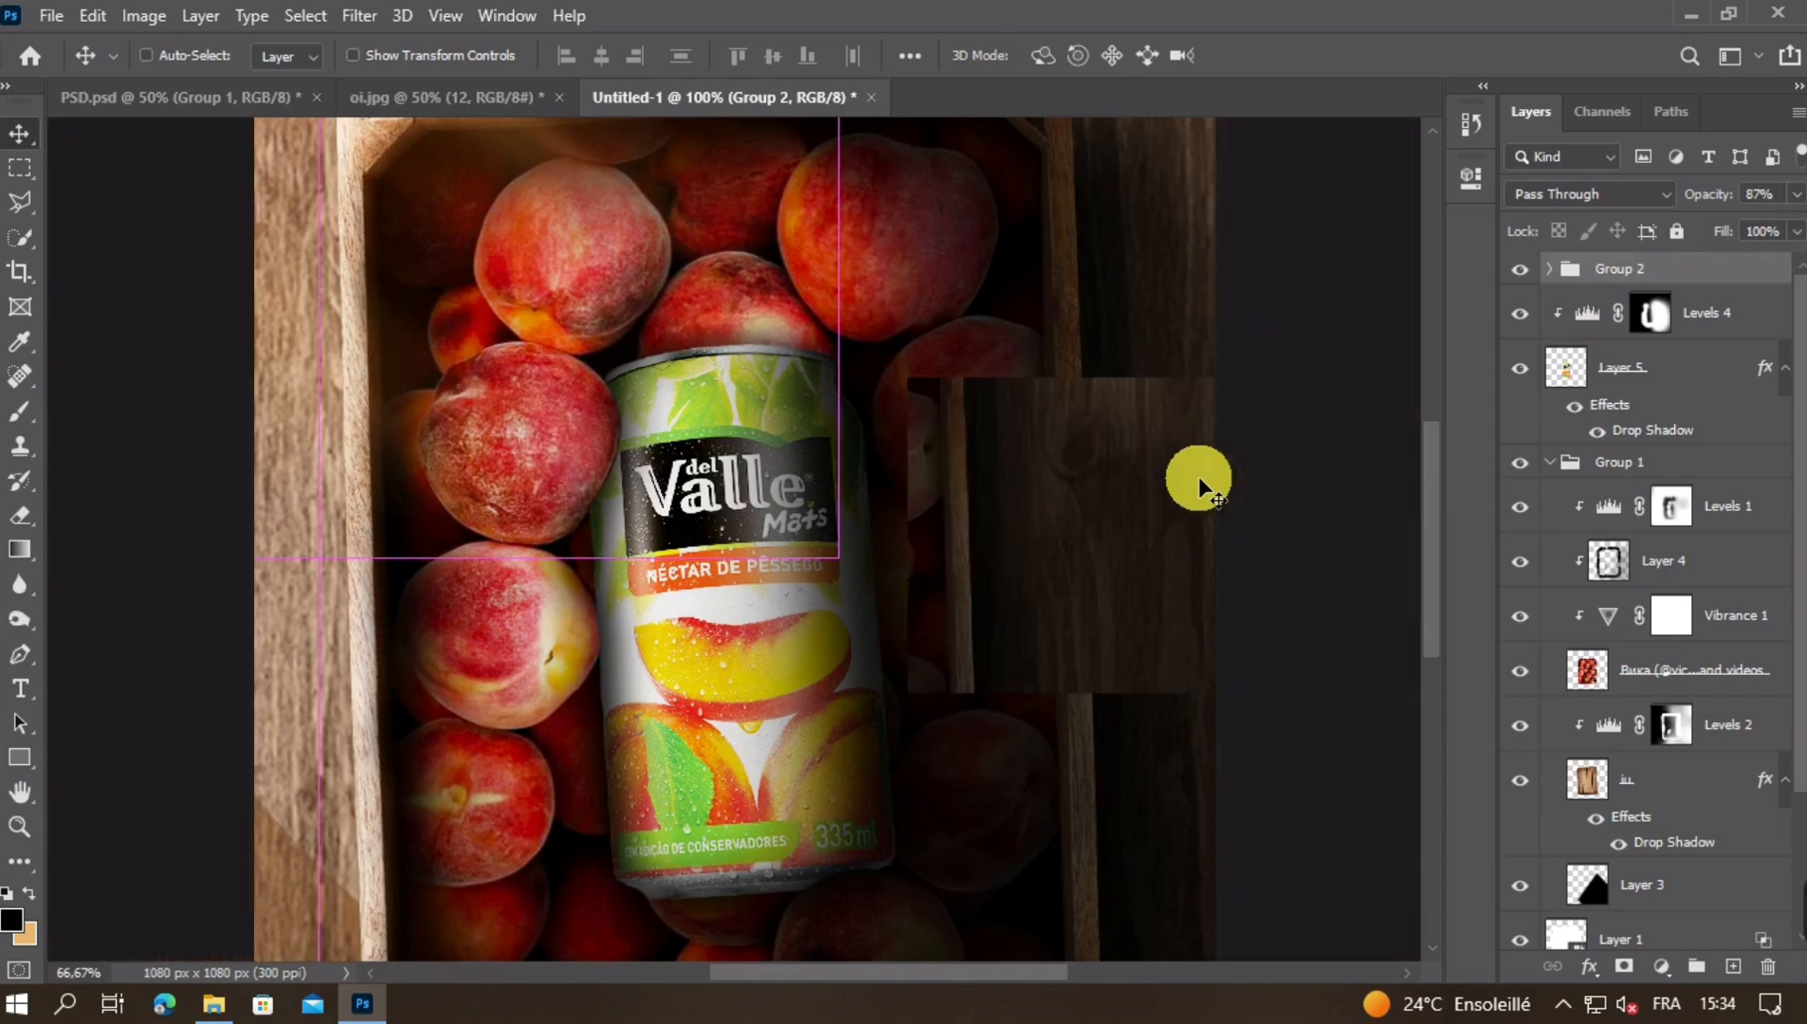
{"action": "key", "text": "ctrl+minus"}
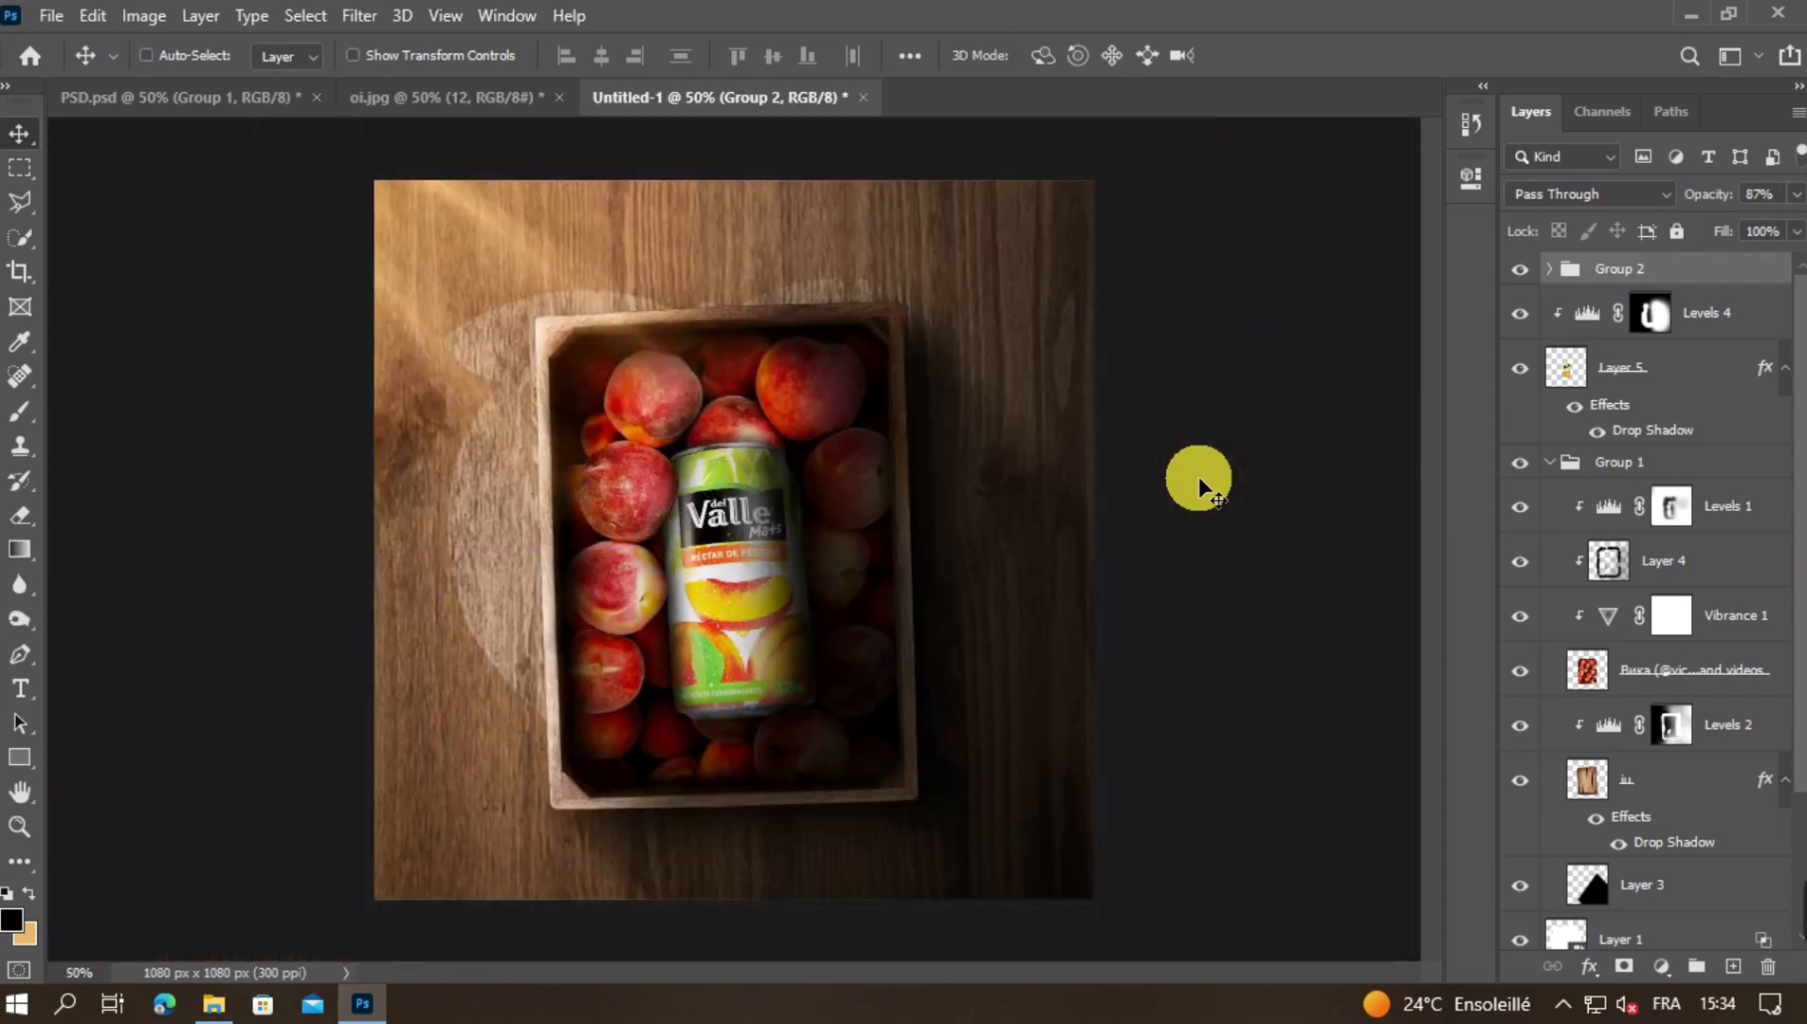
{"action": "key", "text": "ctrl+minus"}
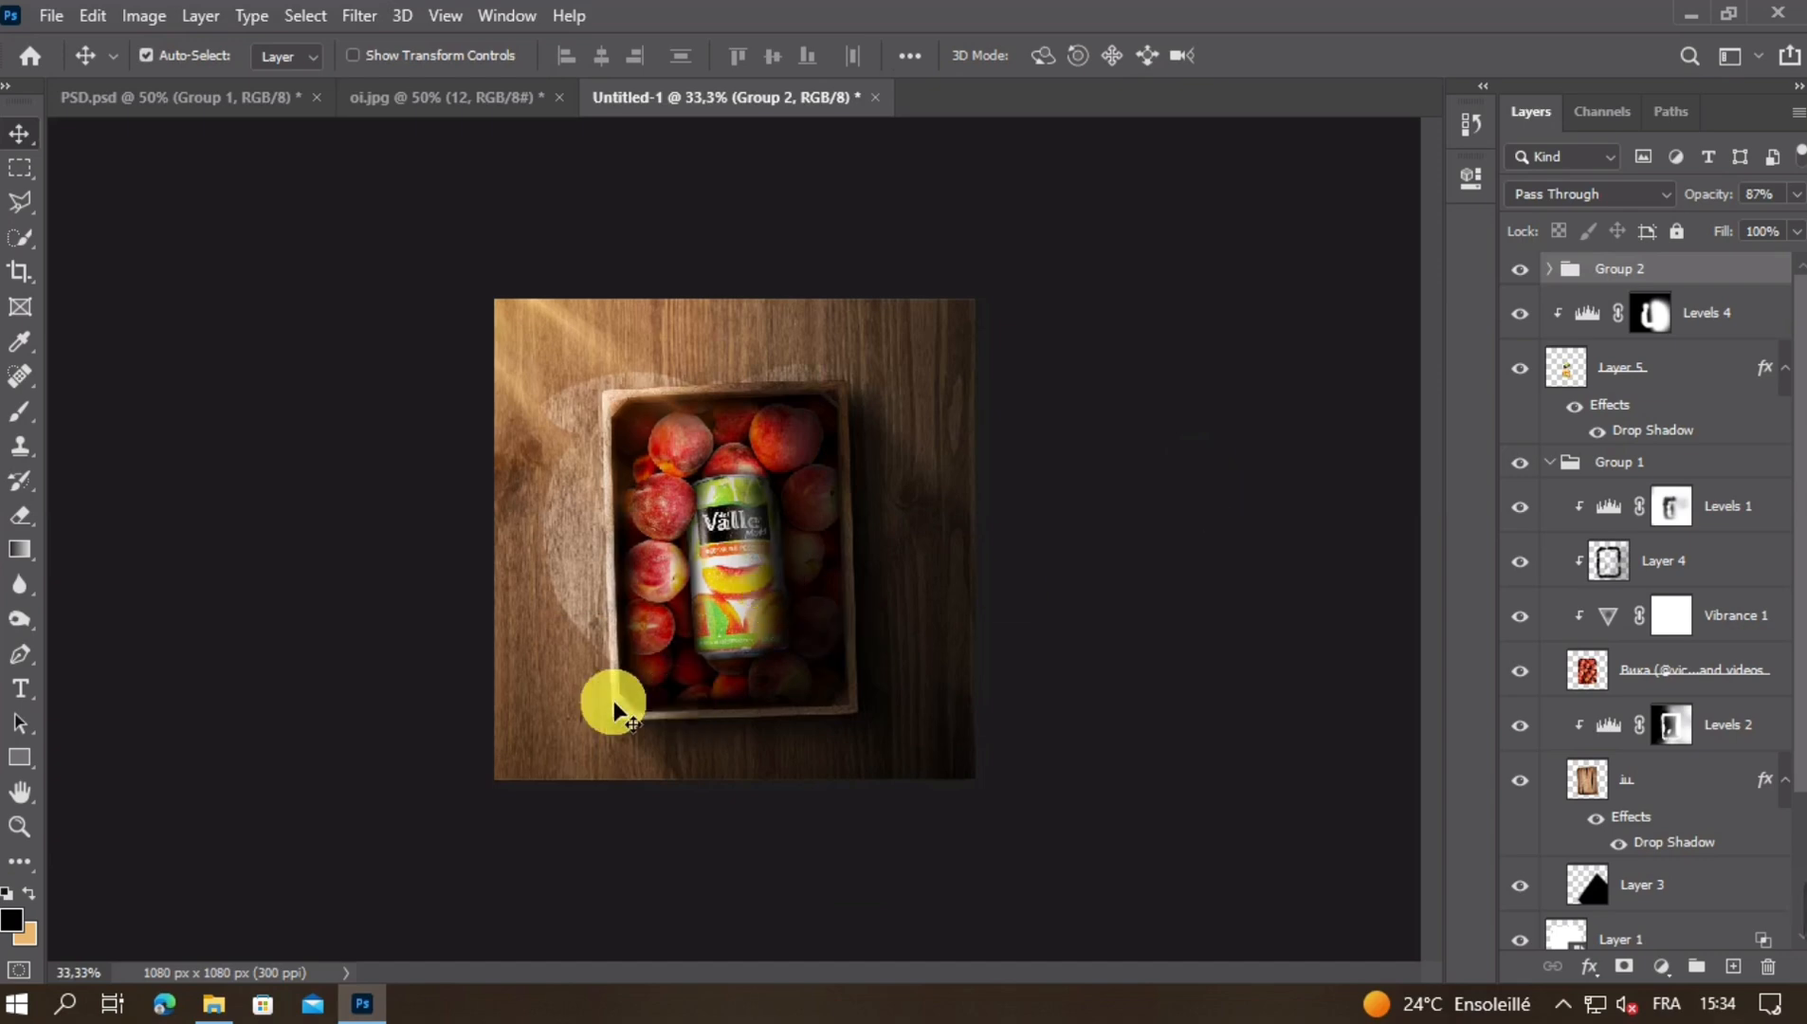
{"action": "left_click", "coordinate": [1648, 801]}
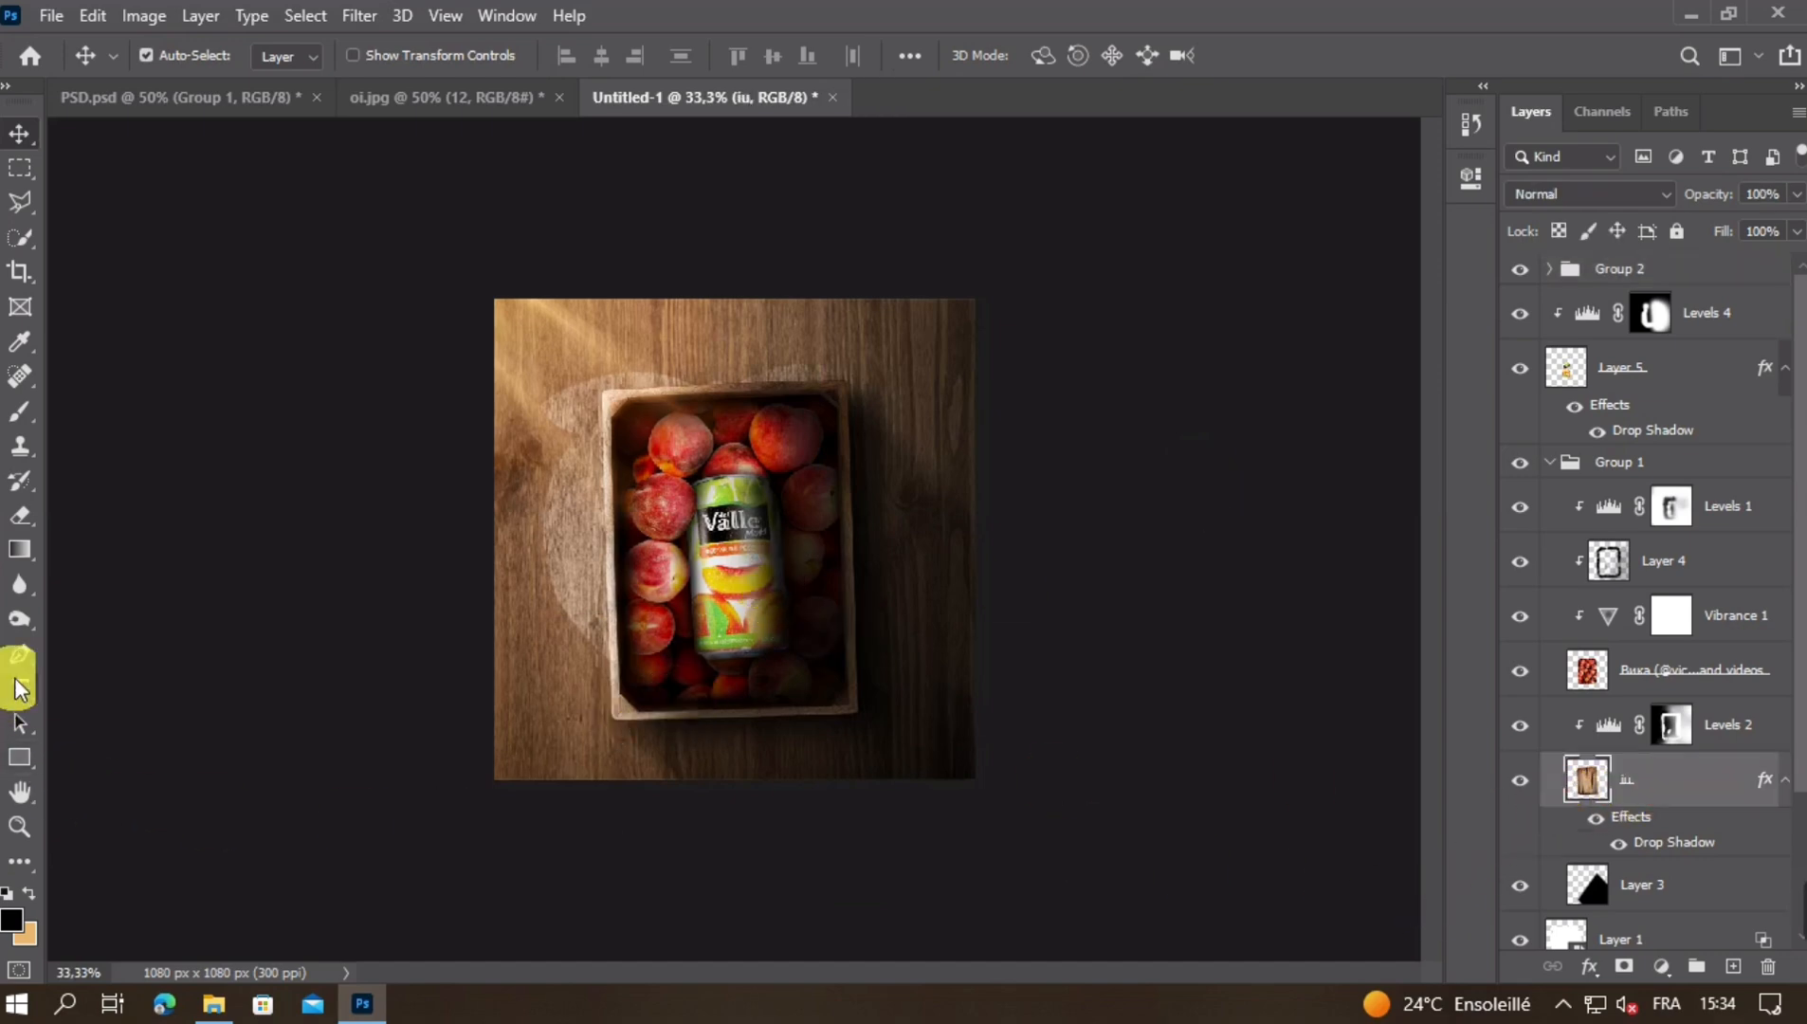
{"action": "left_click", "coordinate": [21, 621]}
{"action": "left_click_drag", "start_coordinate": [521, 676], "coordinate": [540, 697]}
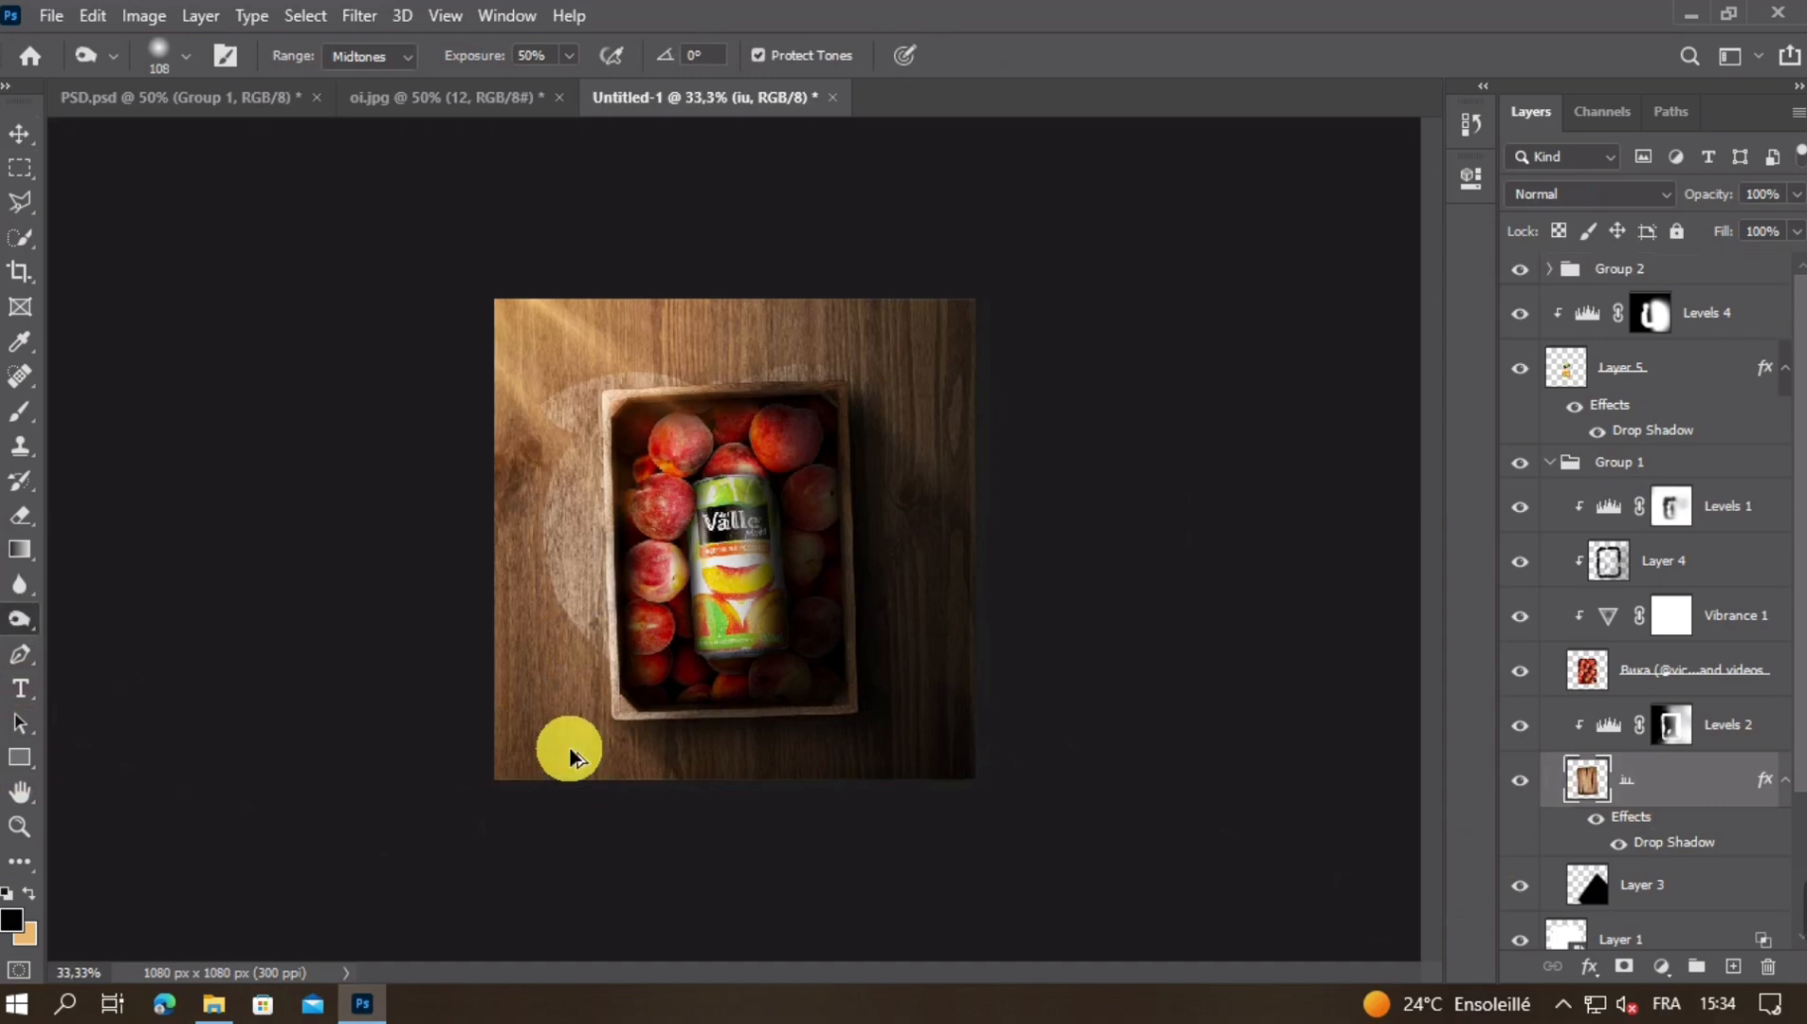
{"action": "left_click_drag", "start_coordinate": [617, 745], "coordinate": [641, 748]}
{"action": "left_click_drag", "start_coordinate": [474, 55], "coordinate": [521, 55]}
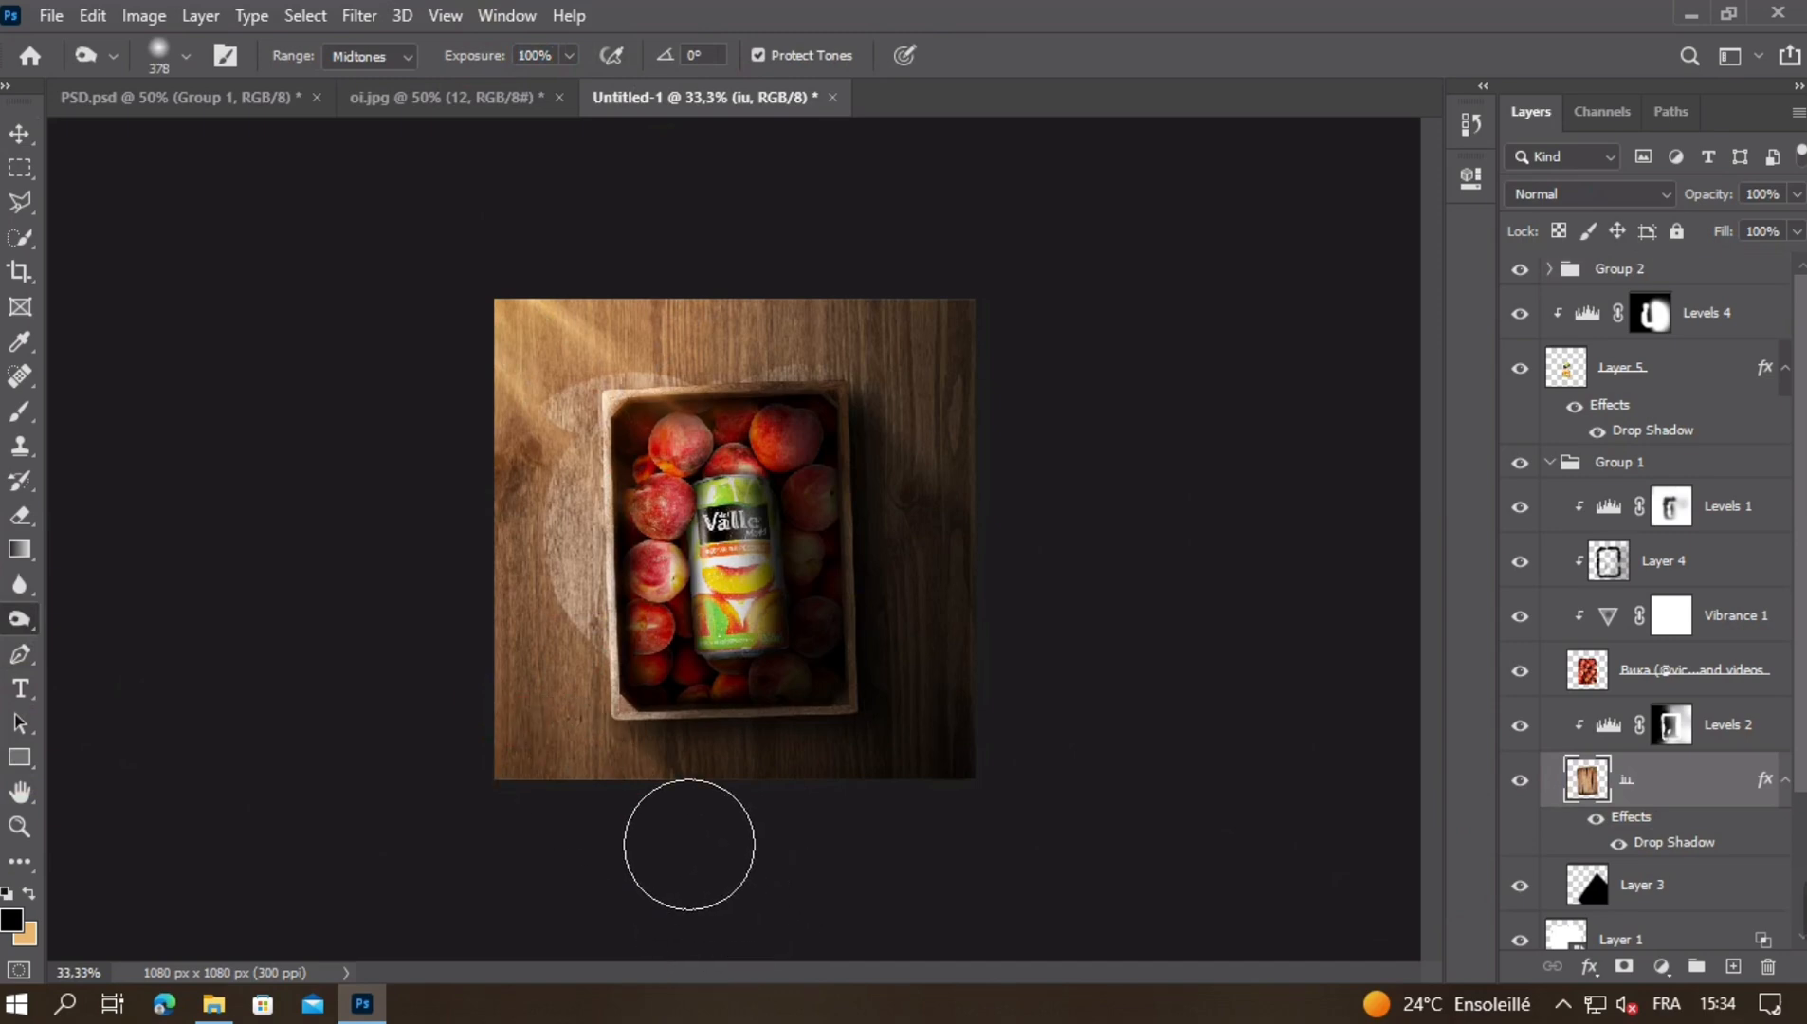
{"action": "left_click", "coordinate": [605, 731]}
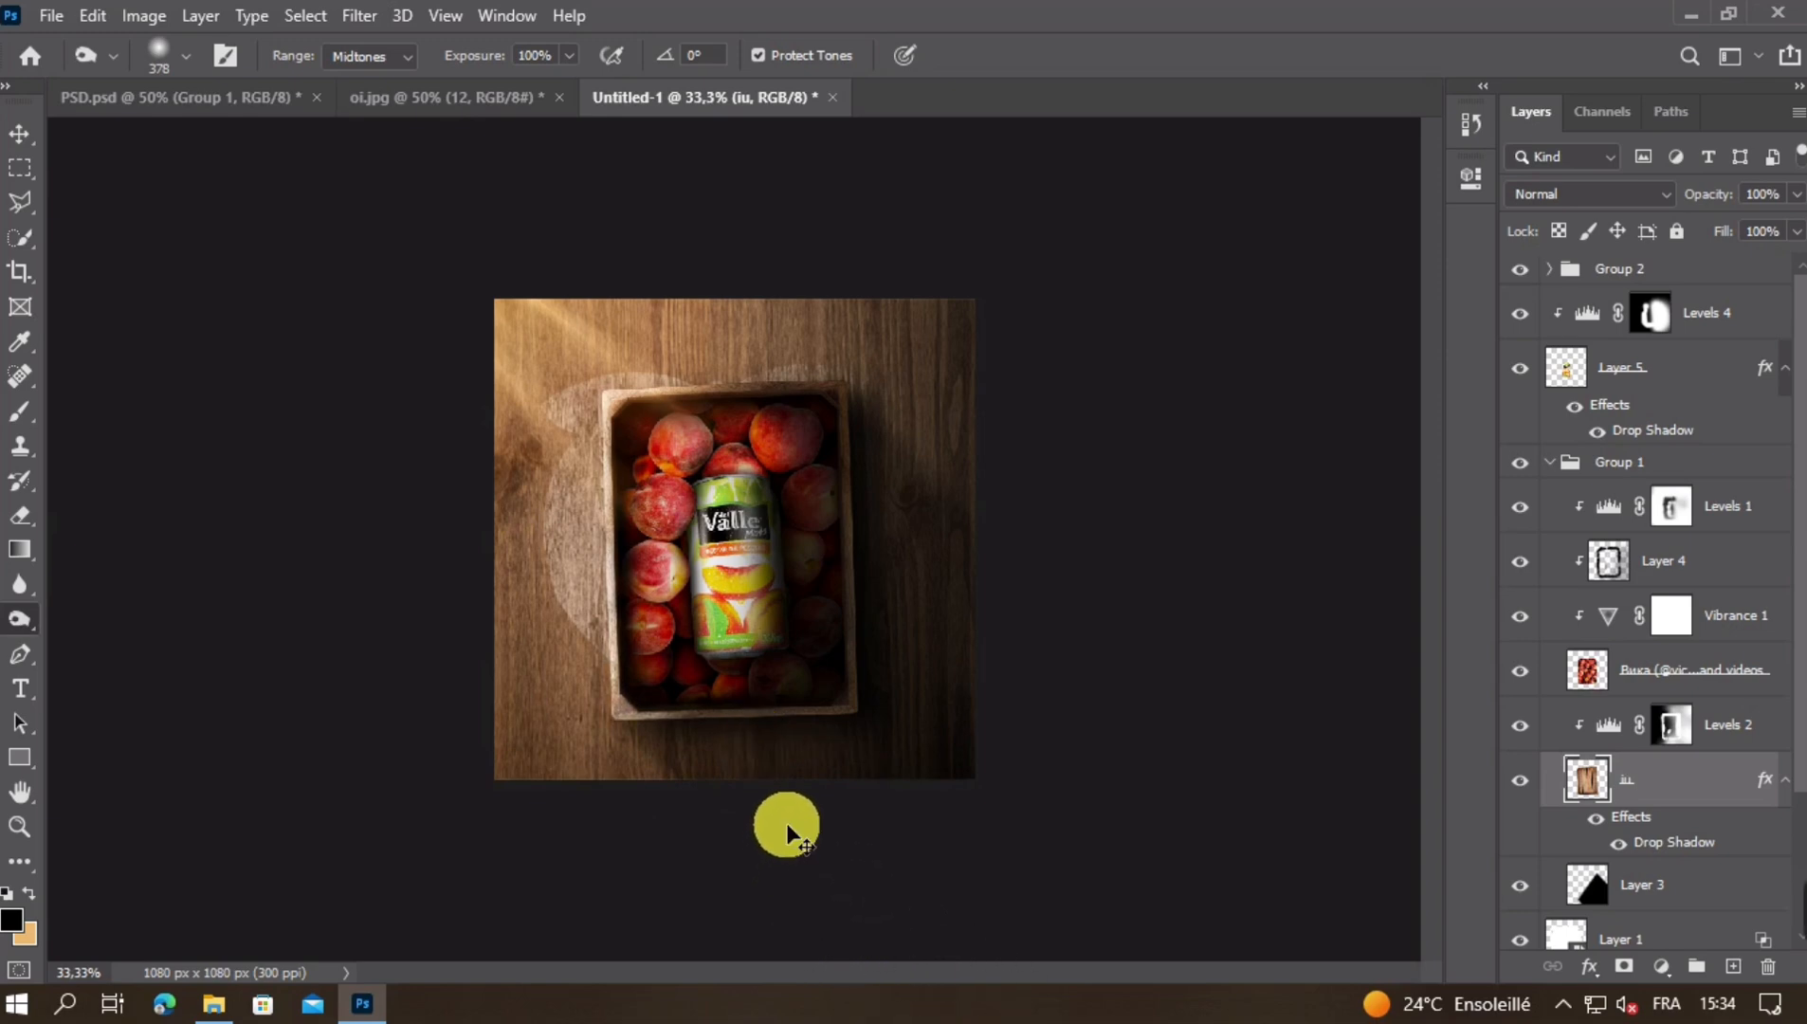
Rasterize the wood background layer 3 so that it can be retouched directly
{"action": "scroll", "coordinate": [1621, 847], "scroll_direction": "down", "scroll_amount": 4}
{"action": "right_click", "coordinate": [1648, 859]}
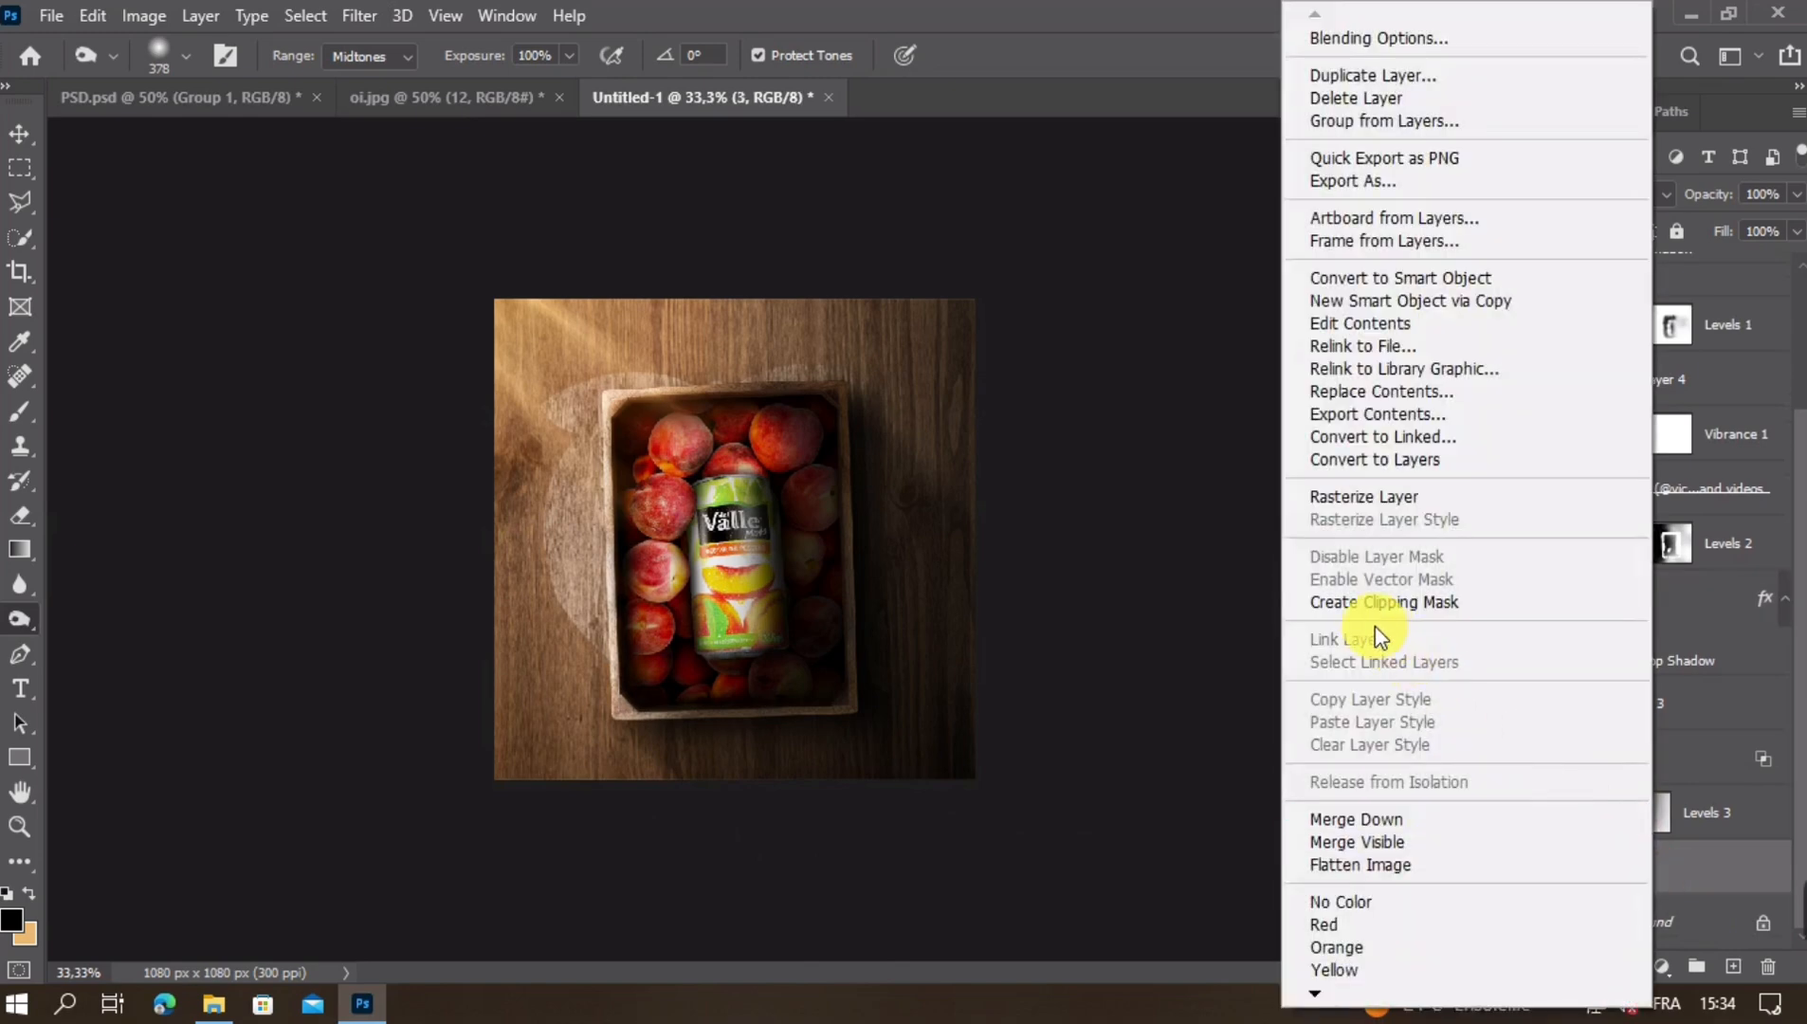
{"action": "left_click", "coordinate": [1364, 495]}
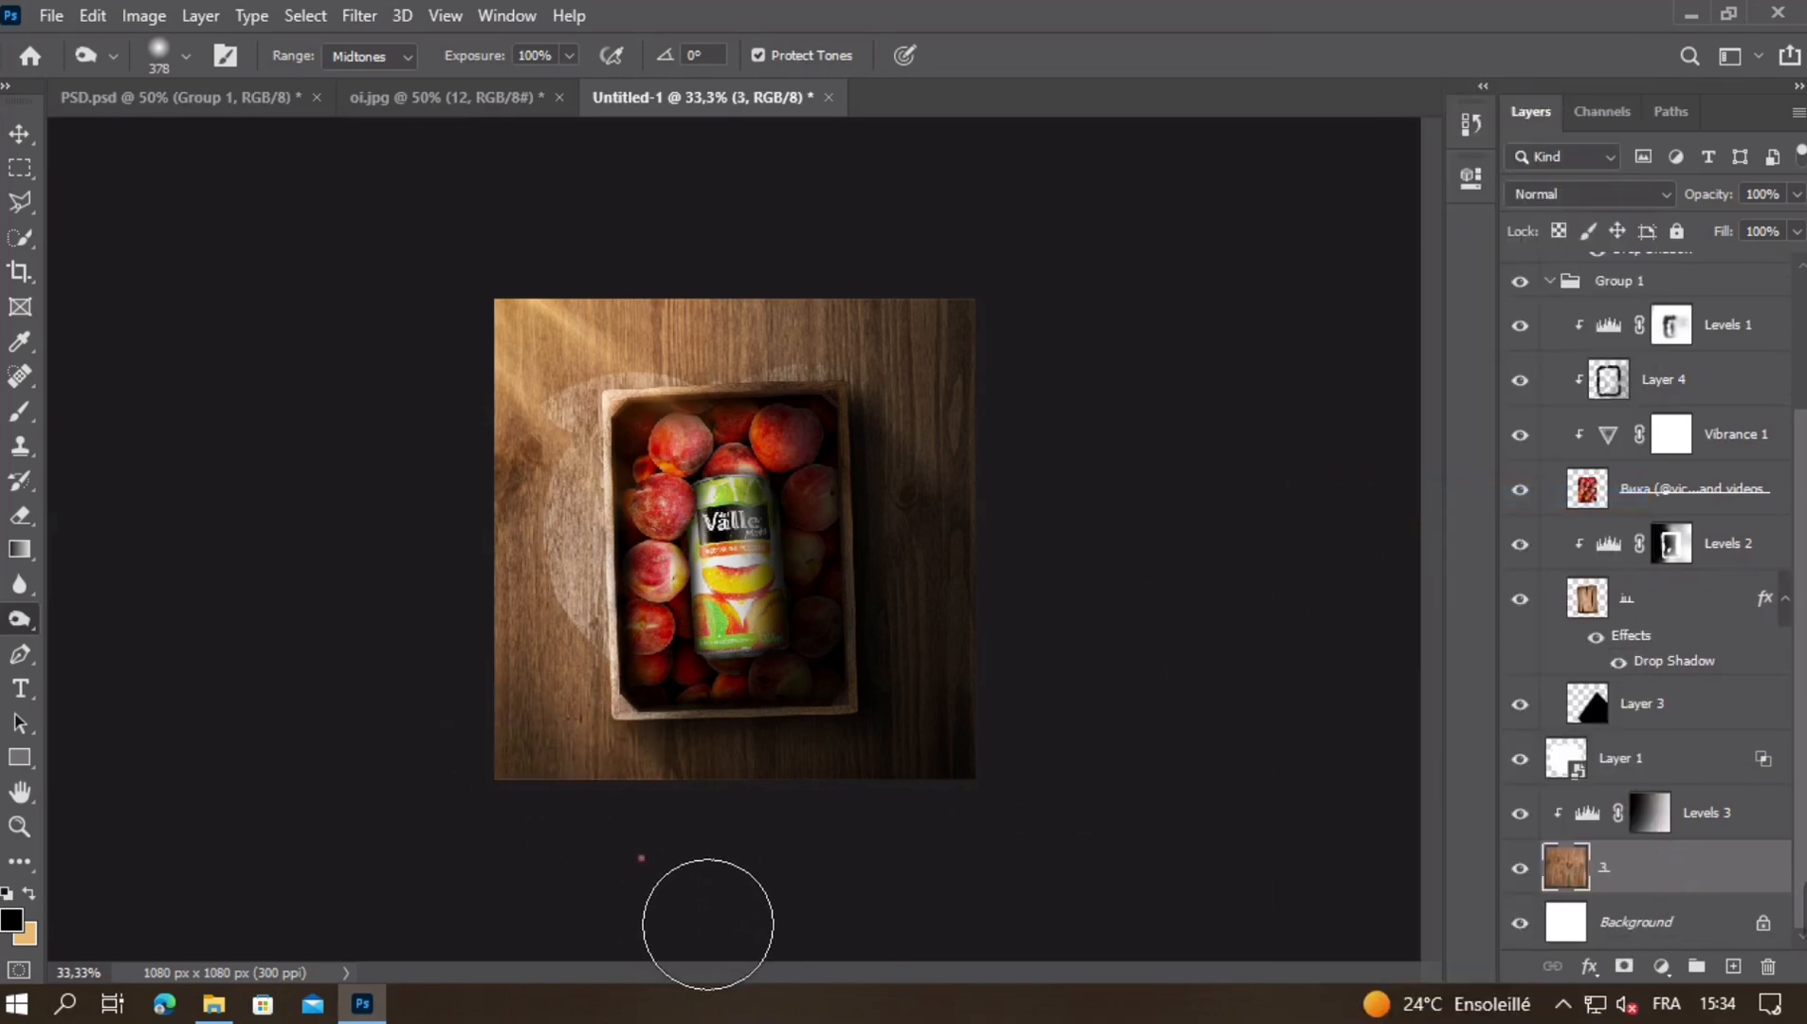
Lighten the wood around the crate on layer 3 with the Dodge tool, using midtones at 100% exposure
{"action": "right_click", "coordinate": [20, 618]}
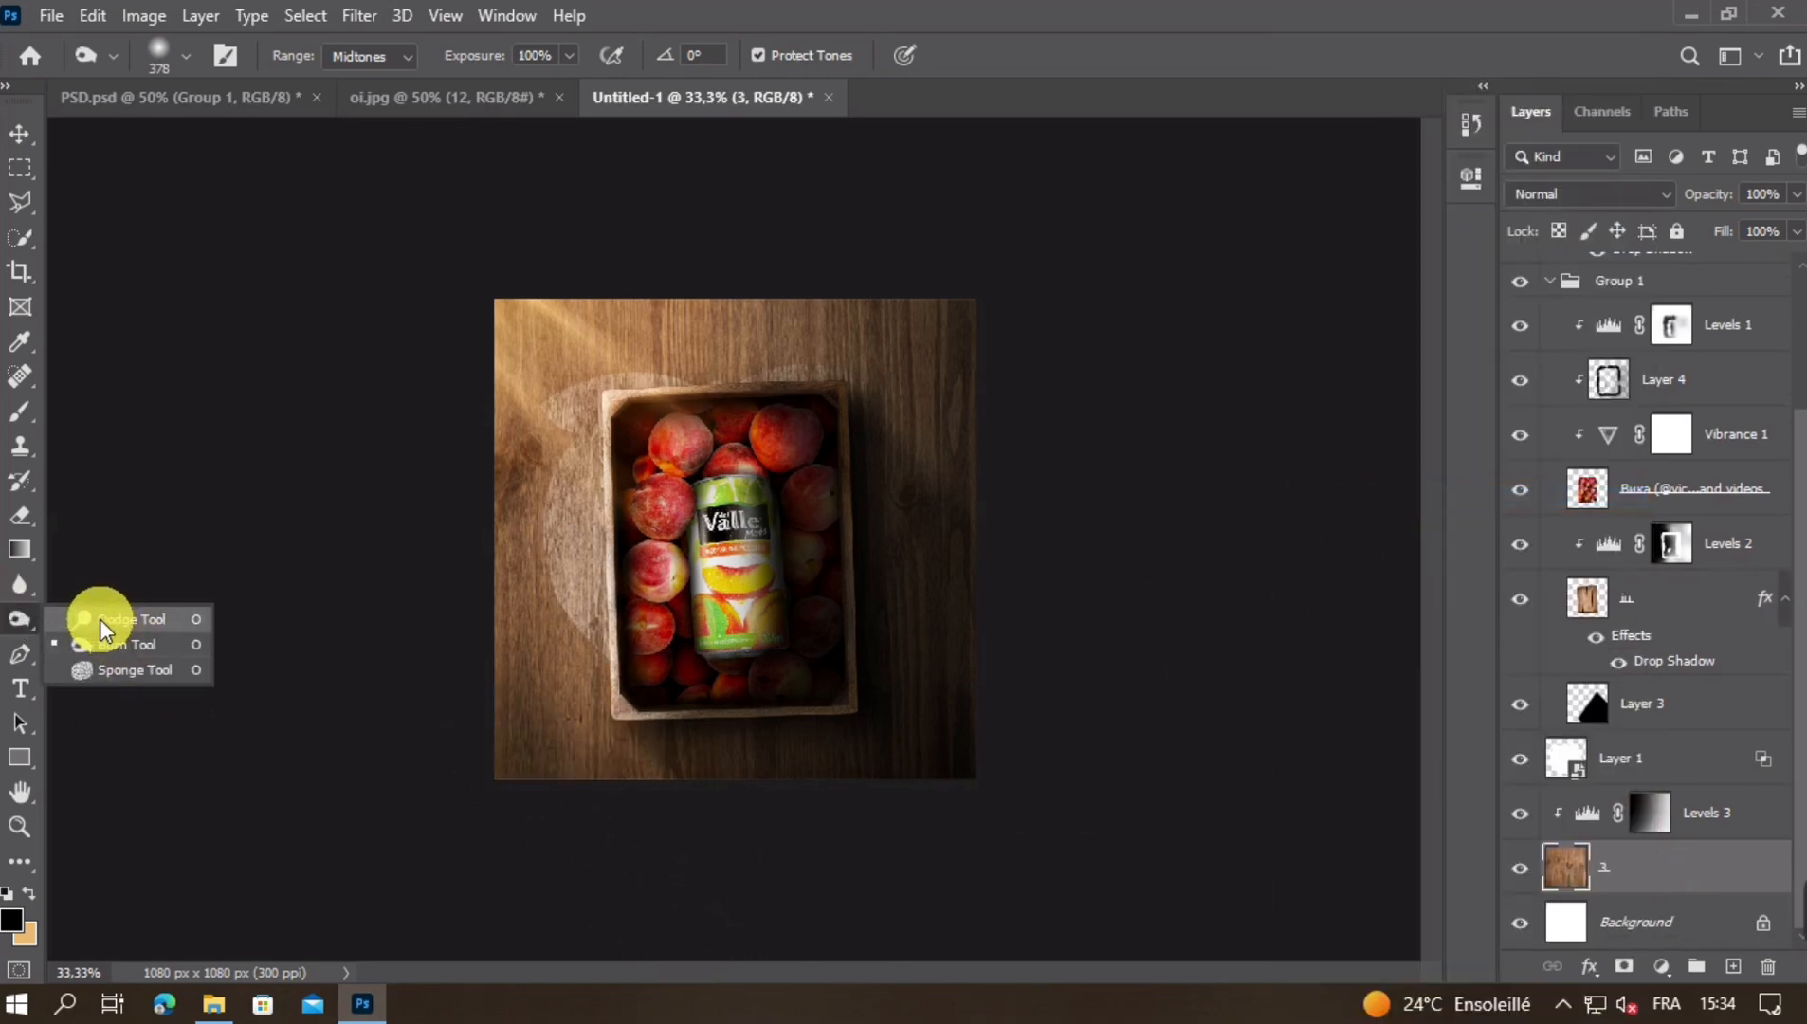
{"action": "left_click", "coordinate": [100, 618]}
{"action": "right_click", "coordinate": [24, 618]}
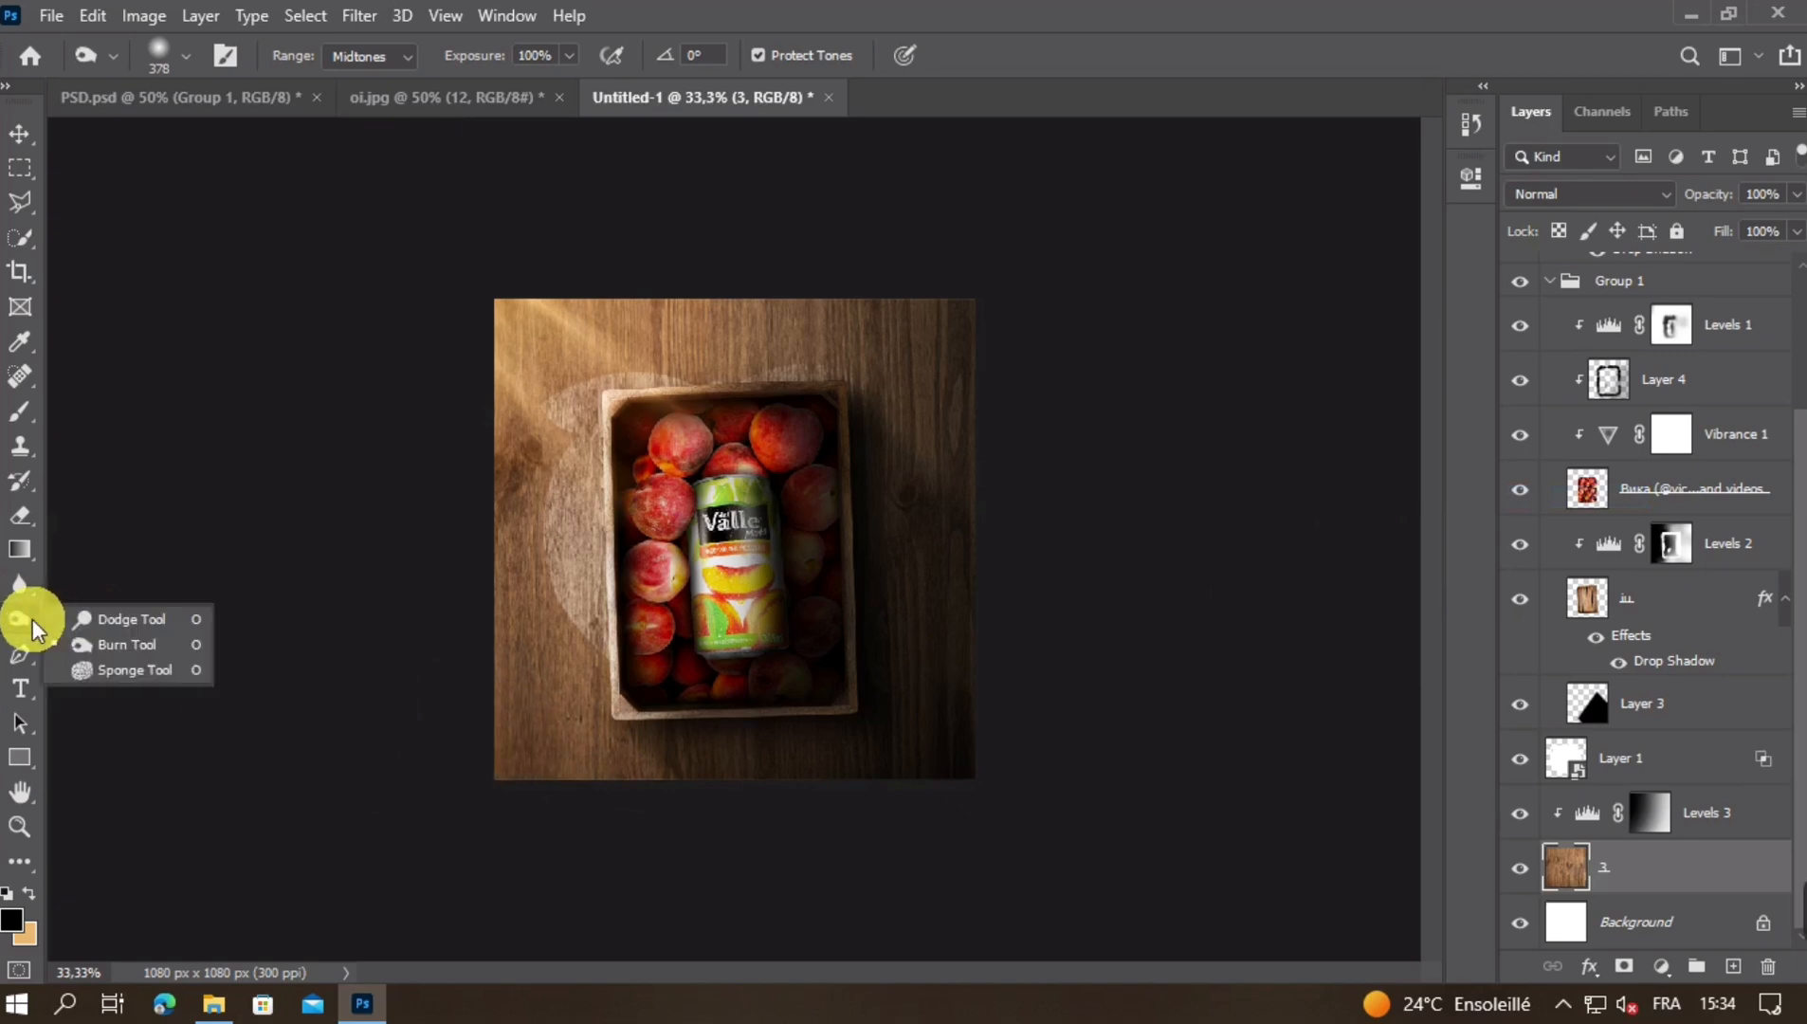
{"action": "left_click", "coordinate": [95, 621]}
{"action": "left_click_drag", "start_coordinate": [605, 760], "coordinate": [702, 766]}
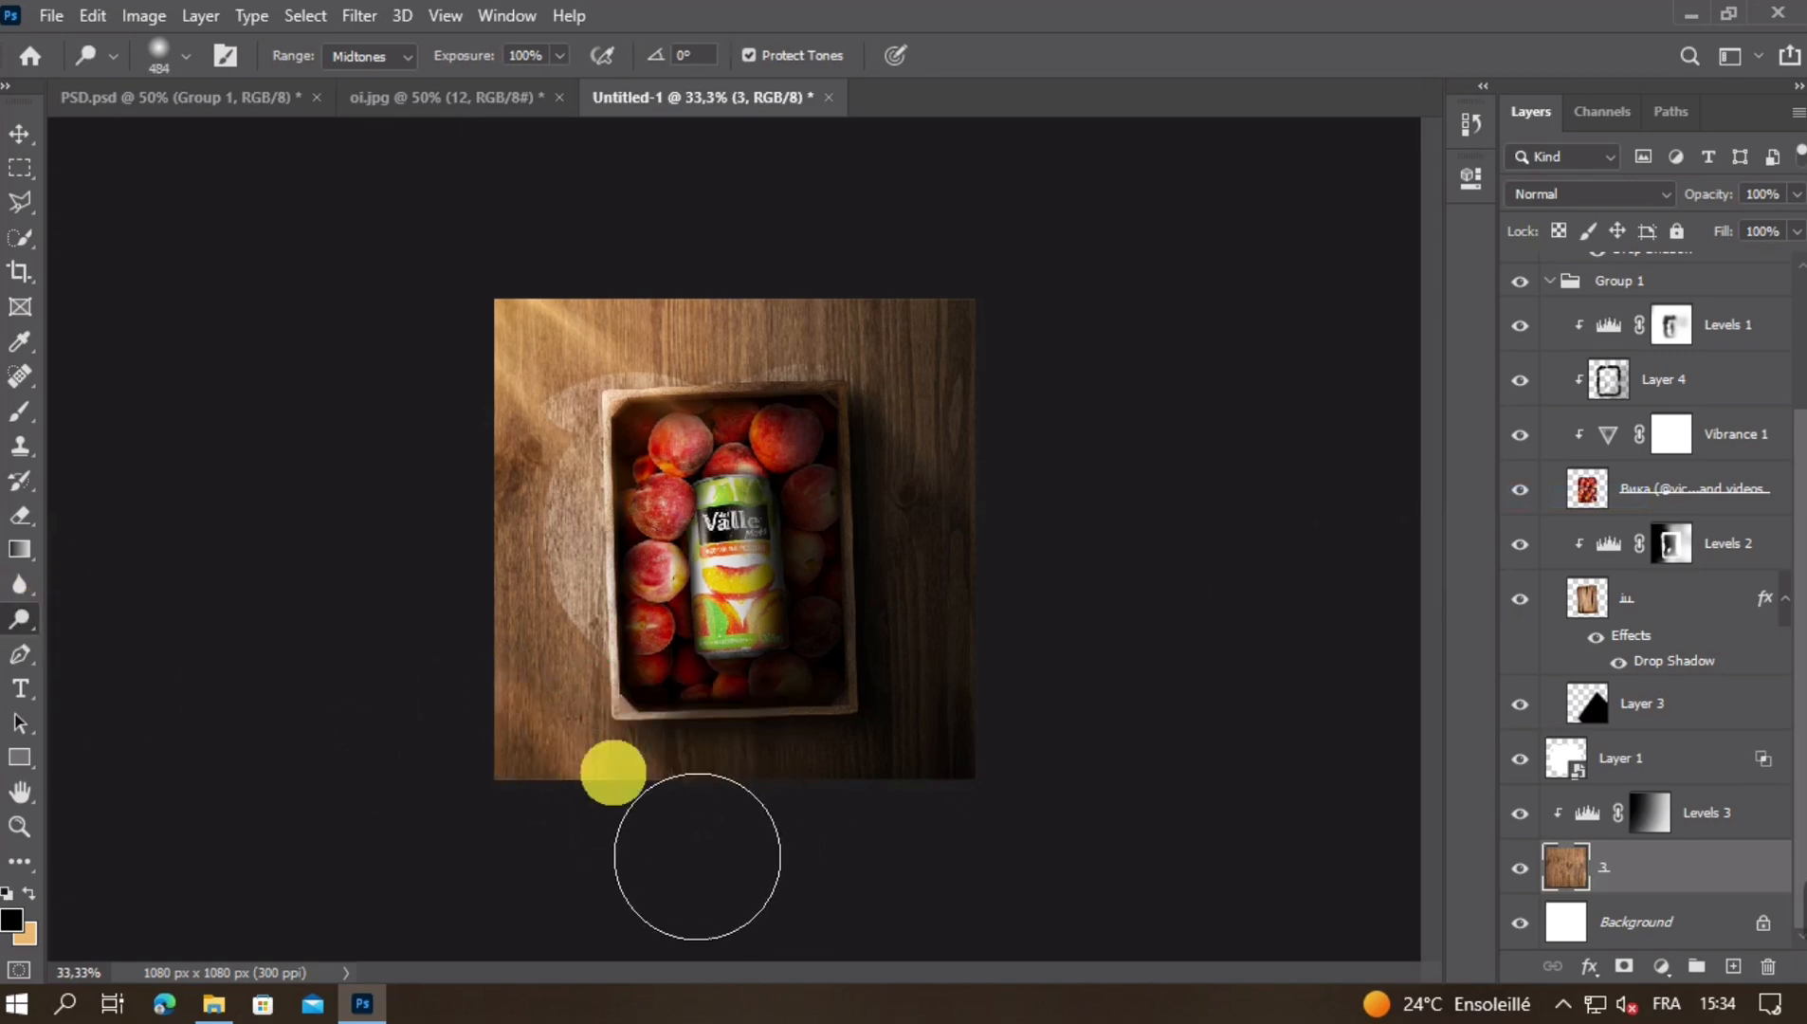
{"action": "left_click_drag", "start_coordinate": [599, 723], "coordinate": [688, 726]}
{"action": "mouse_move", "coordinate": [543, 910]}
{"action": "left_mouse_down"}
{"action": "mouse_move", "coordinate": [722, 1003]}
{"action": "mouse_move", "coordinate": [315, 819]}
{"action": "mouse_move", "coordinate": [418, 823]}
{"action": "mouse_move", "coordinate": [287, 691]}
{"action": "mouse_move", "coordinate": [533, 725]}
{"action": "mouse_move", "coordinate": [399, 676]}
{"action": "left_mouse_up"}
{"action": "mouse_move", "coordinate": [364, 616]}
{"action": "left_mouse_down"}
{"action": "mouse_move", "coordinate": [315, 548]}
{"action": "mouse_move", "coordinate": [576, 537]}
{"action": "mouse_move", "coordinate": [793, 320]}
{"action": "mouse_move", "coordinate": [721, 256]}
{"action": "left_mouse_up"}
{"action": "mouse_move", "coordinate": [734, 301]}
{"action": "left_mouse_down"}
{"action": "mouse_move", "coordinate": [693, 301]}
{"action": "mouse_move", "coordinate": [695, 274]}
{"action": "left_mouse_up"}
{"action": "left_click_drag", "start_coordinate": [1123, 493], "coordinate": [1165, 512]}
{"action": "mouse_move", "coordinate": [1266, 612]}
{"action": "left_mouse_down"}
{"action": "mouse_move", "coordinate": [1275, 711]}
{"action": "mouse_move", "coordinate": [1300, 660]}
{"action": "mouse_move", "coordinate": [588, 614]}
{"action": "mouse_move", "coordinate": [474, 702]}
{"action": "left_mouse_up"}
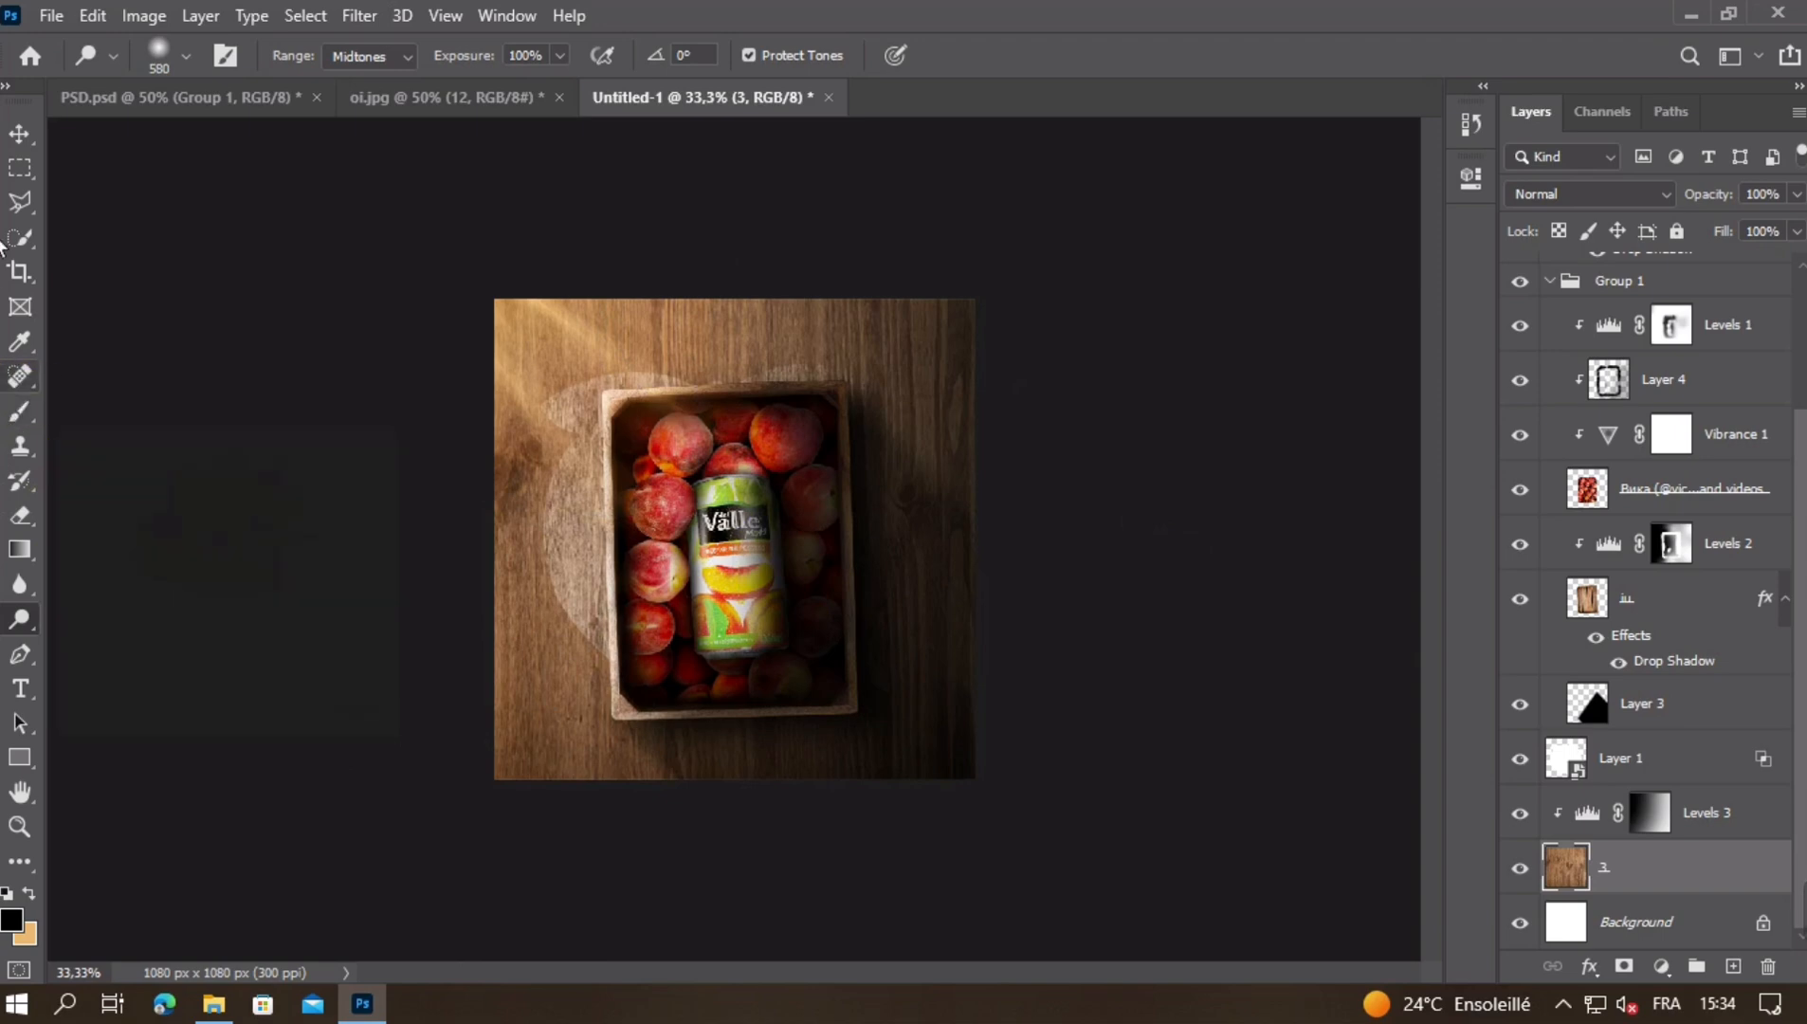
{"action": "left_click", "coordinate": [18, 138]}
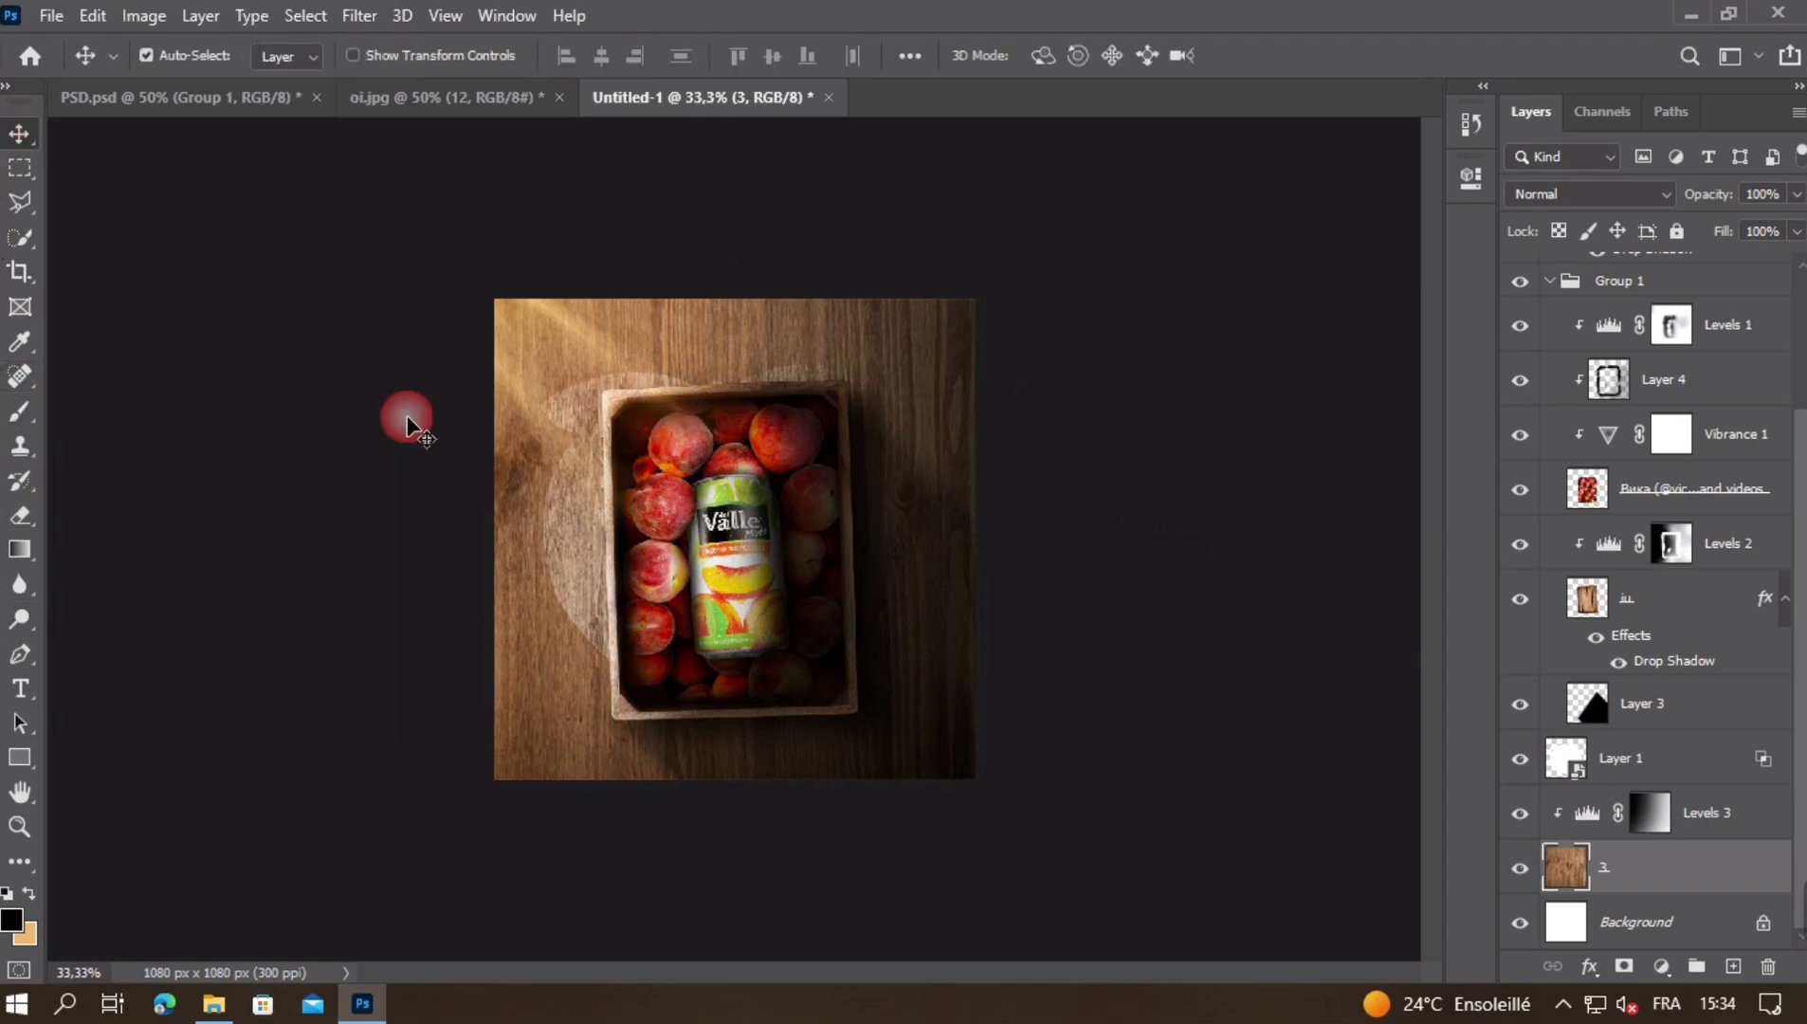
Hide and show the Levels 3 adjustment to compare its effect on the wood background
{"action": "left_click", "coordinate": [1649, 812]}
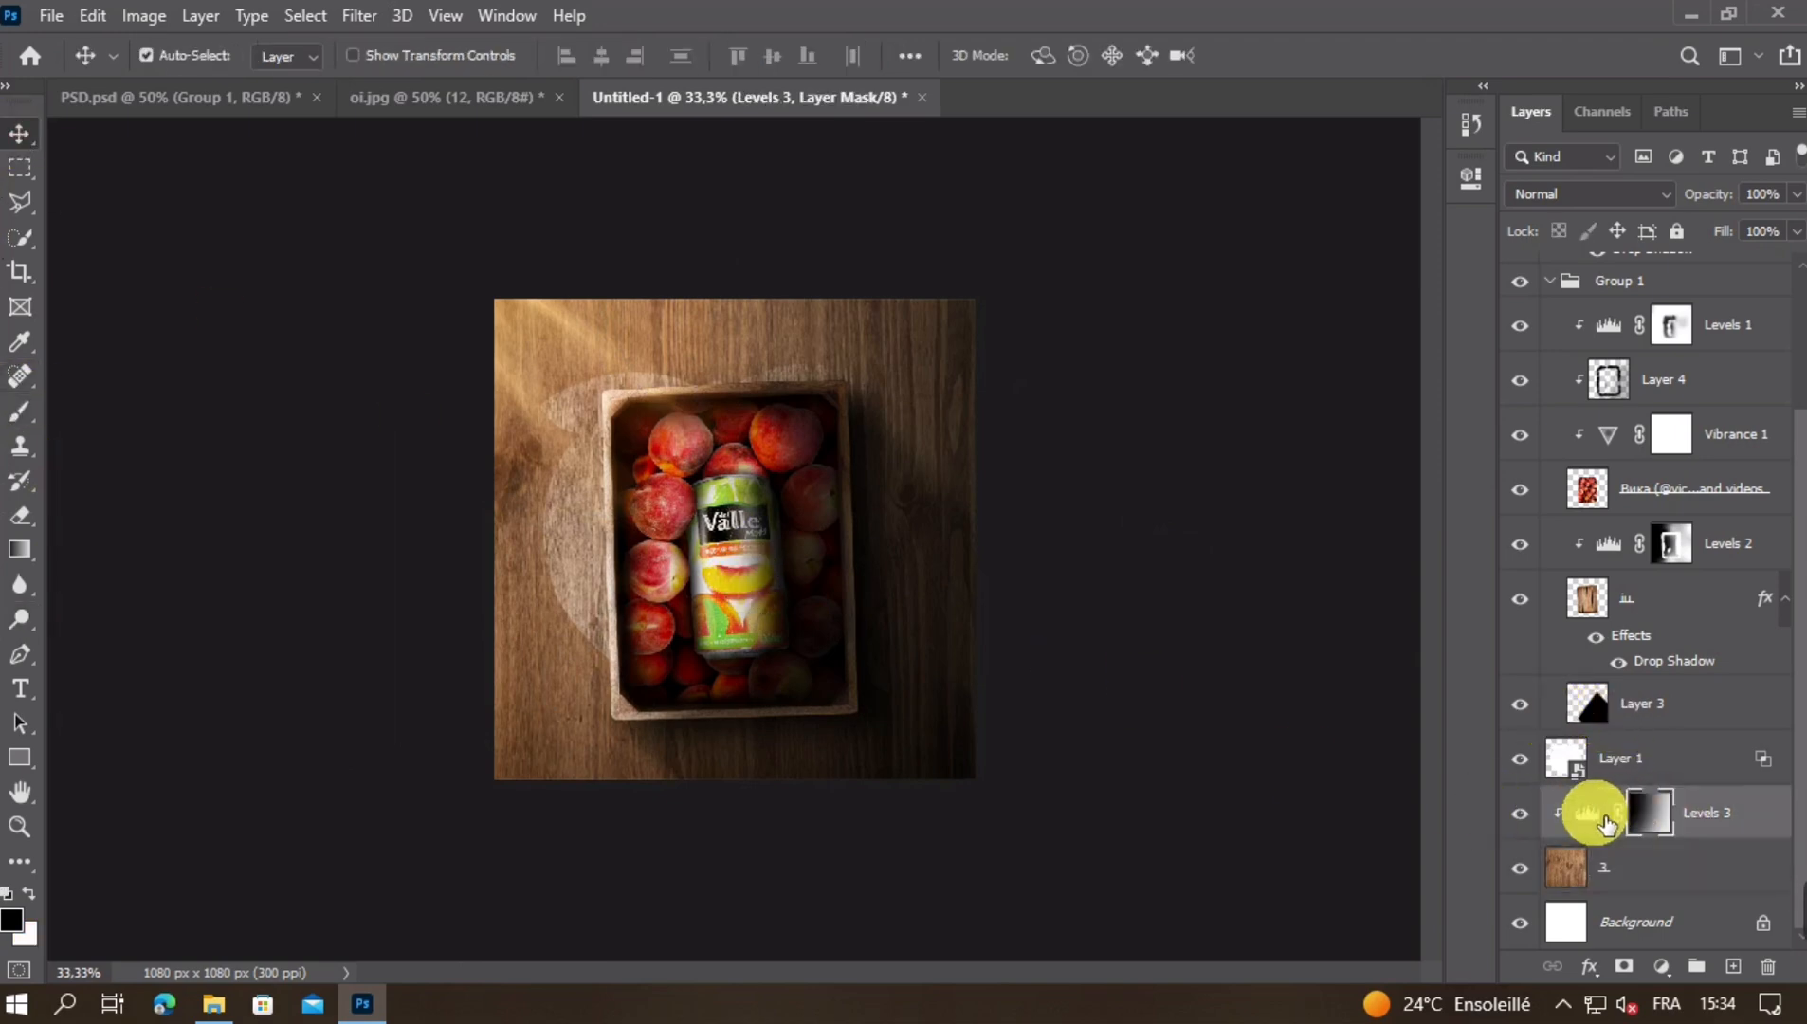
{"action": "left_click", "coordinate": [1522, 814]}
{"action": "left_click", "coordinate": [1522, 814]}
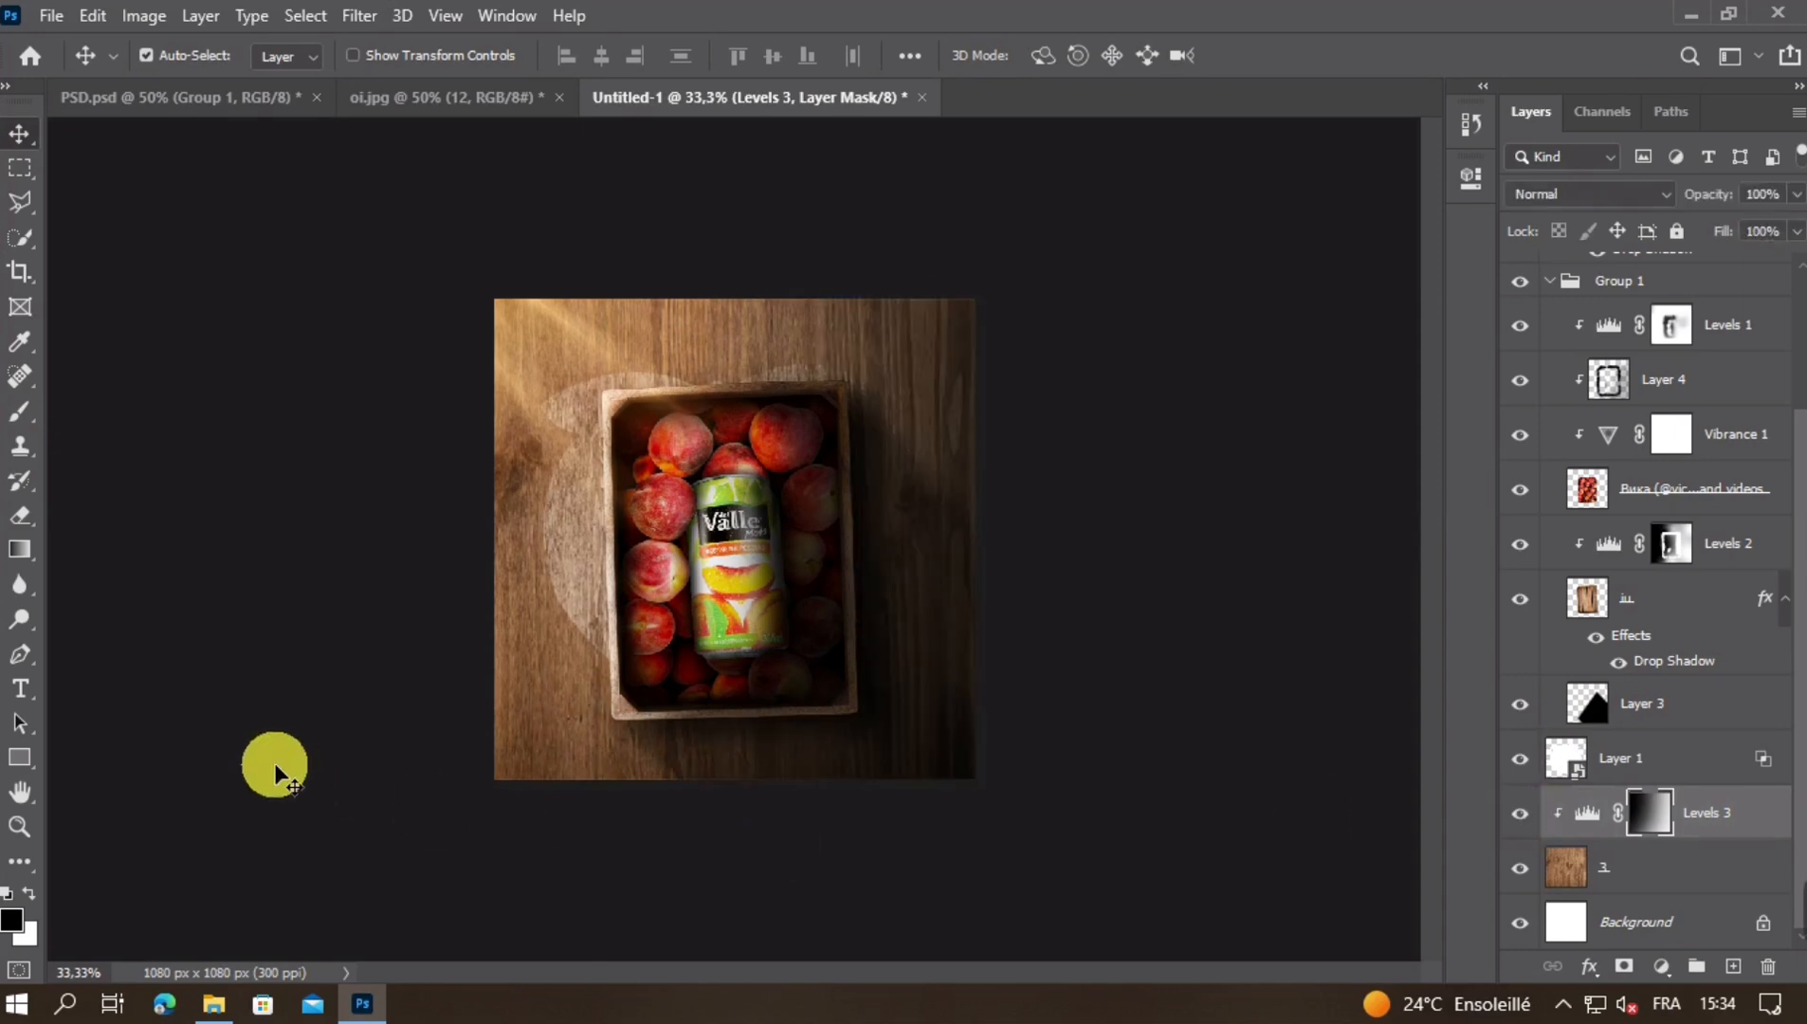
Brush white on the Levels 3 mask over the wood to the right of the crate, enlarging the brush to 851 px
{"action": "left_click", "coordinate": [19, 415]}
{"action": "scroll", "coordinate": [789, 727], "scroll_direction": "down", "scroll_amount": 1}
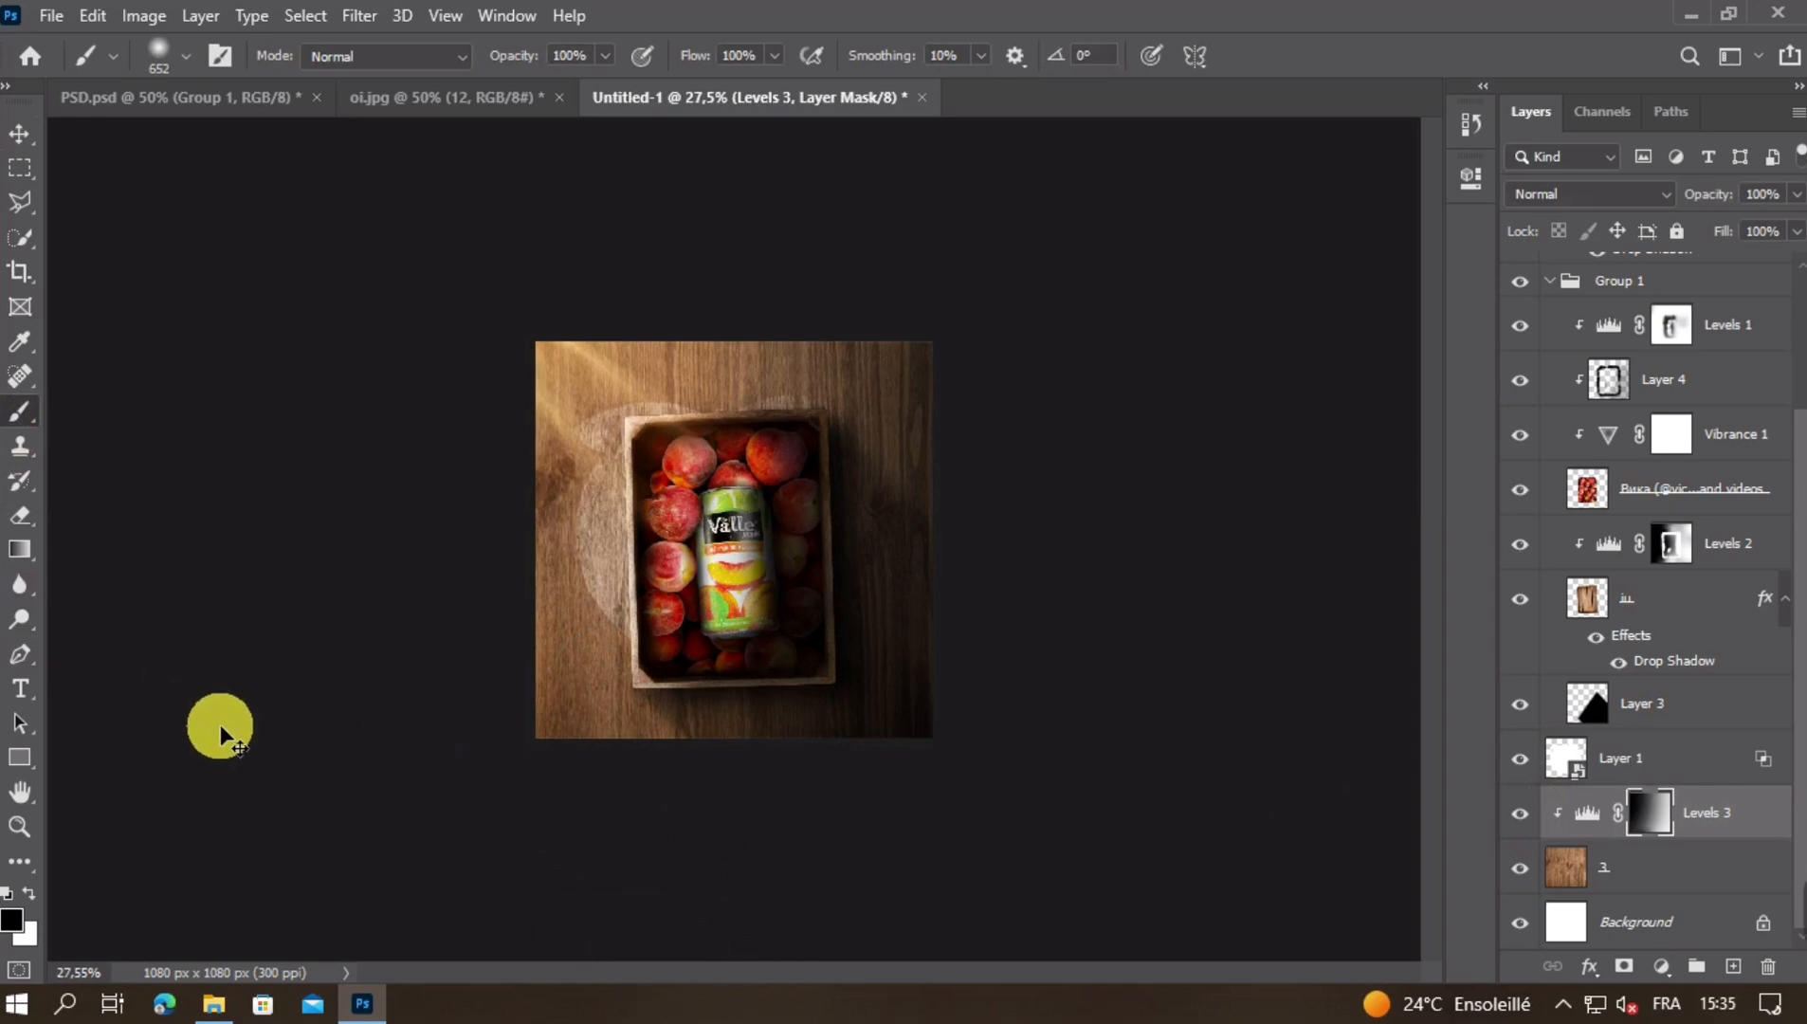
{"action": "left_click", "coordinate": [38, 893]}
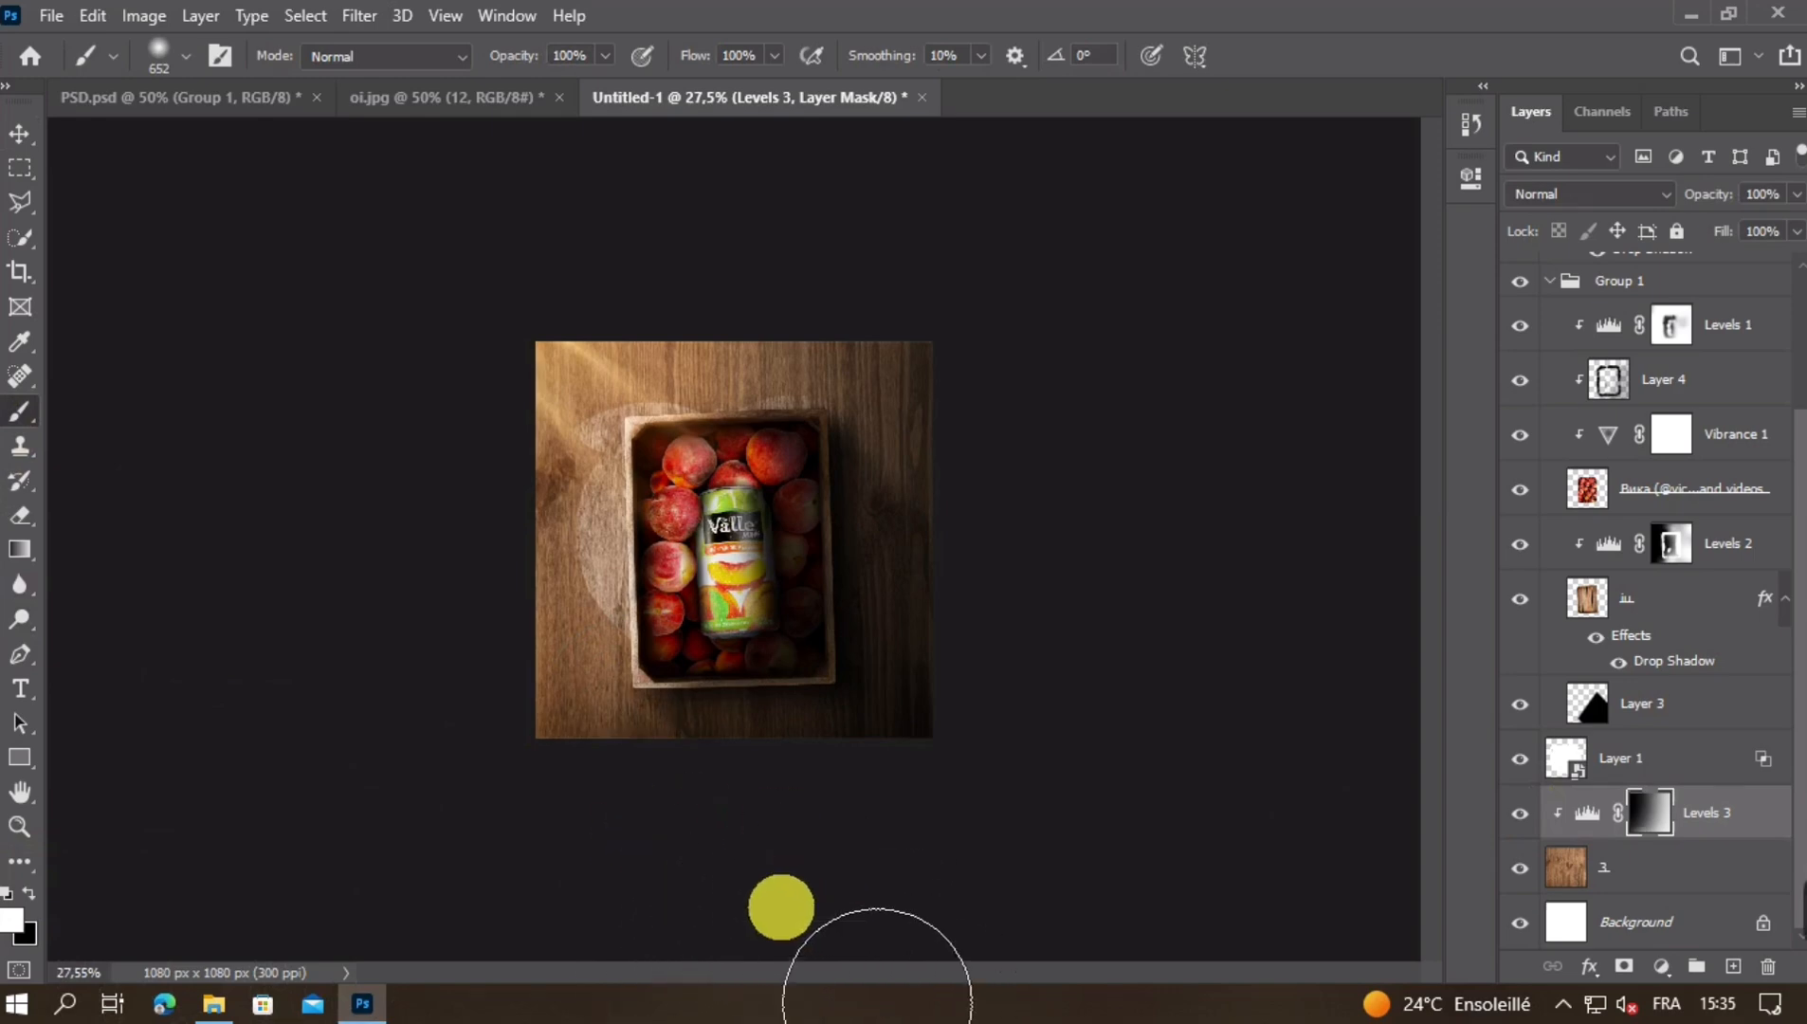
{"action": "scroll", "coordinate": [709, 782], "scroll_direction": "down", "scroll_amount": 1}
{"action": "scroll", "coordinate": [718, 774], "scroll_direction": "up", "scroll_amount": 5}
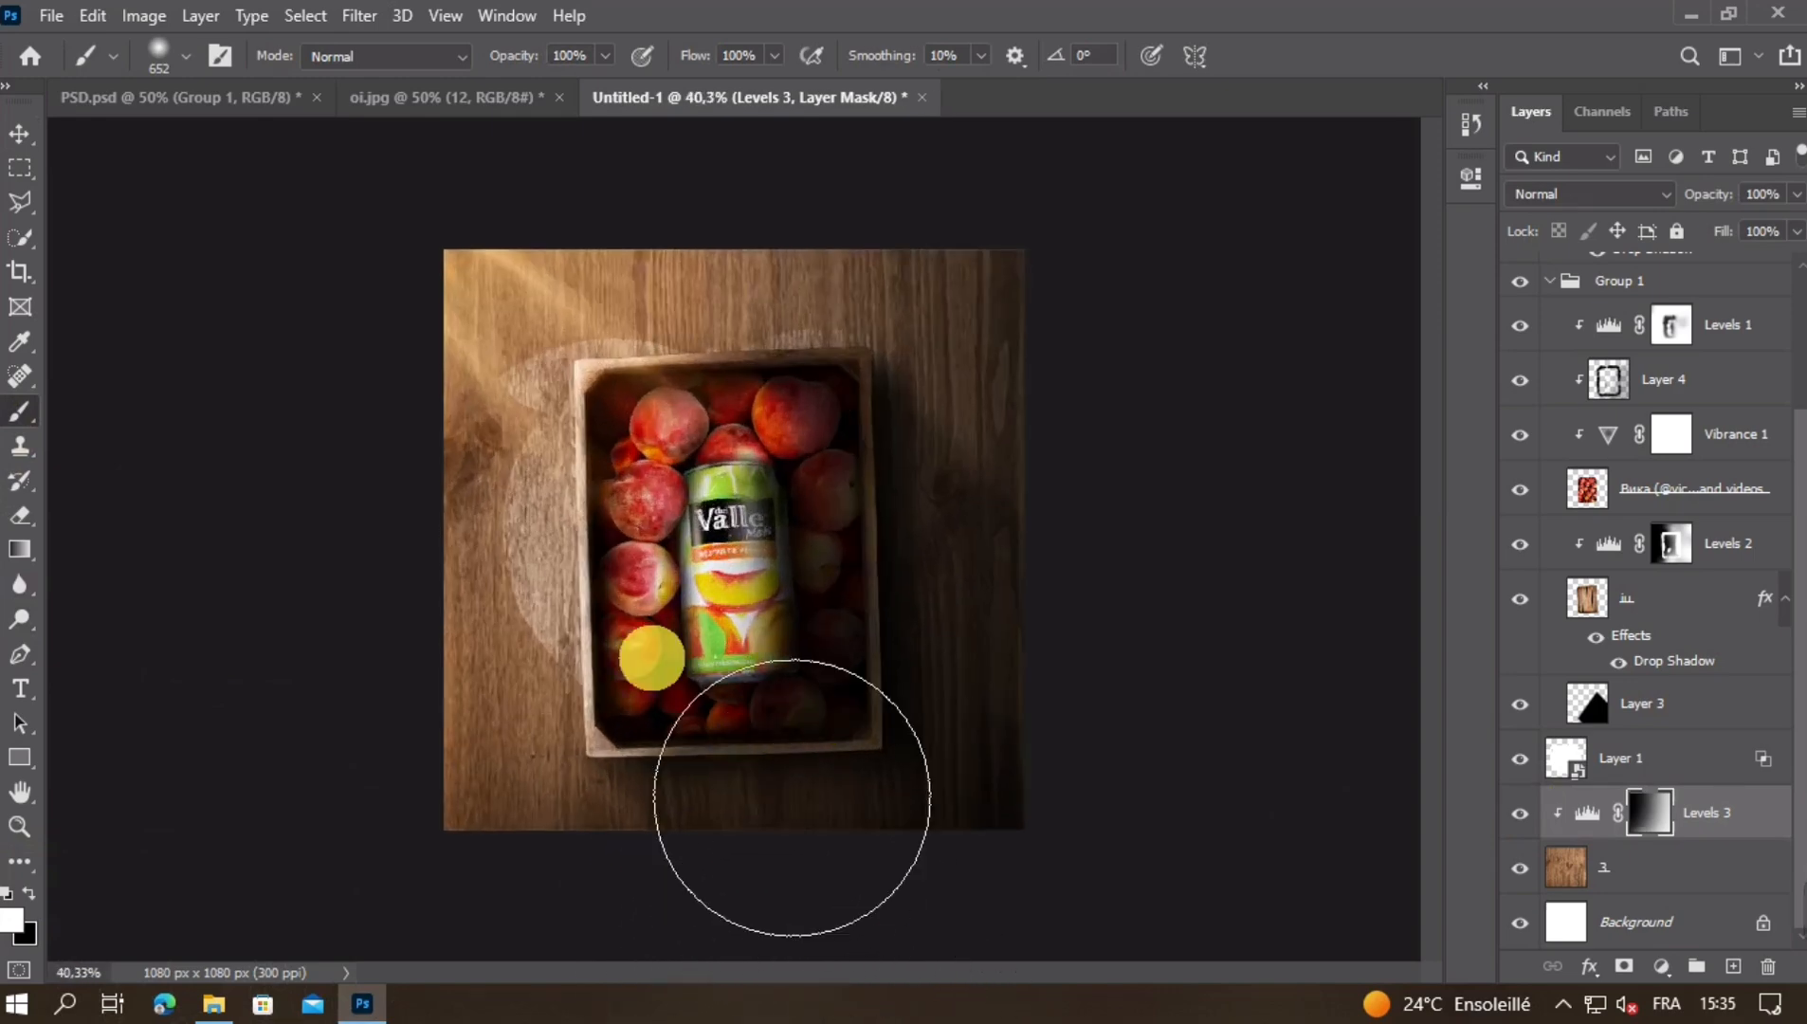
{"action": "mouse_move", "coordinate": [920, 311]}
{"action": "left_mouse_down"}
{"action": "mouse_move", "coordinate": [1049, 310]}
{"action": "mouse_move", "coordinate": [1012, 280]}
{"action": "mouse_move", "coordinate": [1105, 353]}
{"action": "mouse_move", "coordinate": [1153, 450]}
{"action": "left_mouse_up"}
Set the brush opacity to 50% and paint white on the Levels 3 mask toward the image's right side with a 1307 px brush
{"action": "left_click", "coordinate": [521, 60]}
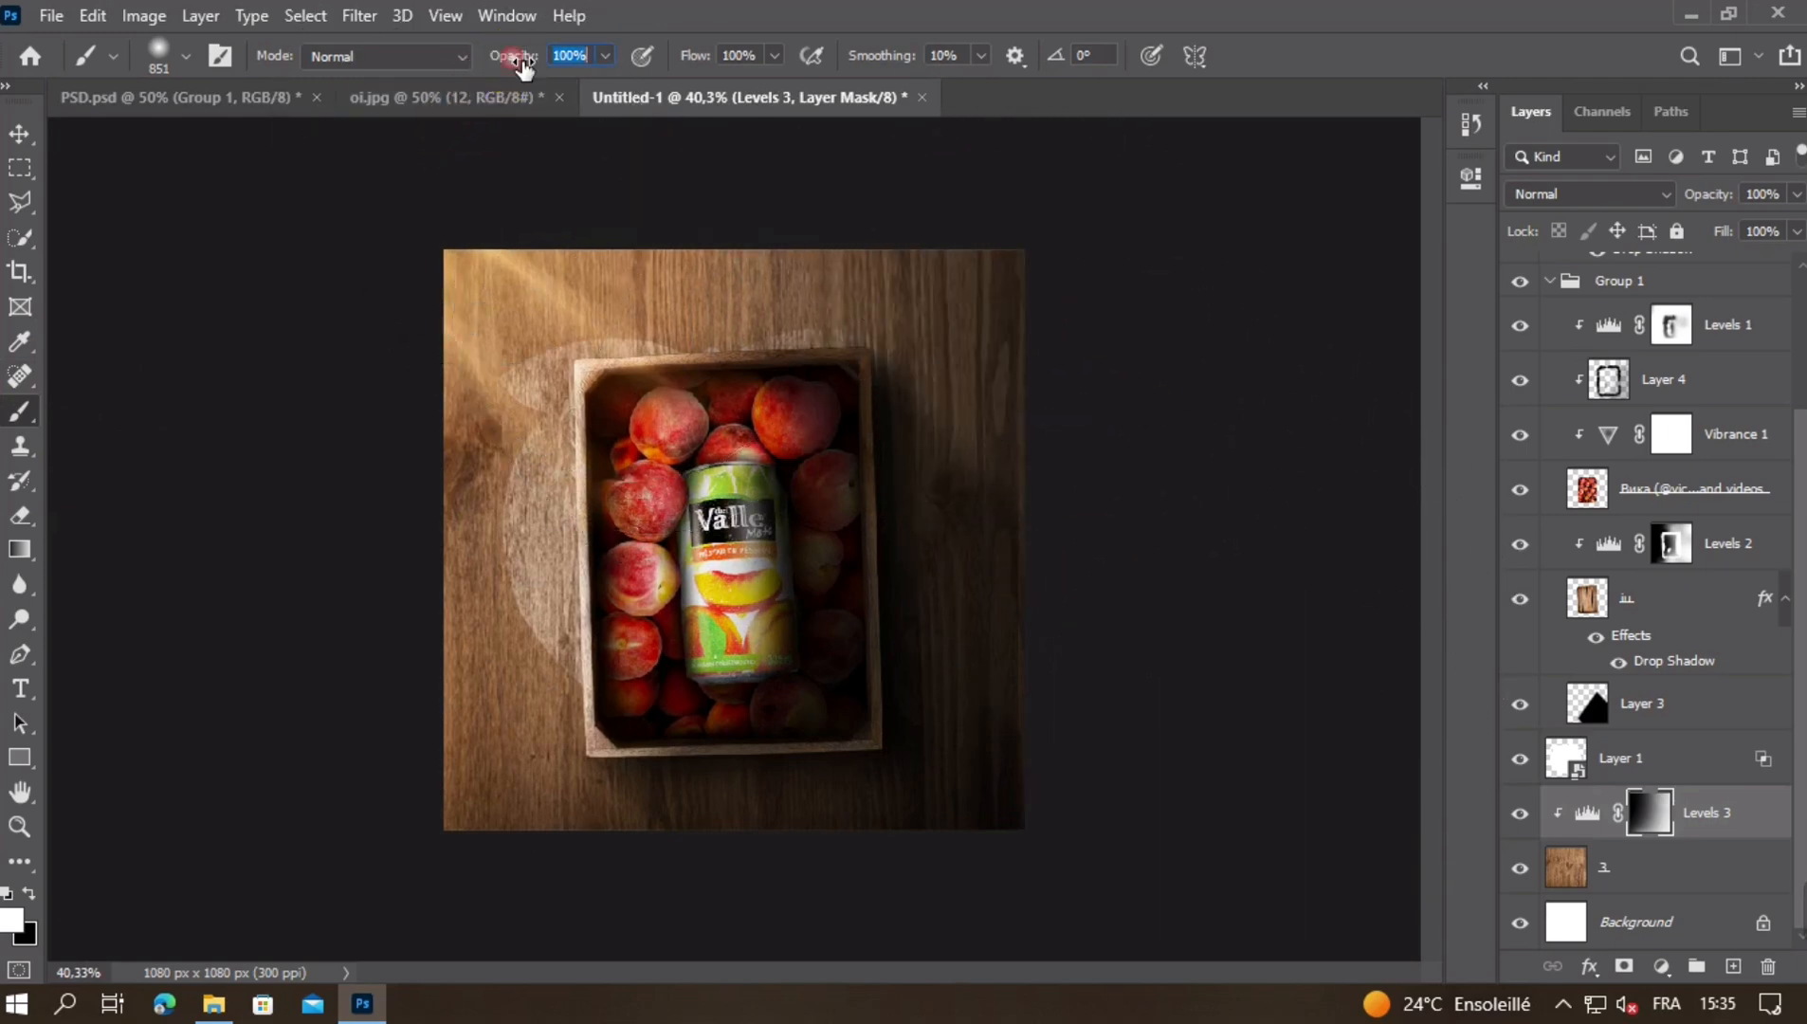
{"action": "type", "text": "50"}
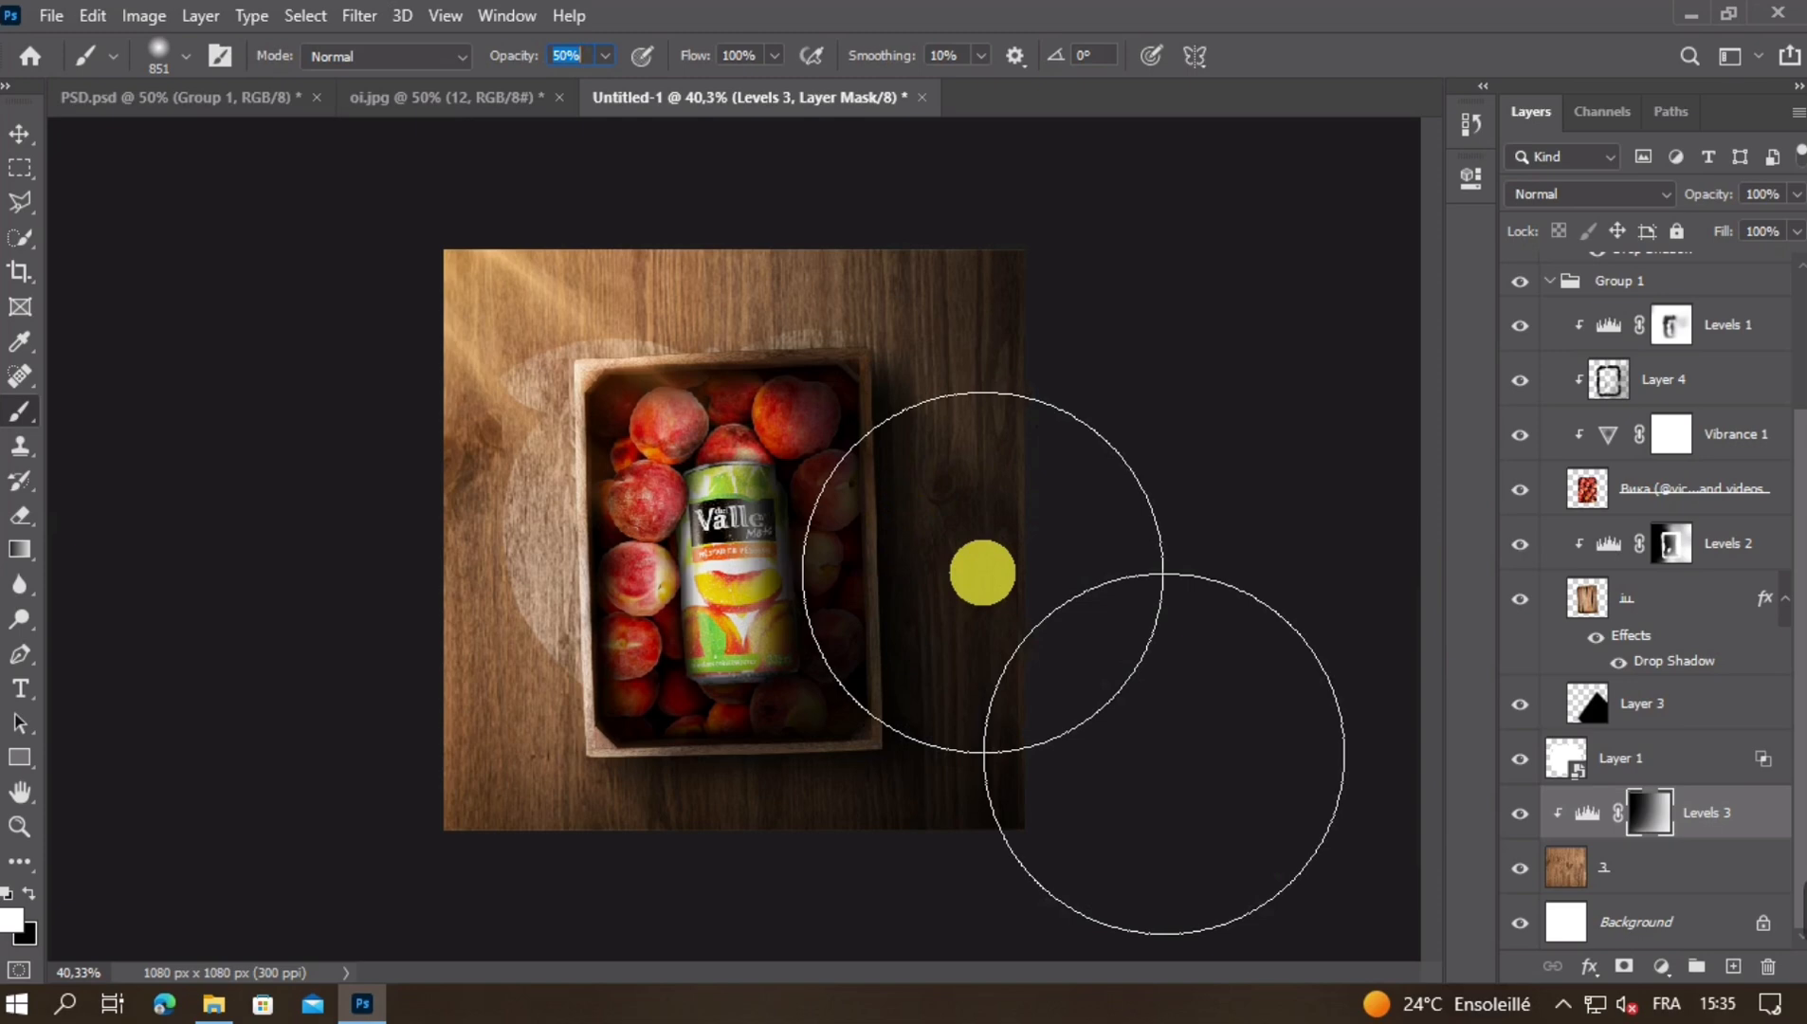
{"action": "key", "text": "ctrl+minus"}
{"action": "key", "text": "ctrl+minus"}
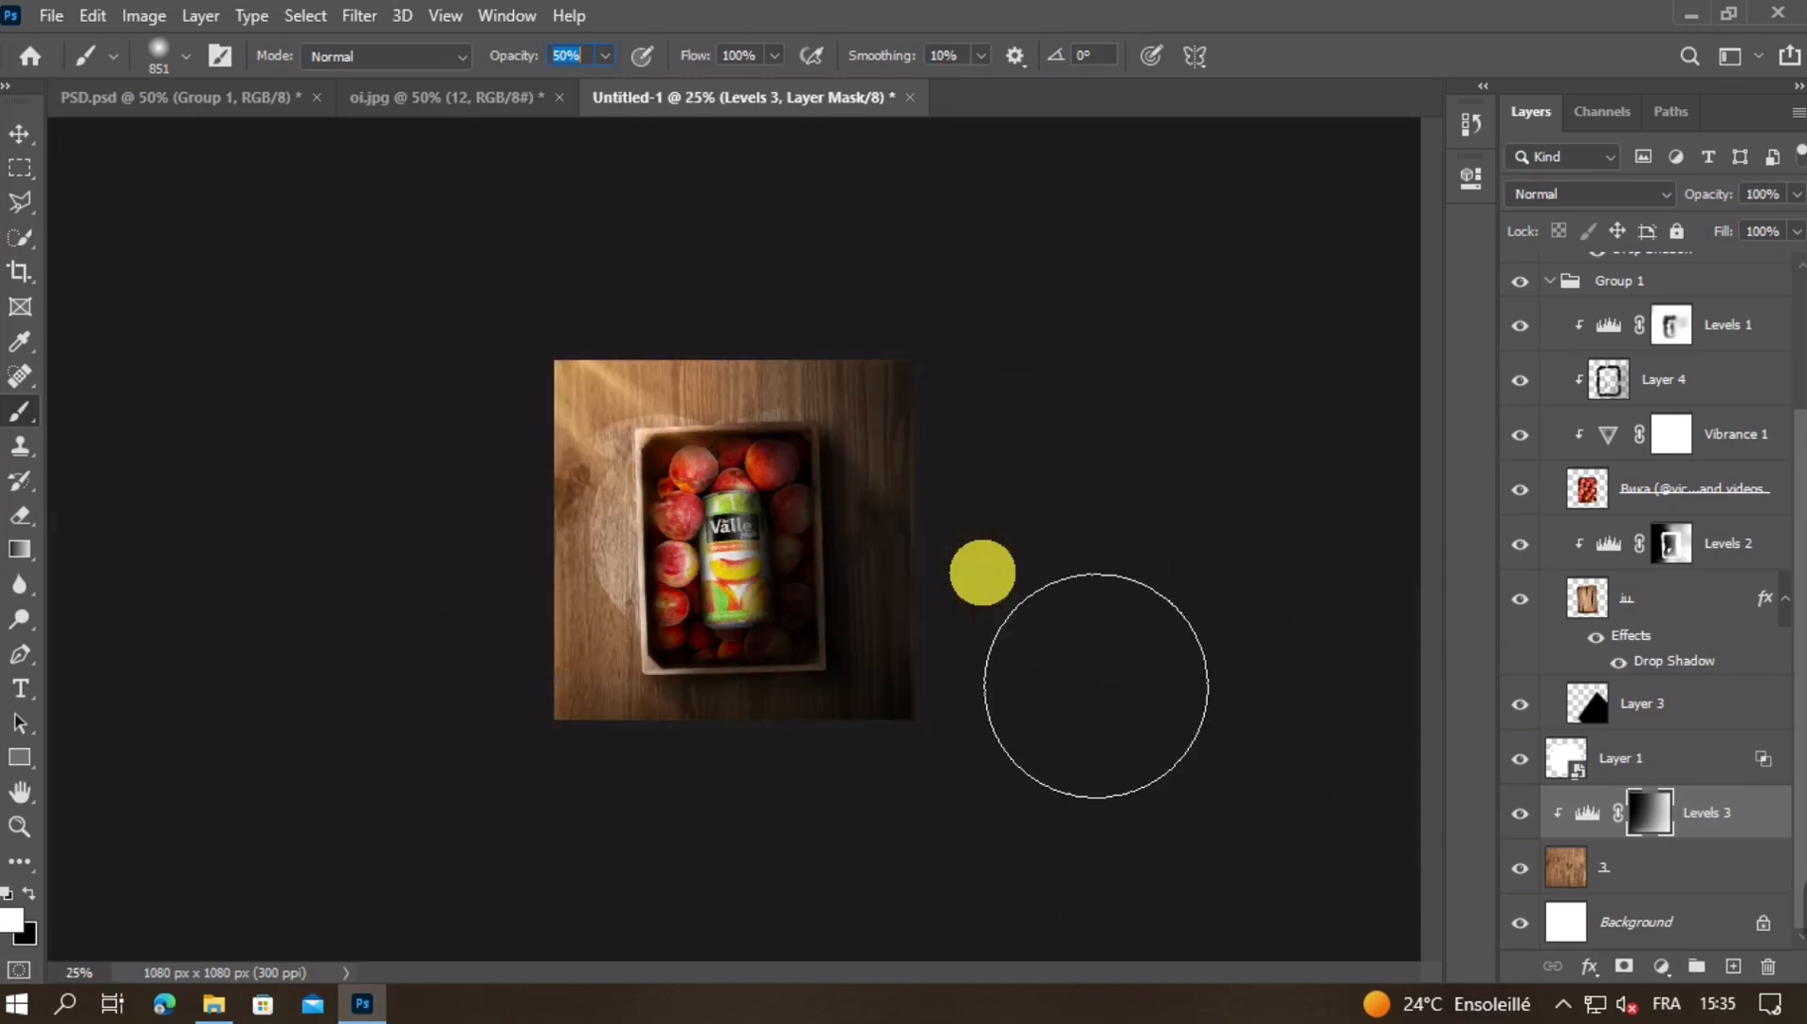
{"action": "key", "text": "bracketright"}
{"action": "left_click_drag", "start_coordinate": [789, 437], "coordinate": [861, 437]}
{"action": "left_click_drag", "start_coordinate": [973, 283], "coordinate": [1000, 261]}
{"action": "key", "text": "Return"}
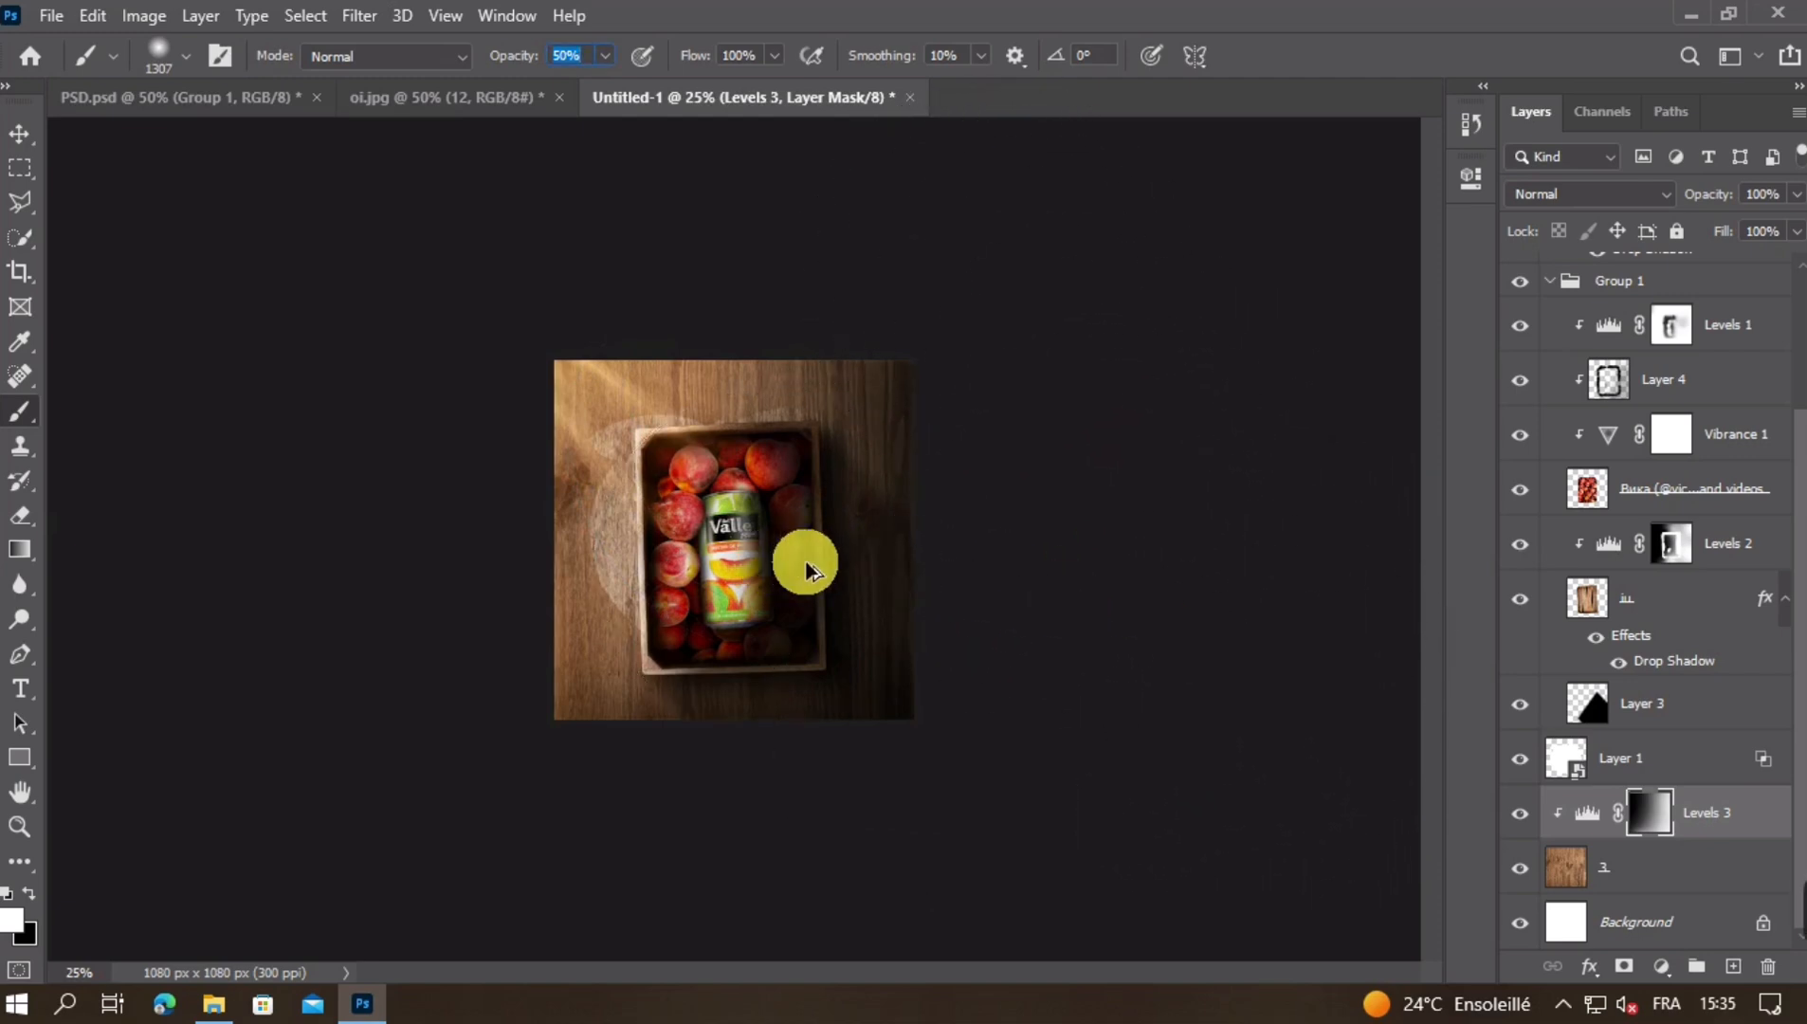
{"action": "key", "text": "ctrl+plus"}
{"action": "key", "text": "ctrl+plus"}
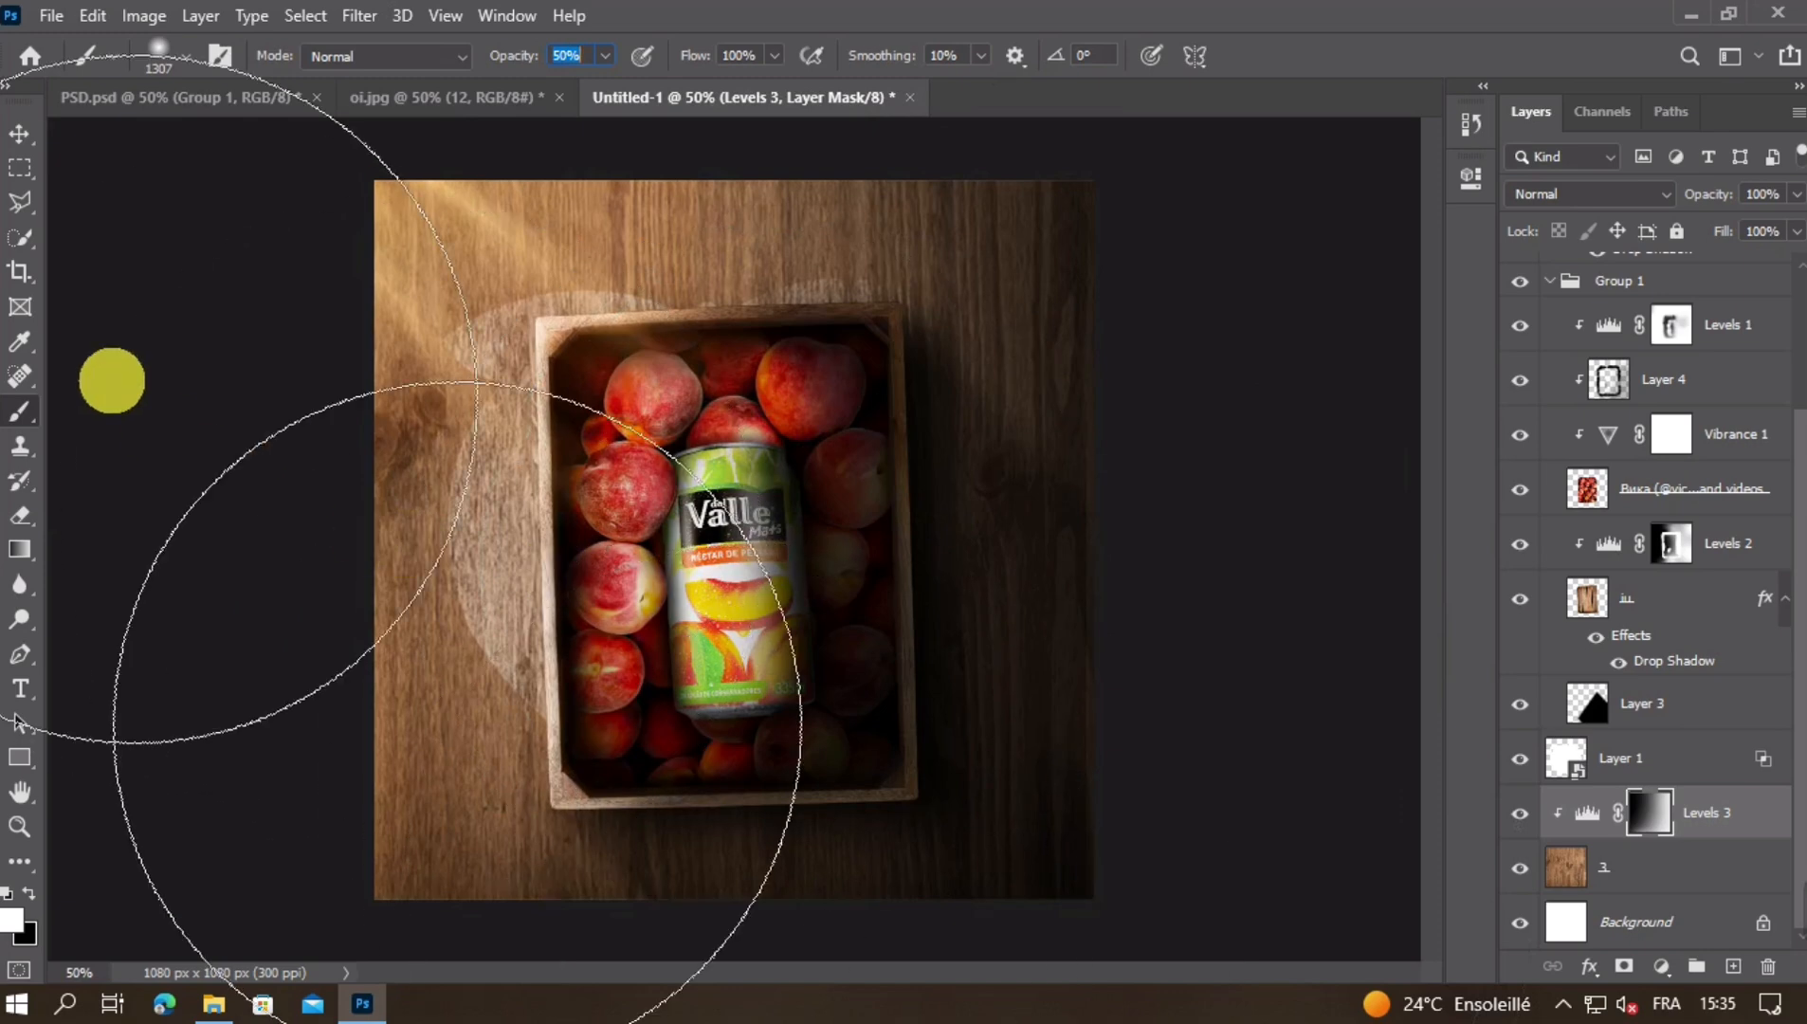
{"action": "left_click", "coordinate": [19, 134]}
{"action": "left_click", "coordinate": [182, 394]}
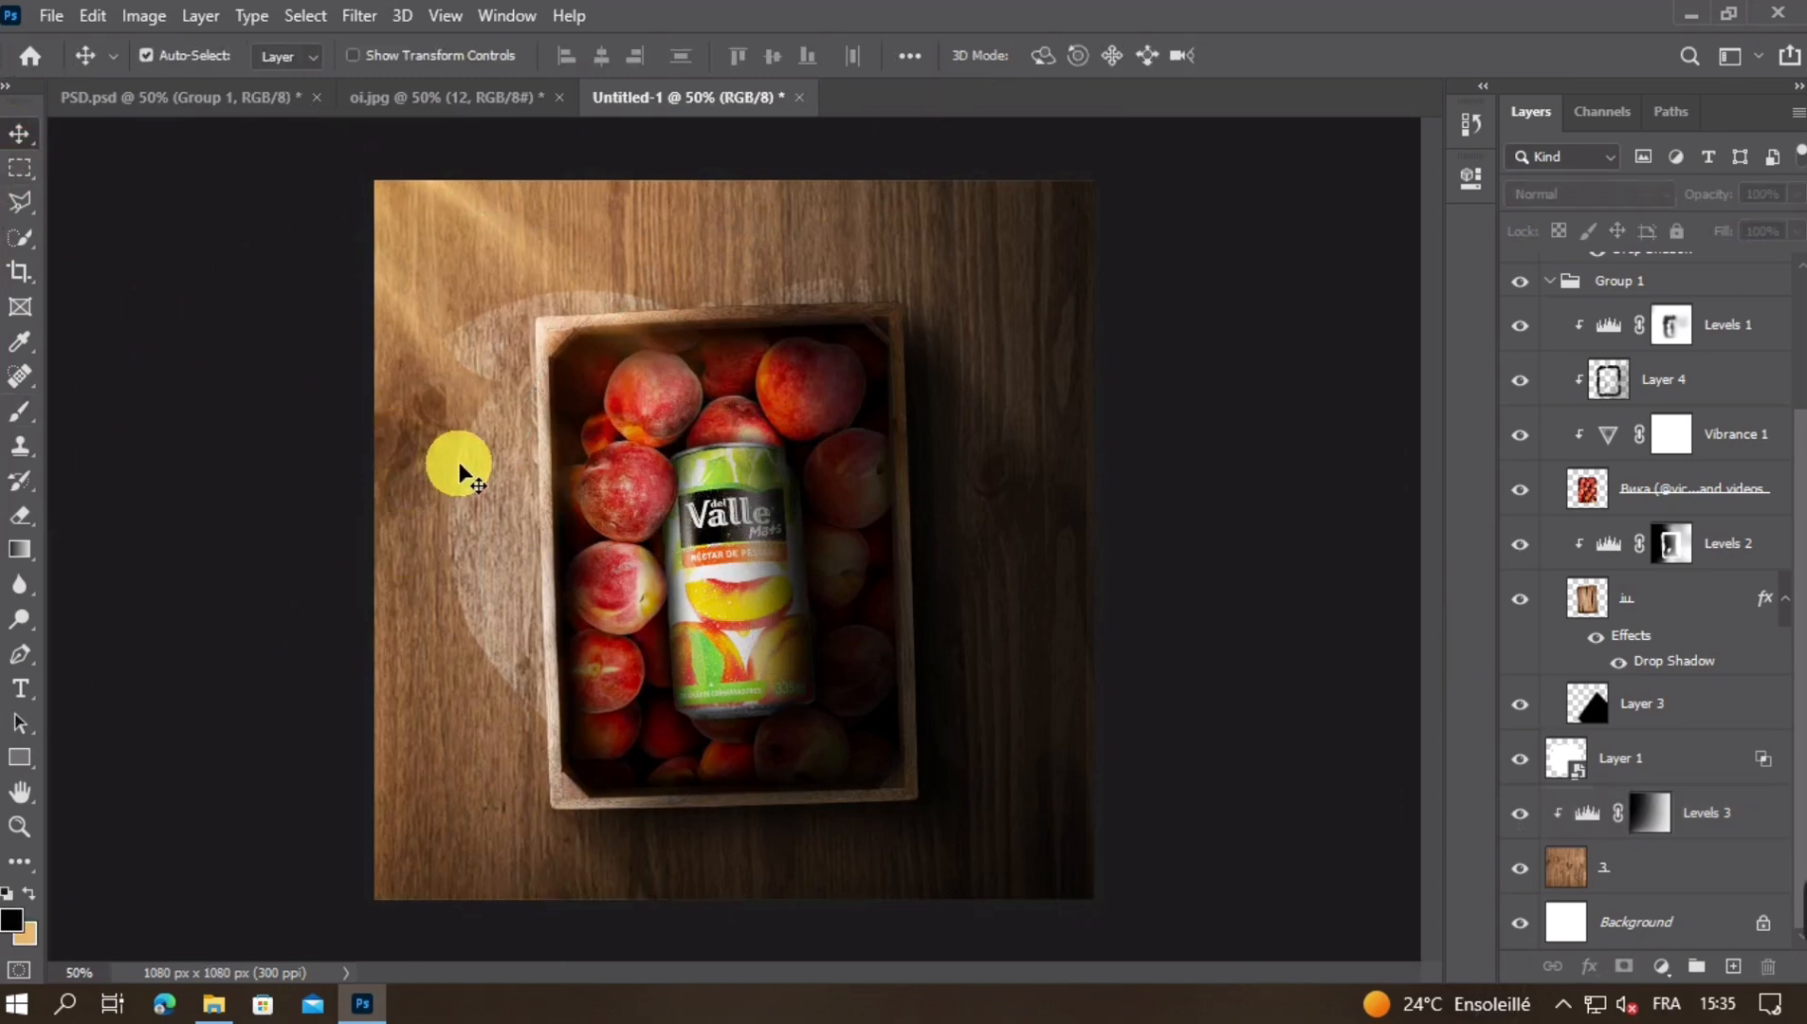
Dodge the wood background layer 3 around the crate again, using a 580 px brush in midtones at 100% exposure
{"action": "left_click", "coordinate": [436, 494]}
{"action": "scroll", "coordinate": [1641, 764], "scroll_direction": "down", "scroll_amount": 5}
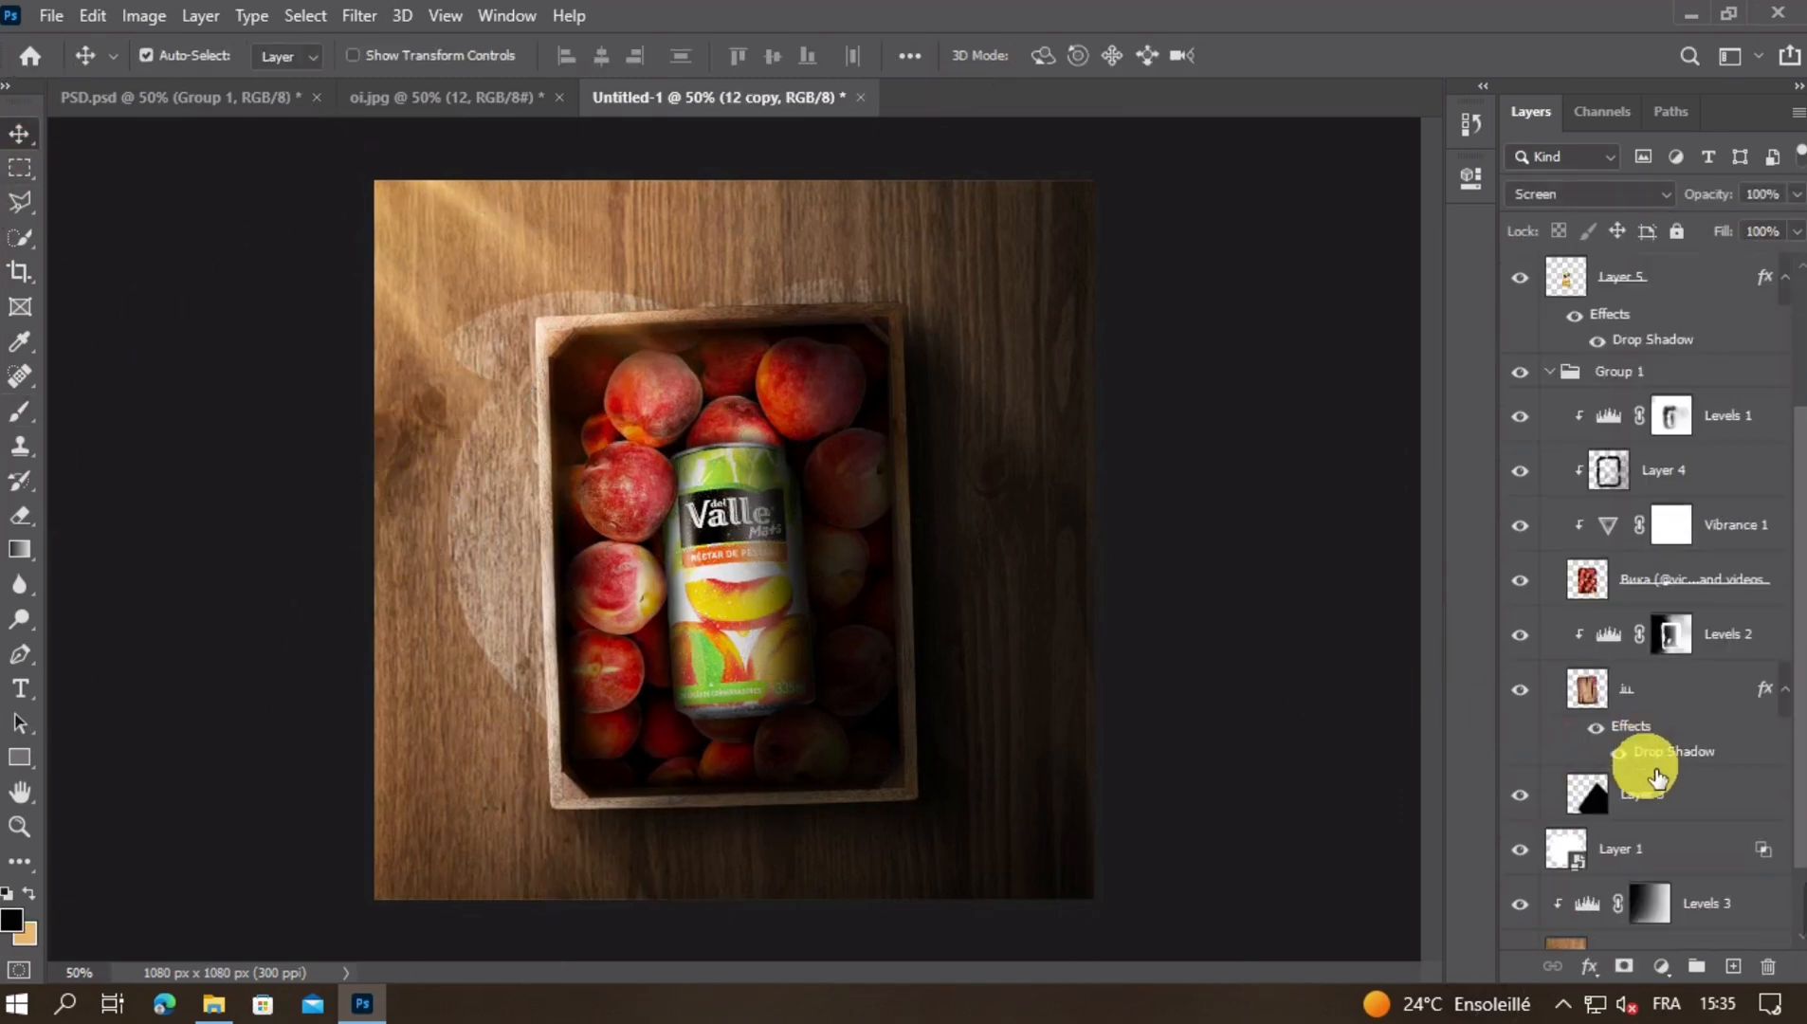
{"action": "left_click", "coordinate": [1612, 865]}
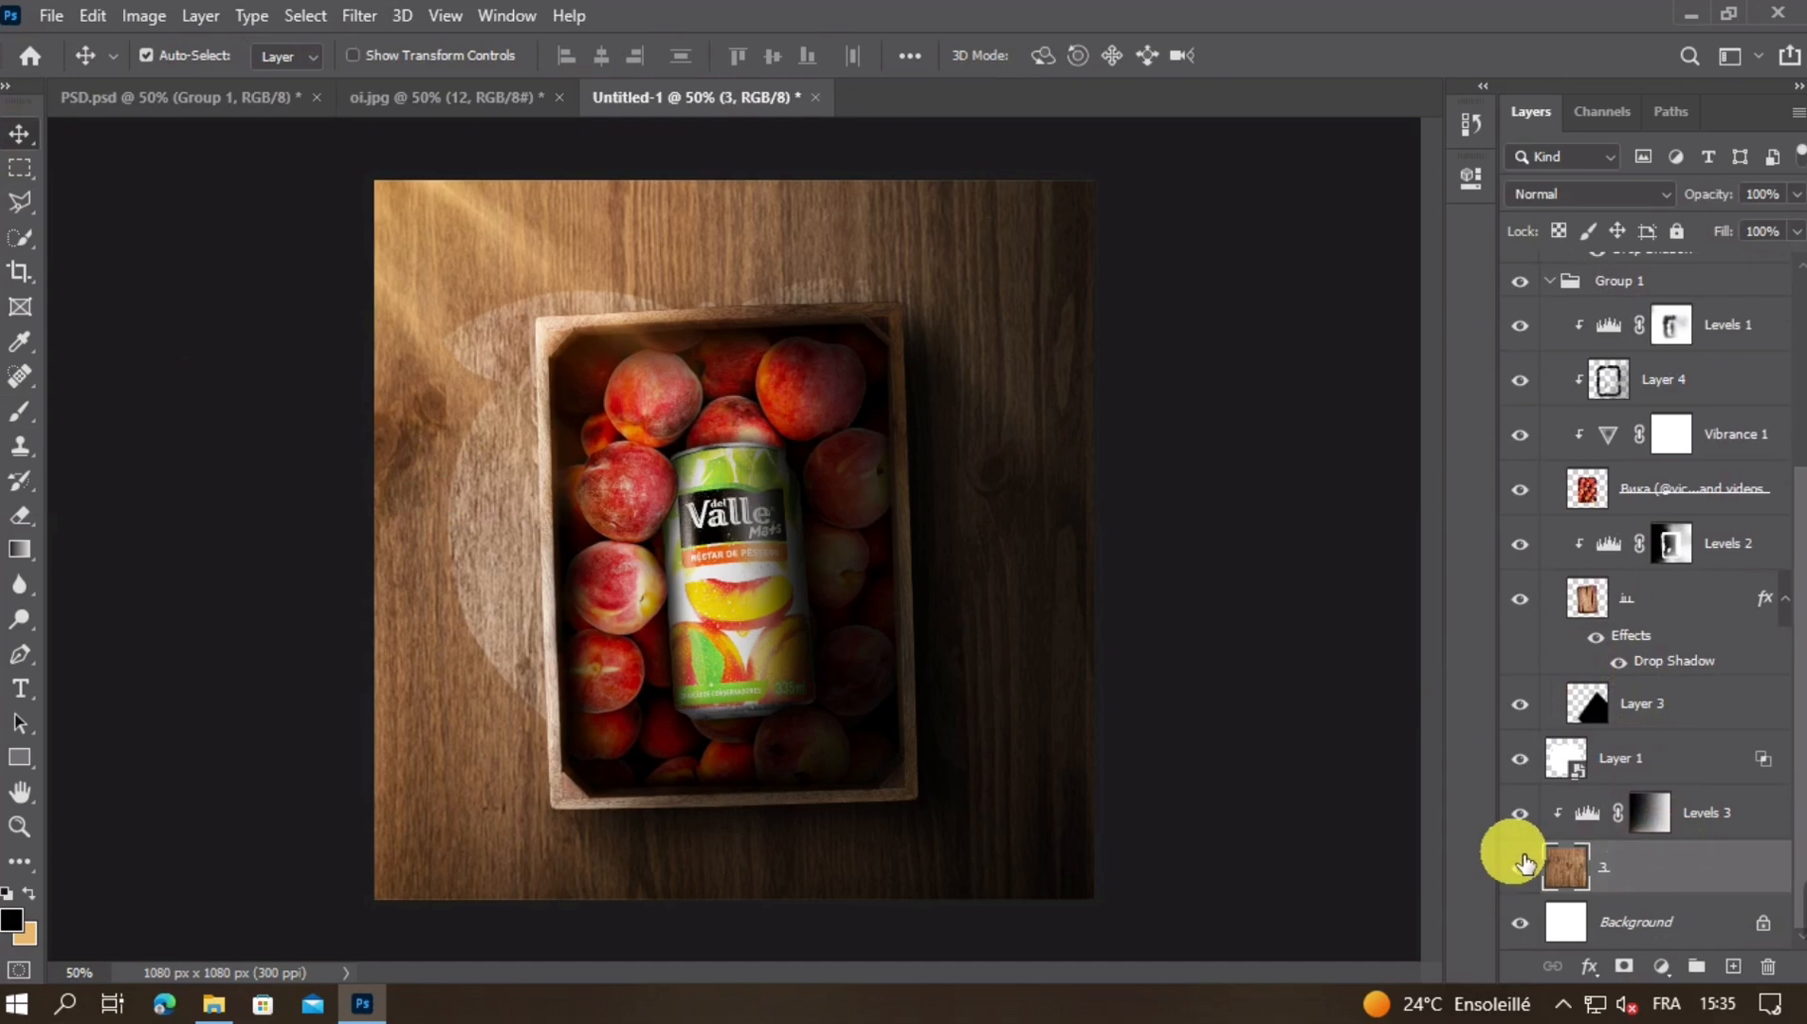
{"action": "left_click", "coordinate": [20, 620]}
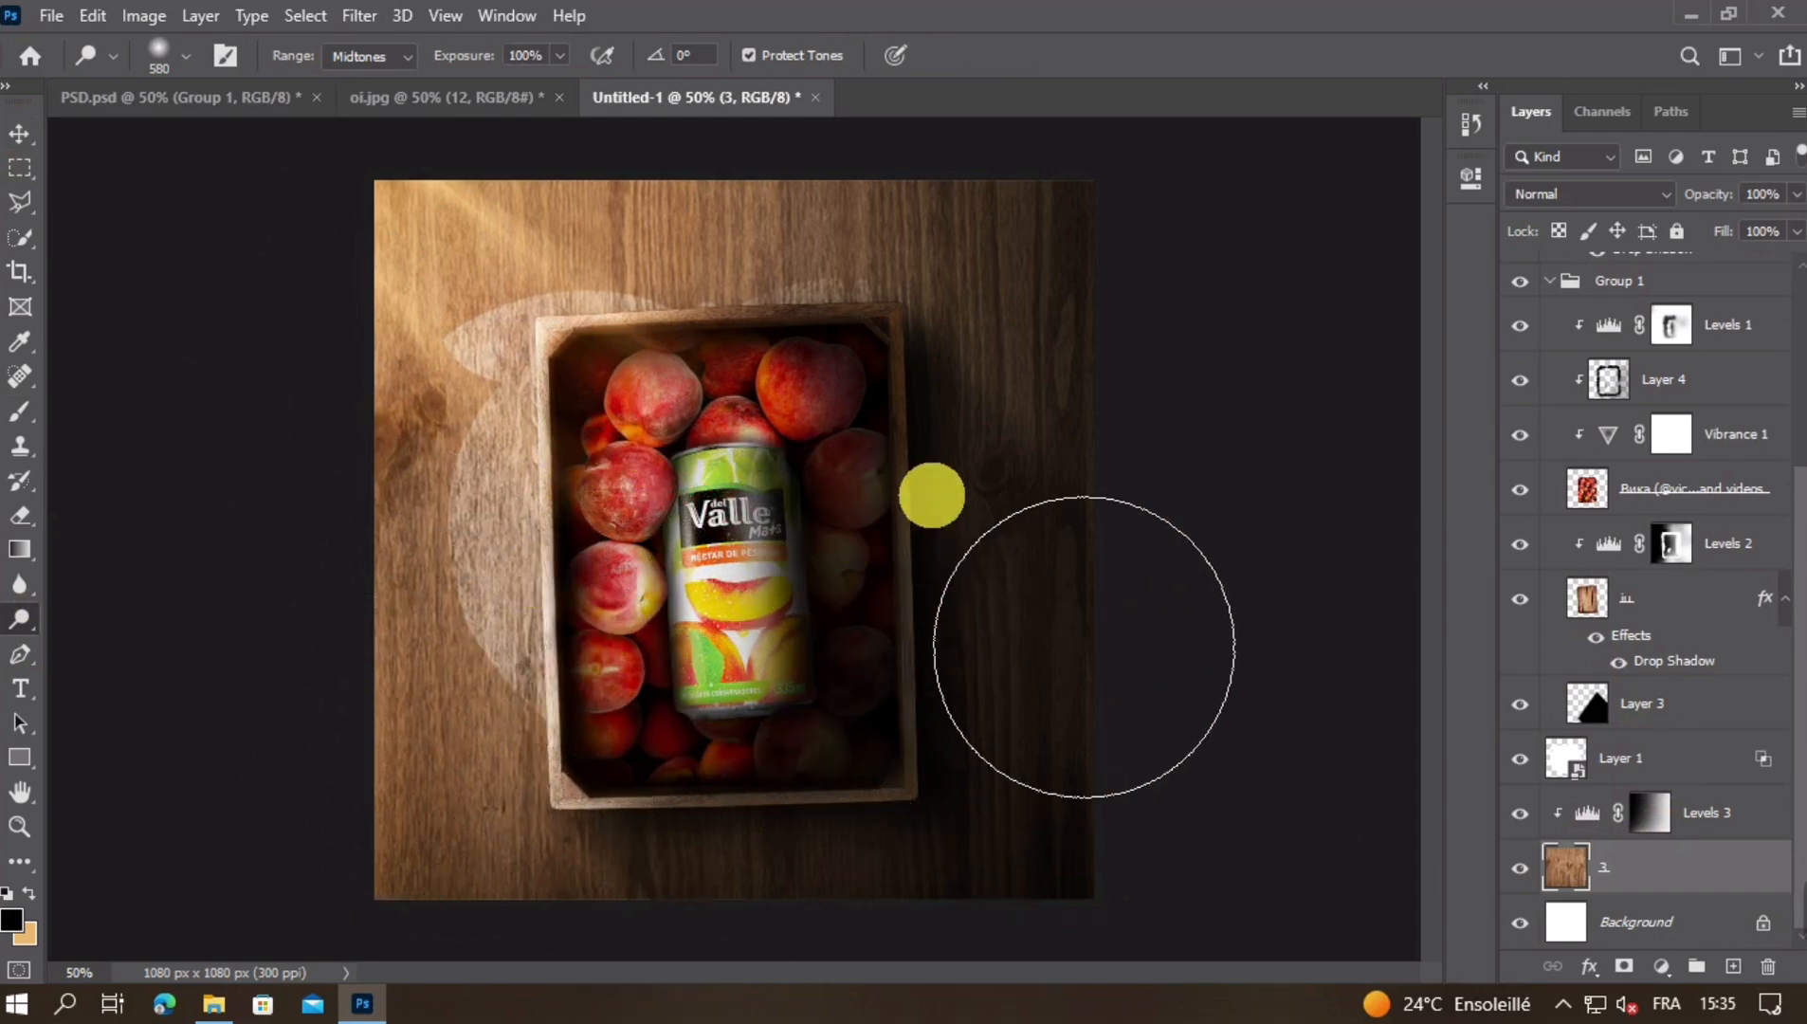
{"action": "scroll", "coordinate": [666, 353], "scroll_direction": "up", "scroll_amount": 2}
{"action": "scroll", "coordinate": [660, 366], "scroll_direction": "down", "scroll_amount": 4}
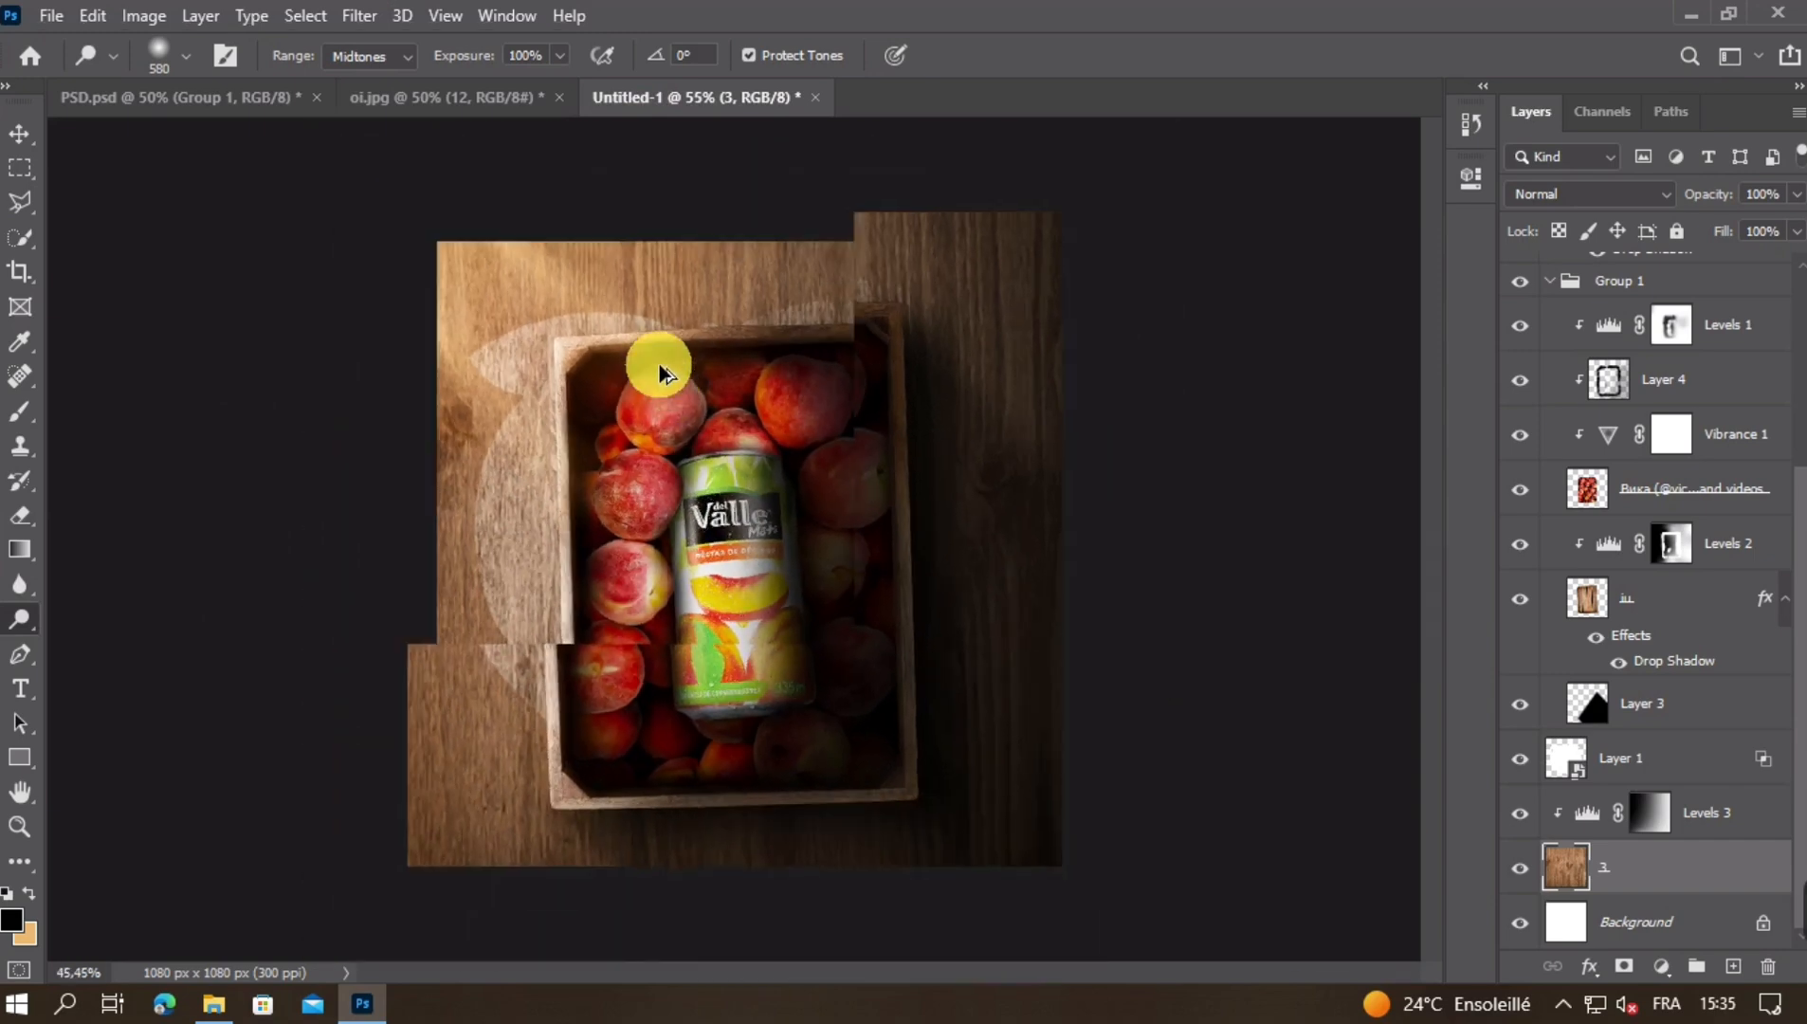
{"action": "scroll", "coordinate": [665, 230], "scroll_direction": "down", "scroll_amount": 1}
{"action": "scroll", "coordinate": [721, 569], "scroll_direction": "up", "scroll_amount": 1}
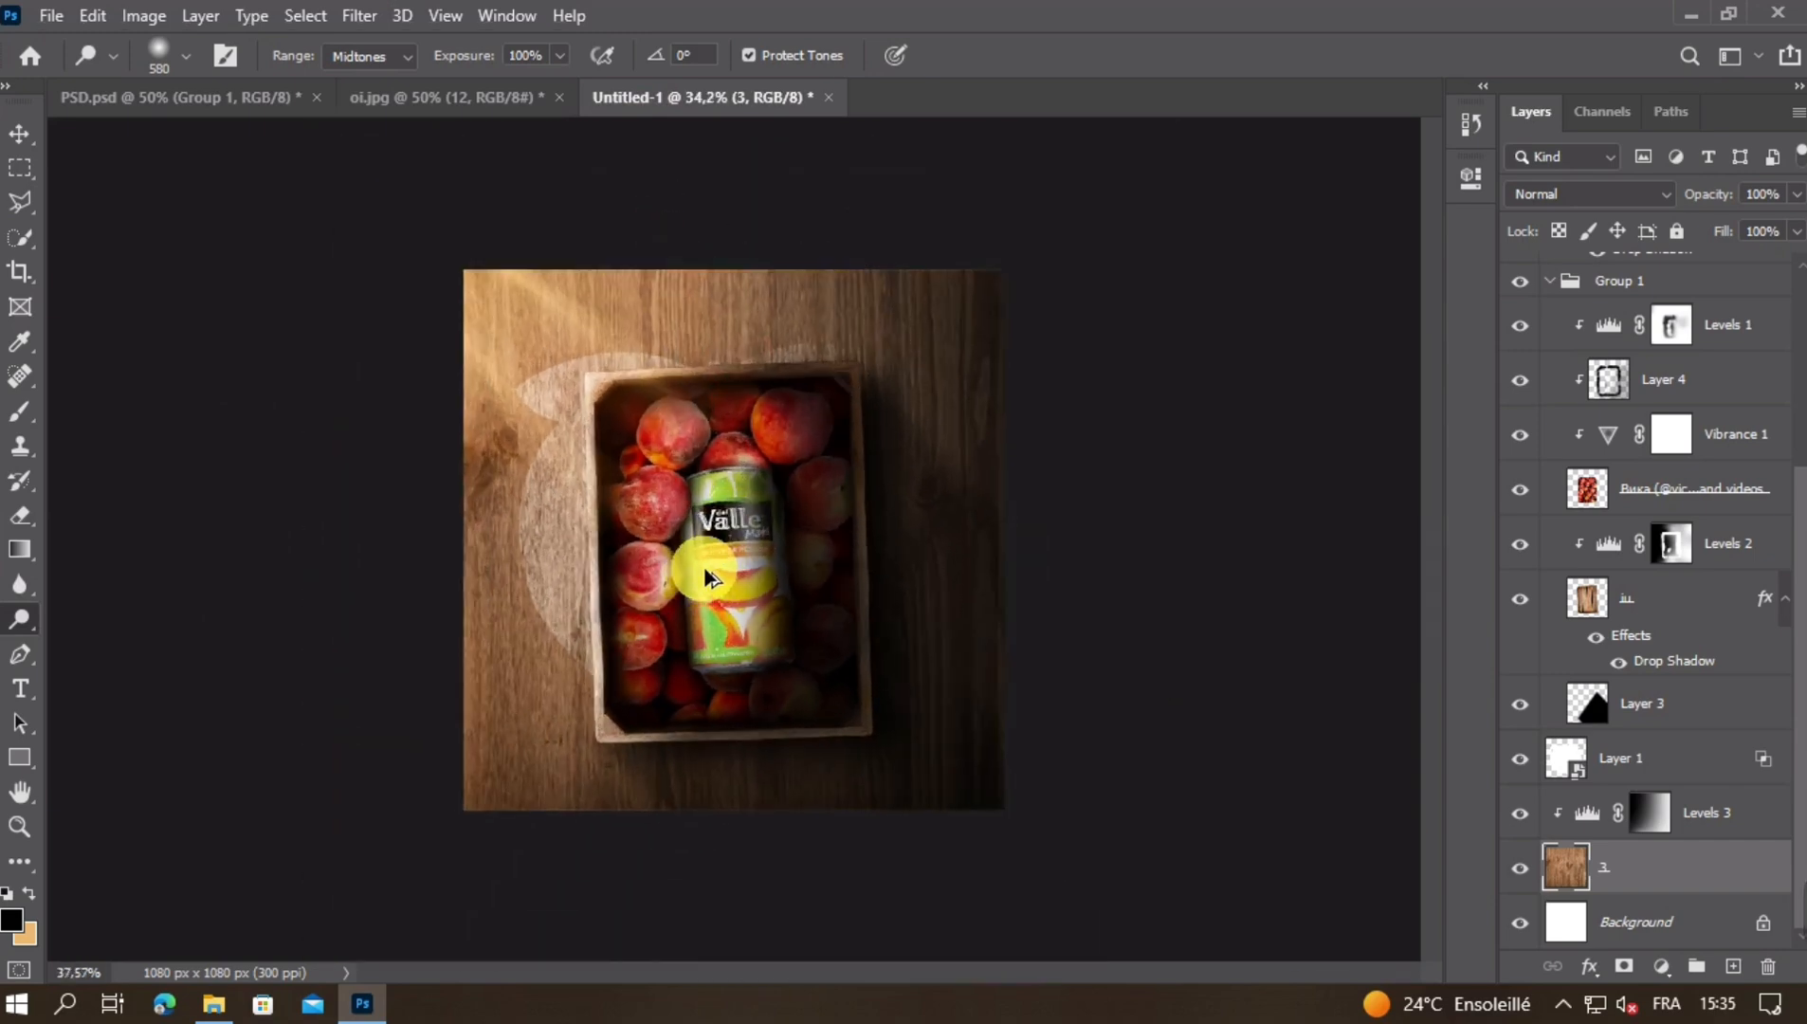
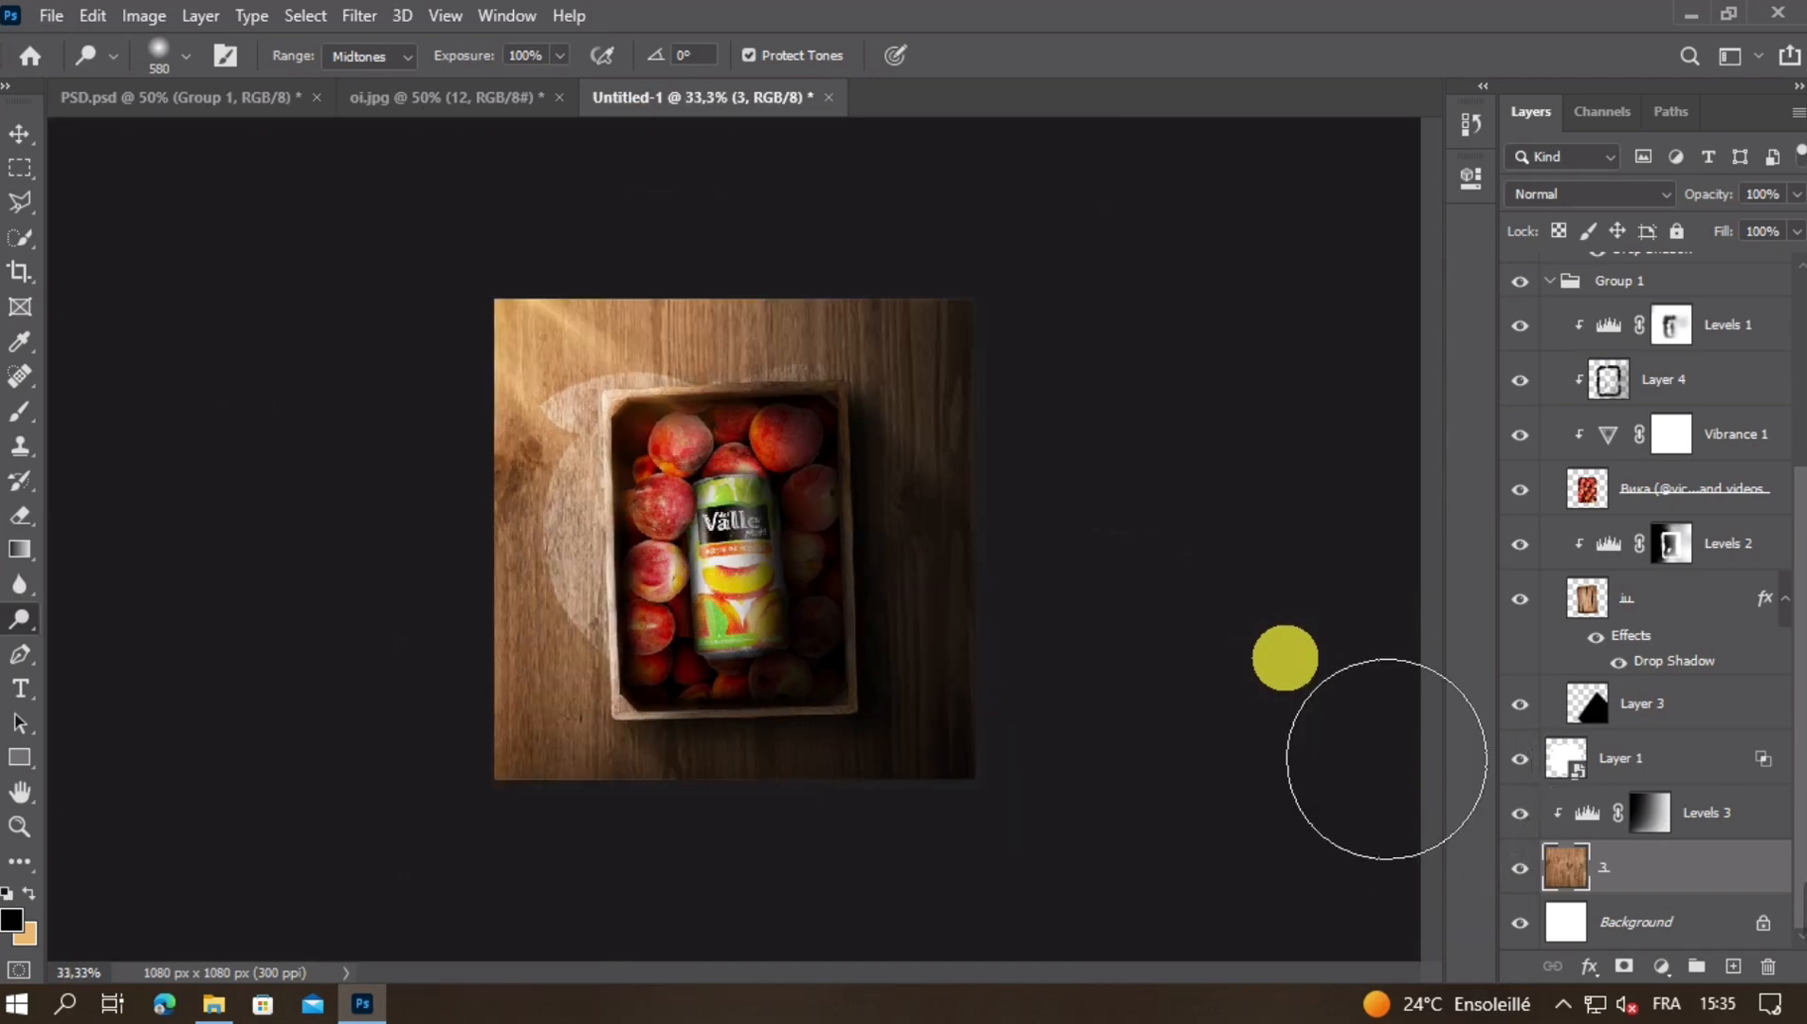
Switch to the Move tool and collapse the light-ray group in the layer stack
{"action": "key", "text": "ctrl+plus"}
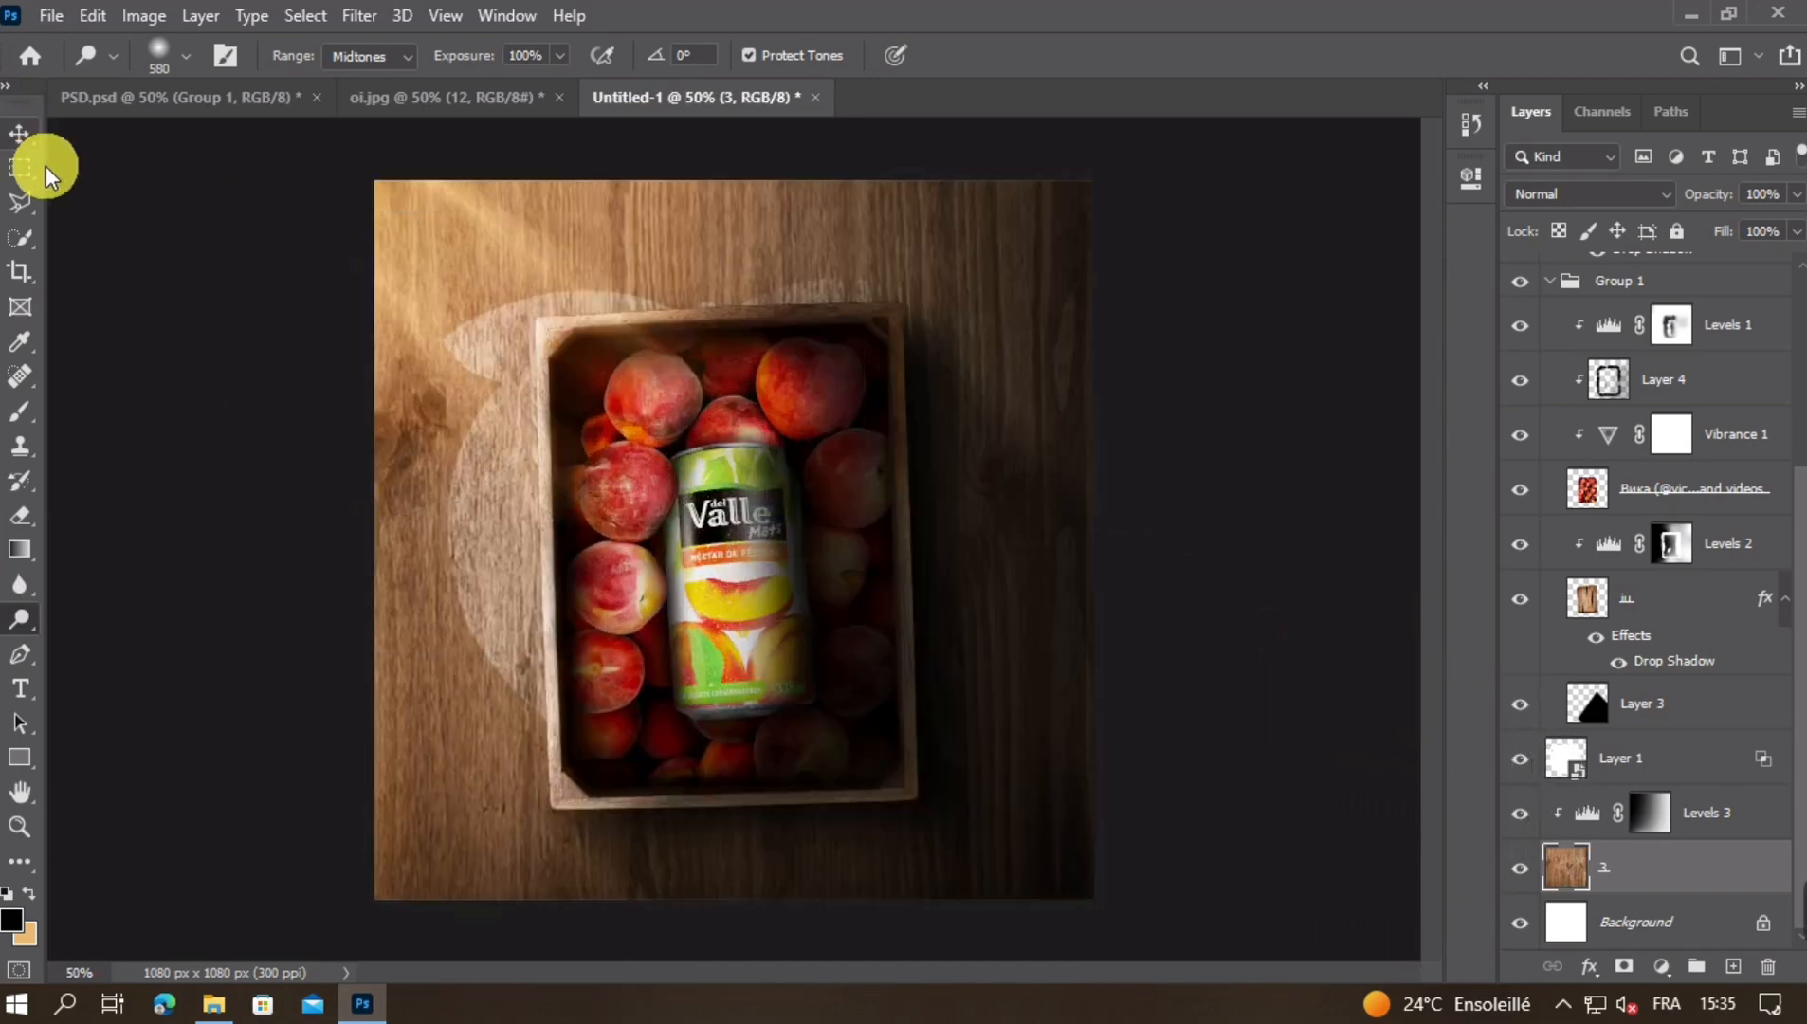
{"action": "left_click", "coordinate": [13, 132]}
{"action": "scroll", "coordinate": [1603, 555], "scroll_direction": "up", "scroll_amount": 5}
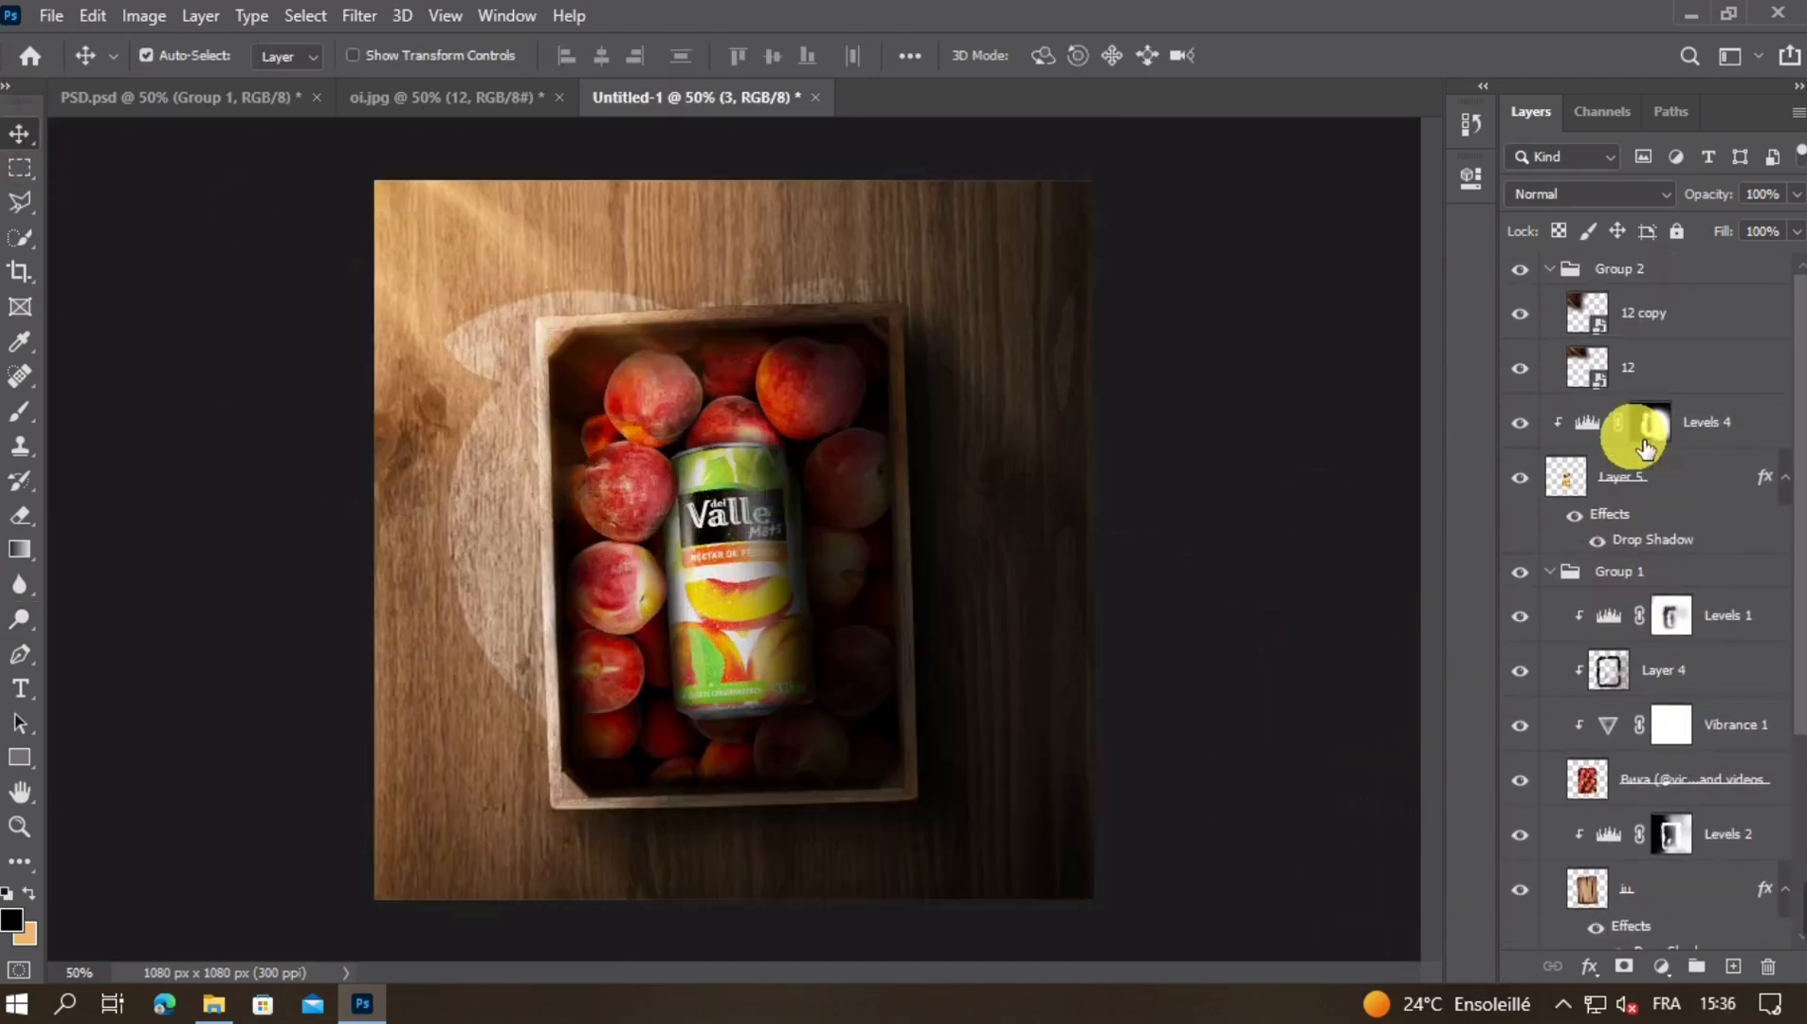
{"action": "left_click", "coordinate": [1551, 272]}
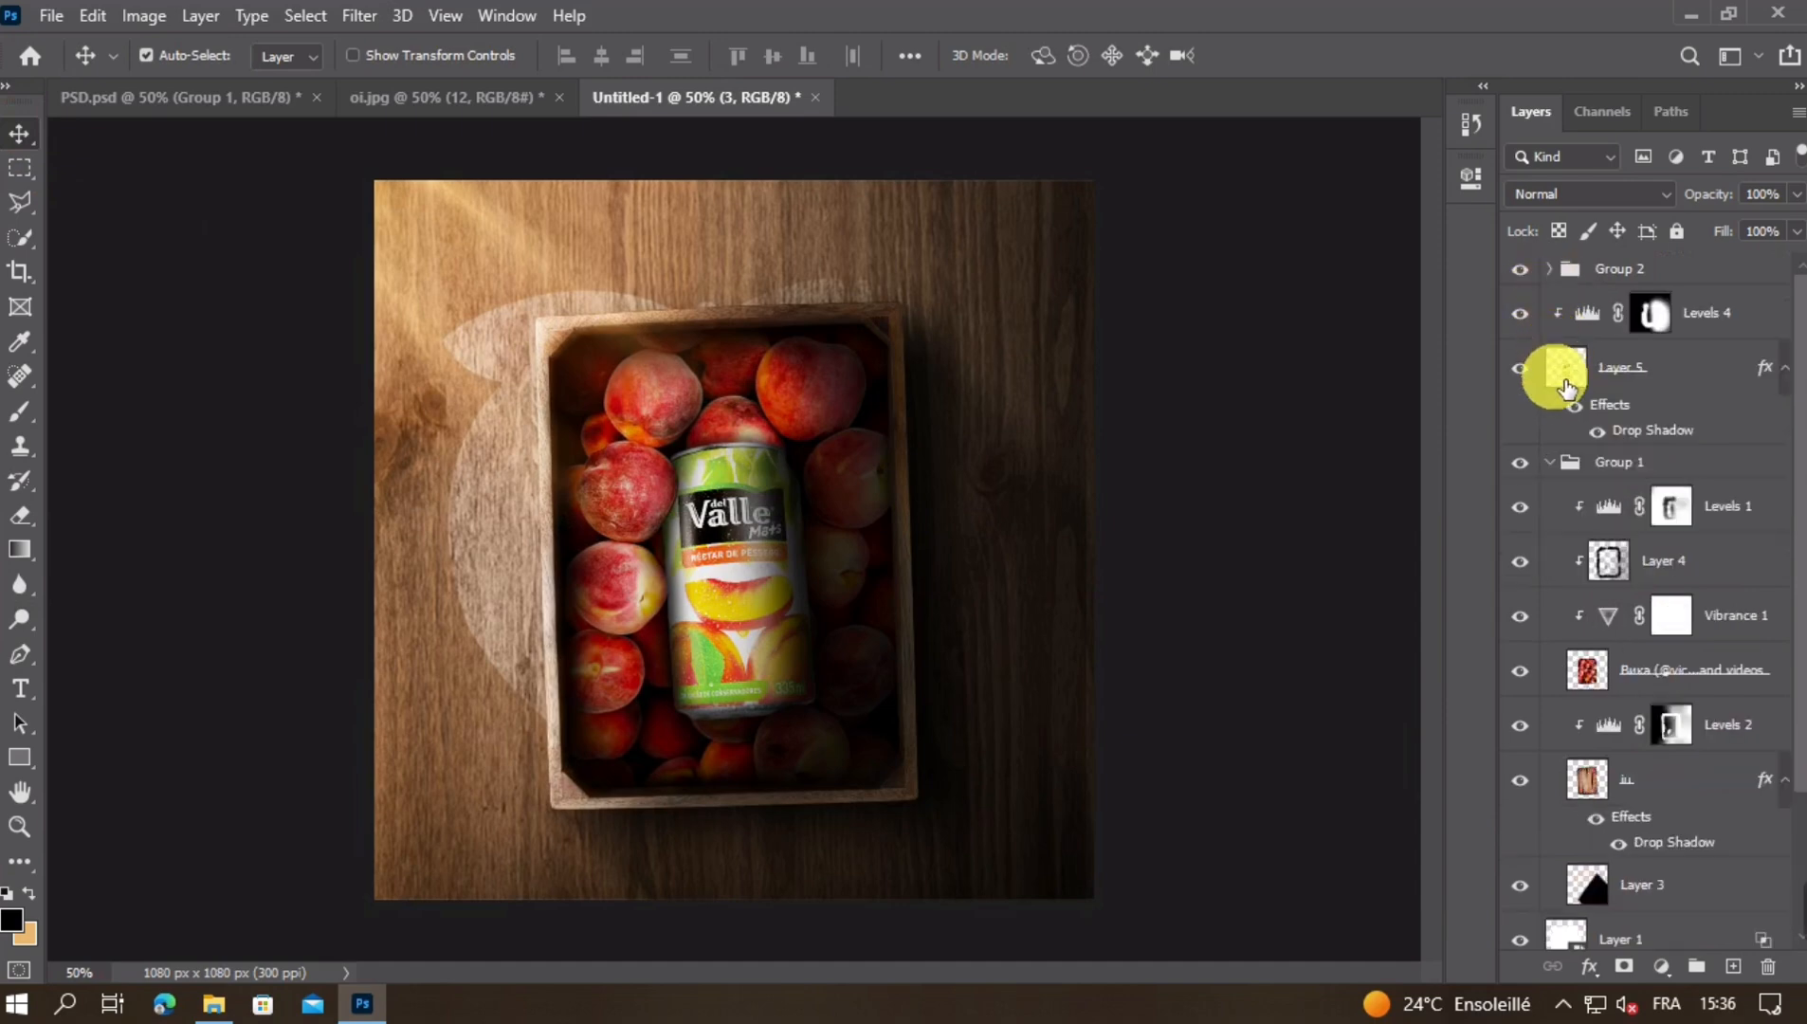
Collapse Group 1 and compare the composite with Group 1 and Group 2 each hidden and shown
{"action": "left_click", "coordinate": [1553, 465]}
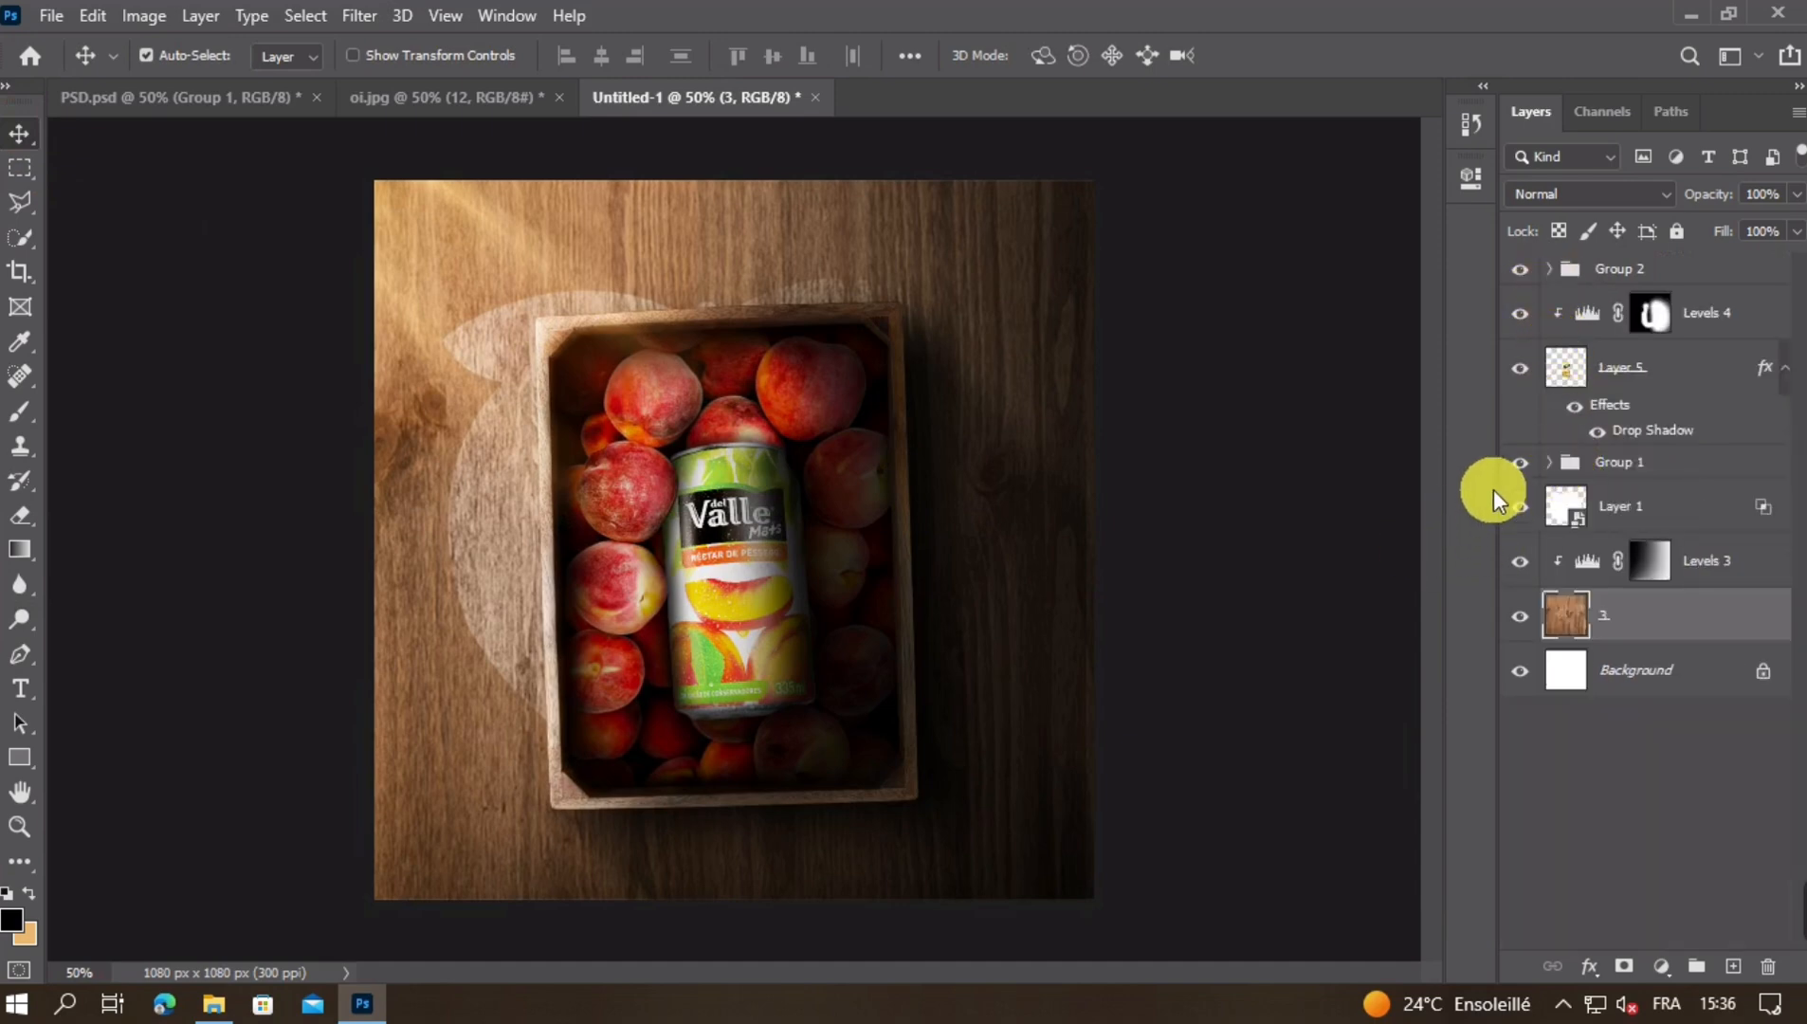
{"action": "left_click", "coordinate": [1517, 465]}
{"action": "left_click", "coordinate": [1520, 464]}
{"action": "left_click", "coordinate": [1520, 269]}
{"action": "left_click", "coordinate": [1520, 269]}
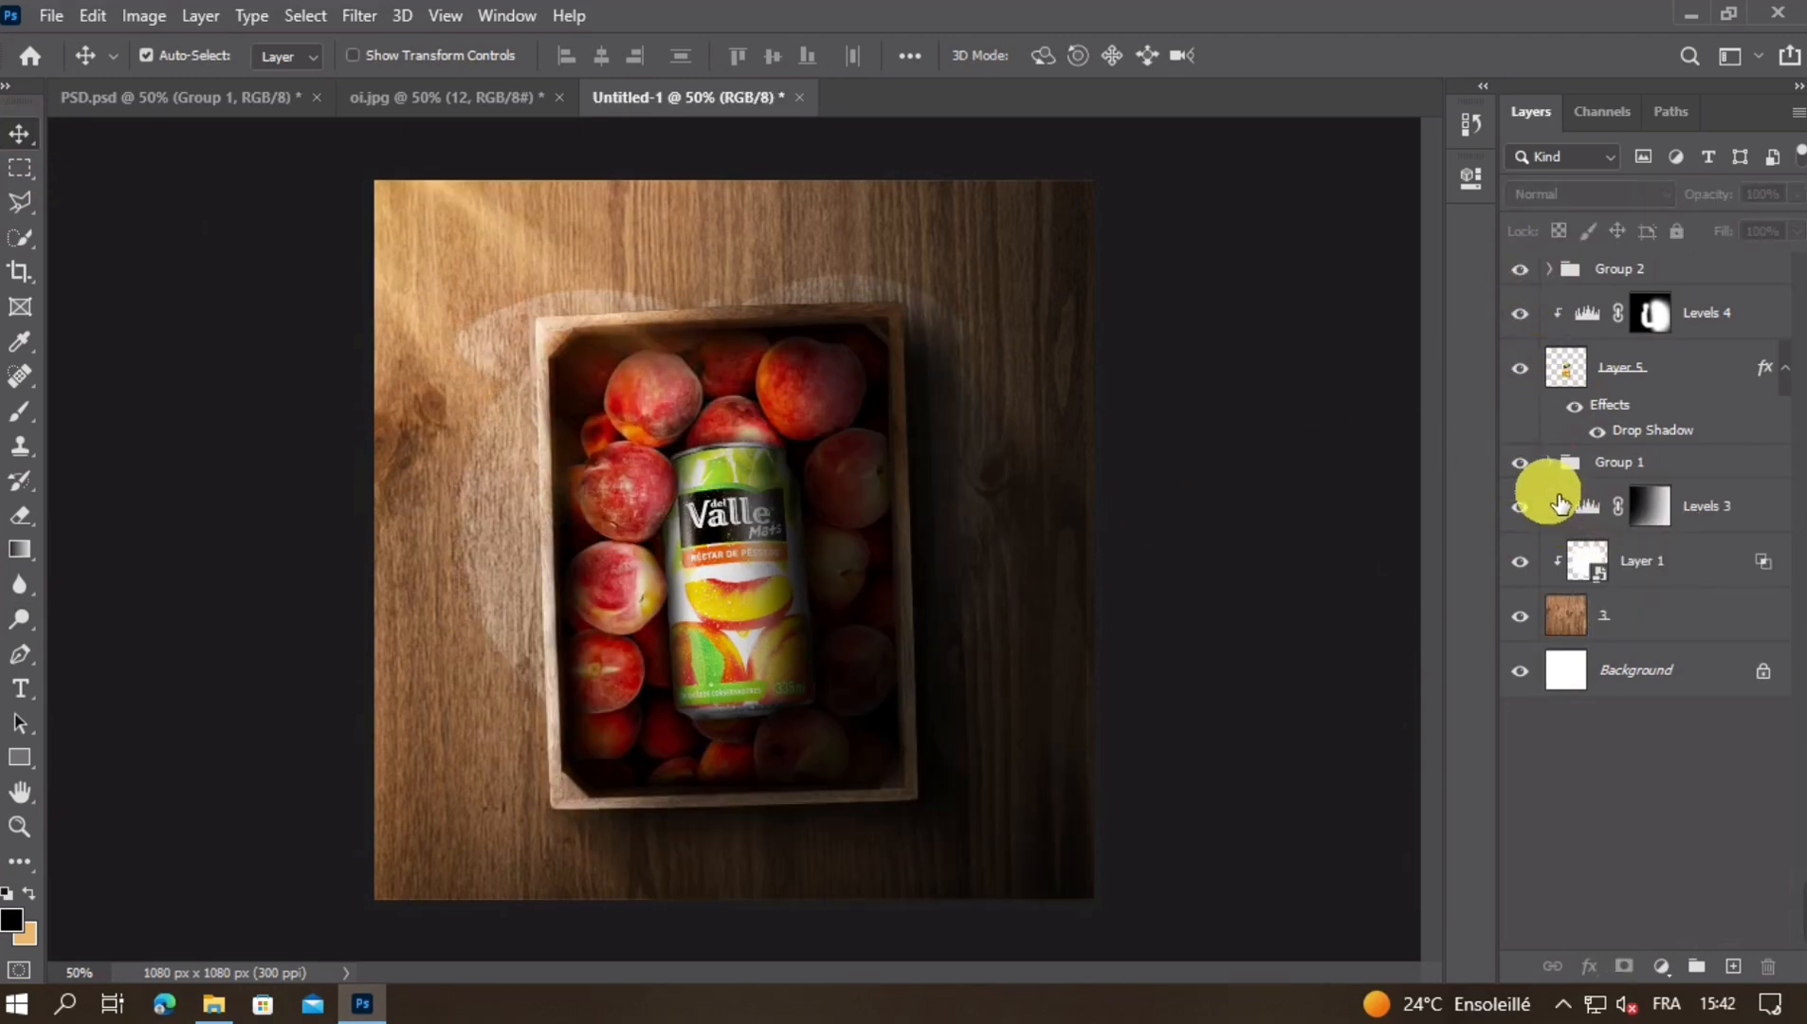
{"action": "left_click", "coordinate": [1522, 465]}
{"action": "left_click", "coordinate": [1522, 464]}
Dodge the upper edge of the crate on layer 2 inside Group 1, using a 232 px brush in midtones at 50% exposure
{"action": "left_click", "coordinate": [1549, 463]}
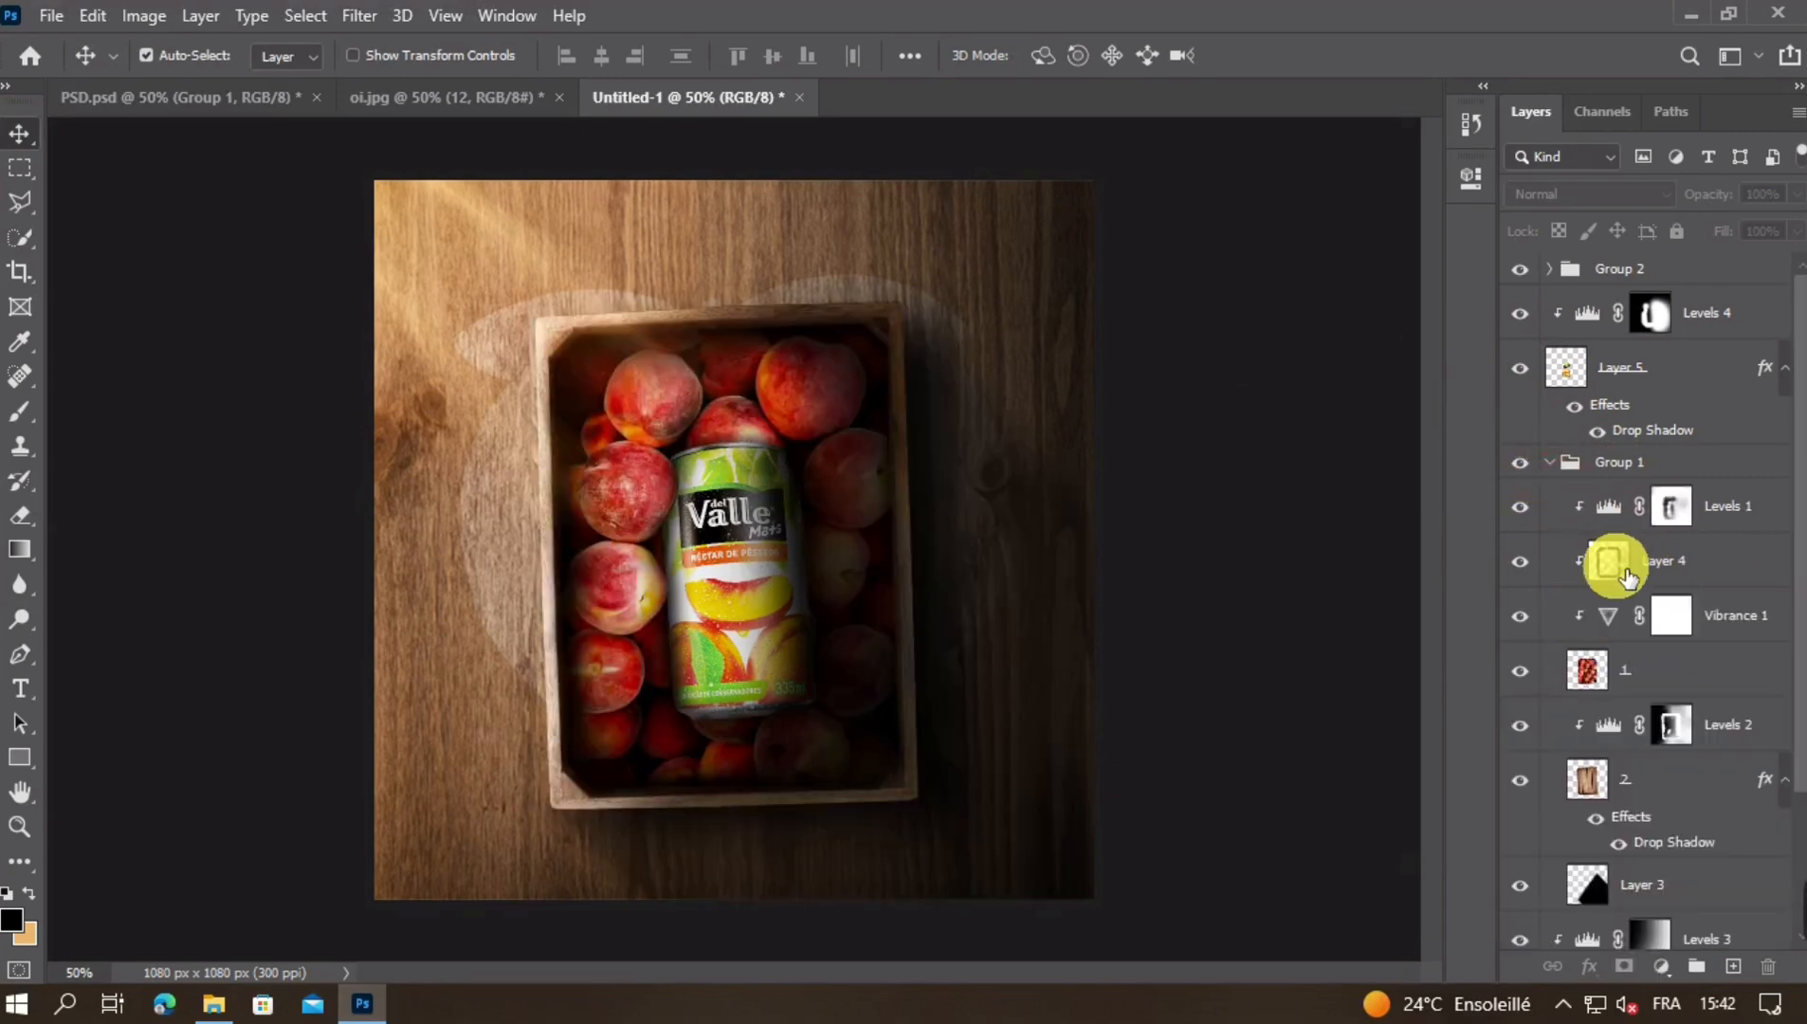
{"action": "left_click", "coordinate": [1674, 780]}
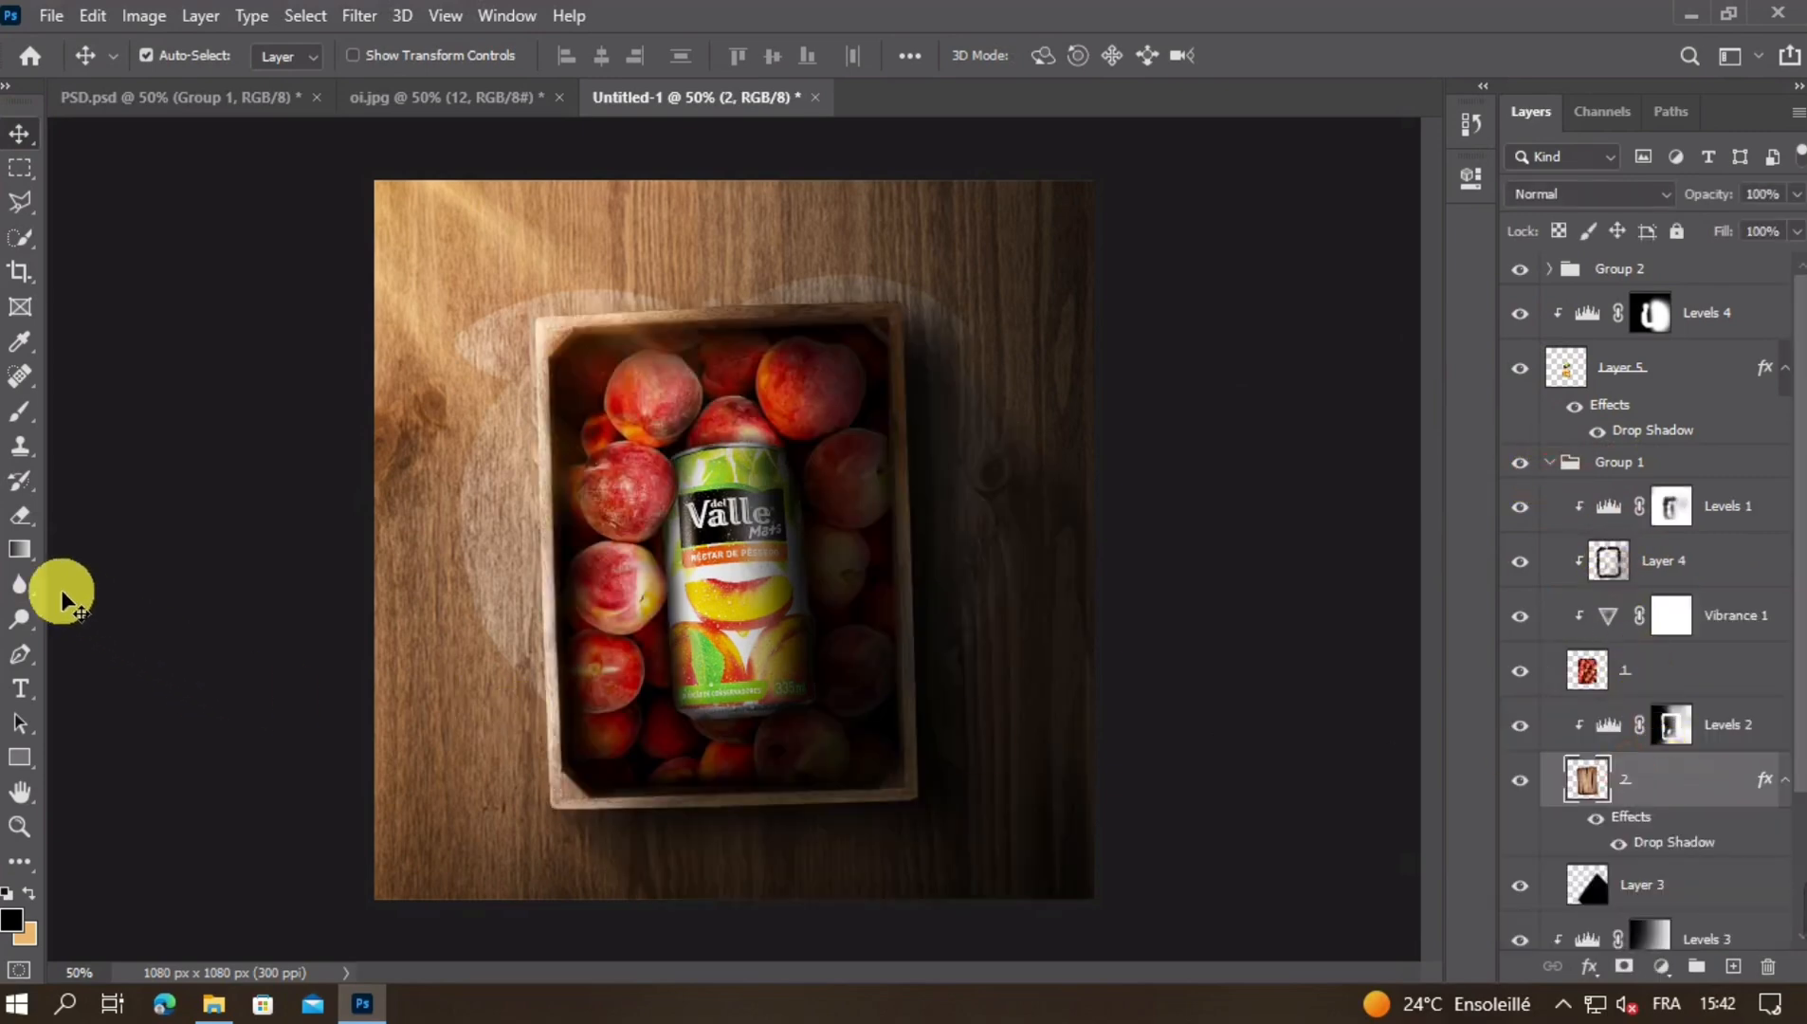
{"action": "left_click", "coordinate": [21, 620]}
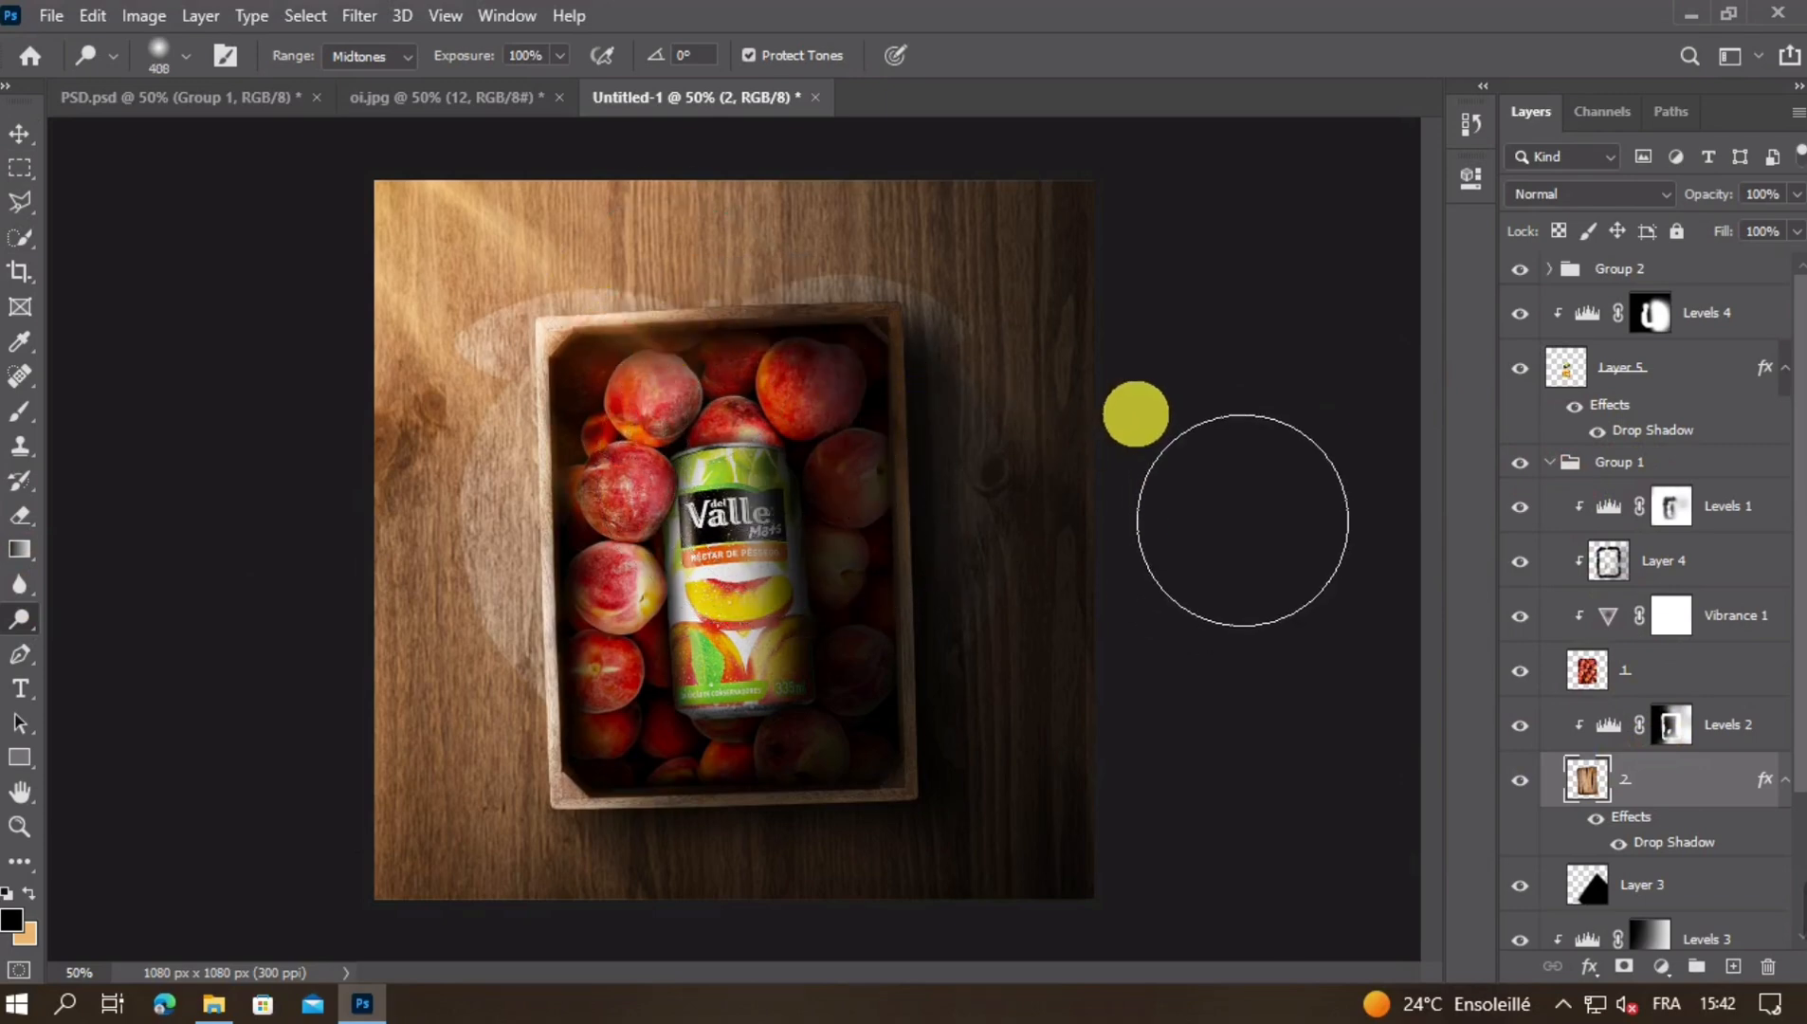
{"action": "left_click_drag", "start_coordinate": [650, 355], "coordinate": [606, 334]}
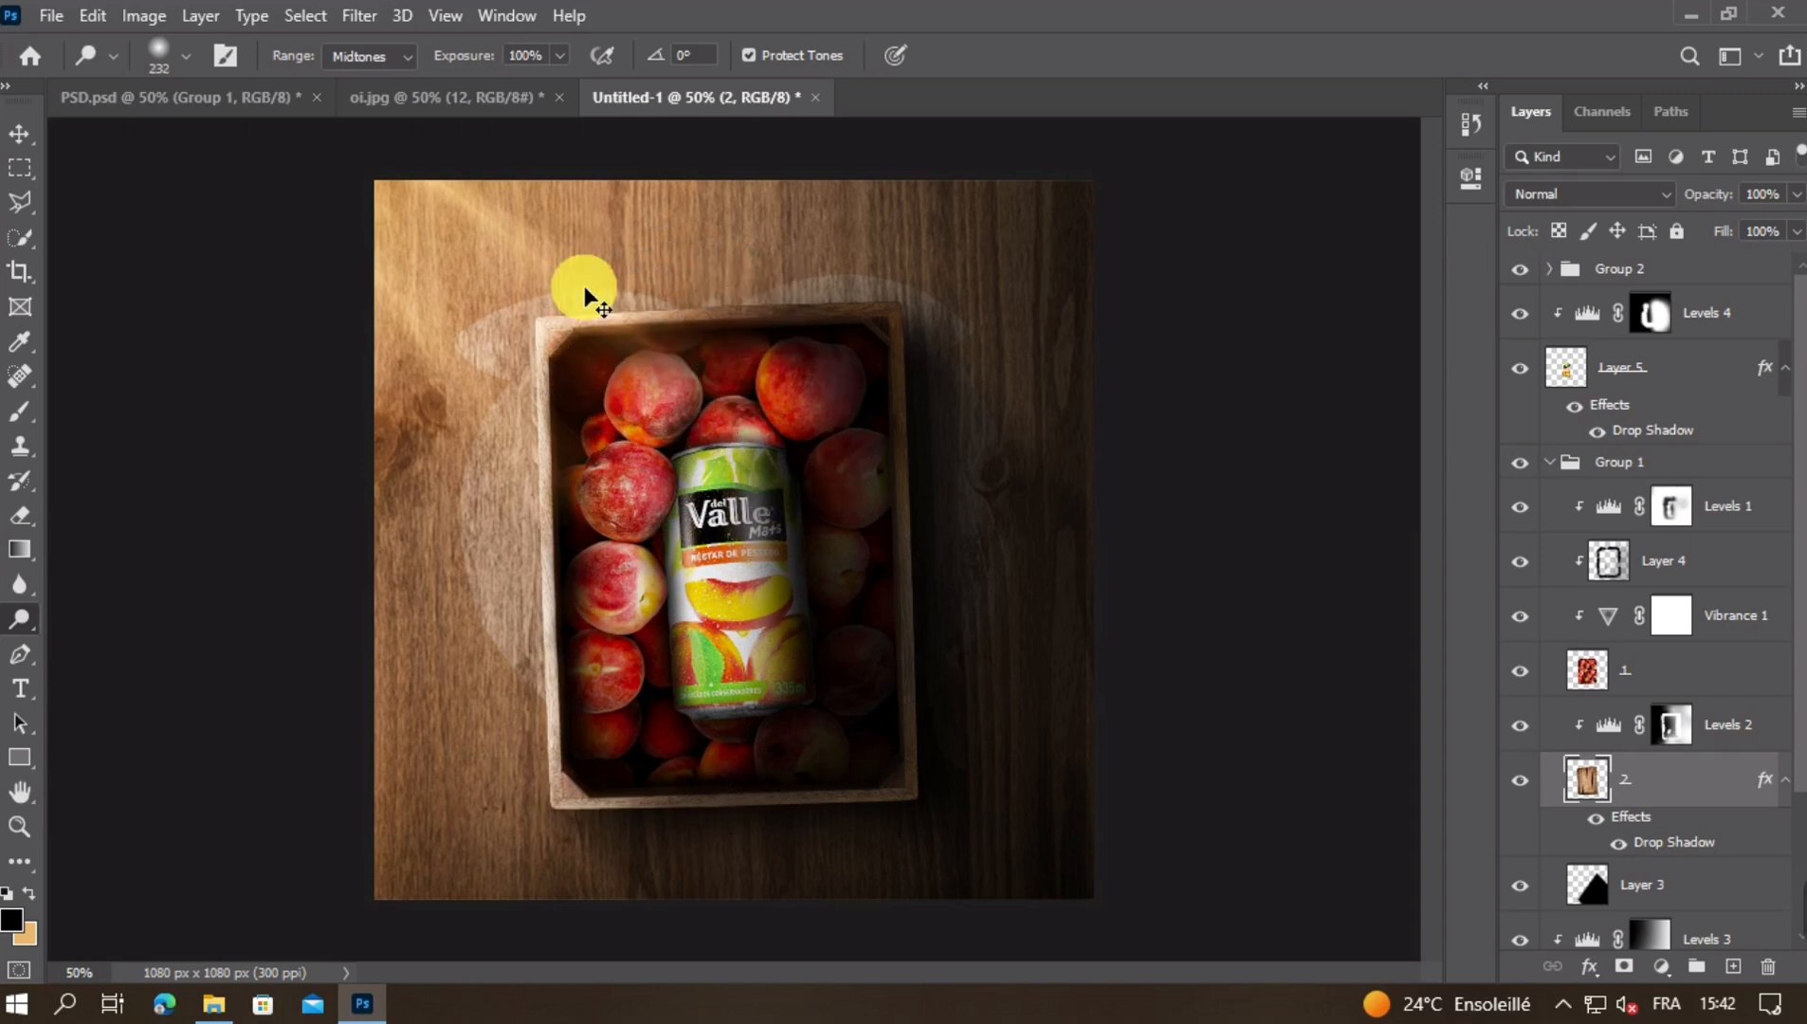
{"action": "type", "text": "50"}
{"action": "mouse_move", "coordinate": [667, 305]}
{"action": "left_mouse_down"}
{"action": "mouse_move", "coordinate": [872, 335]}
{"action": "mouse_move", "coordinate": [759, 345]}
{"action": "mouse_move", "coordinate": [807, 315]}
{"action": "mouse_move", "coordinate": [881, 327]}
{"action": "left_mouse_up"}
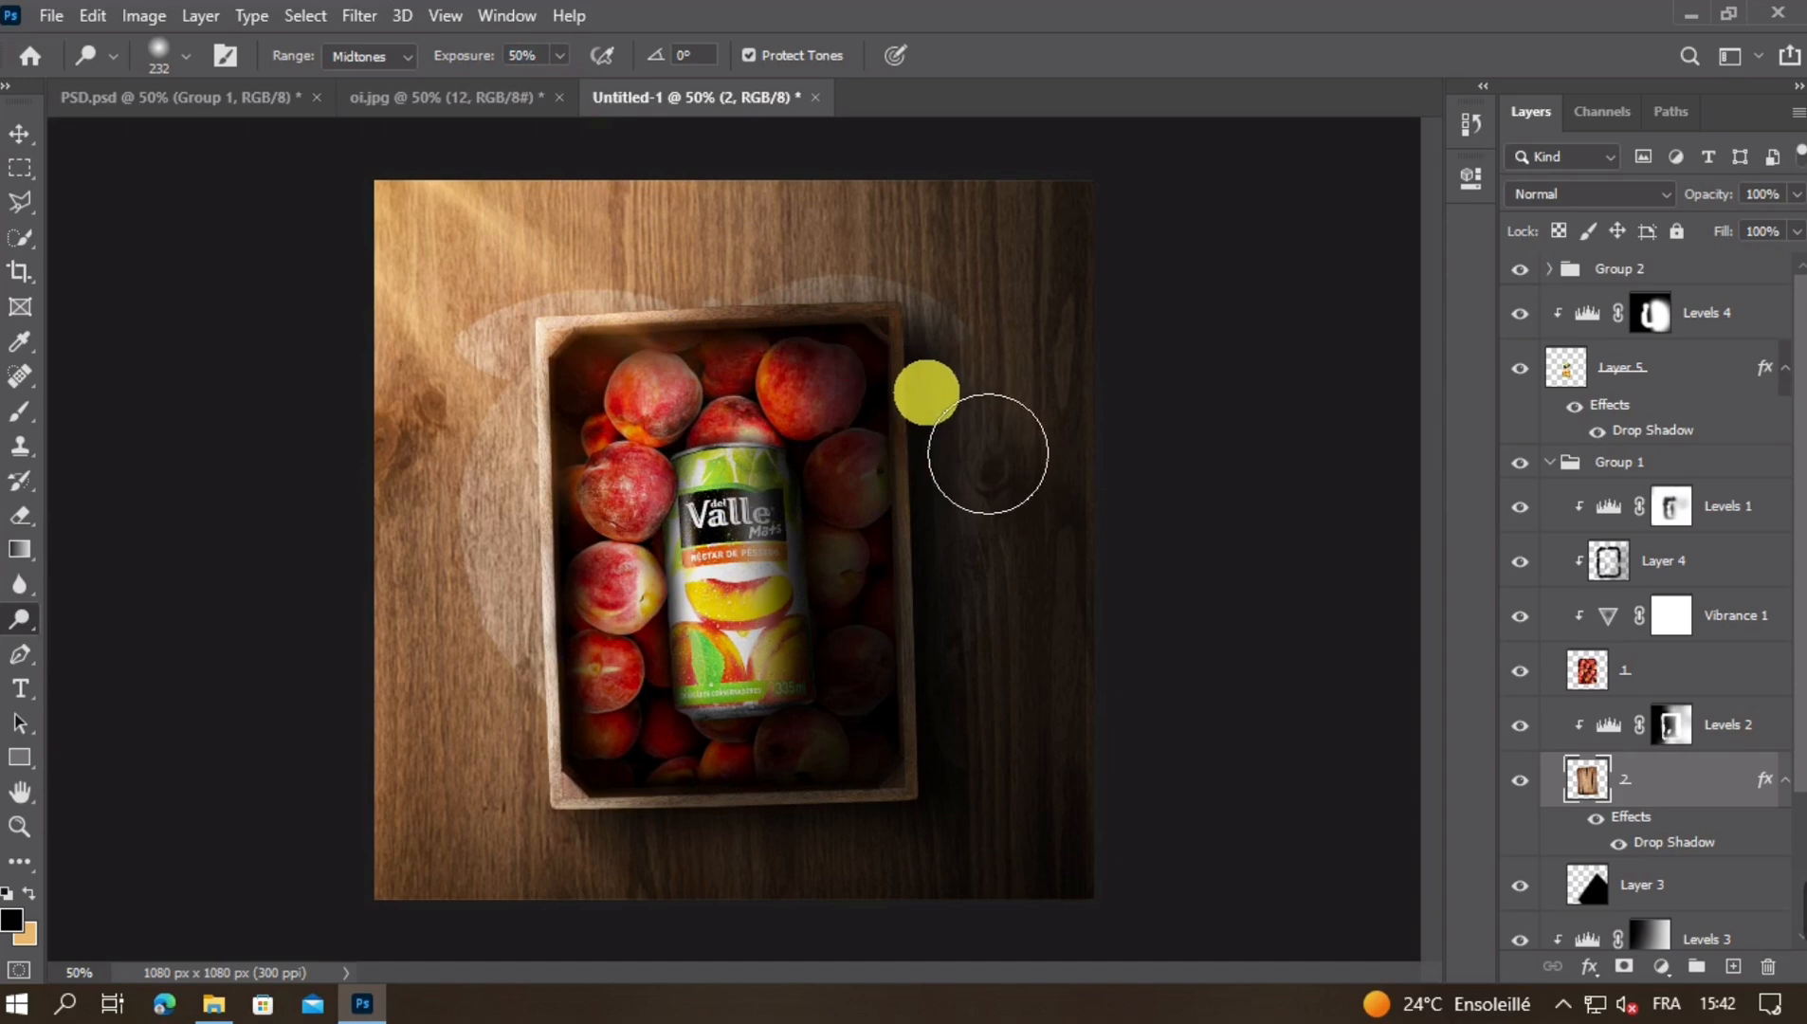
{"action": "scroll", "coordinate": [886, 457], "scroll_direction": "down", "scroll_amount": 3}
{"action": "scroll", "coordinate": [889, 458], "scroll_direction": "up", "scroll_amount": 3}
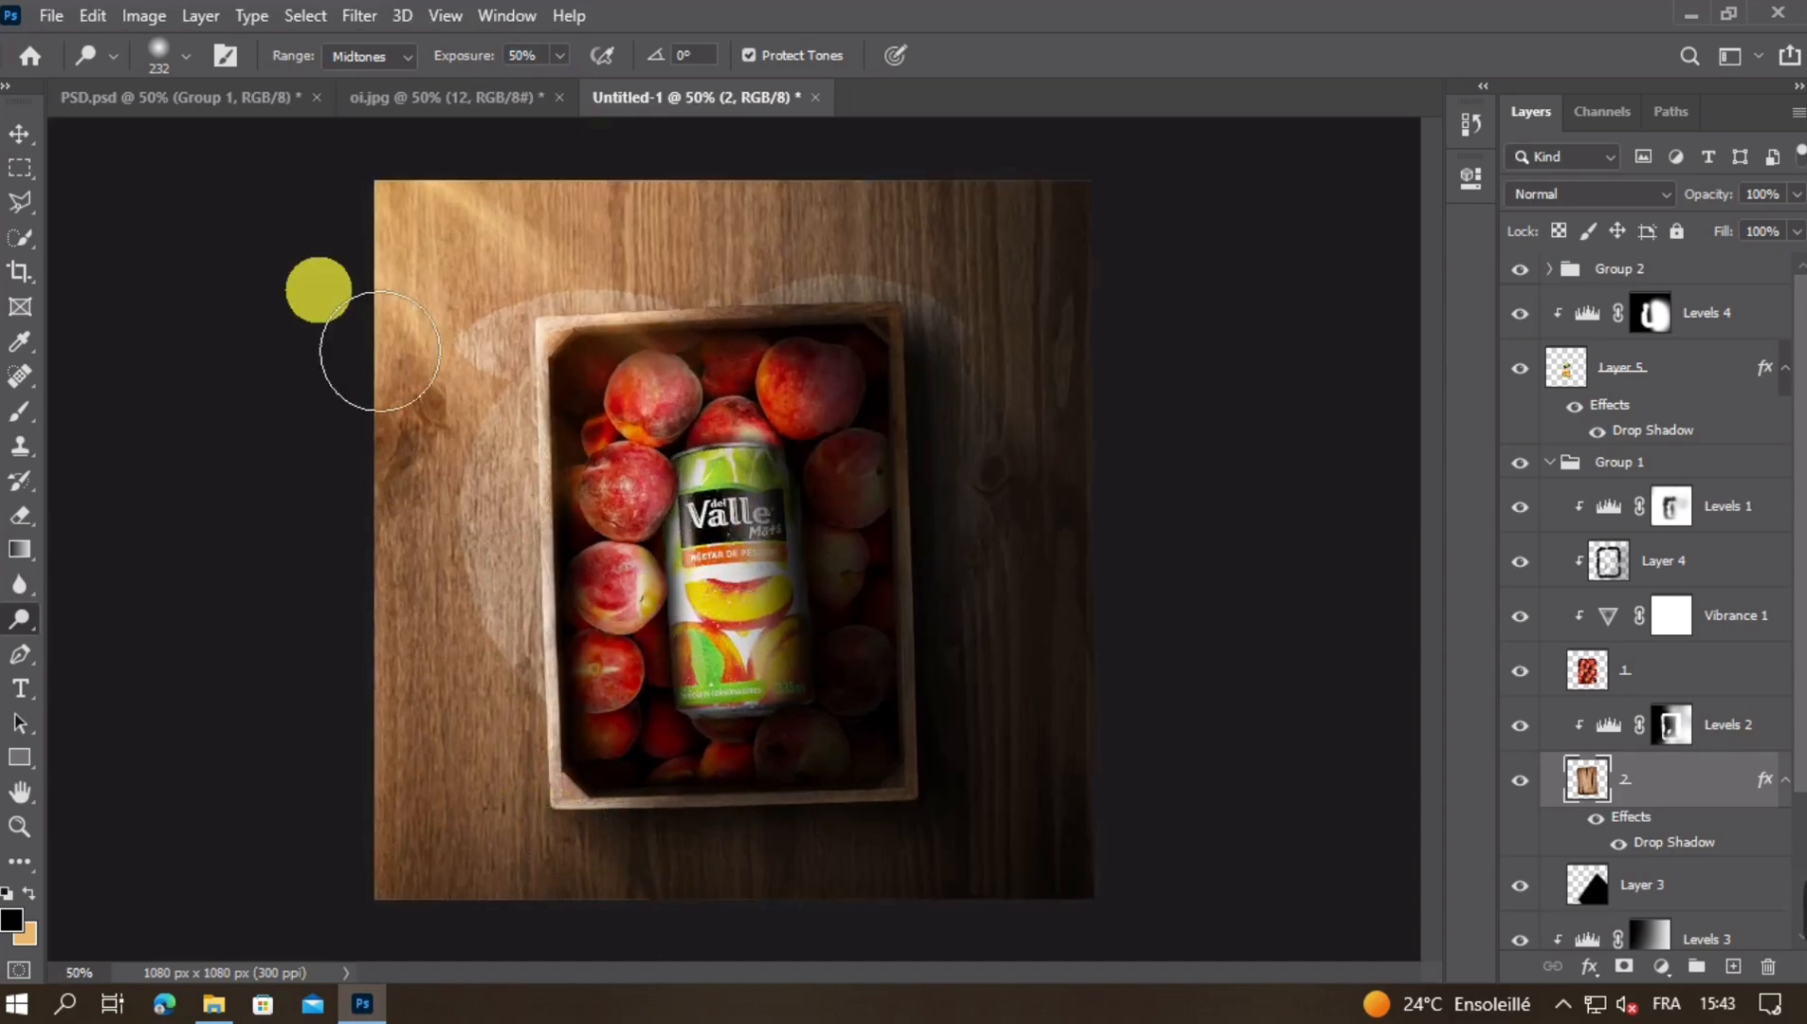
{"action": "left_click", "coordinate": [43, 151]}
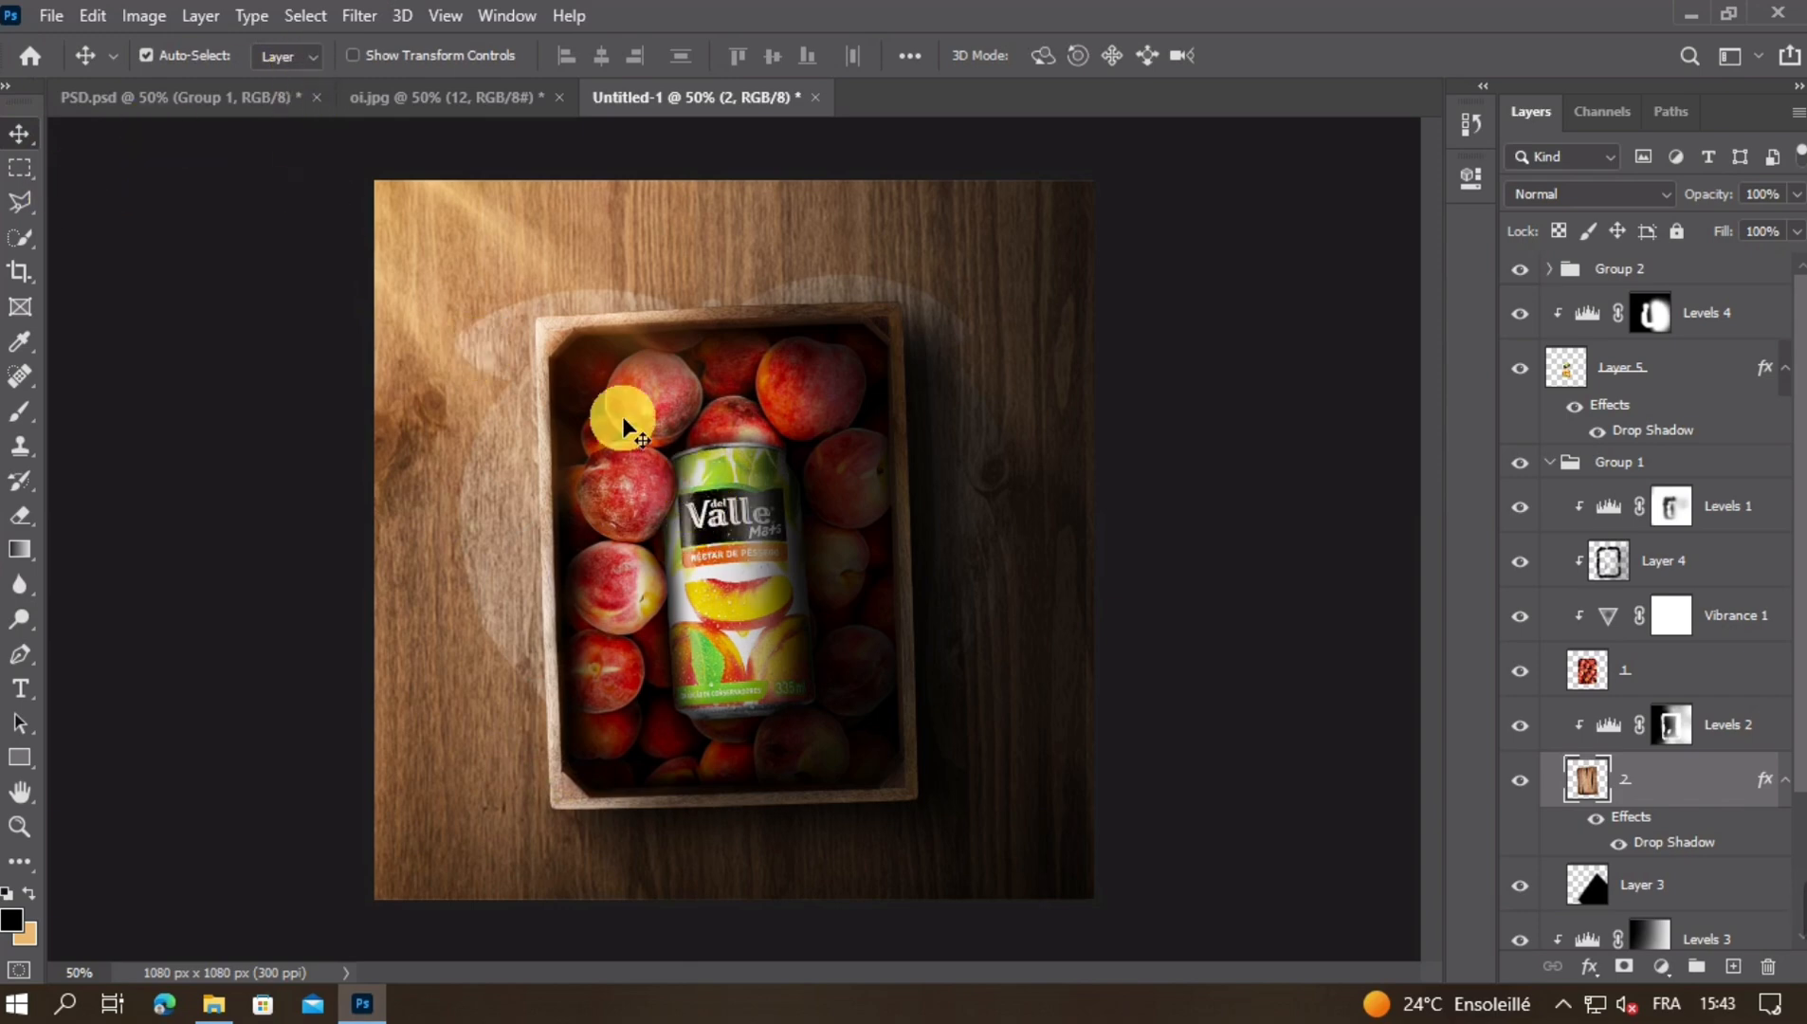
Stamp all visible layers into a new layer above Group 2 and open the Camera Raw Filter on it
{"action": "left_click", "coordinate": [1655, 285]}
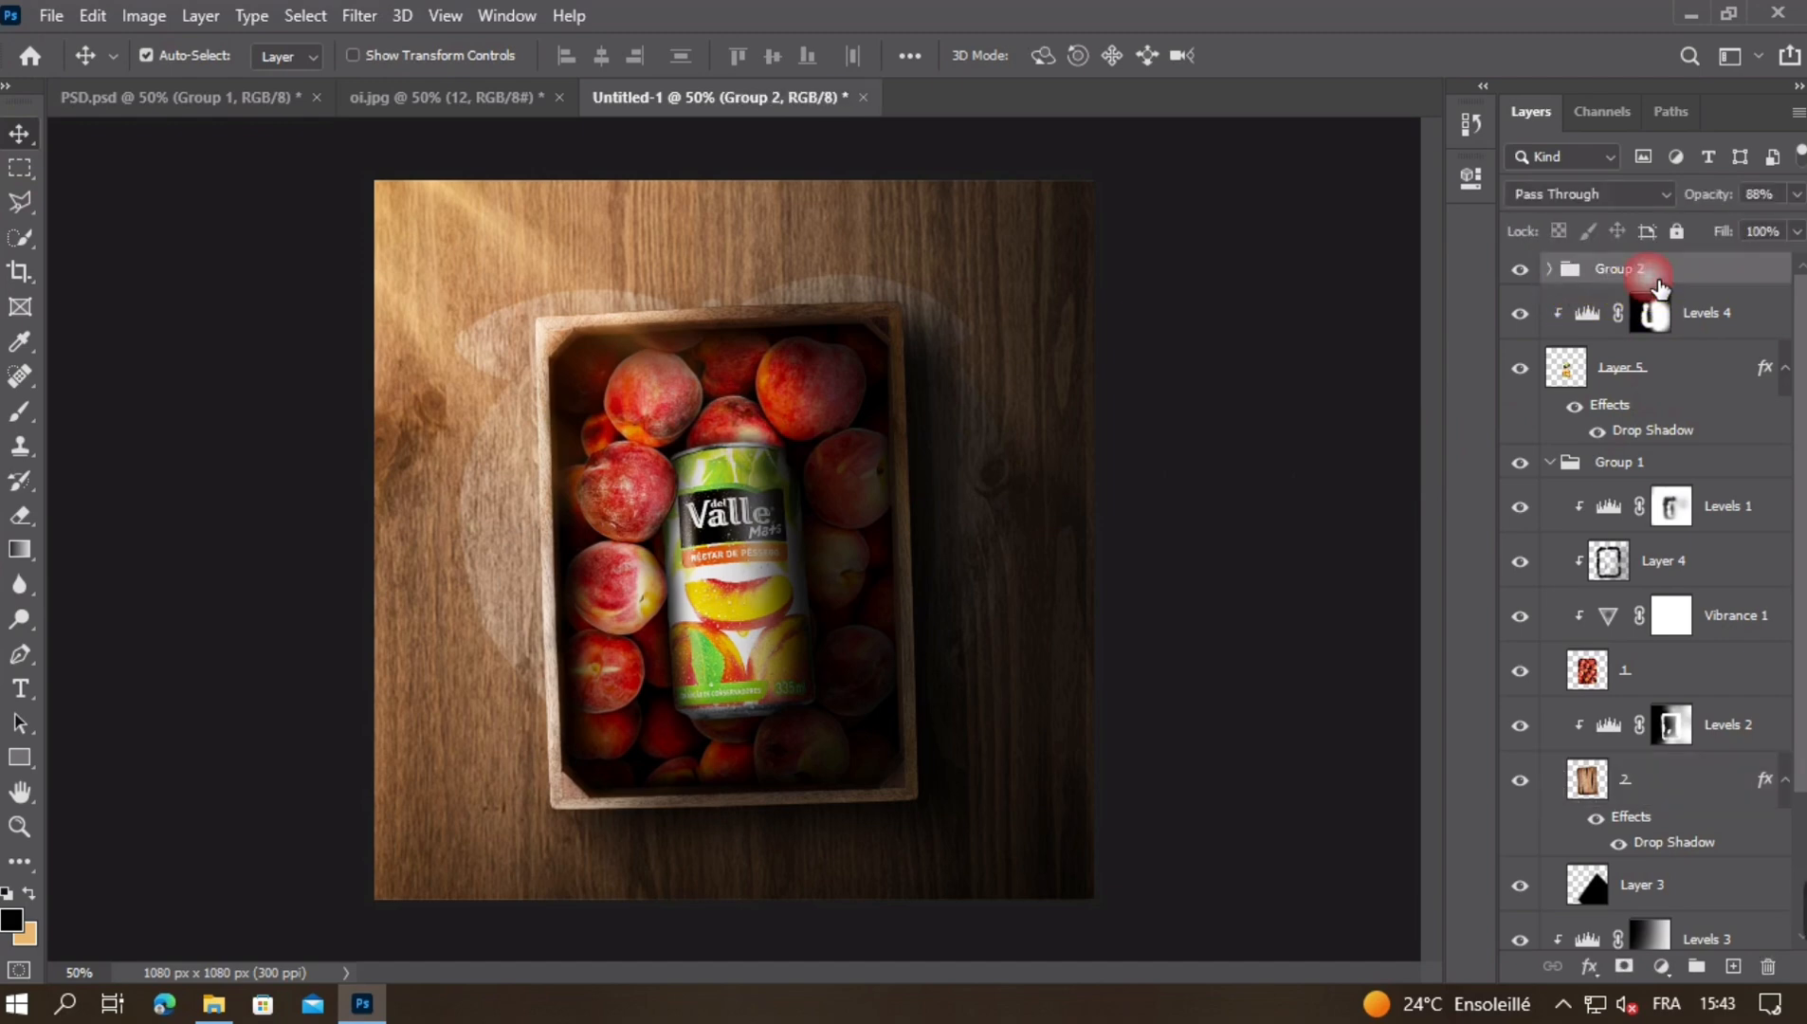
{"action": "key", "text": "ctrl+shift+alt+e"}
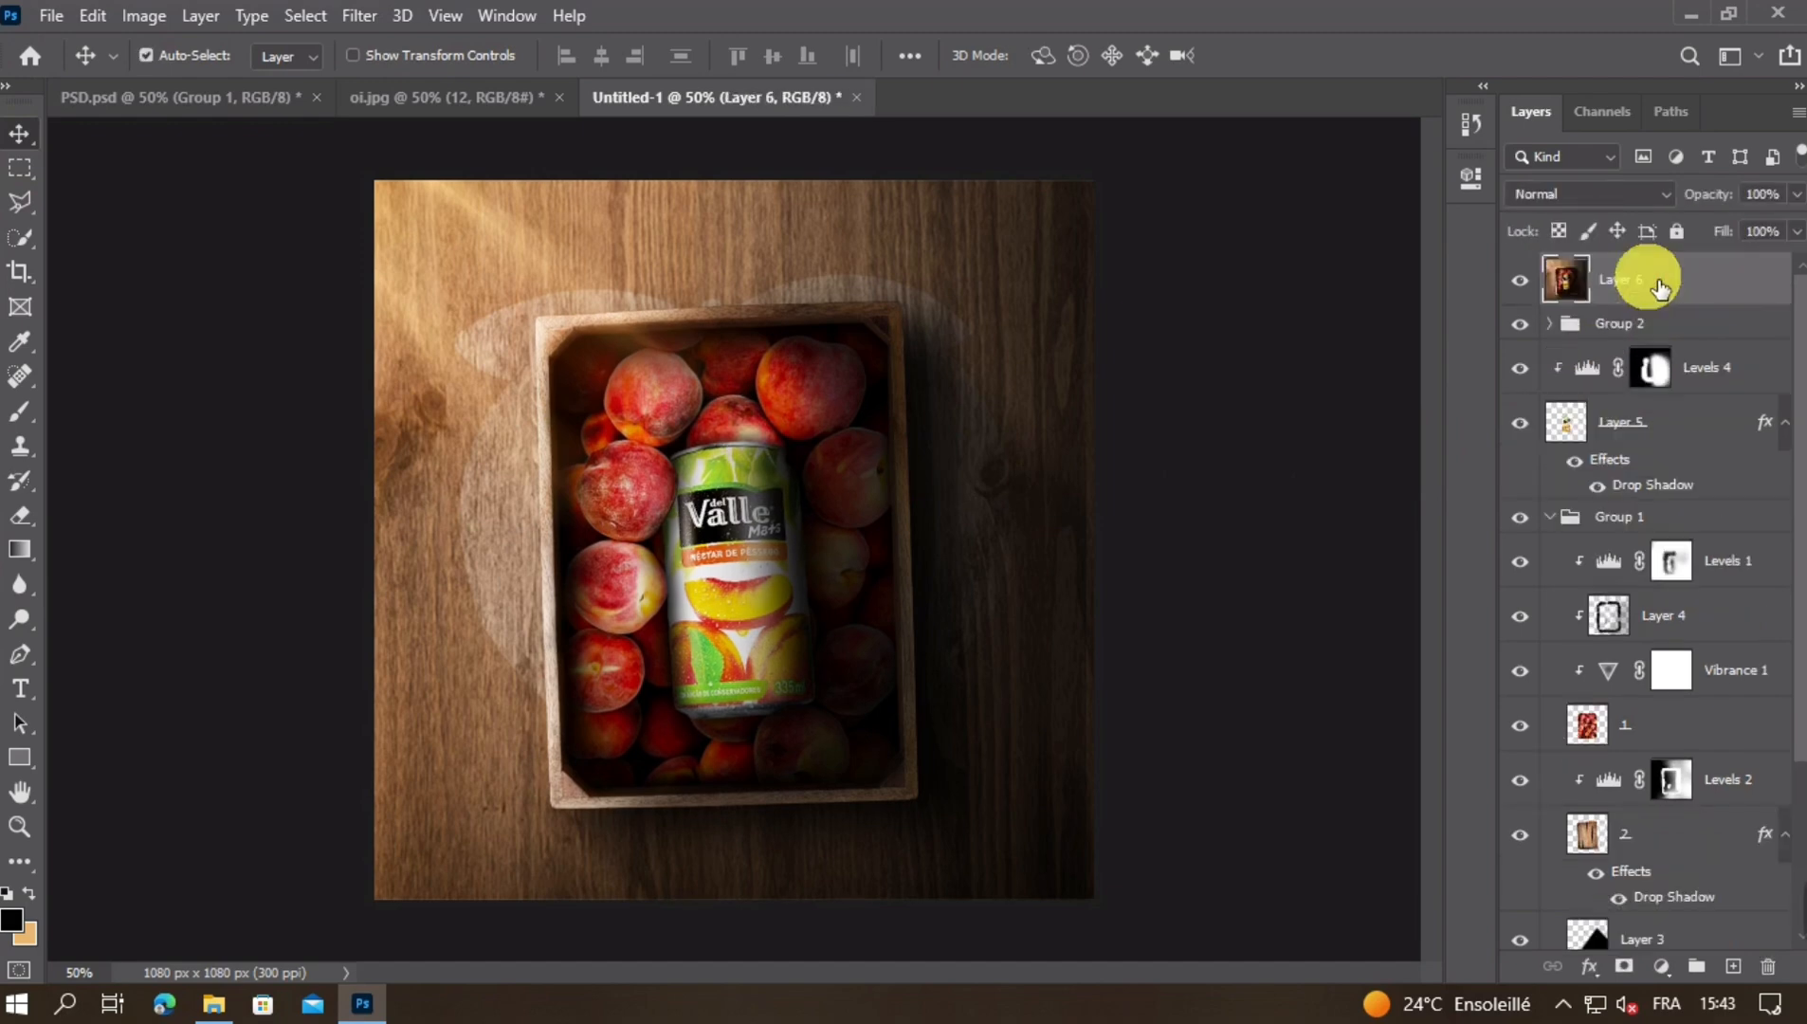
{"action": "left_click", "coordinate": [359, 15]}
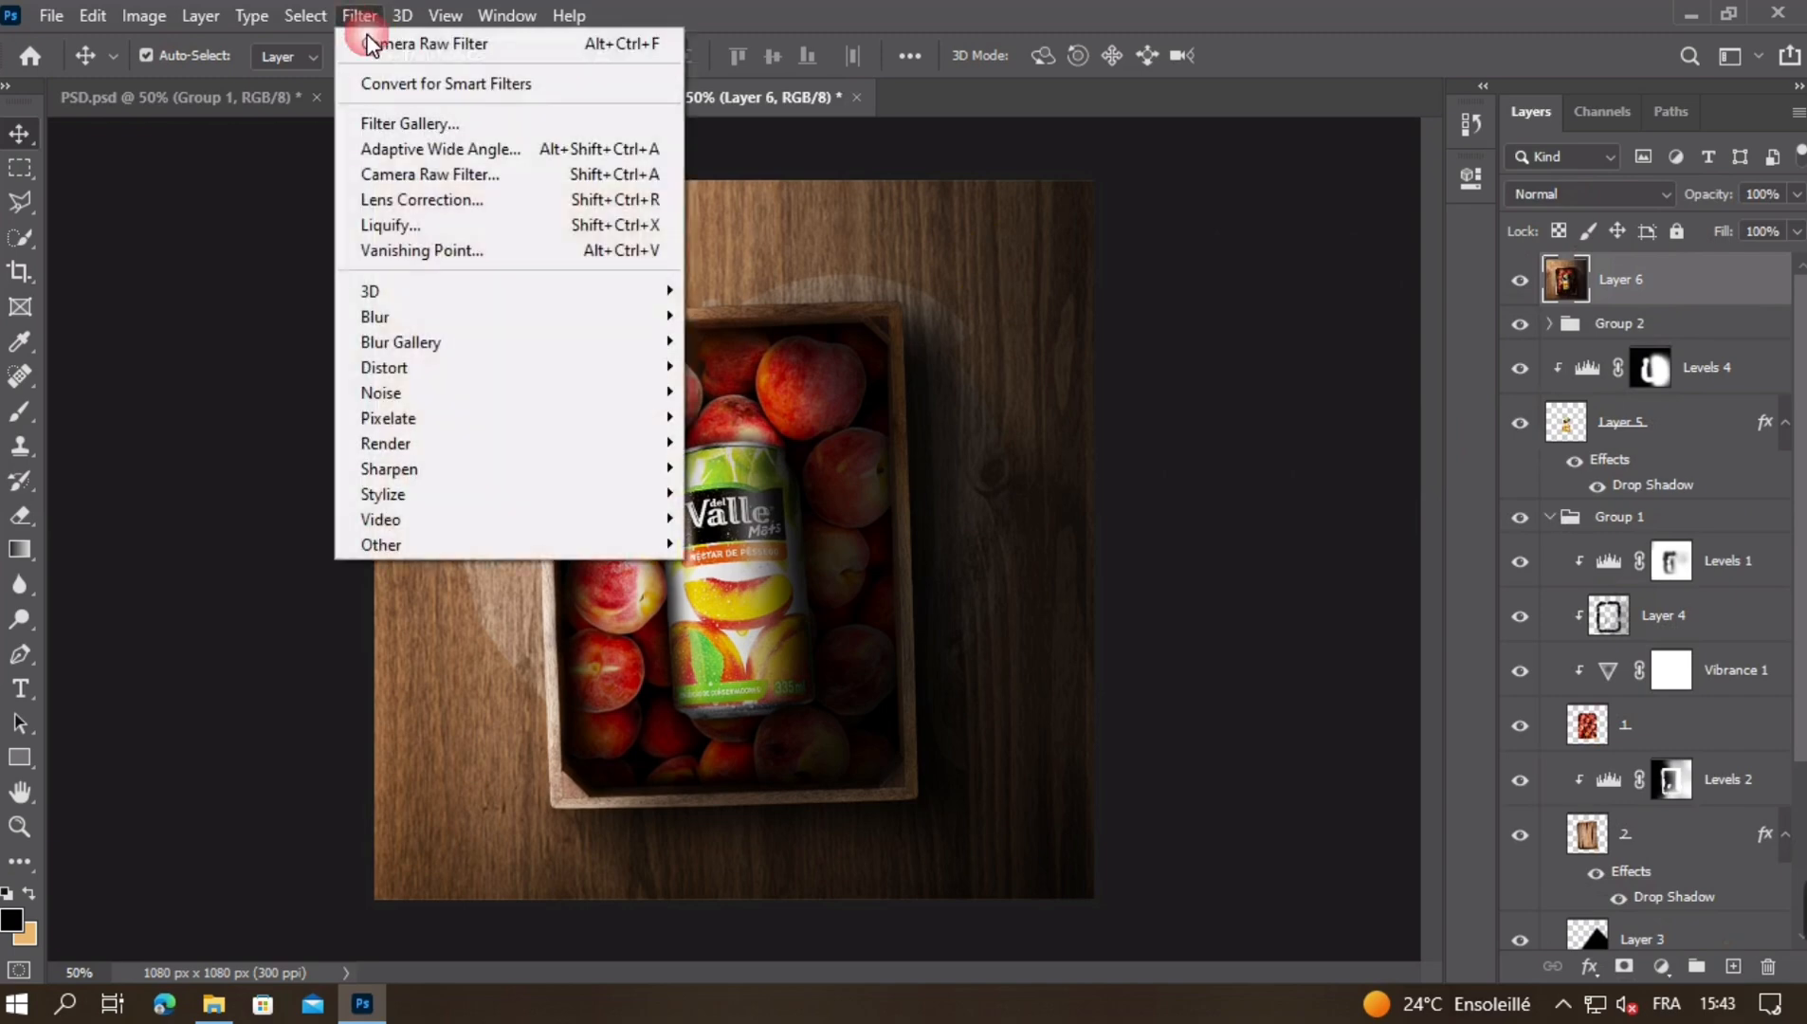
{"action": "left_click", "coordinate": [434, 197]}
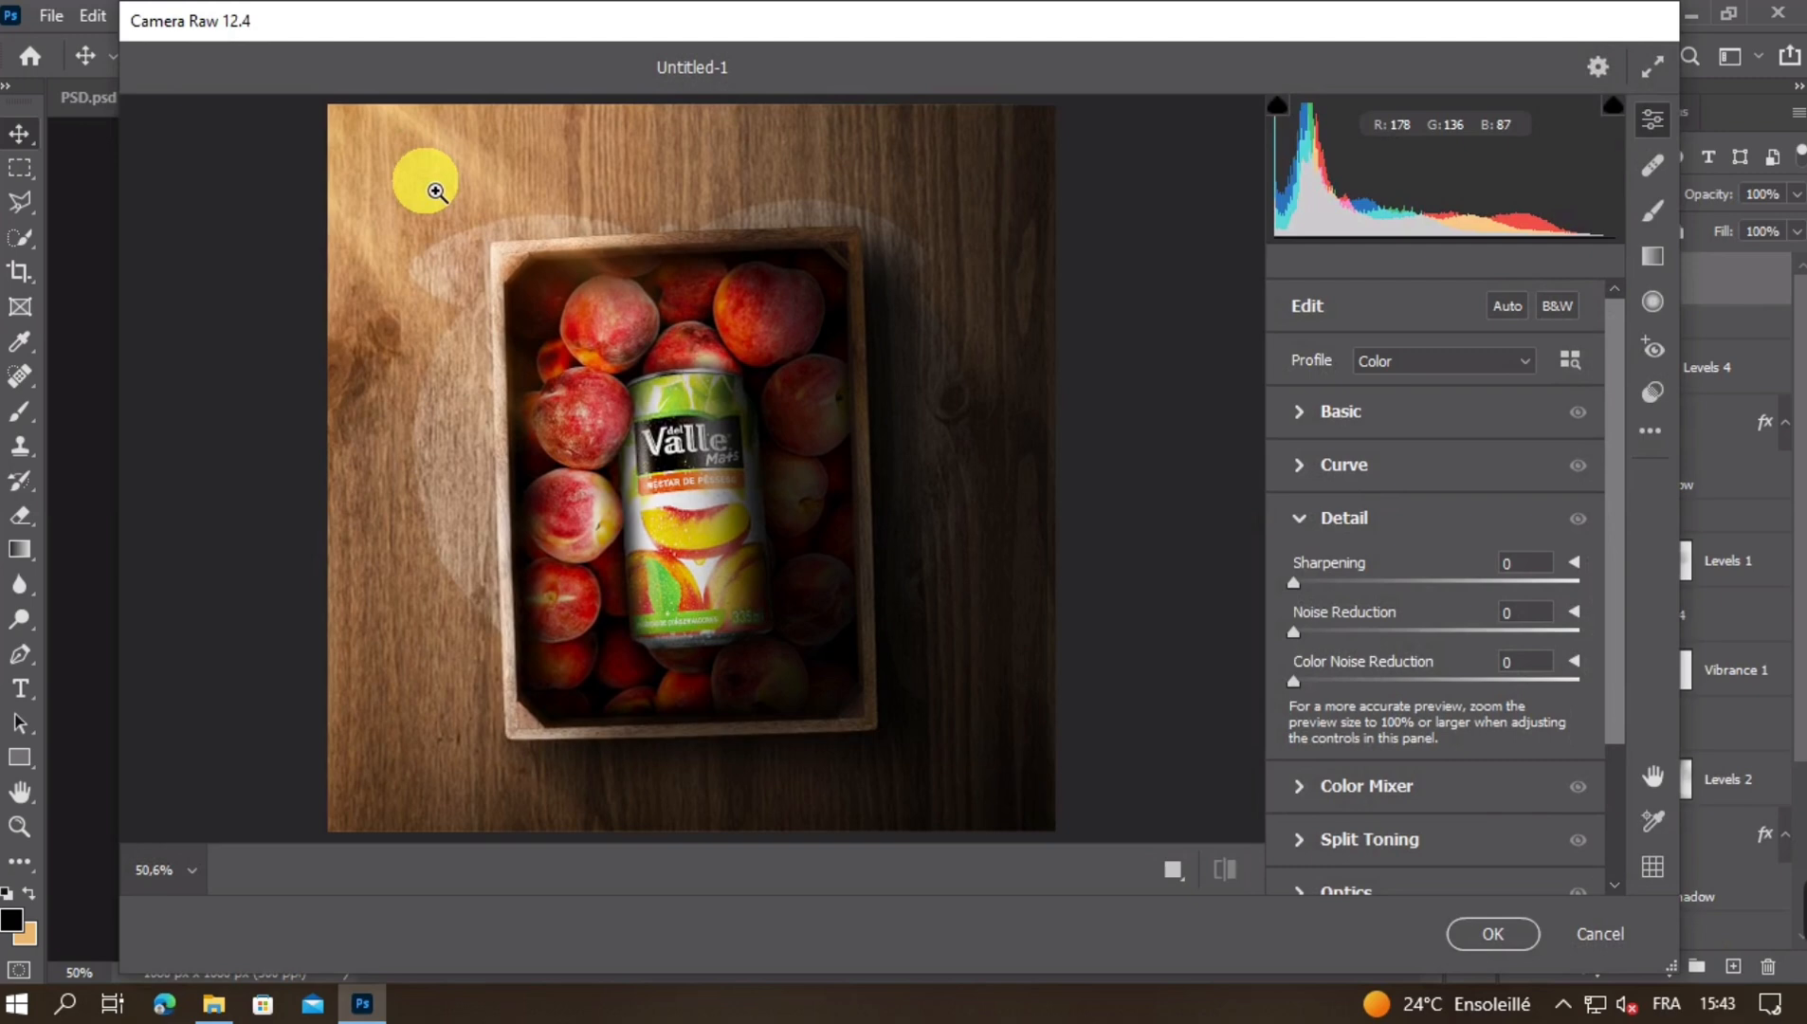
Set the Camera Raw Temperature to +5 and Tint to -3, comparing the basic adjustments with the original
{"action": "left_click", "coordinate": [1299, 411]}
{"action": "mouse_move", "coordinate": [1445, 376]}
{"action": "left_mouse_down"}
{"action": "mouse_move", "coordinate": [1456, 387]}
{"action": "mouse_move", "coordinate": [1448, 375]}
{"action": "left_mouse_up"}
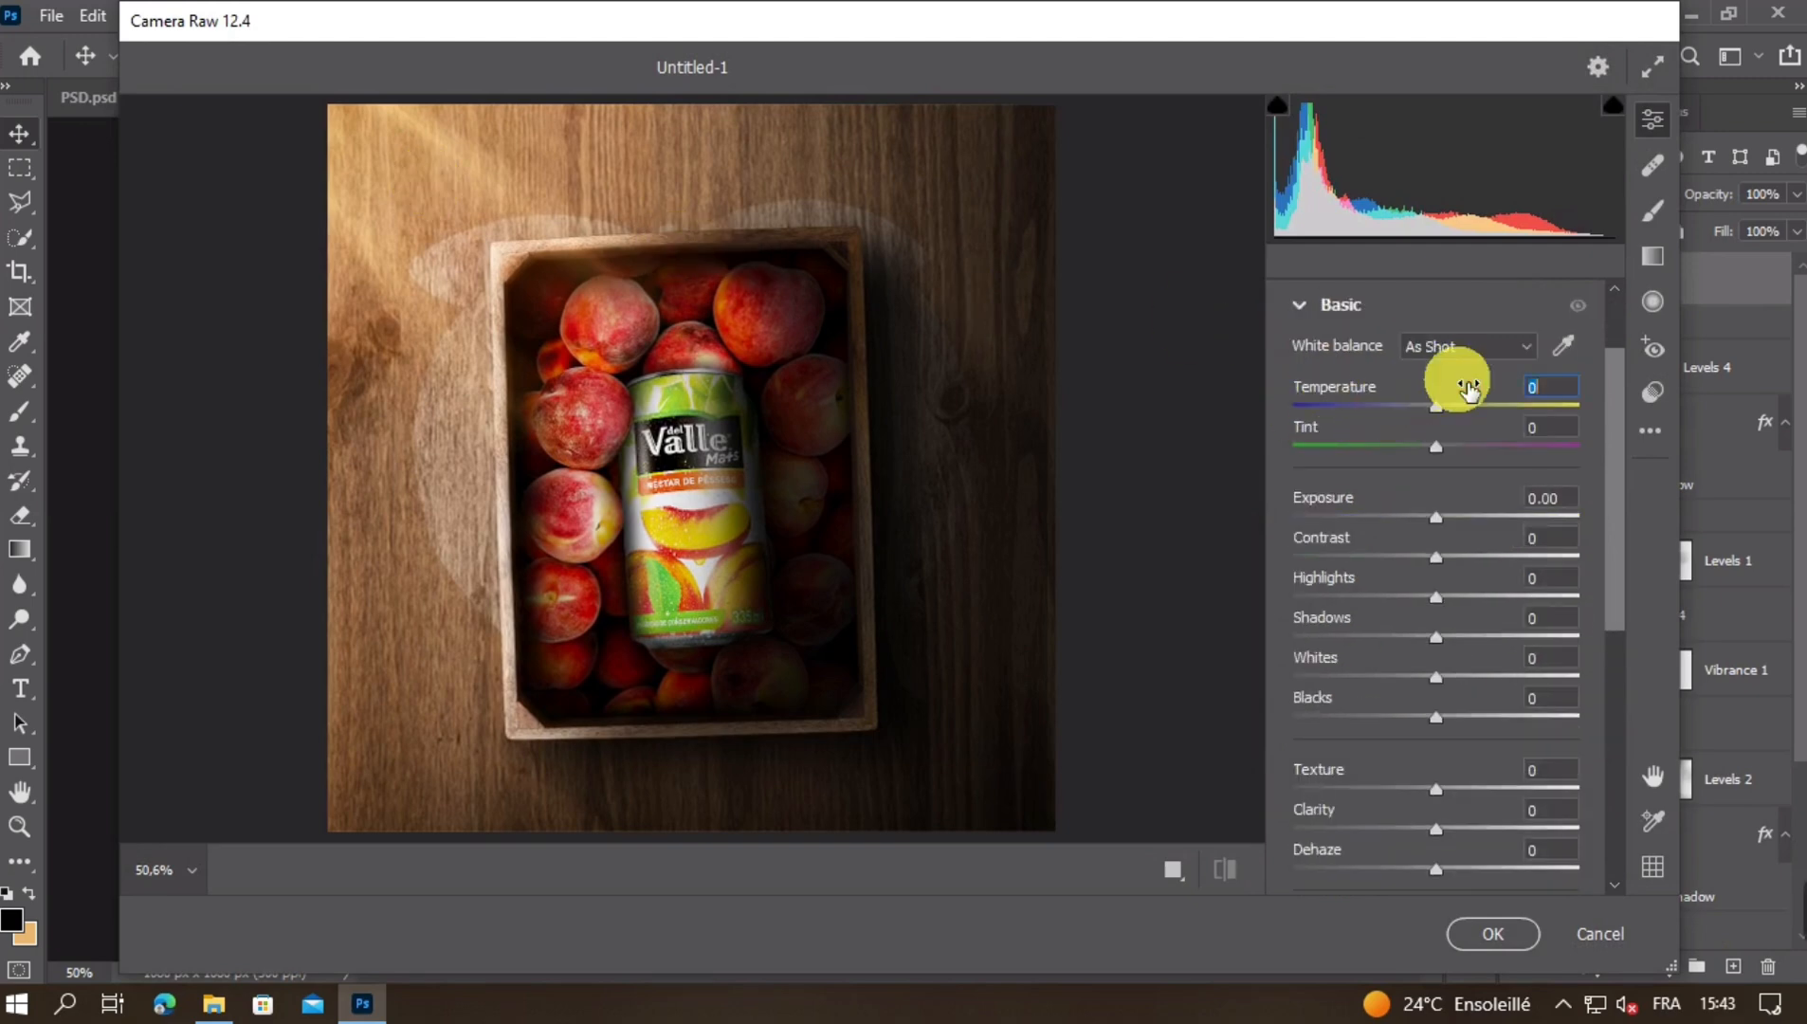
{"action": "key", "text": "Tab"}
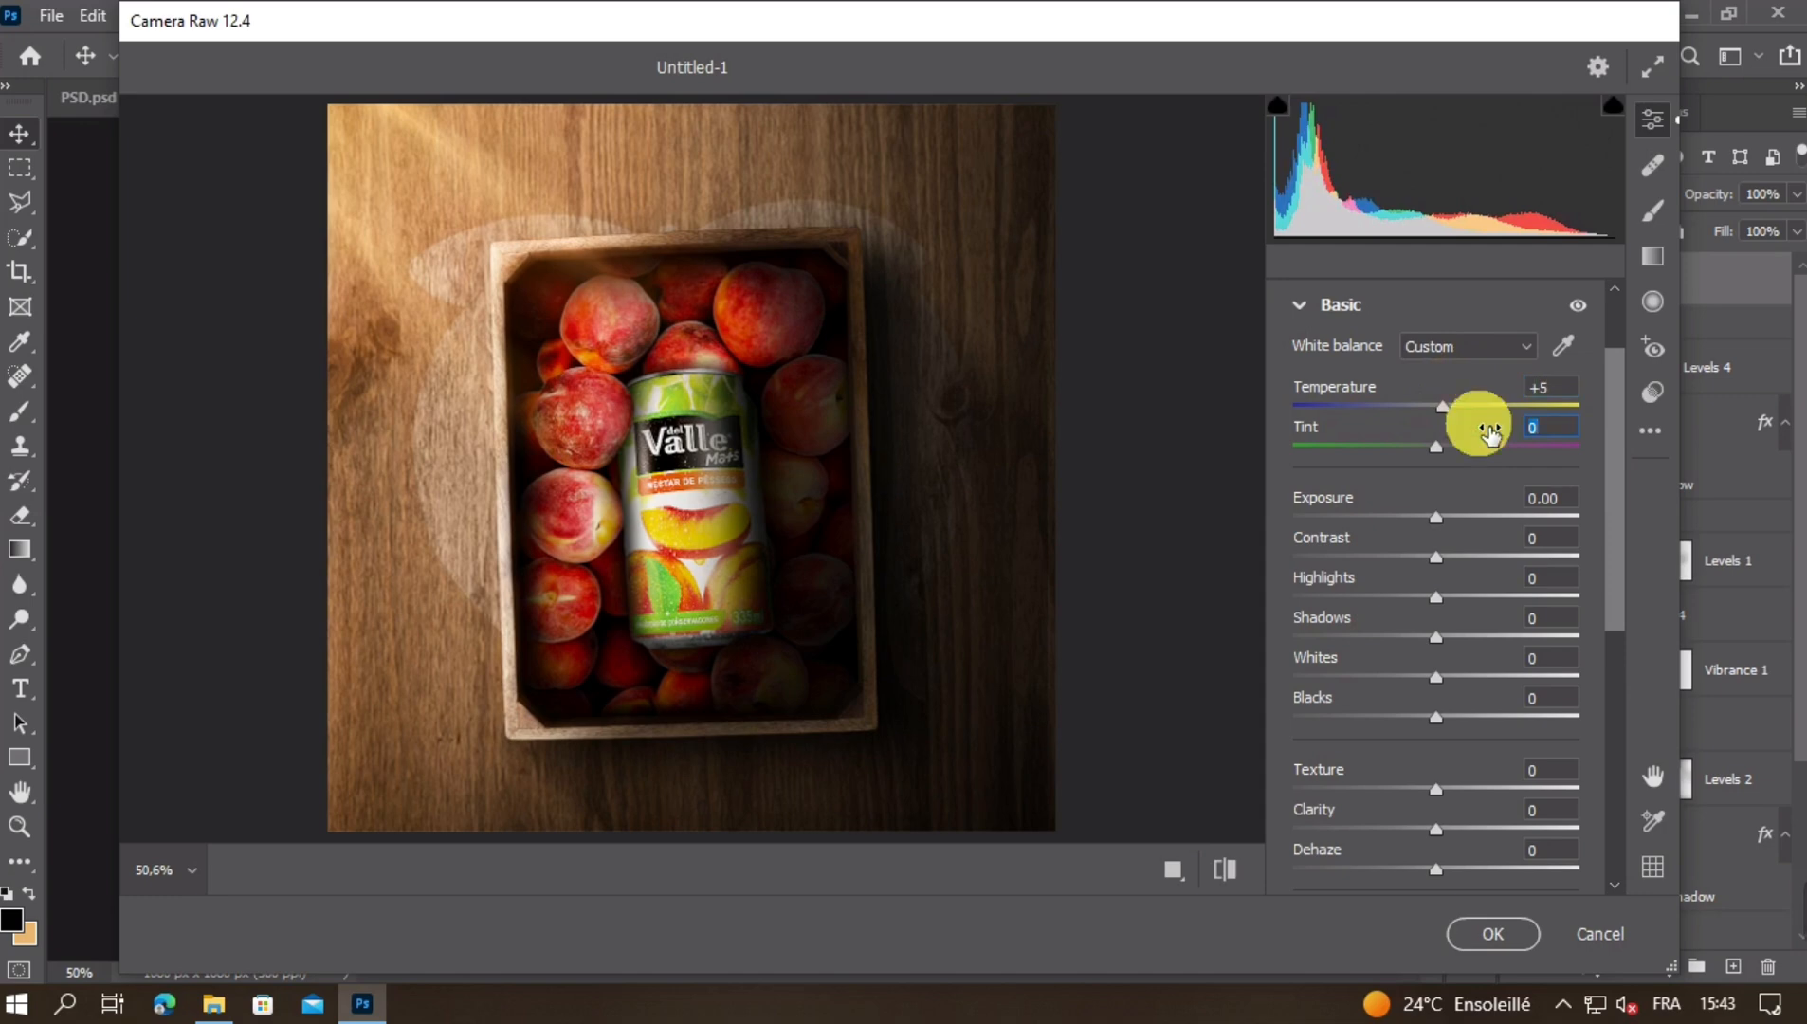
{"action": "type", "text": "-3"}
{"action": "left_click", "coordinate": [1578, 305]}
Adjust the tones in Camera Raw to Exposure +0.05, Contrast +3, Highlights +10, Whites +10 and Blacks -5
{"action": "left_click_drag", "start_coordinate": [1468, 491], "coordinate": [1486, 504]}
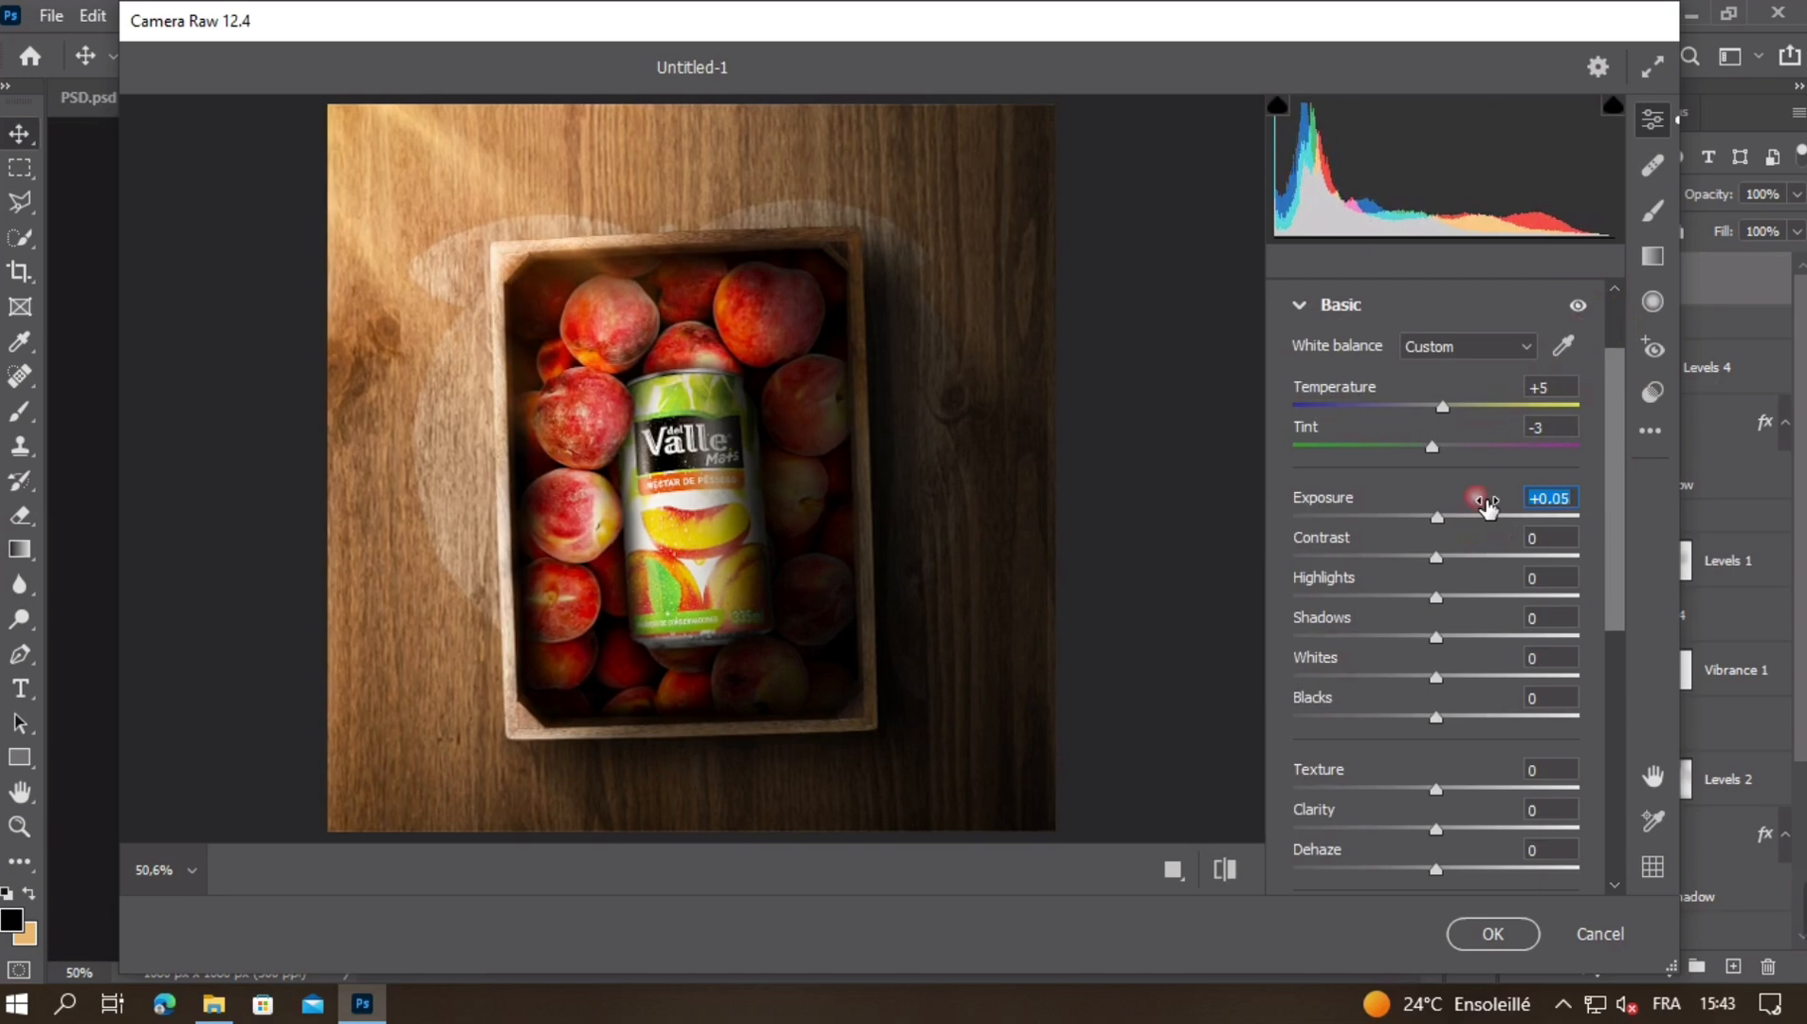
{"action": "left_click", "coordinate": [1504, 544]}
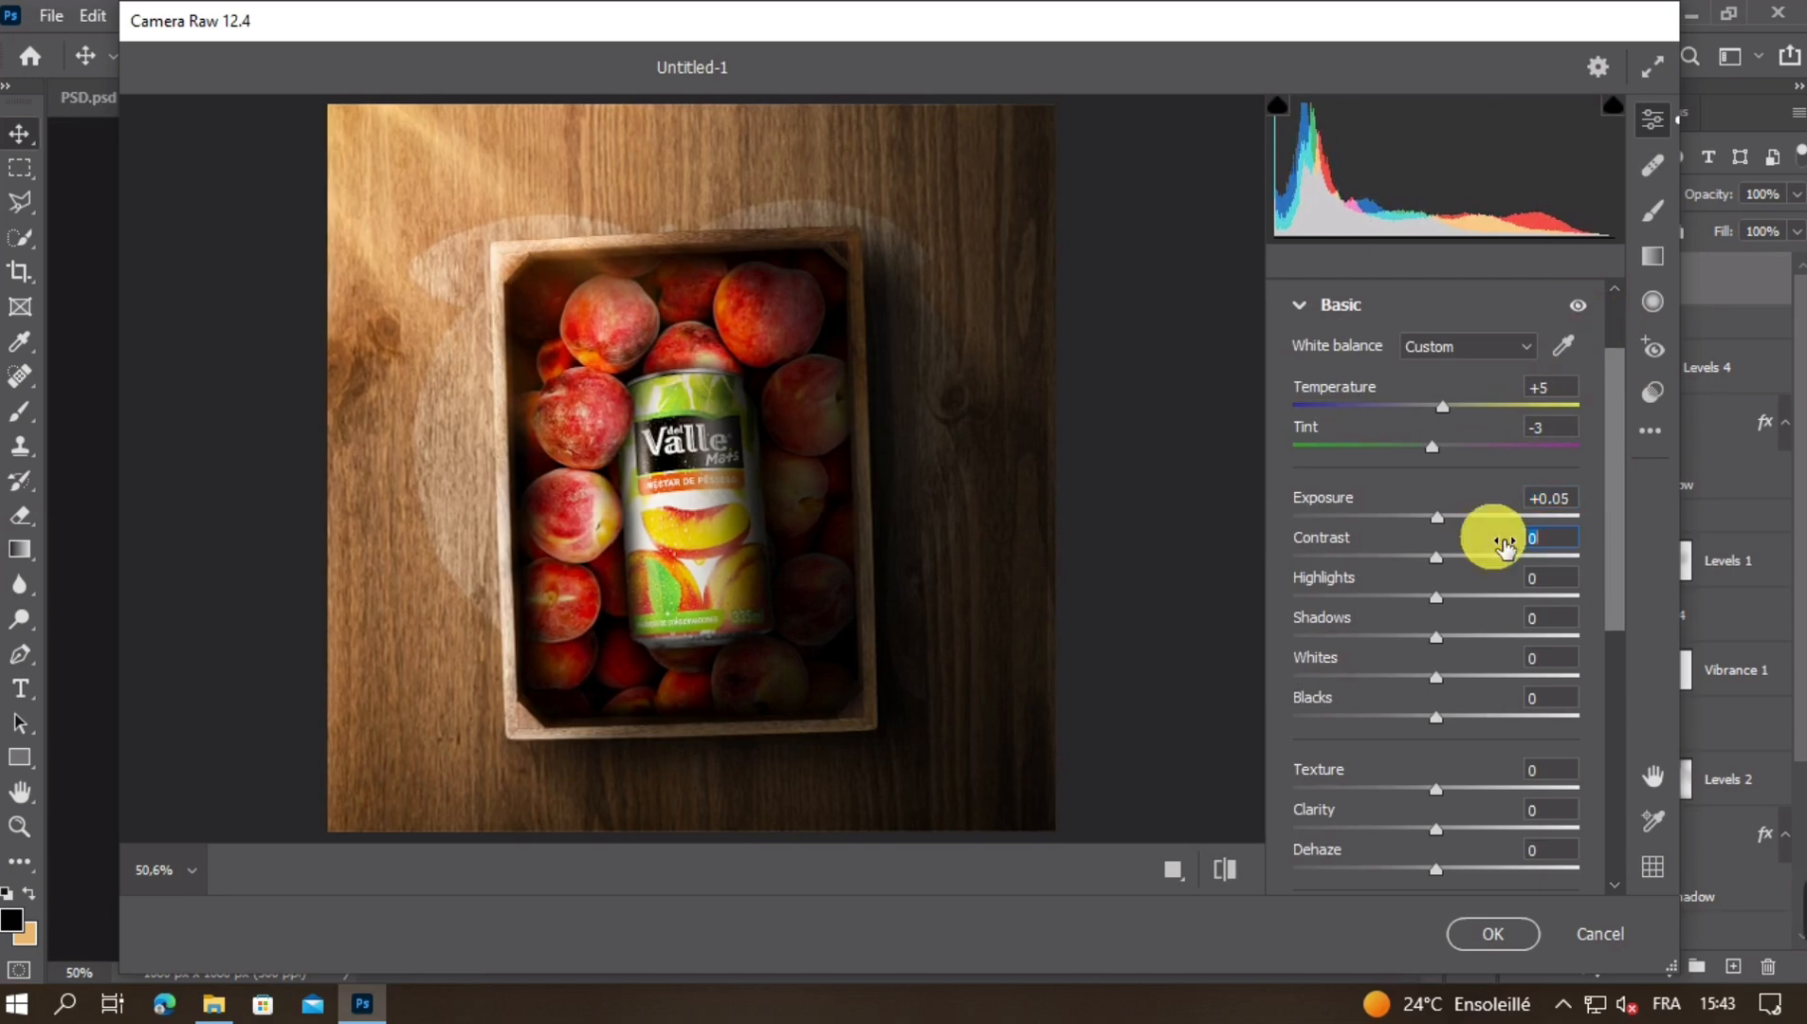
{"action": "left_click_drag", "start_coordinate": [1504, 544], "coordinate": [1508, 578]}
{"action": "left_click", "coordinate": [1511, 578]}
{"action": "left_click", "coordinate": [1506, 623]}
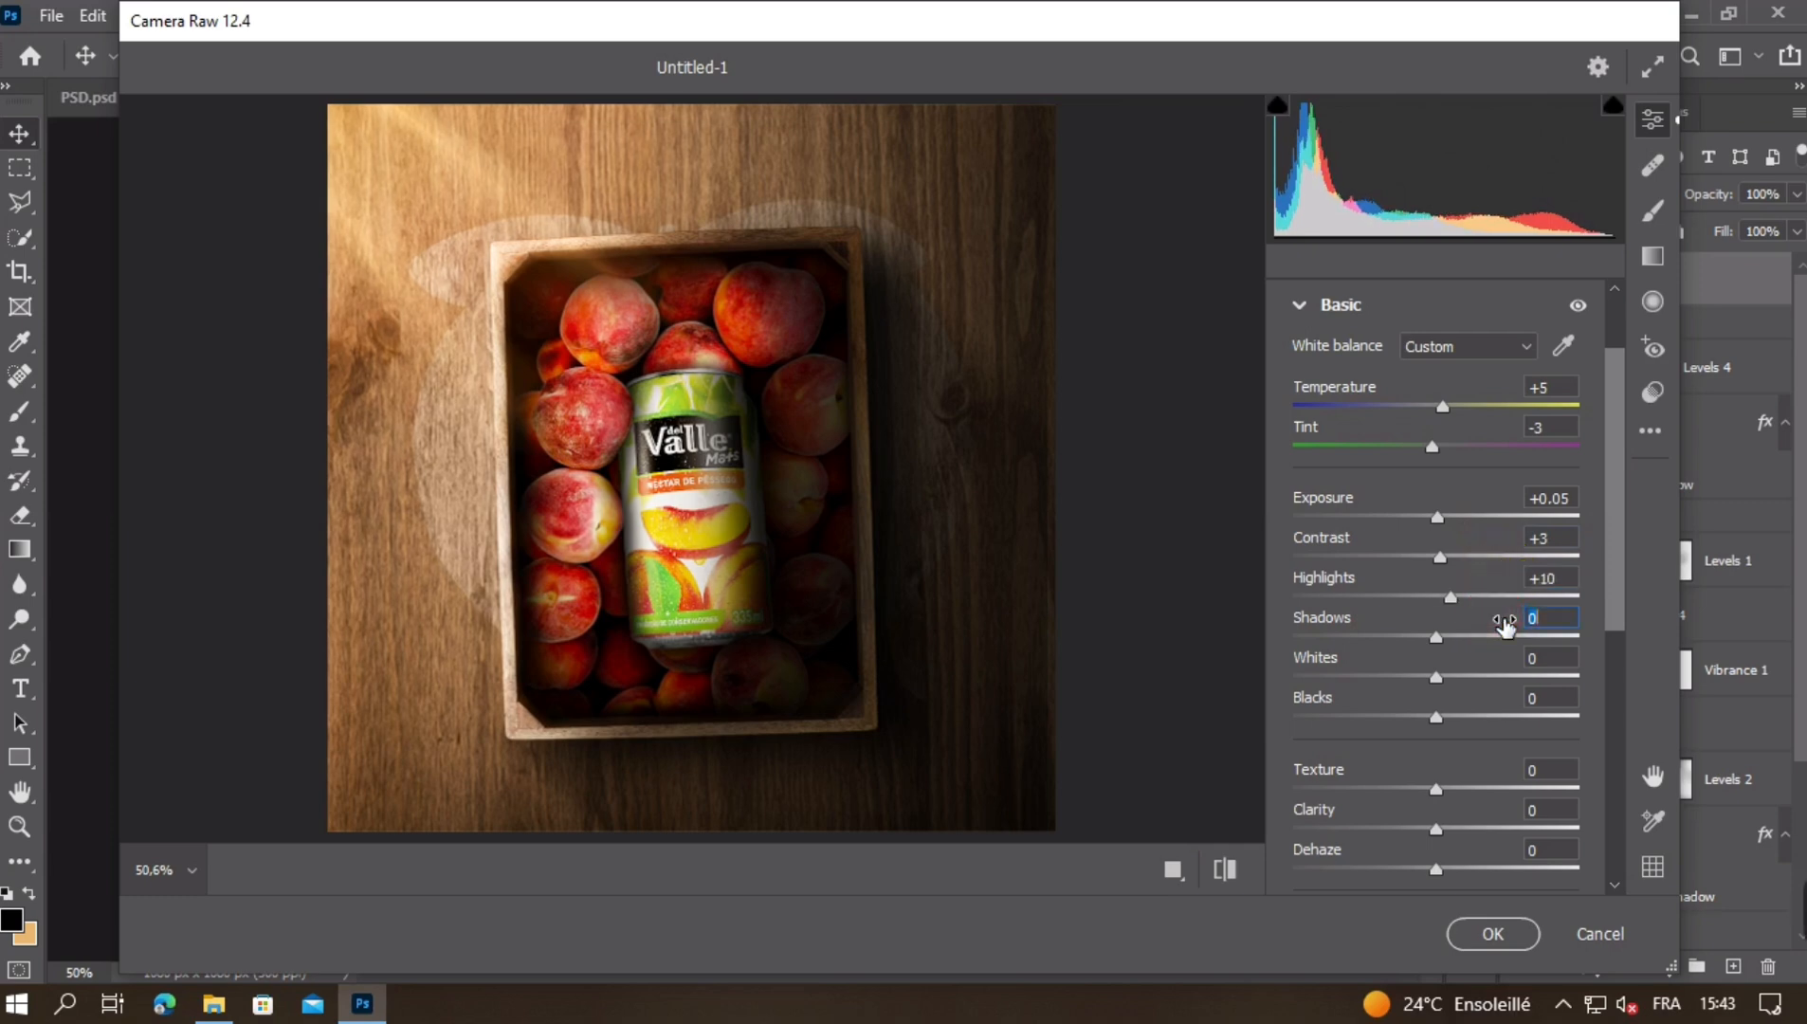
{"action": "left_click", "coordinate": [1487, 653]}
{"action": "left_click_drag", "start_coordinate": [1484, 647], "coordinate": [1480, 633]}
{"action": "left_click", "coordinate": [1490, 703]}
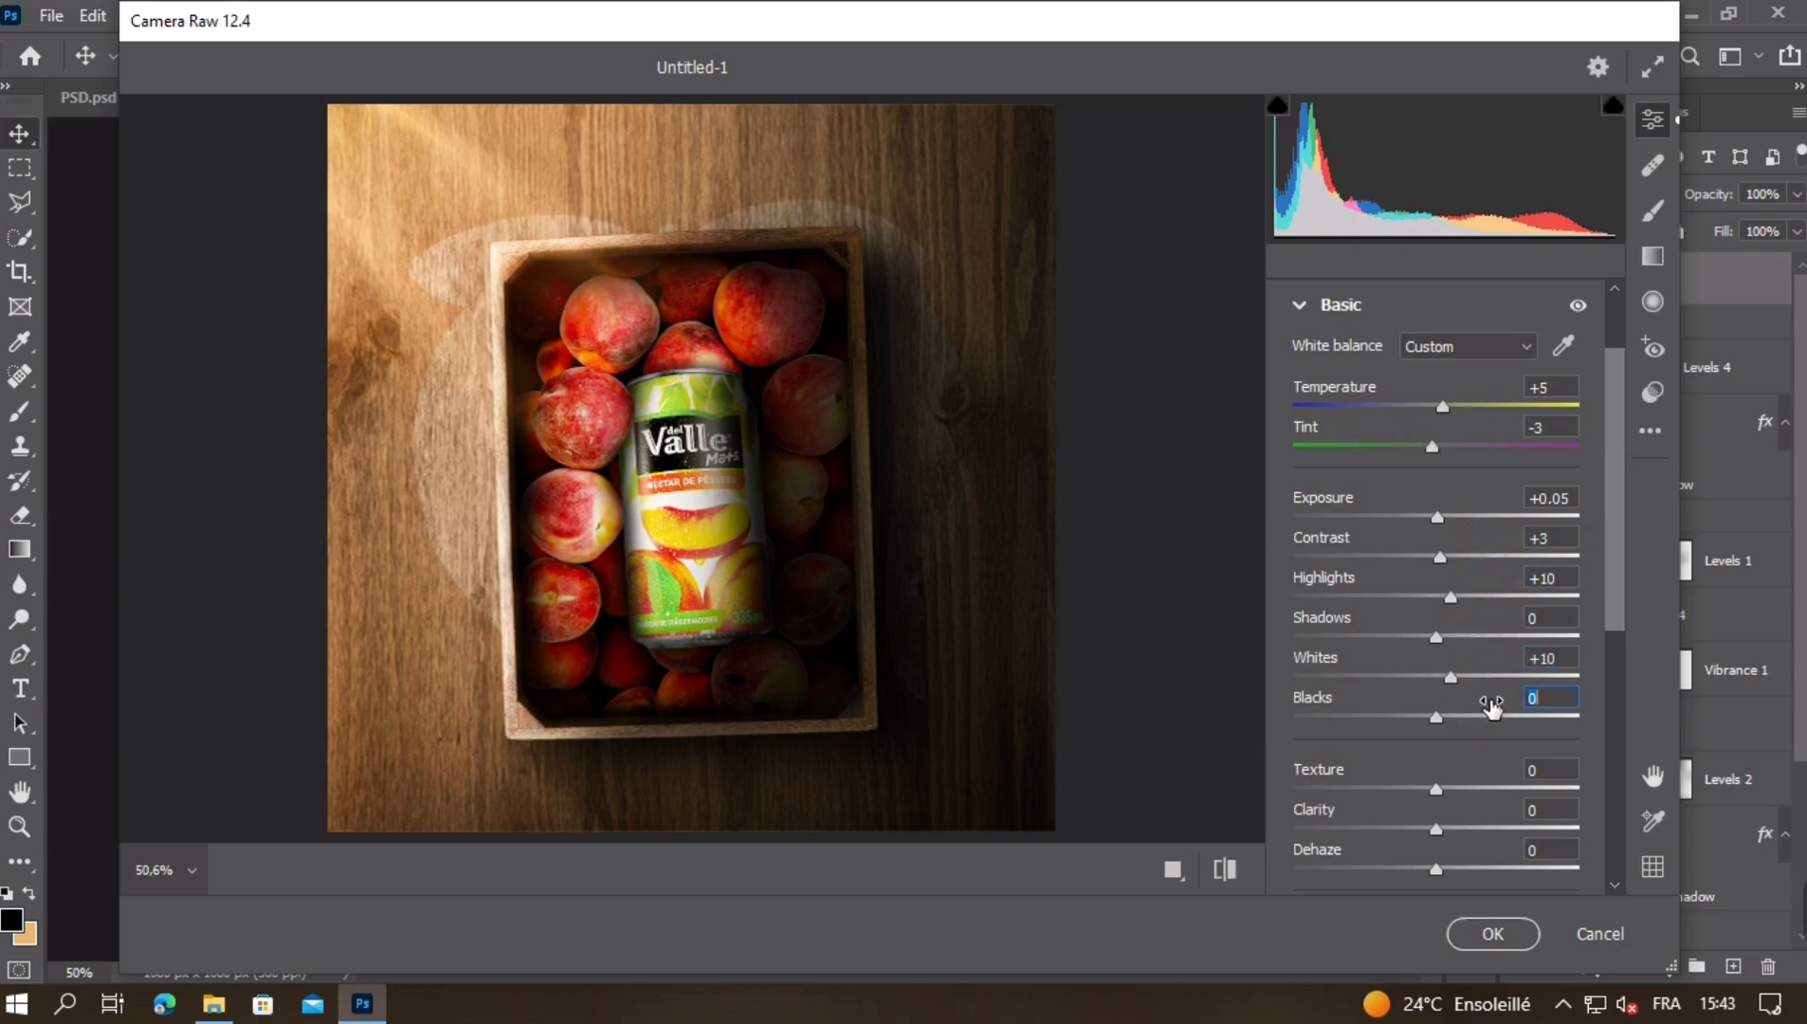
{"action": "type", "text": "-5"}
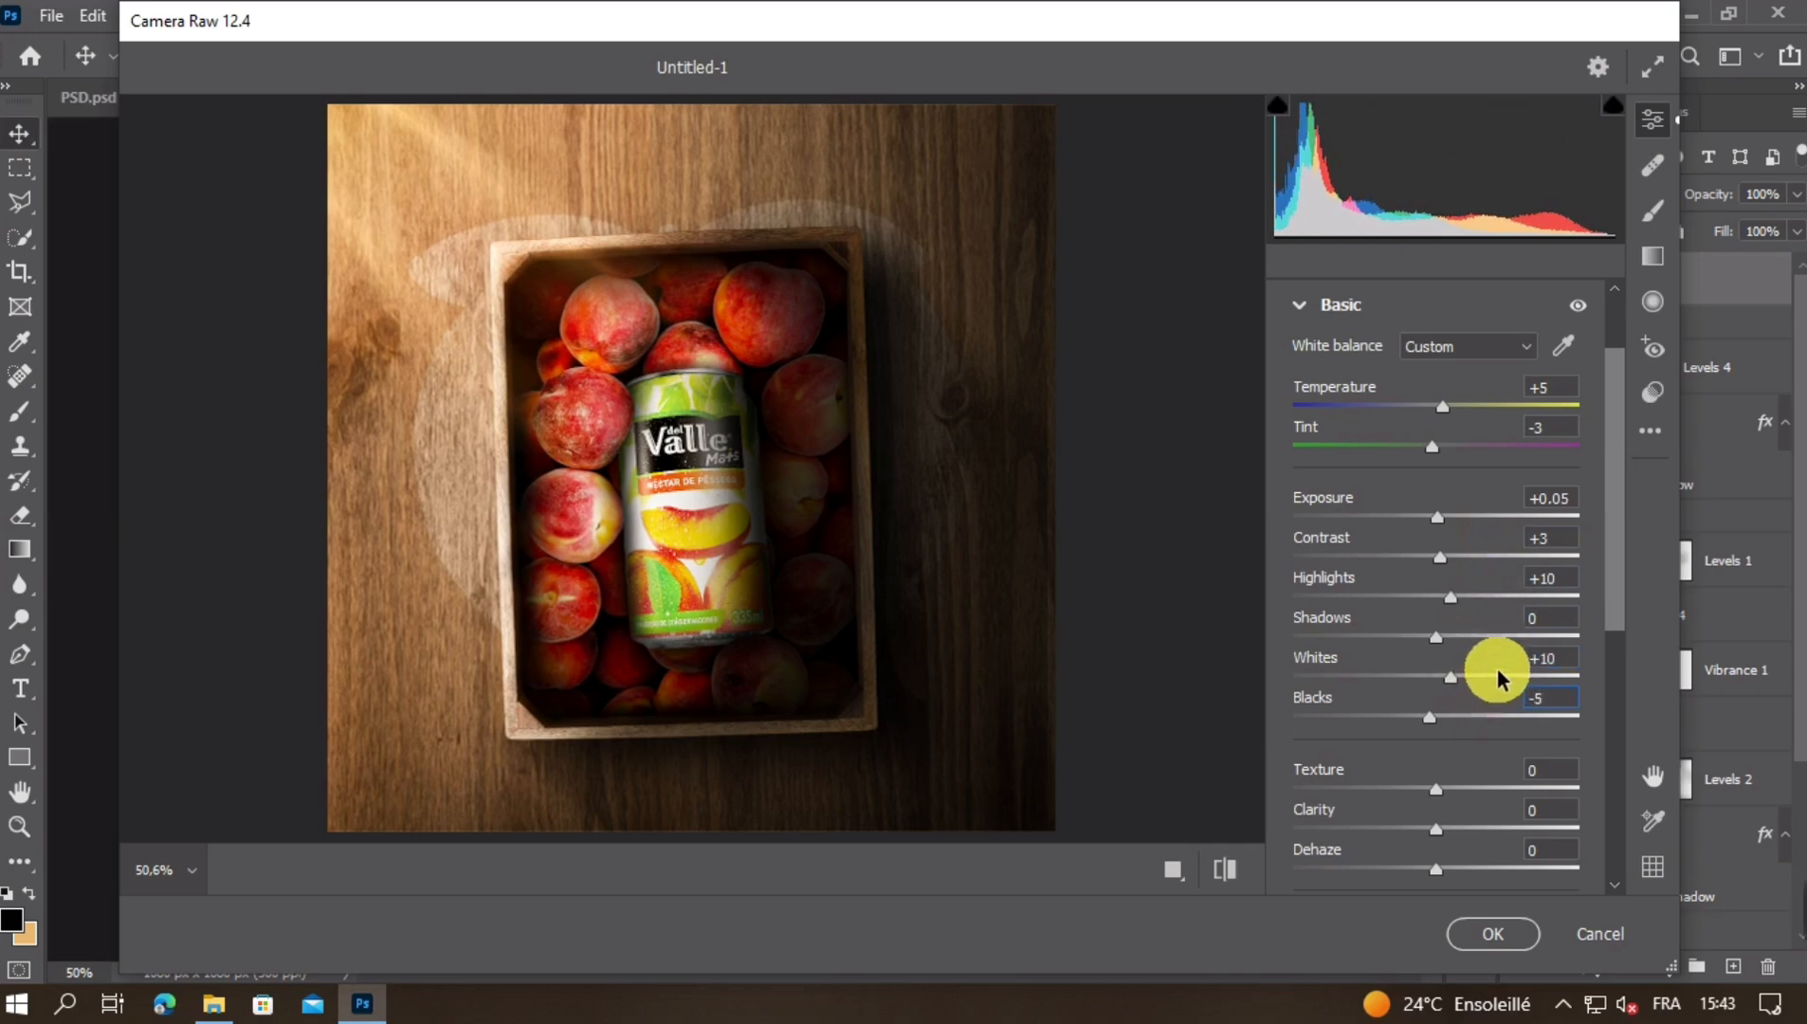
Set Texture to +10 and Clarity to +5 in Camera Raw and check the effect on the smaller preview
{"action": "left_click", "coordinate": [1491, 768]}
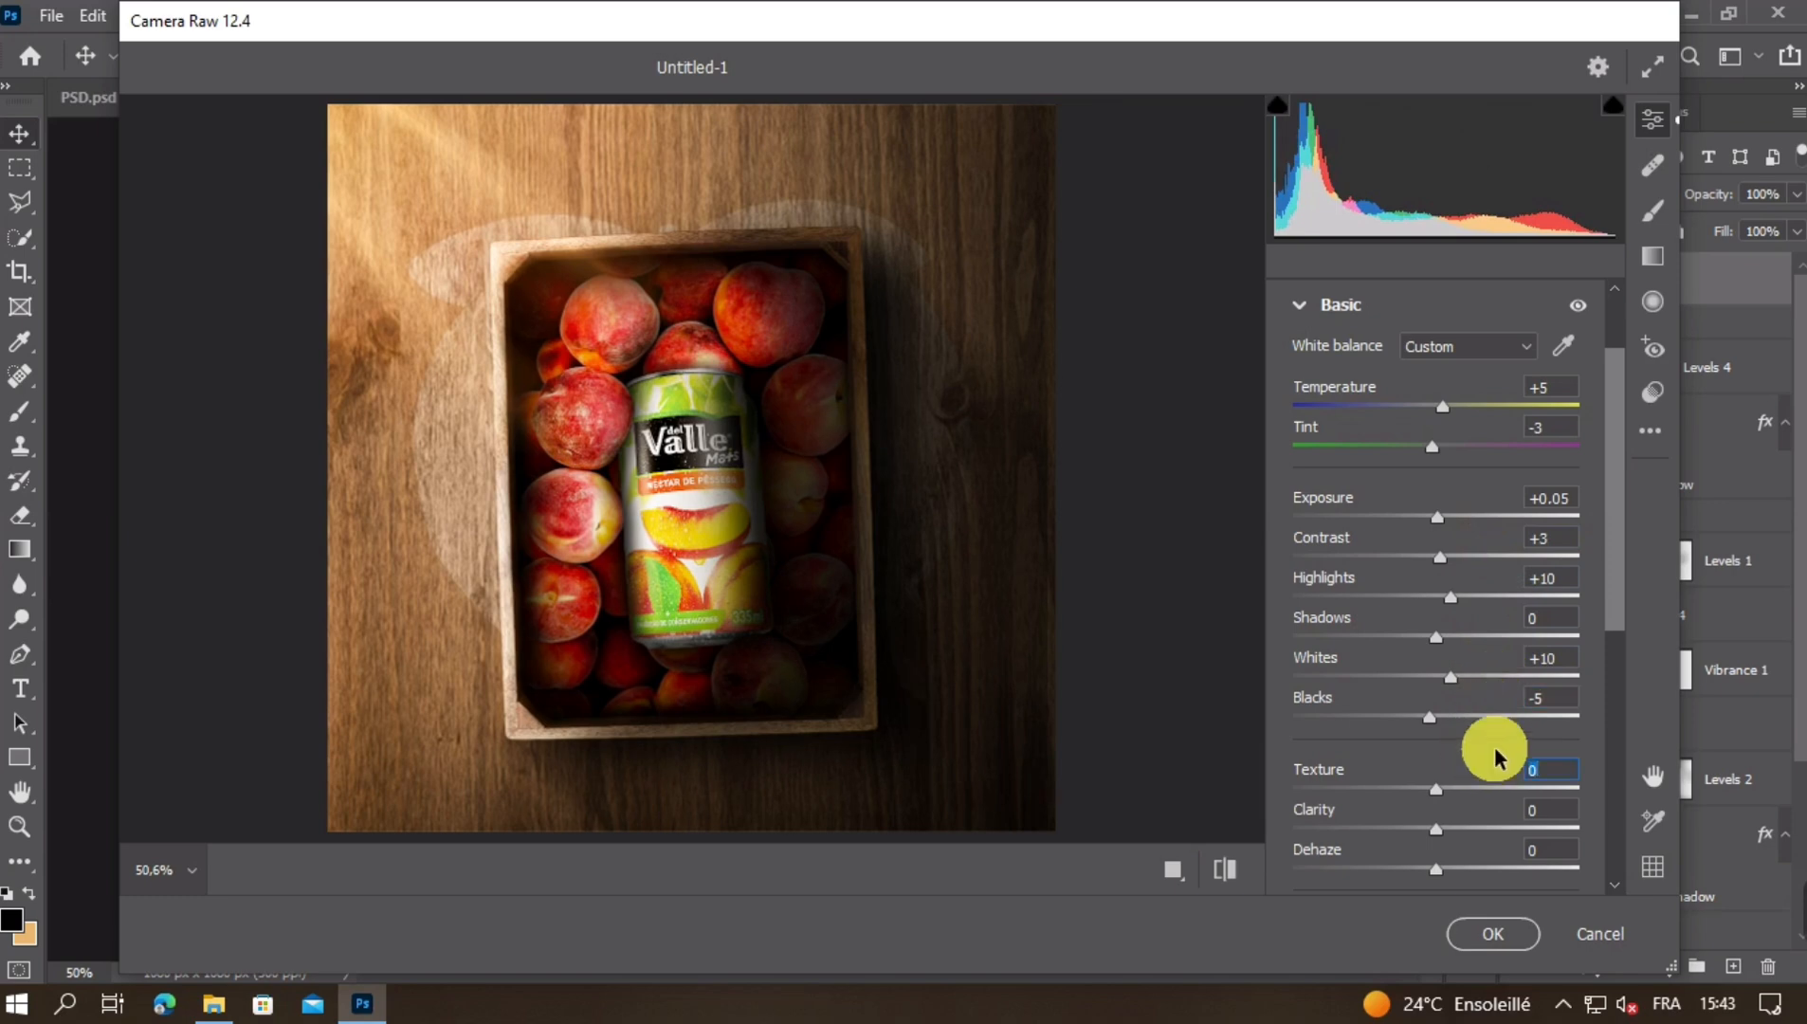
{"action": "type", "text": "10"}
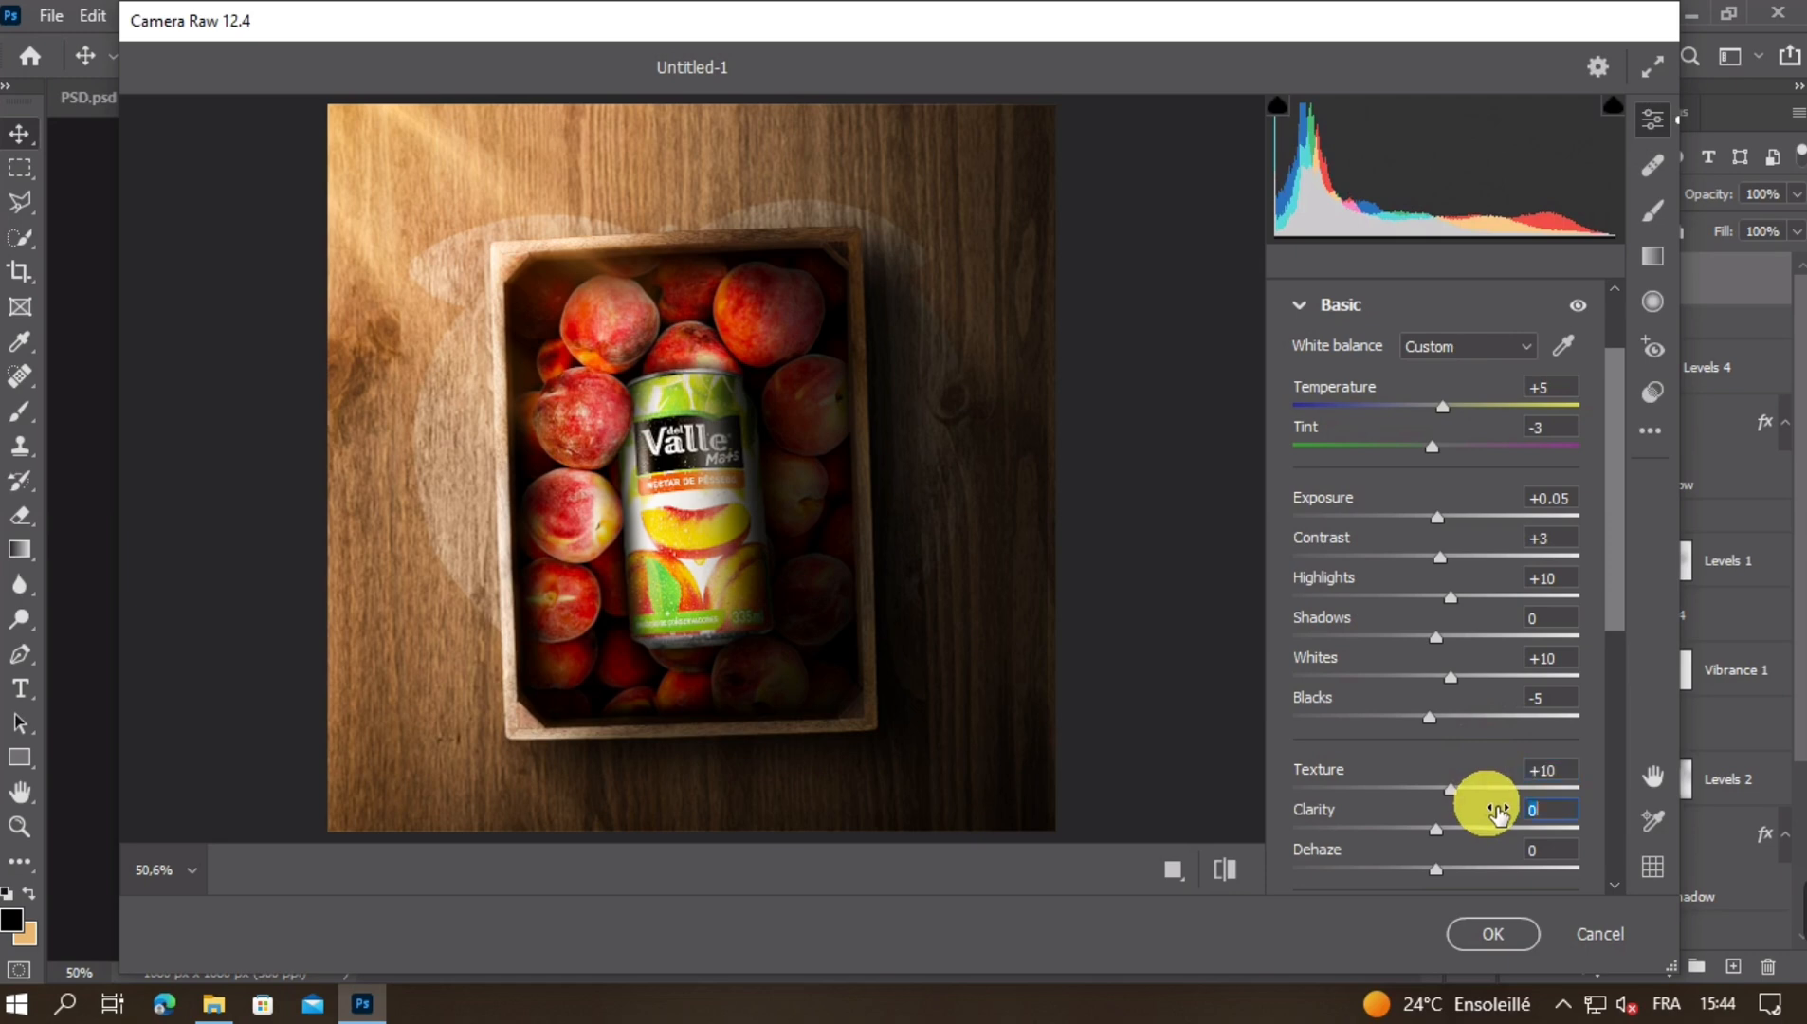
{"action": "type", "text": "5"}
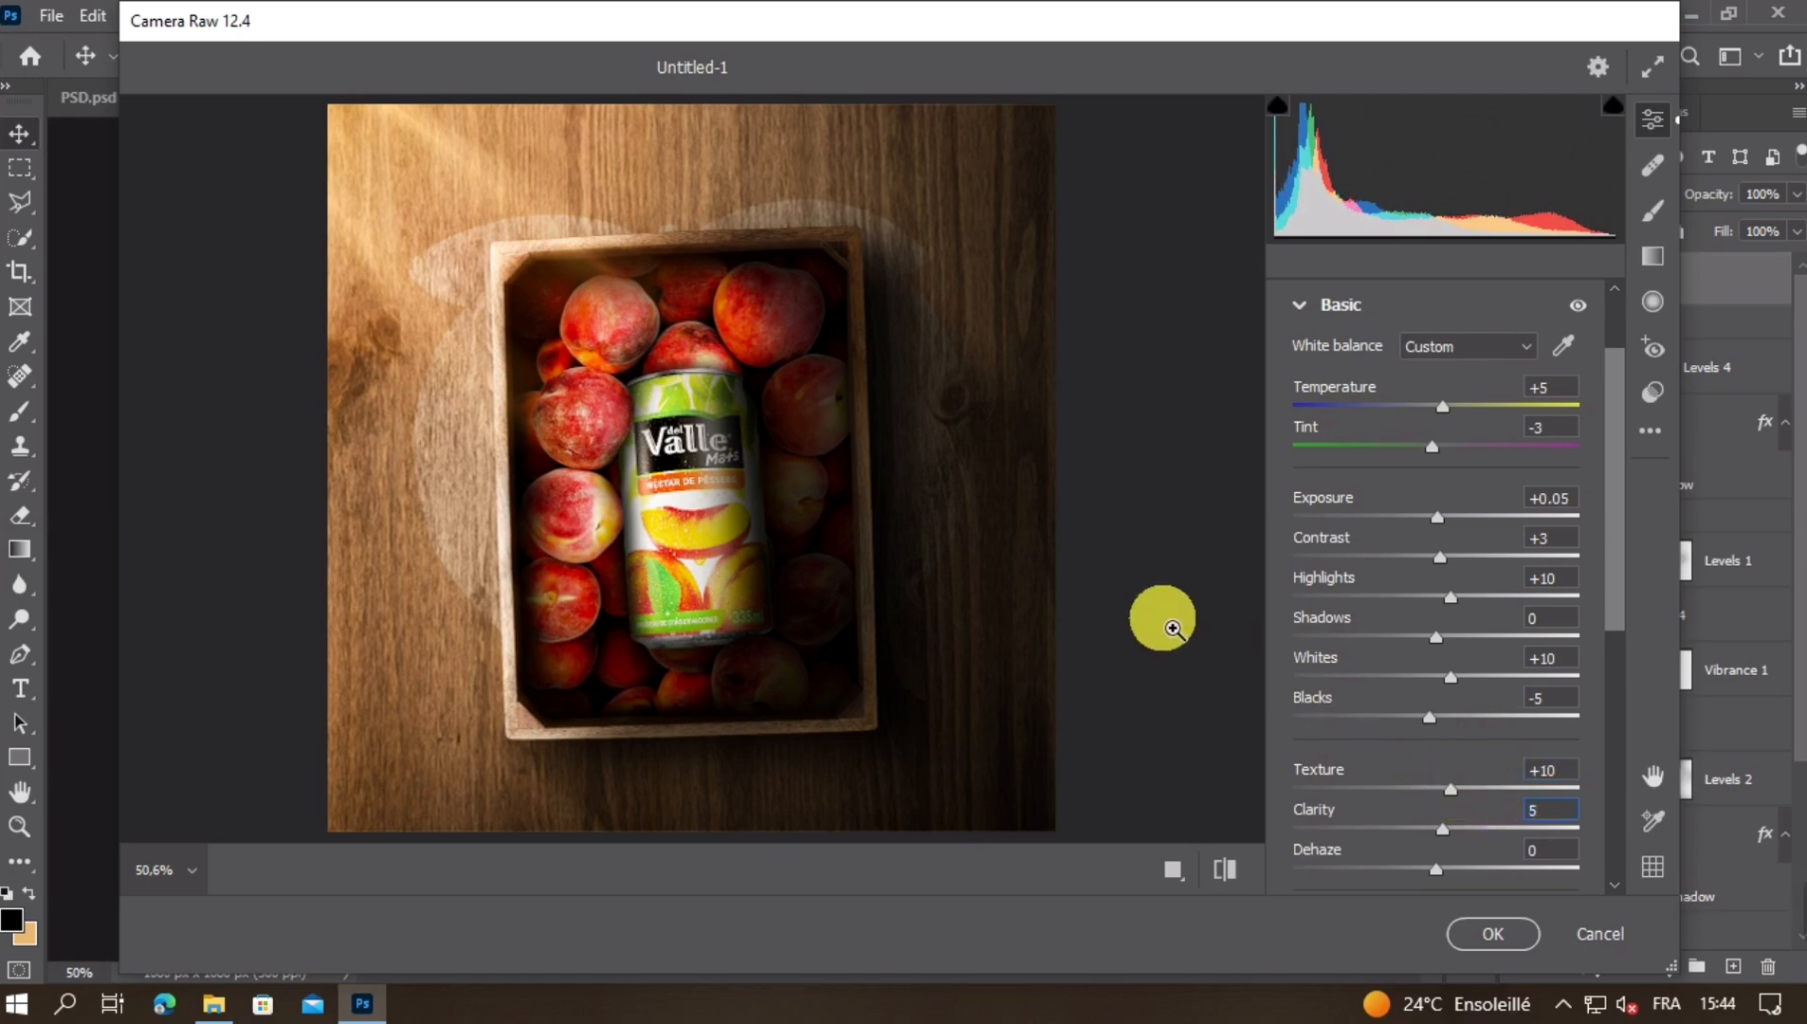
{"action": "scroll", "coordinate": [1075, 589], "scroll_direction": "down", "scroll_amount": 1}
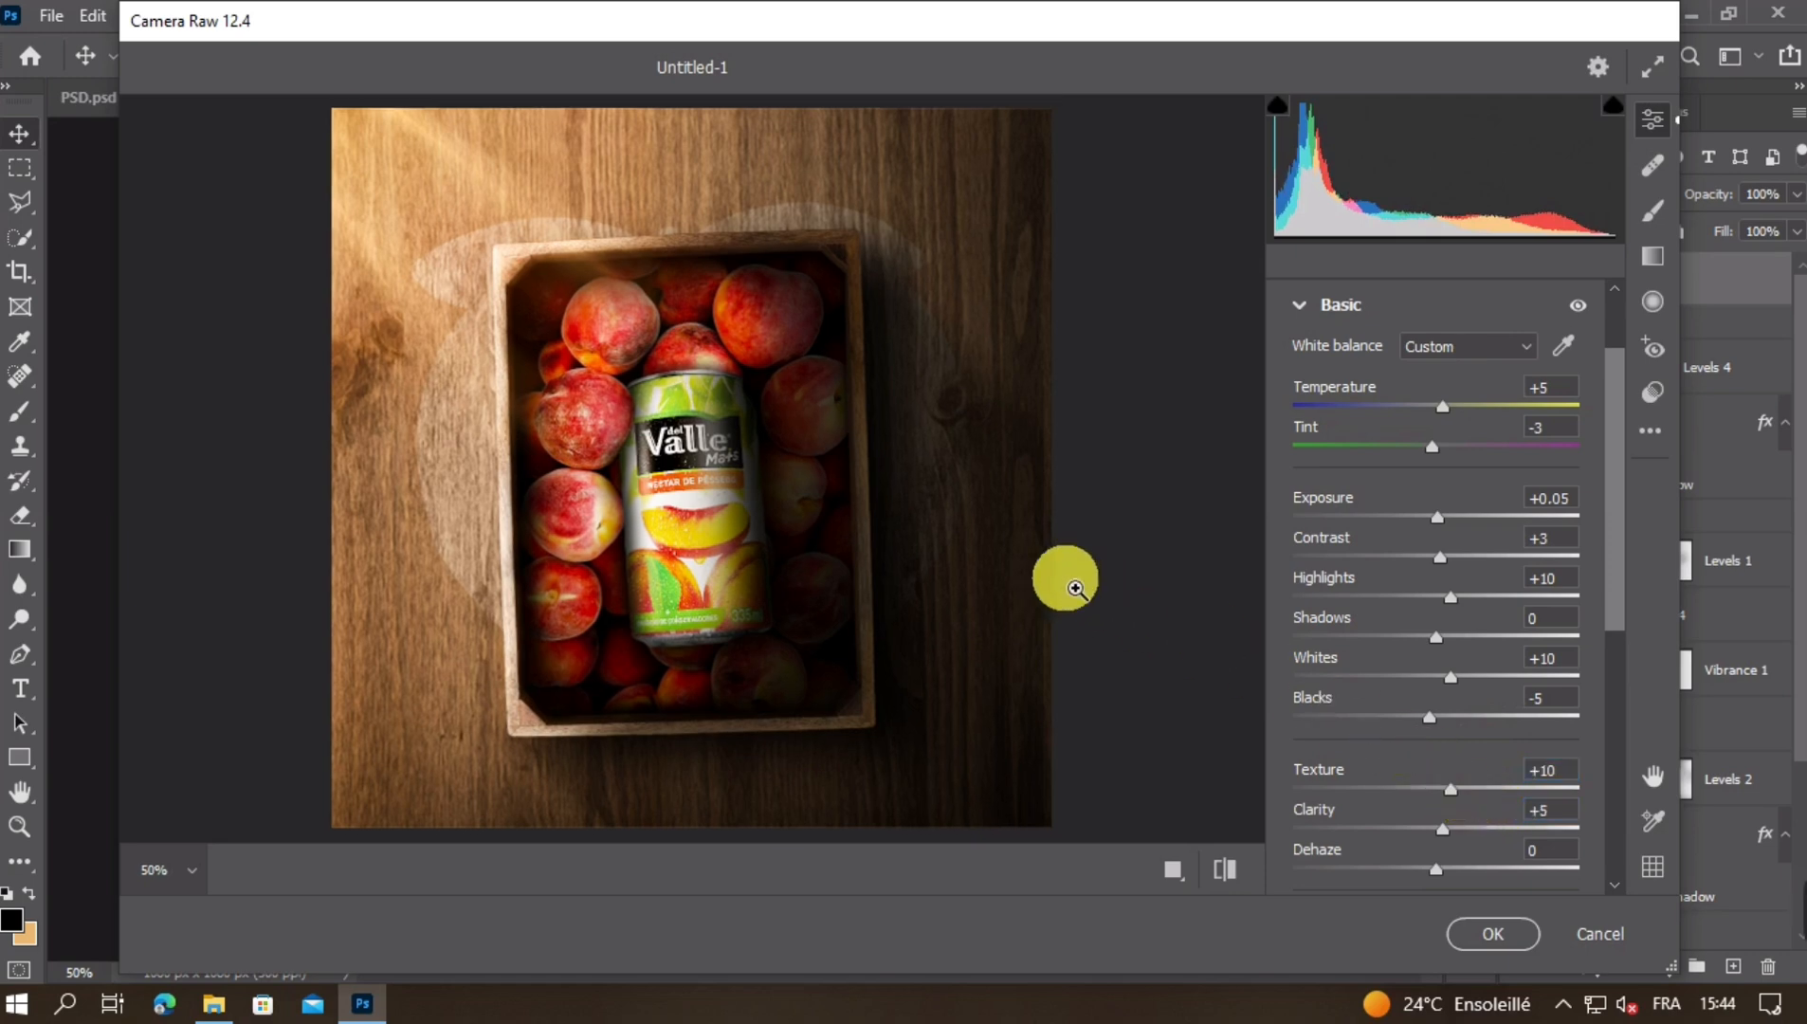
{"action": "scroll", "coordinate": [1076, 589], "scroll_direction": "down", "scroll_amount": 1}
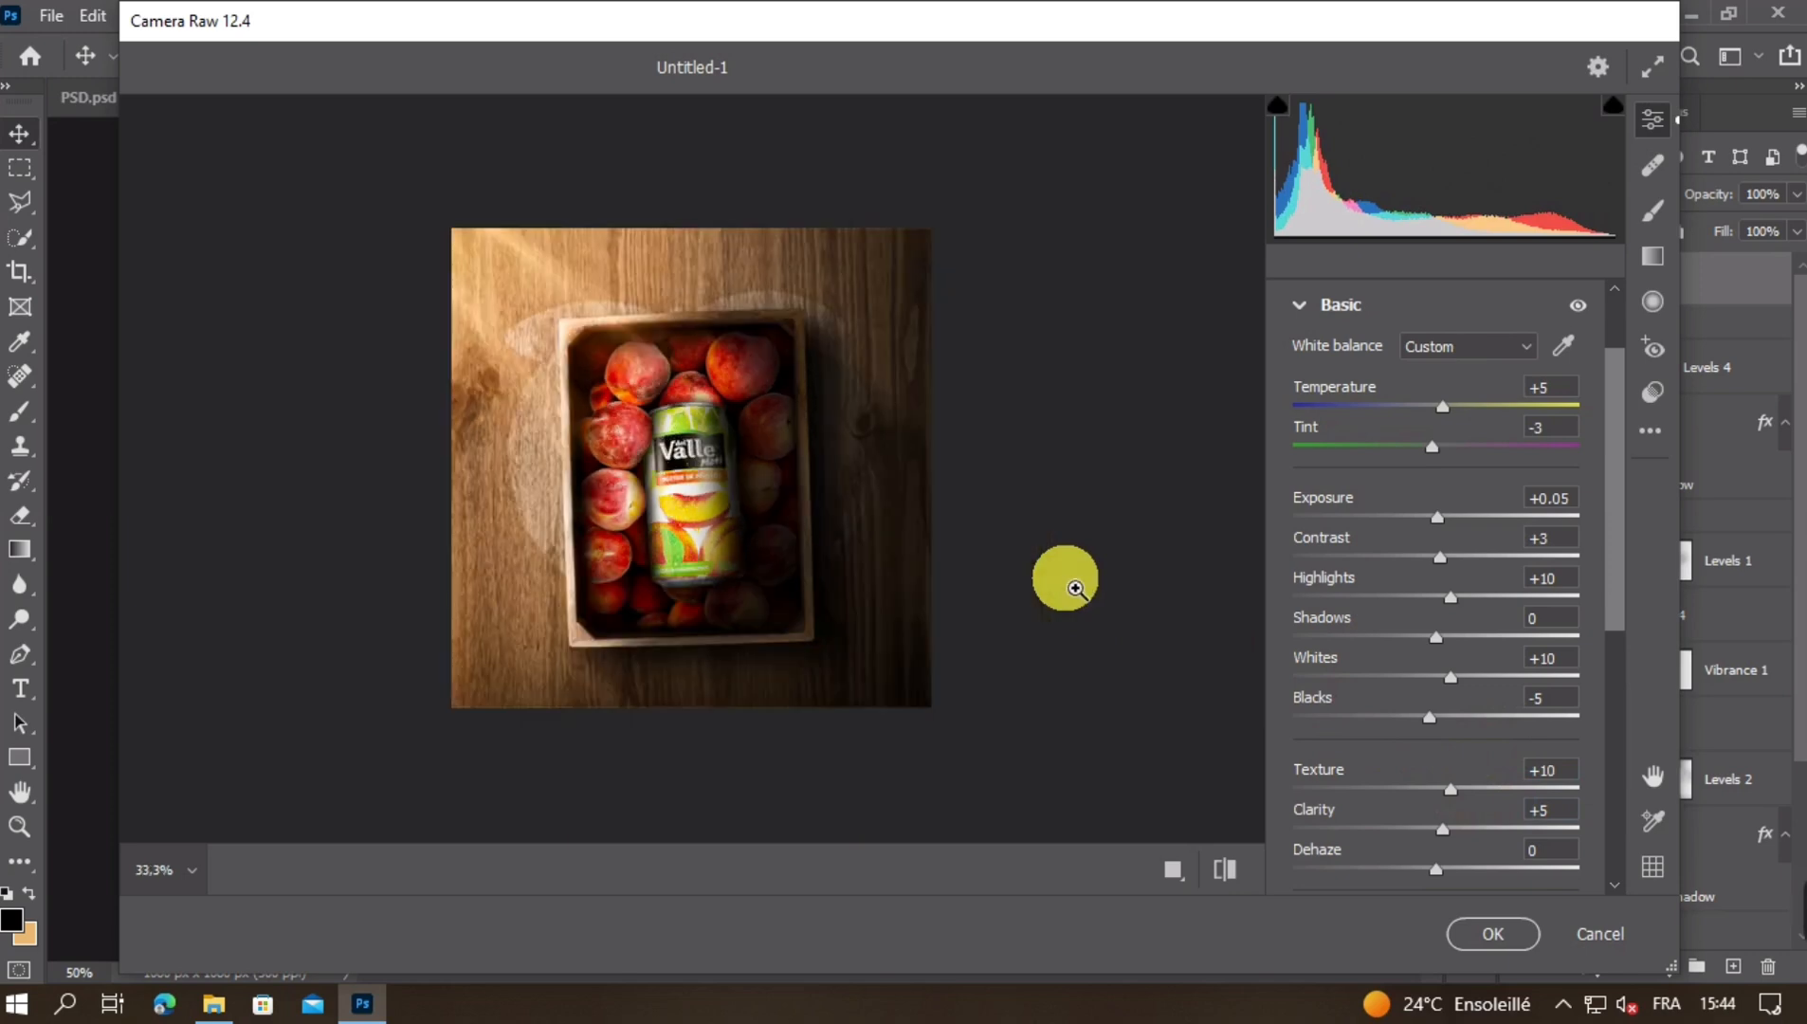
Reduce Texture to +8 and Clarity to +2, and apply the Camera Raw filter to the stamped layer
{"action": "left_click_drag", "start_coordinate": [1515, 782], "coordinate": [1511, 780]}
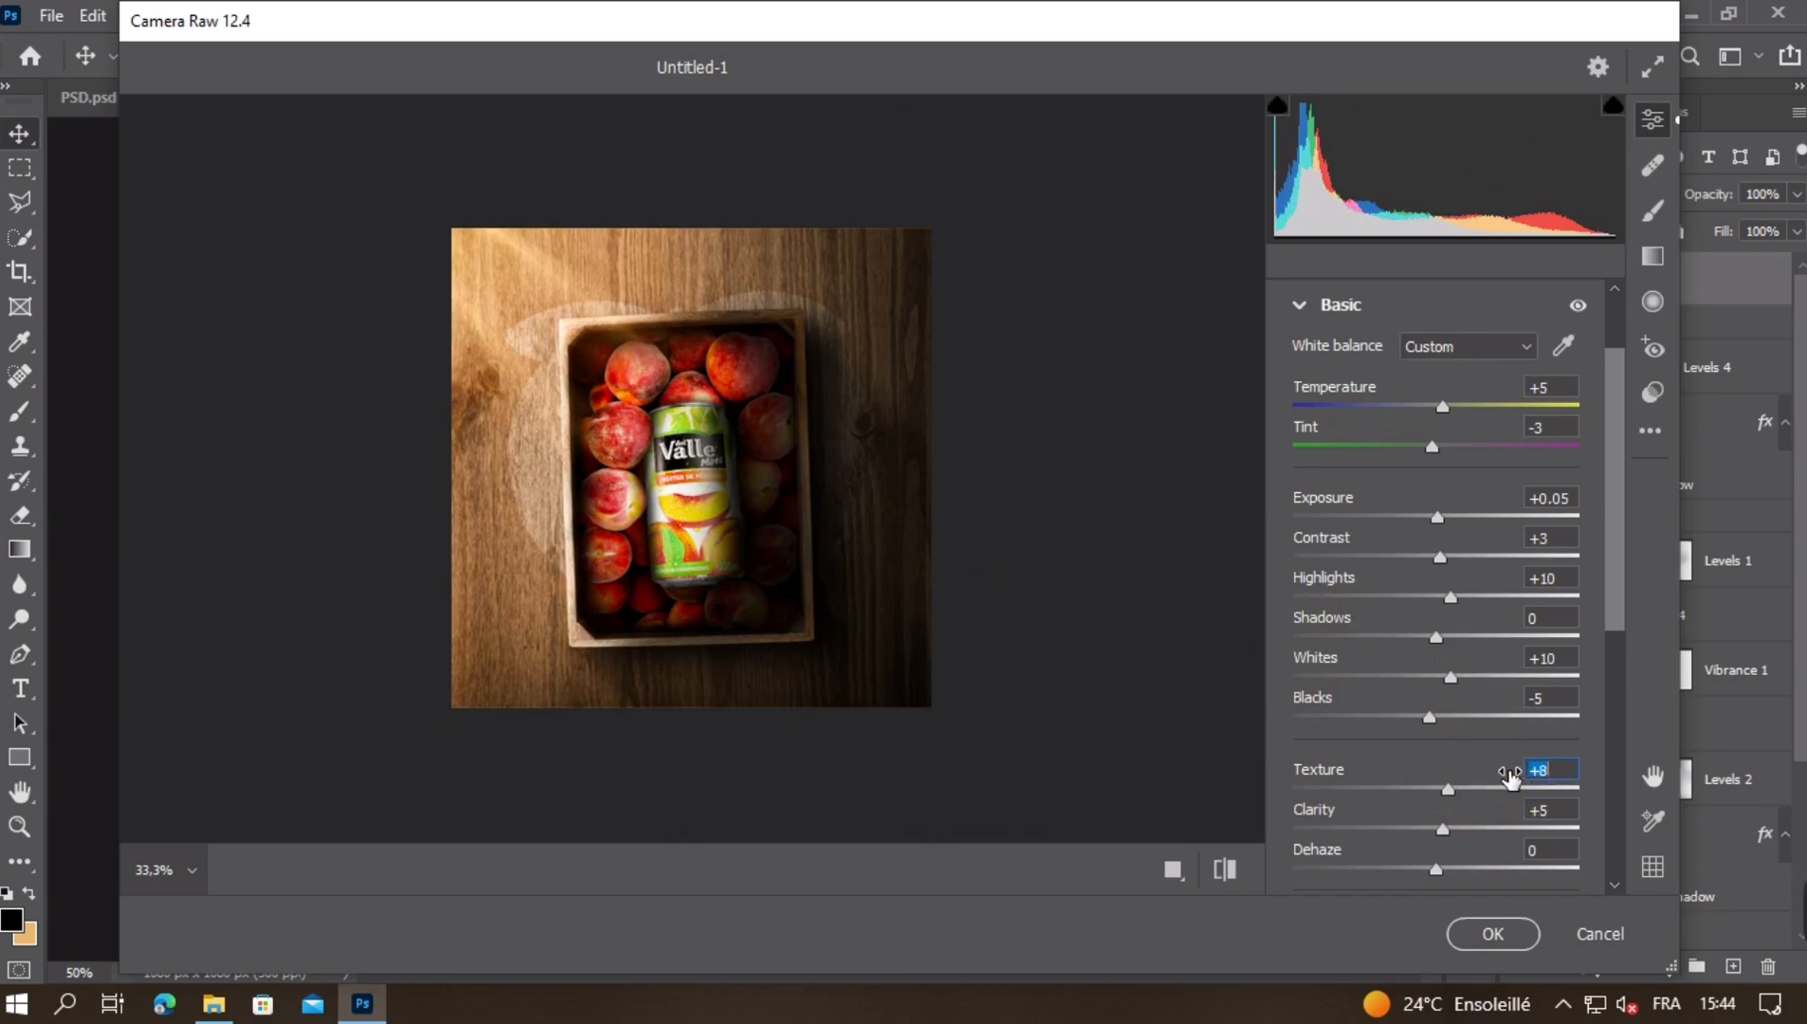
{"action": "left_click", "coordinate": [1505, 818]}
{"action": "left_click_drag", "start_coordinate": [1505, 818], "coordinate": [1503, 817]}
{"action": "scroll", "coordinate": [1480, 736], "scroll_direction": "down", "scroll_amount": 3}
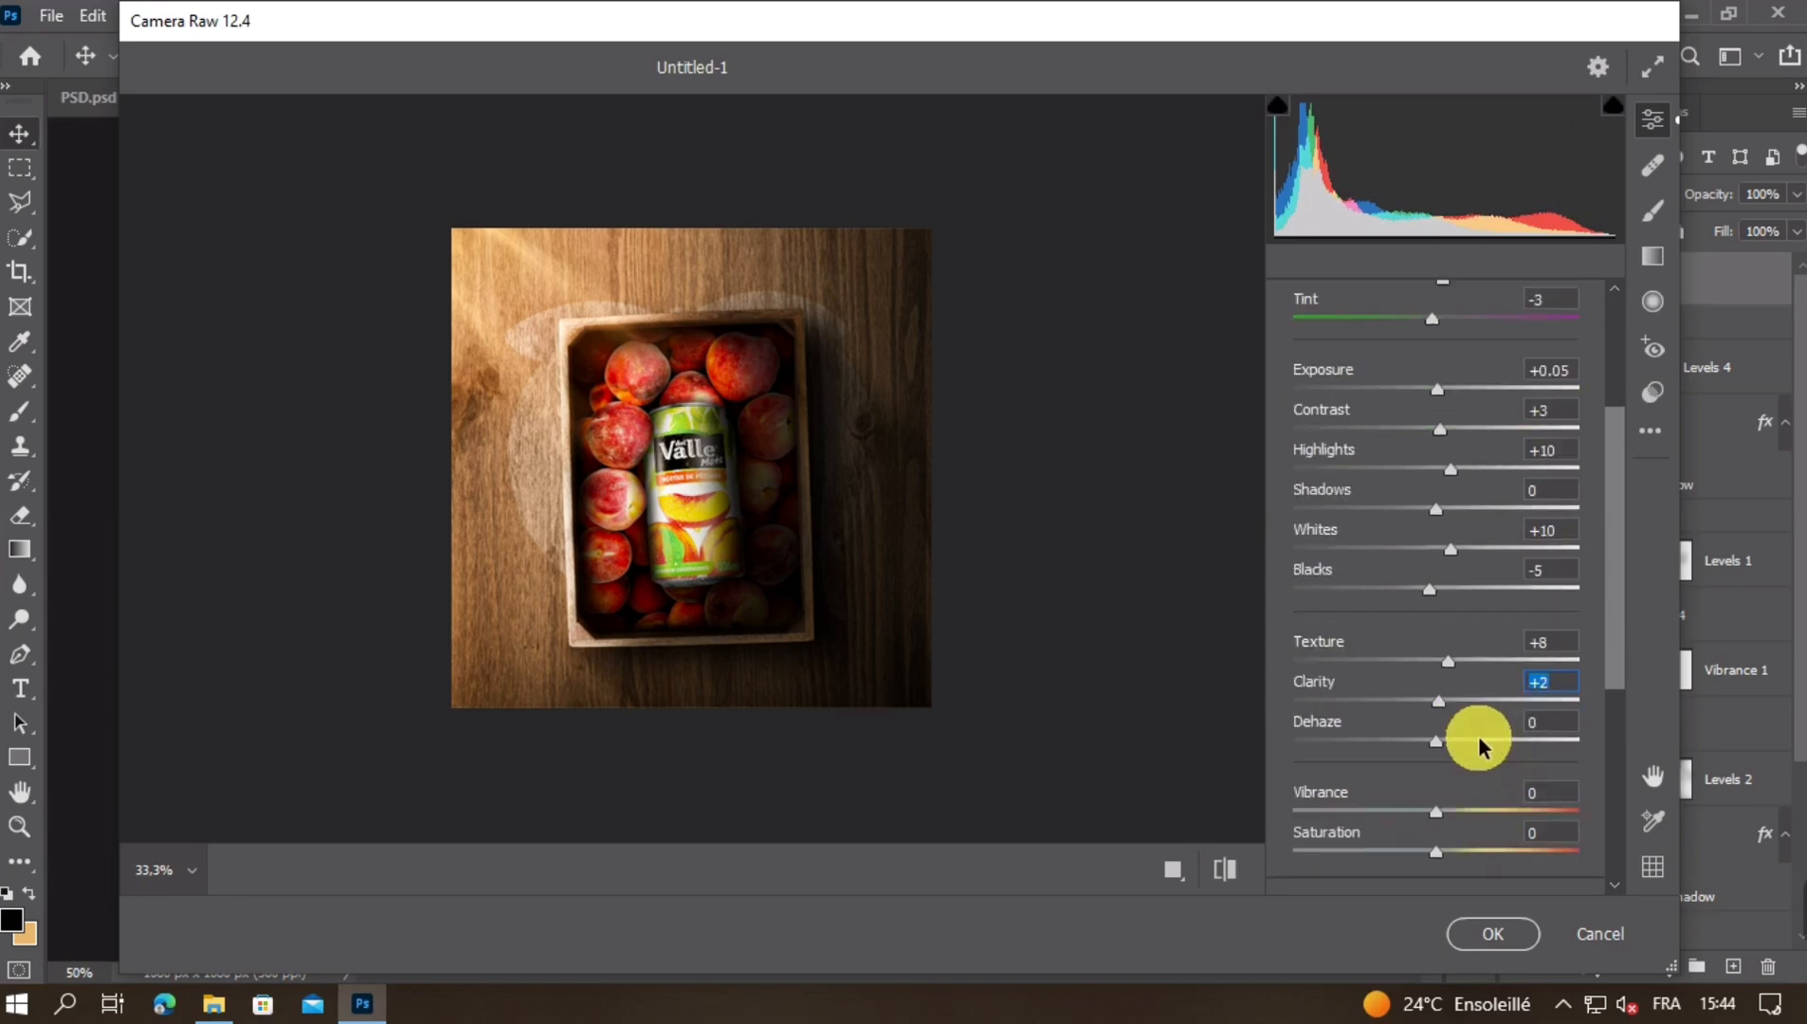
{"action": "scroll", "coordinate": [1480, 736], "scroll_direction": "down", "scroll_amount": 2}
{"action": "scroll", "coordinate": [1468, 617], "scroll_direction": "up", "scroll_amount": 3}
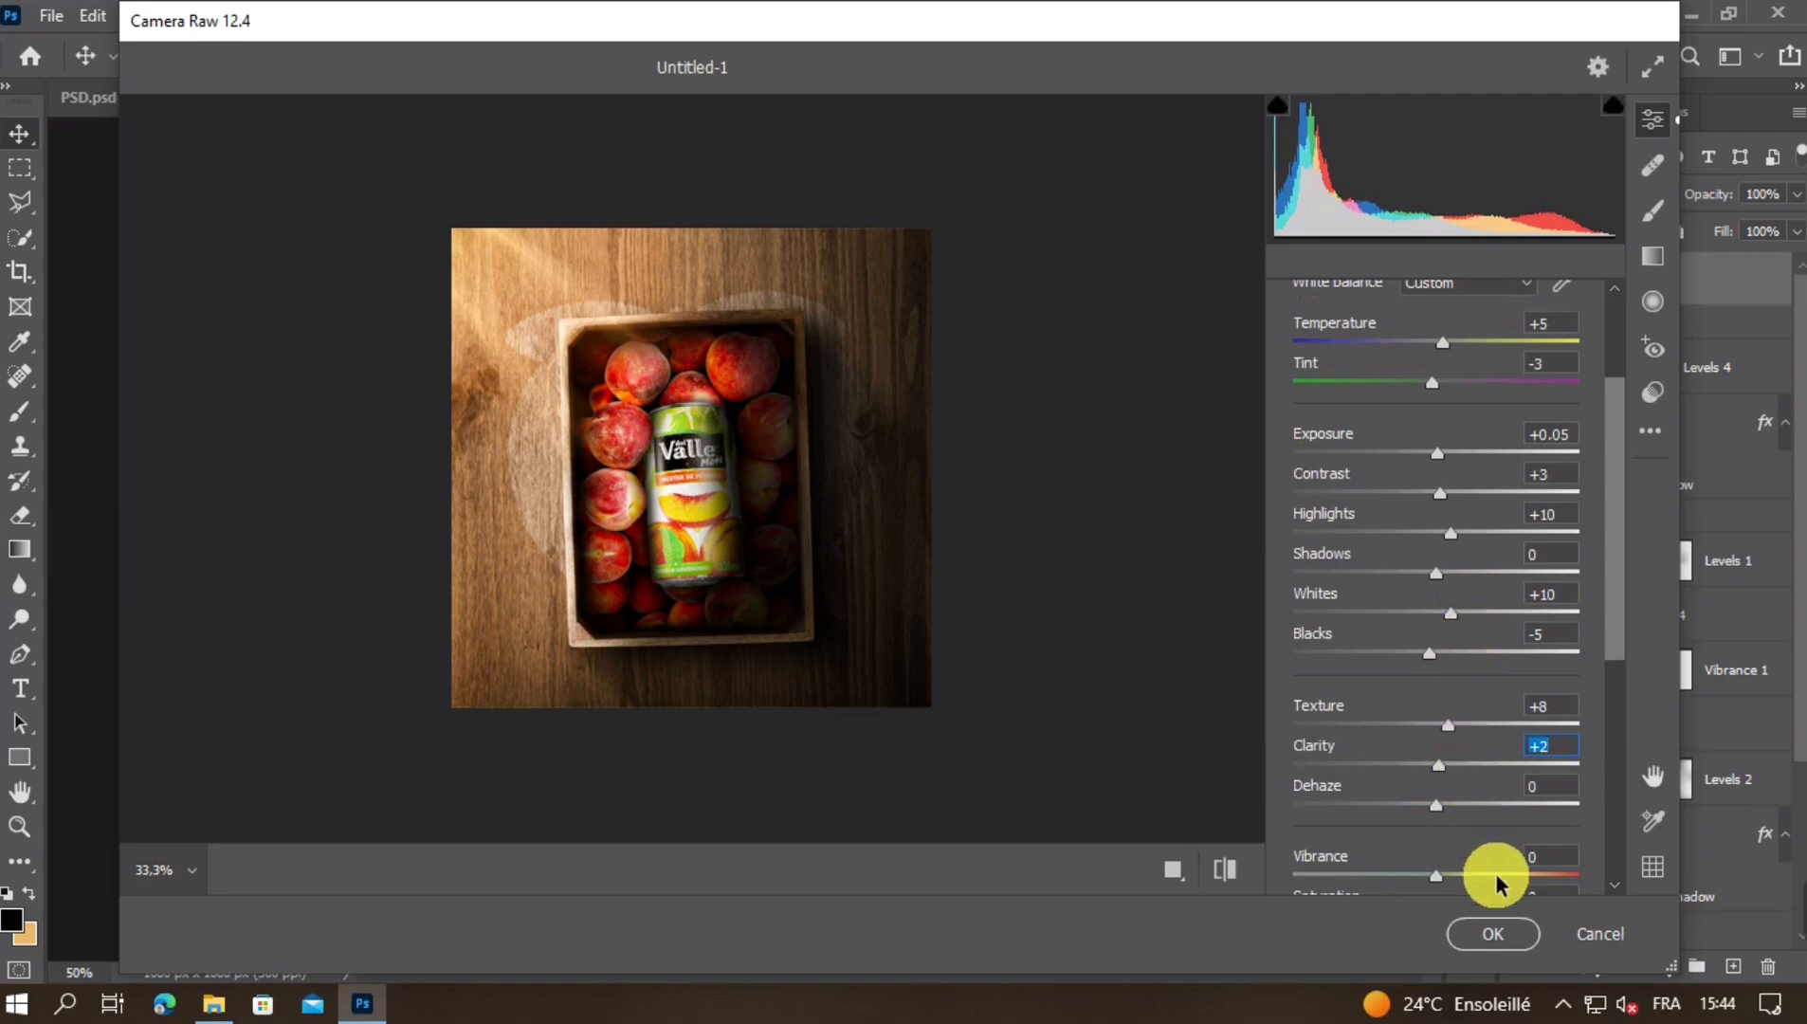
{"action": "left_click", "coordinate": [1493, 933]}
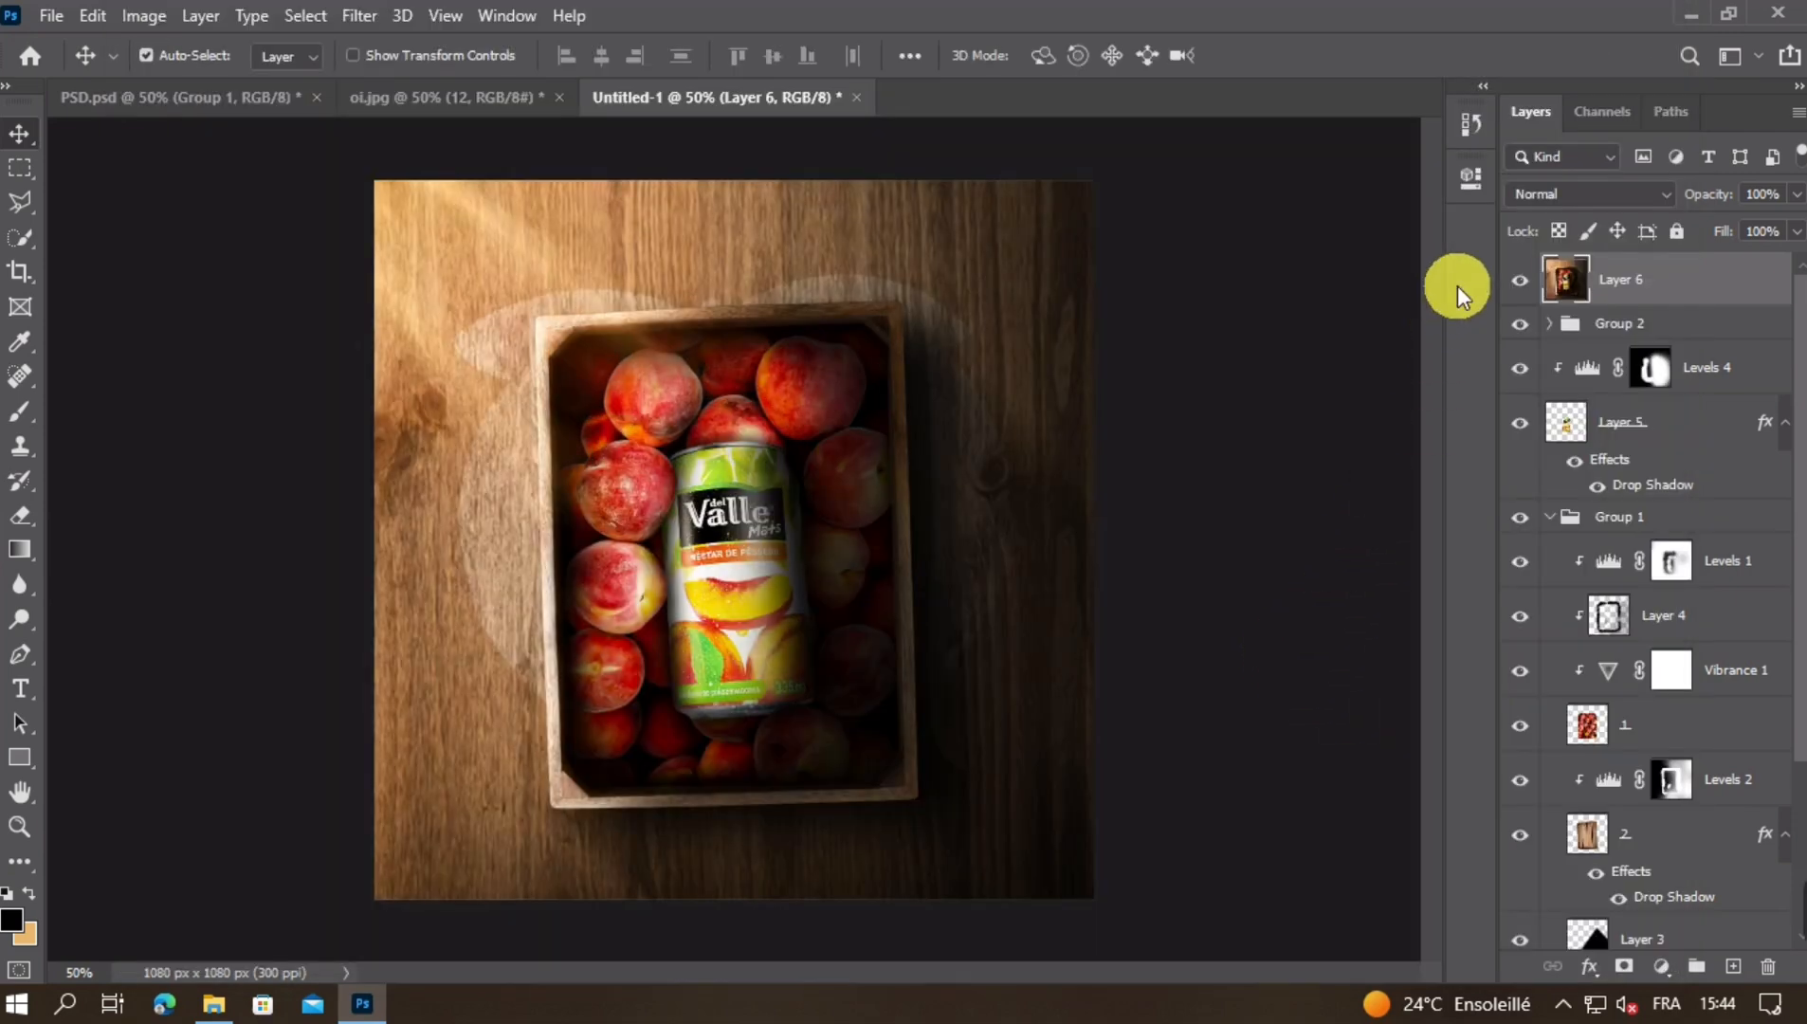
Compare the composite with and without the Camera Raw graded layer, examining it at several zoom levels
{"action": "left_click", "coordinate": [1521, 282]}
{"action": "left_click", "coordinate": [1520, 282]}
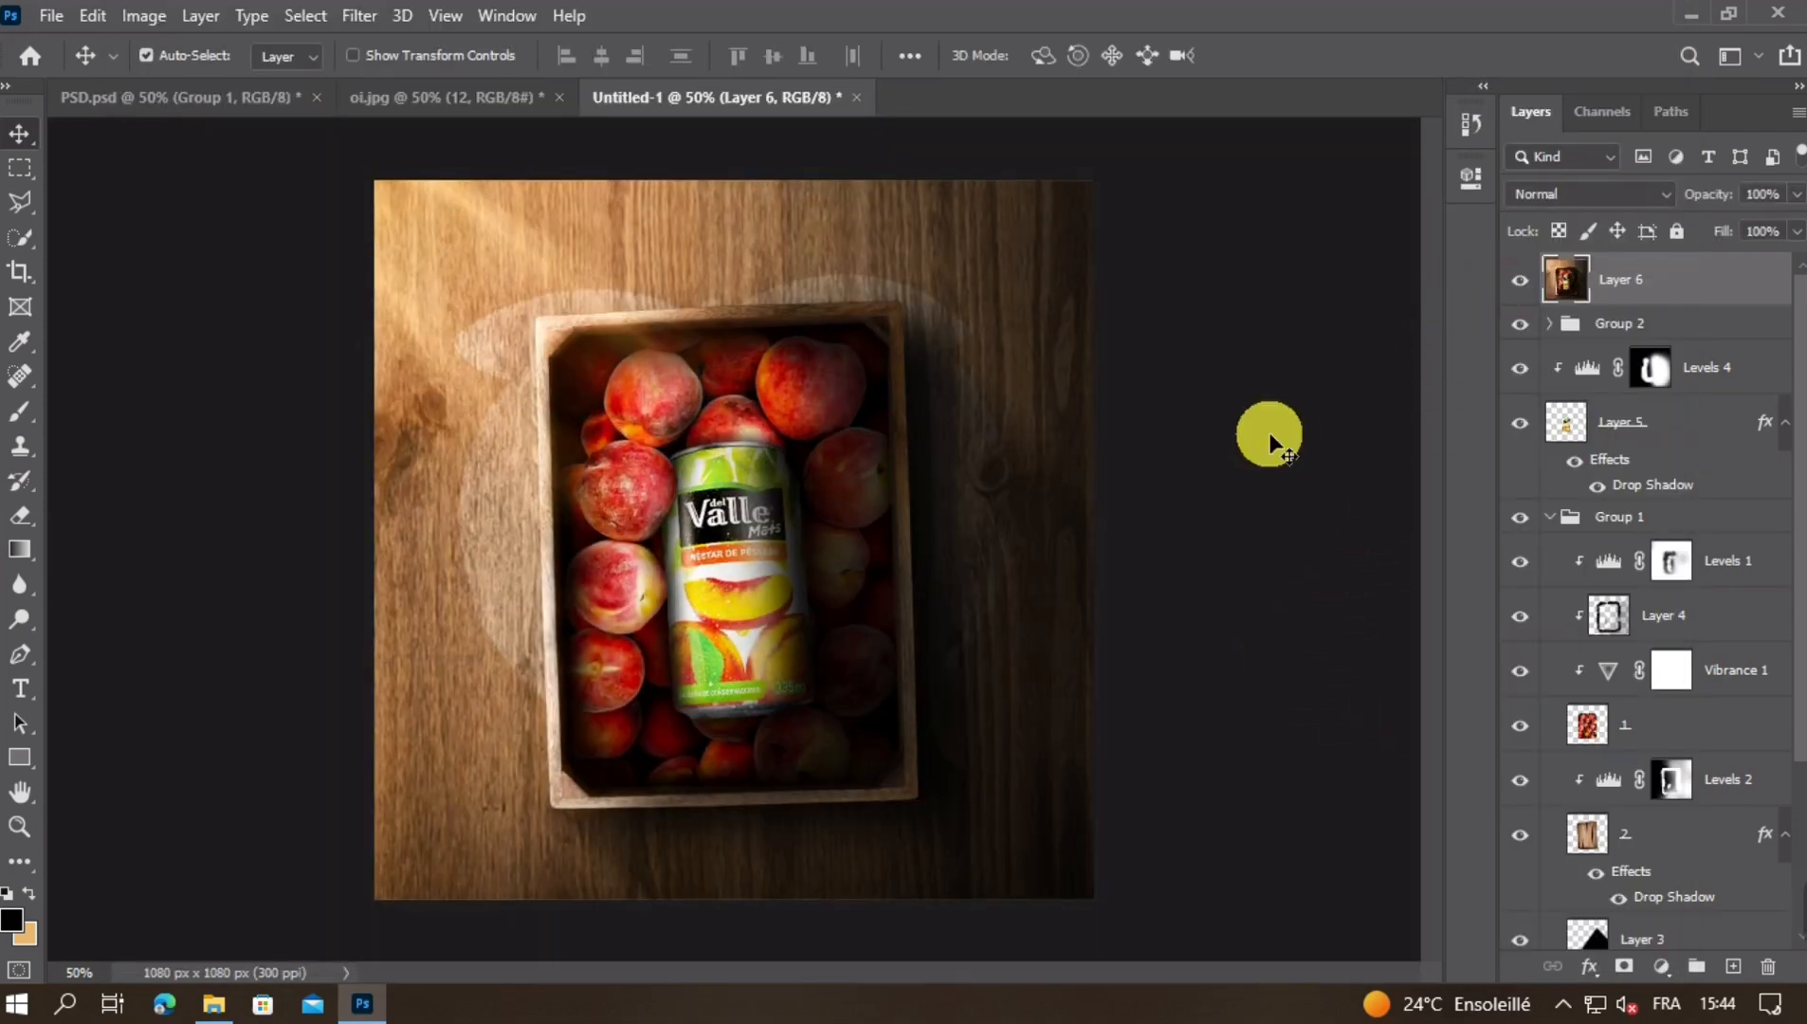
{"action": "key", "text": "ctrl+minus"}
{"action": "key", "text": "ctrl+minus"}
{"action": "key", "text": "ctrl+minus"}
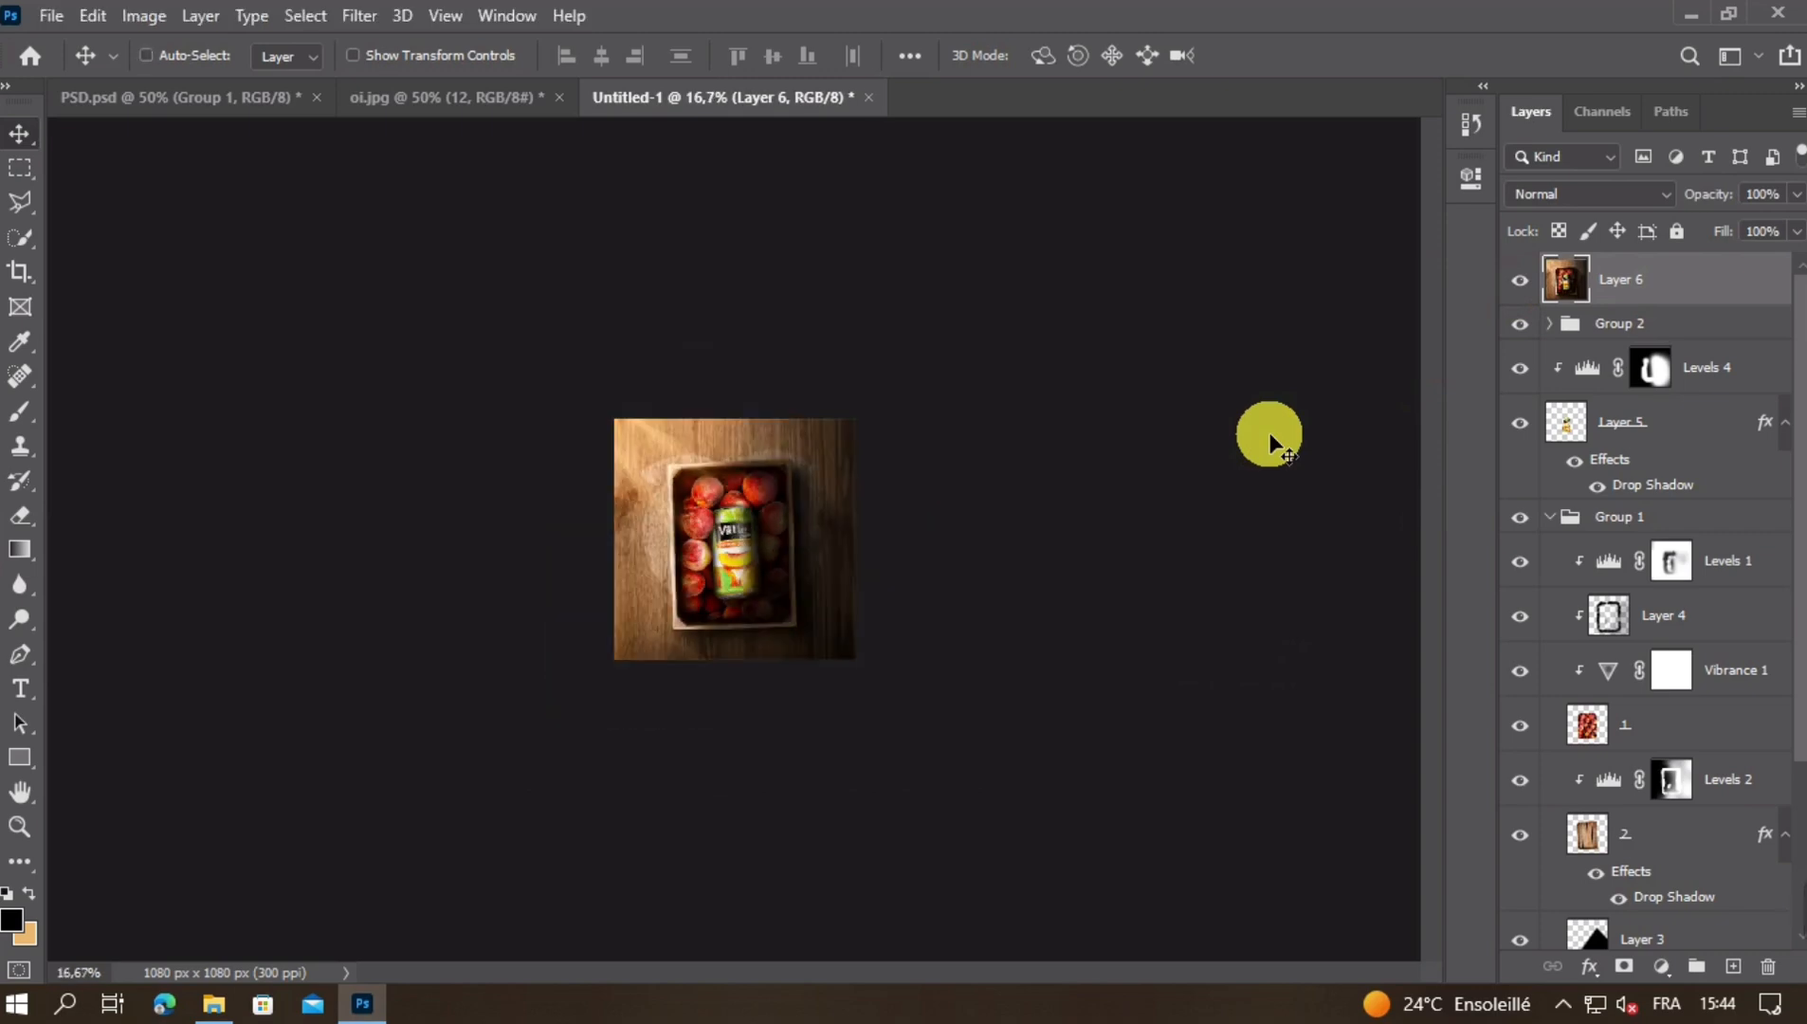
{"action": "key", "text": "ctrl+plus"}
{"action": "key", "text": "ctrl+plus"}
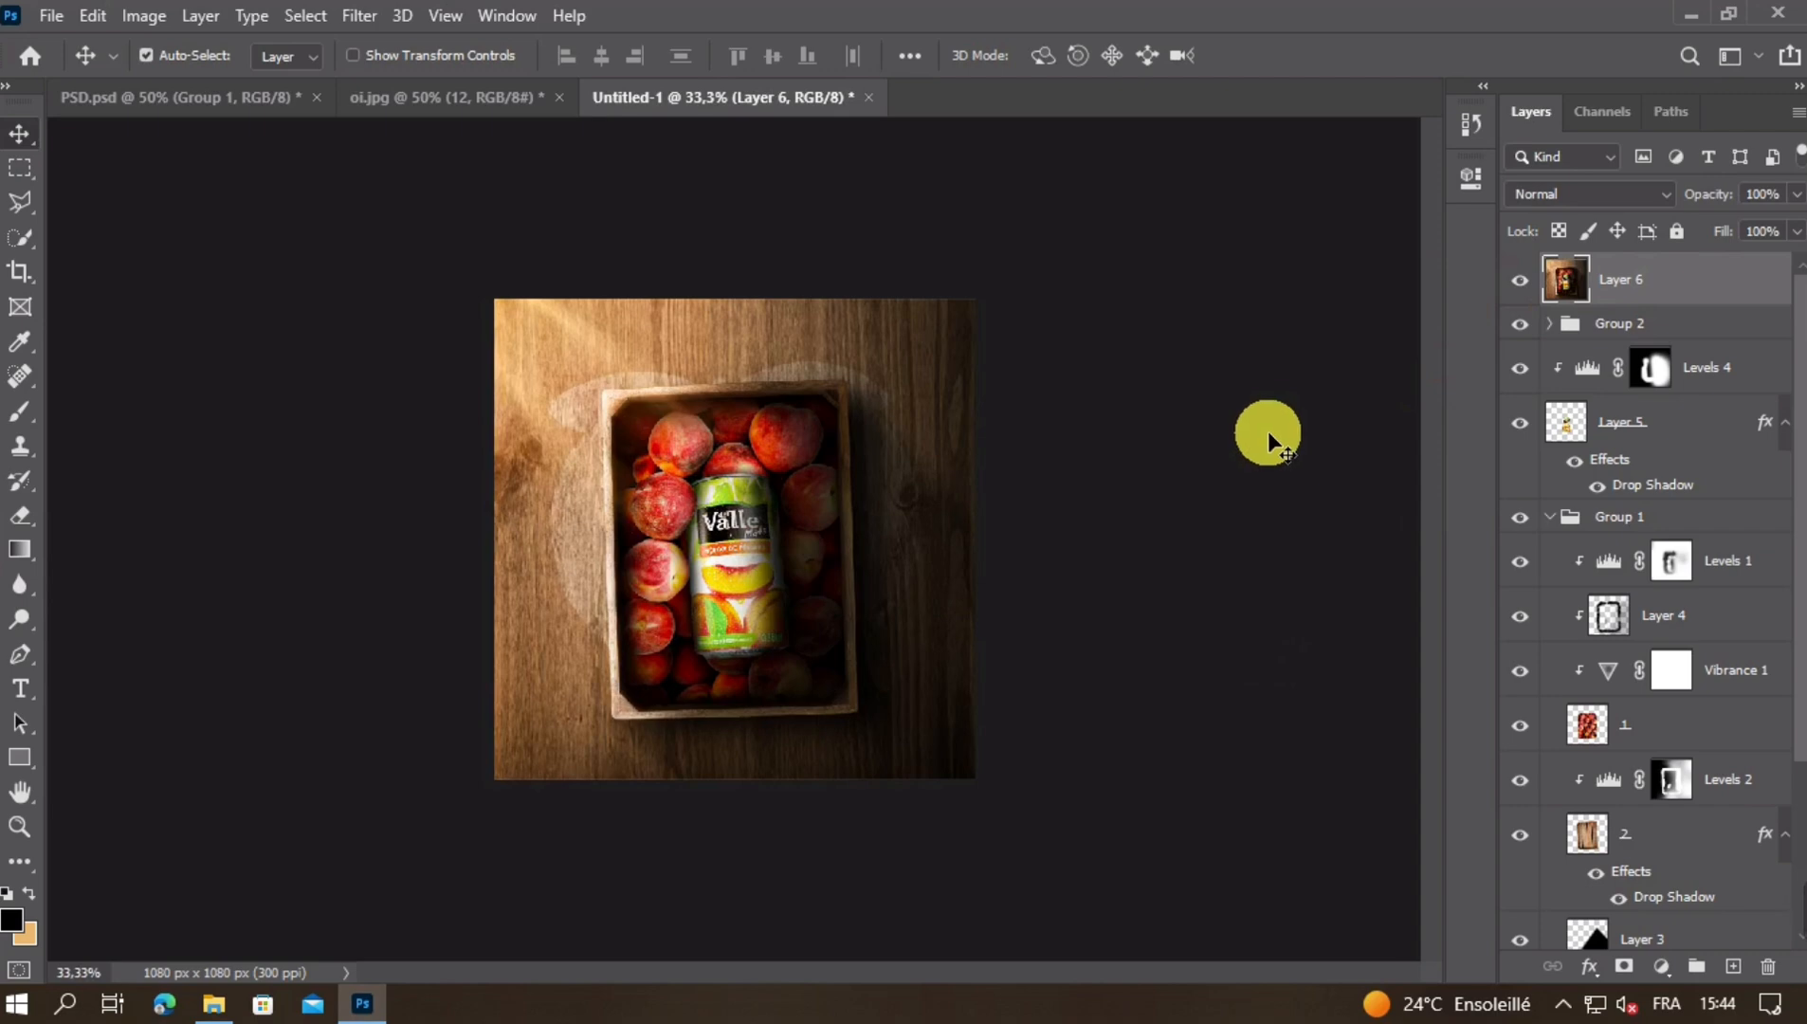
{"action": "left_click", "coordinate": [1520, 279]}
{"action": "left_click", "coordinate": [1520, 280]}
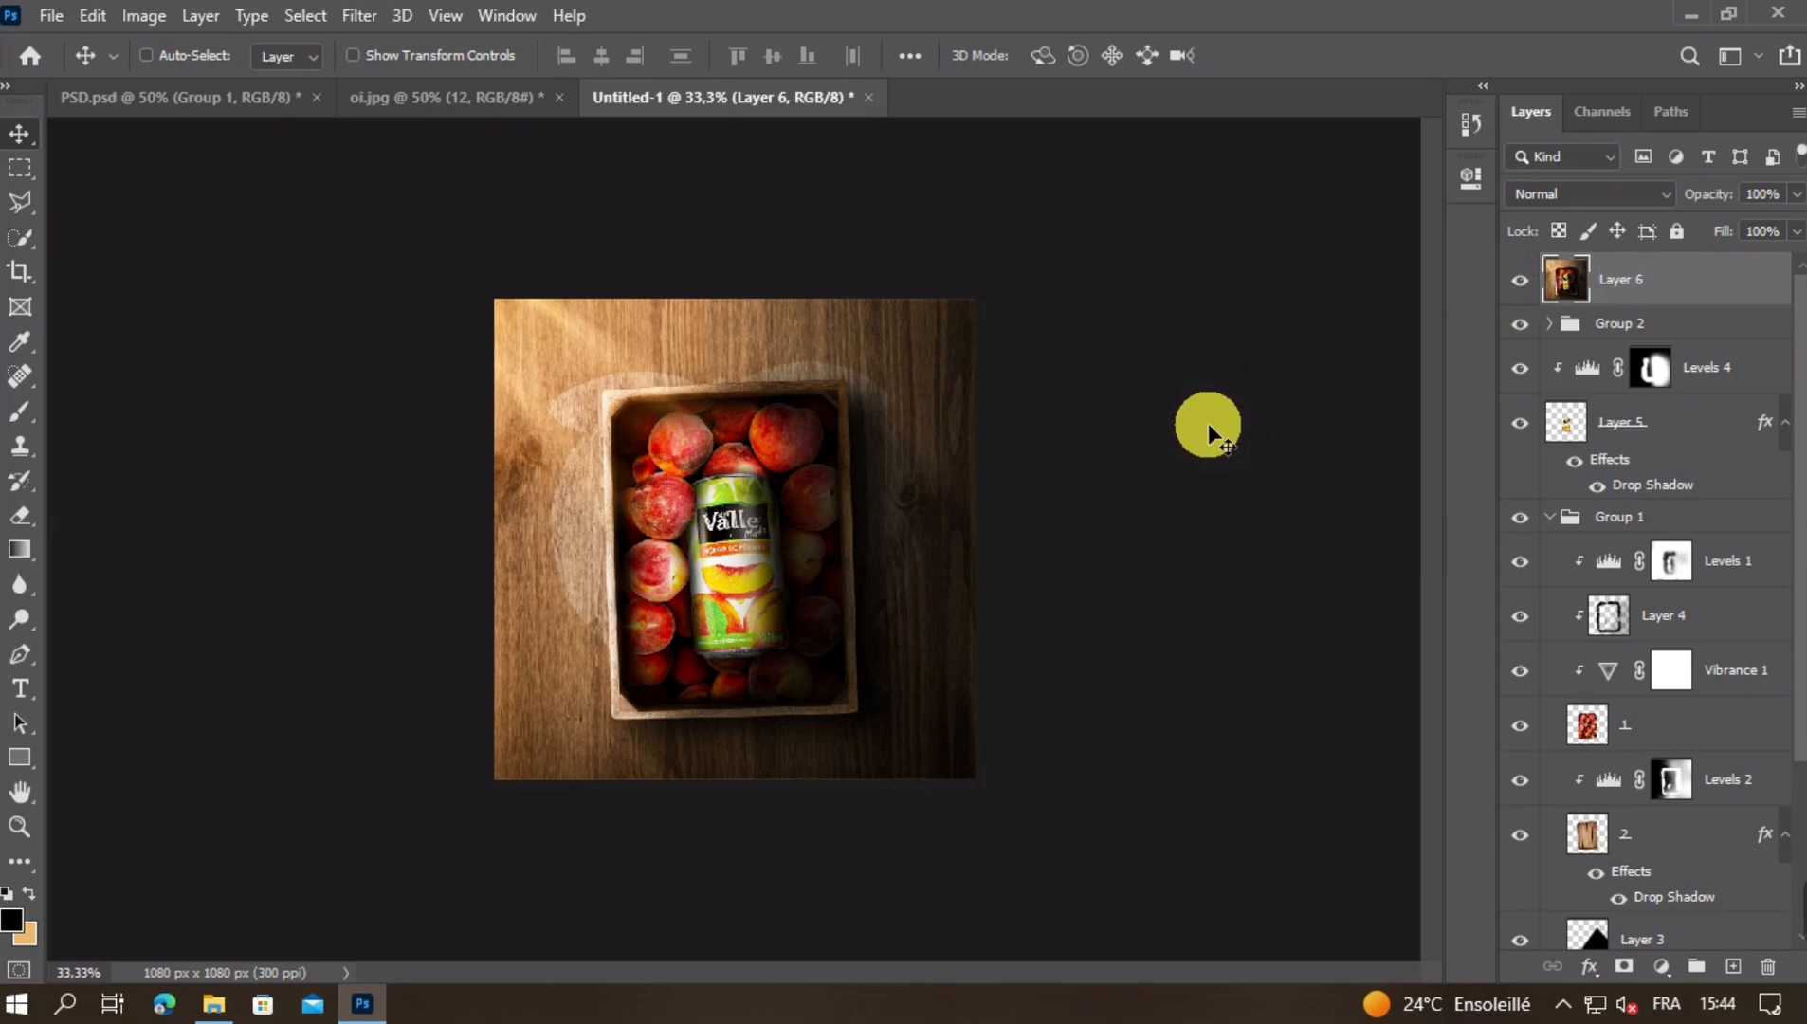
{"action": "key", "text": "ctrl+minus"}
{"action": "key", "text": "ctrl+minus"}
{"action": "key", "text": "ctrl+plus"}
{"action": "key", "text": "ctrl+plus"}
{"action": "key", "text": "ctrl+plus"}
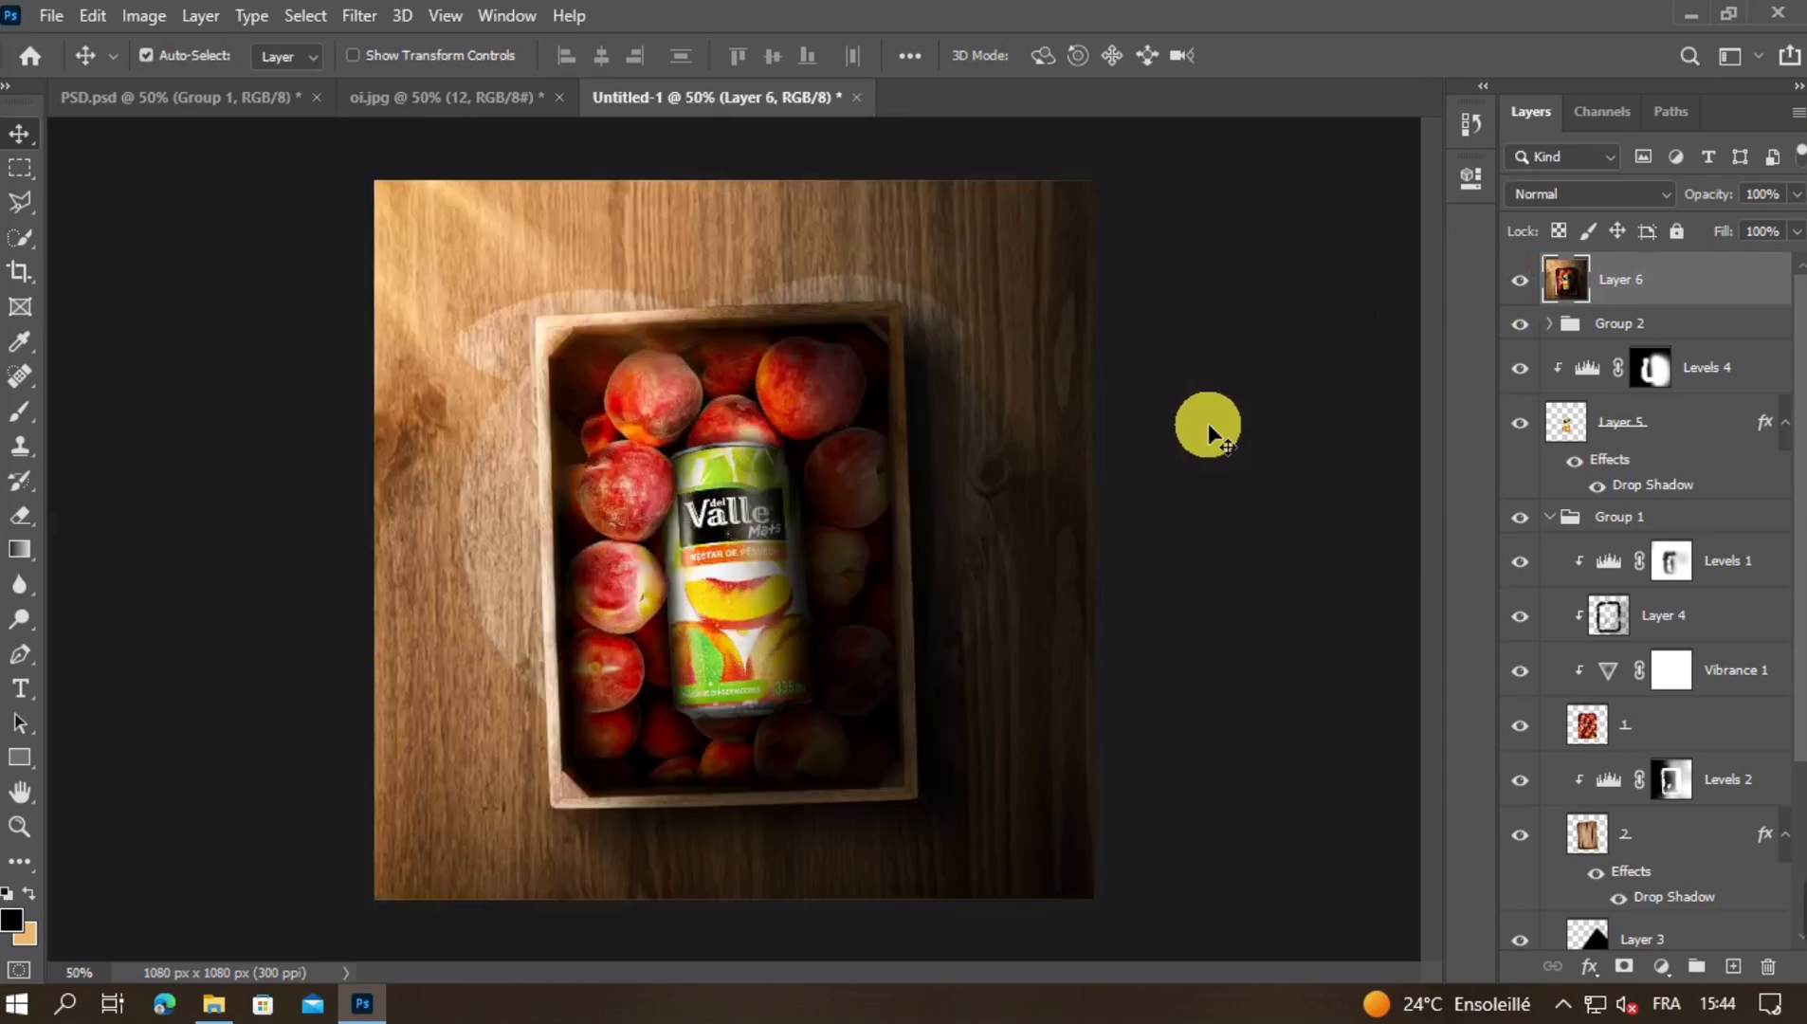